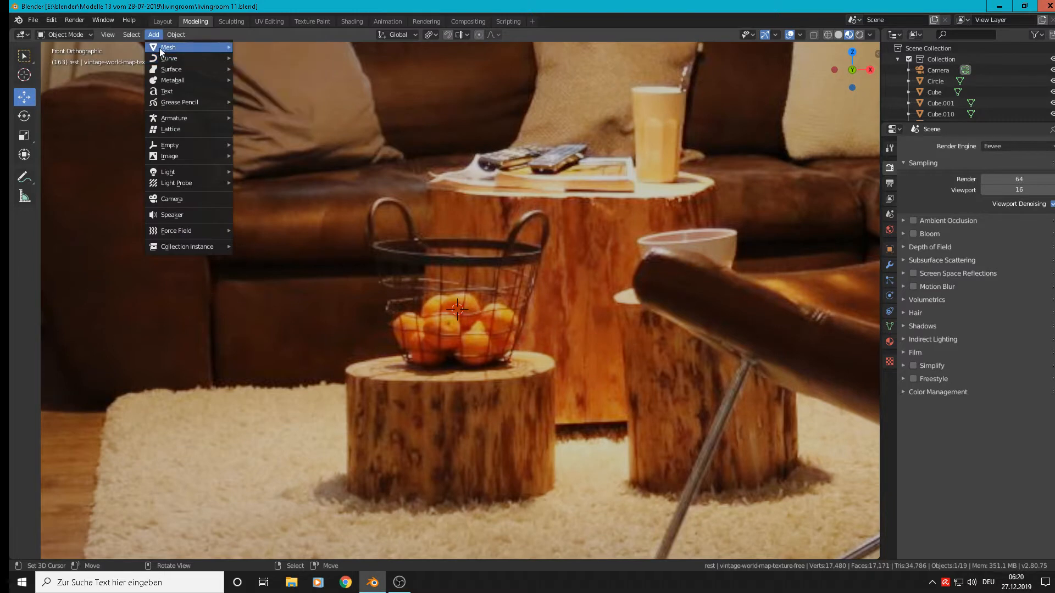
- Add a UV sphere with 32 segments, 16 rings and a 1 m radius at the 3D cursor
mouse_move(160, 48)
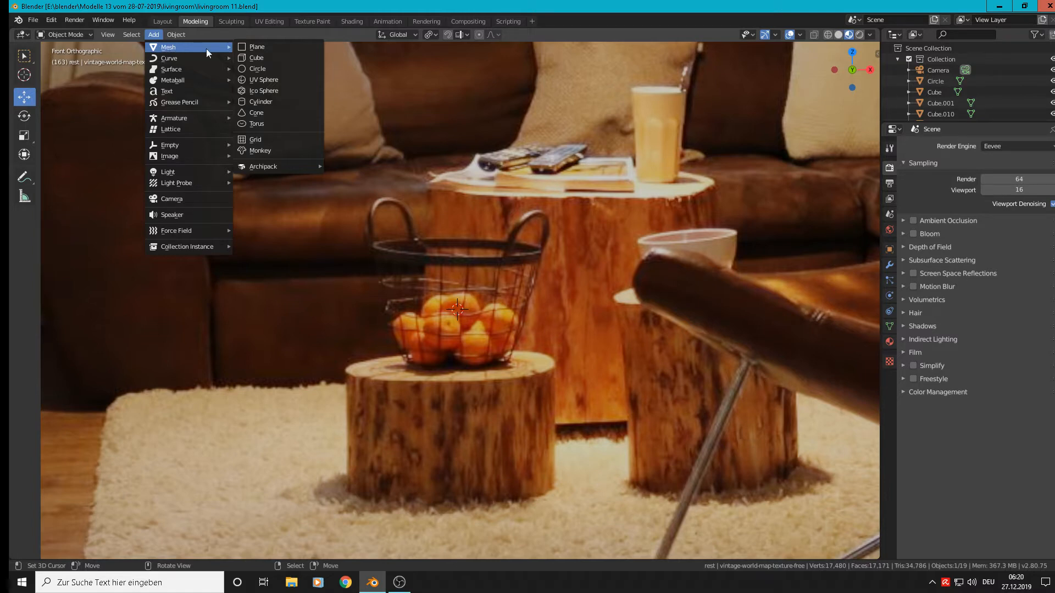
click(272, 82)
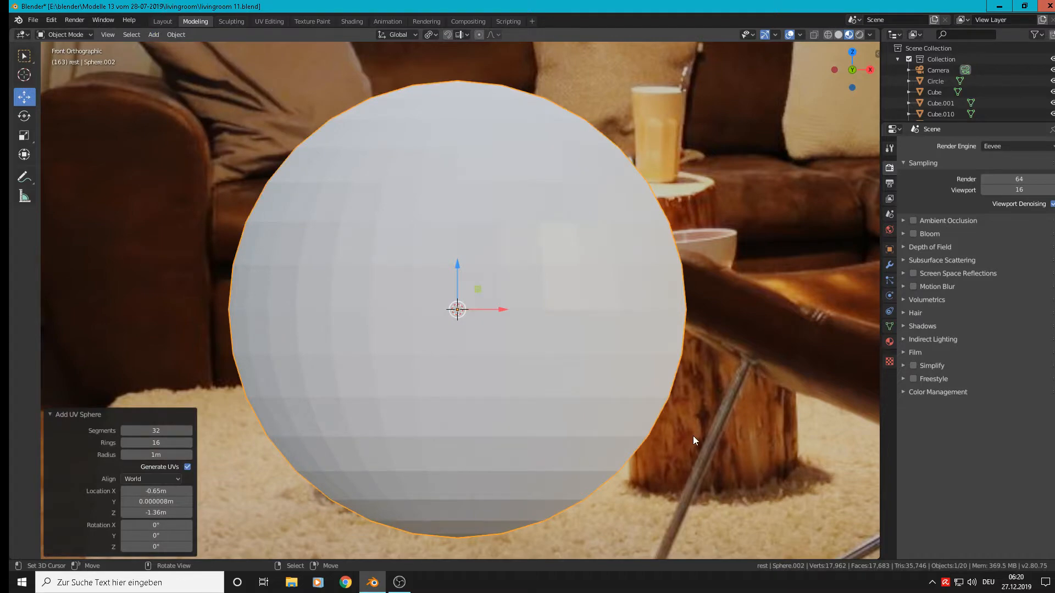
scroll(681, 405, down, 4)
- Delete all vertices above the sphere's equator in vertex select mode, keeping only the lower half
key(Tab)
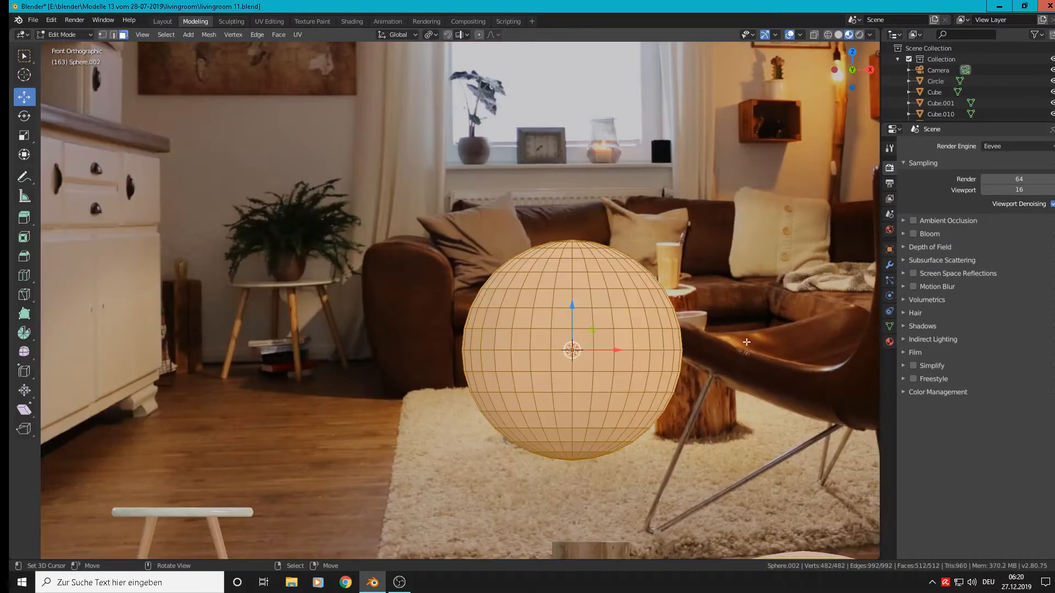
click(101, 34)
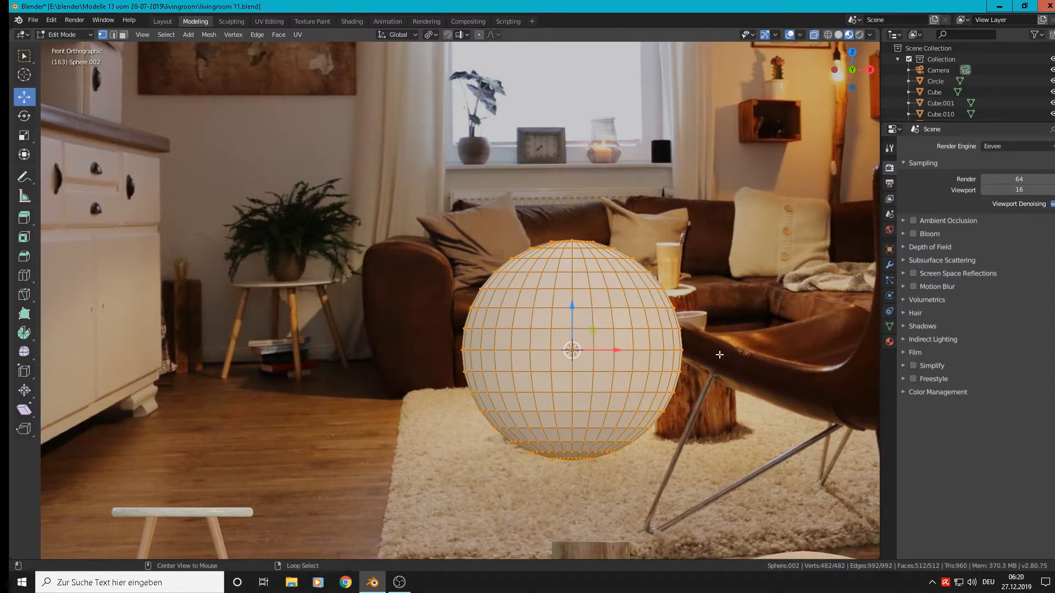
key(alt+a)
drag(712, 340, 377, 216)
key(x)
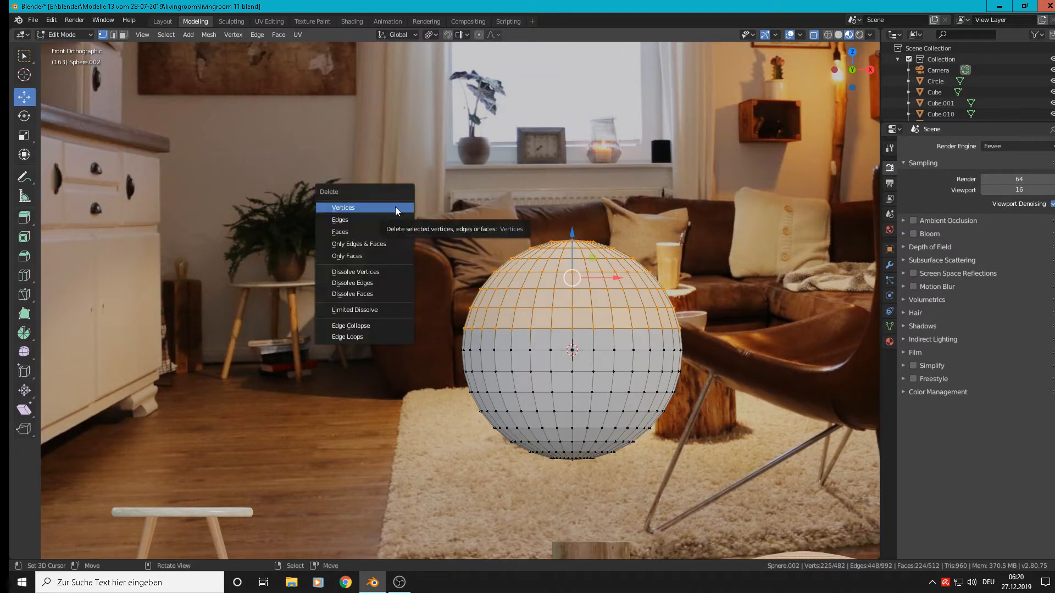
click(395, 207)
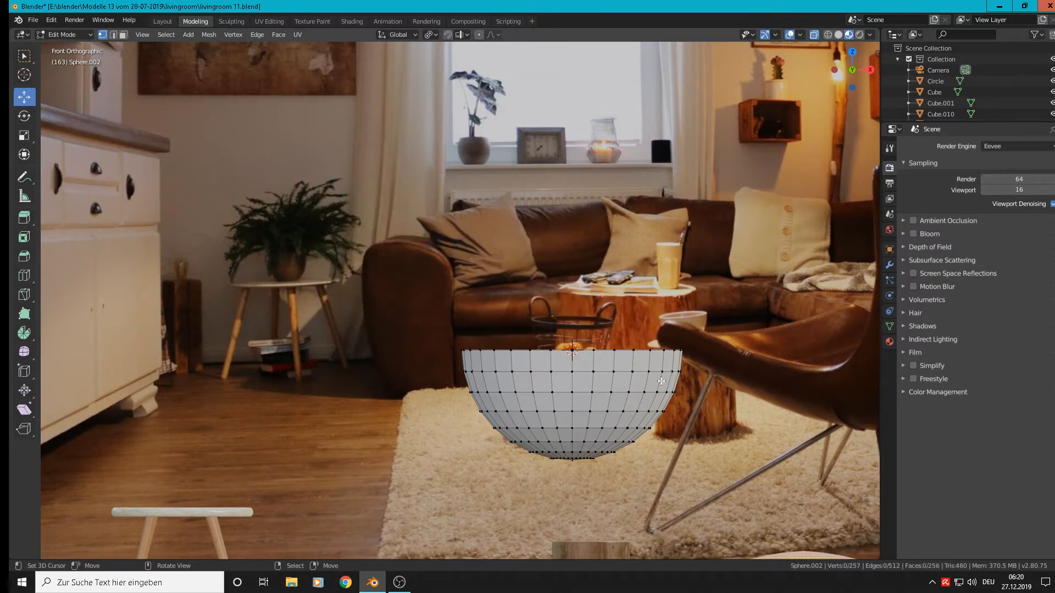
- Move the half sphere about -1.97 m along X in Object Mode and scale it down to about 0.318
scroll(632, 395, down, 2)
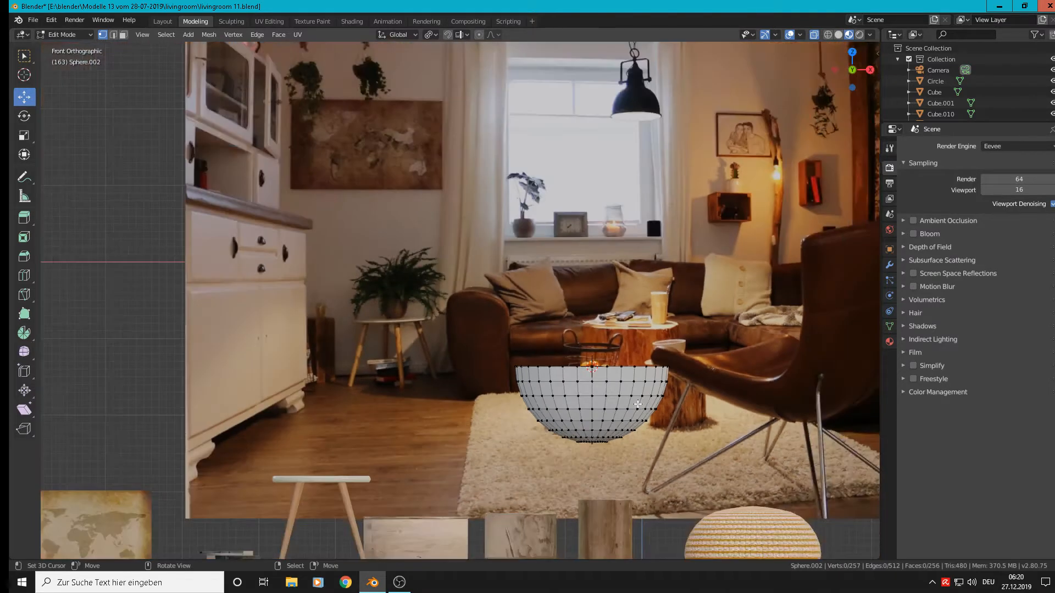
key(Tab)
key(g)
click(489, 356)
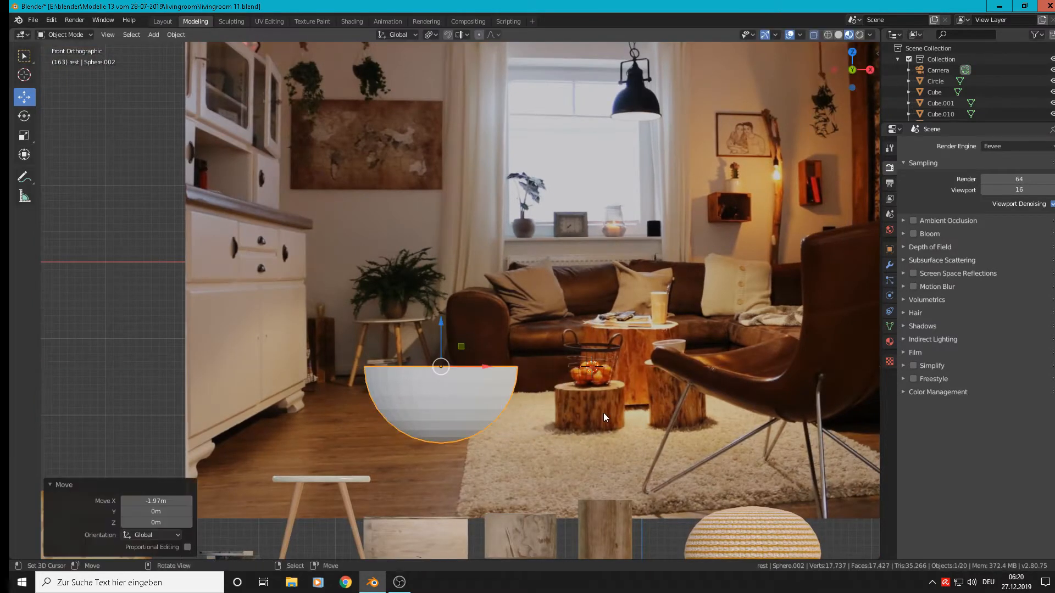
key(s)
click(480, 367)
- Move the small bowl along X toward the fruit basket in the photo and raise it about 0.294 m along Z
key(g)
key(x)
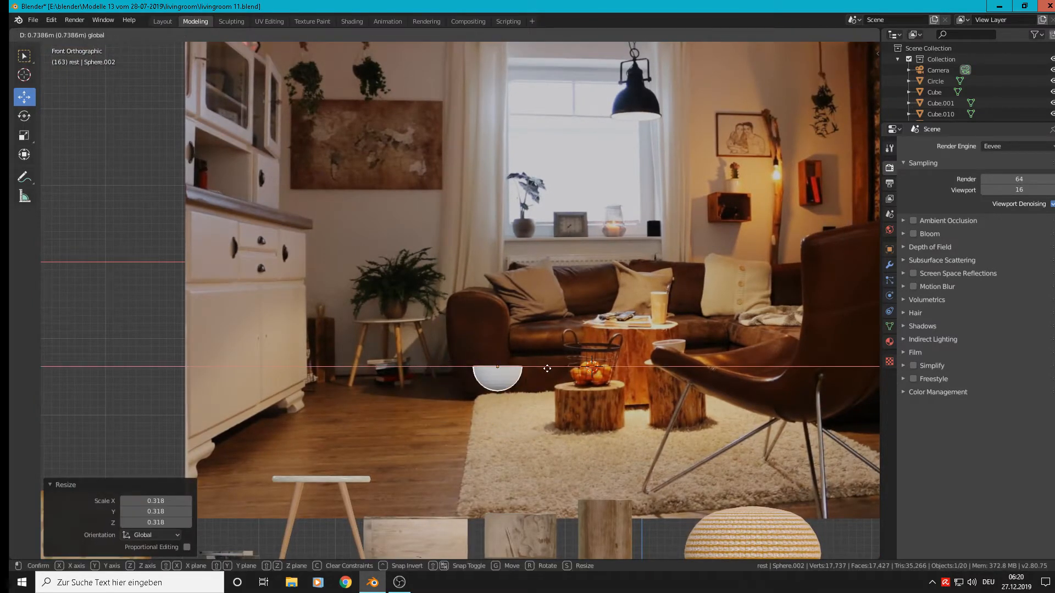
click(530, 341)
key(g)
key(z)
click(533, 317)
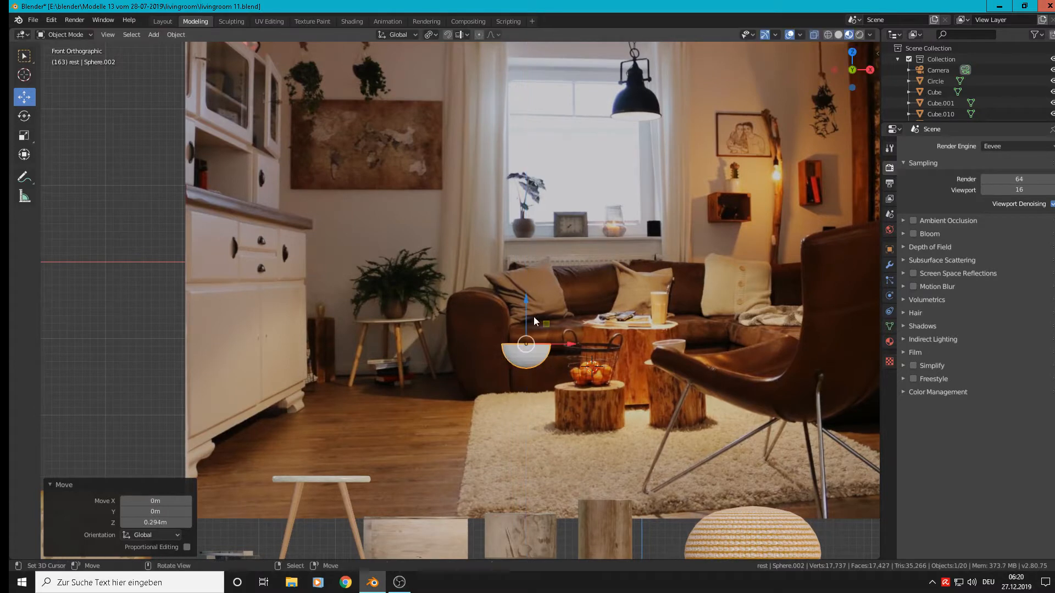
- Delete the bowl's bottom cap vertices by selecting the lowest edge loop and expanding the selection once
scroll(582, 380, up, 6)
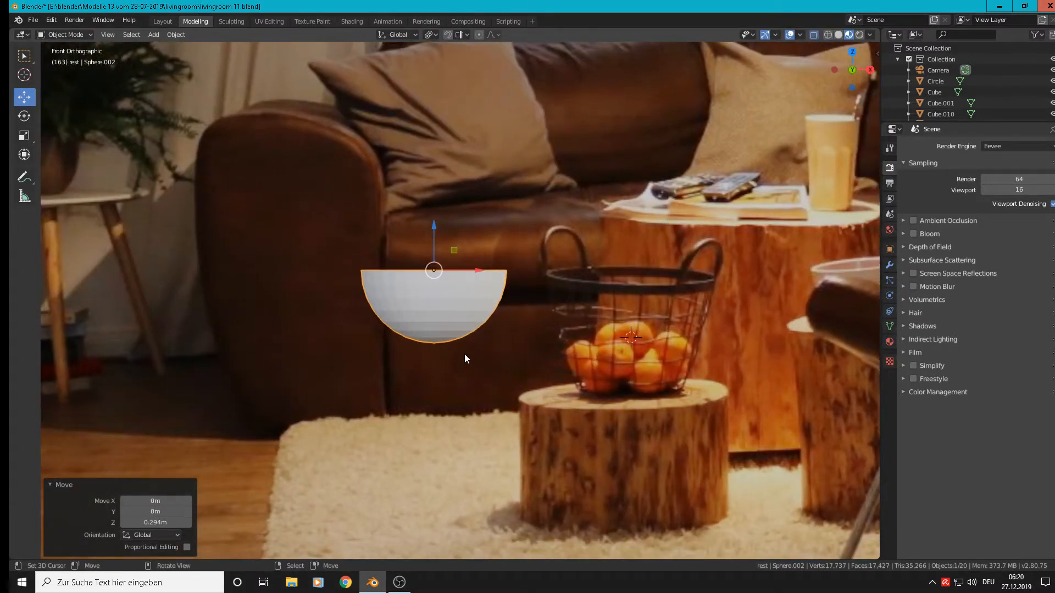
scroll(431, 337, up, 5)
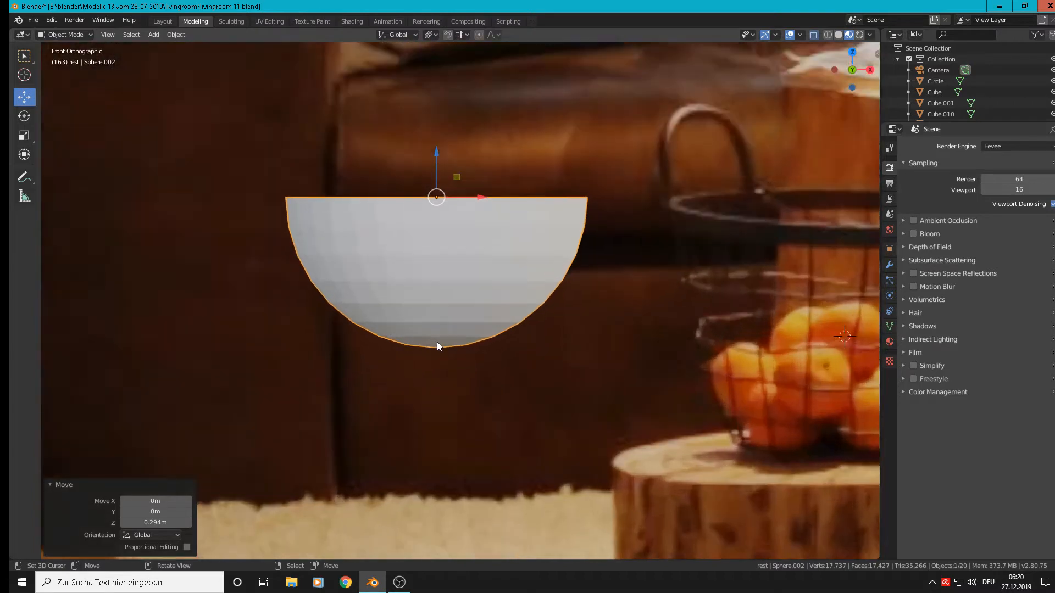
key(Tab)
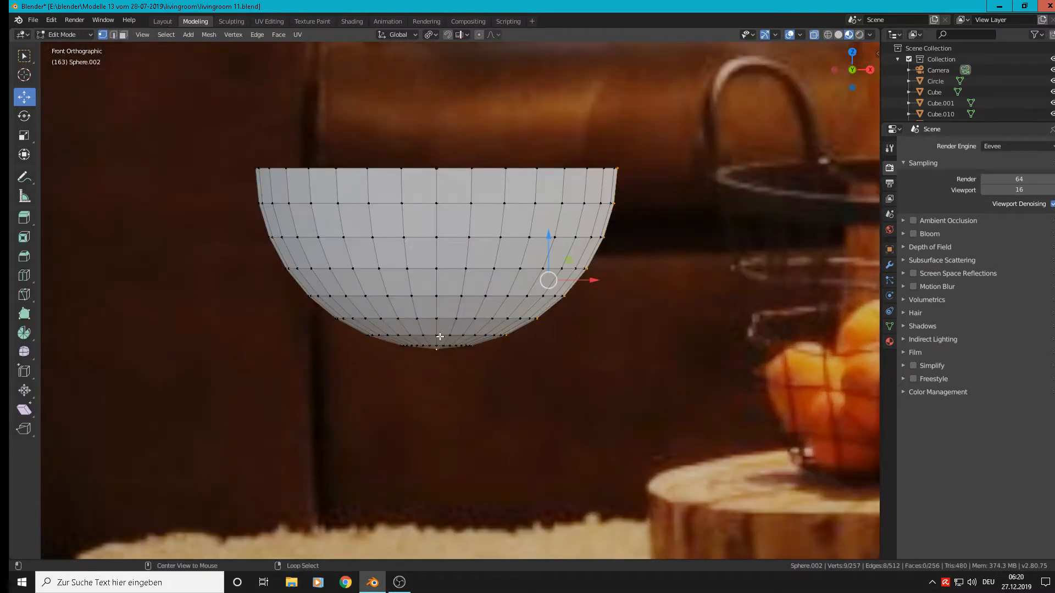
alt+click(430, 345)
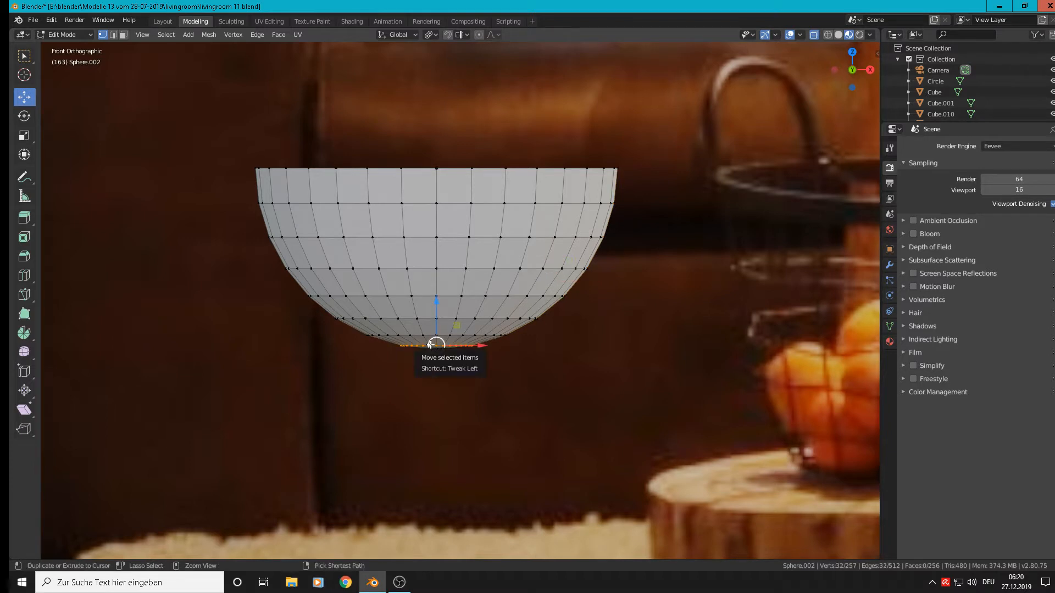
key(ctrl+KP_Add)
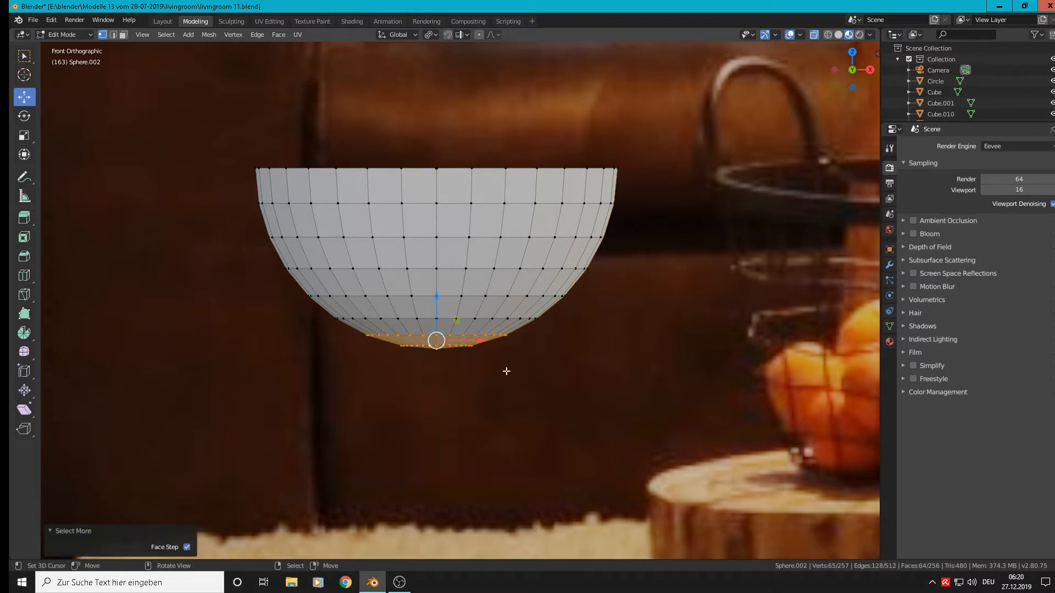
scroll(506, 371, down, 2)
key(x)
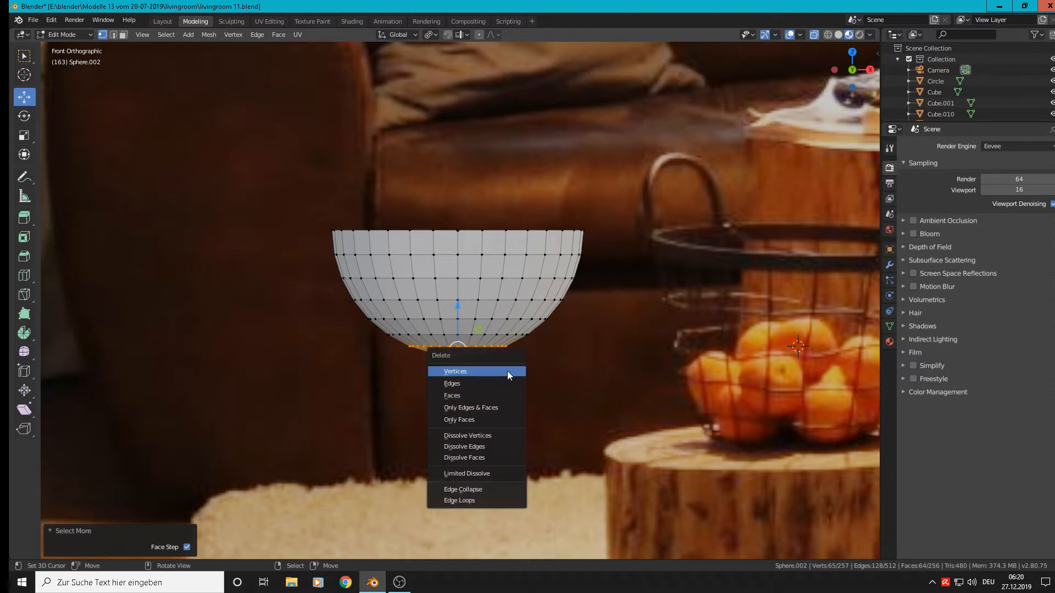
click(506, 371)
- Stretch the open bowl along Z in Object Mode to make it a taller basket shape
scroll(522, 377, down, 3)
scroll(521, 377, up, 2)
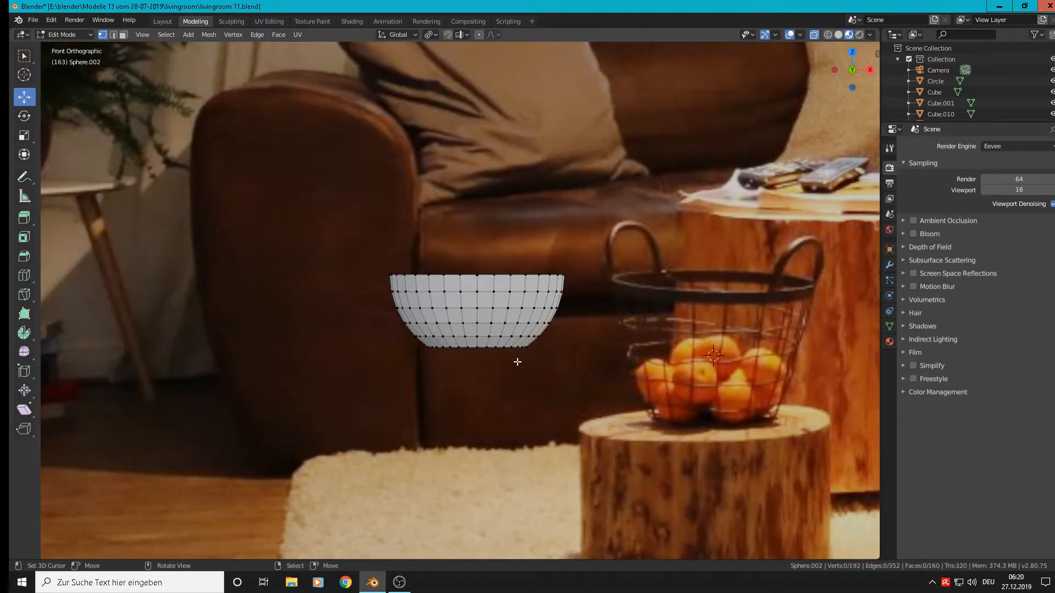
key(Tab)
key(s)
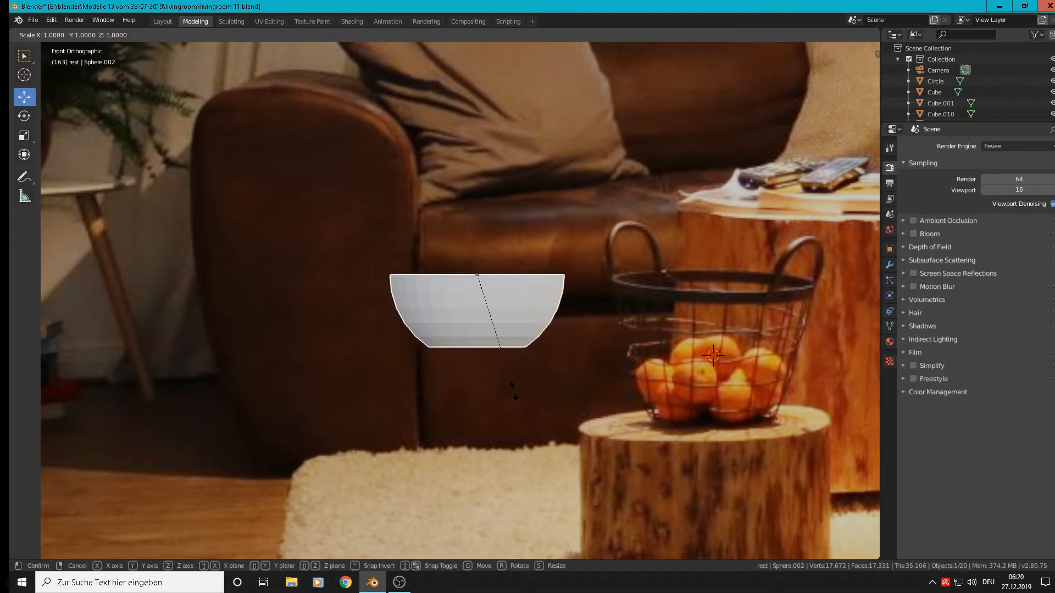
key(z)
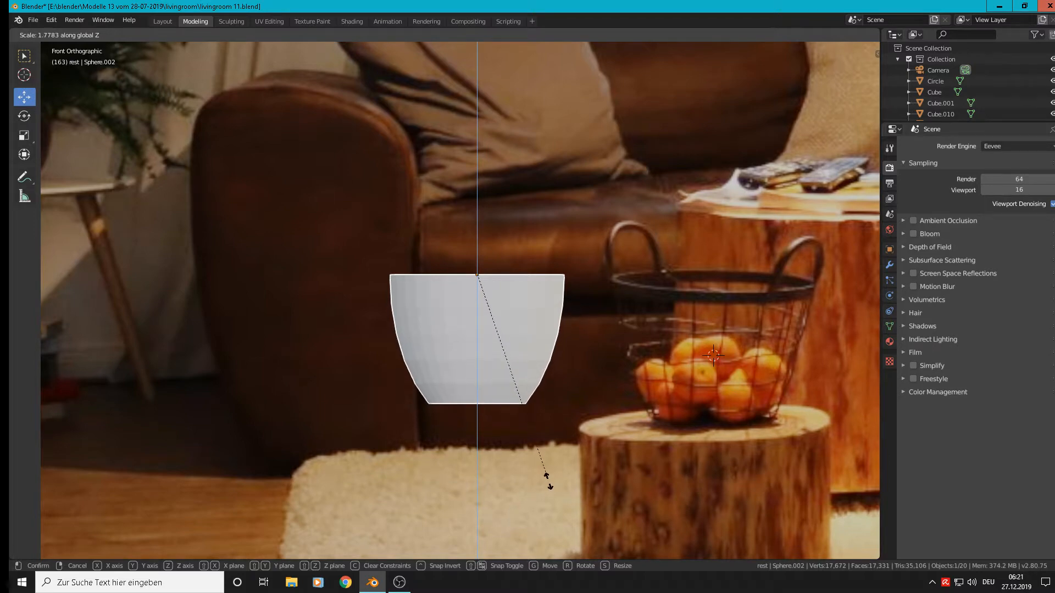
click(537, 511)
- Lower the basket shape about 0.068 m and scale it to about 0.917 along Z
drag(479, 233, 483, 251)
key(s)
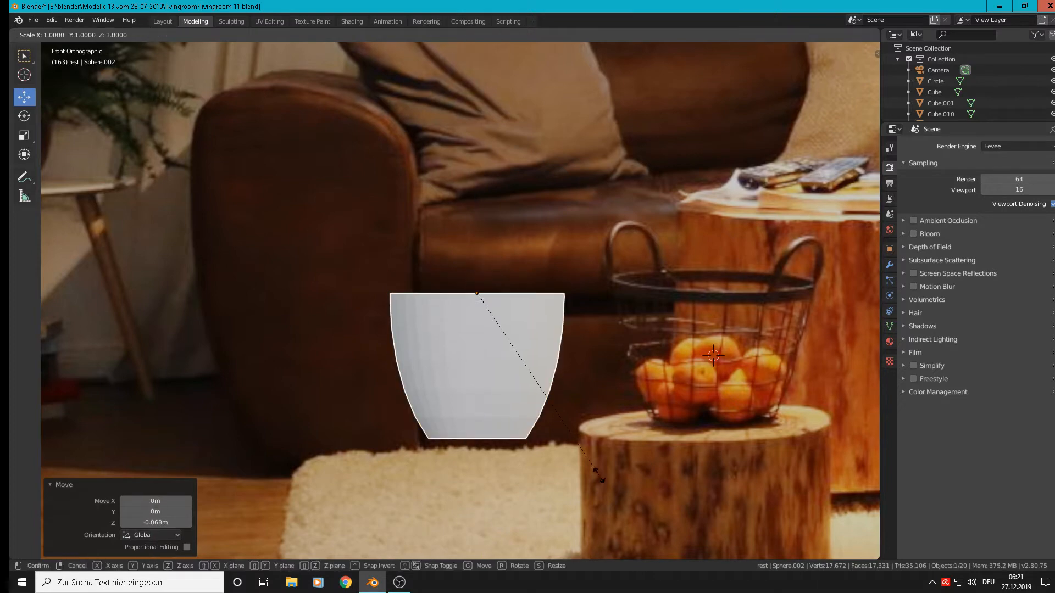
key(z)
click(591, 460)
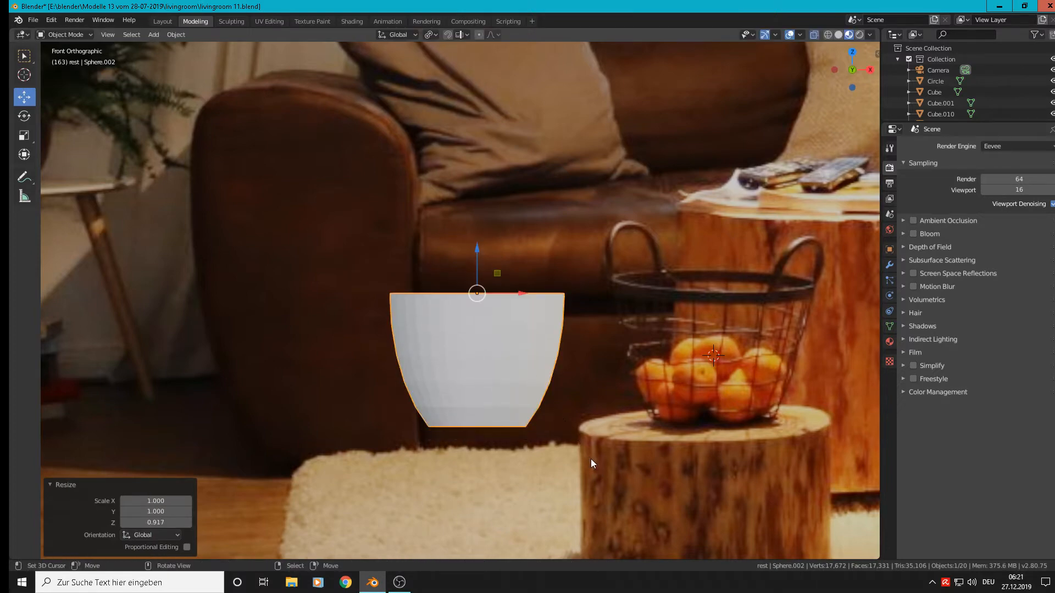
- Check the basket shape's mesh from an angled view and delete the whole object
scroll(554, 419, down, 3)
middle_drag(554, 418, 587, 419)
key(Tab)
scroll(560, 410, up, 4)
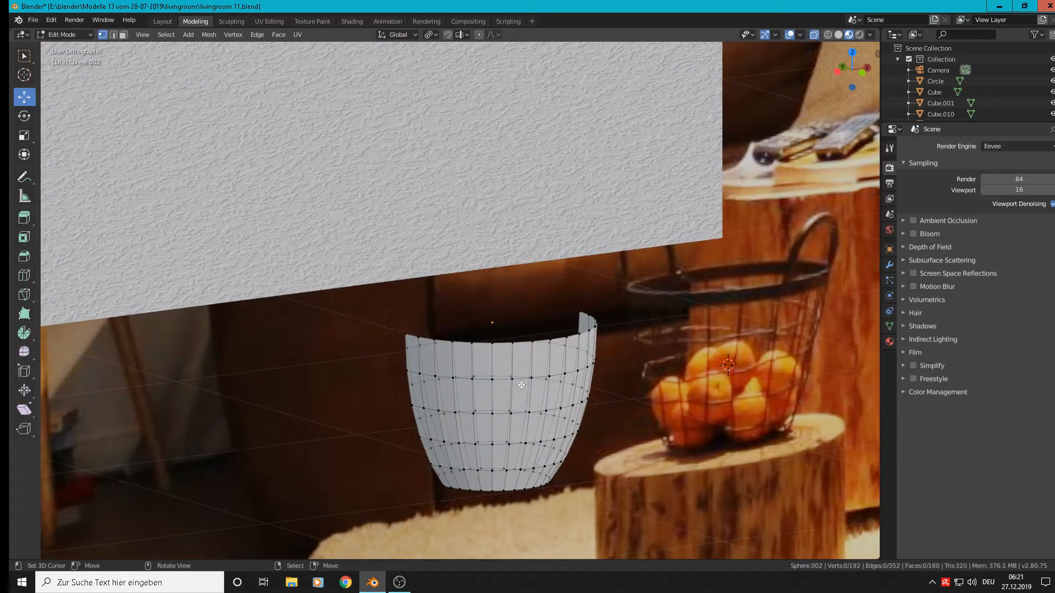
middle_drag(521, 385, 470, 387)
key(Tab)
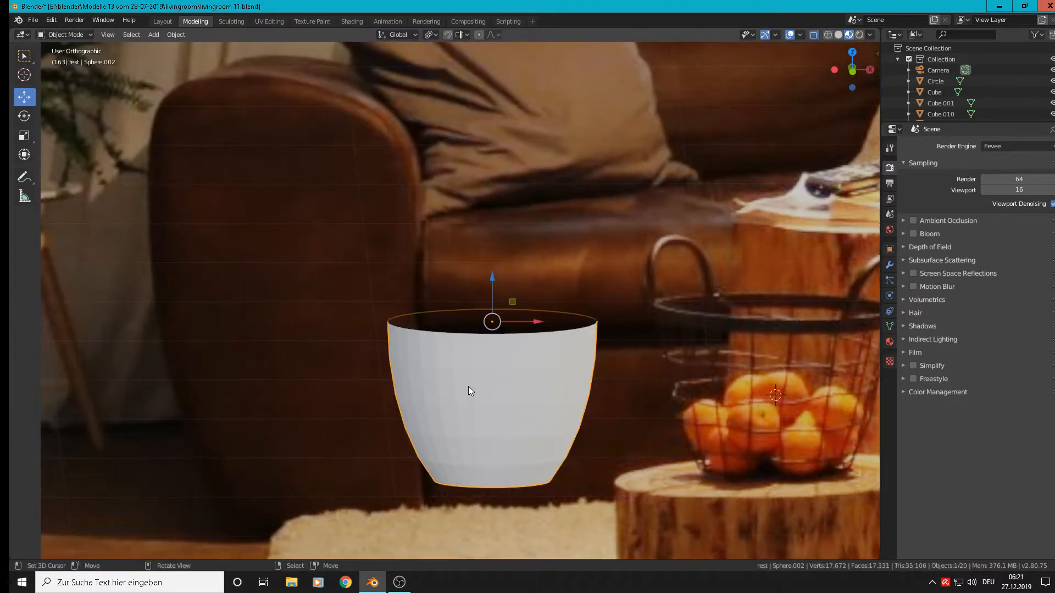
key(s)
key(Escape)
key(x)
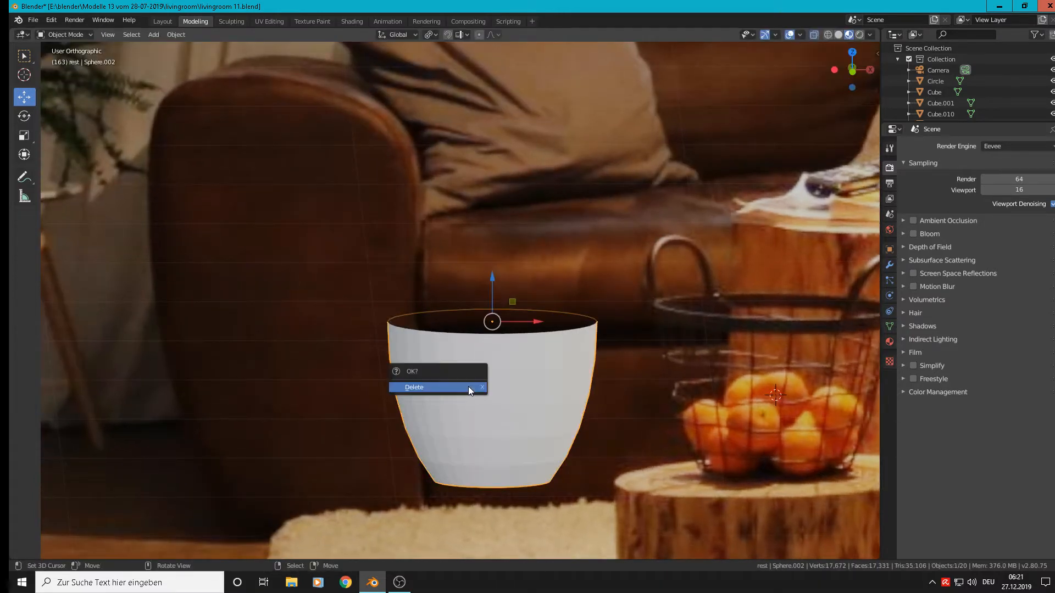
click(470, 388)
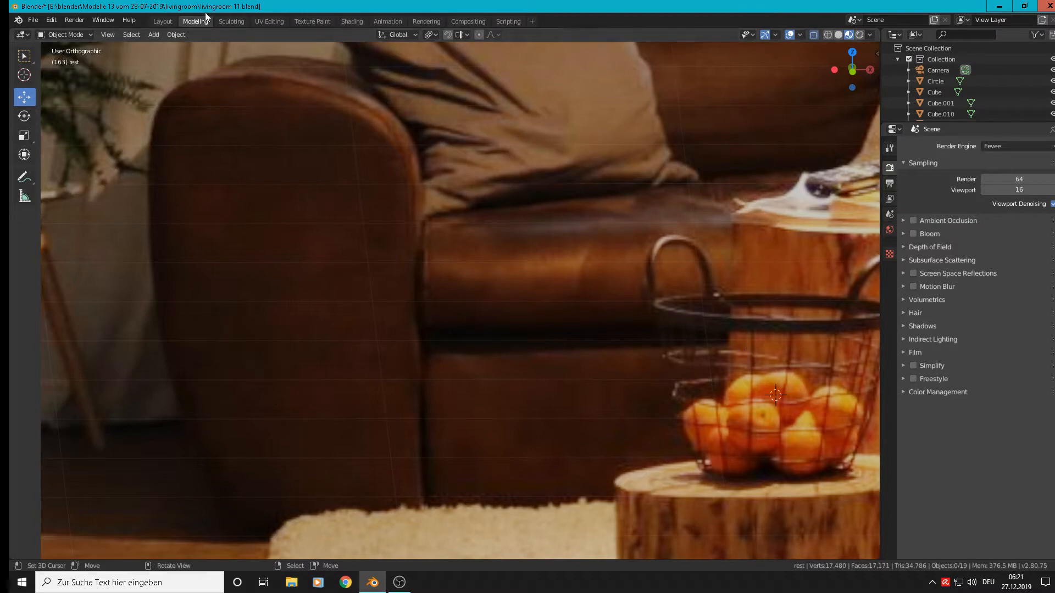
- Add a new UV sphere at the 3D cursor and set its segments to 16
click(153, 34)
mouse_move(164, 49)
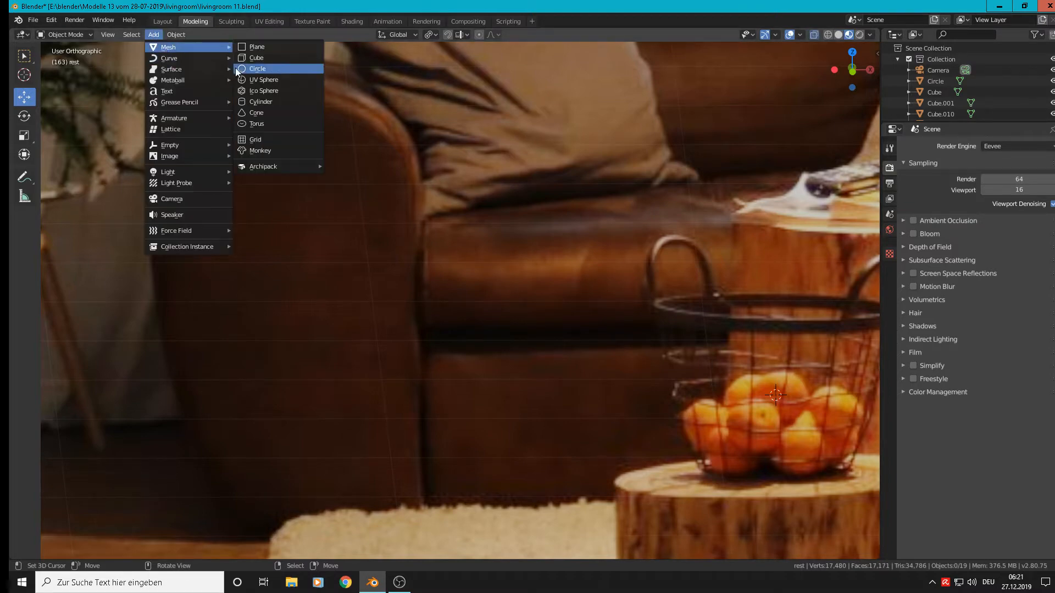
click(255, 78)
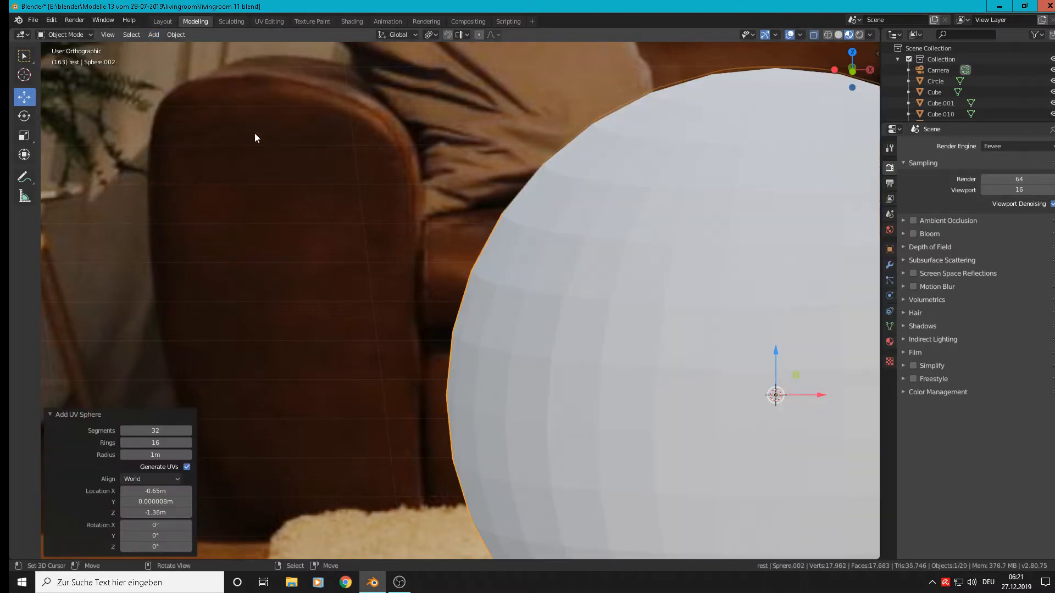
click(161, 432)
text(16)
key(Return)
scroll(336, 392, down, 3)
shift+middle_drag(352, 401, 289, 257)
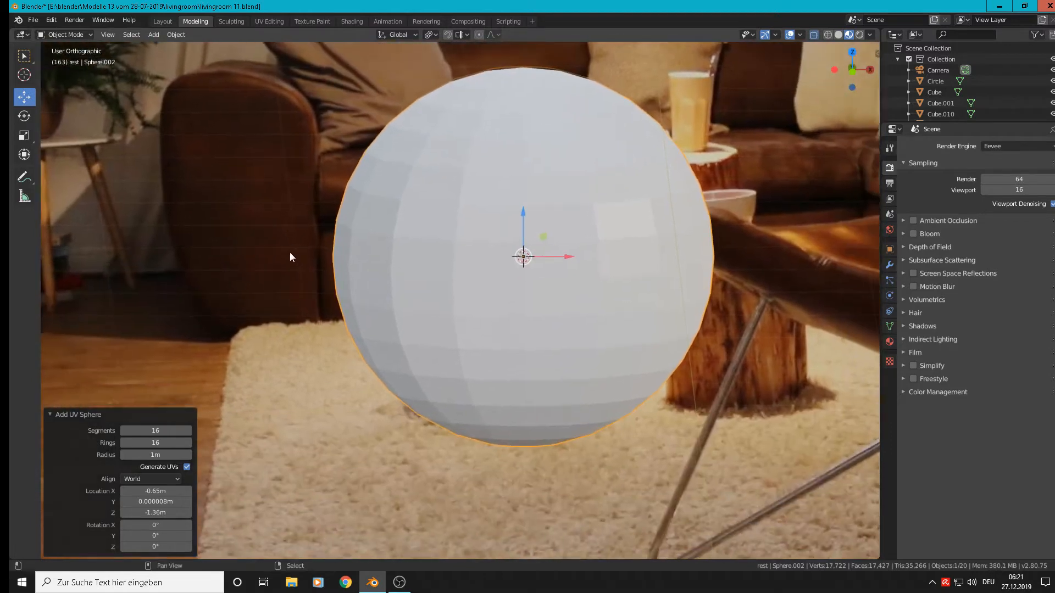
scroll(289, 253, down, 1)
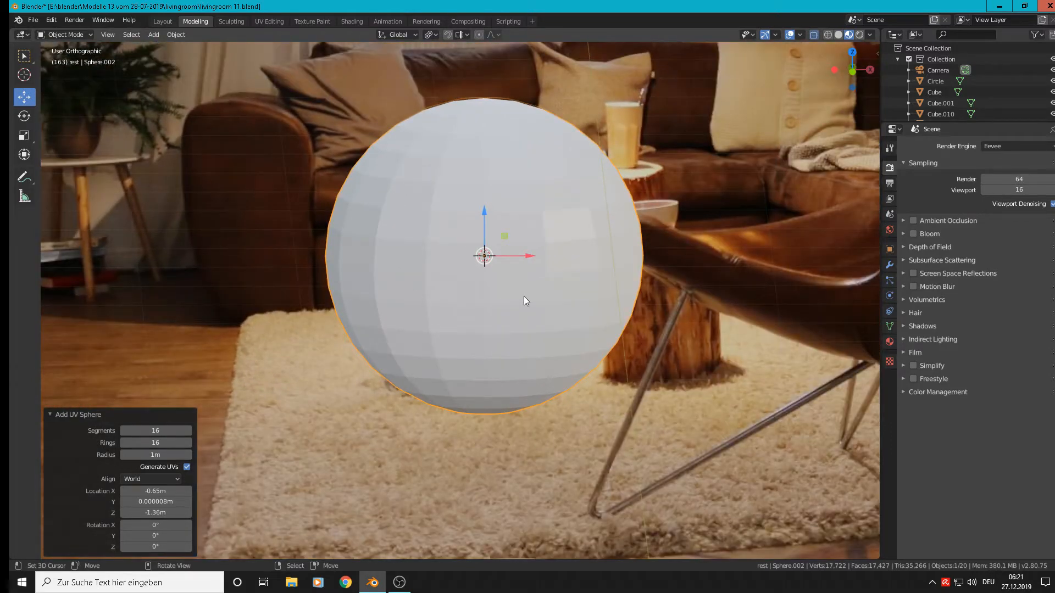
- In front view, delete all vertices above the new sphere's equator, keeping only the lower half
key(KP_1)
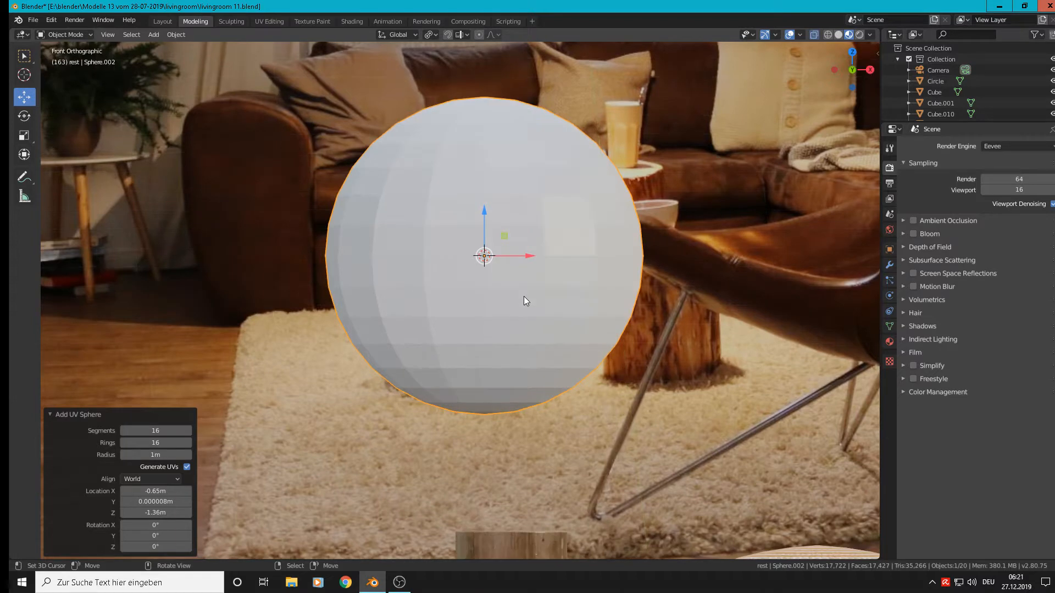
key(Tab)
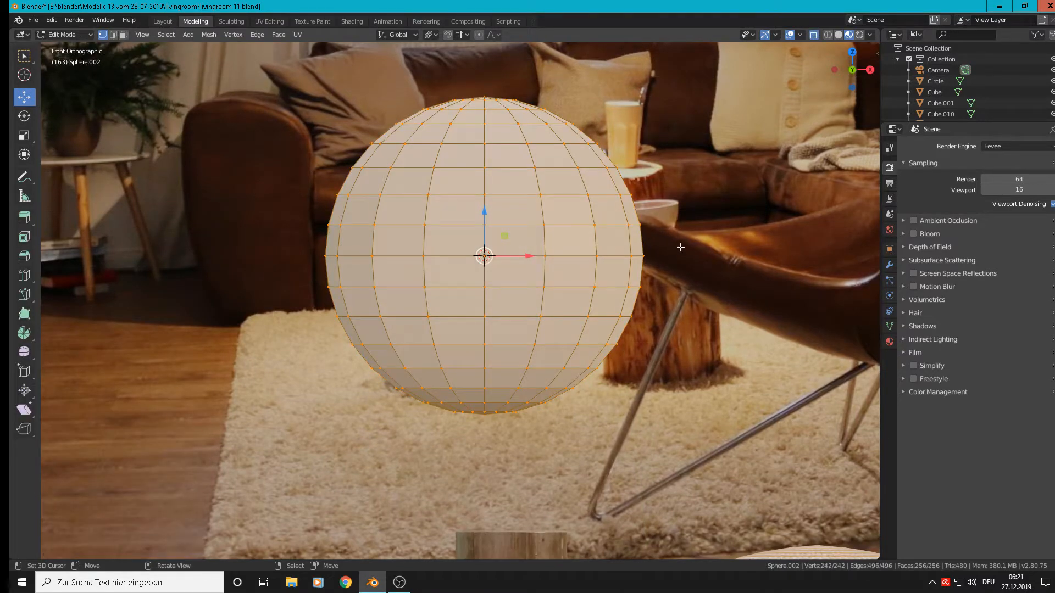
key(alt+a)
scroll(654, 247, down, 3)
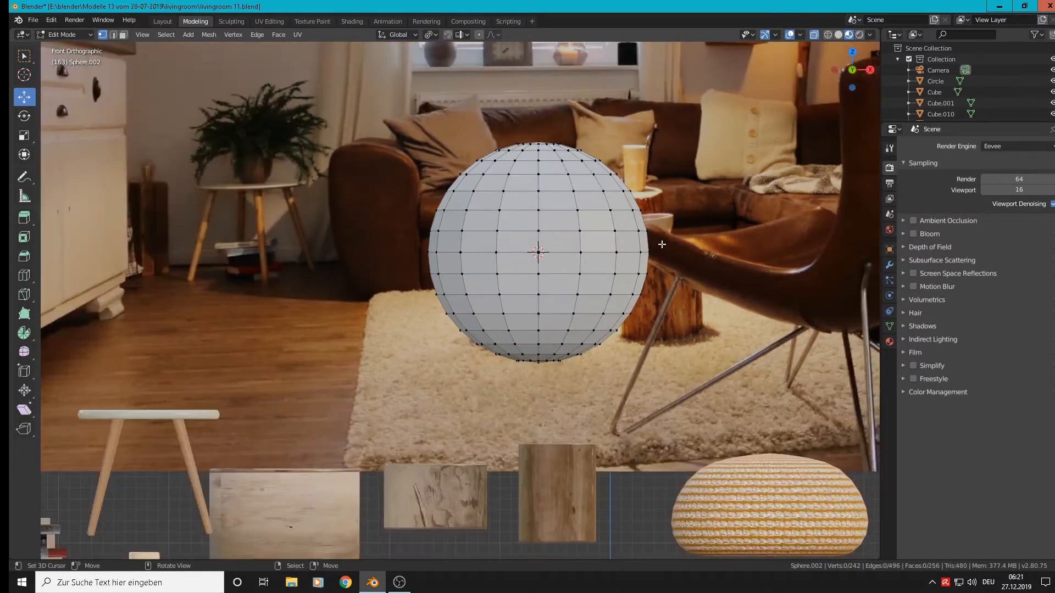
drag(678, 238, 377, 129)
key(x)
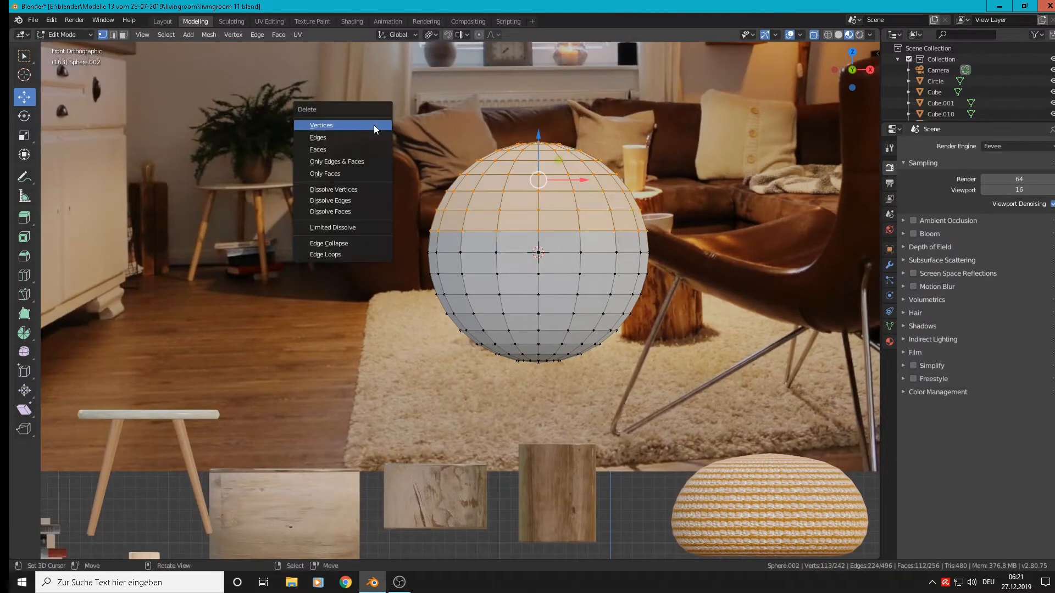
click(374, 126)
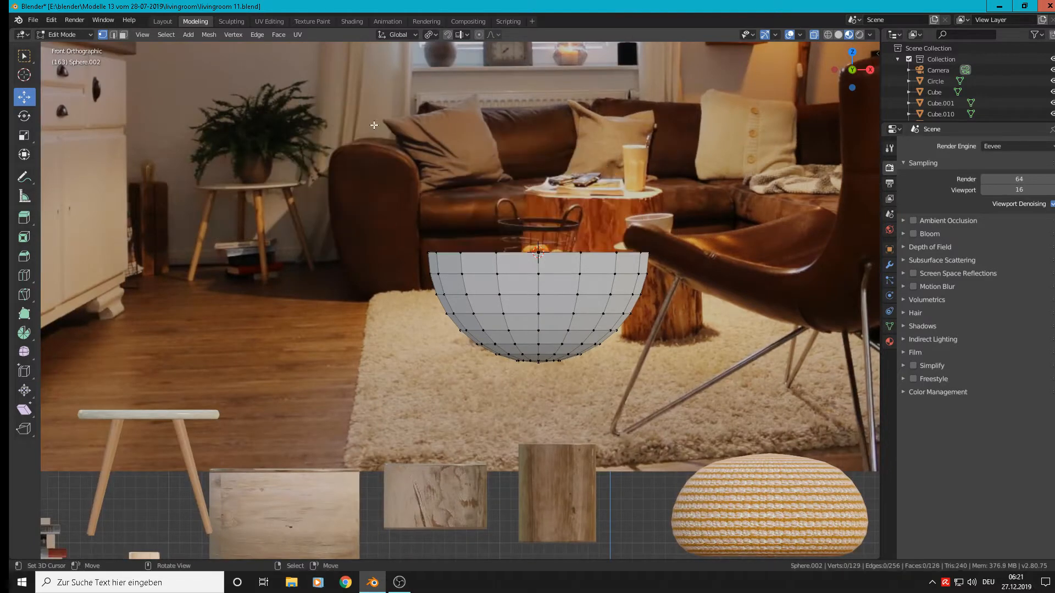
- Delete the lowest vertex rings of the half sphere to open its bottom, and leave mesh editing
alt+click(537, 361)
key(ctrl+KP_Add)
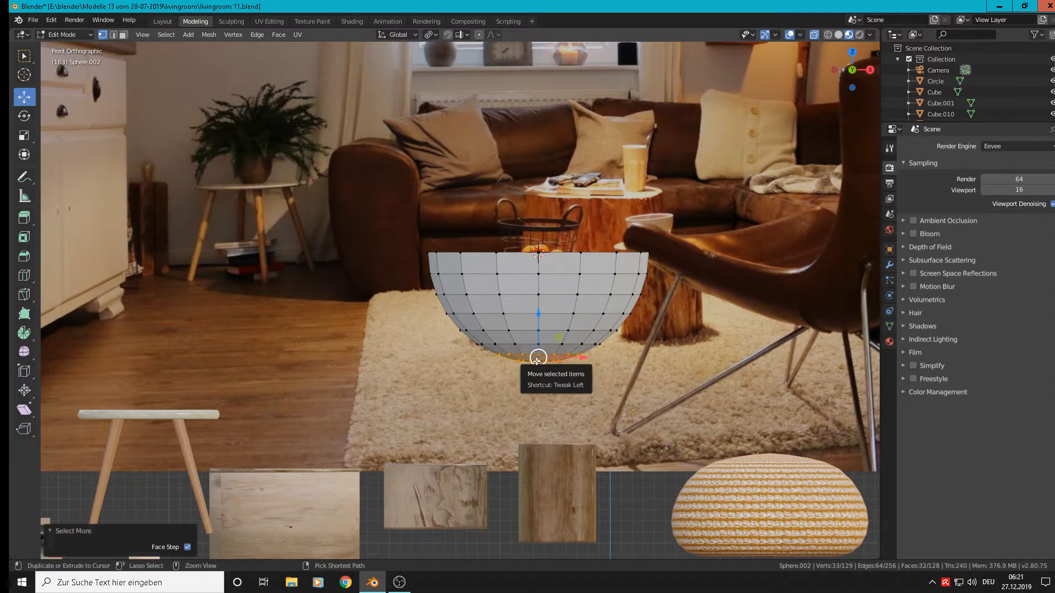
key(x)
click(537, 361)
scroll(550, 335, down, 5)
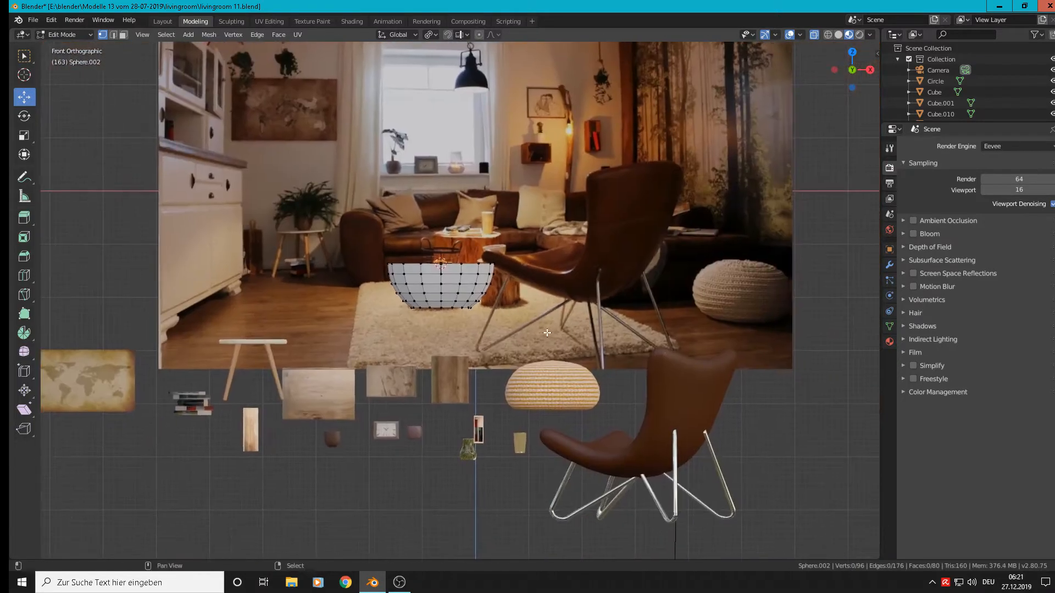
scroll(550, 336, up, 3)
key(Tab)
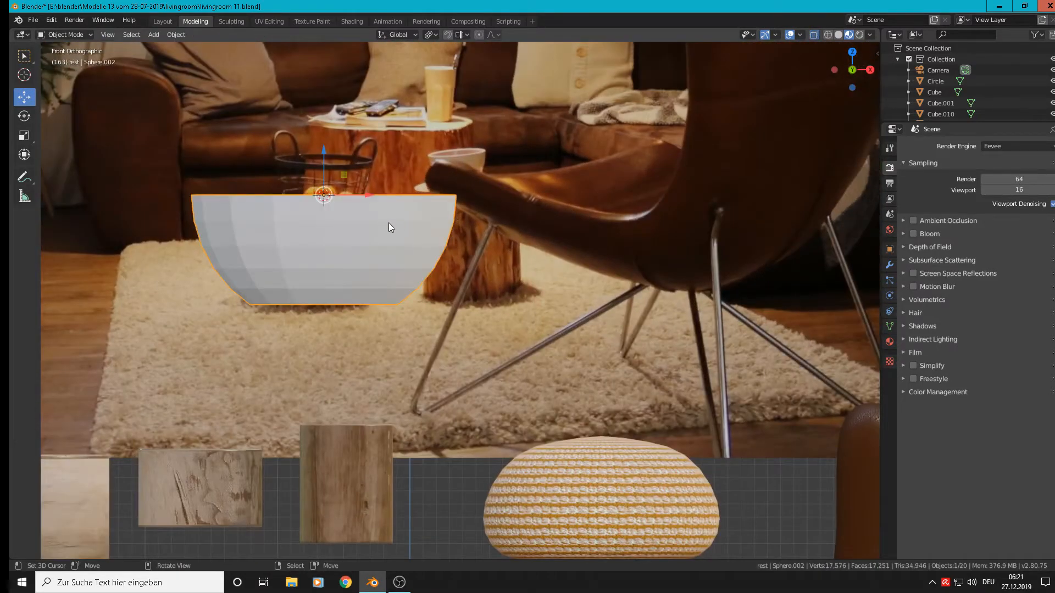
- Move the bowl about 1.27 m along negative X and scale it down uniformly to about 0.321
key(g)
key(x)
click(220, 222)
shift+middle_drag(355, 220, 601, 217)
key(s)
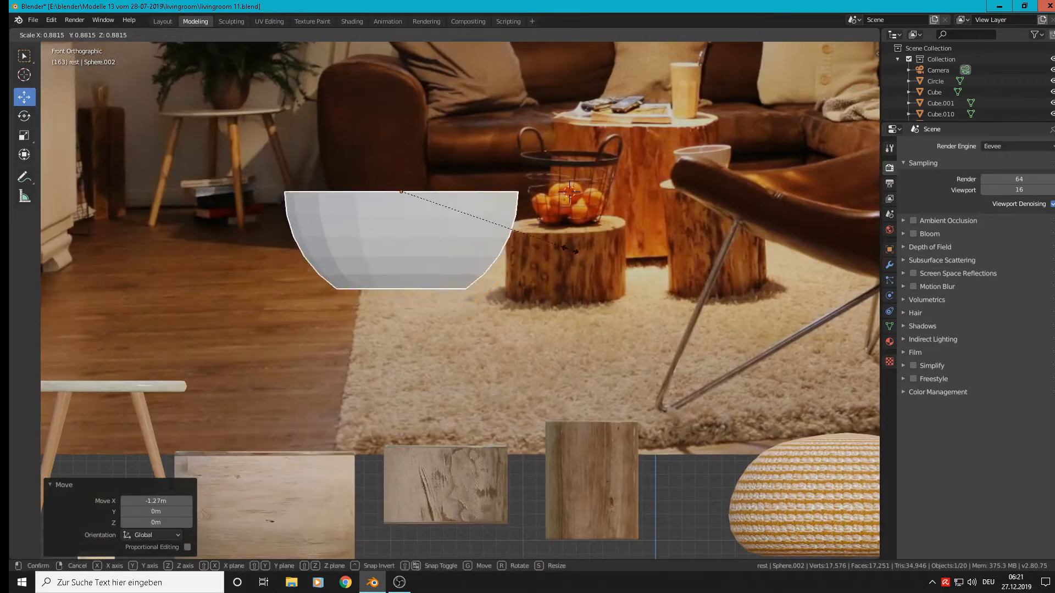
click(455, 223)
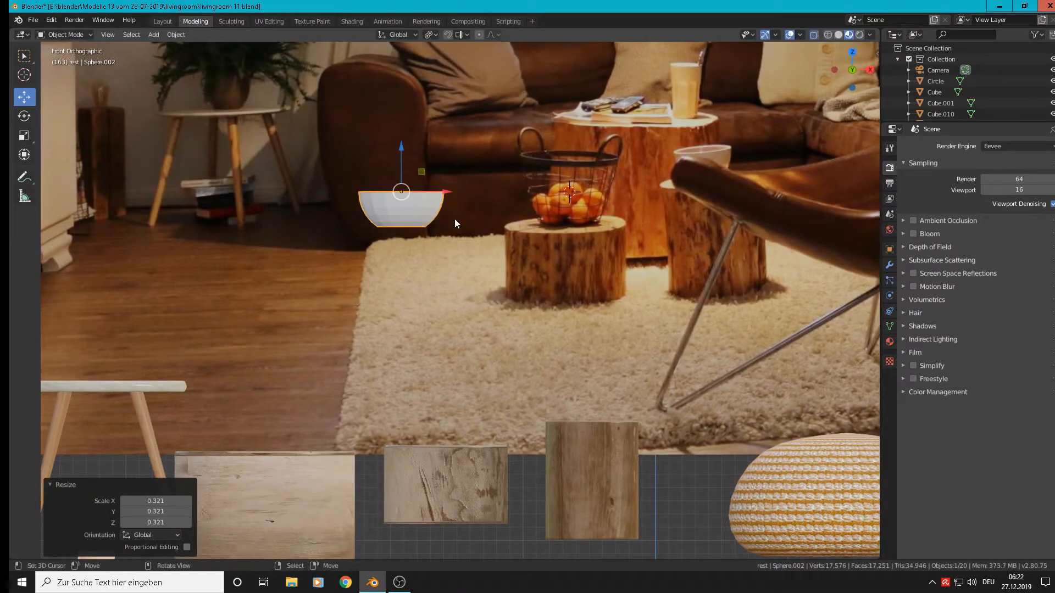
- Raise the bowl about 0.203 m and scale it to about 2.008 along Z
drag(401, 151, 402, 124)
key(s)
key(z)
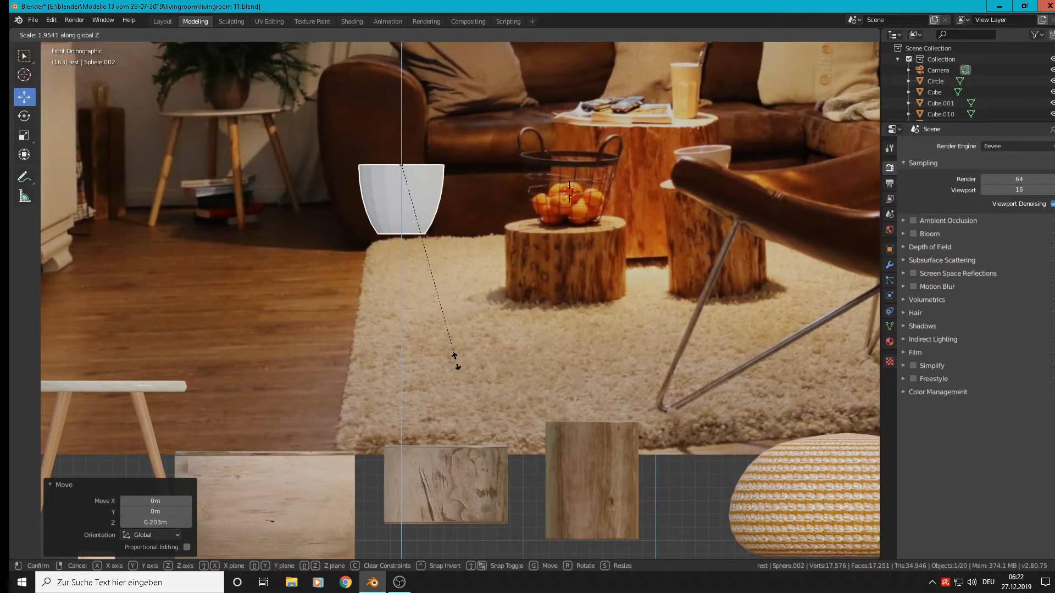
click(459, 365)
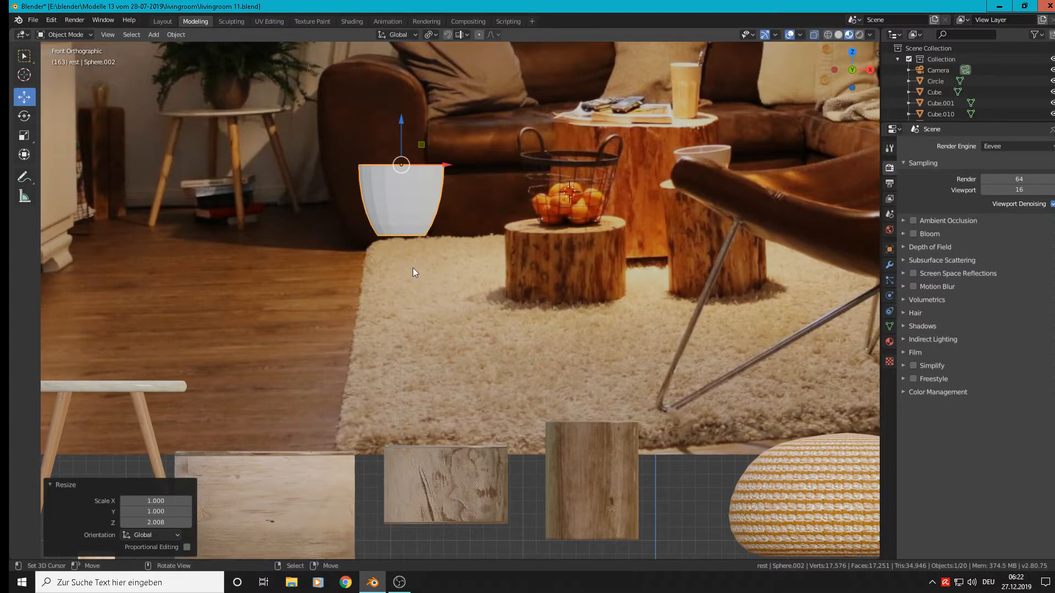
- Bring the bowl out in front of the reference photo by moving it about 1.52 m along negative Y
scroll(413, 268, up, 8)
middle_drag(413, 214, 487, 251)
scroll(487, 251, down, 10)
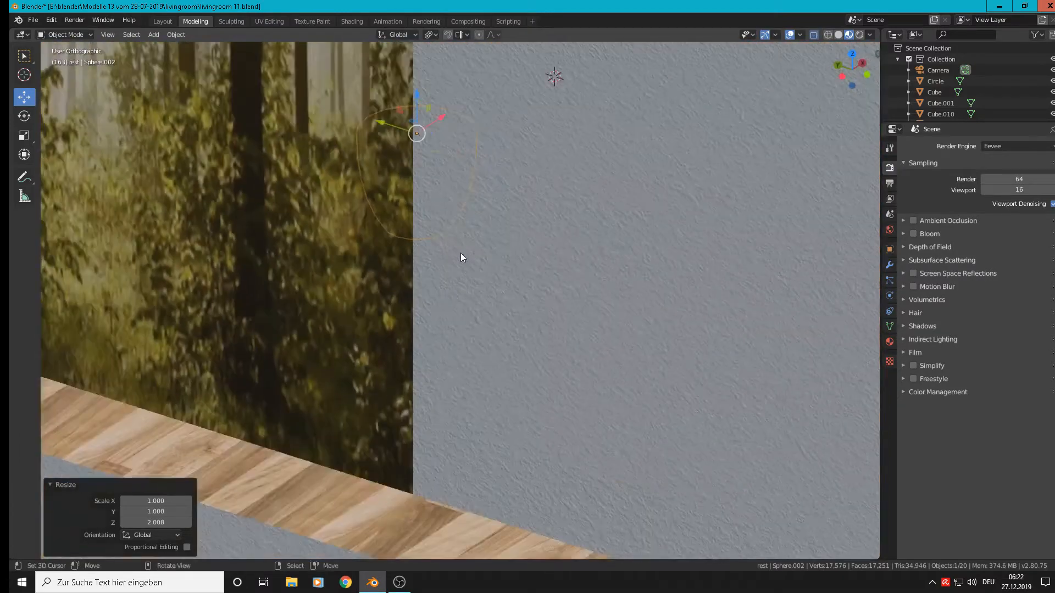
key(g)
drag(480, 267, 516, 305)
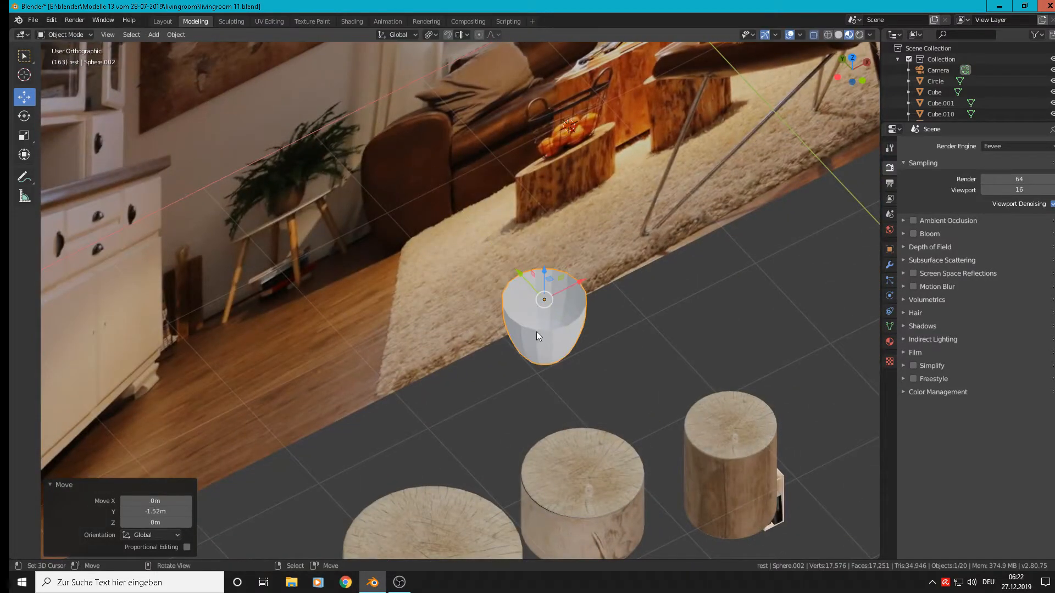
- Delete only the faces of the entire bowl mesh, keeping its edges as a wire basket, and return to object mode
middle_drag(537, 331, 519, 355)
scroll(574, 312, up, 4)
key(Tab)
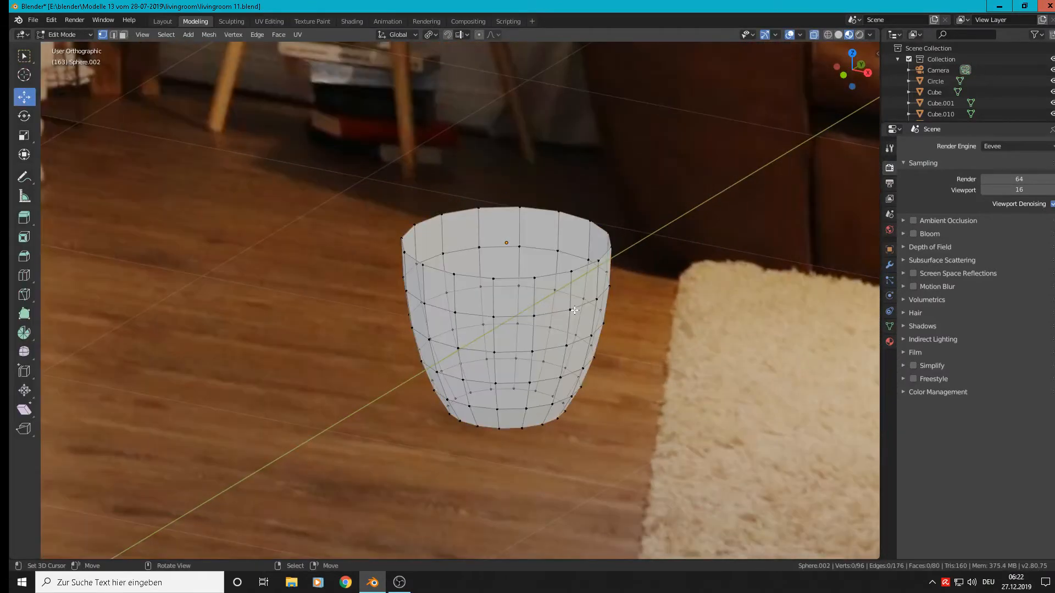
middle_drag(576, 315, 595, 298)
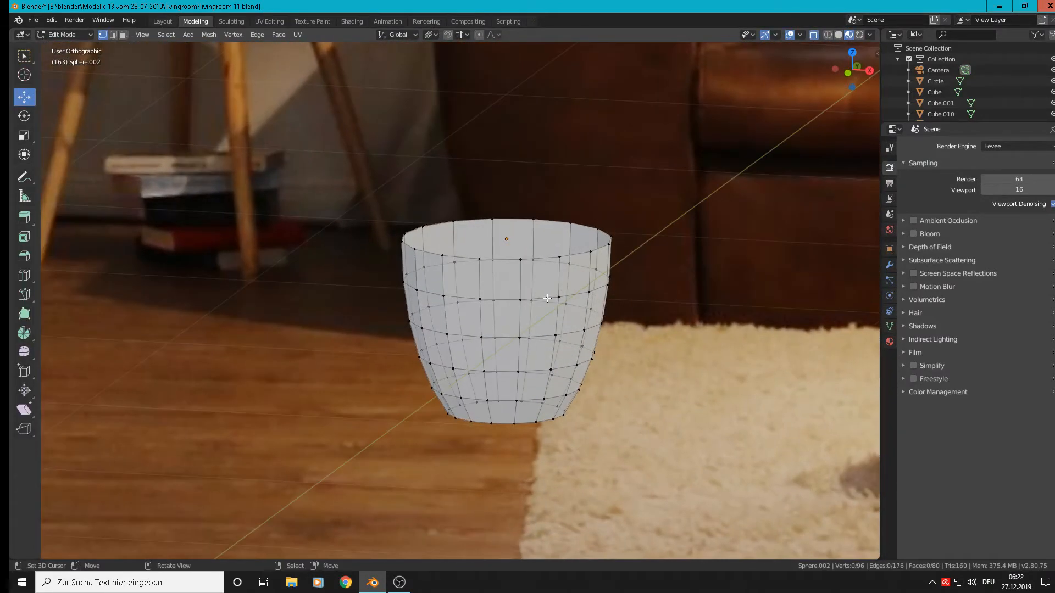
key(a)
key(x)
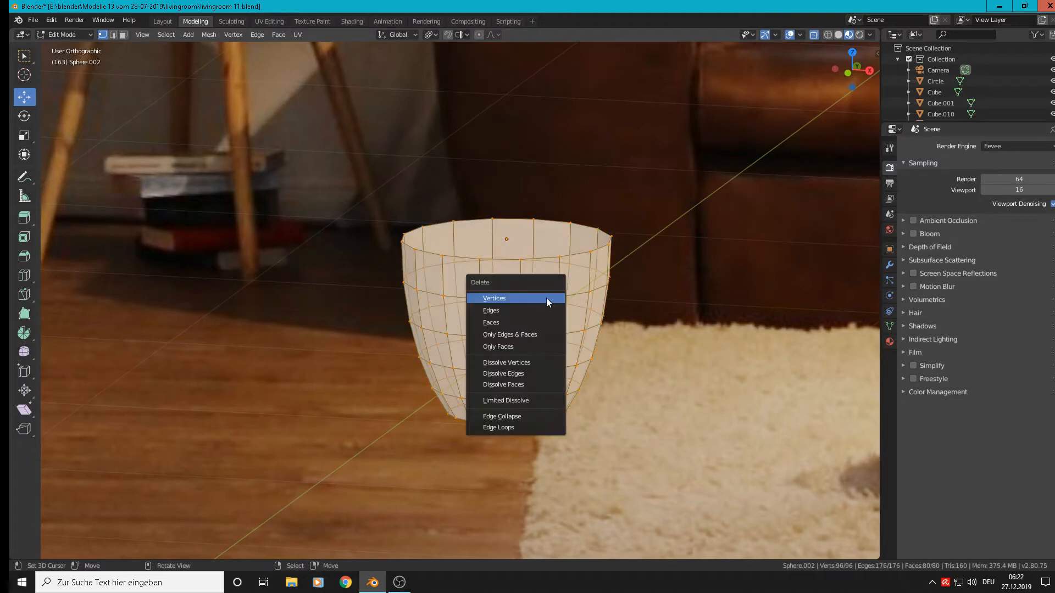
click(530, 347)
middle_drag(529, 347, 603, 341)
key(Tab)
scroll(553, 337, down, 3)
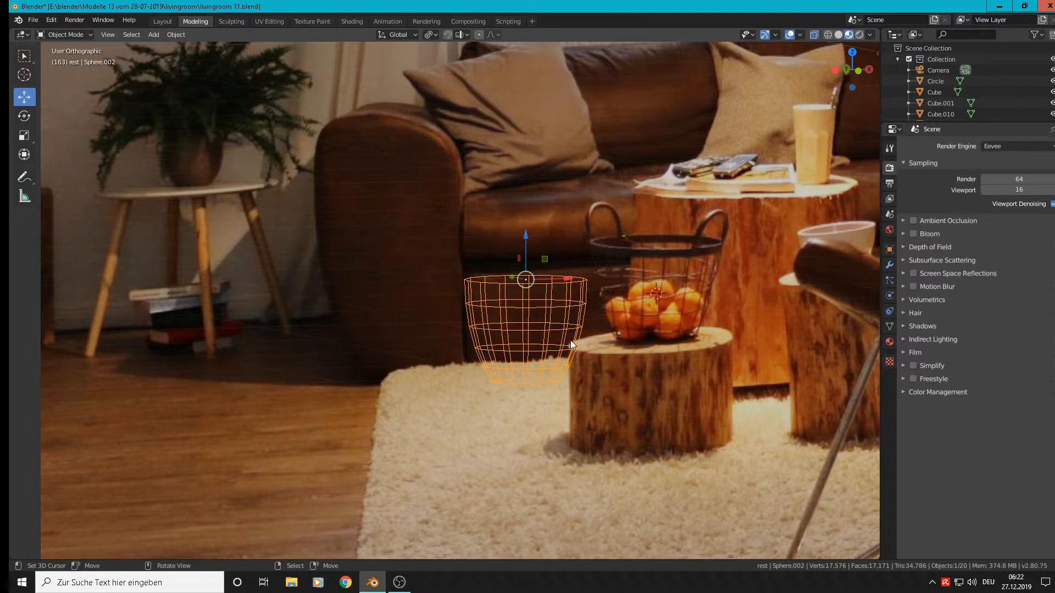
scroll(563, 337, up, 1)
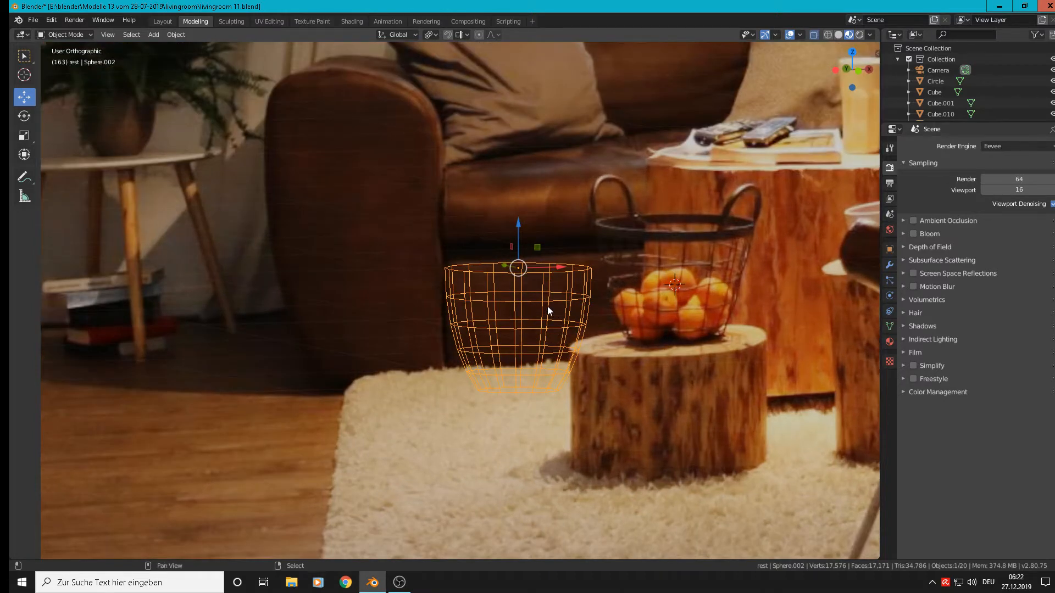
- Duplicate the wire basket and move the copy about 1.17 m along negative X as a backup
key(shift+d)
key(Escape)
drag(558, 271, 307, 275)
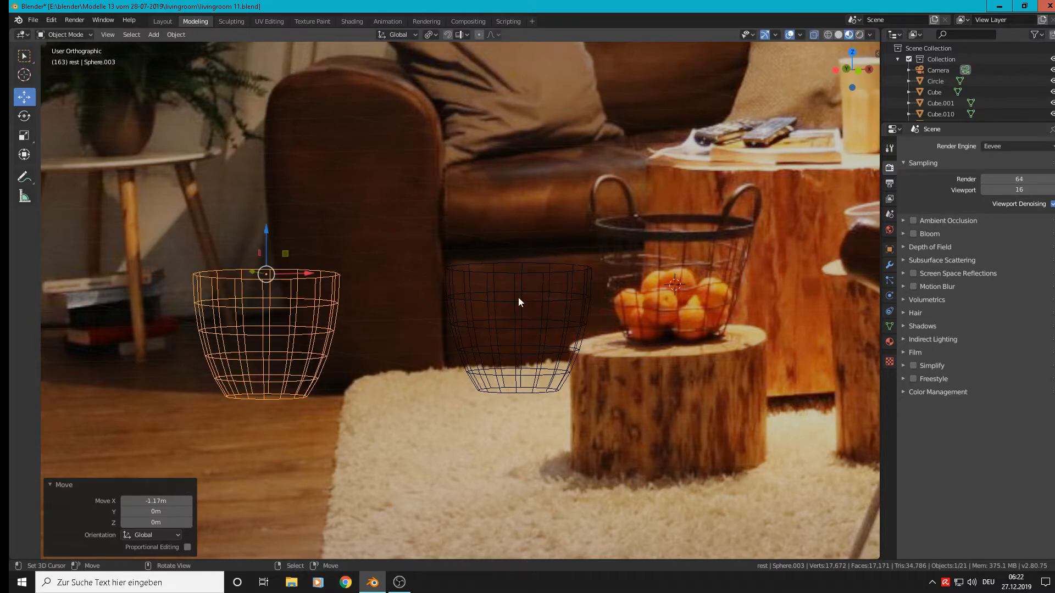
- Select the original wire basket and convert it from a mesh to a curve
right_click(515, 270)
right_click(515, 270)
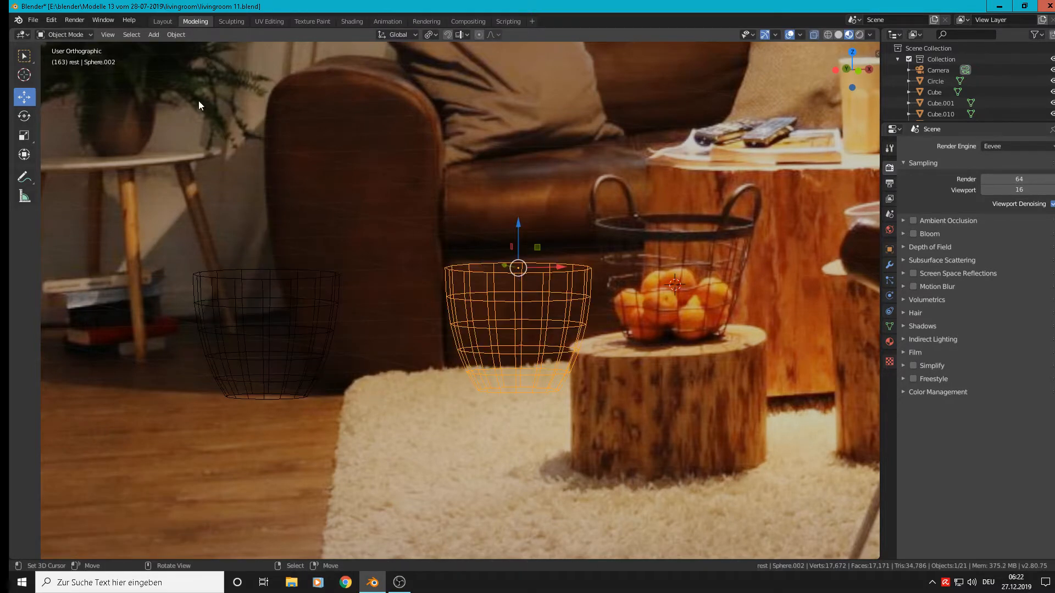
click(175, 35)
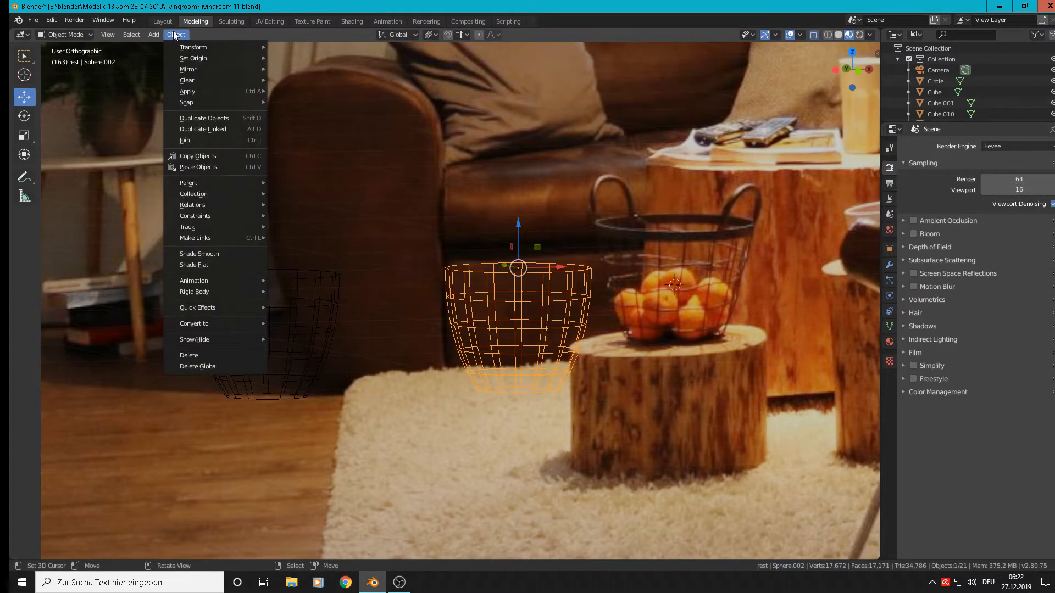
mouse_move(224, 325)
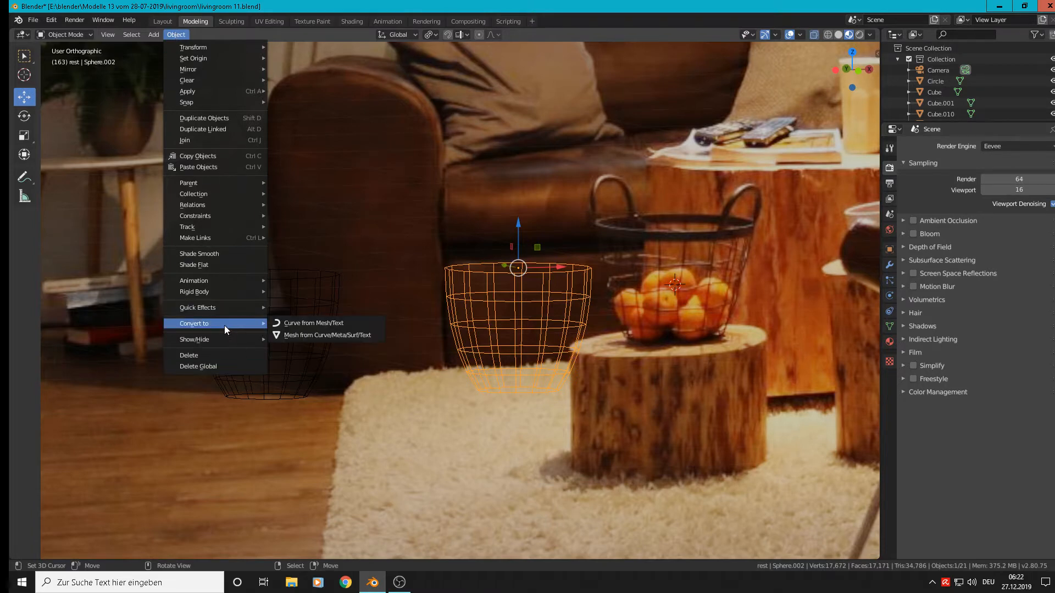
click(328, 324)
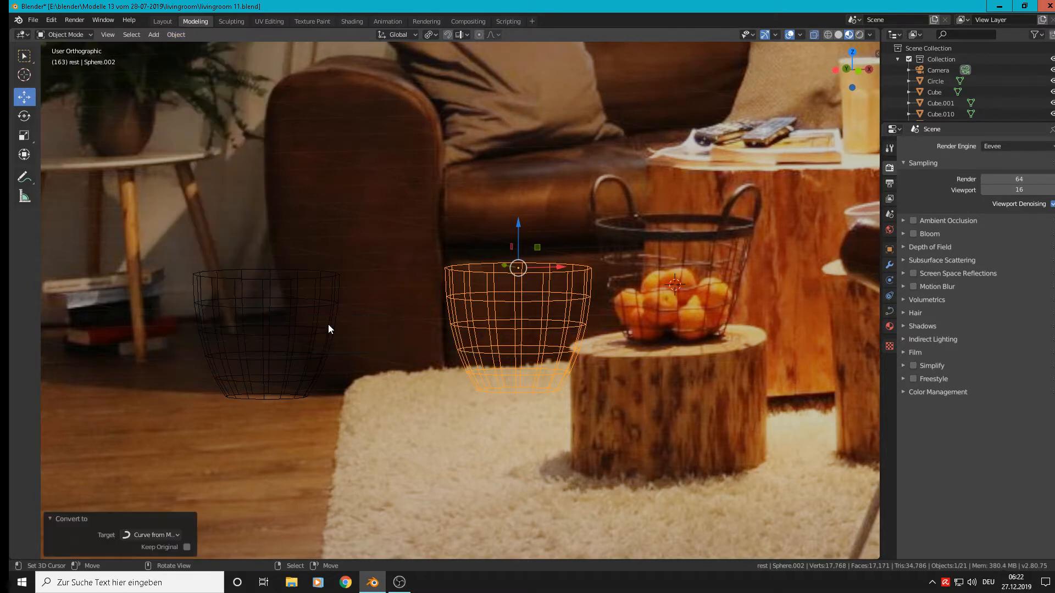
- Give the basket curve a bevel depth of about 0.011 m to thicken its wires
click(890, 312)
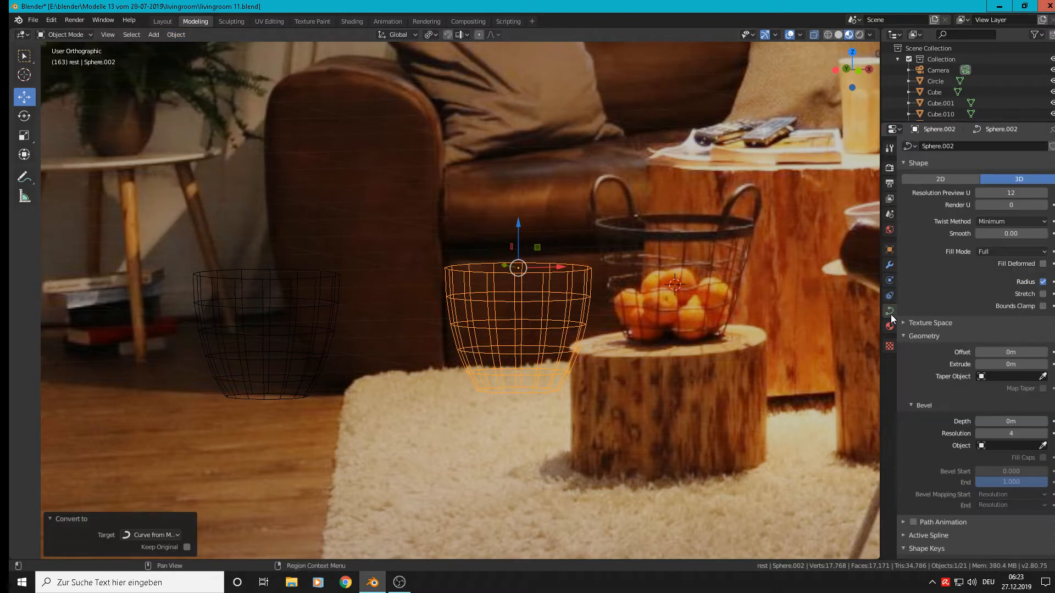
scroll(511, 252, up, 4)
mouse_move(526, 294)
middle_down()
mouse_move(528, 309)
mouse_move(544, 275)
mouse_move(558, 280)
mouse_move(540, 284)
middle_up()
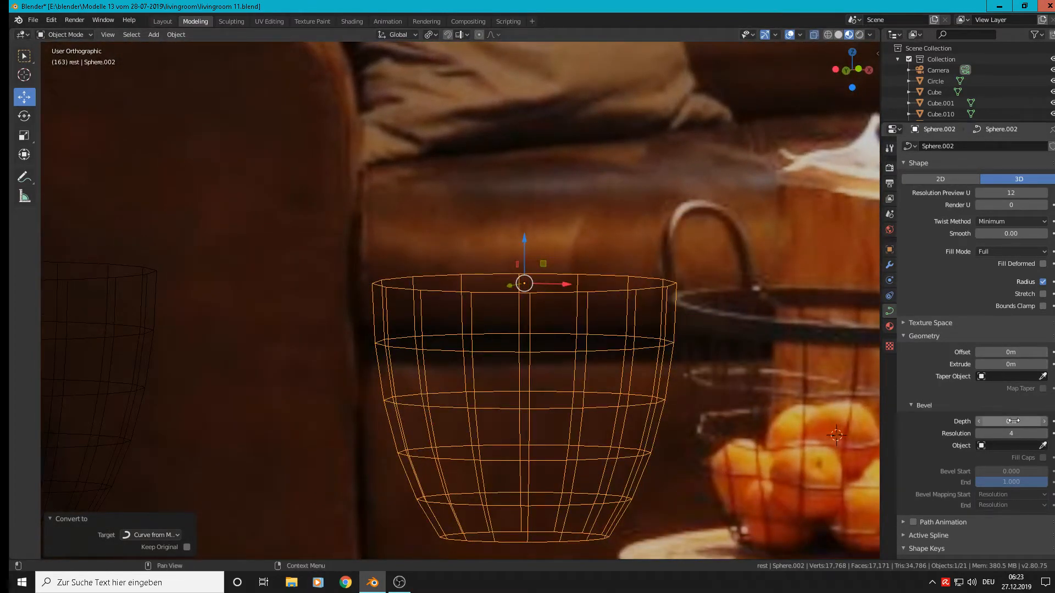
mouse_move(1012, 420)
mouse_down()
mouse_move(1043, 421)
mouse_move(1013, 421)
mouse_move(1025, 420)
mouse_up()
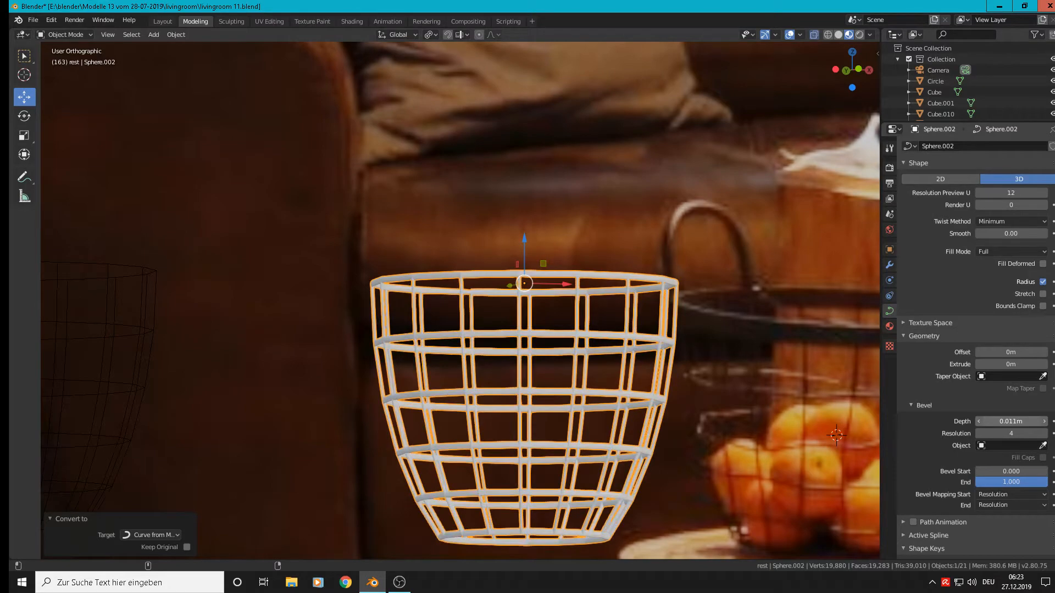
middle_drag(747, 351, 745, 353)
middle_drag(680, 400, 651, 437)
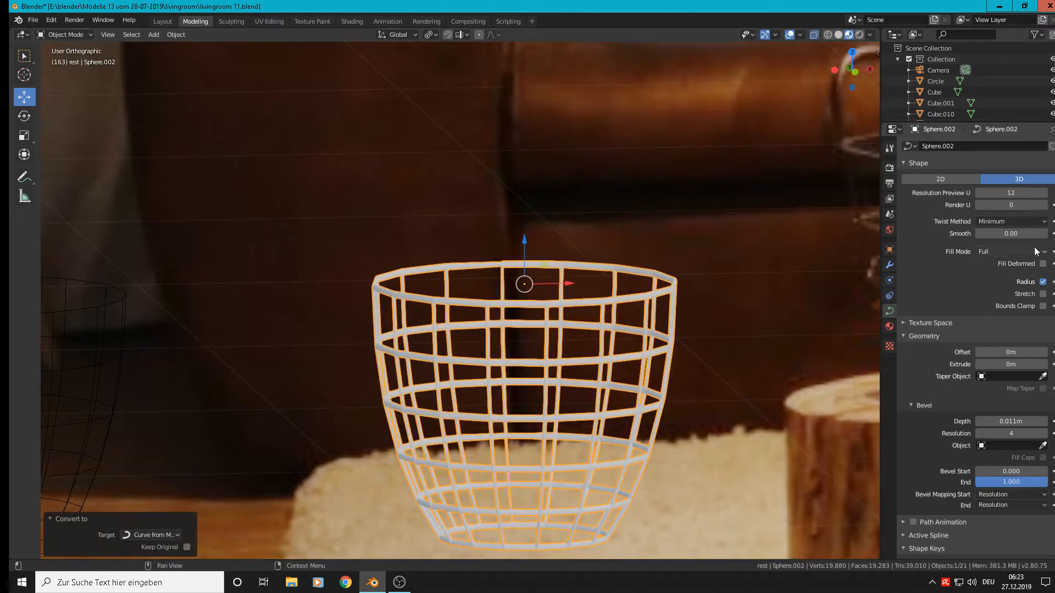
- Try a curve offset of 0.04 m and a larger one on the basket, and reset the offset to 0
click(1009, 222)
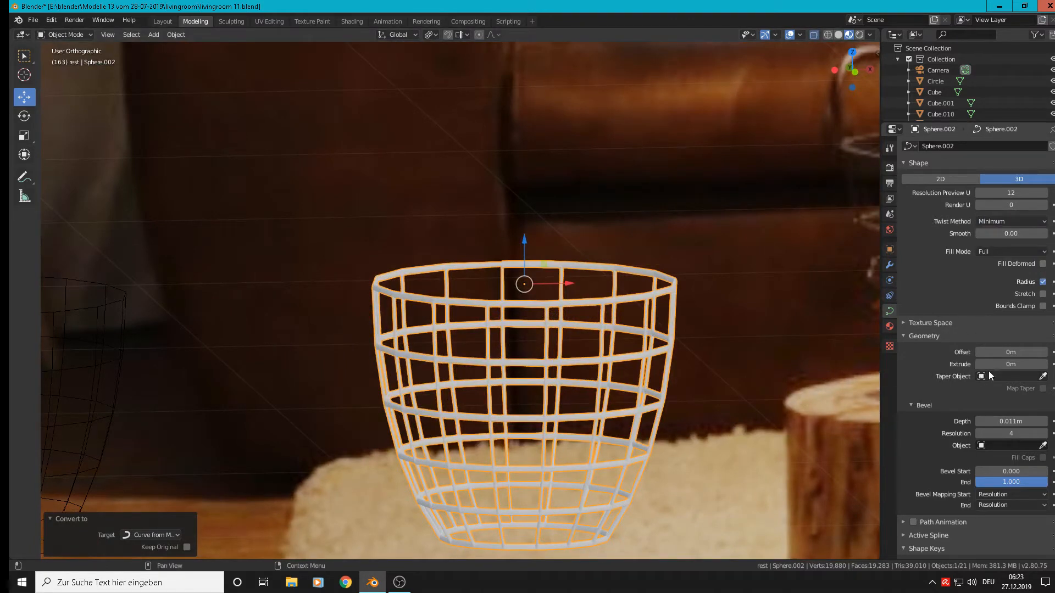
click(1011, 352)
text(0.04)
key(Return)
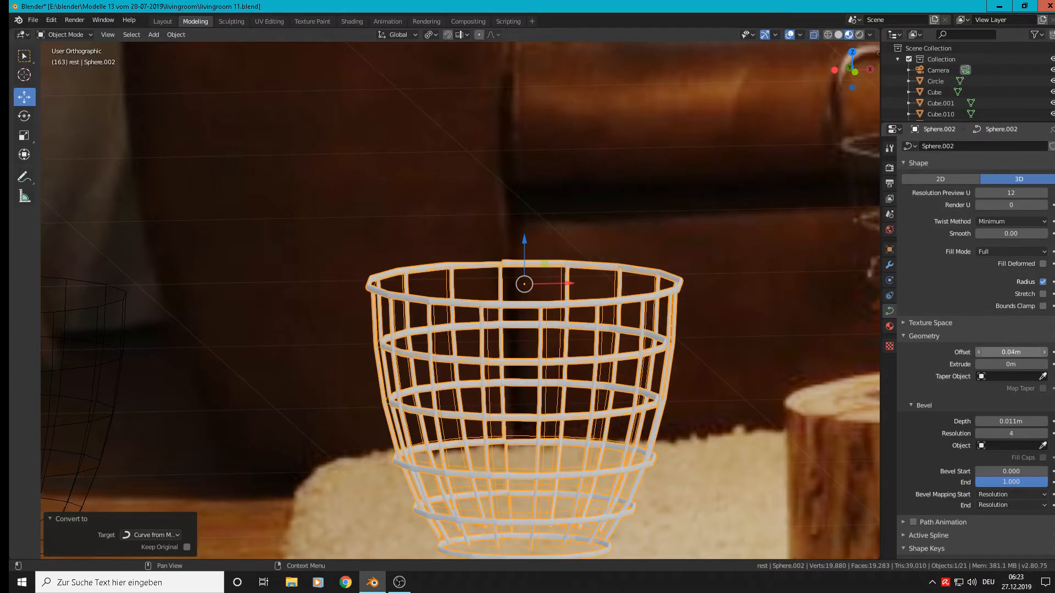
mouse_move(1011, 353)
mouse_down()
mouse_move(1028, 353)
mouse_move(1006, 352)
mouse_up()
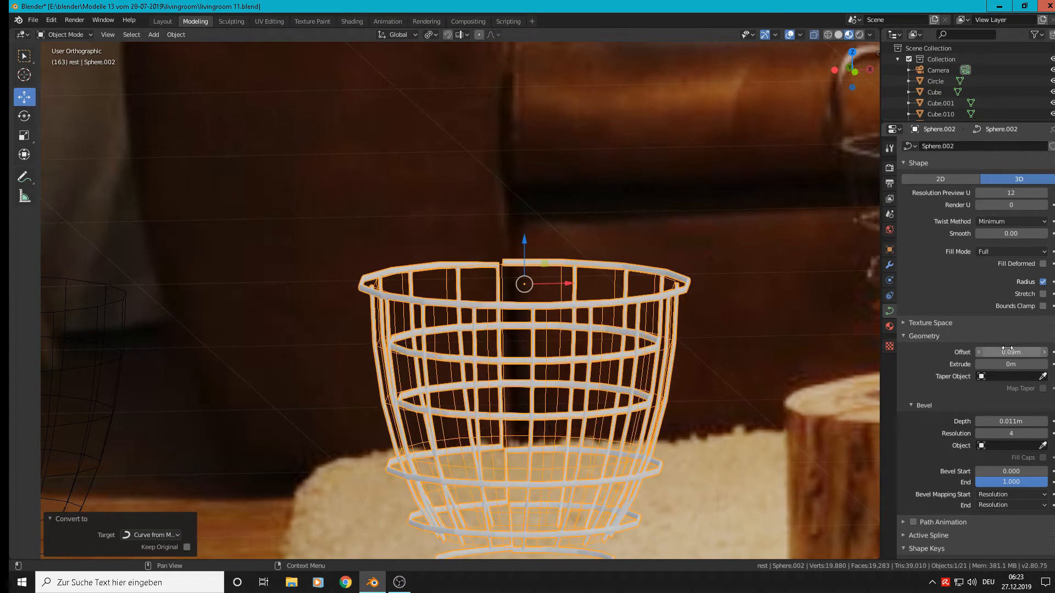
click(1006, 352)
text(0)
key(Return)
- Set the basket curve's bevel resolution to 7 and look over its texture space settings
mouse_move(1011, 365)
mouse_down()
mouse_move(1025, 364)
mouse_move(1011, 364)
mouse_up()
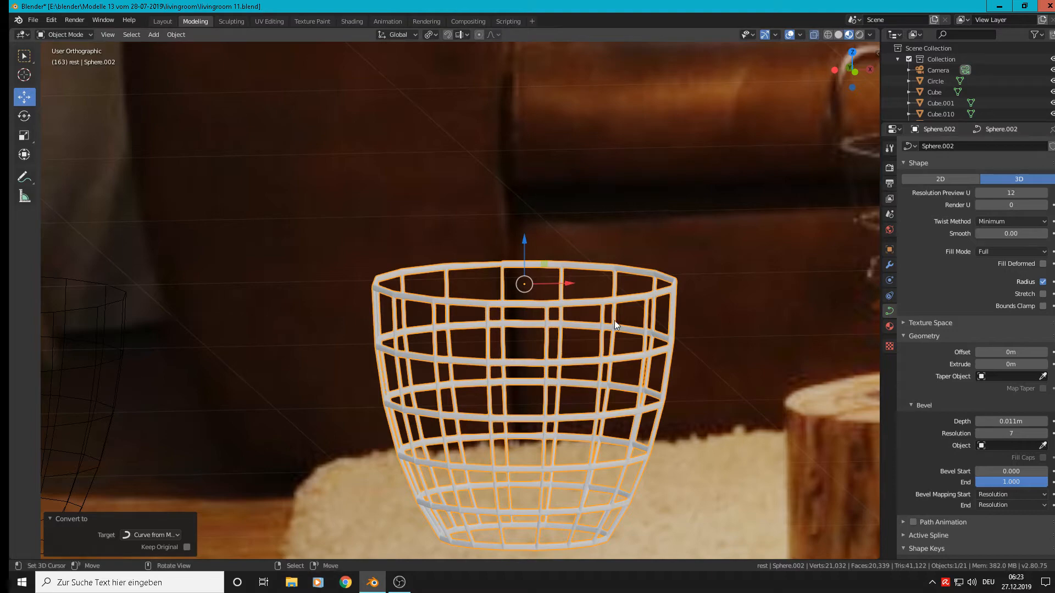
middle_drag(643, 311, 734, 298)
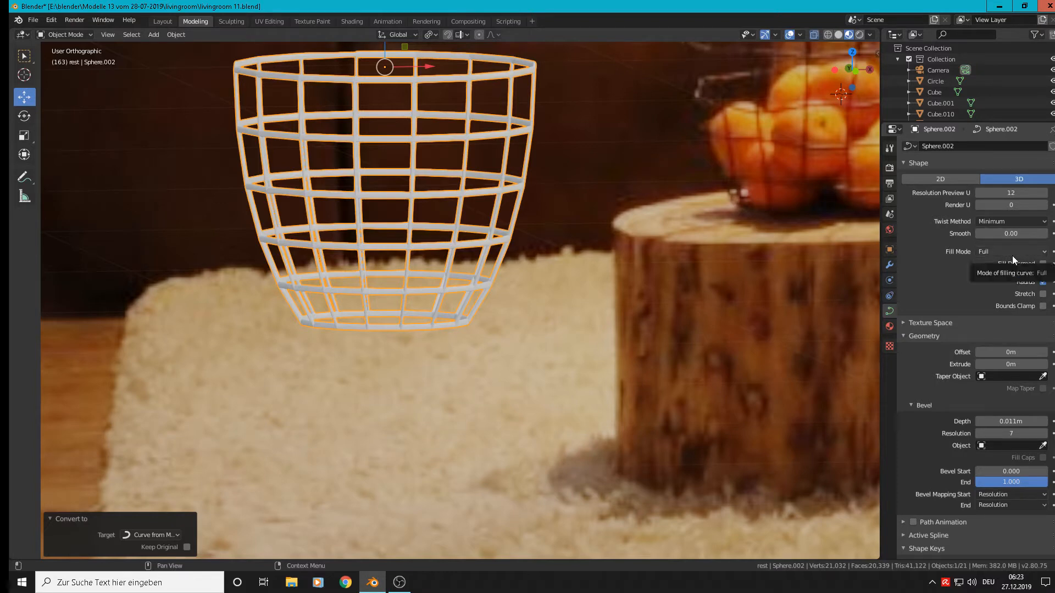
click(921, 323)
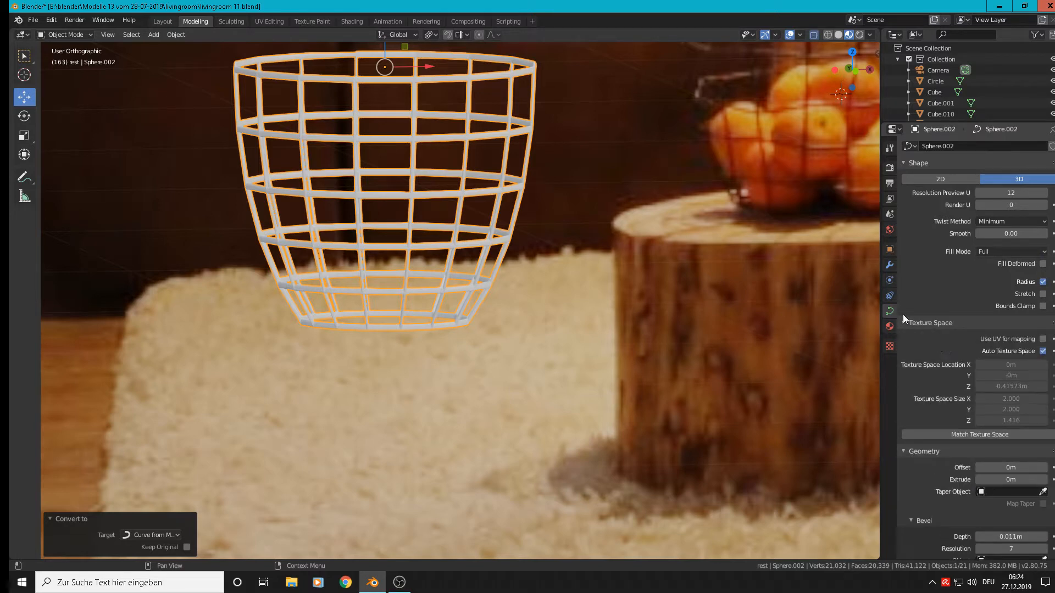
click(908, 323)
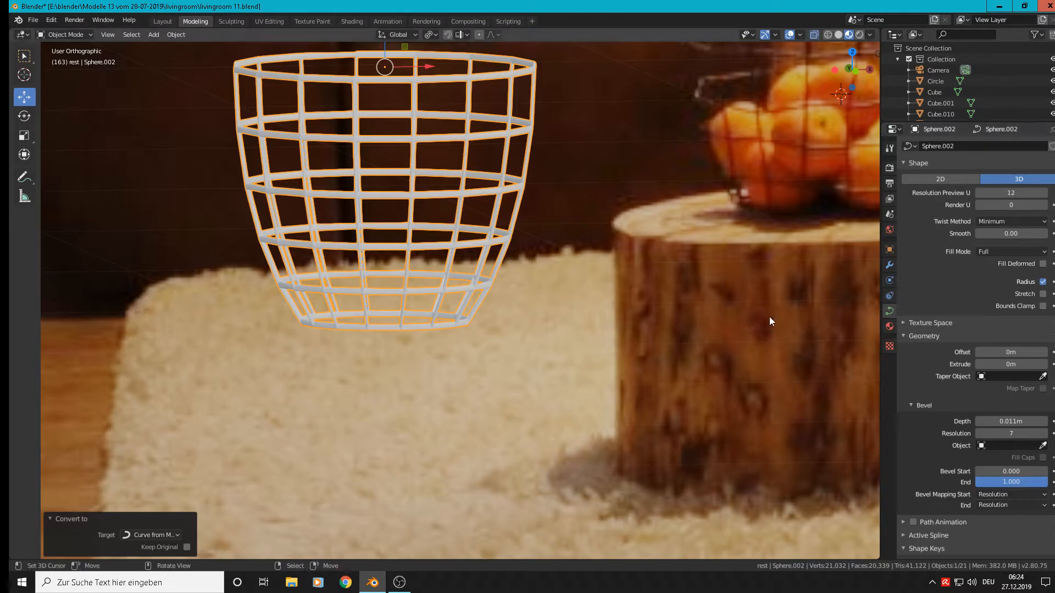
- Shift the thickened basket along negative X toward the backup, and place a duplicate about 0.766 m below it
scroll(597, 292, down, 4)
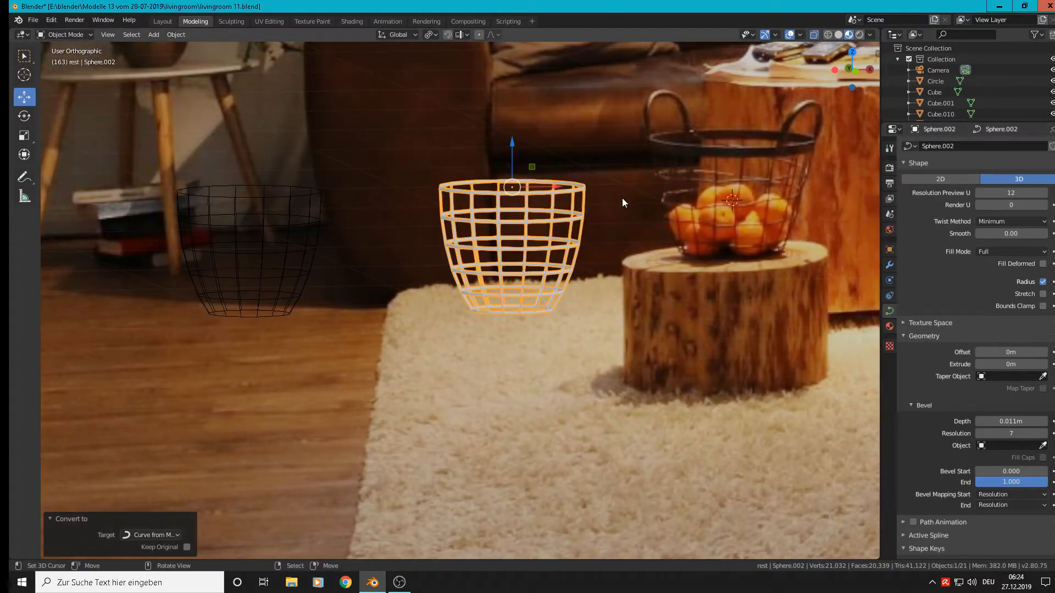
drag(556, 187, 460, 186)
key(shift+d)
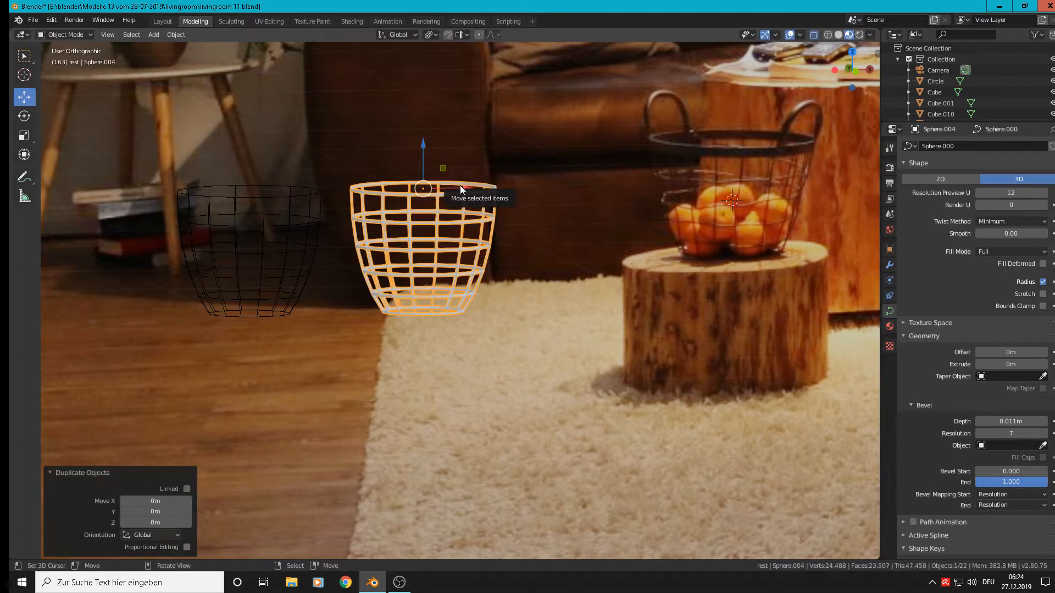
key(z)
click(429, 327)
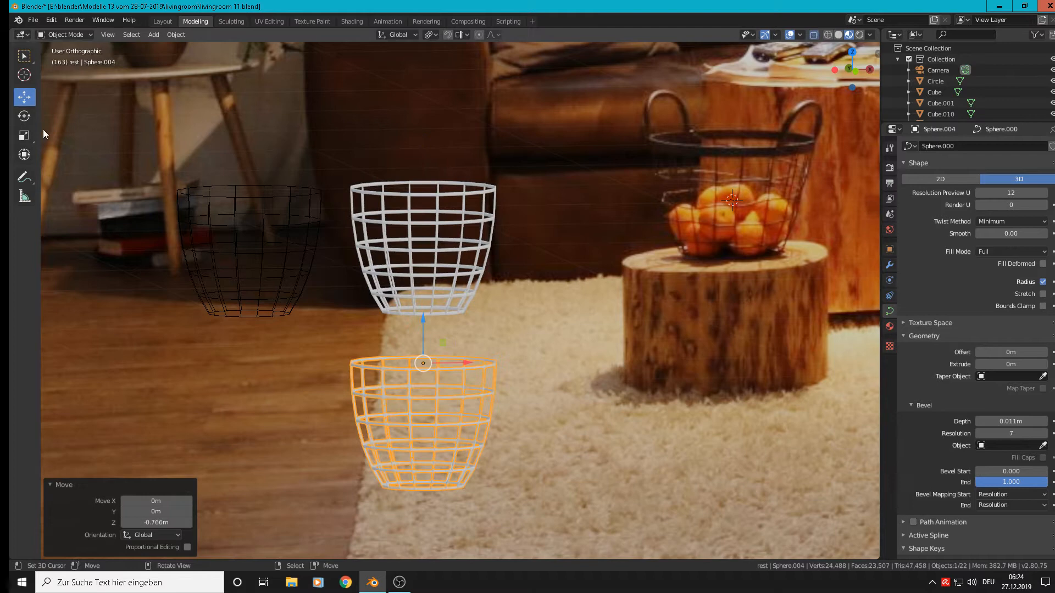
- Convert the lower duplicate basket from a curve to a mesh
click(177, 35)
mouse_move(227, 324)
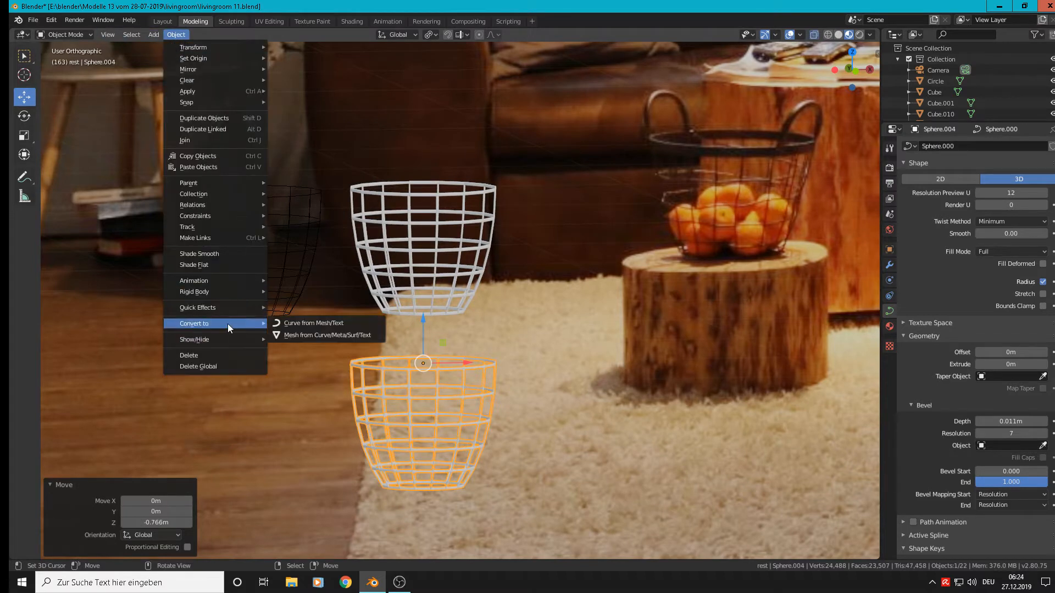
click(298, 334)
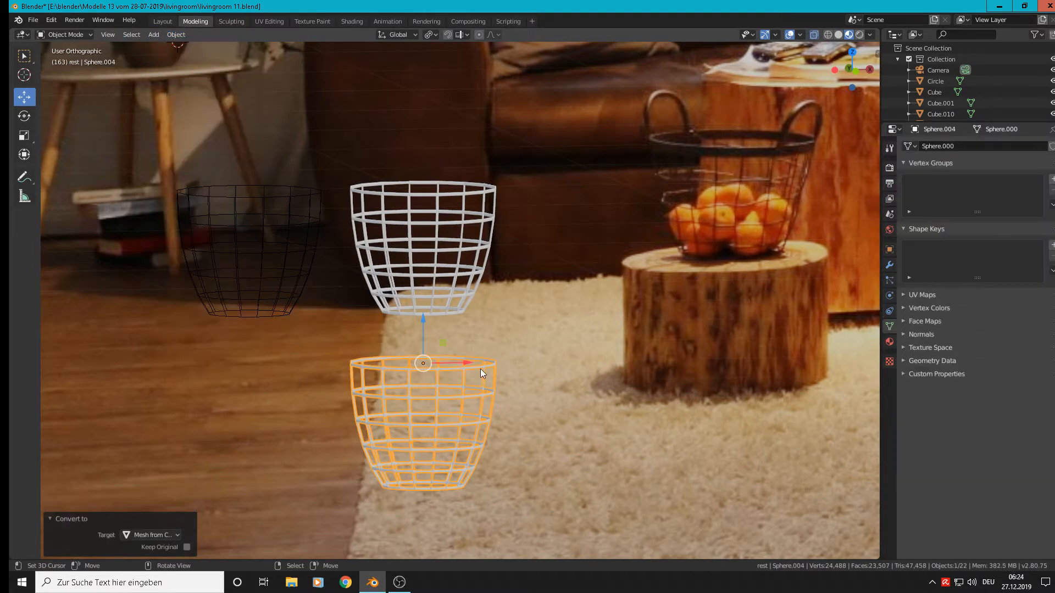
- Check the converted basket's mesh and move the basket 1.03 m along X toward the tree stump in the reference photo
key(Tab)
scroll(430, 404, up, 5)
scroll(429, 403, up, 2)
middle_drag(429, 403, 467, 404)
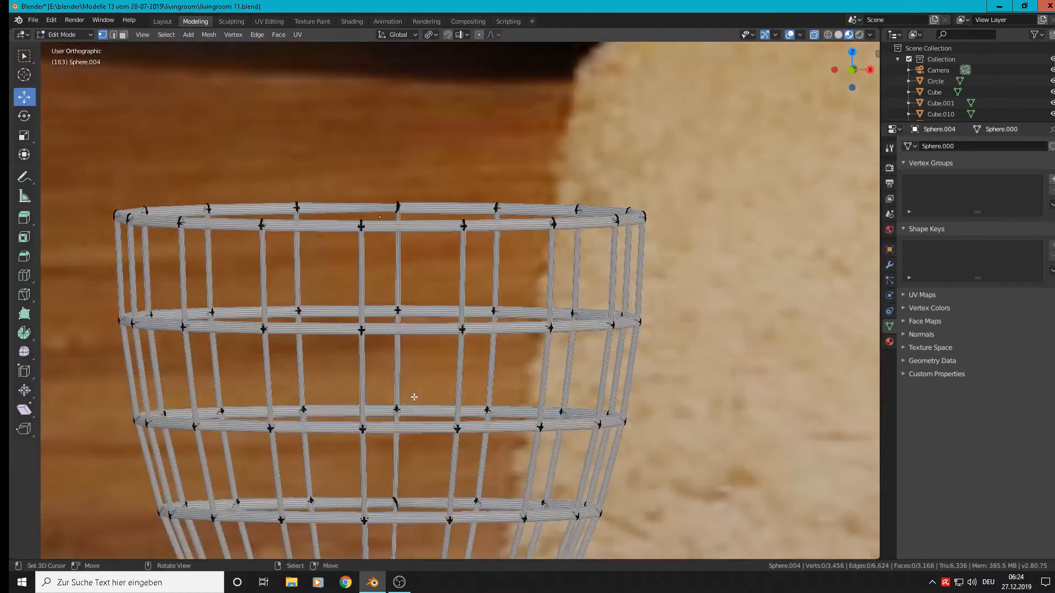
key(Tab)
scroll(420, 384, down, 7)
drag(451, 341, 685, 345)
shift+middle_drag(526, 366, 503, 370)
shift+middle_drag(651, 361, 578, 331)
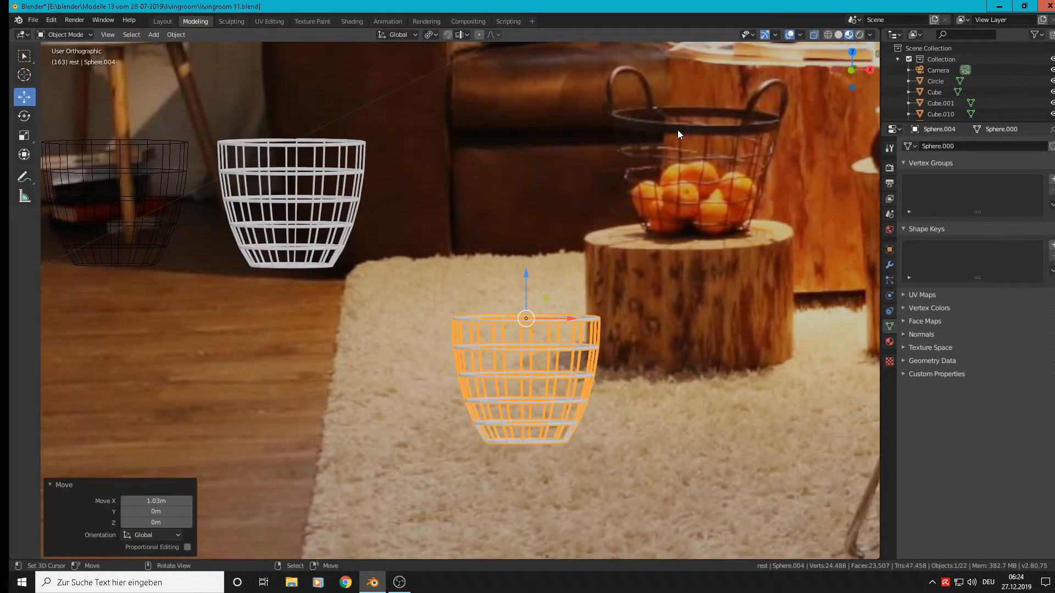
scroll(595, 379, up, 4)
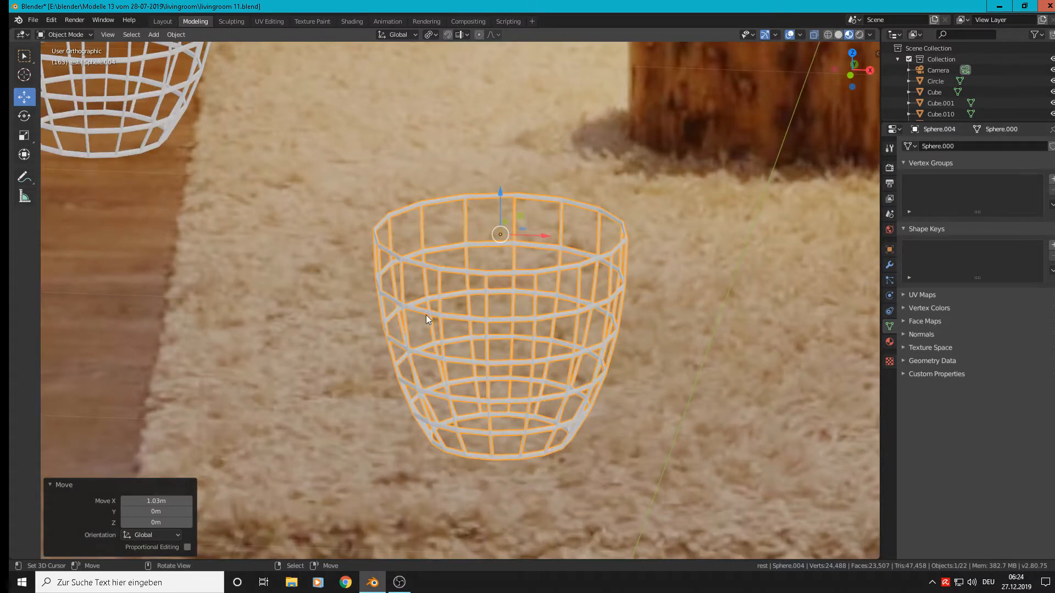
scroll(511, 214, down, 3)
middle_drag(523, 221, 537, 200)
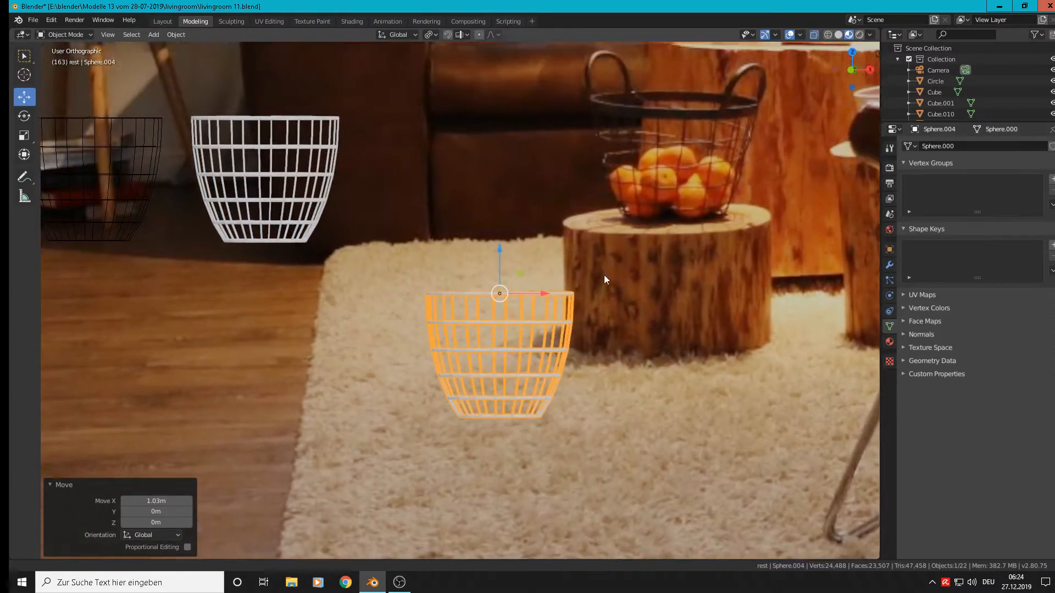
shift+middle_drag(604, 275, 601, 313)
scroll(557, 270, up, 6)
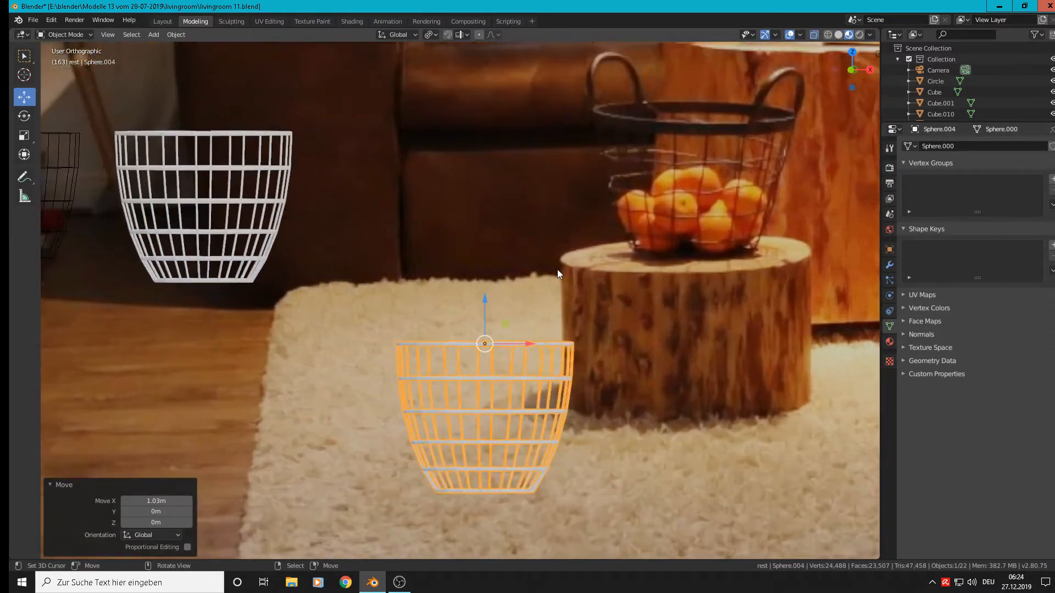
- Try extruding the edge loops selected from the basket's rim upward by 0.04 m, and undo the extrusion
key(Tab)
middle_drag(460, 384, 605, 212)
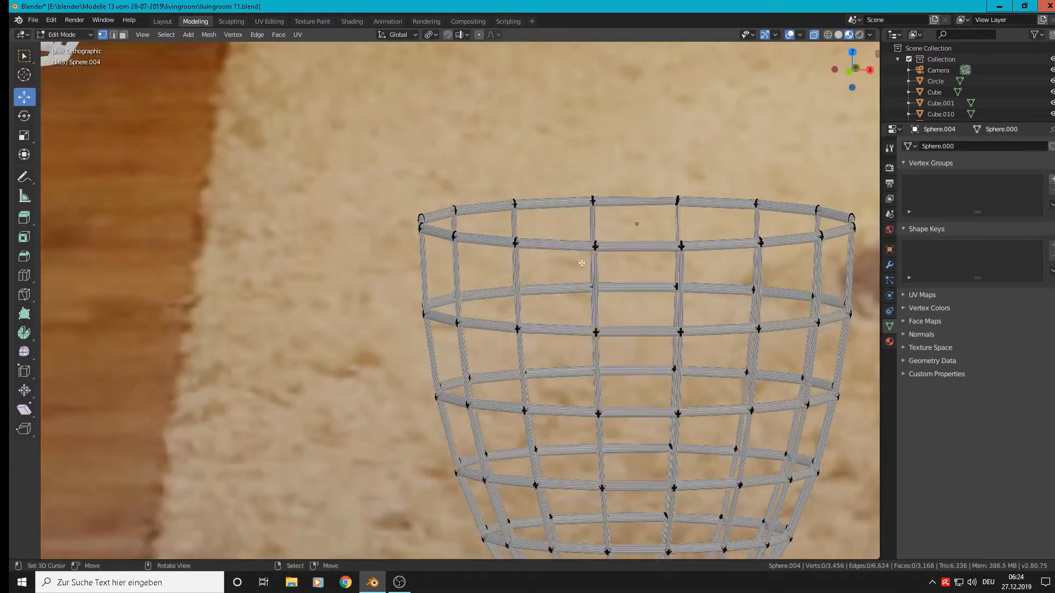
scroll(398, 175, up, 5)
alt+click(348, 166)
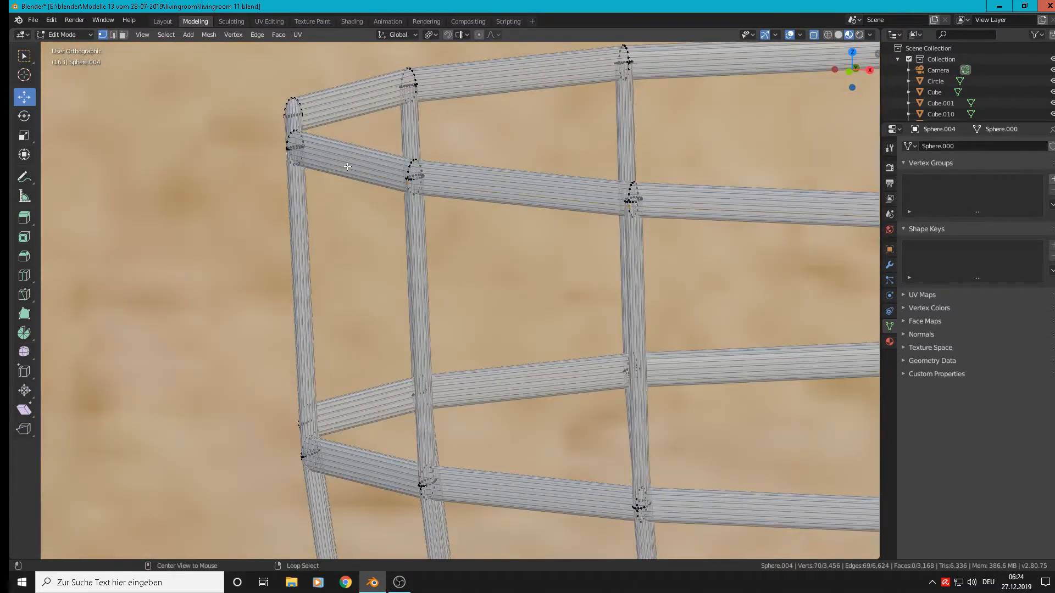
scroll(350, 162, down, 12)
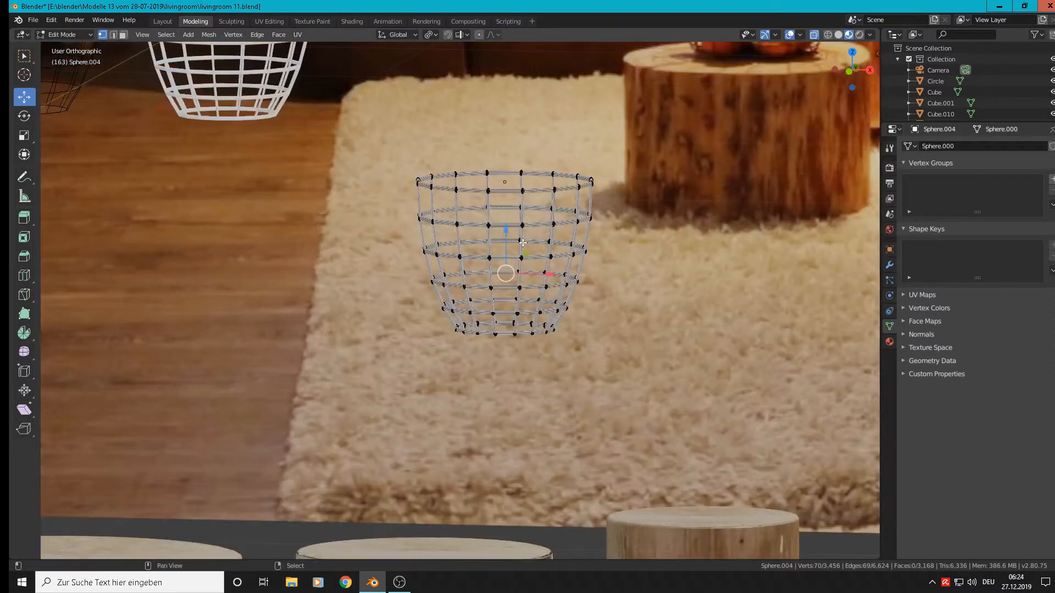
mouse_move(509, 292)
shift+middle_down()
mouse_move(490, 333)
mouse_move(493, 302)
shift+middle_up()
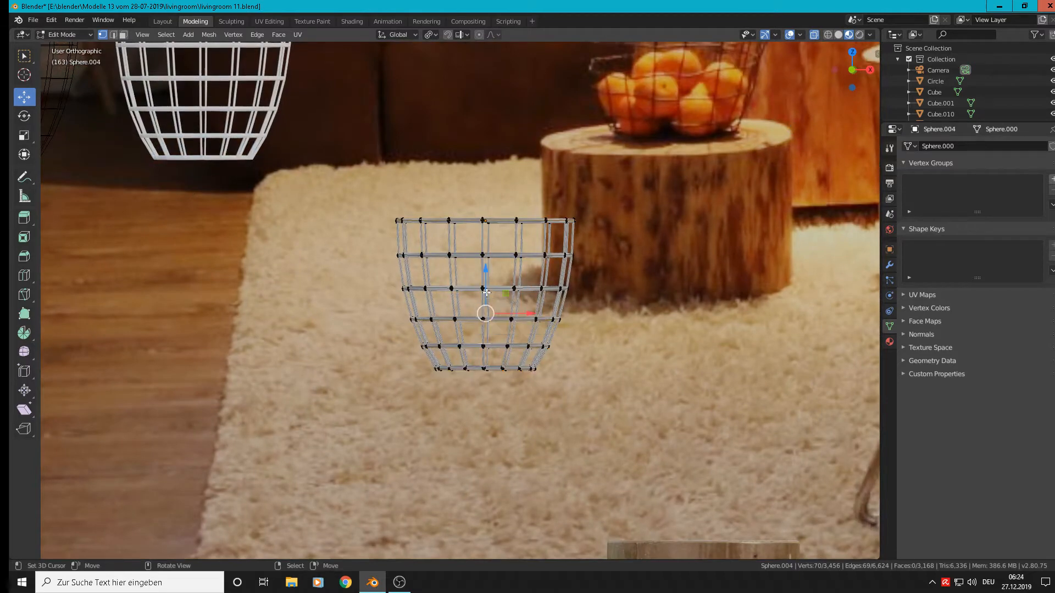
key(e)
right_click(502, 282)
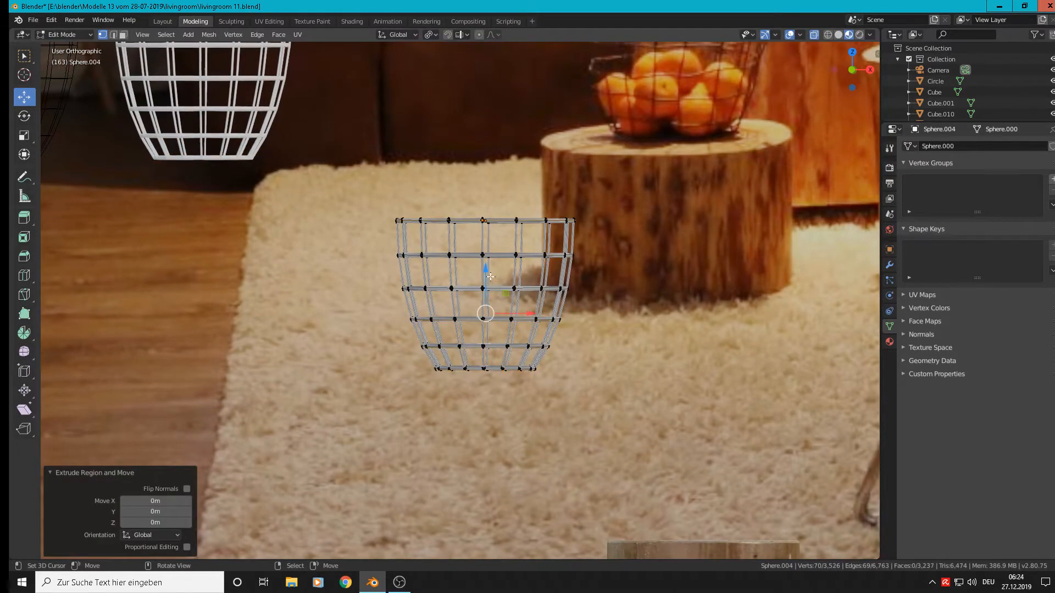
drag(486, 275, 484, 263)
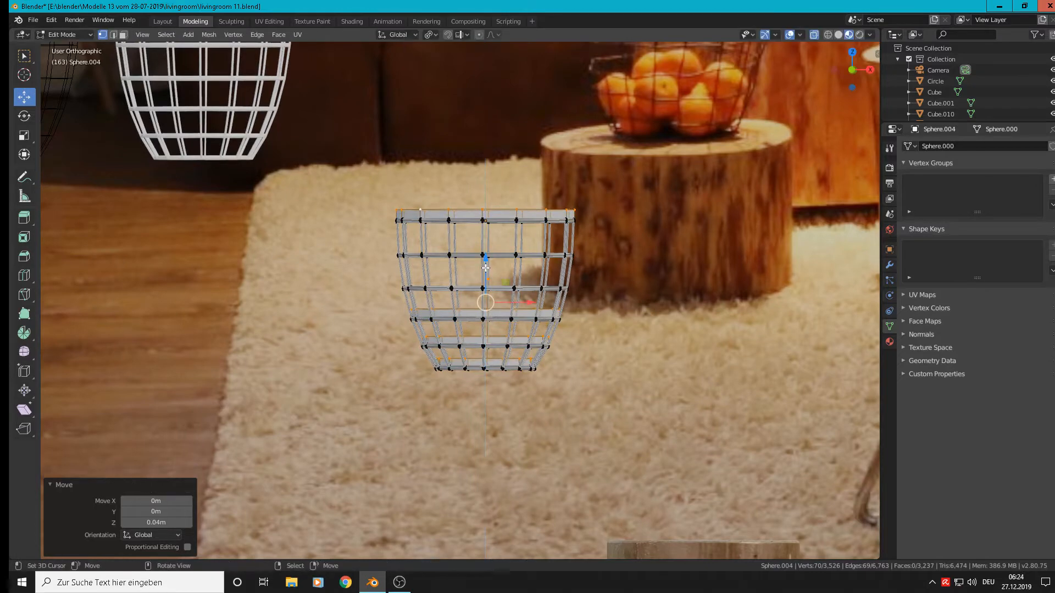
key(ctrl+z)
key(ctrl+z)
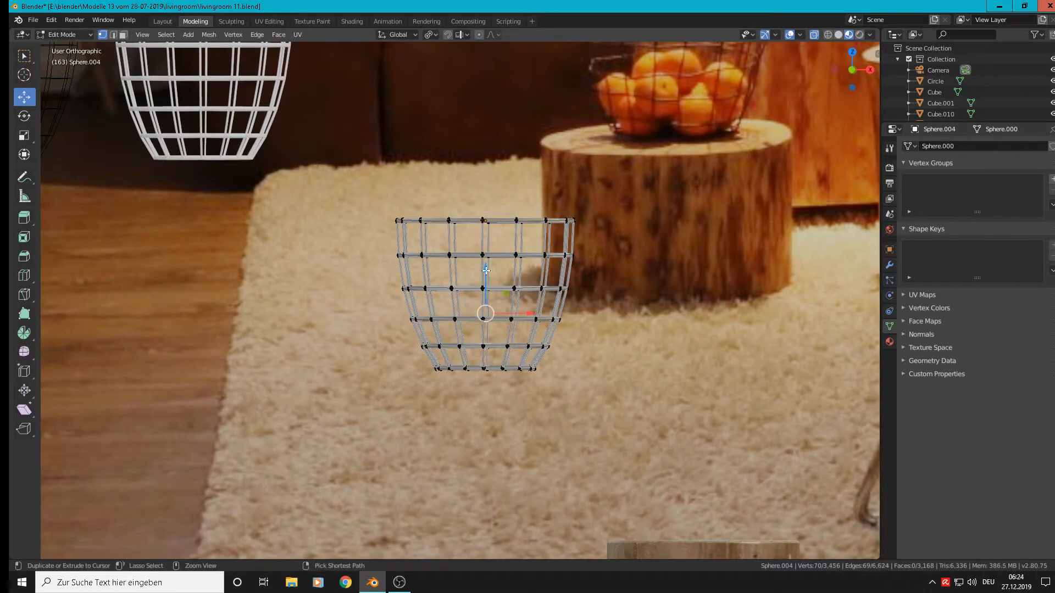
scroll(432, 216, up, 5)
scroll(437, 238, up, 3)
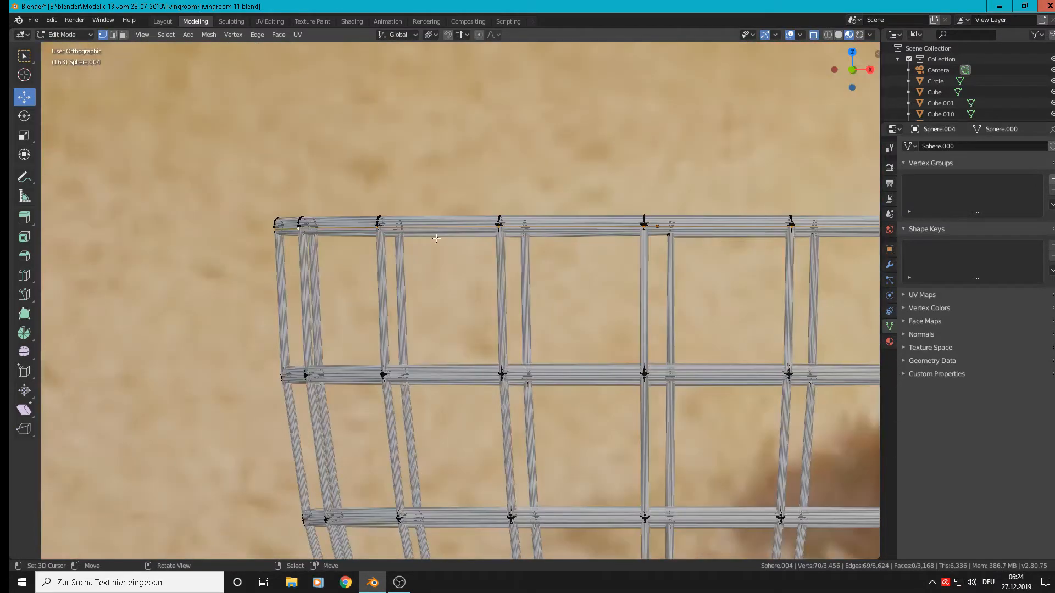
key(ctrl)
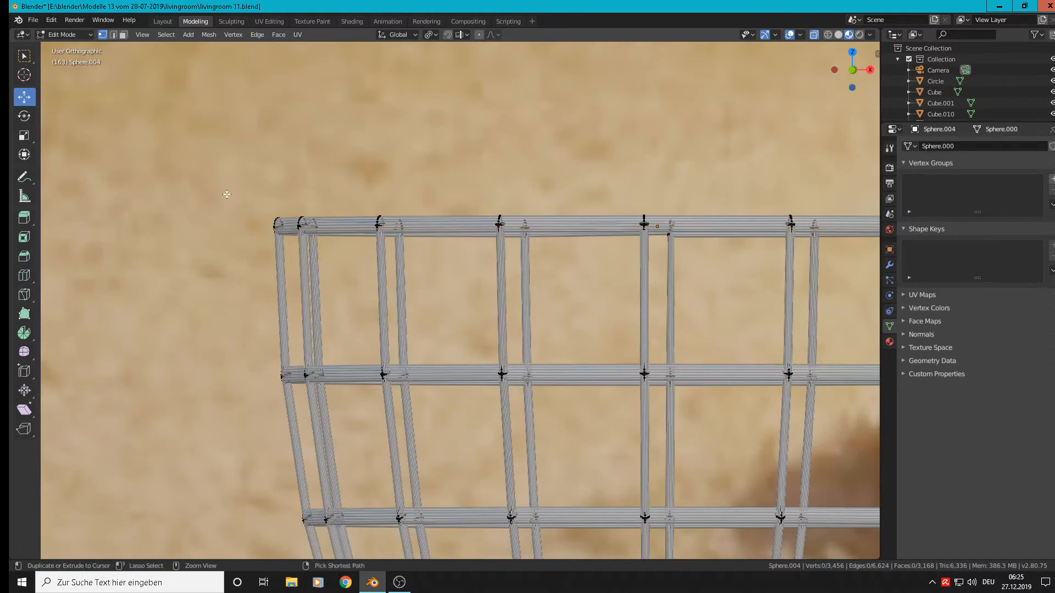
key(Tab)
key(Tab)
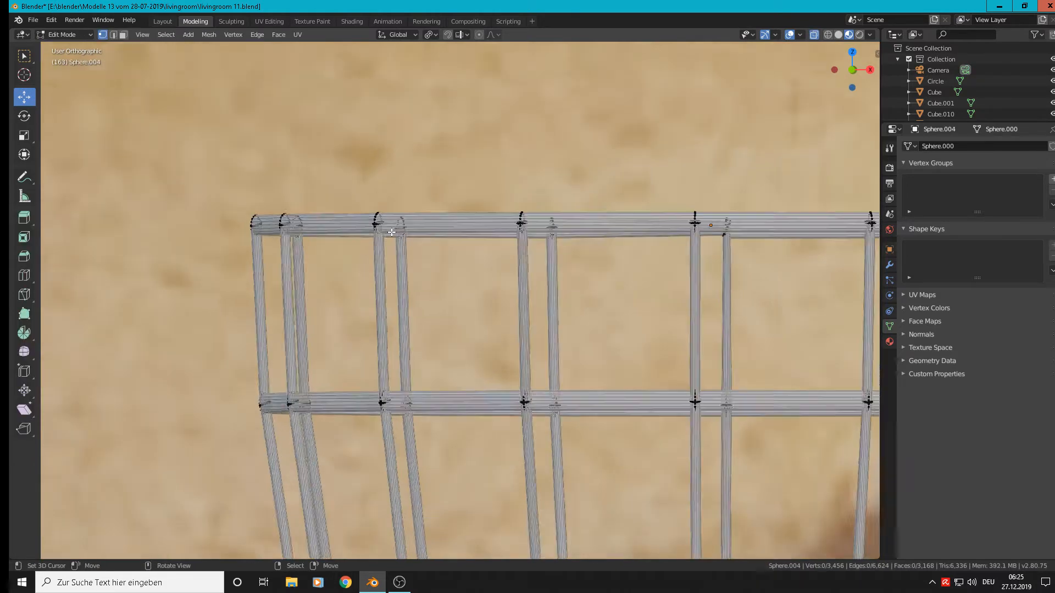
- Select the edge loops running from the basket's rim again, duplicate them and raise the copy 0.743 m along Z
scroll(397, 233, up, 3)
alt+click(414, 222)
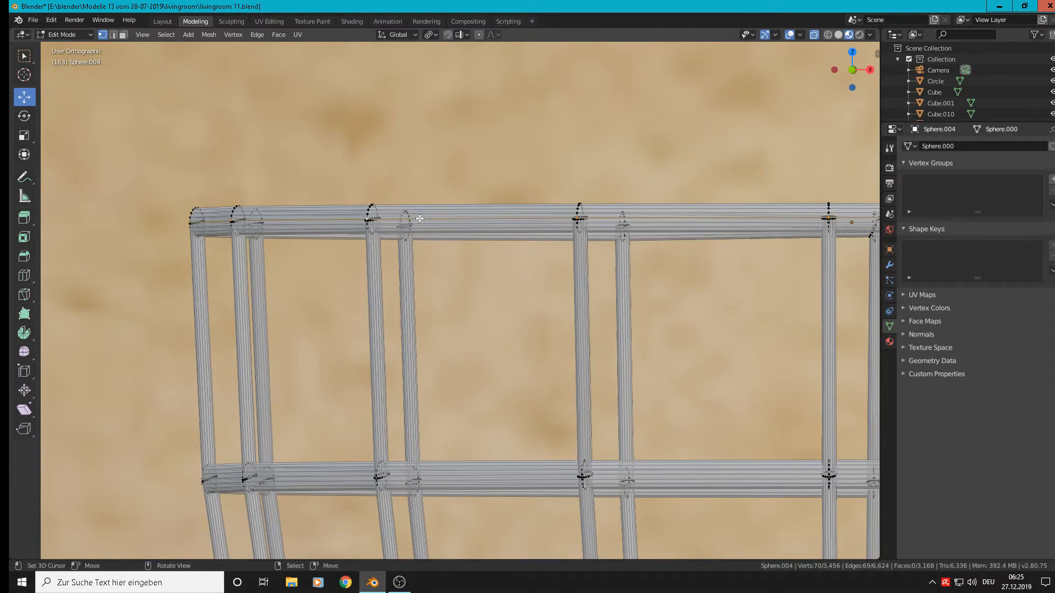
scroll(418, 220, down, 5)
scroll(479, 246, down, 3)
scroll(483, 255, up, 1)
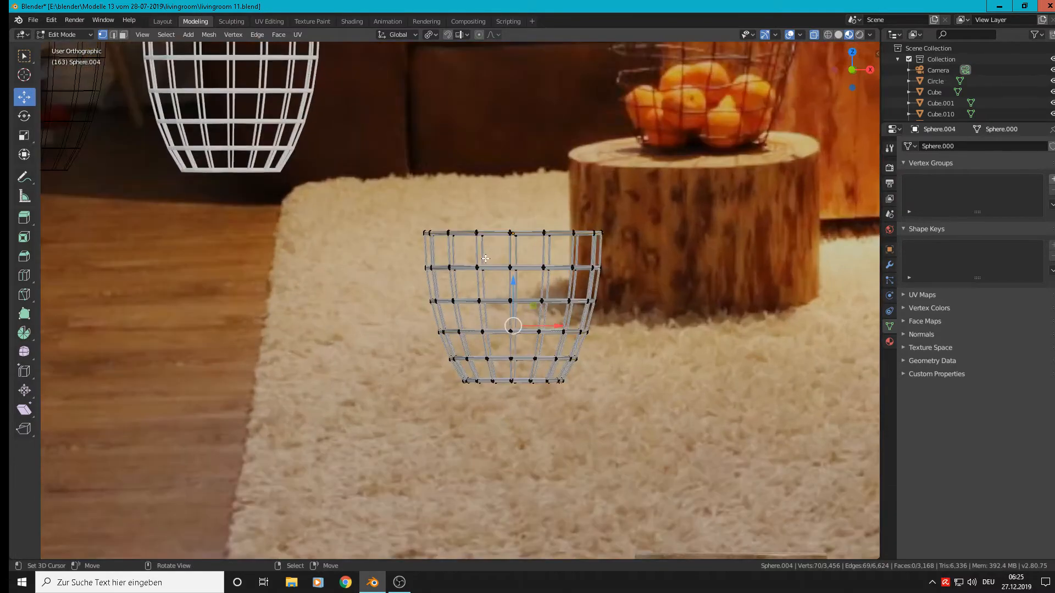
middle_drag(486, 260, 456, 336)
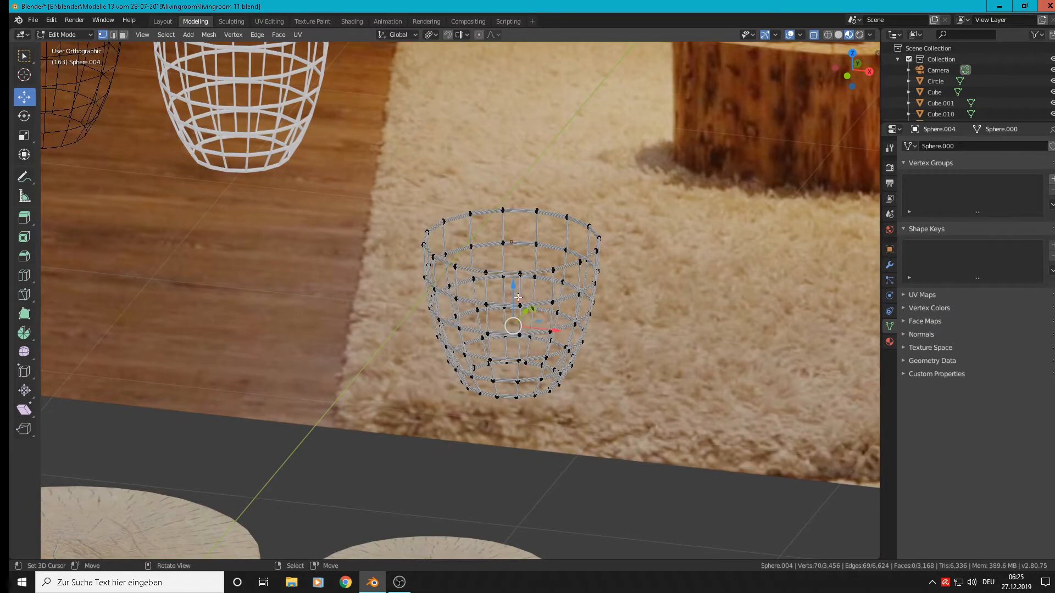
key(shift+d)
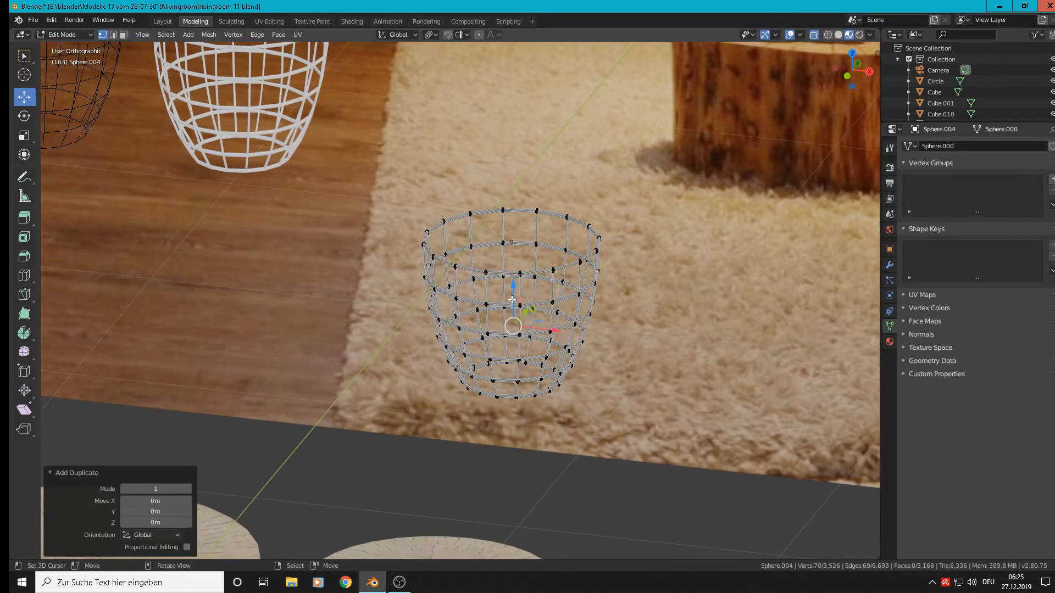
drag(507, 278, 509, 96)
shift+middle_drag(455, 213, 499, 293)
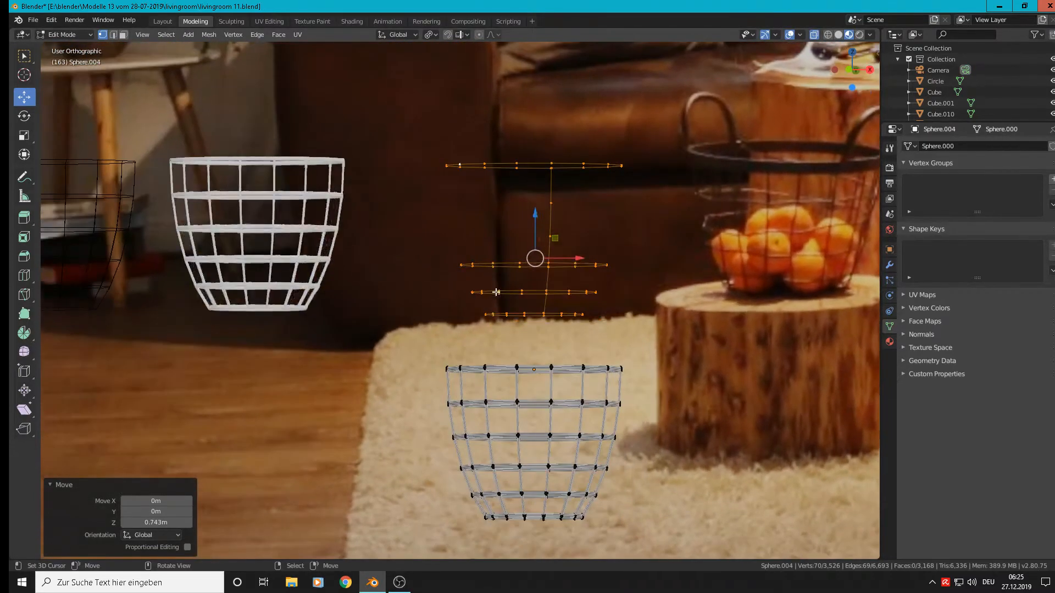
- Delete the vertices of the raised copy's three lower rings and its vertical strand, keeping only the uppermost ring
scroll(499, 293, up, 2)
alt+right_click(545, 319)
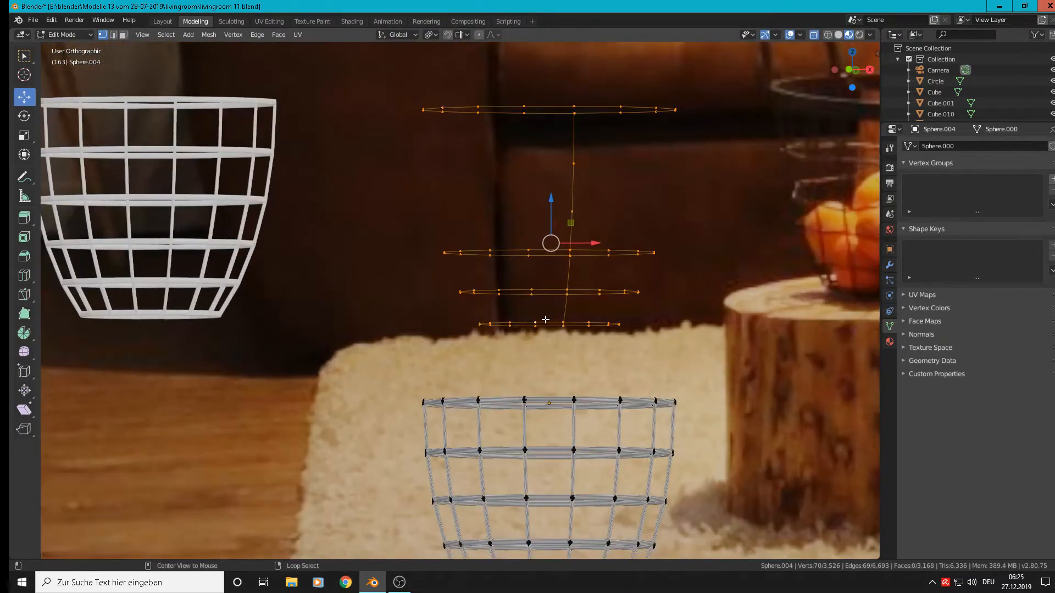
key(a)
key(x)
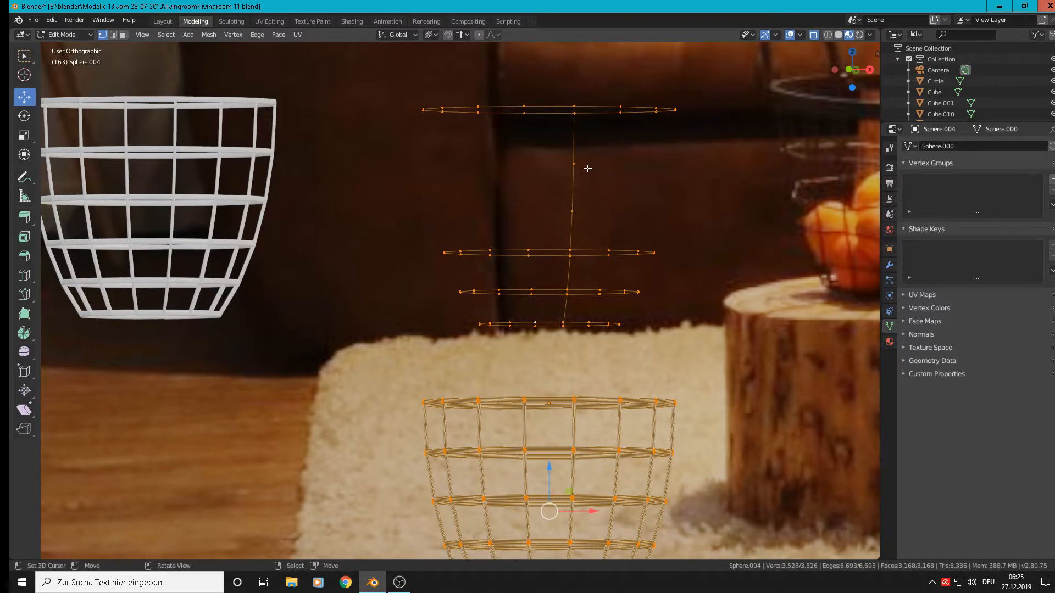
key(alt+a)
click(574, 163)
key(c)
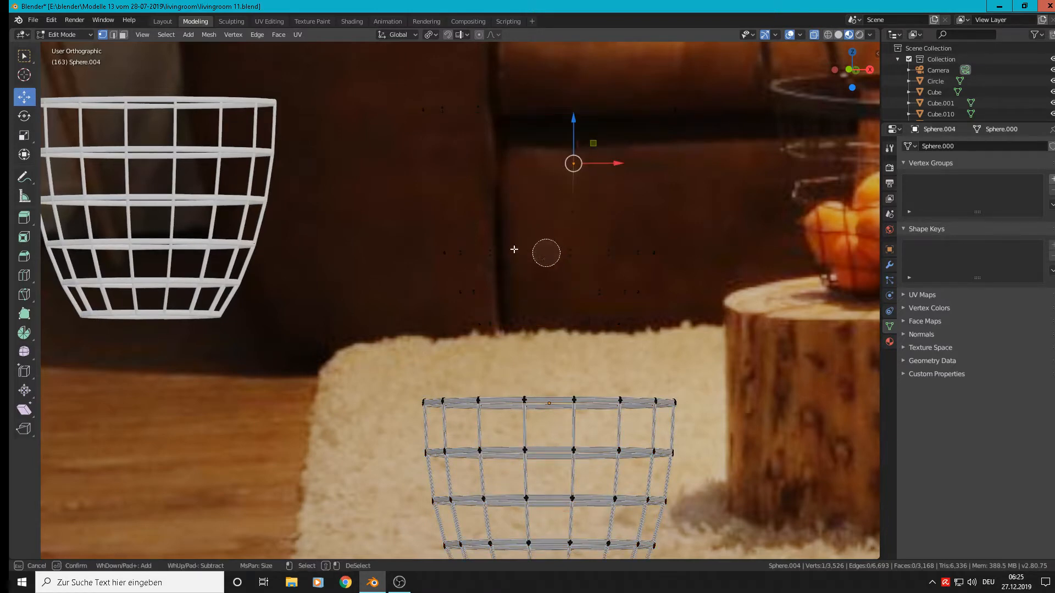
mouse_move(514, 249)
mouse_down()
mouse_move(661, 225)
mouse_move(648, 262)
mouse_move(683, 308)
mouse_move(587, 297)
mouse_move(494, 322)
mouse_move(629, 289)
mouse_up()
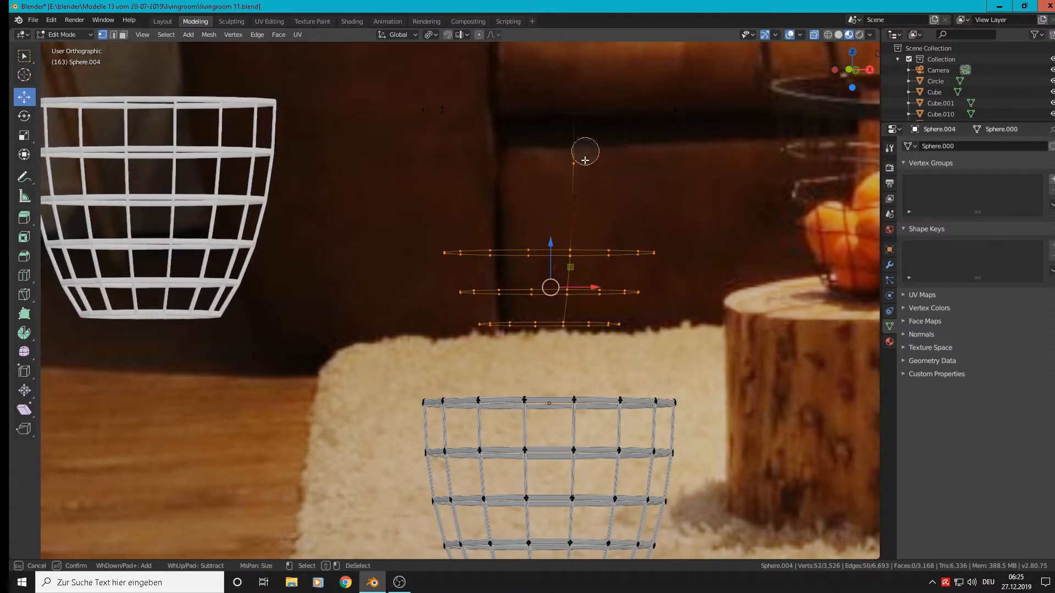
key(Escape)
key(x)
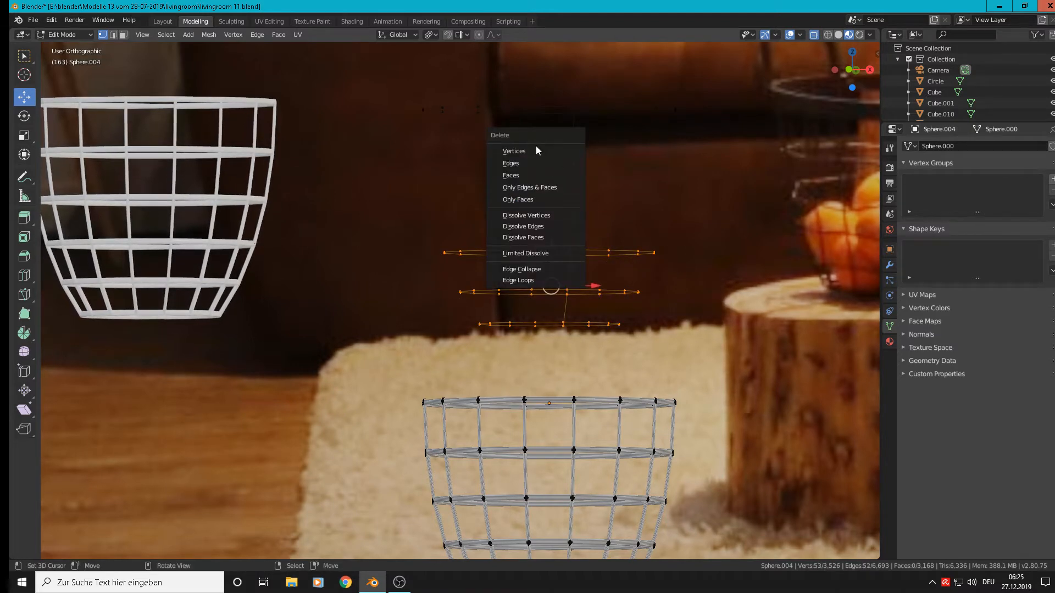
click(519, 150)
key(Tab)
right_click(566, 109)
key(Tab)
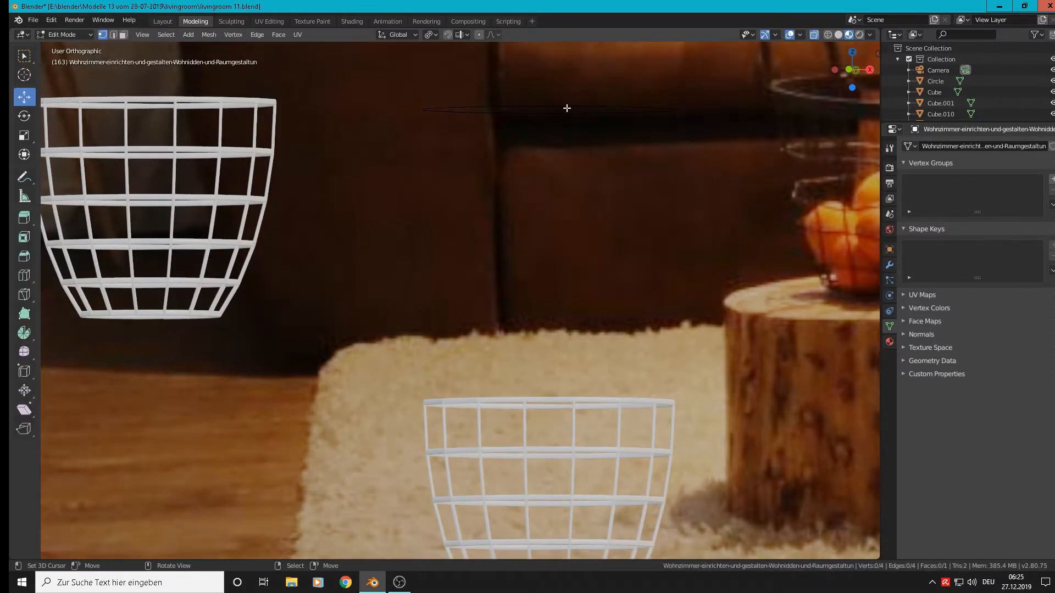
key(Tab)
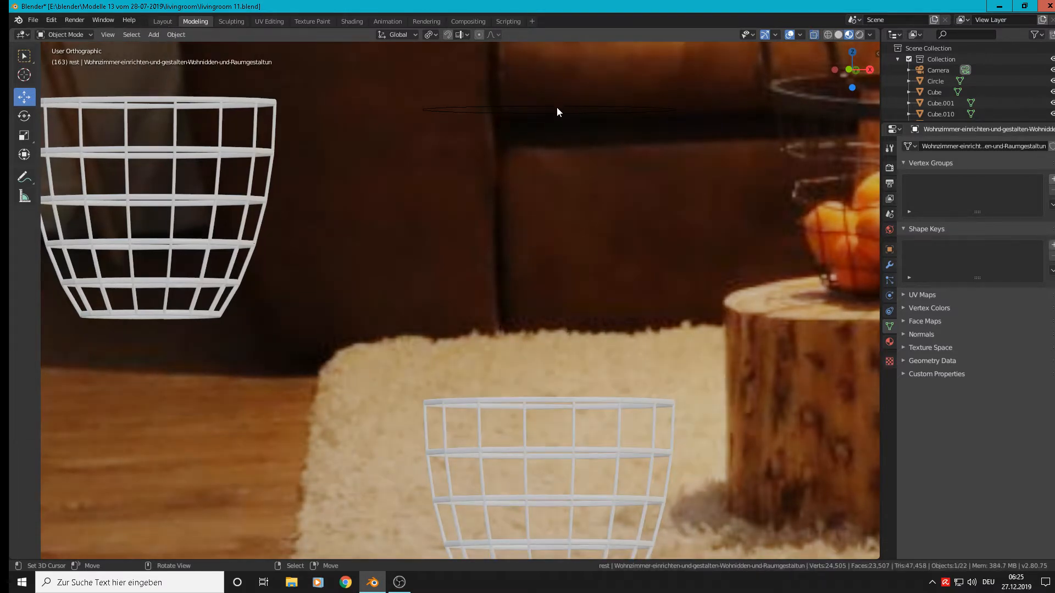
key(Tab)
key(Tab)
right_click(552, 408)
key(Tab)
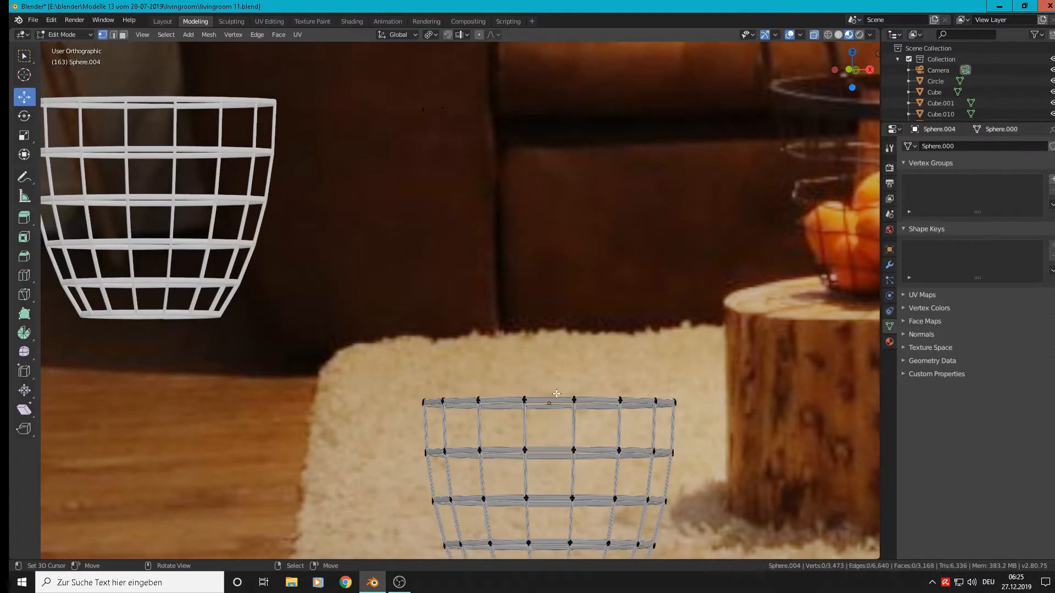
- Select the remaining raised ring and lower it 0.735 m along Z onto the basket's upper rim
alt+right_click(550, 111)
scroll(549, 111, down, 3)
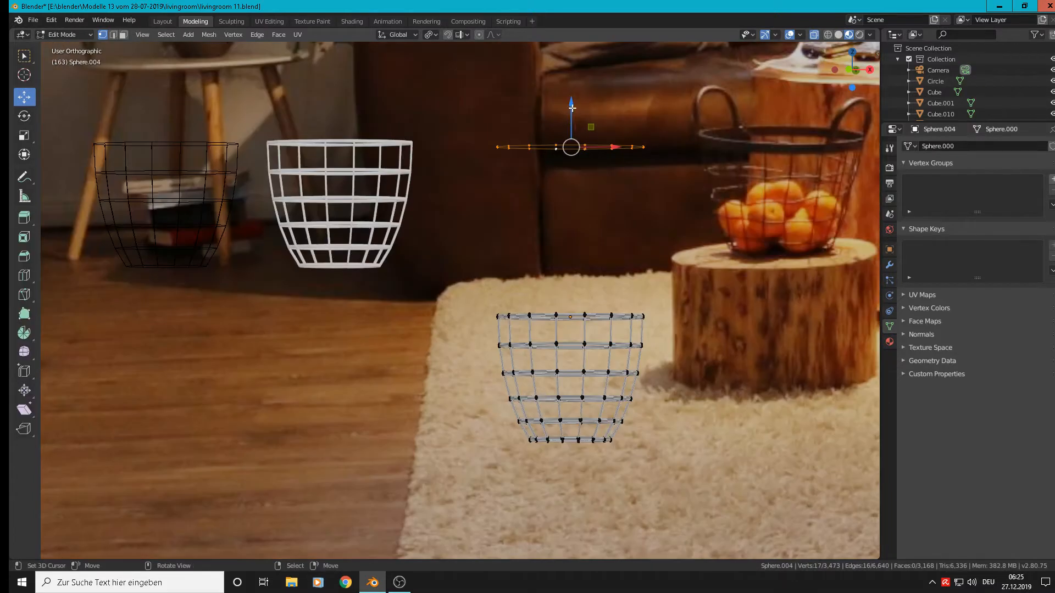
key(g)
key(z)
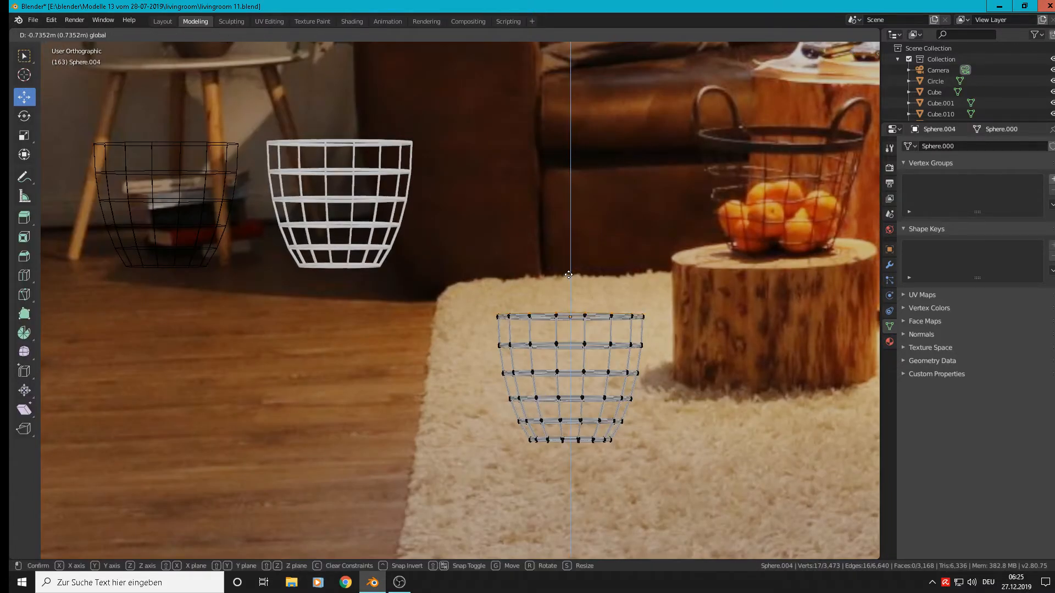
click(566, 275)
scroll(612, 348, up, 5)
middle_drag(613, 348, 560, 357)
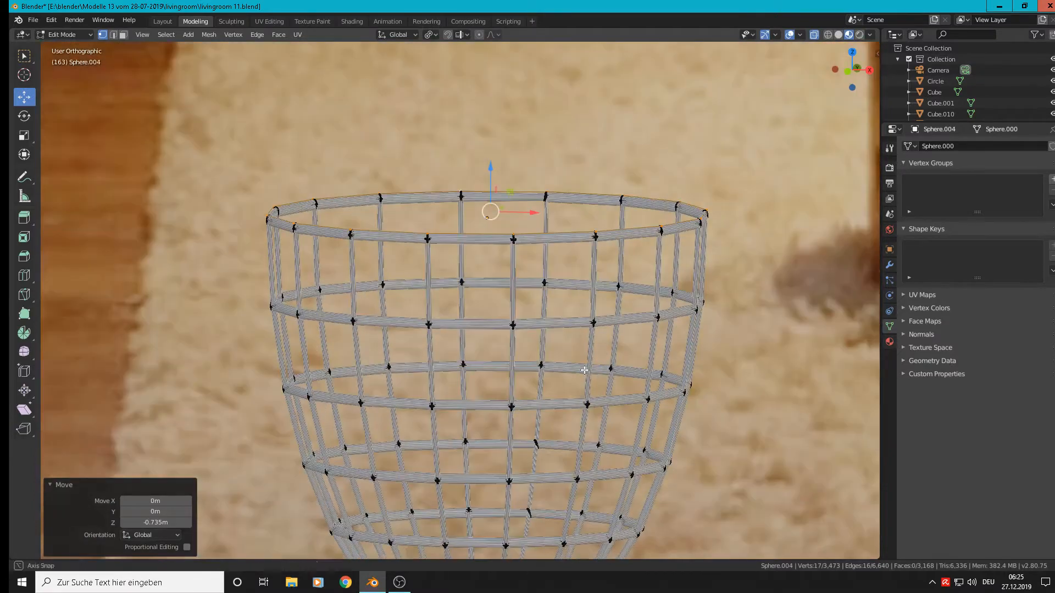
- Extrude the rim ring upward by 0.0428 m into a band, and scale its upper edge by 1.033 to flare it outward
key(e)
click(554, 349)
drag(491, 176, 492, 147)
scroll(450, 362, down, 5)
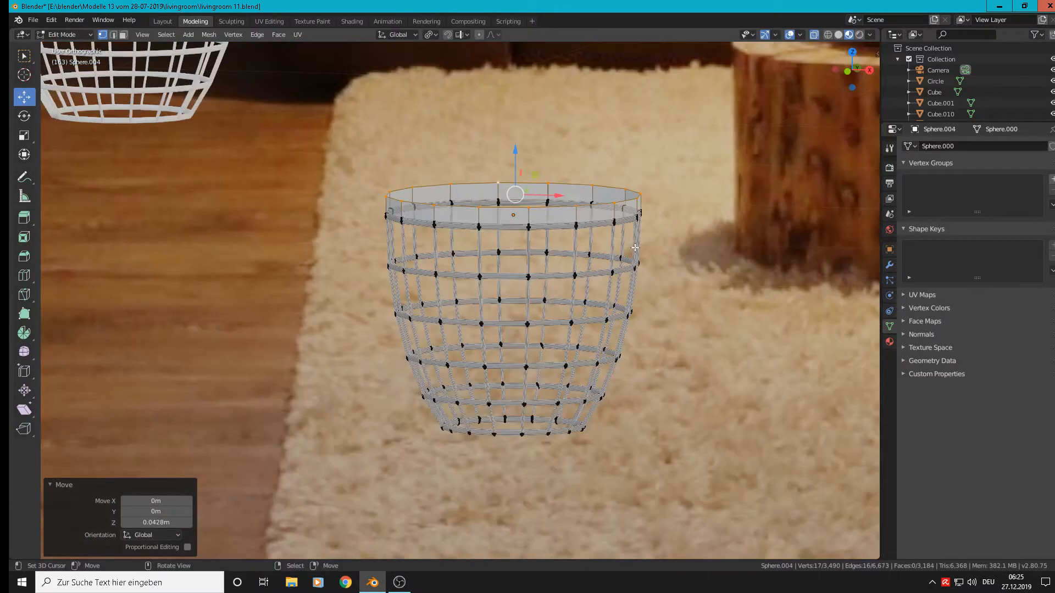
shift+middle_drag(451, 362, 367, 503)
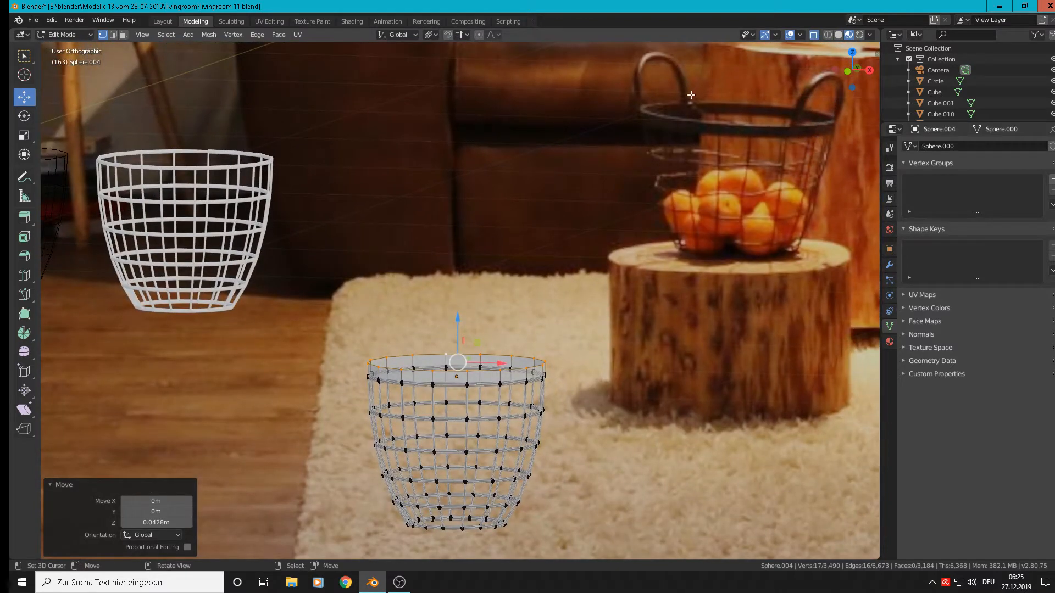
scroll(544, 396, up, 4)
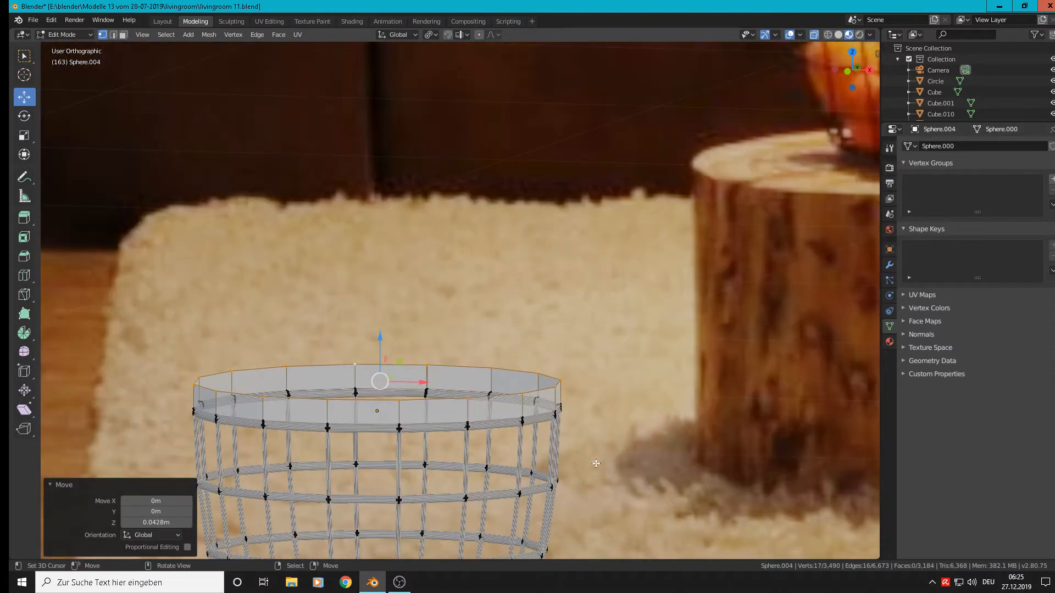
key(s)
click(603, 466)
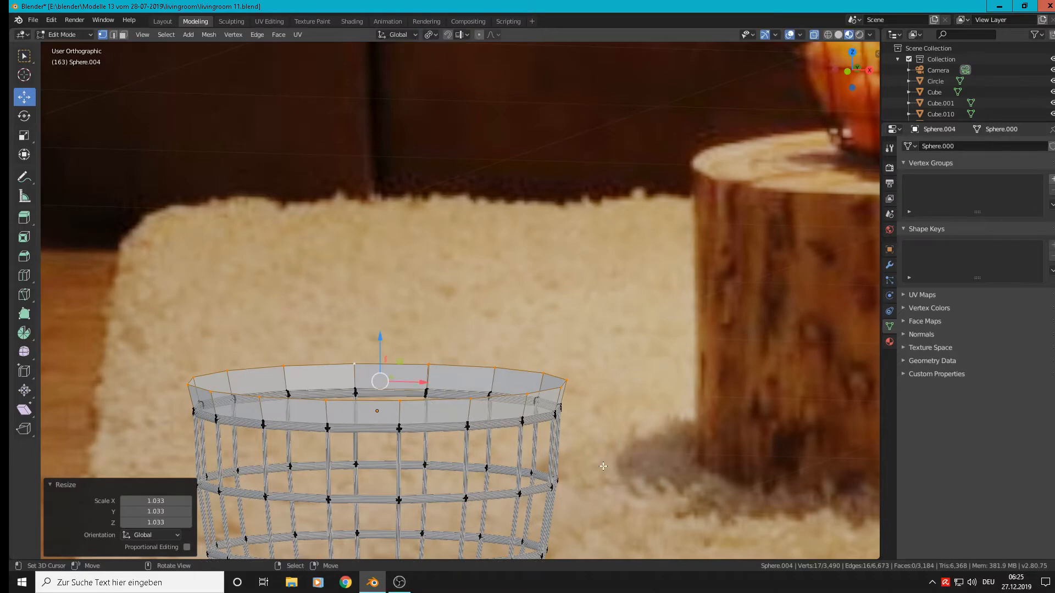
- Raise the rim band's upper edge 0.00679 m along Z and scale it by 0.985 to reduce the flare
drag(381, 336, 382, 330)
scroll(544, 270, down, 4)
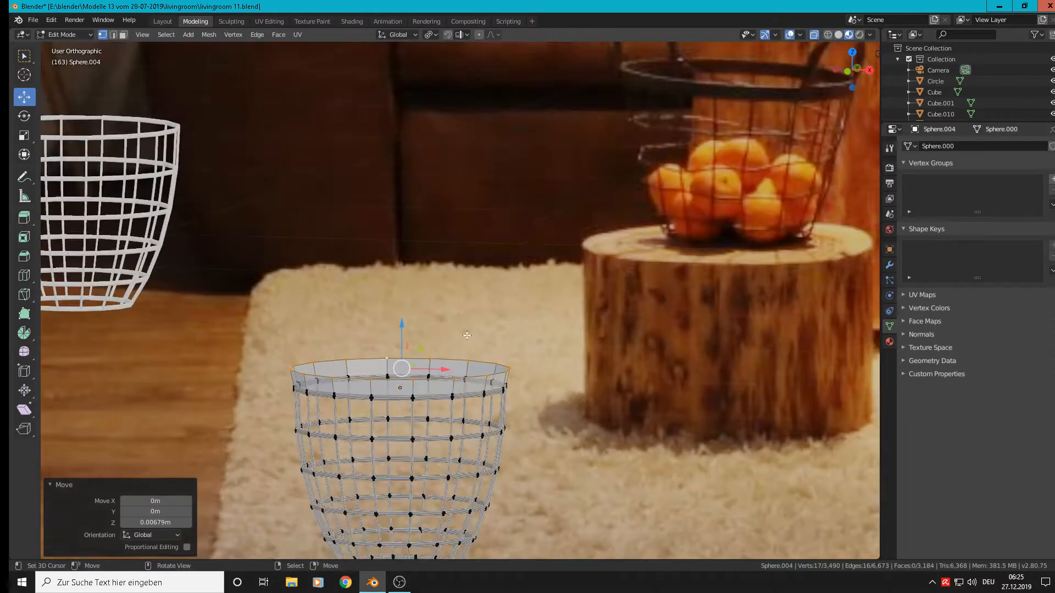
middle_drag(543, 269, 538, 278)
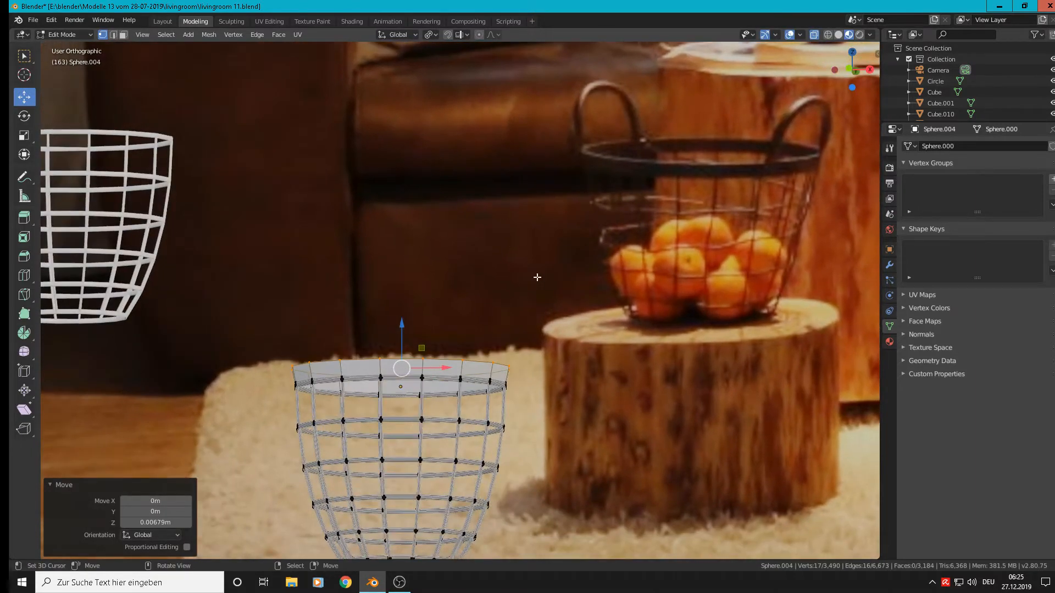
key(s)
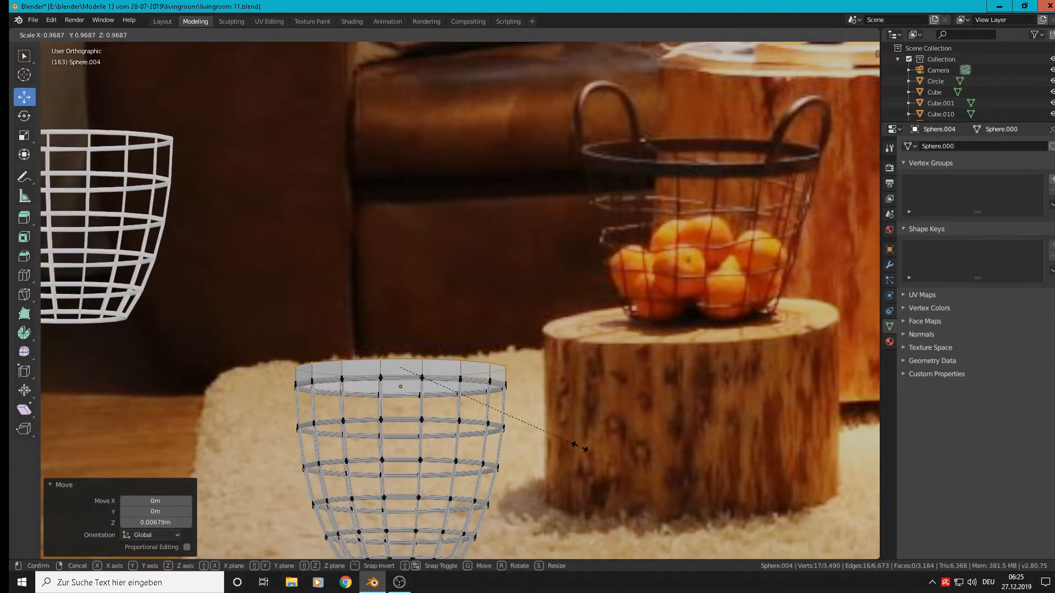
click(584, 446)
middle_drag(429, 392, 420, 415)
scroll(419, 415, up, 4)
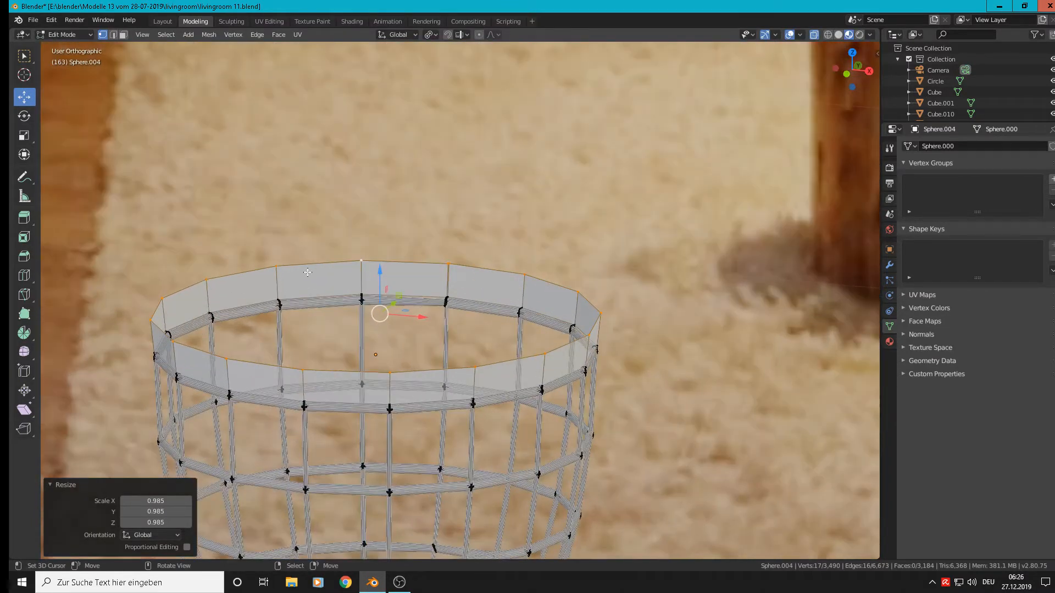
- Select the rim band's face loop, extrude it in place and scale the extrusion inward by about 0.947 to thicken the band
click(124, 34)
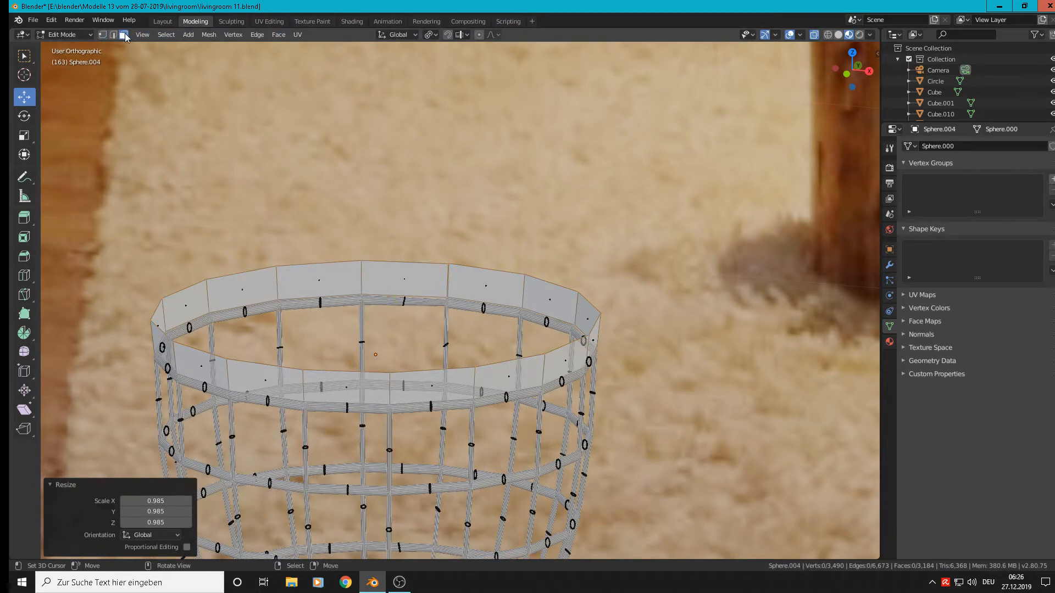
alt+click(358, 277)
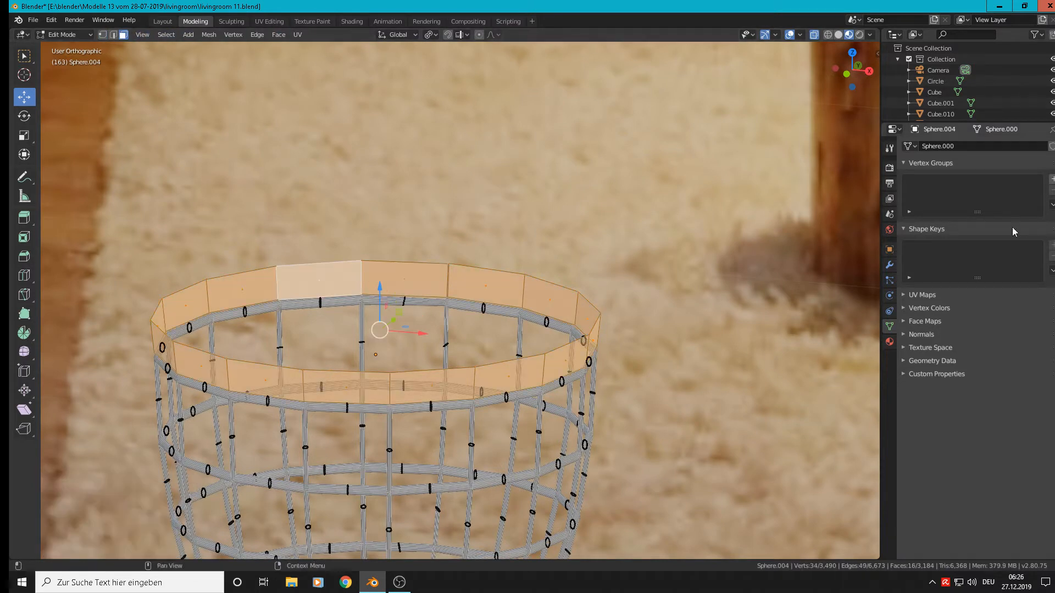
key(e)
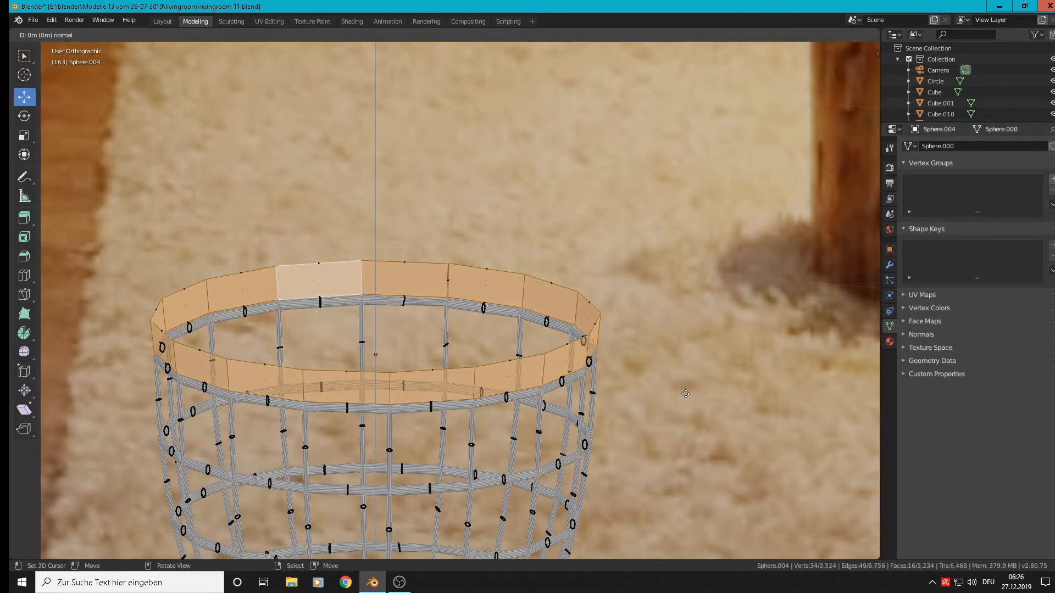
key(s)
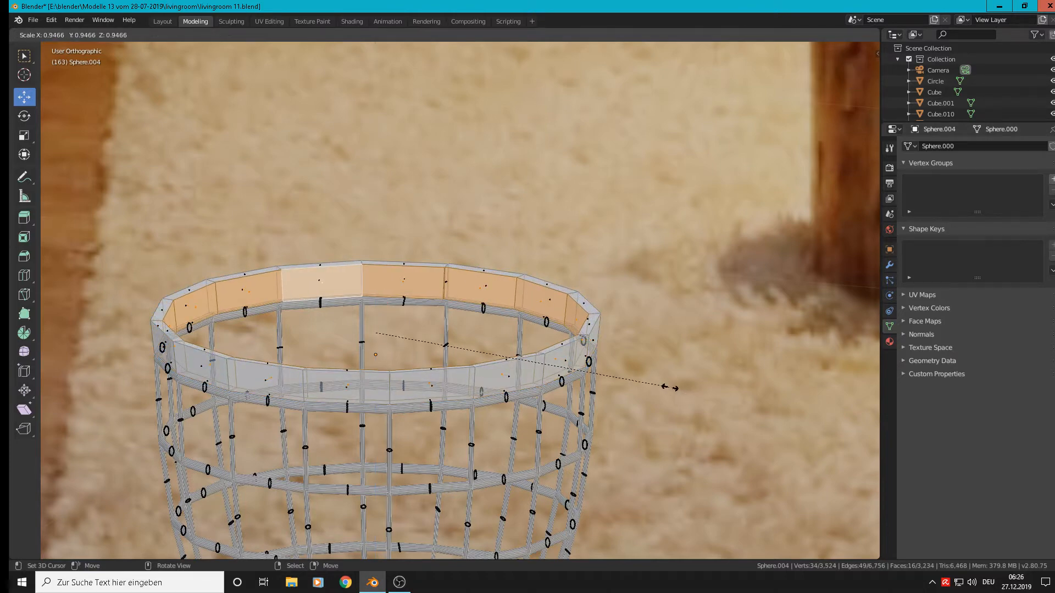
click(671, 388)
key(Tab)
- Apply smooth shading to the basket
scroll(632, 401, down, 4)
middle_drag(599, 413, 616, 392)
shift+middle_drag(552, 327, 297, 218)
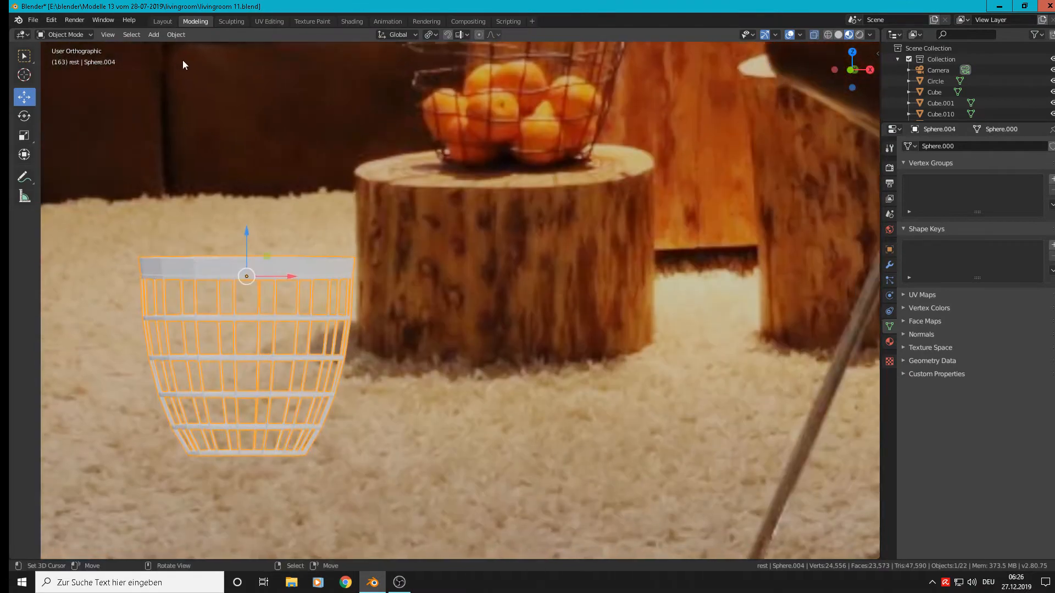
click(176, 34)
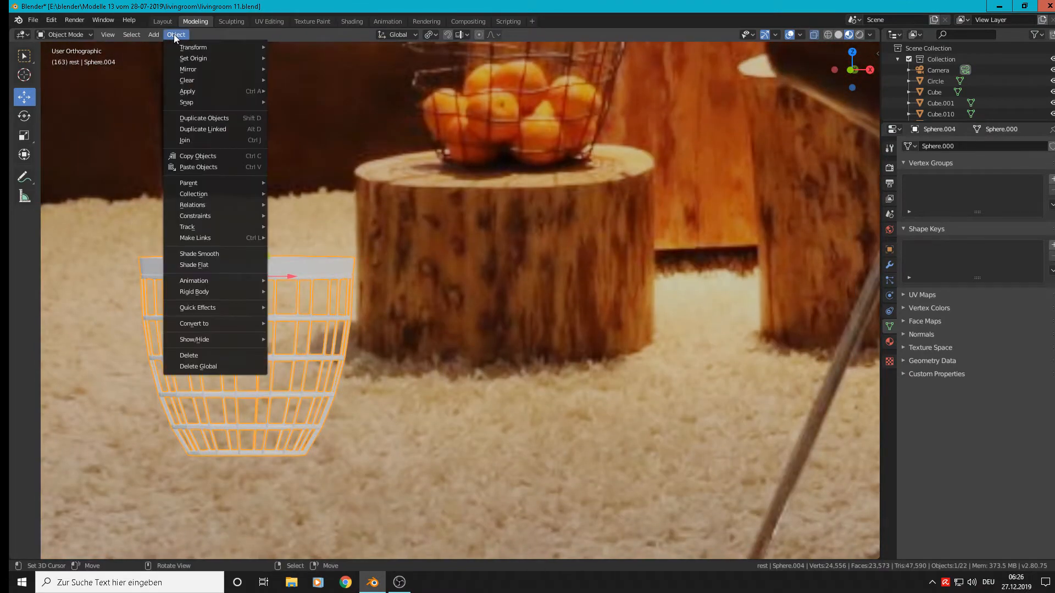
click(231, 255)
- Cut two edge loops around the rim band, one near its upper edge at factor -0.872 and one near its lower edge at 0.906
scroll(251, 264, up, 3)
shift+middle_drag(206, 262, 486, 250)
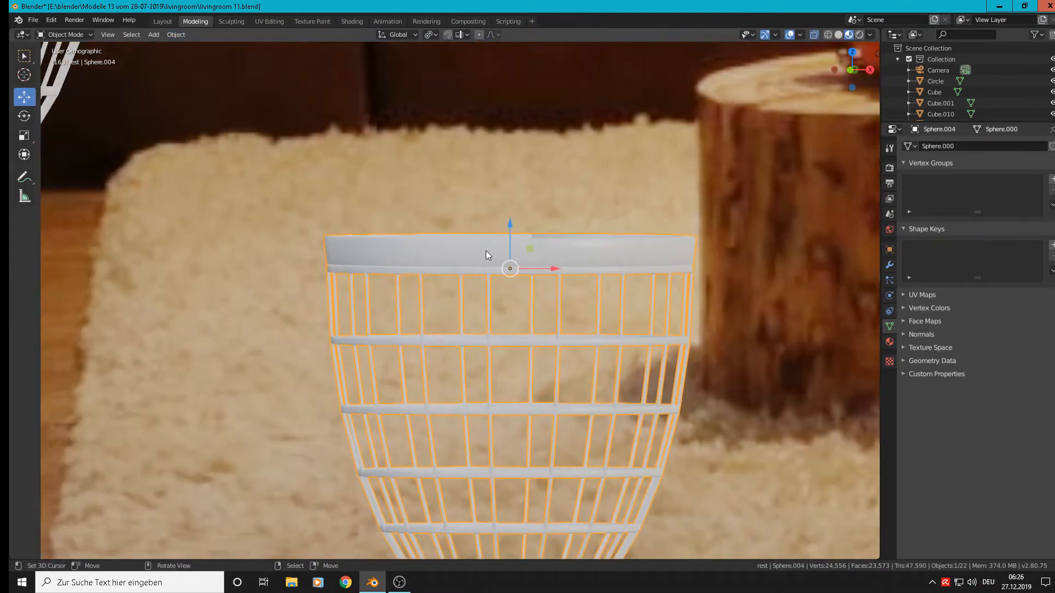
scroll(489, 247, up, 4)
key(Tab)
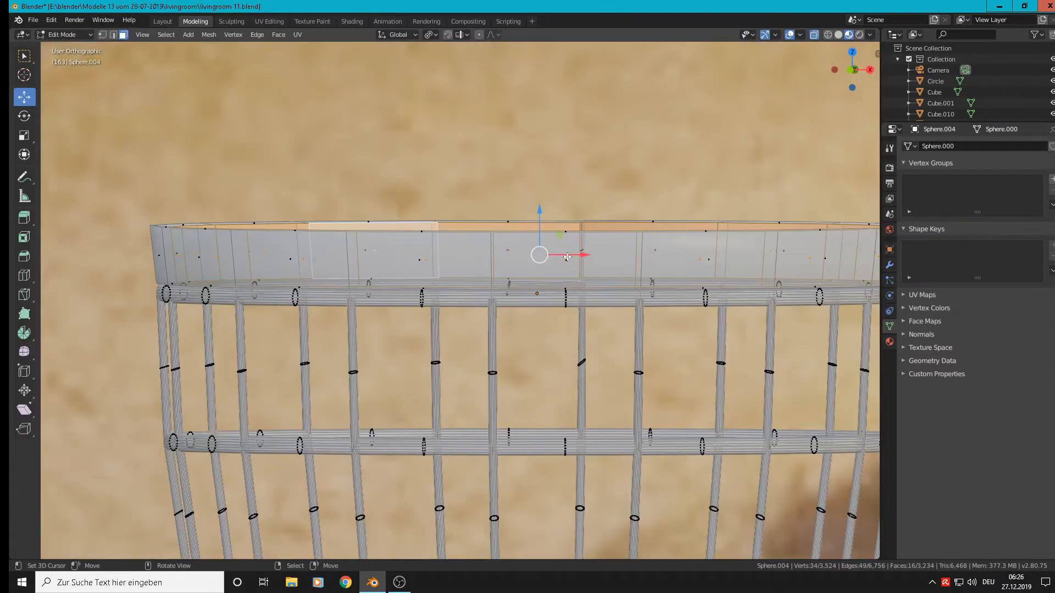
middle_drag(568, 258, 567, 255)
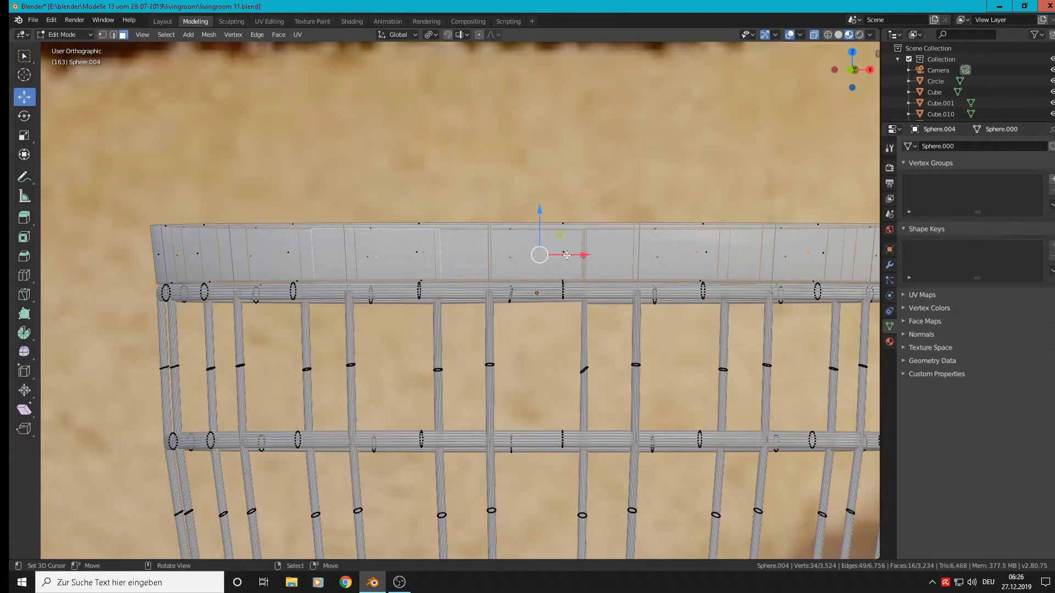
key(ctrl+r)
click(502, 257)
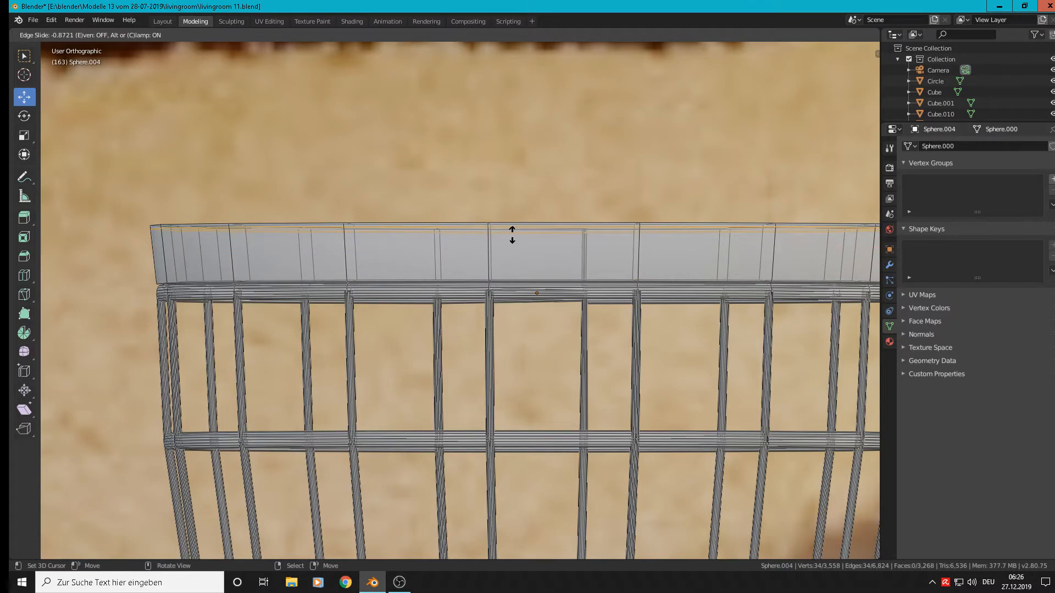
click(512, 235)
key(ctrl+r)
click(505, 256)
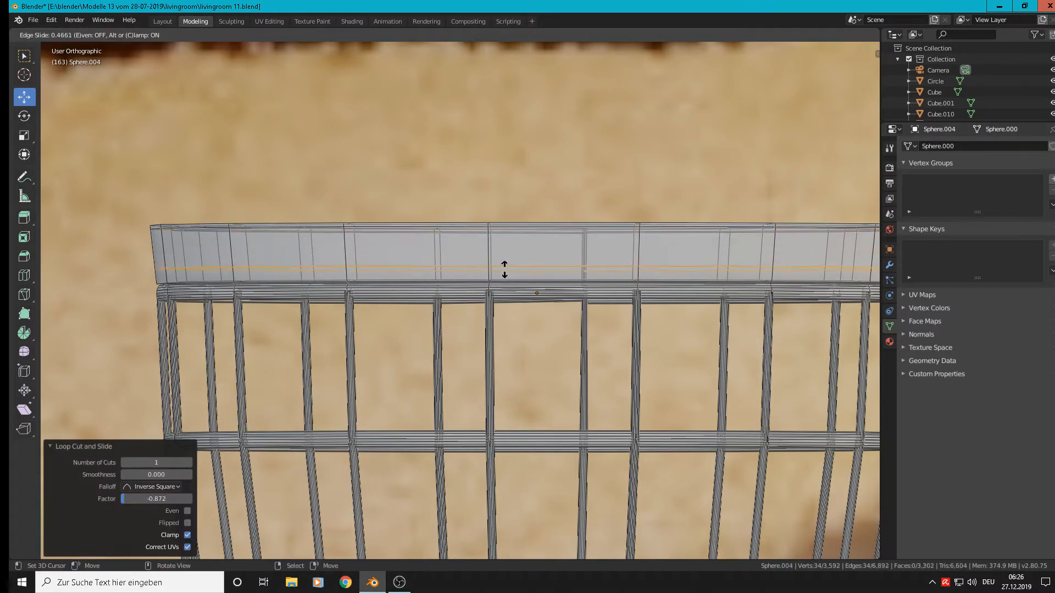
click(497, 279)
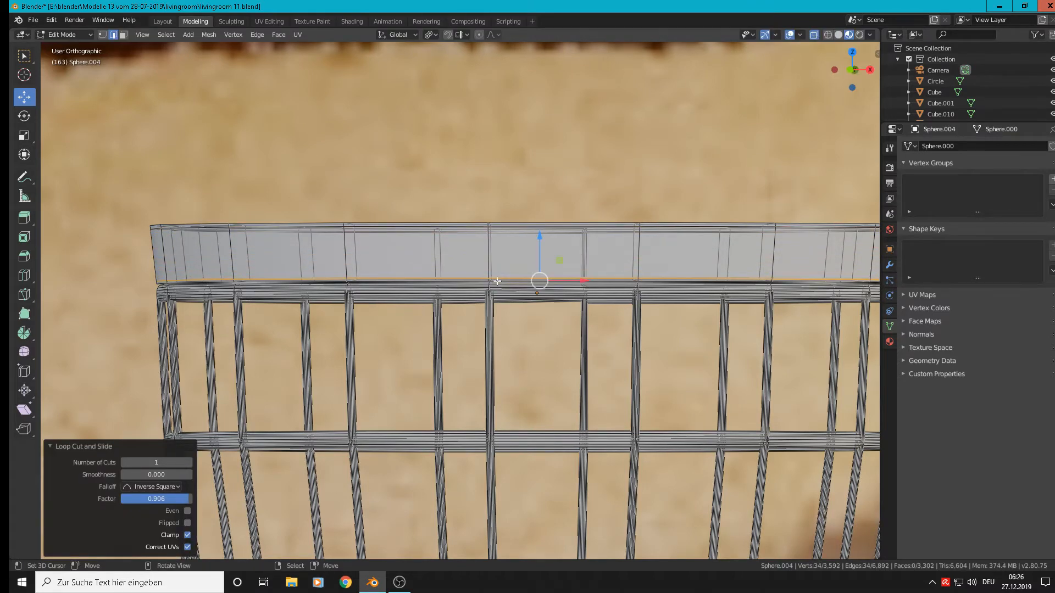
key(Tab)
- Create a new material for the basket and name it "black plastic"
scroll(497, 279, down, 8)
shift+middle_drag(693, 337, 555, 361)
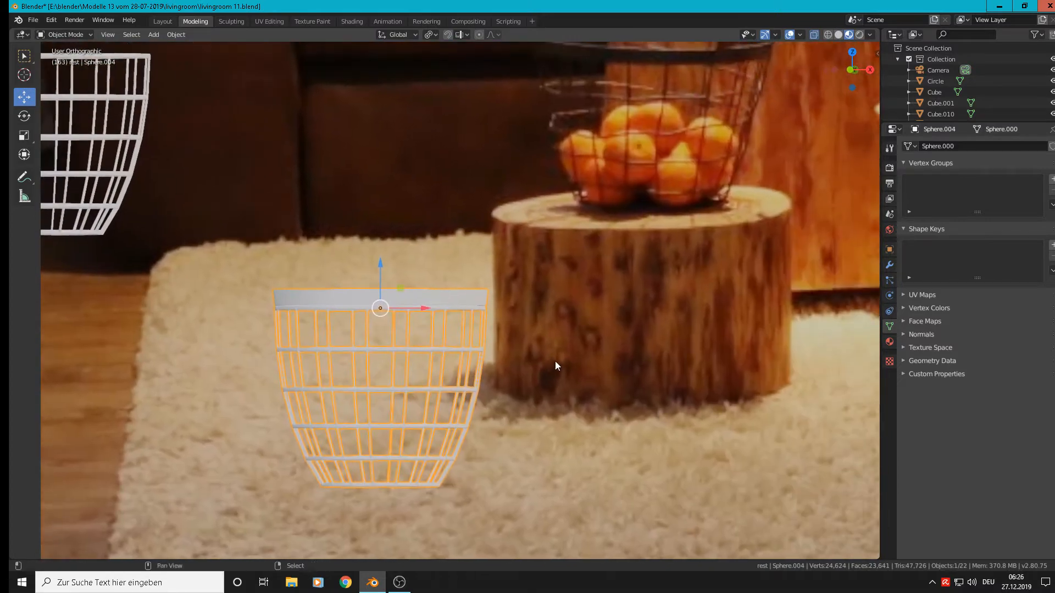
scroll(602, 332, down, 3)
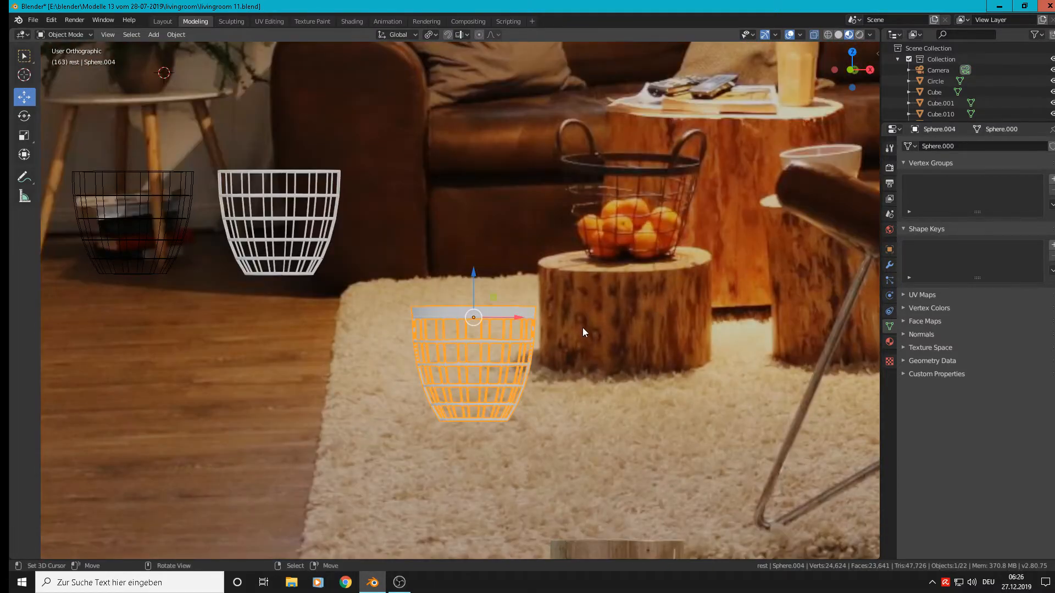
middle_drag(582, 328, 580, 341)
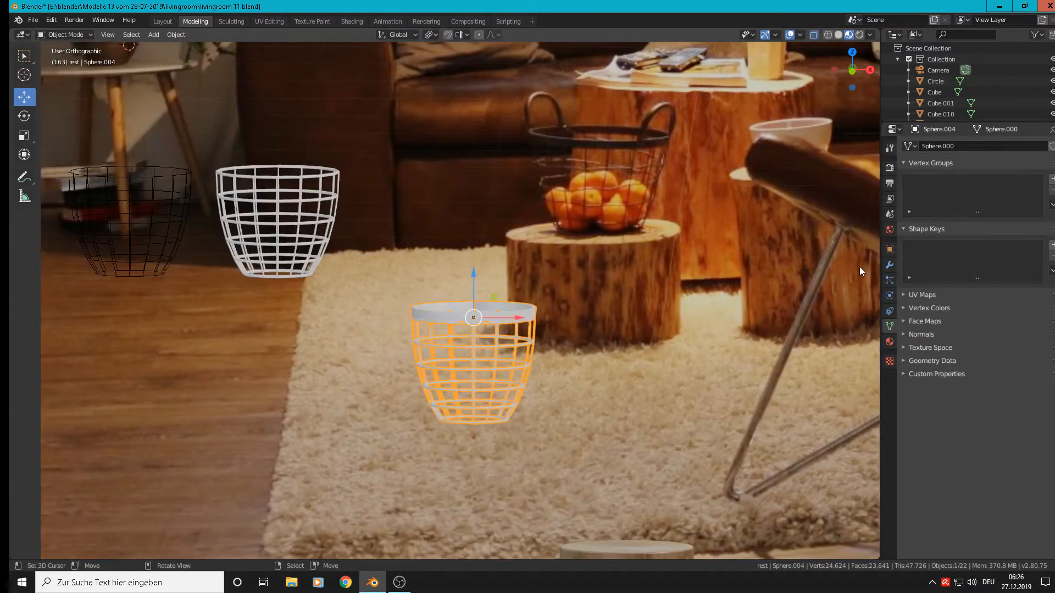
click(890, 361)
click(890, 342)
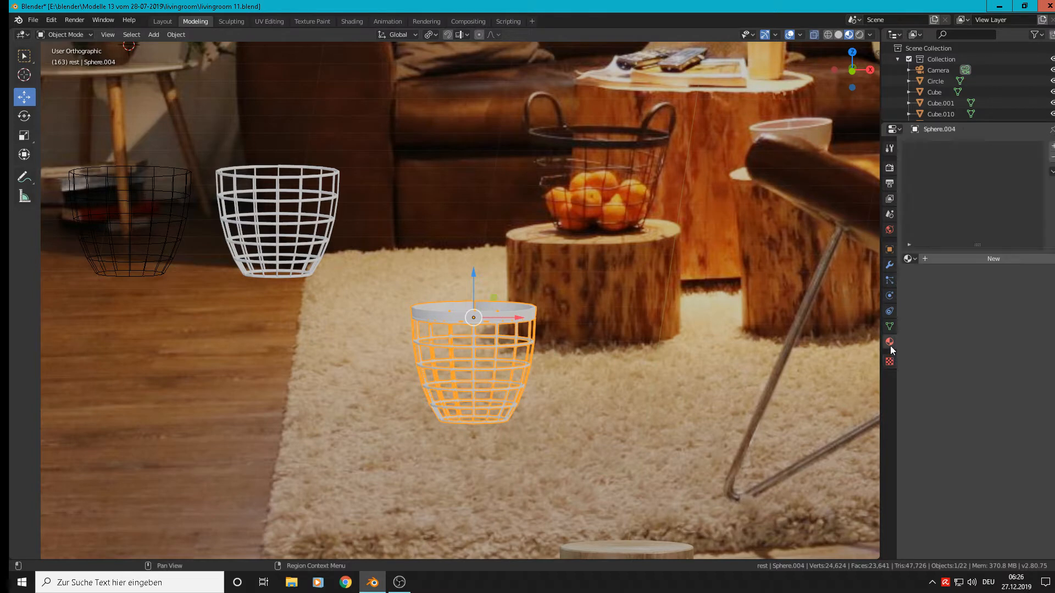
click(968, 257)
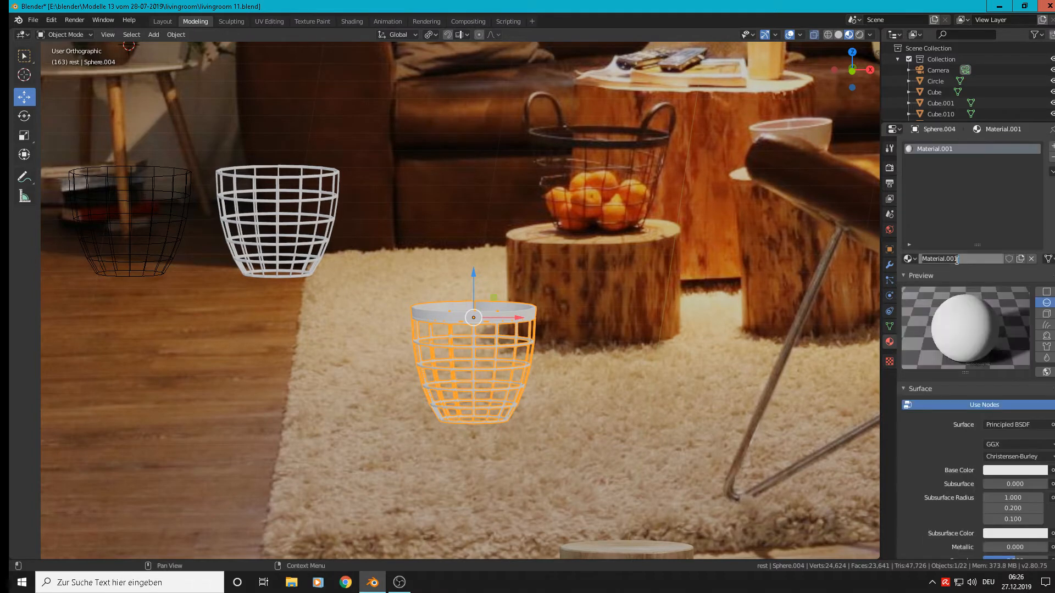
text(black plastic)
key(Return)
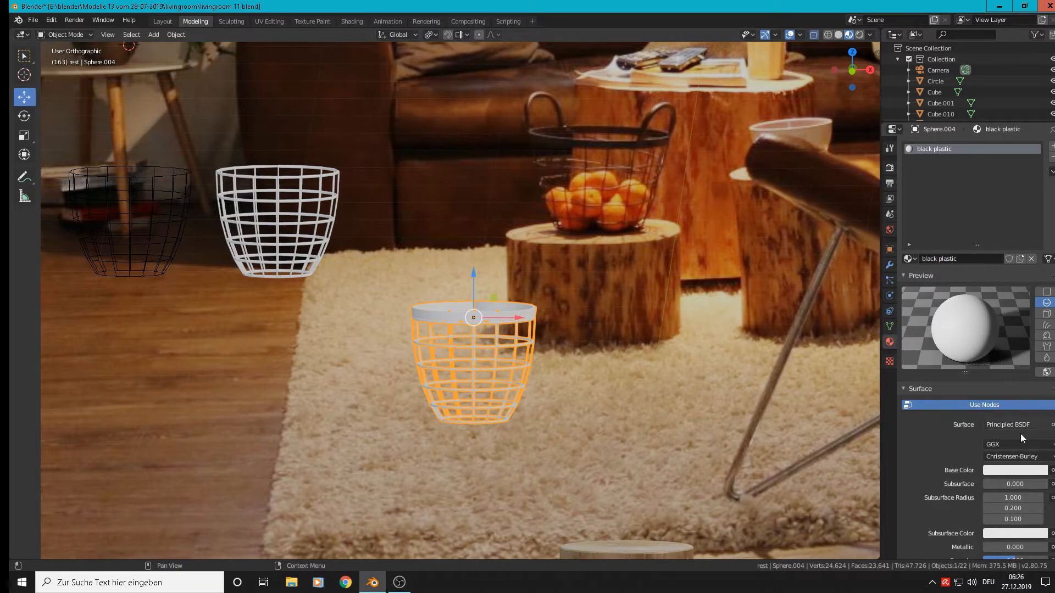
- Darken the black plastic material's base color to nearly pure black
click(1013, 470)
drag(1038, 376, 1038, 385)
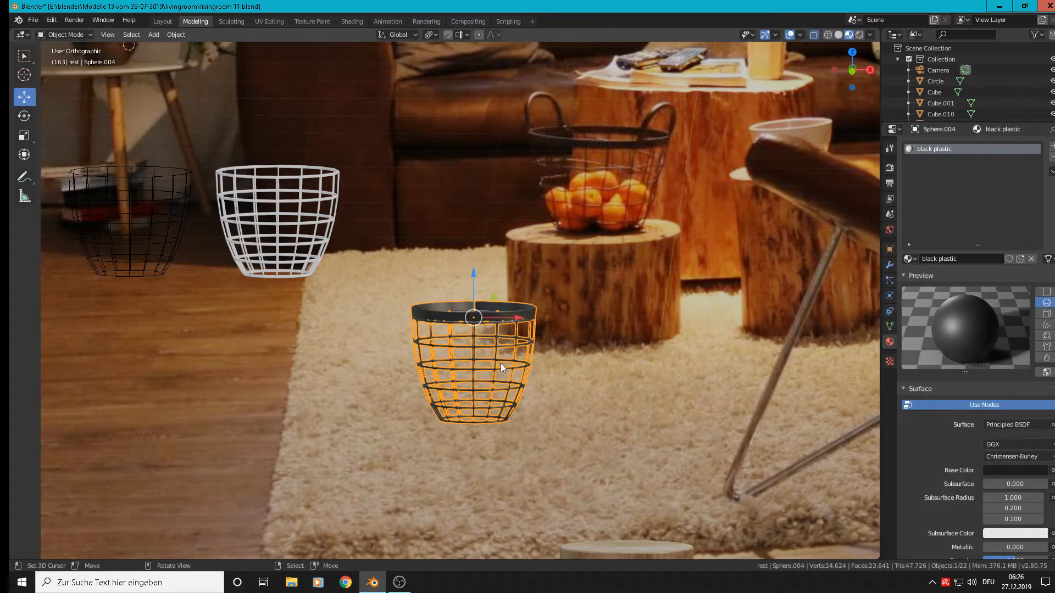
click(1013, 470)
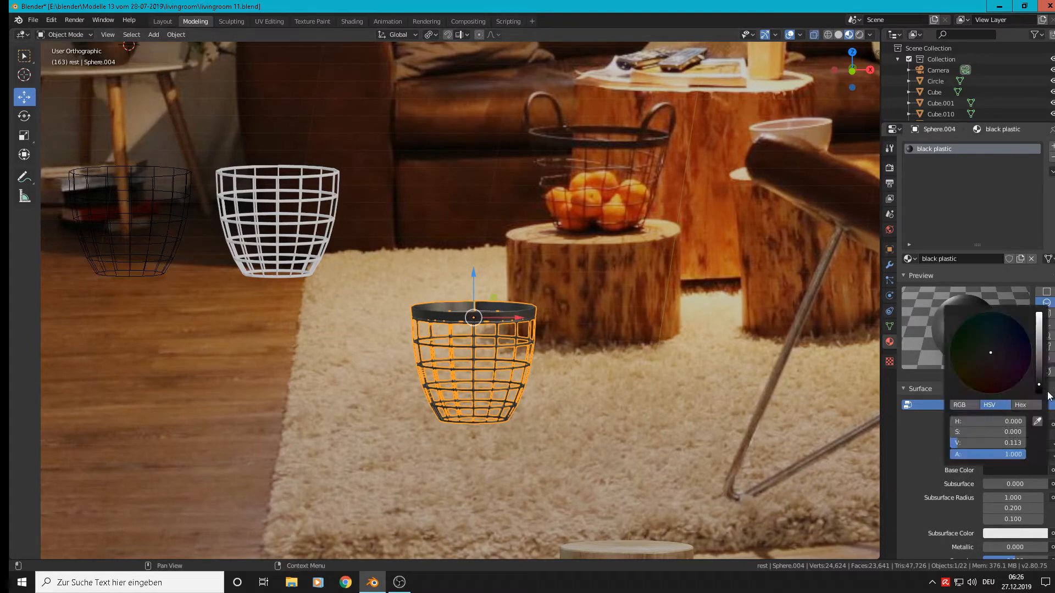
drag(1039, 386, 1038, 388)
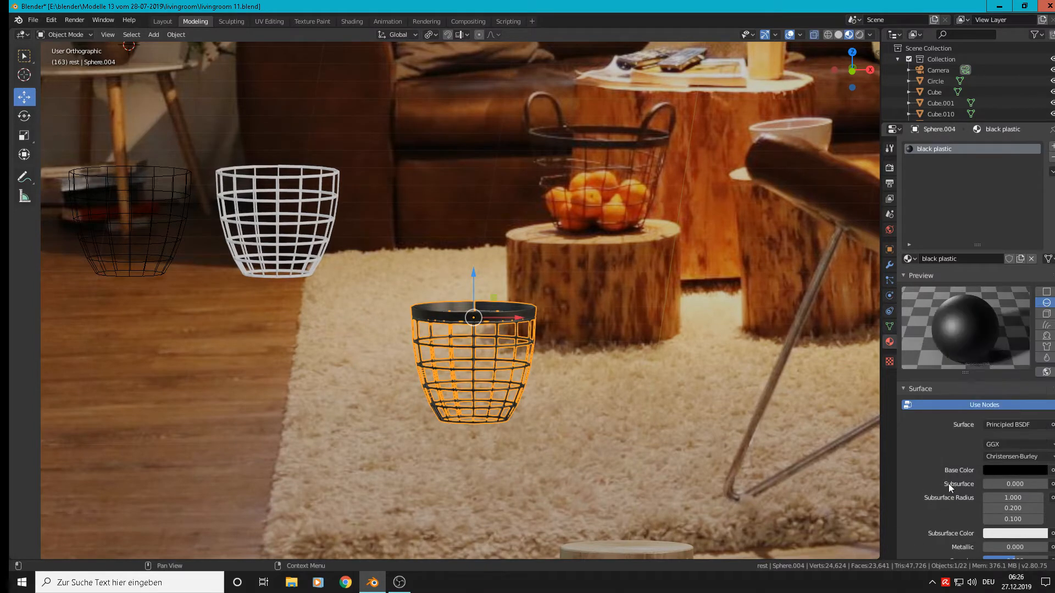
- Set the black plastic material's roughness to 0.733
scroll(948, 484, down, 7)
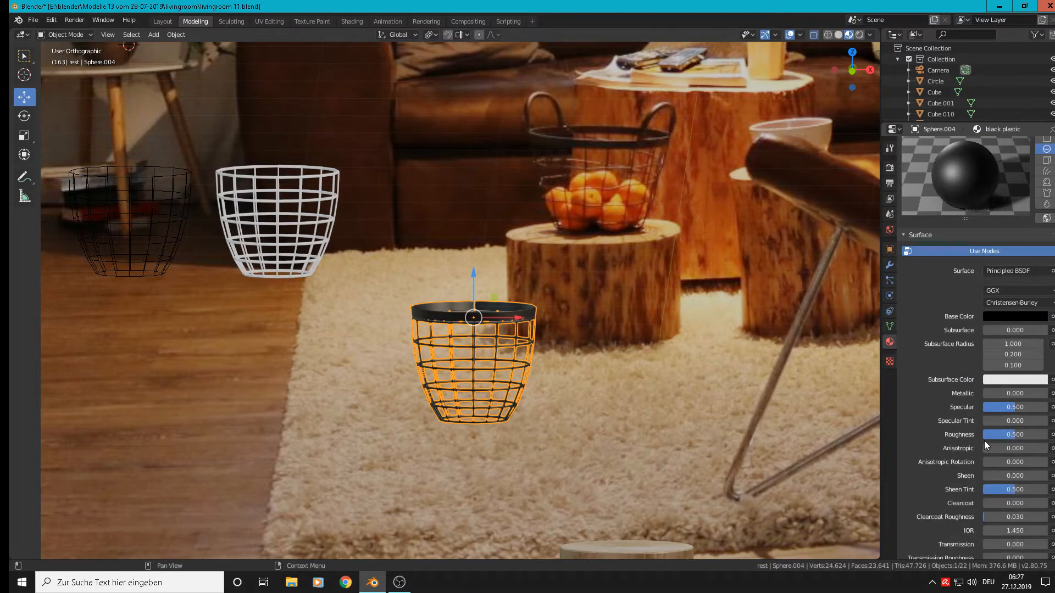
scroll(598, 359, up, 3)
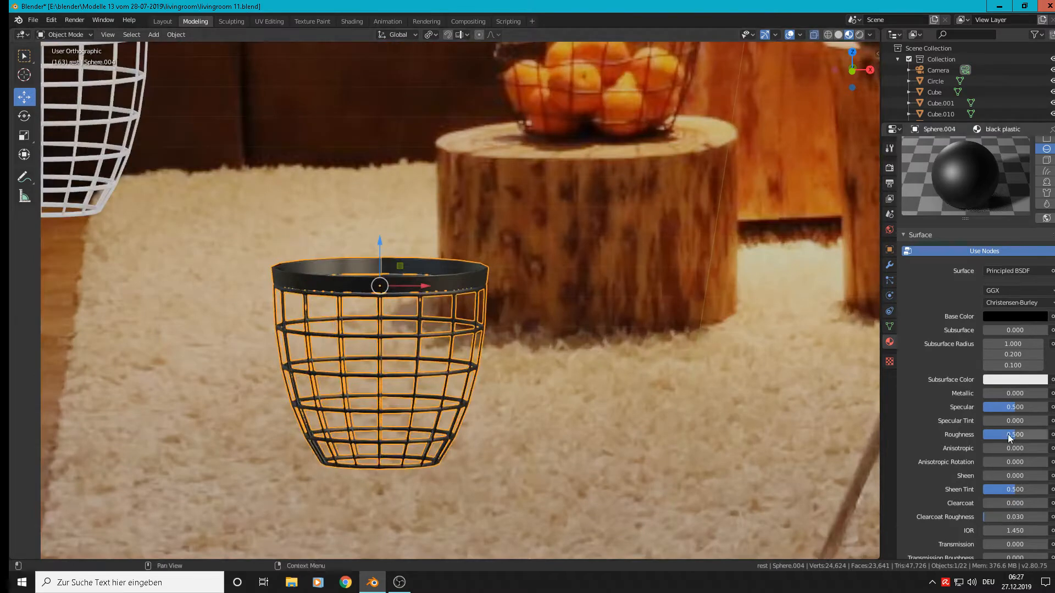
mouse_move(1009, 438)
mouse_down()
mouse_move(1038, 437)
mouse_move(1006, 437)
mouse_move(1029, 437)
mouse_up()
- Add a 32-vertex circle of 1 m radius to the basket mesh above the basket and rotate it 90° around X
scroll(713, 364, down, 5)
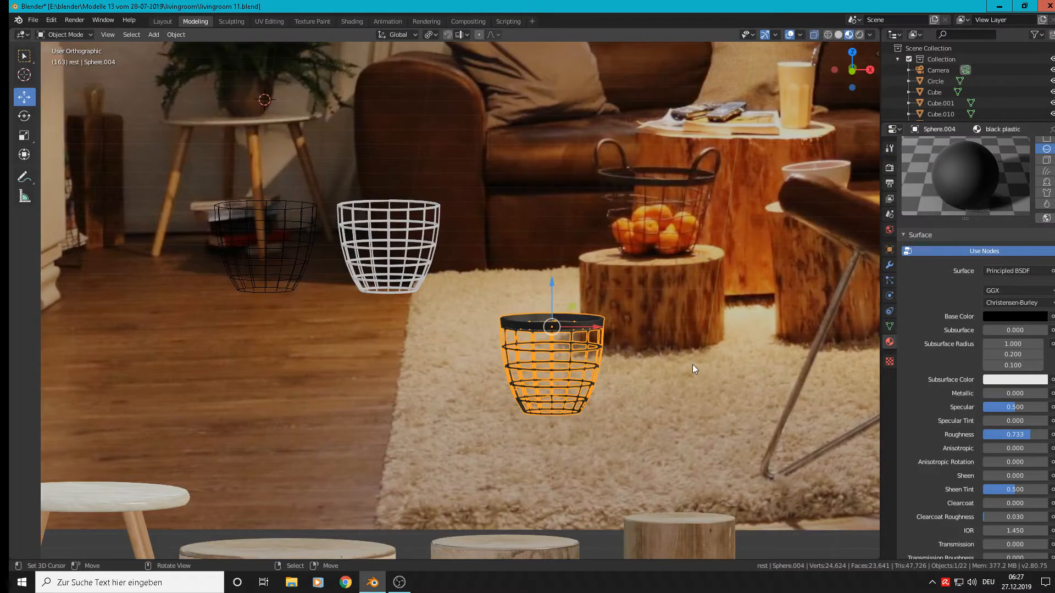
key(Tab)
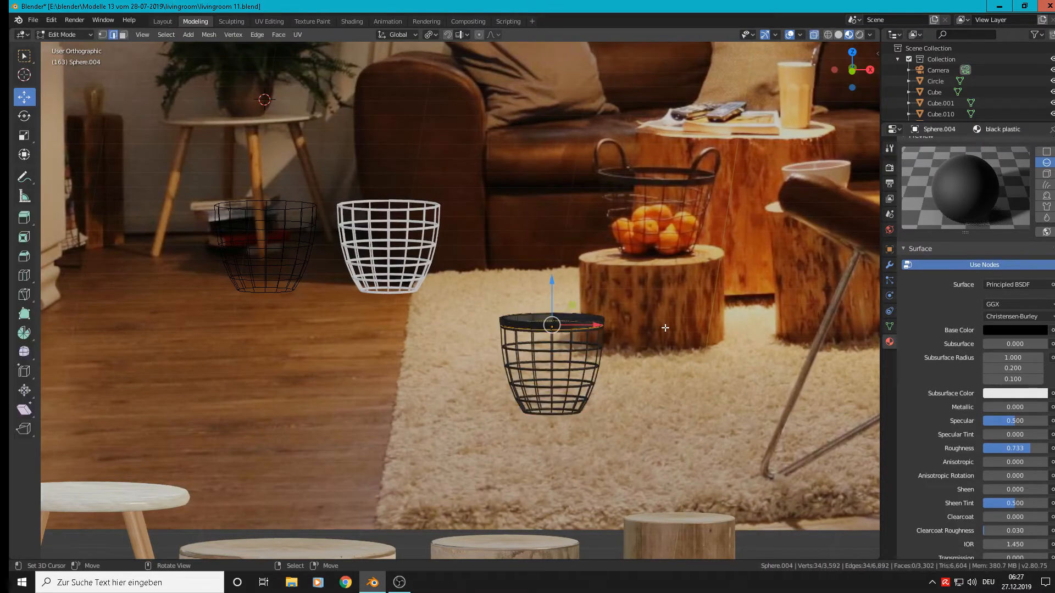
key(alt+a)
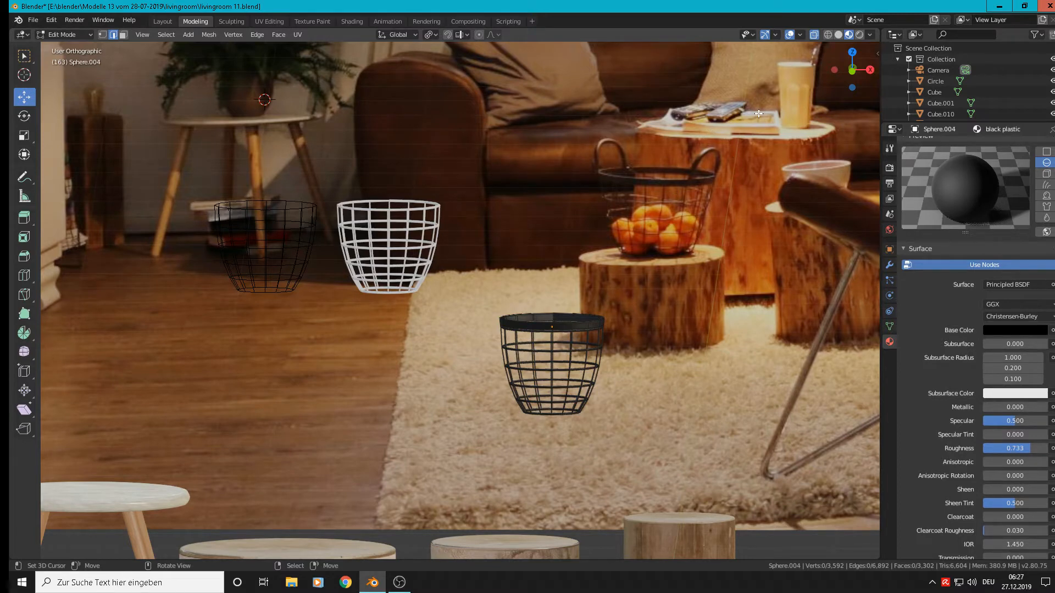
click(520, 200)
click(188, 35)
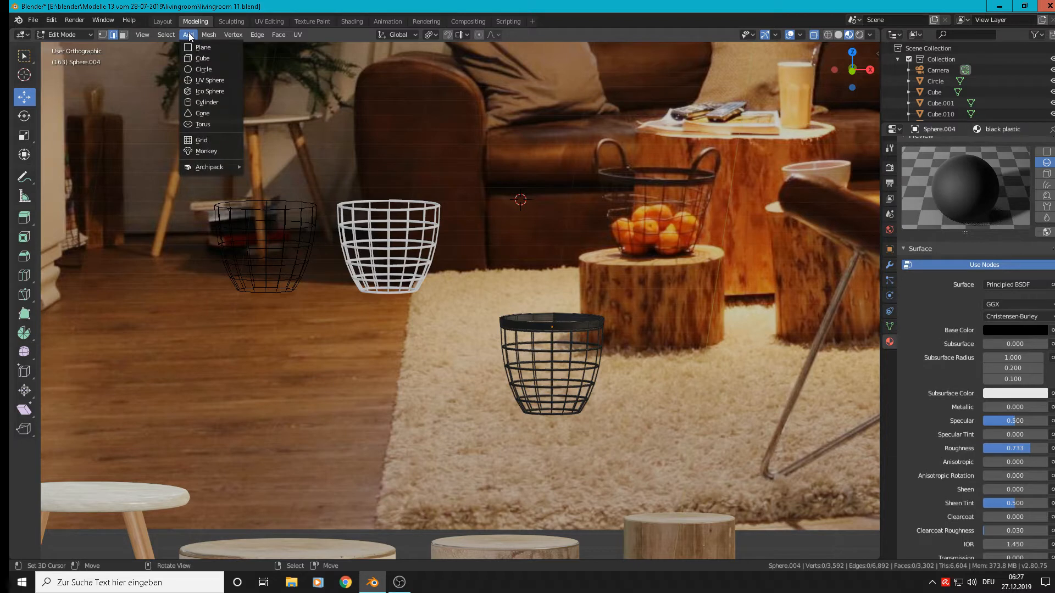
click(199, 71)
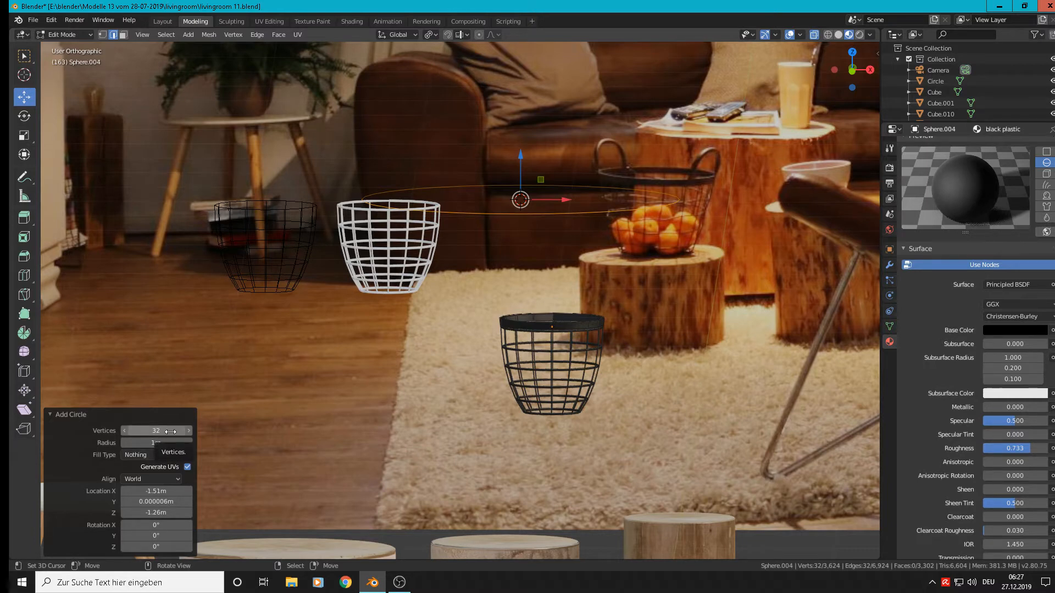
text(r)
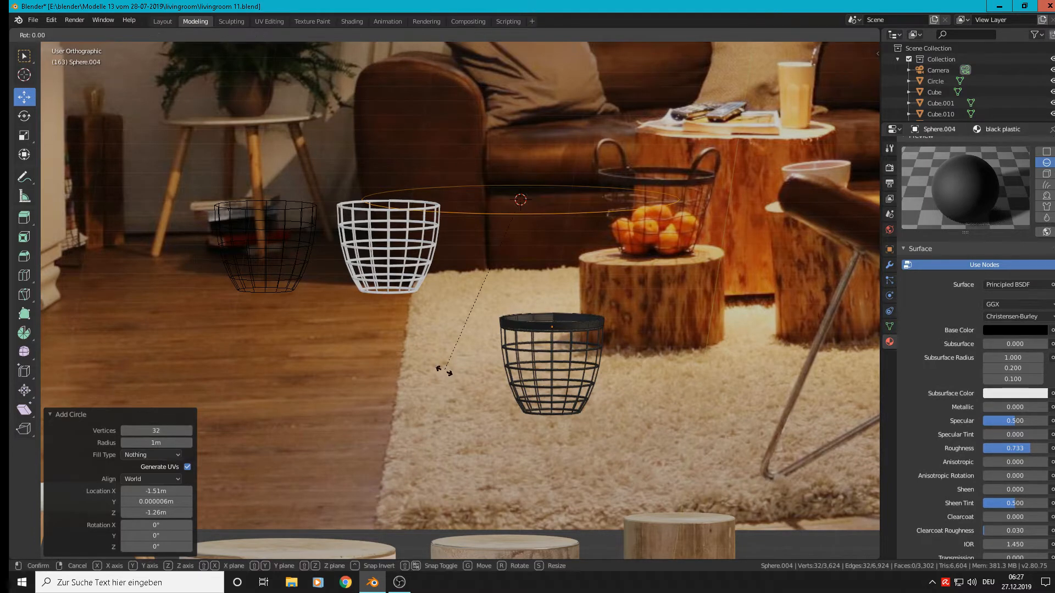
text(x90)
key(Return)
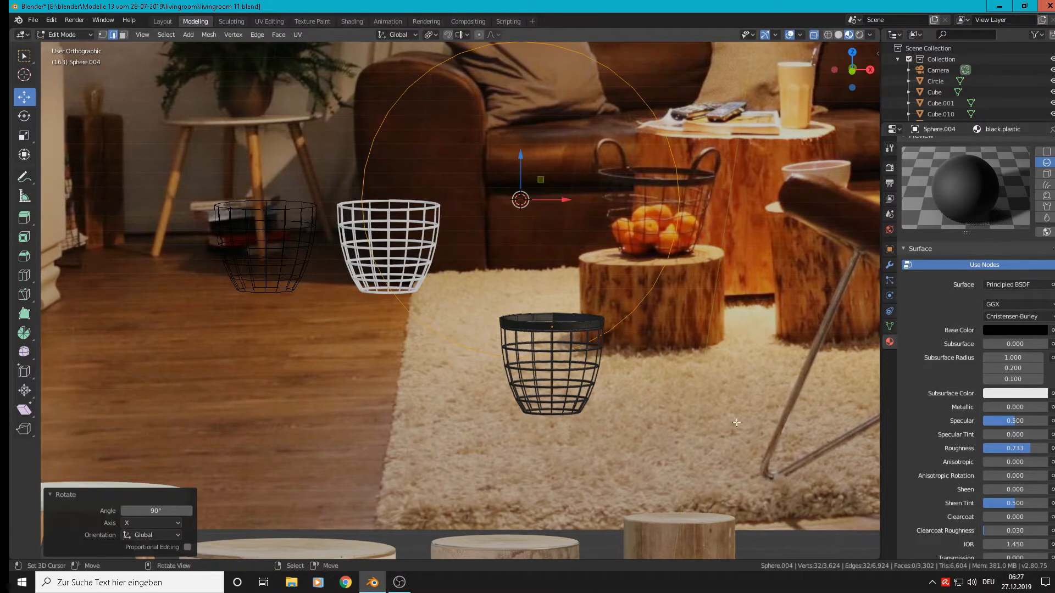
- Scale the upright circle by 0.249
key(s)
click(574, 255)
scroll(539, 190, up, 2)
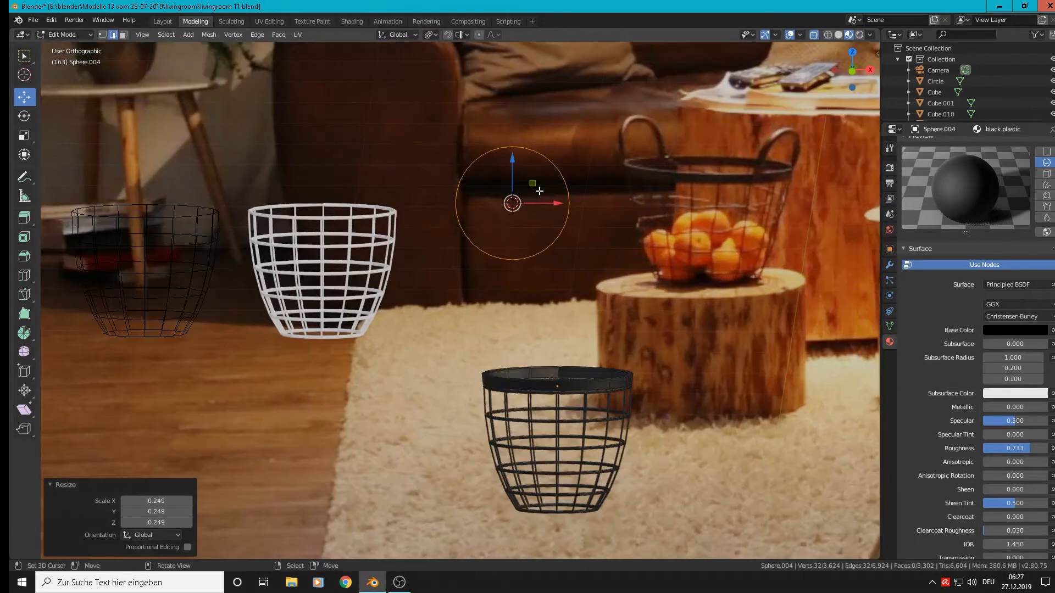
key(Tab)
key(Tab)
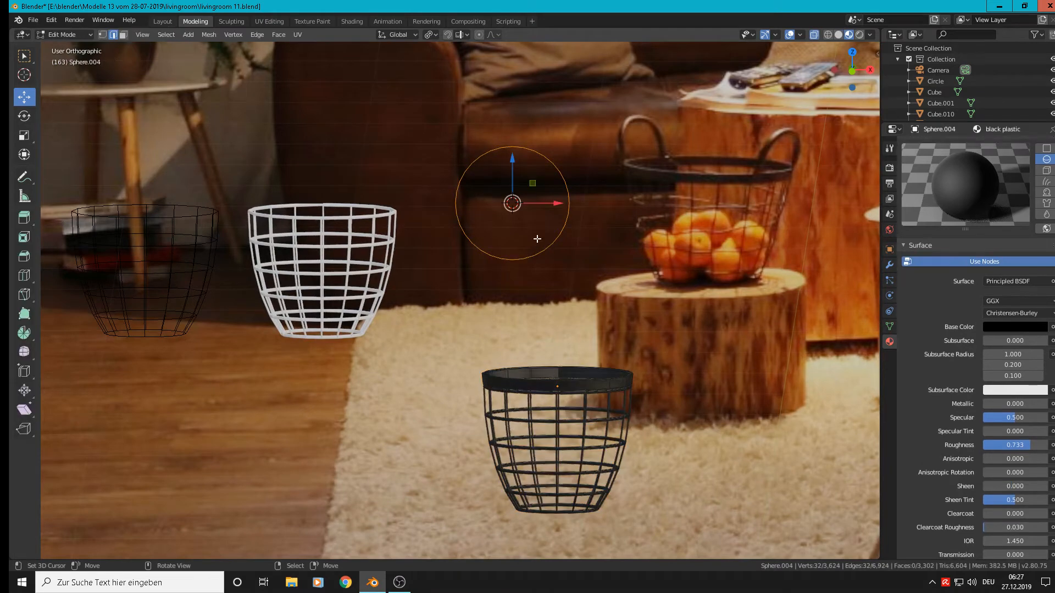
key(Tab)
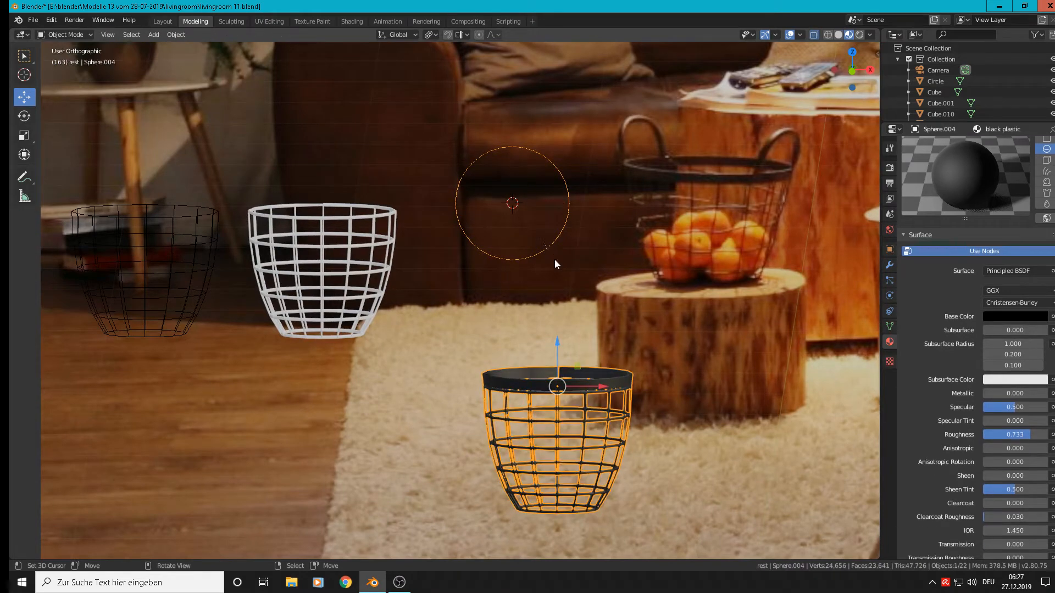
key(g)
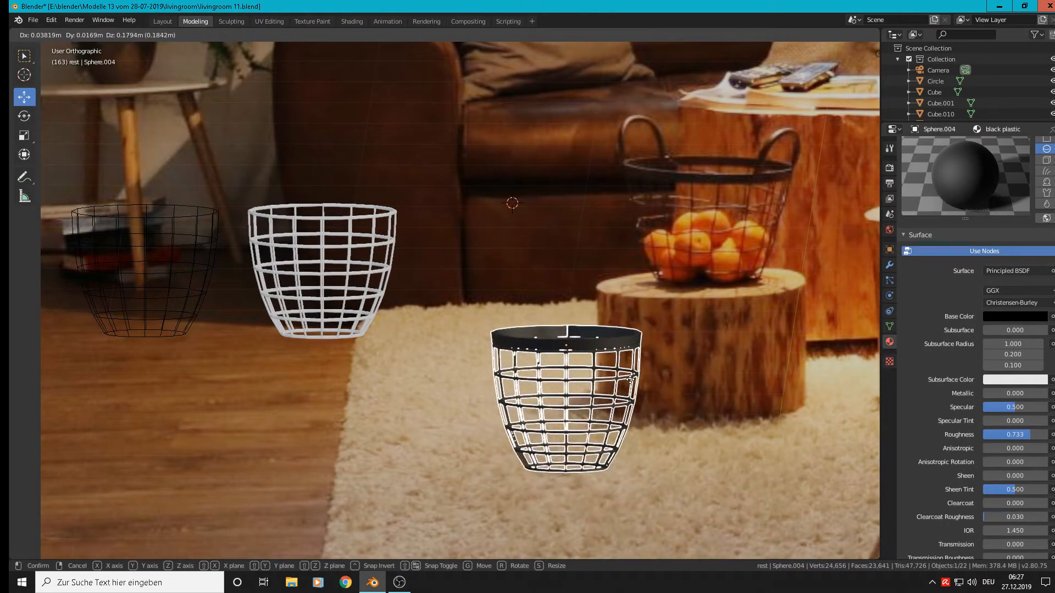
click(616, 435)
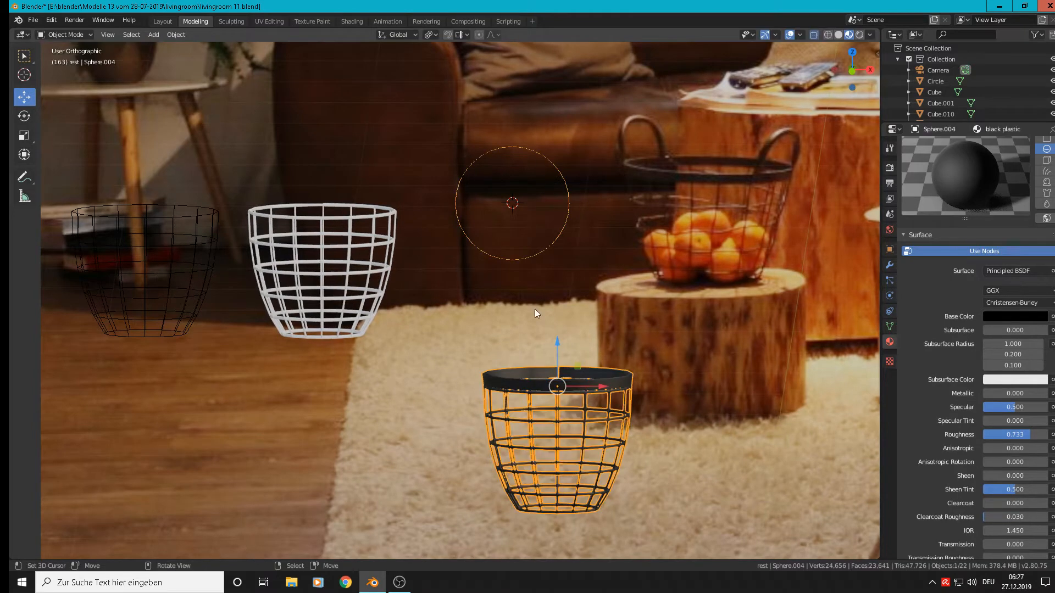
- Separate the upright circle from the basket mesh into its own object and move it -0.331 m in X and -0.997 m in Y
key(Tab)
key(p)
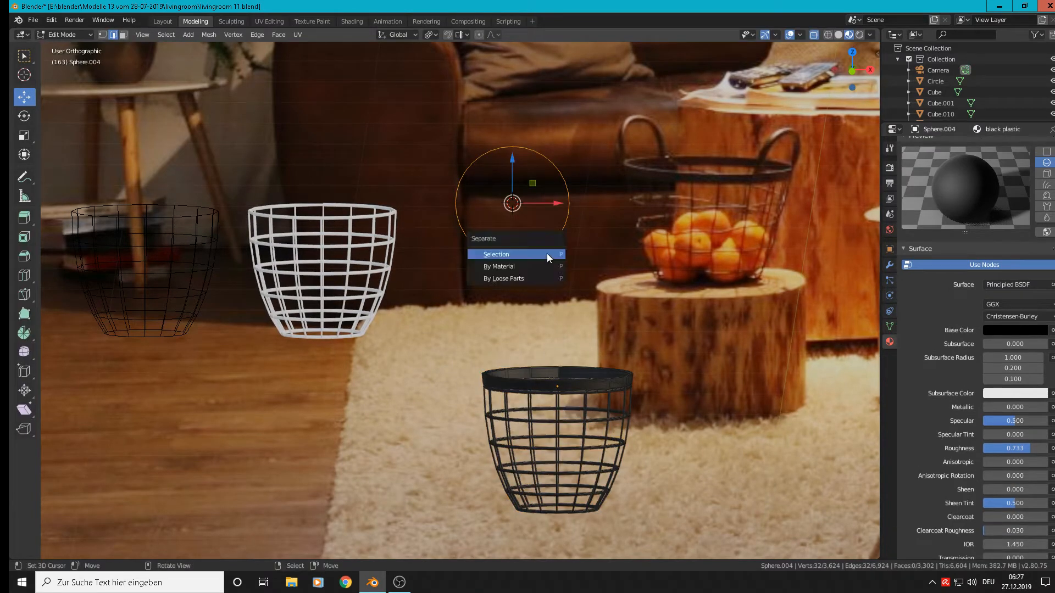
click(546, 253)
key(Tab)
right_click(560, 233)
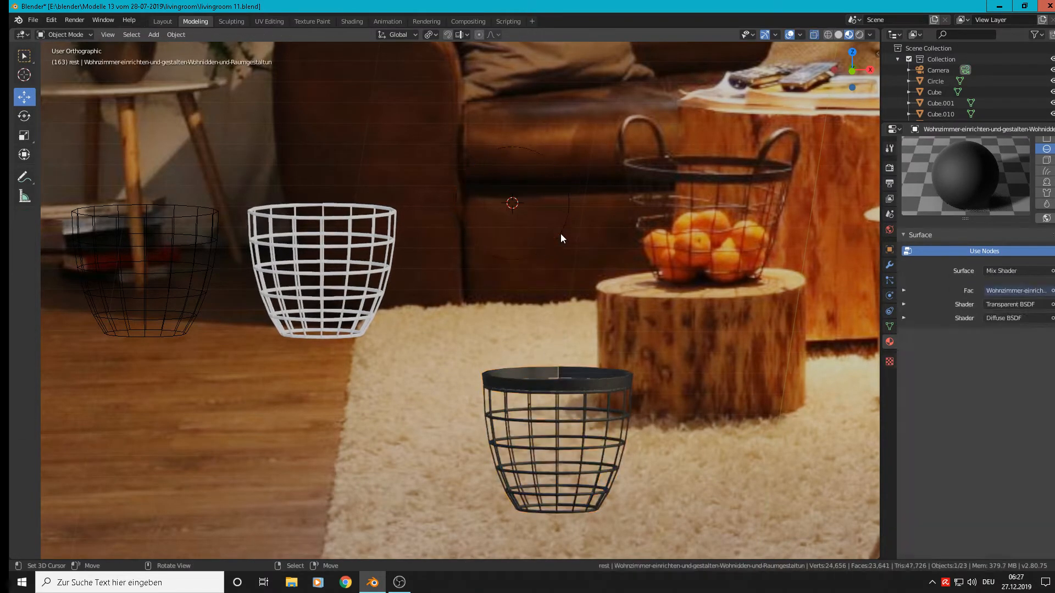
right_click(560, 233)
middle_drag(560, 237, 384, 424)
key(g)
click(195, 465)
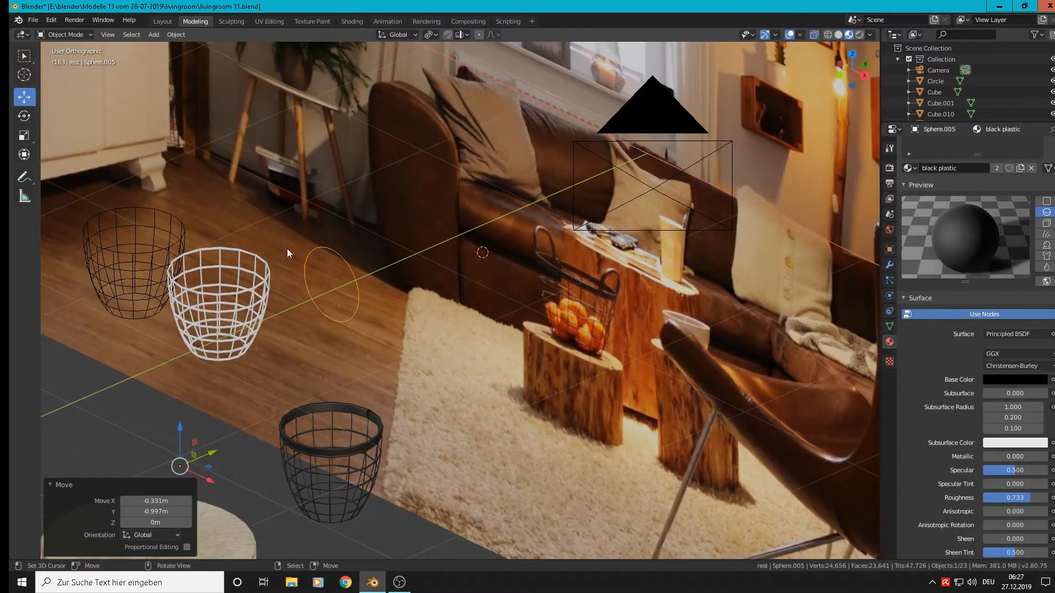
- Set the circle's origin to its geometry and move it 0.823 m along X
click(176, 35)
mouse_move(193, 59)
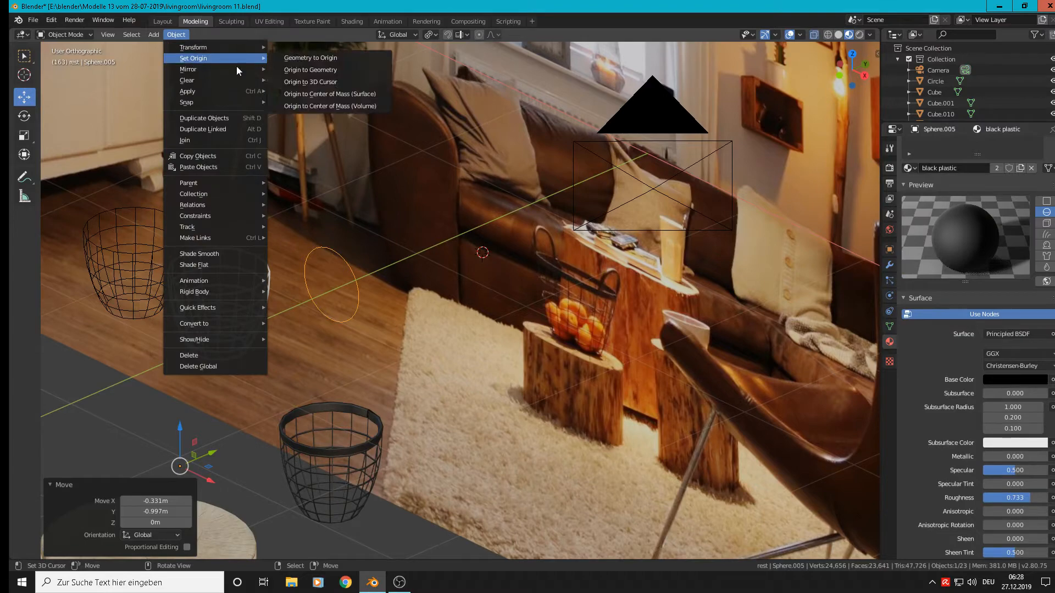
click(342, 70)
scroll(312, 260, up, 6)
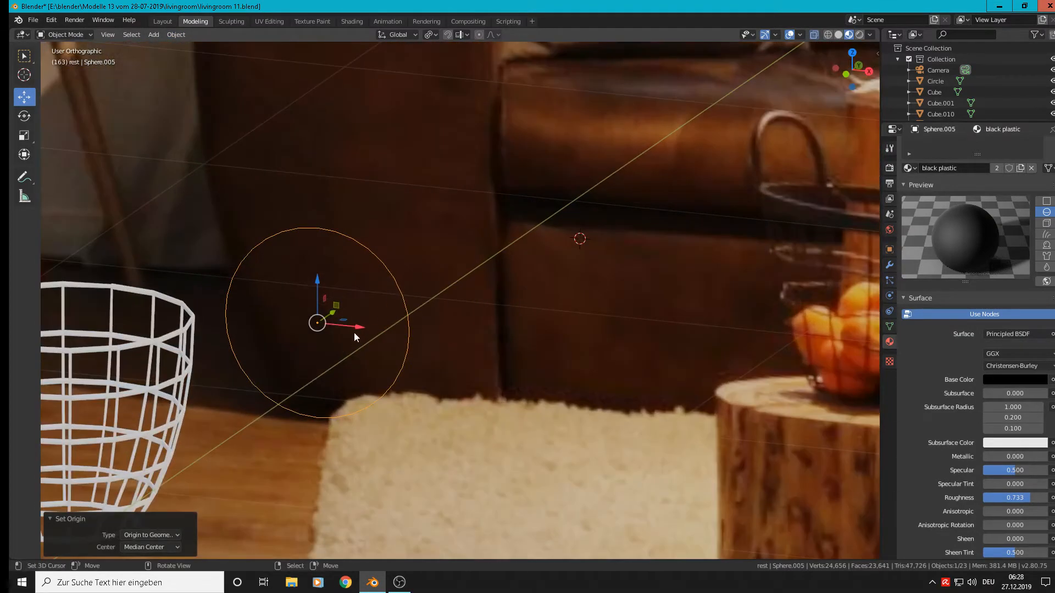
drag(354, 332, 654, 390)
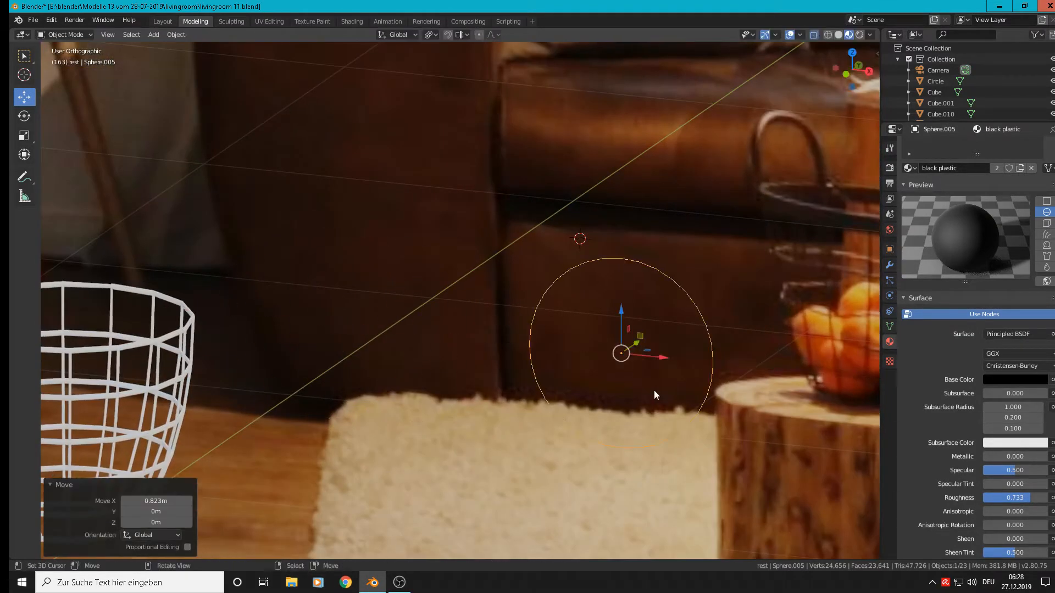
- In front view, delete the vertices below the circle's horizontal midline so only the upper half arch remains
key(KP_1)
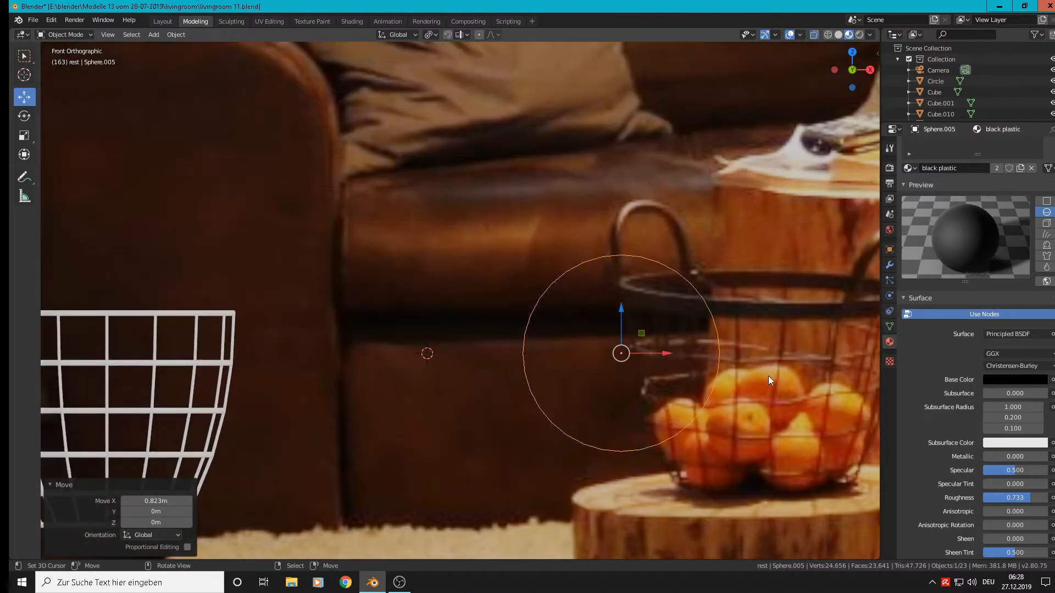
shift+middle_drag(768, 376, 514, 316)
key(Tab)
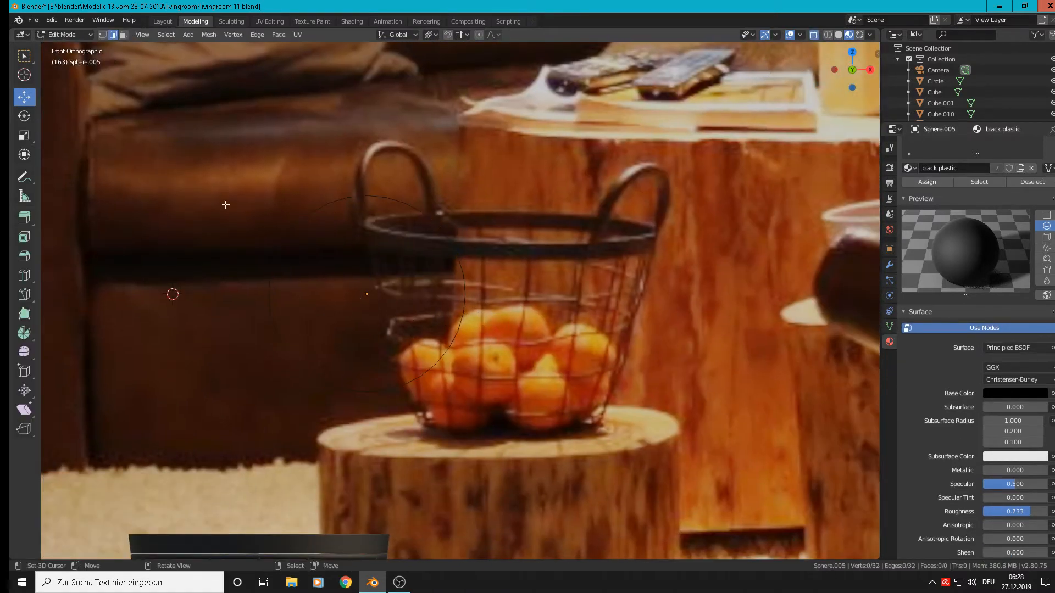
click(101, 35)
key(b)
drag(511, 431, 212, 300)
key(x)
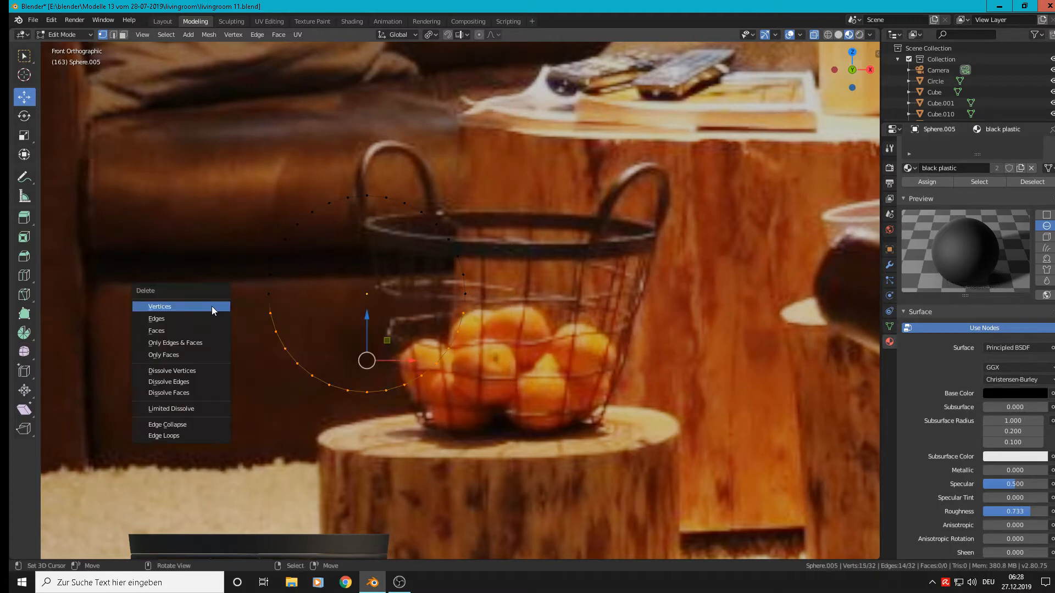
click(212, 308)
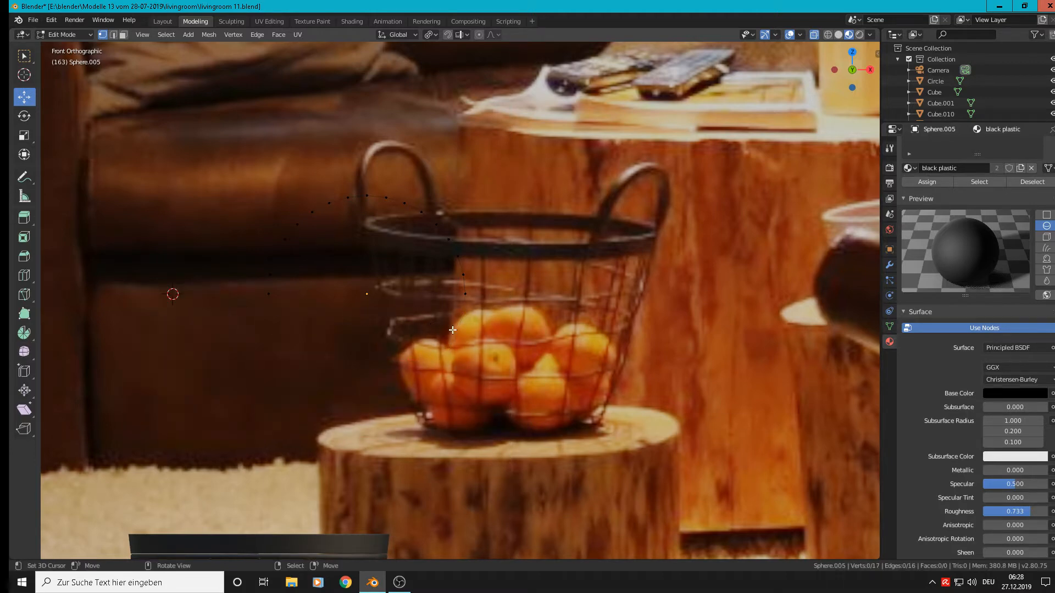
key(Tab)
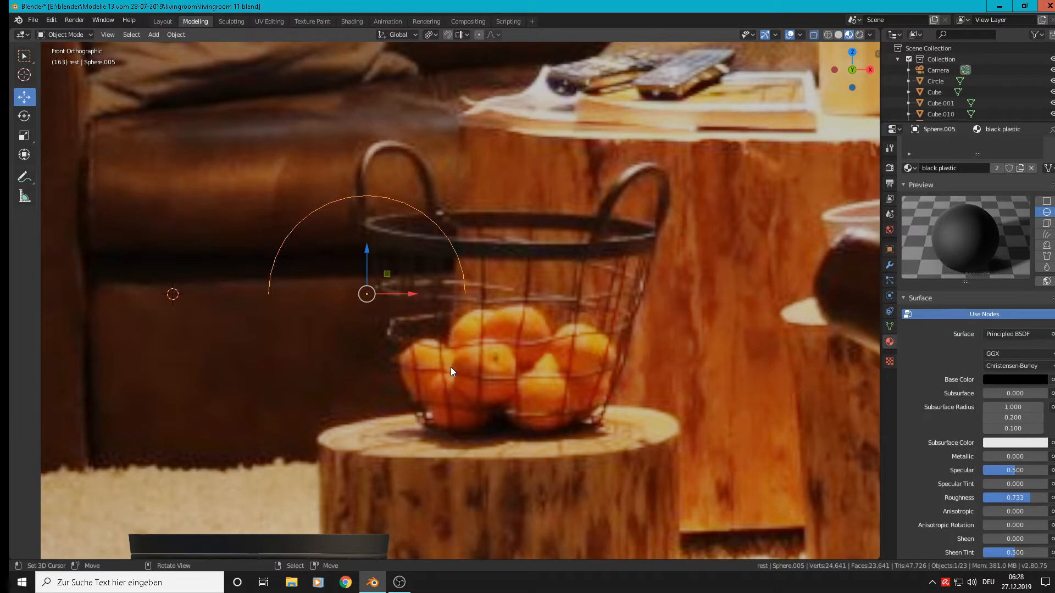
- Flatten the arch by scaling it along Z by 0.752
key(s)
key(z)
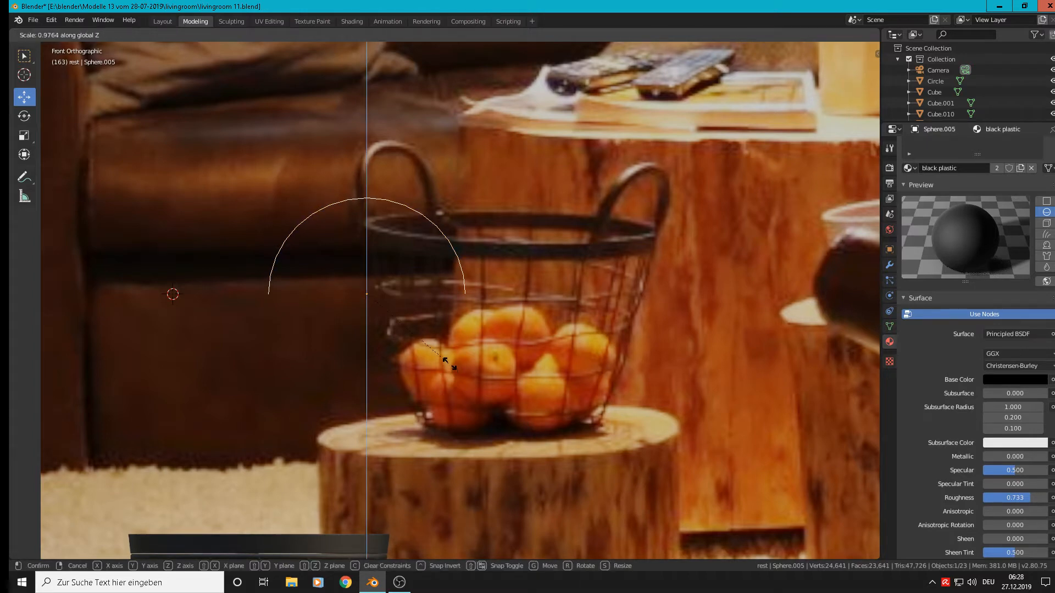
click(438, 342)
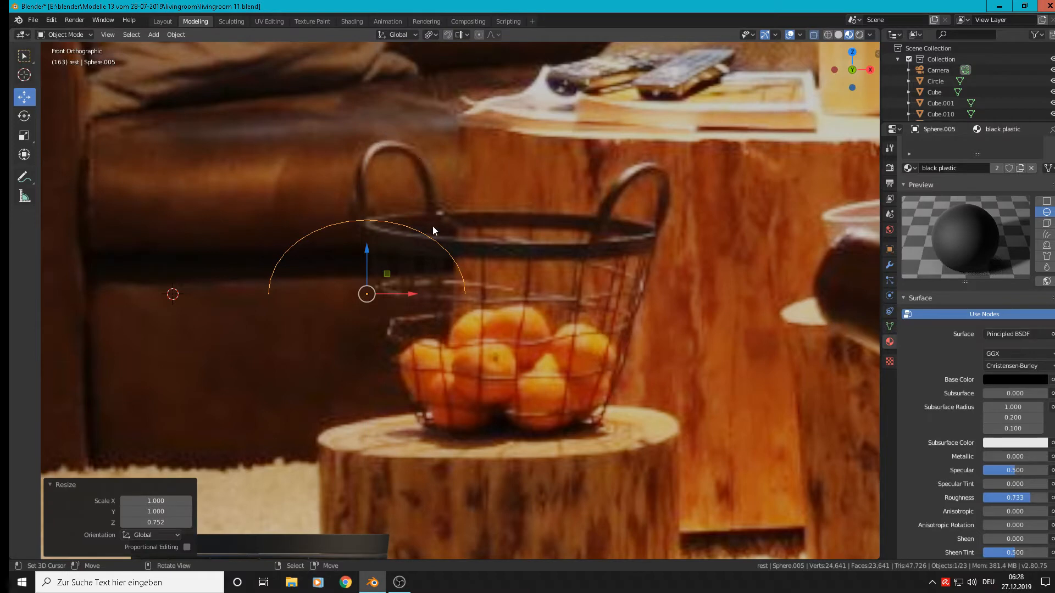
- Extrude both end vertices of the arch 0.136 m straight down to form the handle's legs
key(Tab)
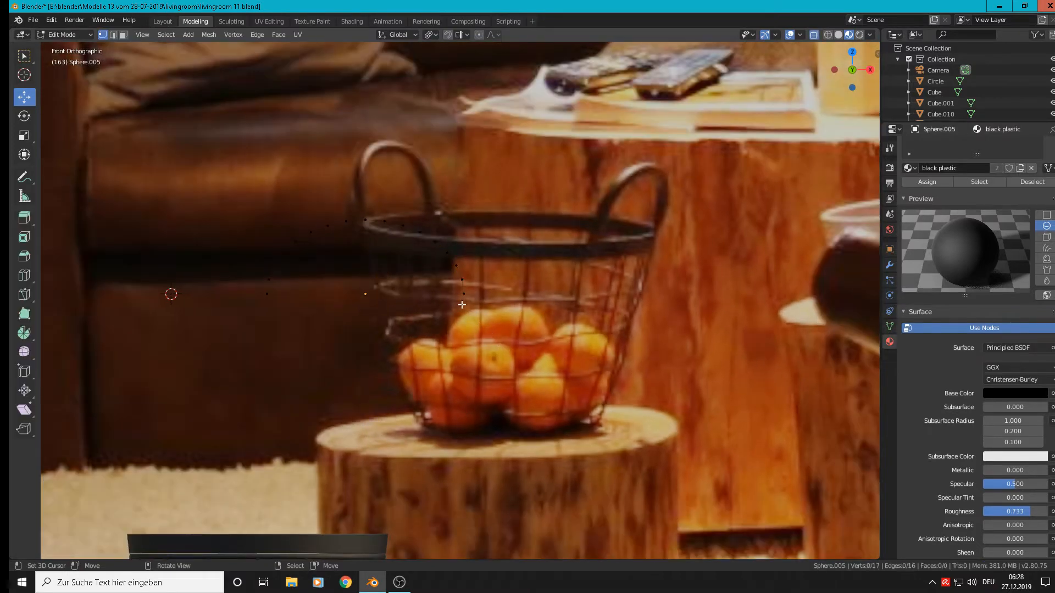
click(452, 313)
shift+right_click(273, 300)
key(e)
right_click(350, 369)
drag(365, 254, 366, 306)
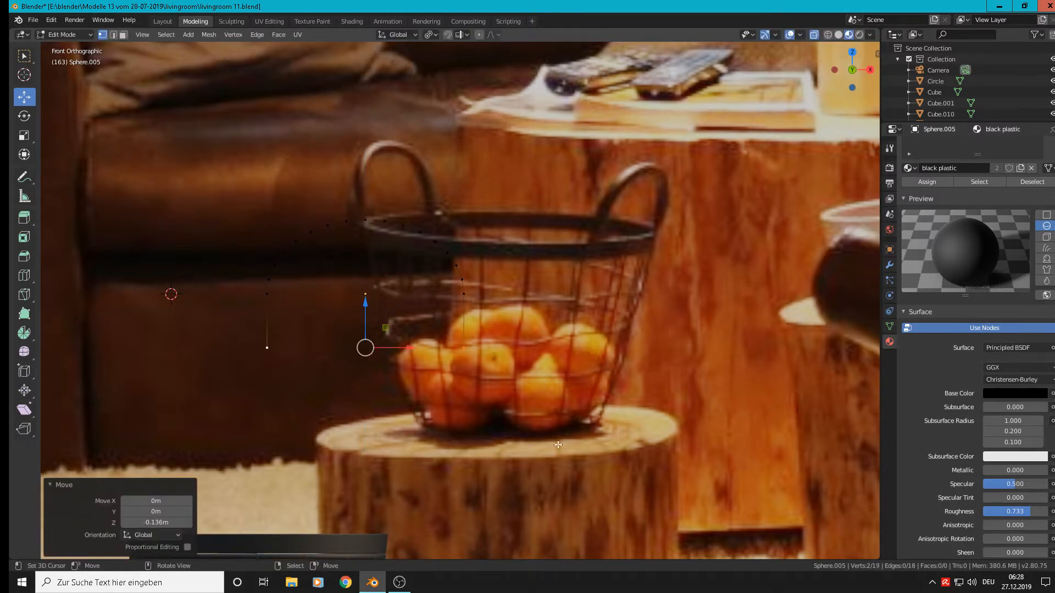
key(s)
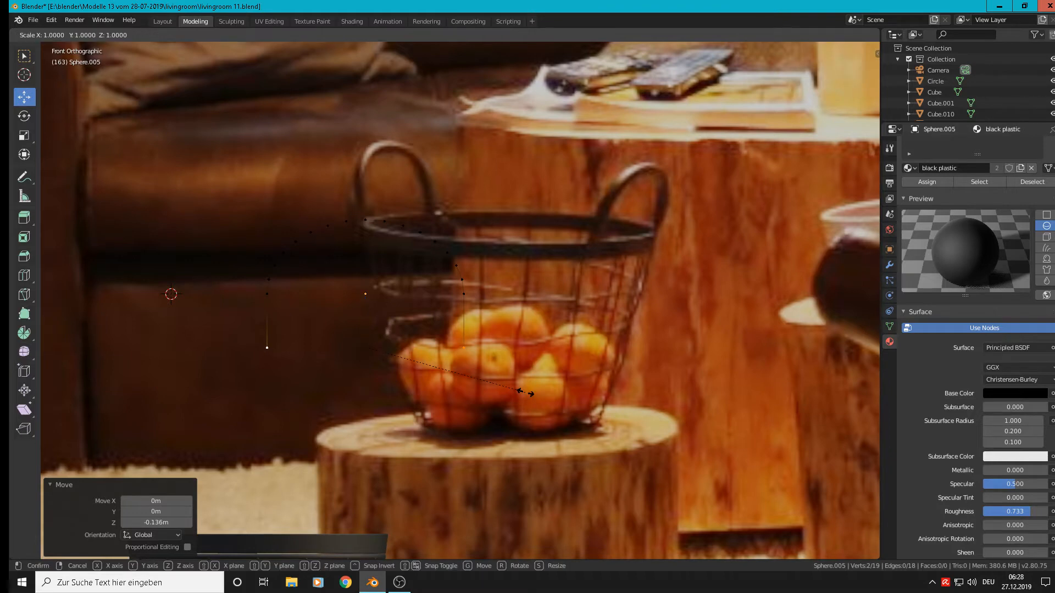
key(x)
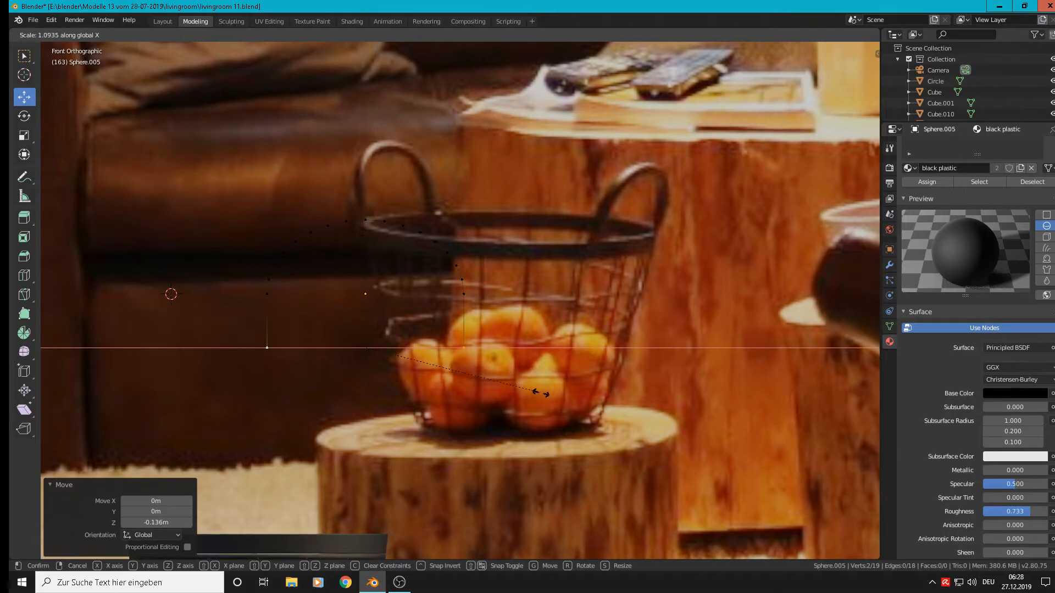
right_click(541, 394)
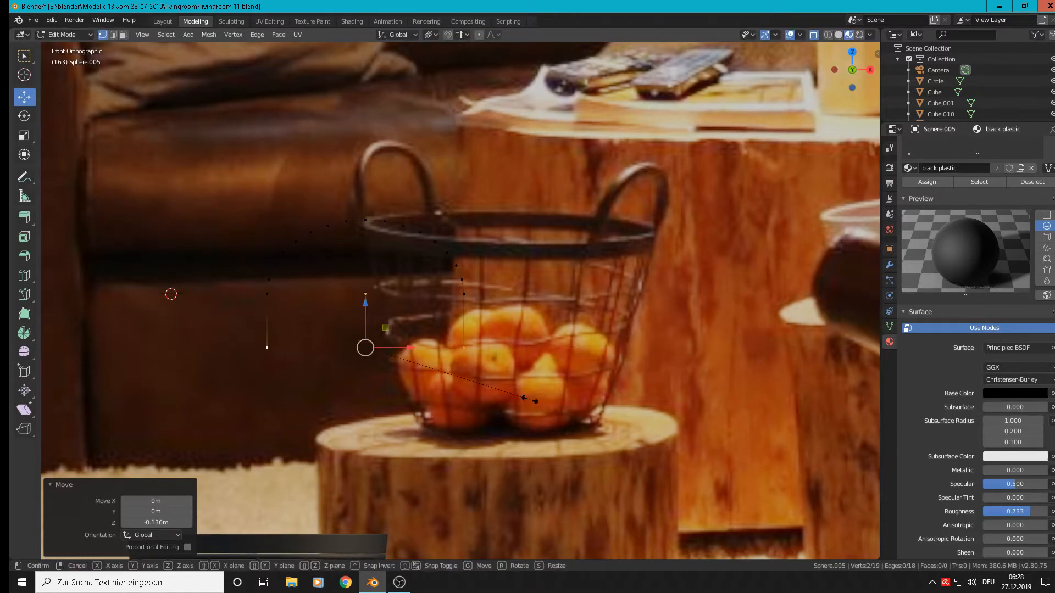
key(s)
key(x)
right_click(653, 438)
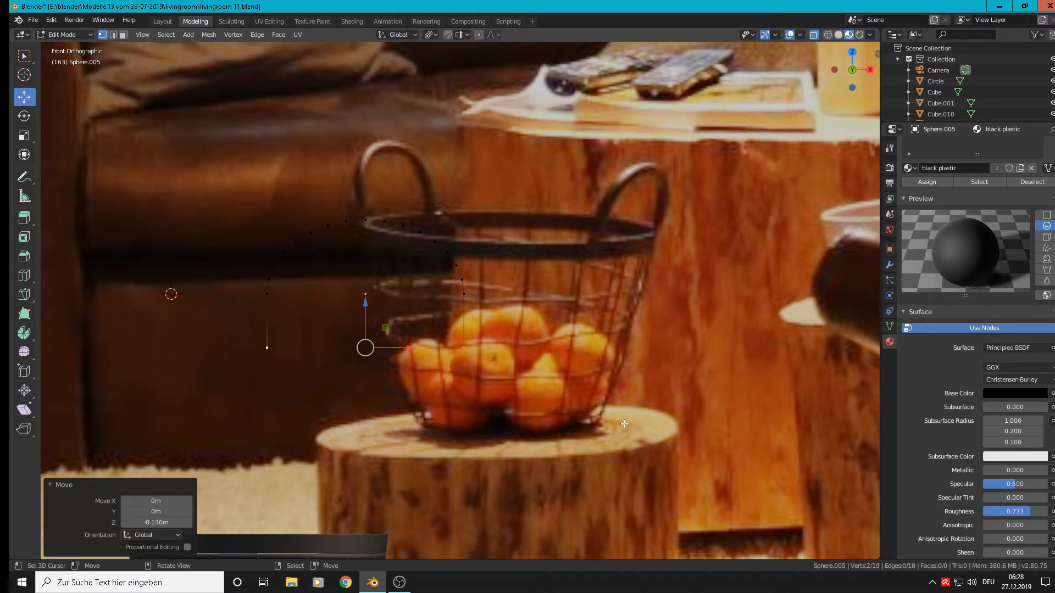
- Spread the handle's legs by moving the right bottom vertex 0.0111 m and the left bottom vertex -0.00834 m along X
click(470, 345)
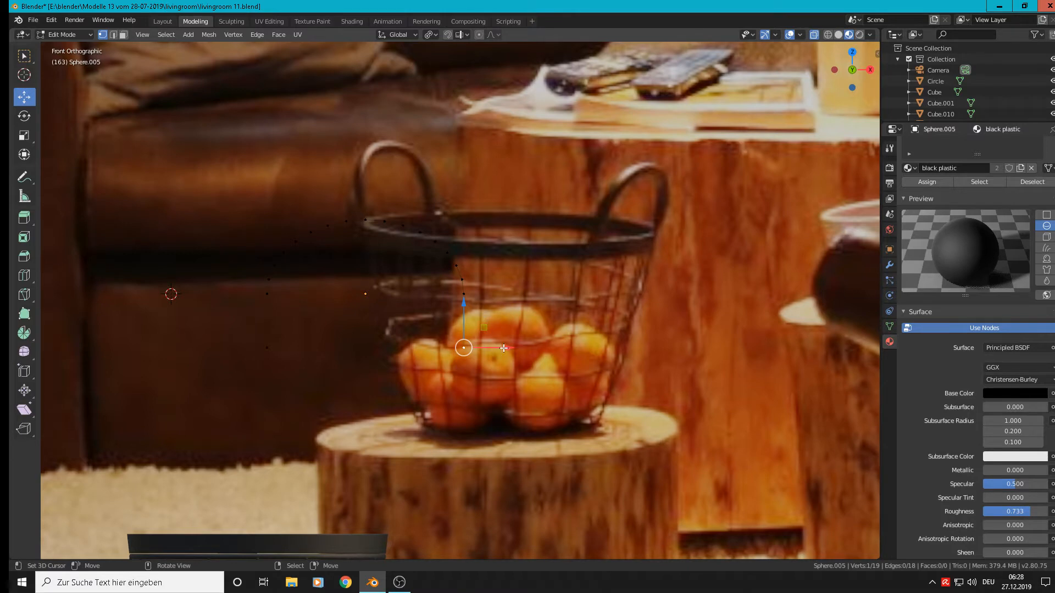
drag(504, 348, 508, 348)
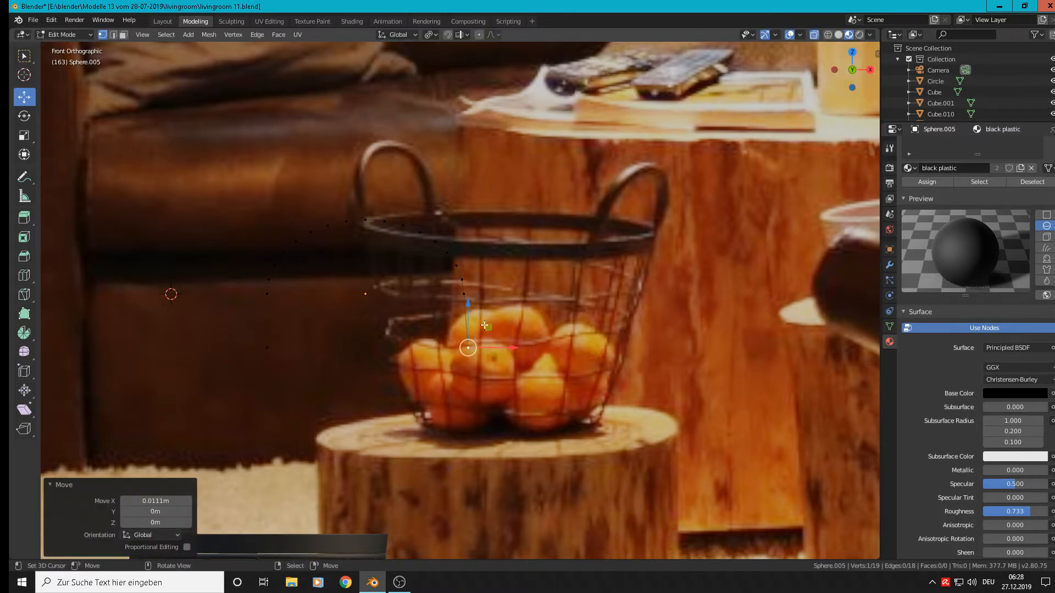
right_click(266, 345)
drag(297, 351, 294, 351)
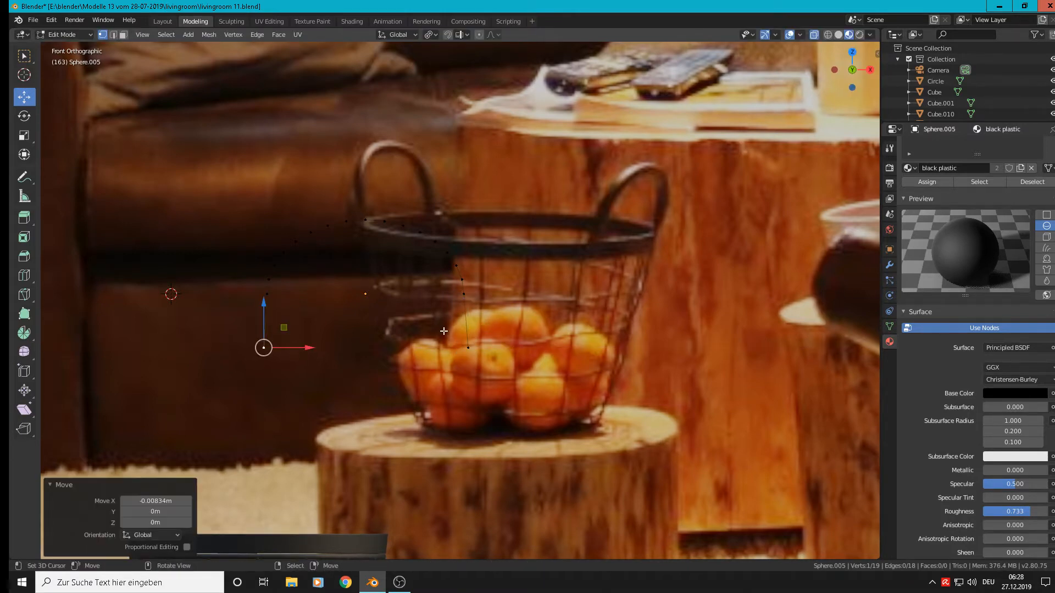
scroll(447, 329, down, 2)
scroll(477, 303, up, 2)
key(Tab)
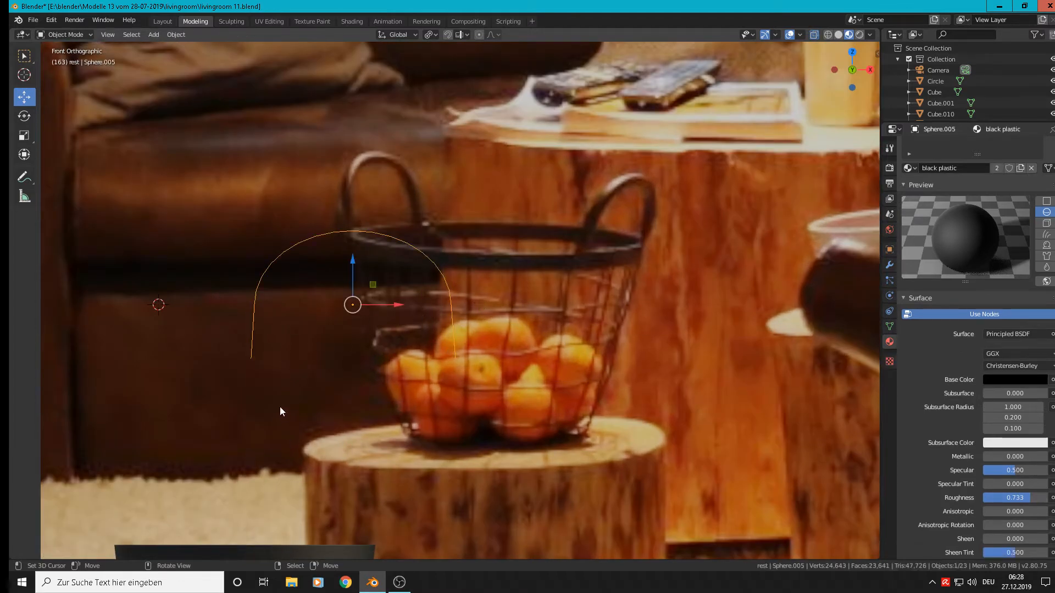
- Convert the handle arch from mesh to a curve and set its bevel depth to 0.04 m
click(182, 34)
mouse_move(239, 312)
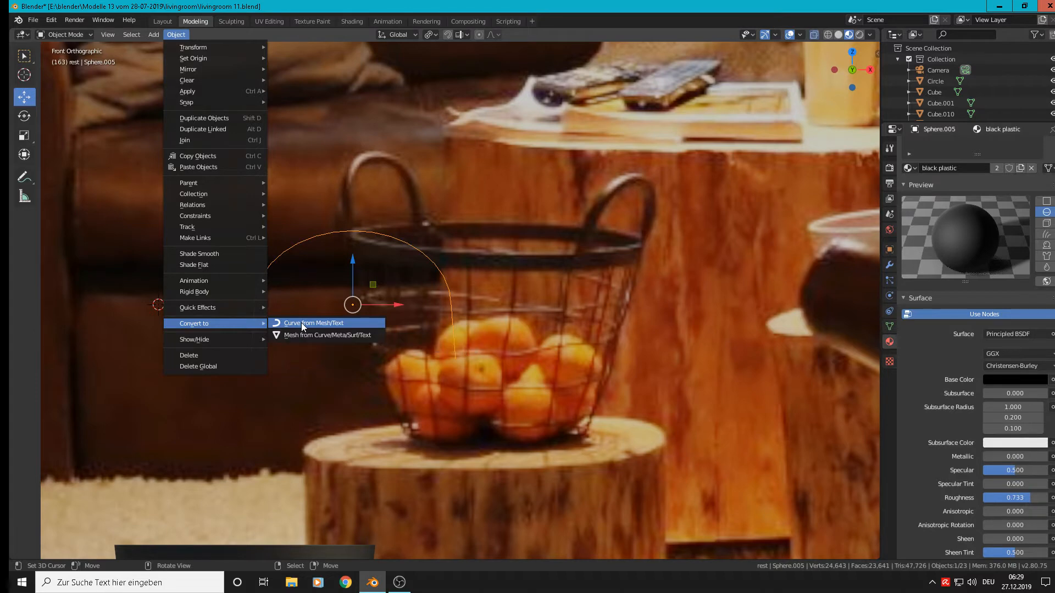
click(301, 323)
click(890, 311)
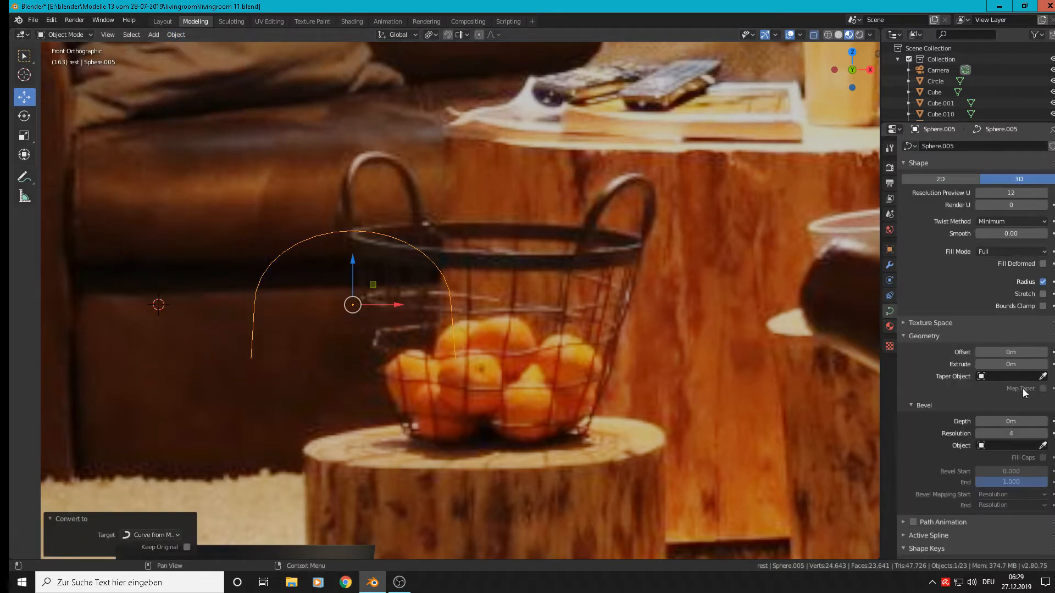
drag(1008, 421, 1039, 422)
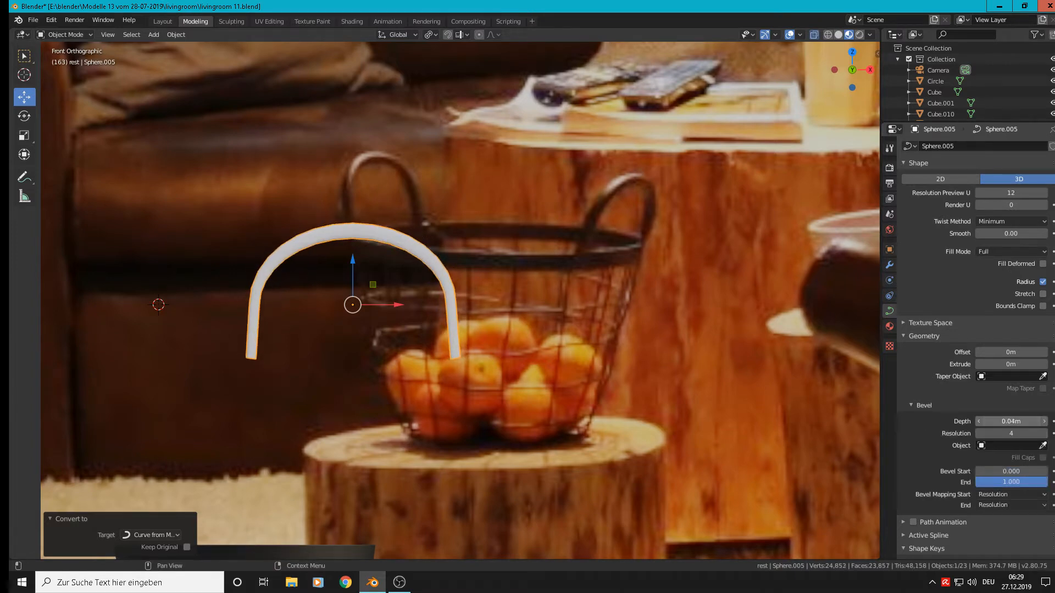
- Set the handle curve's bevel resolution to 5
middle_drag(412, 353, 420, 328)
scroll(434, 309, up, 5)
scroll(456, 312, up, 4)
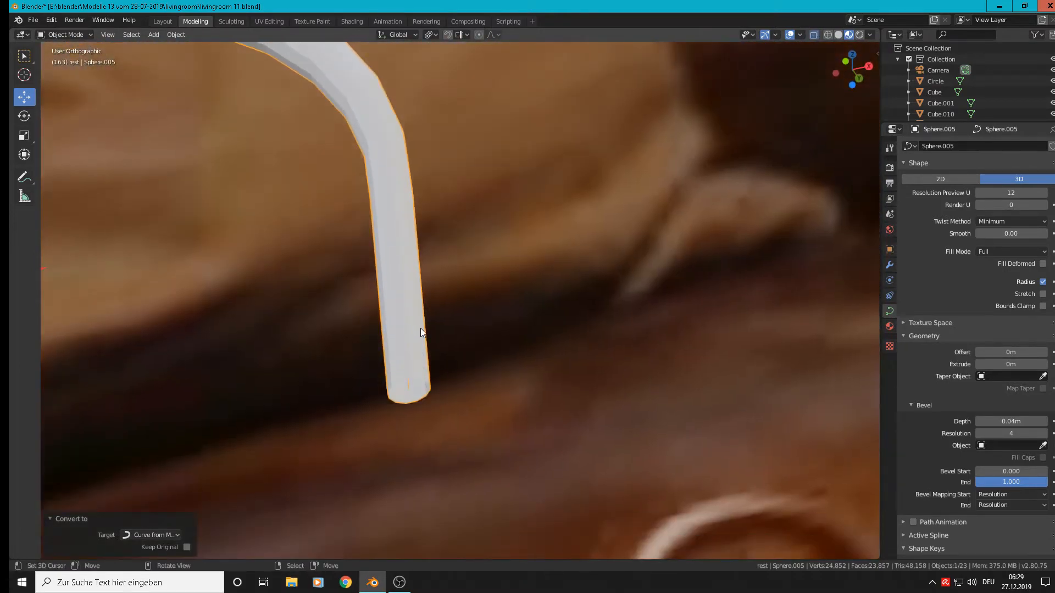
scroll(420, 328, down, 4)
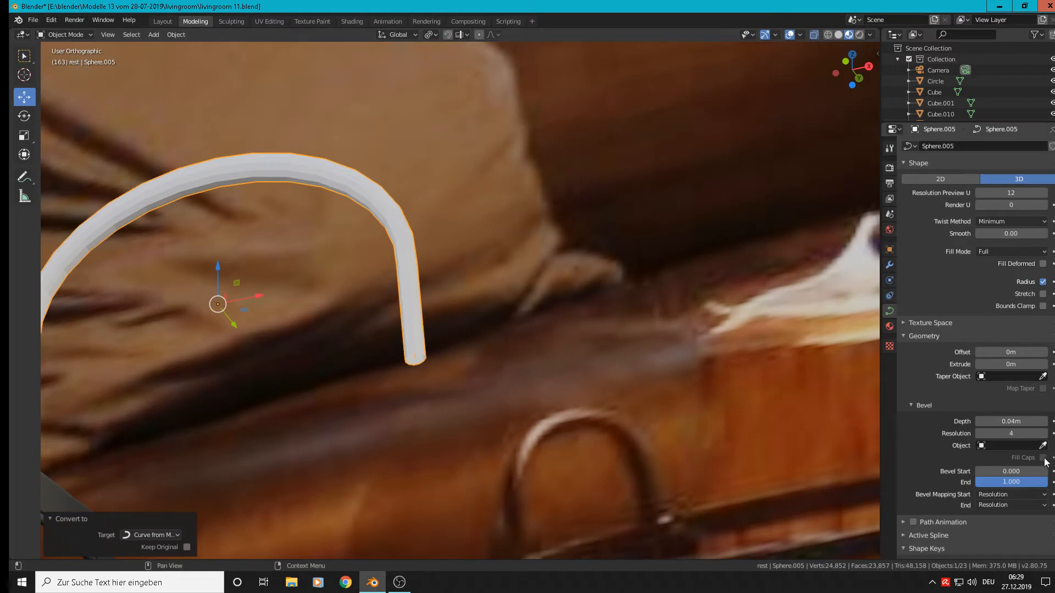
click(1044, 433)
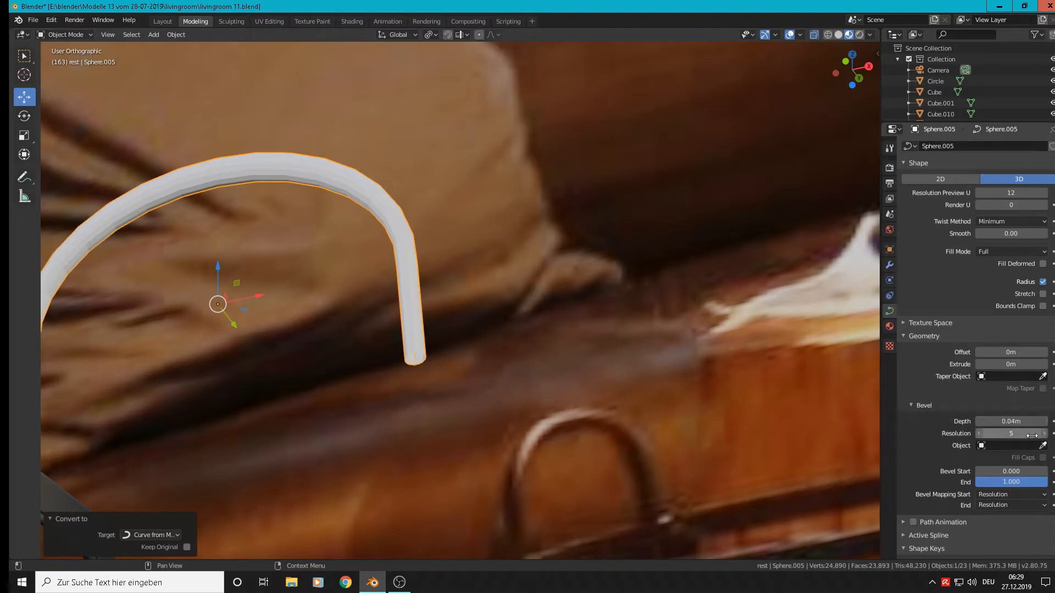
middle_drag(364, 309, 611, 256)
scroll(389, 357, down, 4)
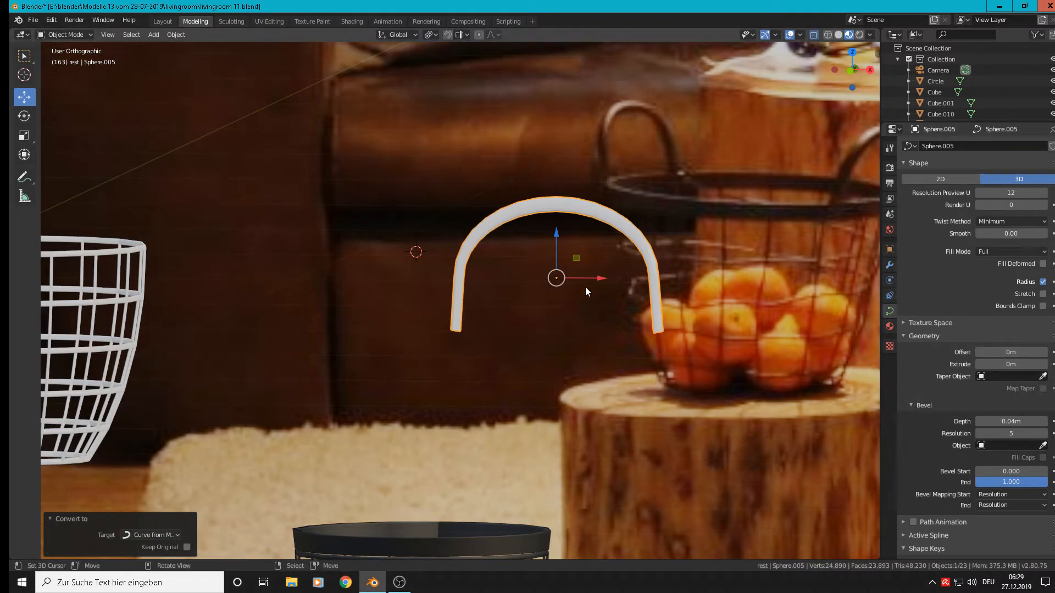
key(g)
key(Escape)
middle_drag(546, 287, 520, 317)
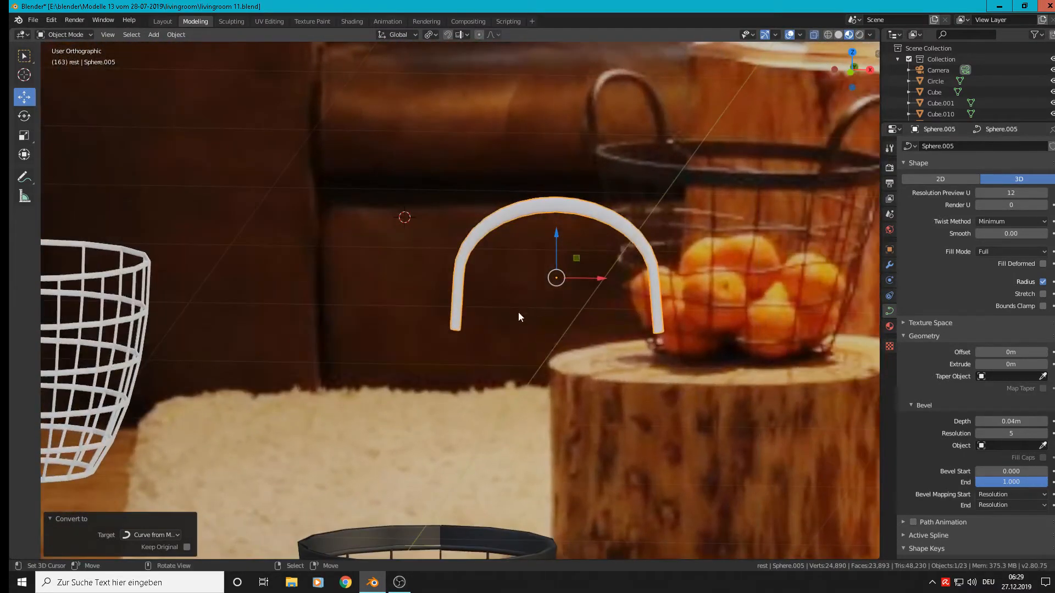
- Delete the bottom end point of each leg of the handle curve and return to Object Mode
key(Tab)
click(451, 328)
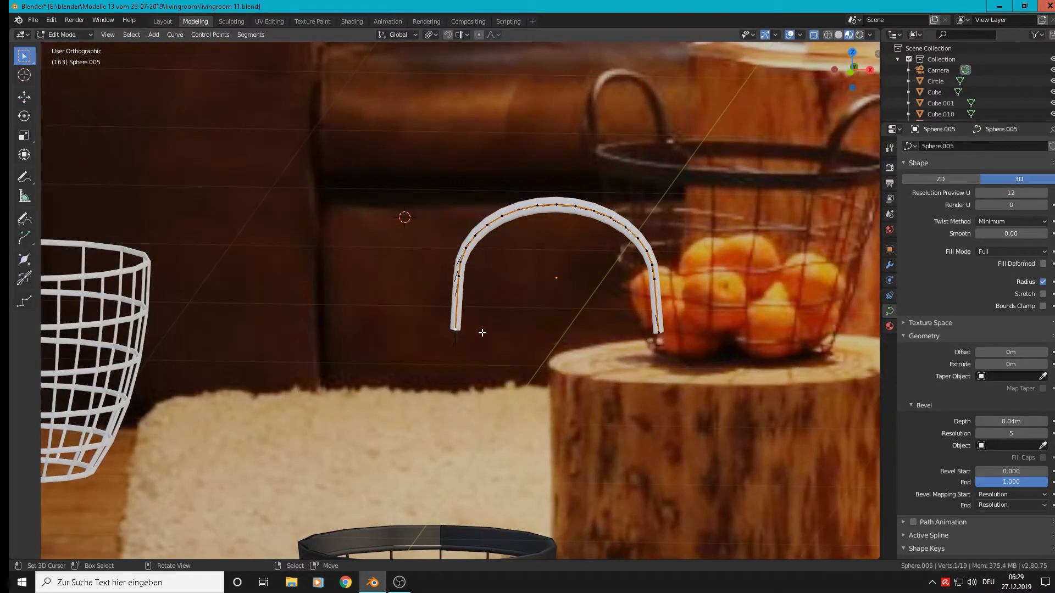
key(x)
click(491, 333)
click(658, 332)
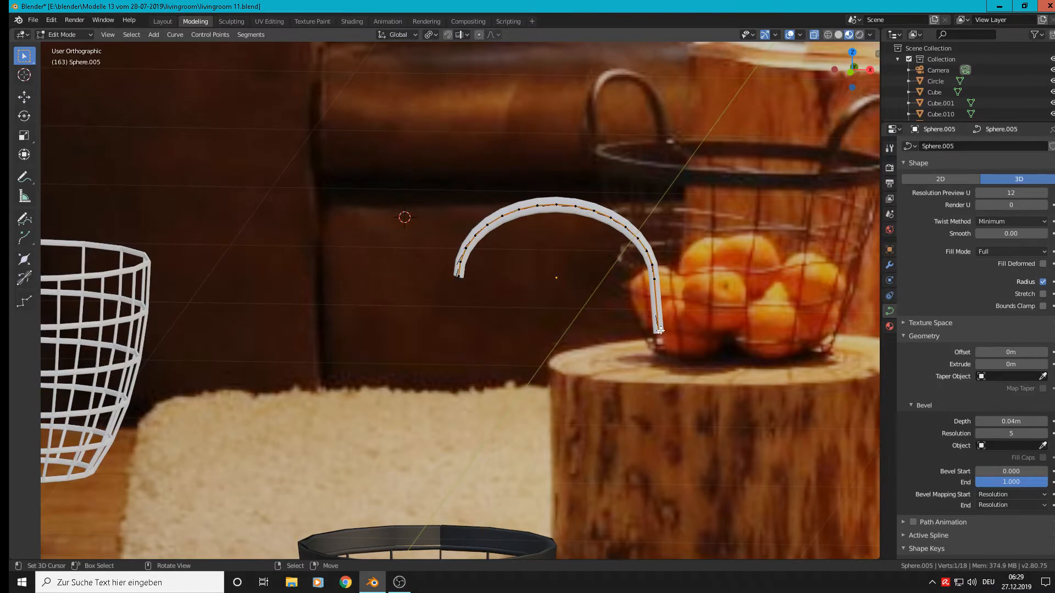
key(x)
click(660, 330)
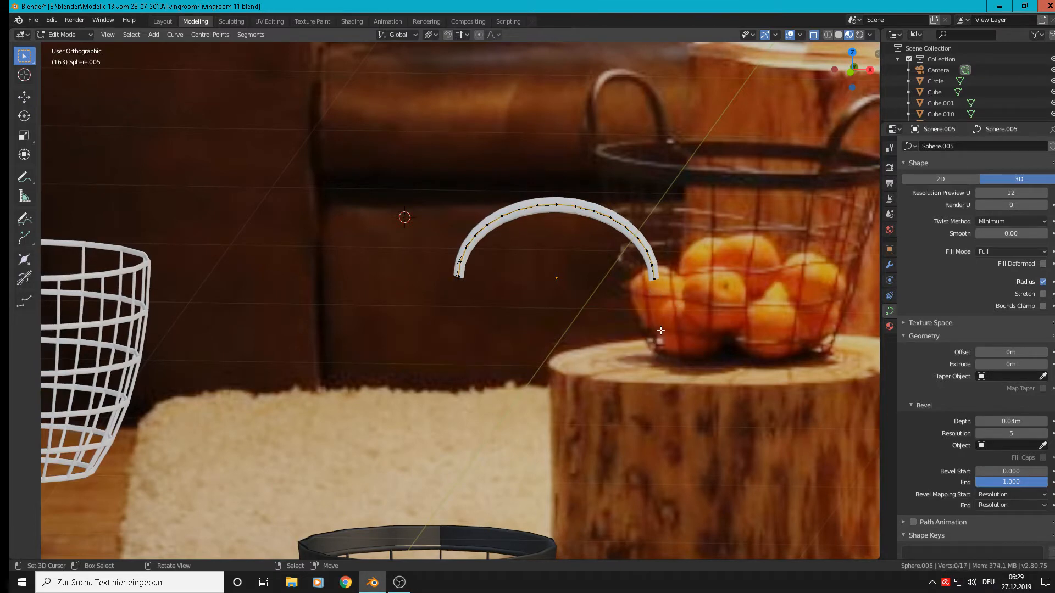
key(Tab)
middle_drag(650, 328, 651, 306)
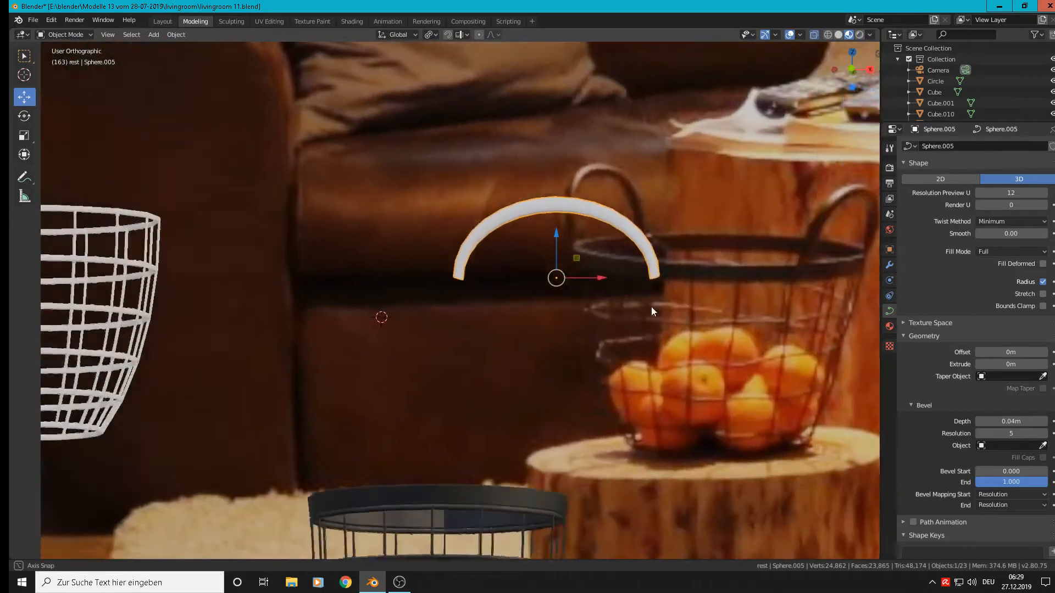
- Set the handle curve's preview resolution U to 1
click(980, 193)
click(979, 193)
click(979, 192)
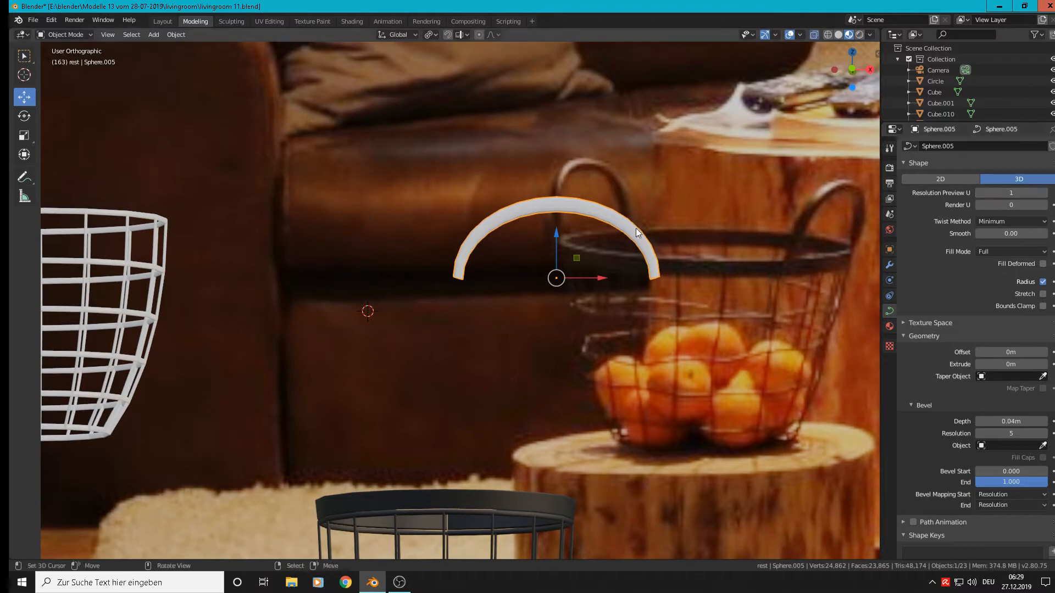
- Delete the handle curve object
key(s)
key(x)
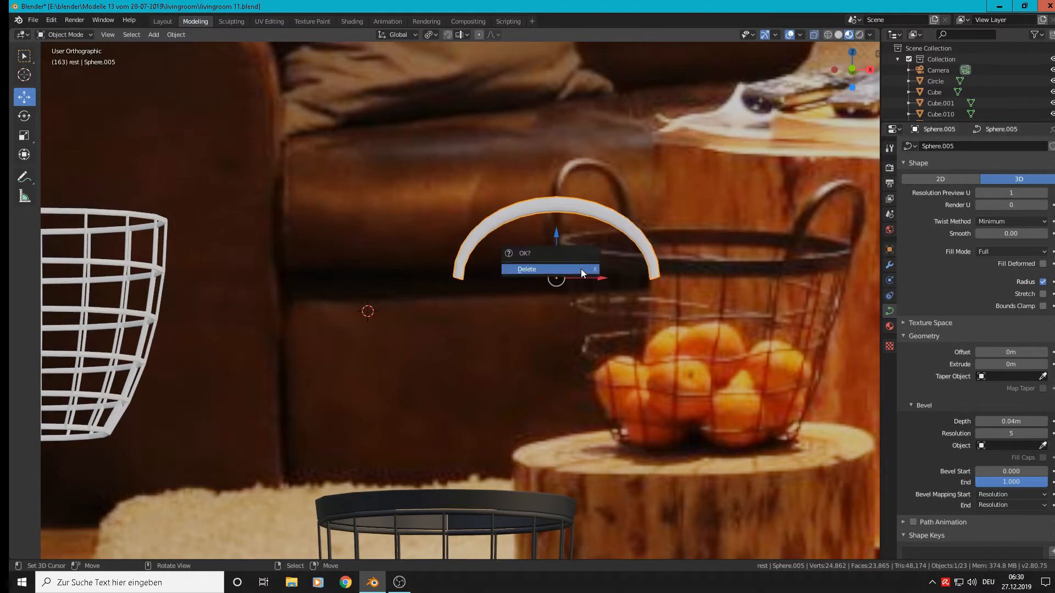
click(578, 268)
scroll(566, 285, down, 5)
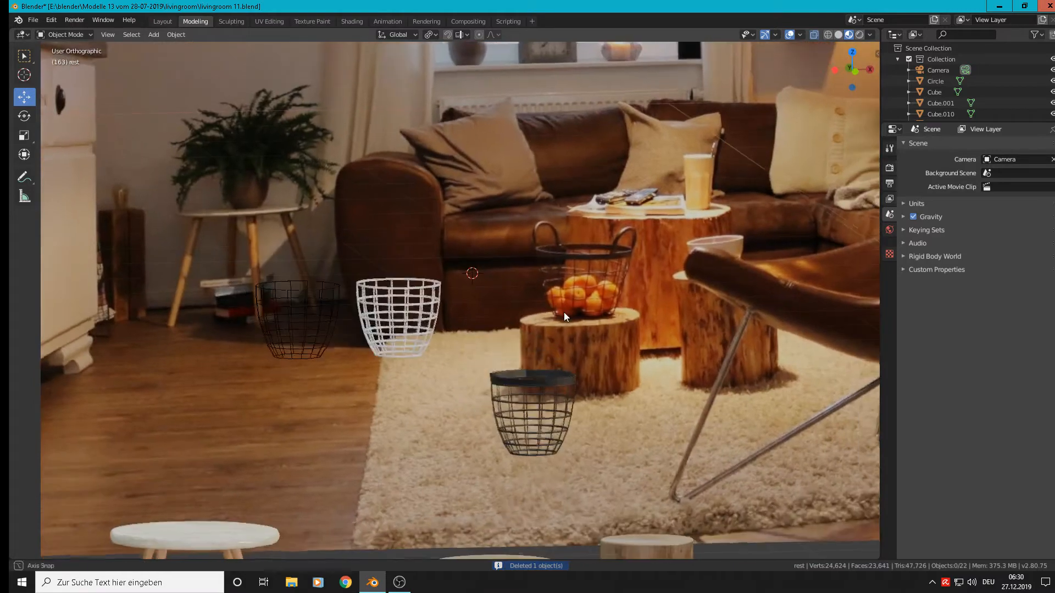
- Place the 3D cursor on the fruit basket's rim in the reference photo, working in front view
key(KP_1)
shift+middle_drag(559, 296, 489, 239)
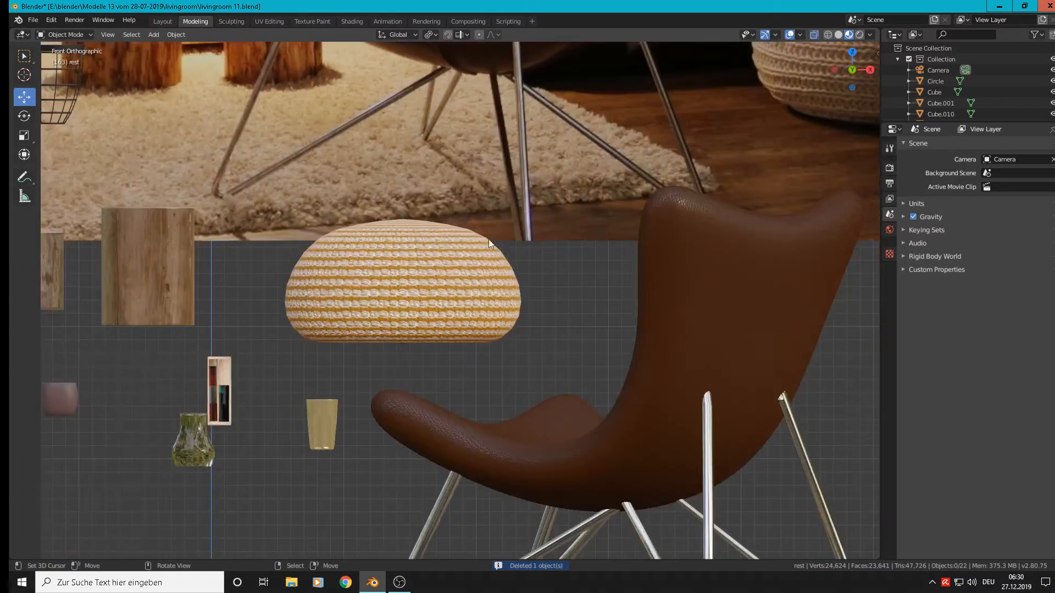
shift+middle_drag(476, 182, 764, 389)
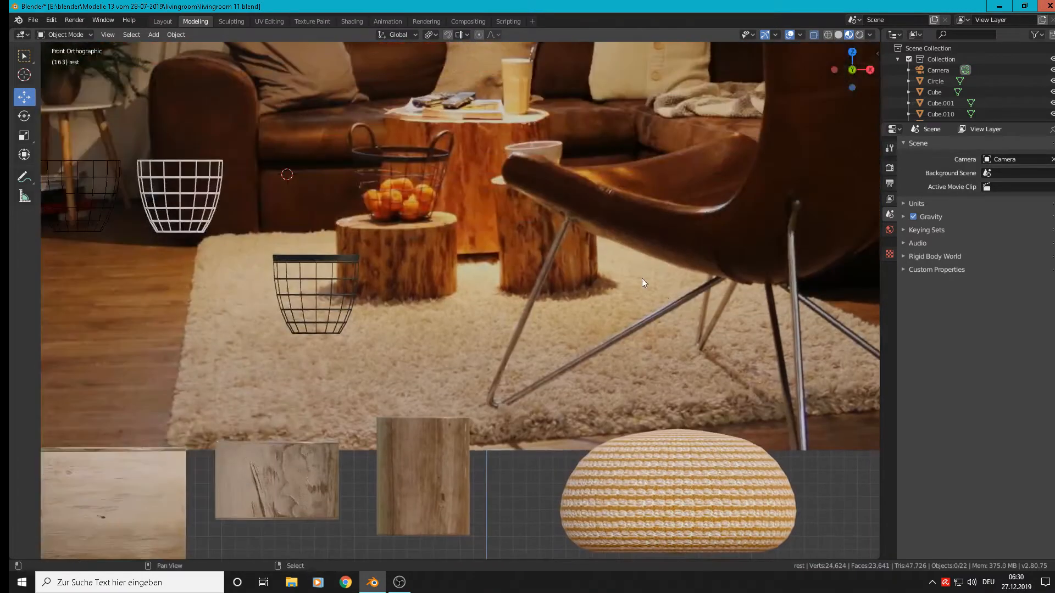
shift+middle_drag(642, 278, 782, 394)
shift+right_click(498, 246)
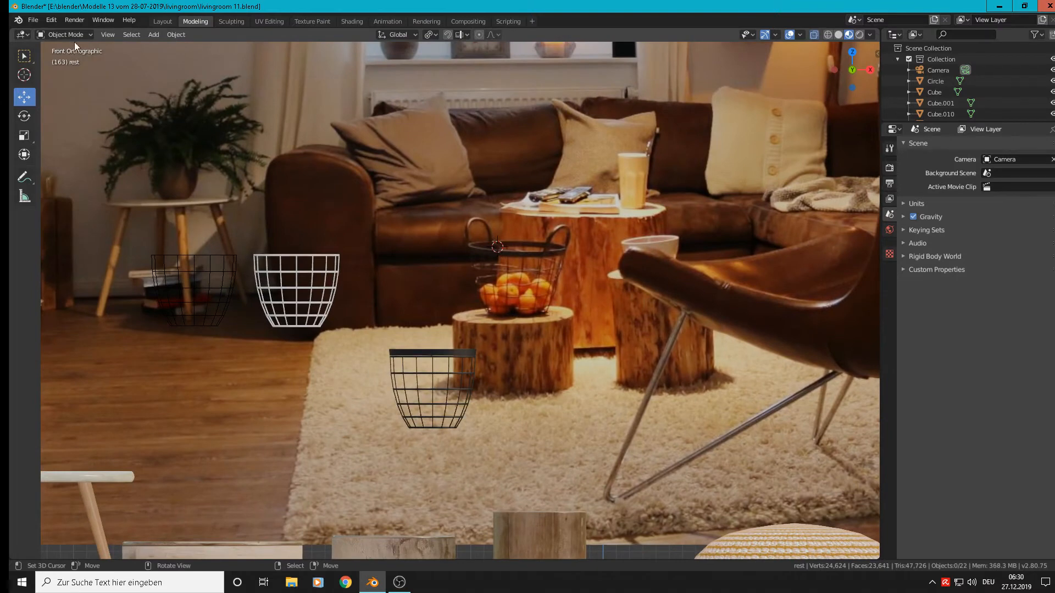
click(151, 34)
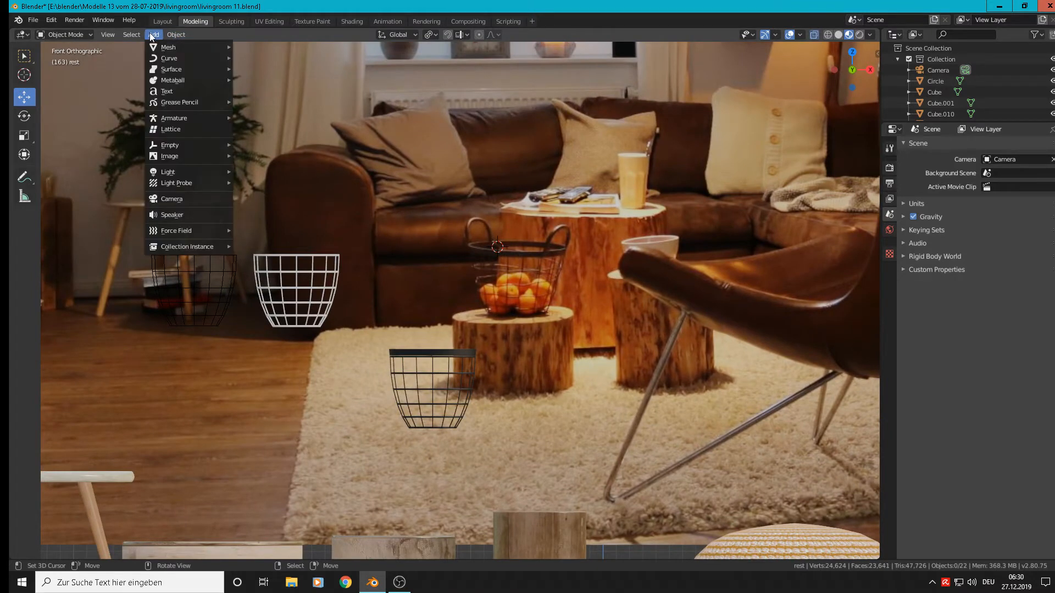
mouse_move(171, 49)
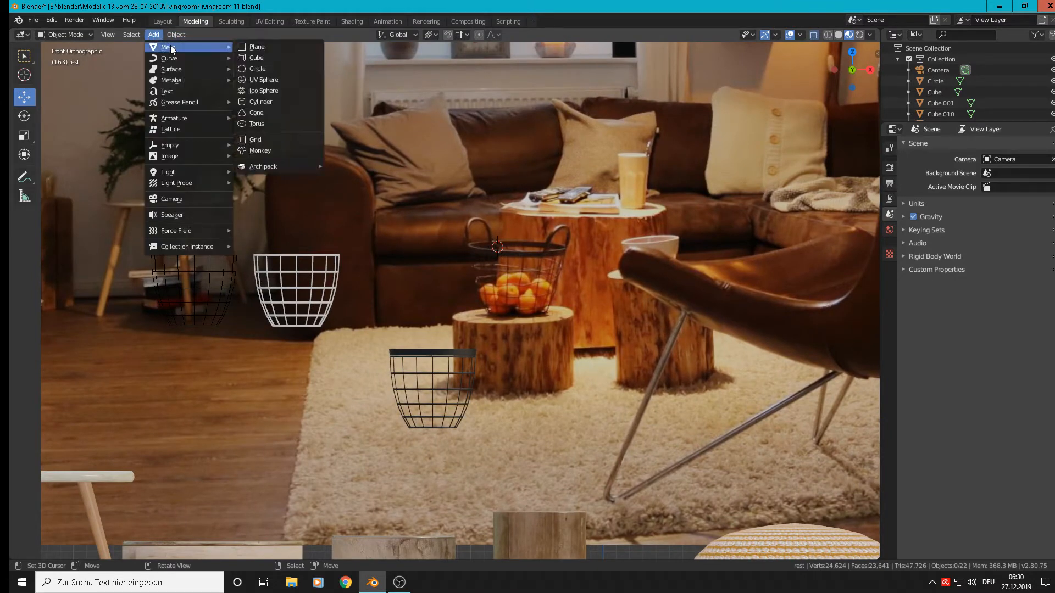
click(261, 123)
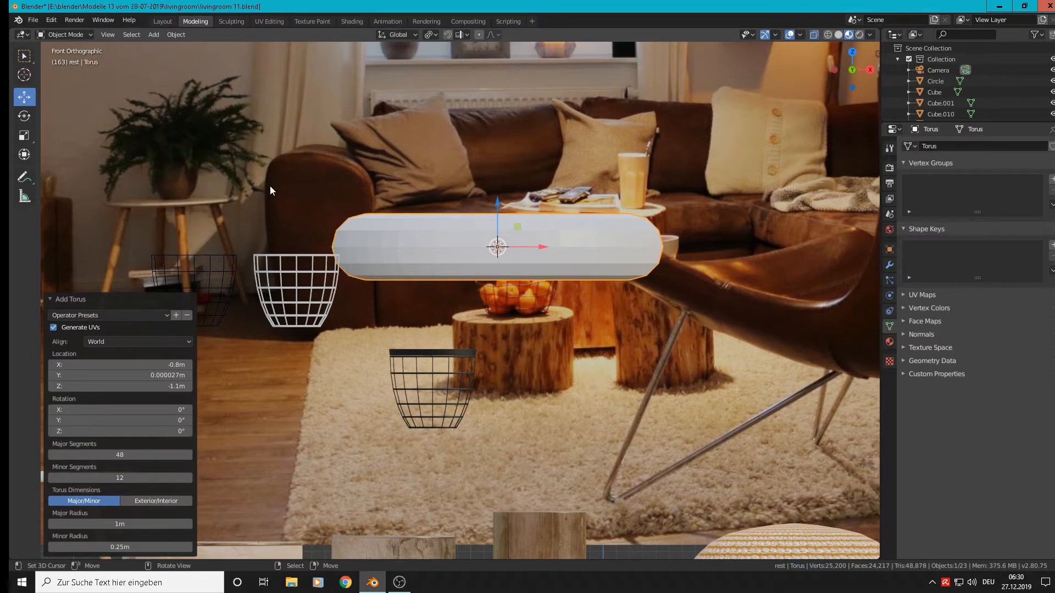
middle_drag(362, 233, 357, 309)
middle_drag(496, 262, 450, 249)
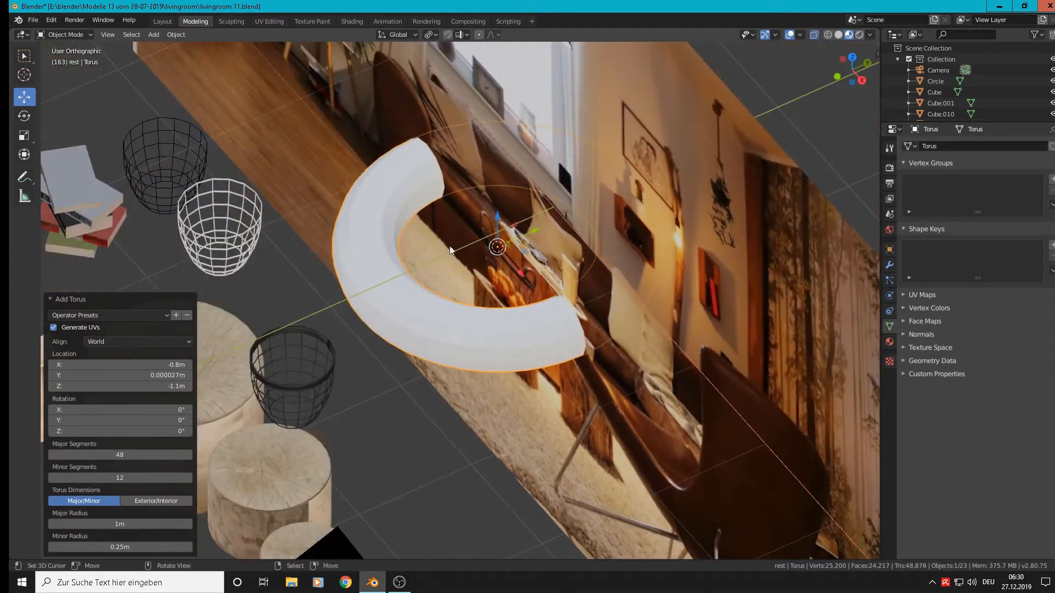
drag(533, 232, 253, 279)
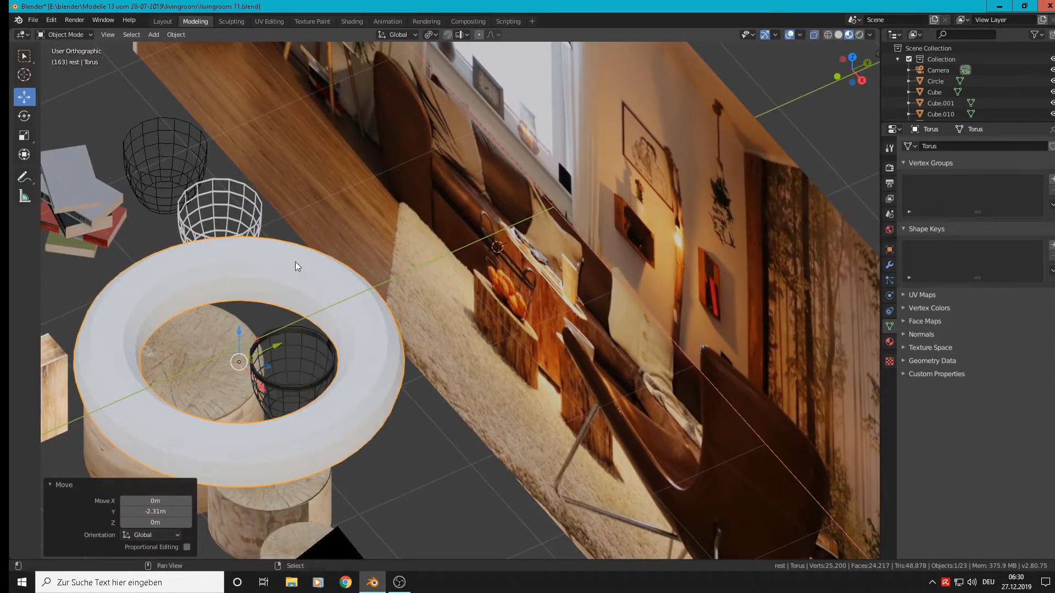
shift+middle_drag(295, 261, 578, 151)
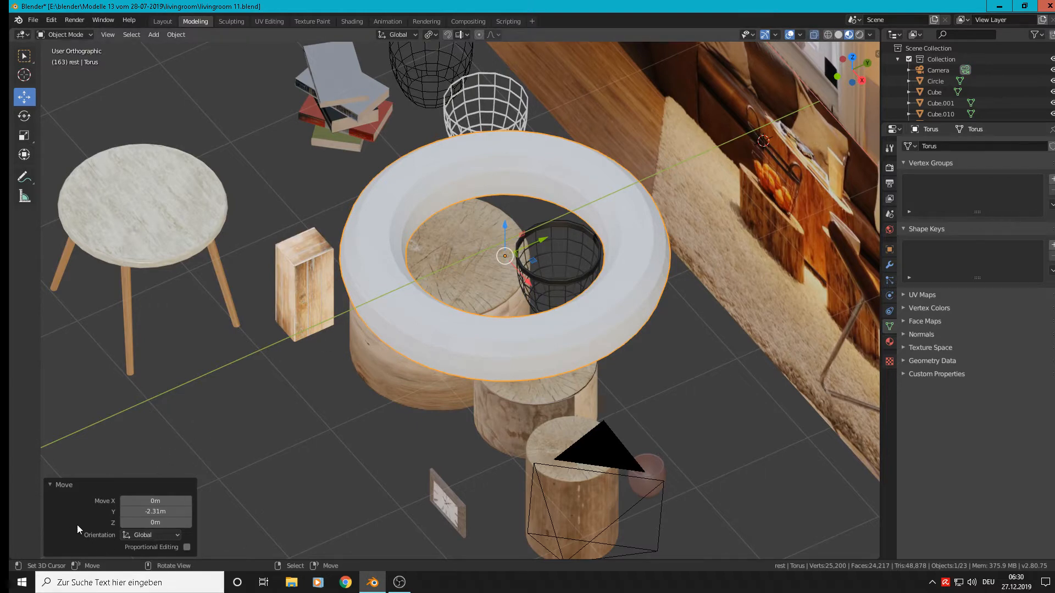
key(x)
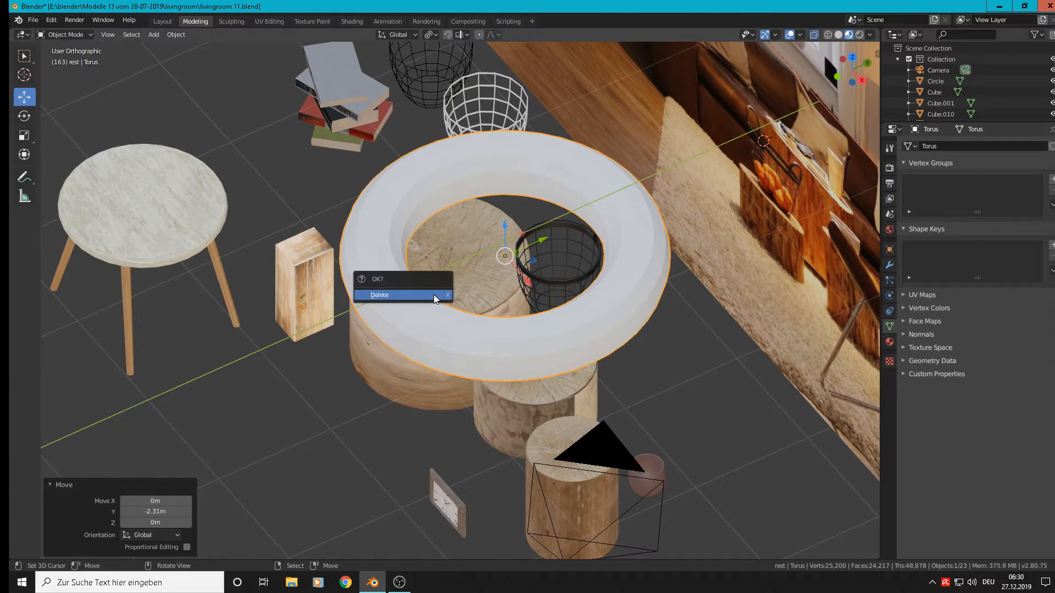
click(433, 295)
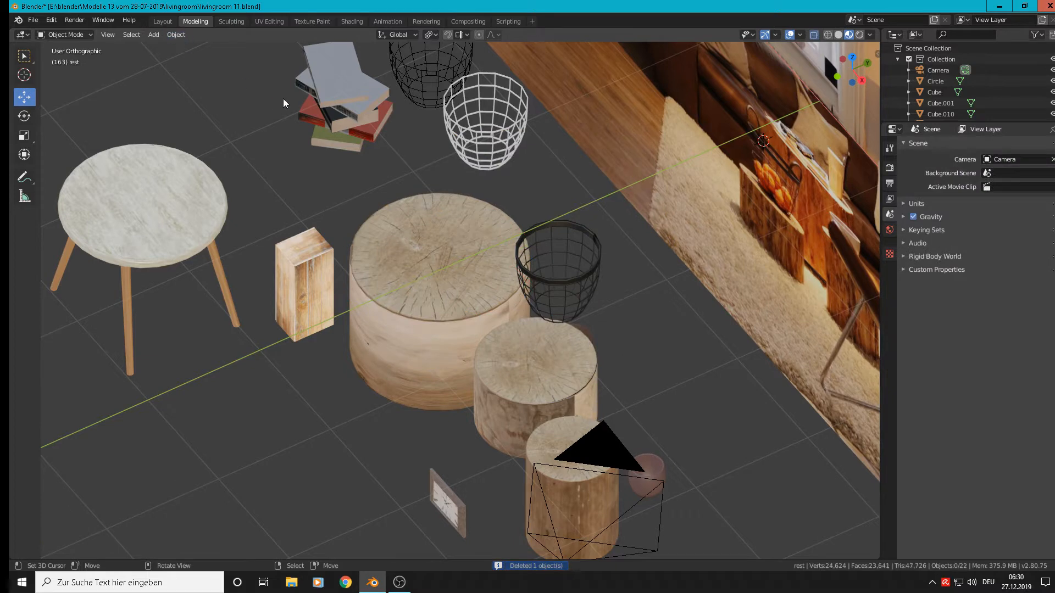
- Add a torus with 46 major segments, 10 minor segments, a 0.93 m major radius and a 0.02 m minor radius
click(154, 34)
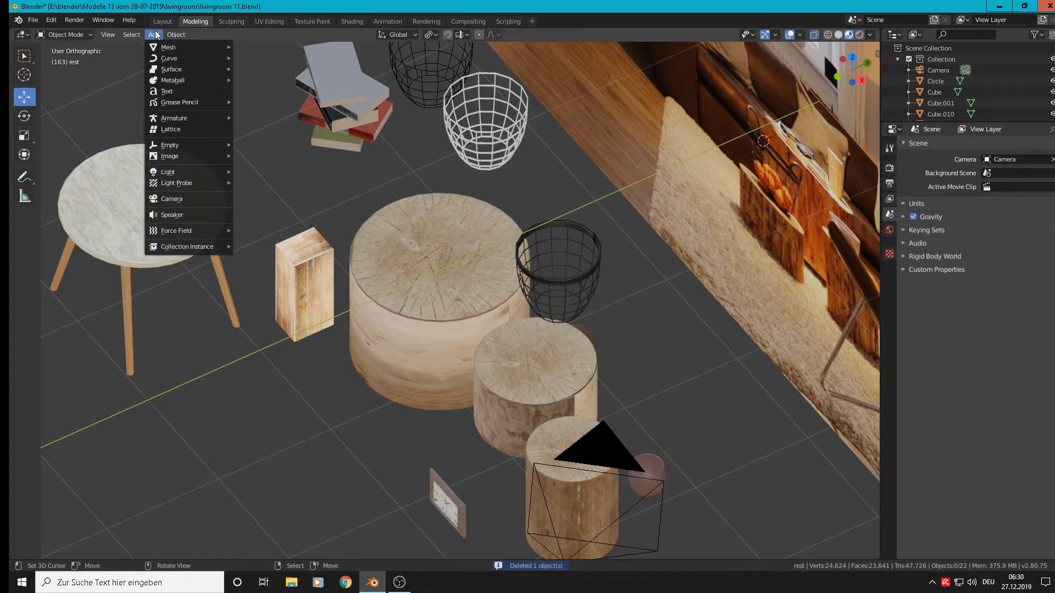
mouse_move(160, 51)
click(252, 124)
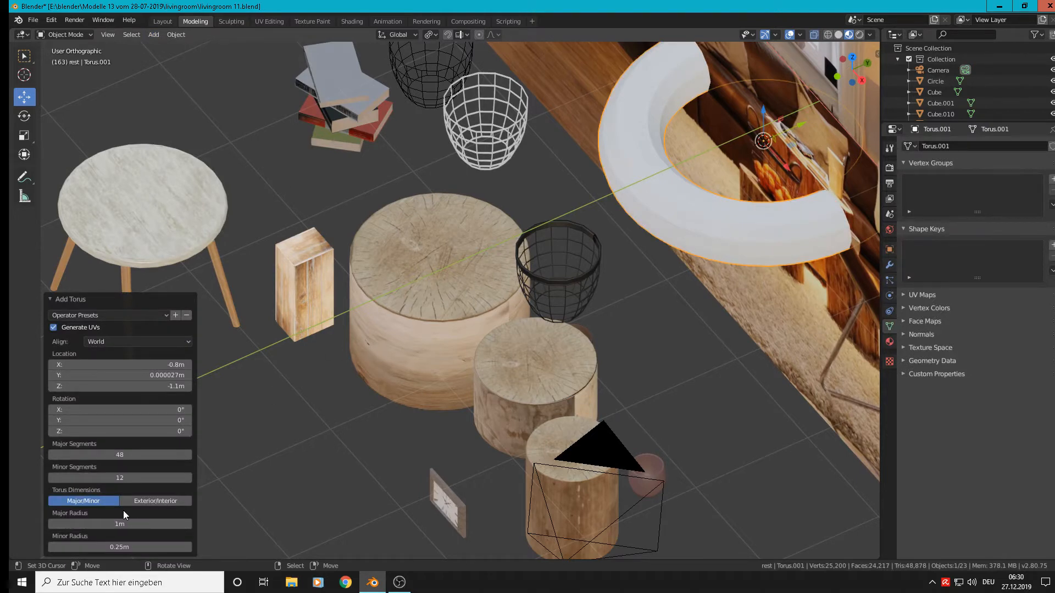
drag(120, 478, 120, 454)
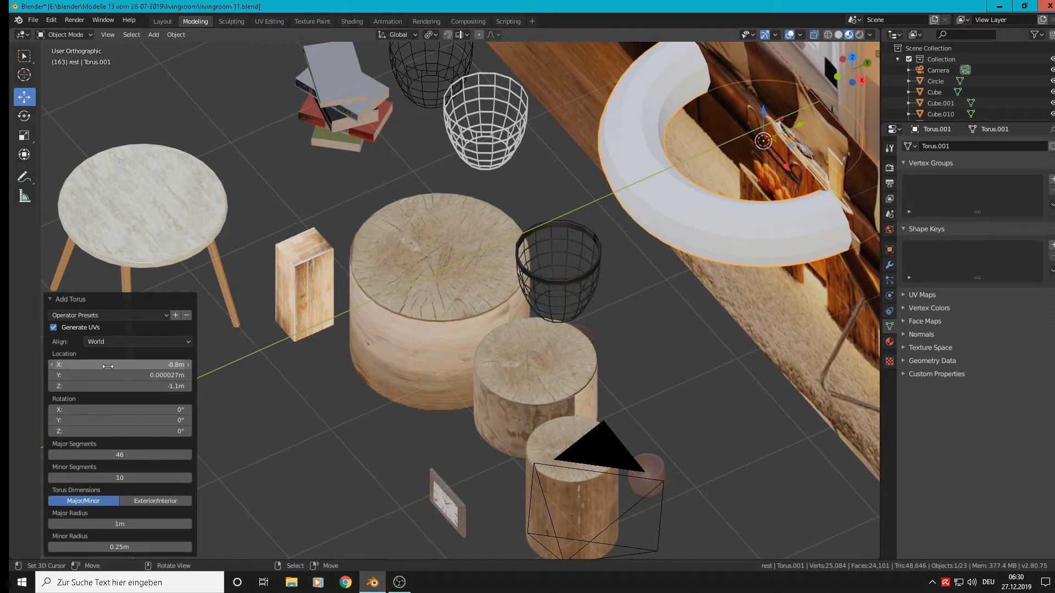
drag(108, 365, 108, 365)
click(113, 521)
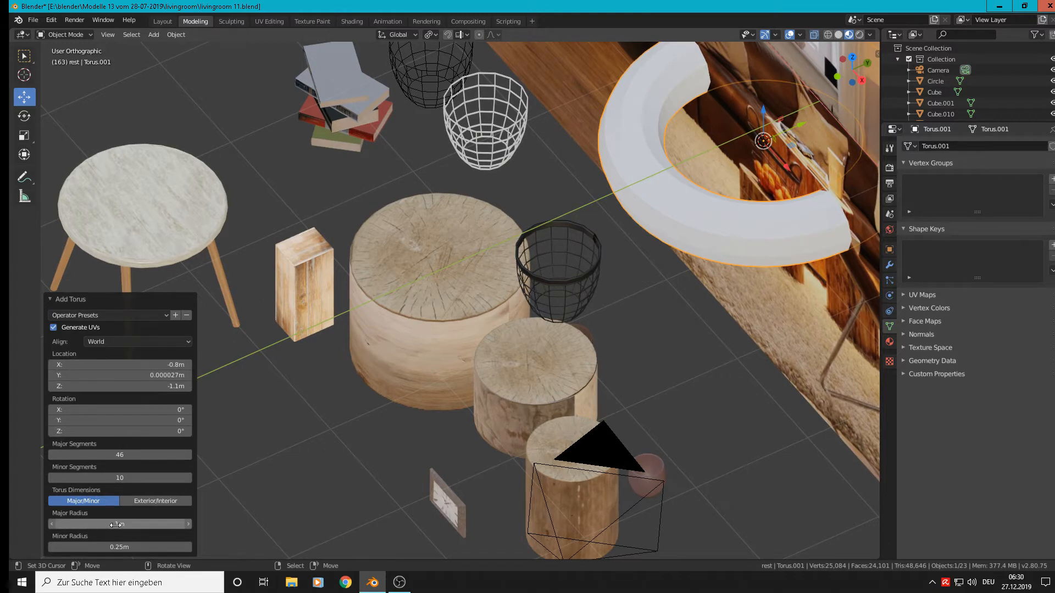
drag(113, 525, 99, 546)
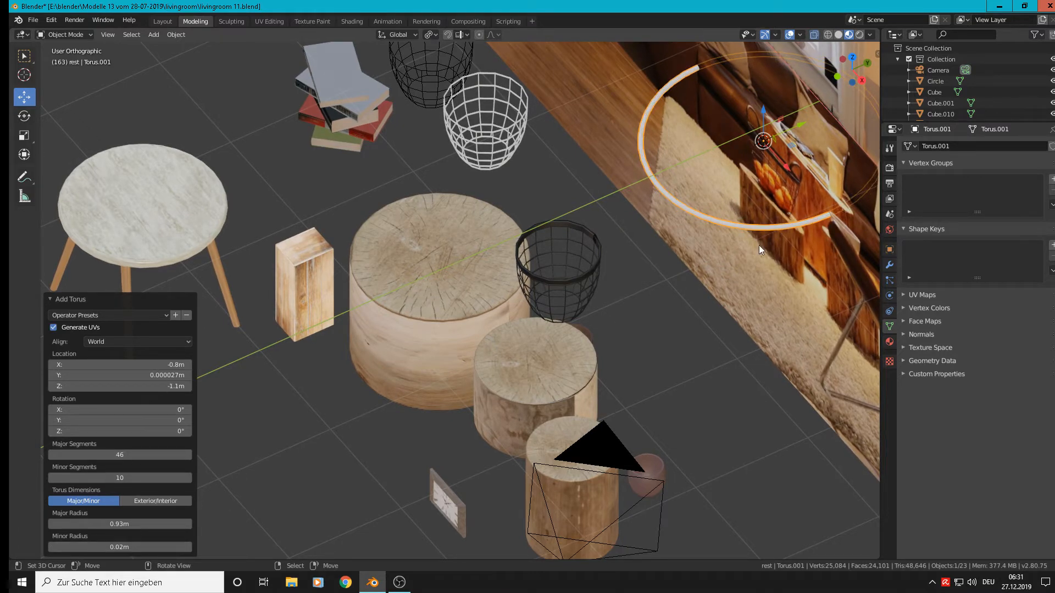
- Move the thin torus -1.84 m along Y, in front of the reference photo
shift+middle_drag(691, 293, 388, 450)
scroll(427, 367, up, 1)
middle_drag(427, 366, 431, 345)
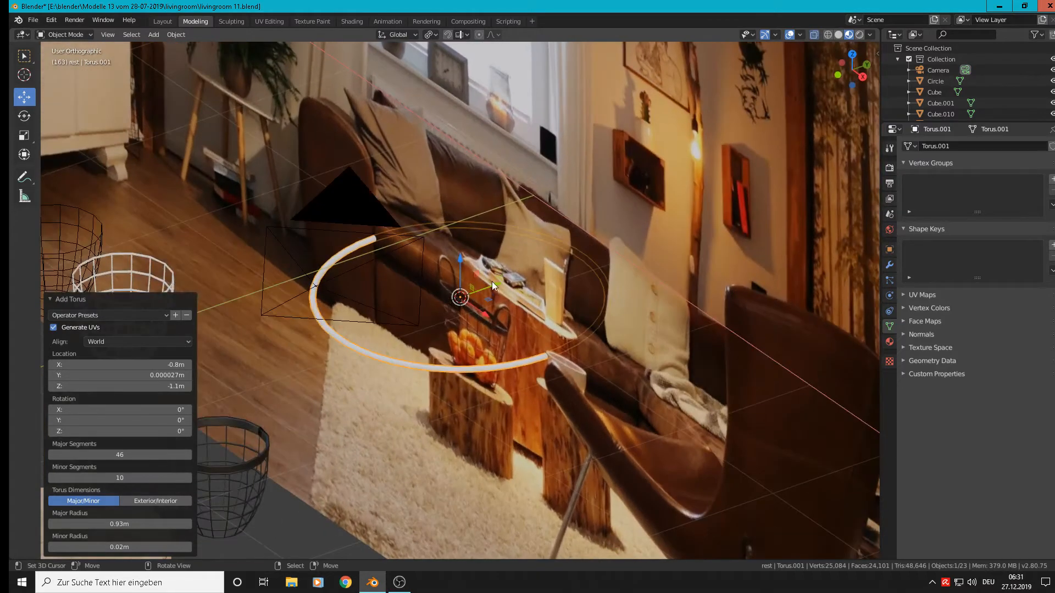
drag(492, 281, 317, 434)
shift+middle_drag(317, 434, 734, 256)
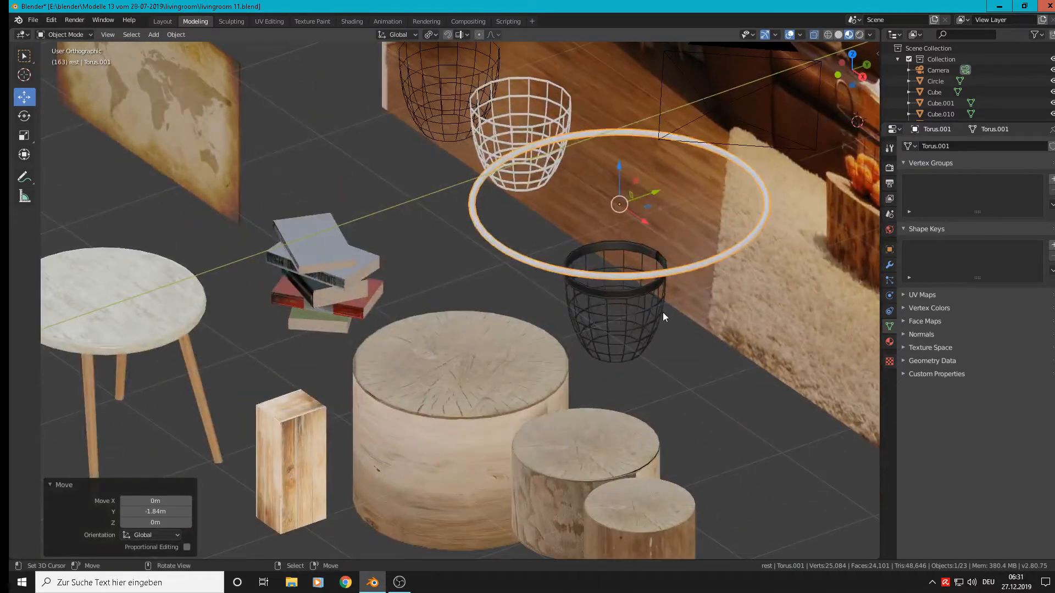
- Rotate the torus 90° about the X axis so it stands upright
scroll(662, 312, up, 2)
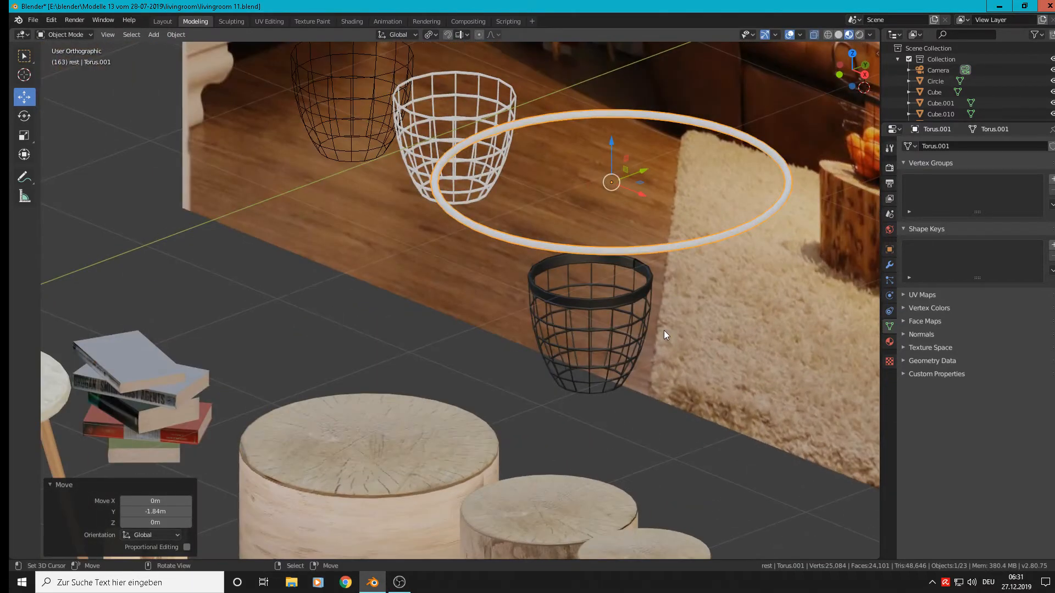
text(rx90)
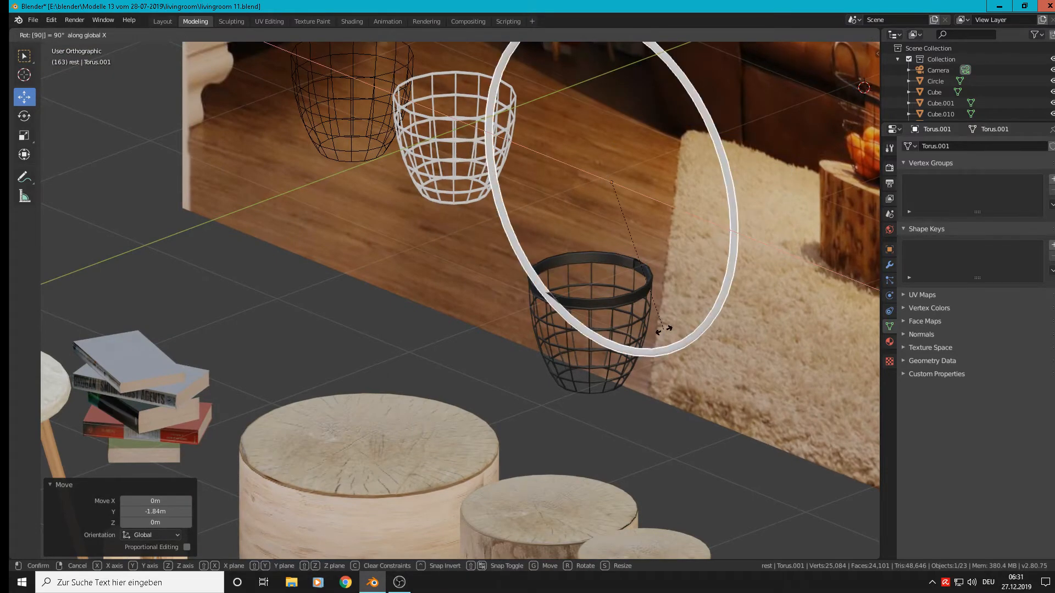
key(Return)
scroll(722, 301, down, 2)
- Scale the upright torus down uniformly to 0.177
shift+middle_drag(737, 355, 602, 417)
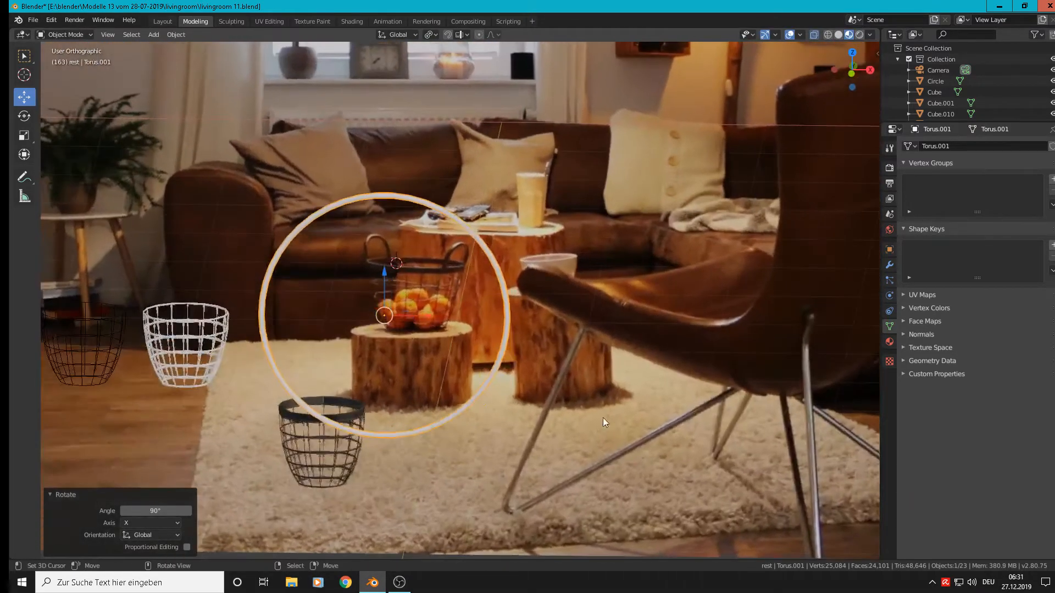
key(x)
key(s)
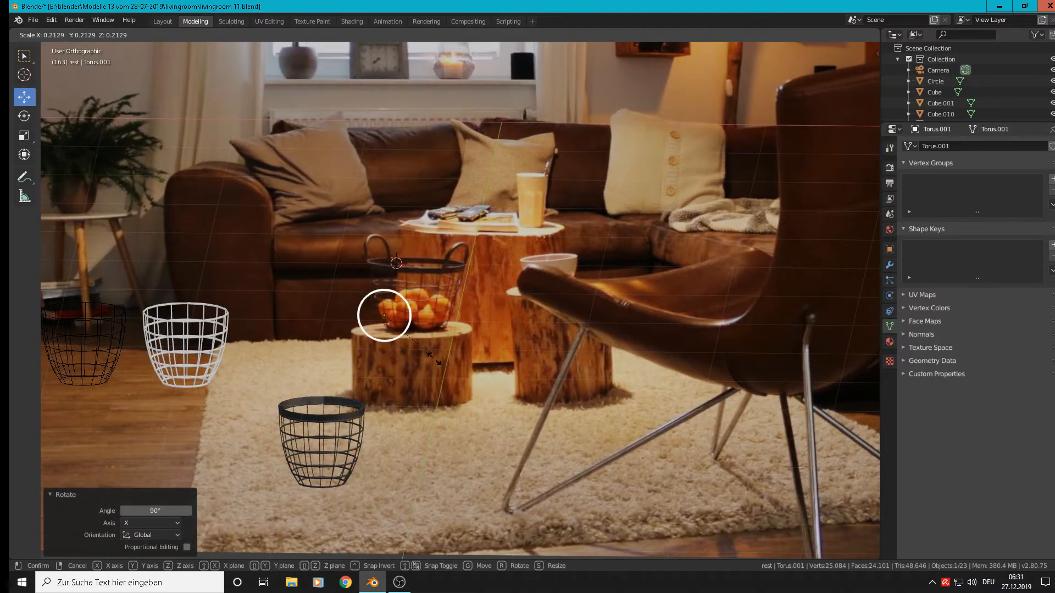
click(425, 352)
- Delete the vertices of the torus's lower half, leaving a half-ring arch for the handle
scroll(378, 292, up, 3)
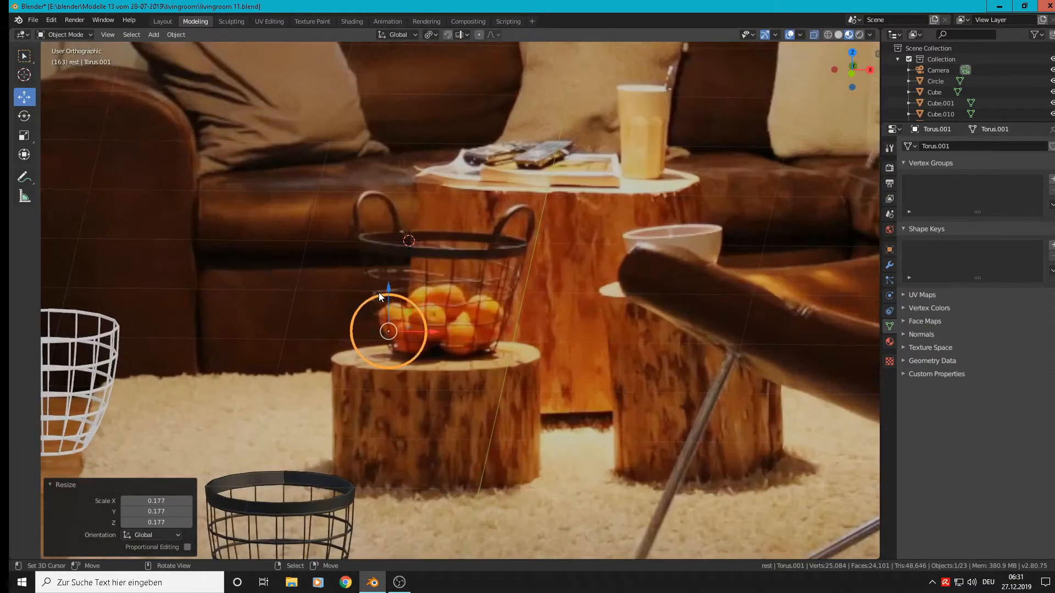
scroll(379, 296, up, 2)
key(Tab)
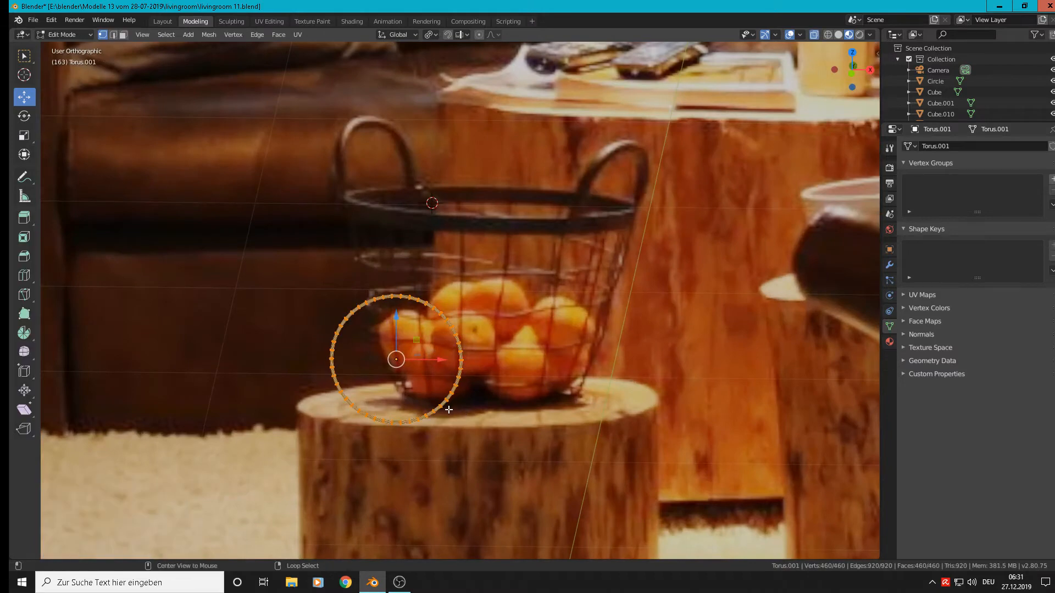
key(alt+a)
drag(513, 448, 284, 364)
key(x)
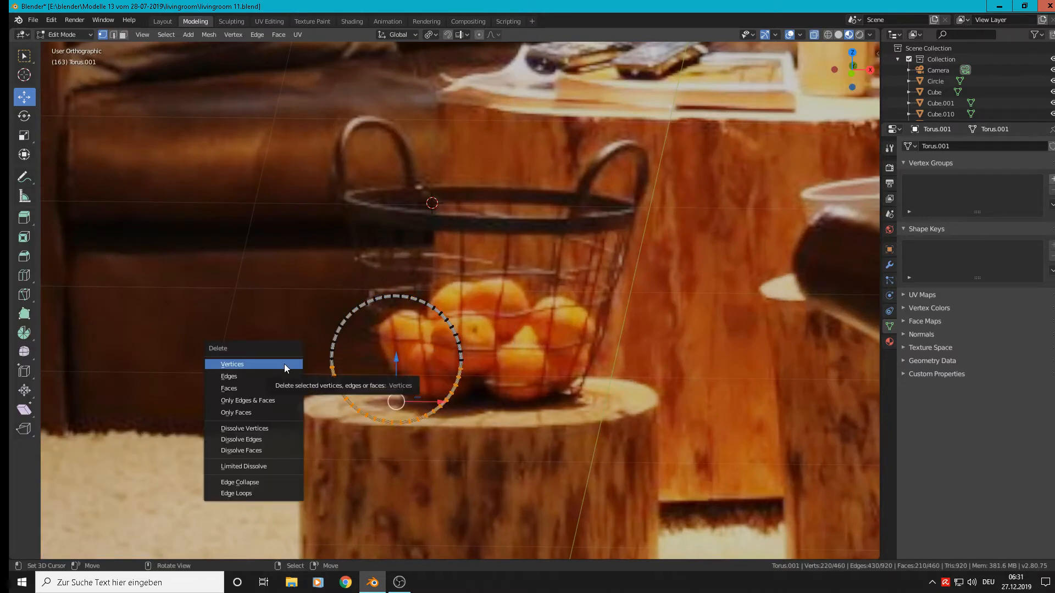
click(284, 364)
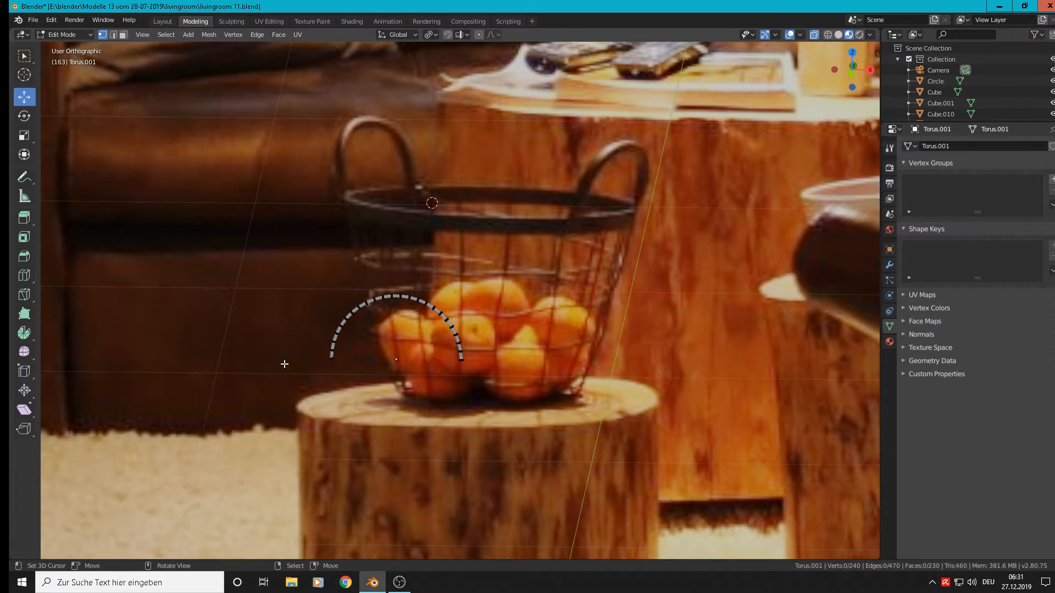
scroll(374, 354, up, 3)
scroll(373, 354, down, 3)
scroll(482, 345, up, 2)
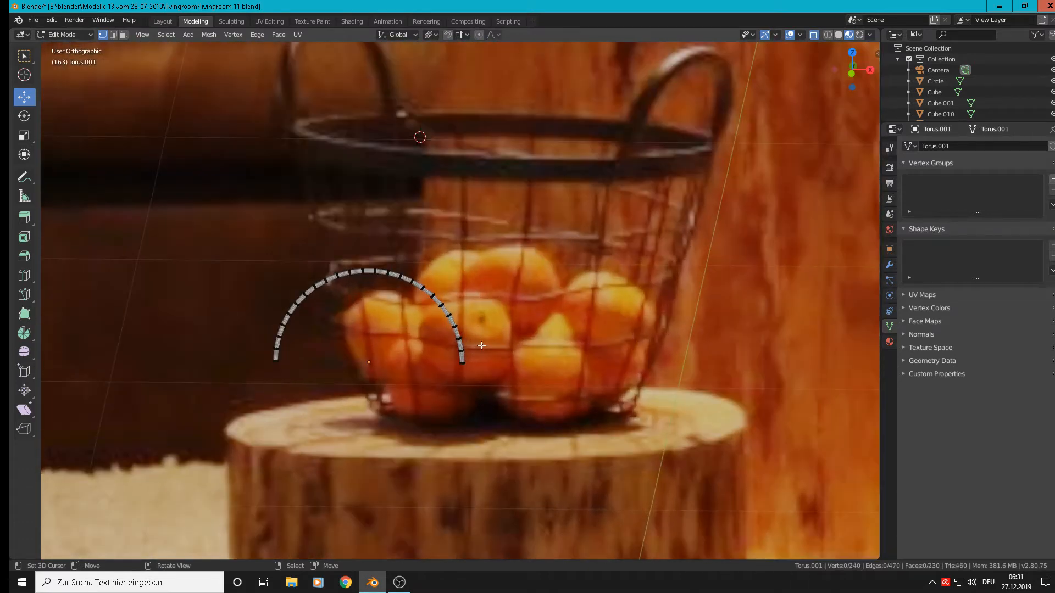
shift+middle_drag(482, 346, 559, 317)
scroll(507, 261, up, 2)
scroll(506, 261, down, 1)
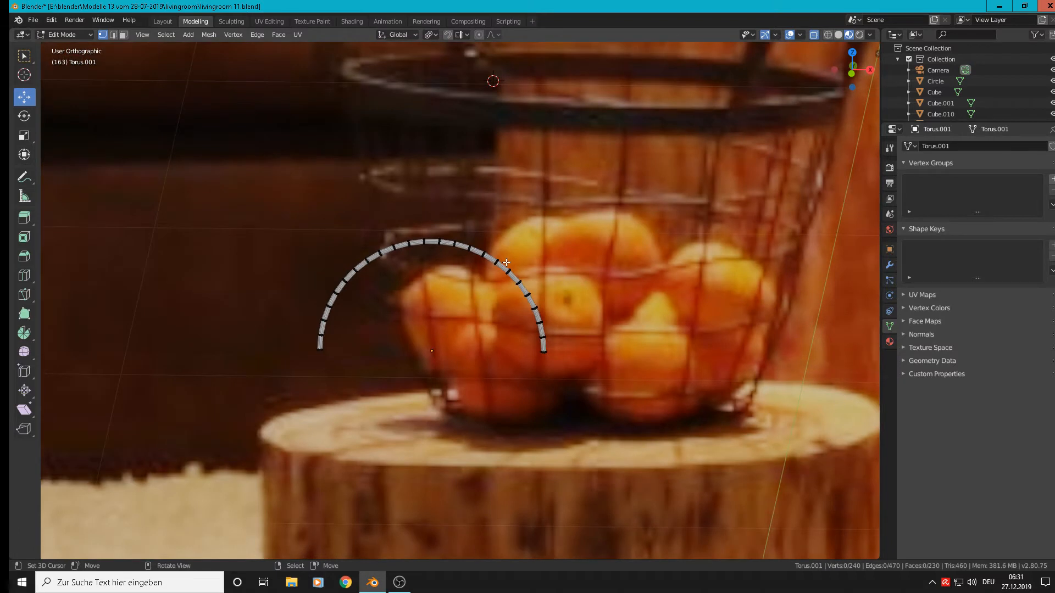
- Add a Solidify modifier to the half-ring handle and set its thickness to 0.07 m
key(Tab)
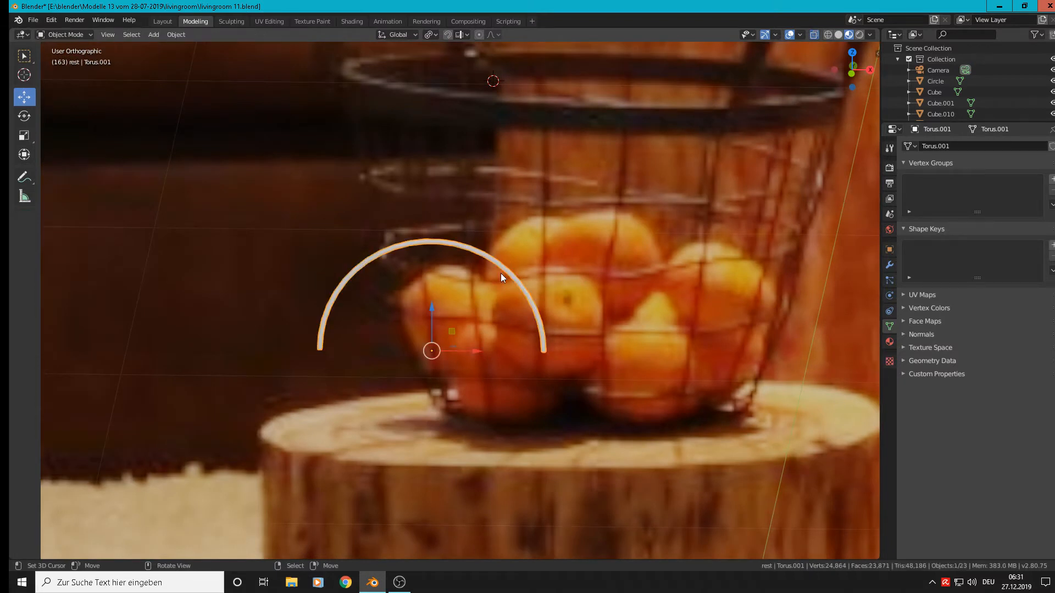
click(891, 265)
click(952, 145)
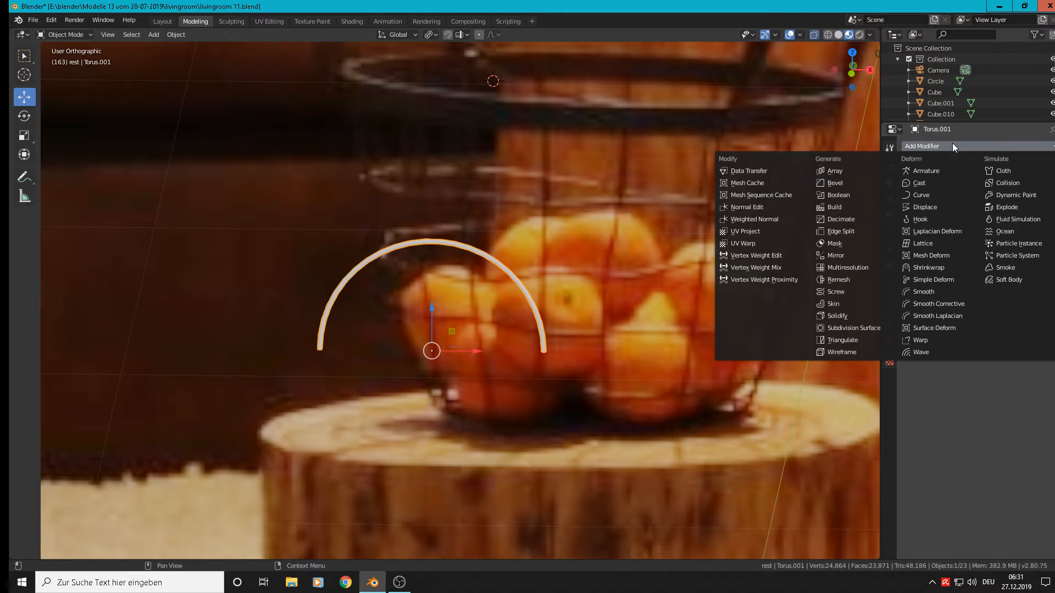
click(864, 317)
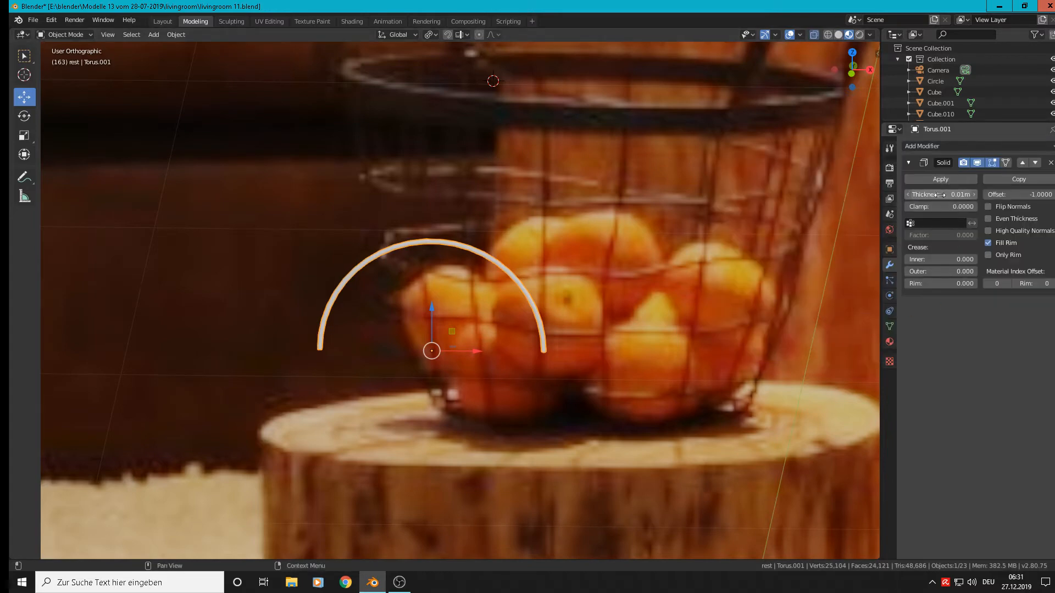
mouse_move(941, 194)
mouse_down()
mouse_move(964, 195)
mouse_move(951, 194)
mouse_up()
- Scale the handle arch to 0.867 along Z to flatten it
scroll(567, 328, down, 3)
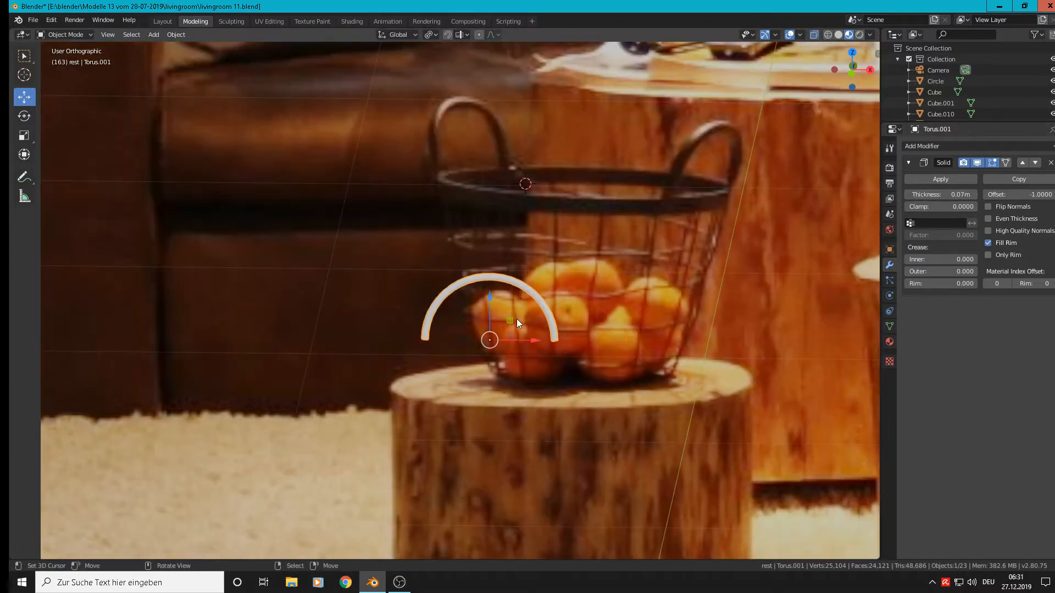
key(s)
key(z)
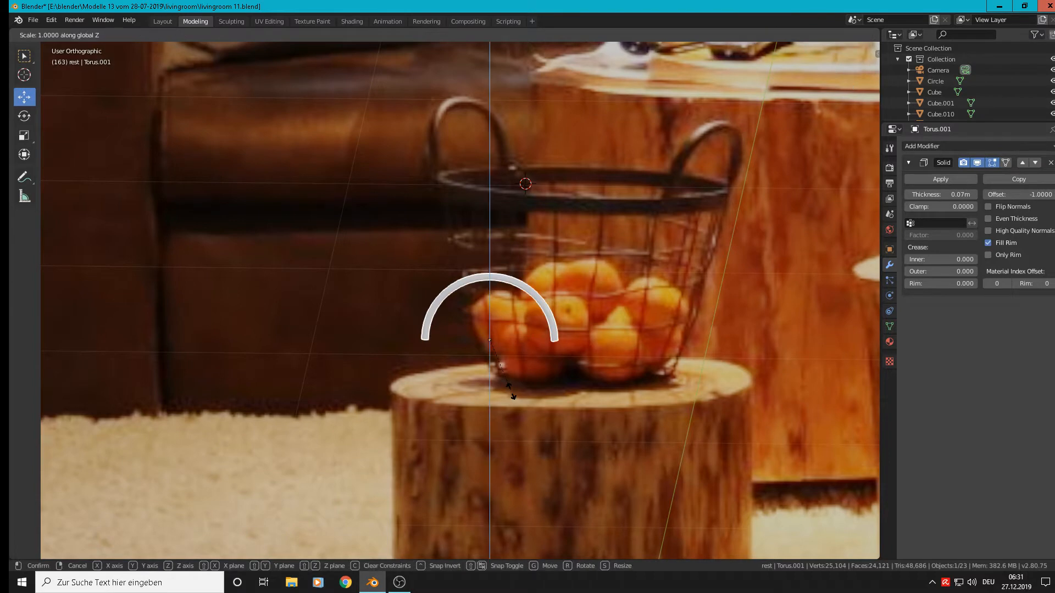
click(506, 385)
- Move the handle -0.427 m along X, and lower it by about 0.737 m onto the black basket's rim
scroll(506, 385, down, 5)
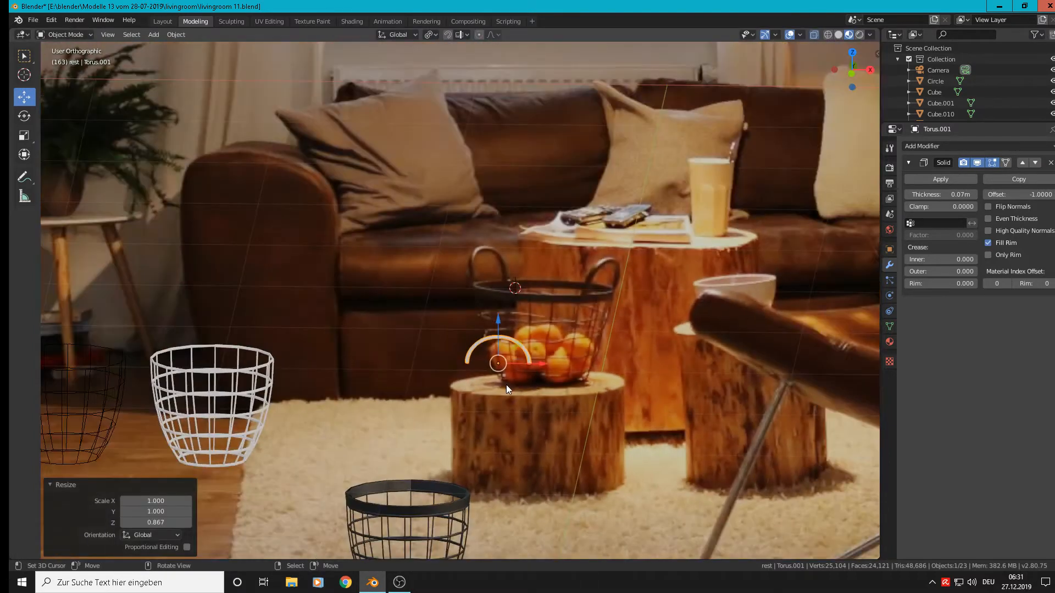
shift+middle_drag(506, 385, 671, 246)
key(g)
key(x)
click(593, 246)
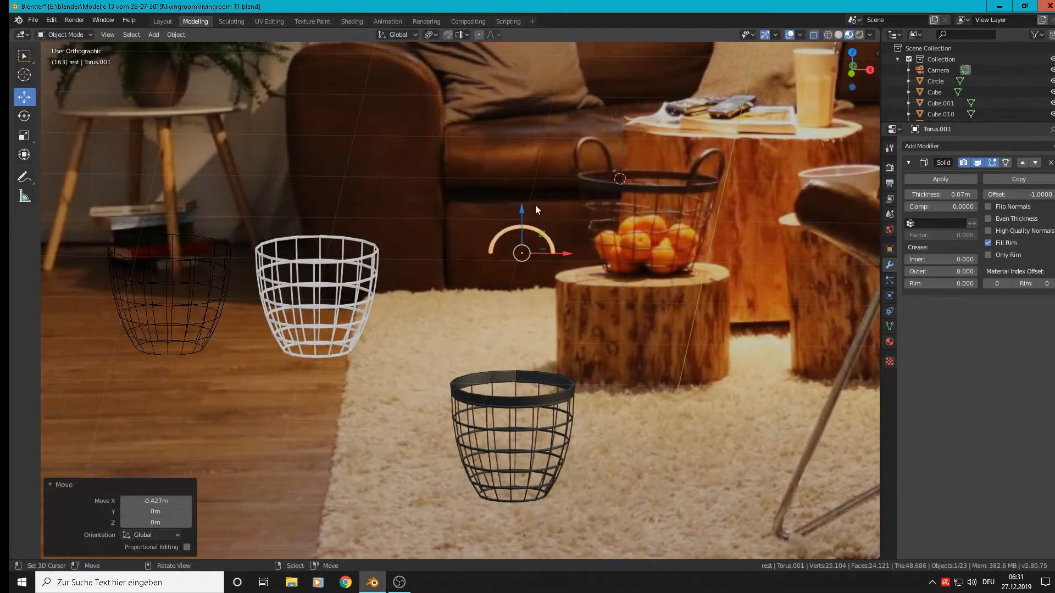
key(g)
click(499, 363)
- Raise the handle 0.0427 m along Z above the black basket's rim
scroll(624, 480, up, 1)
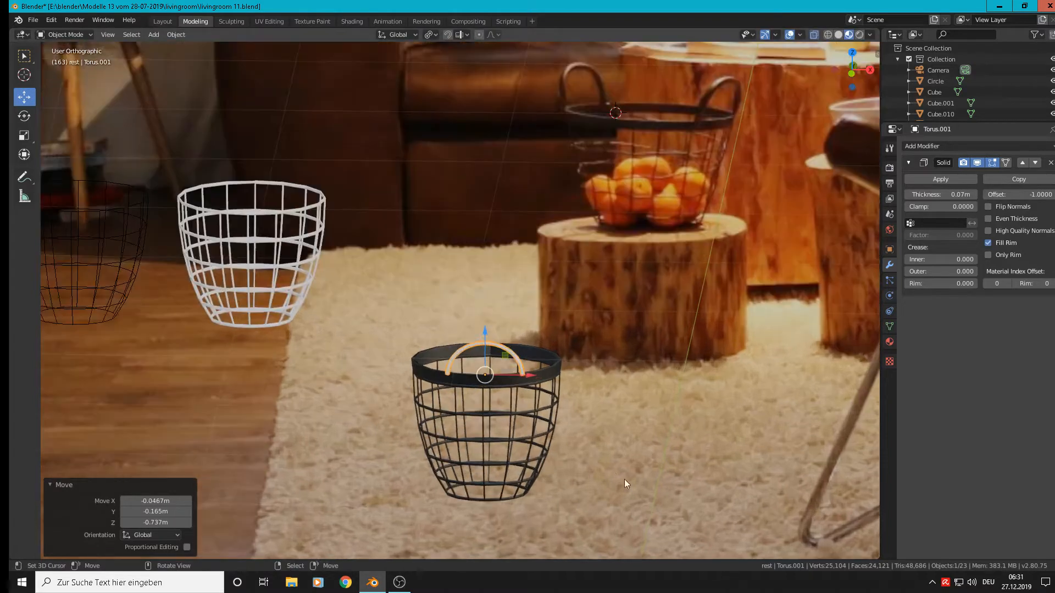
shift+middle_drag(582, 448, 632, 398)
scroll(575, 361, up, 2)
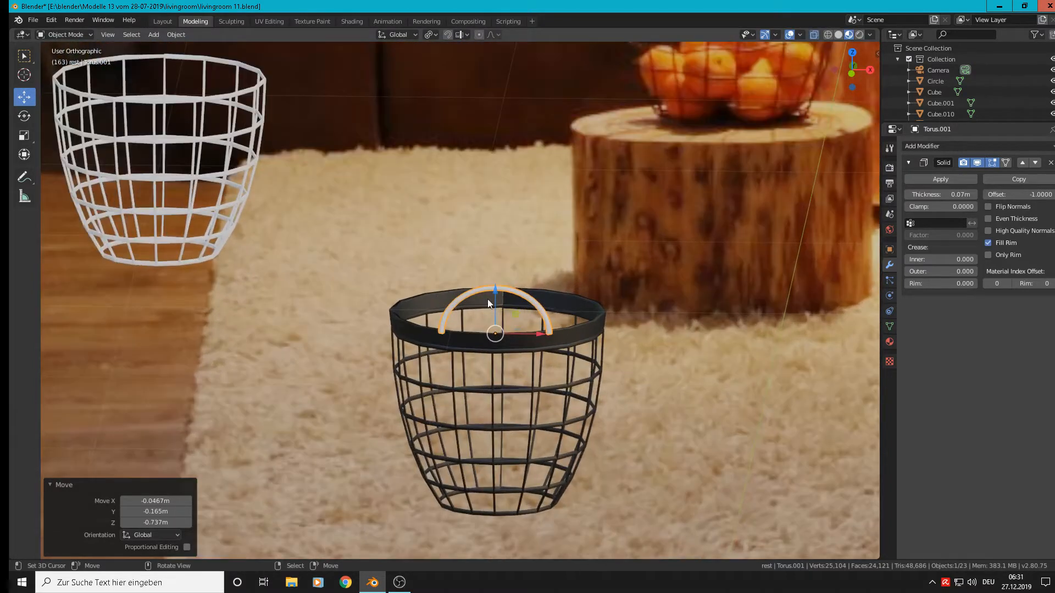
key(g)
click(497, 273)
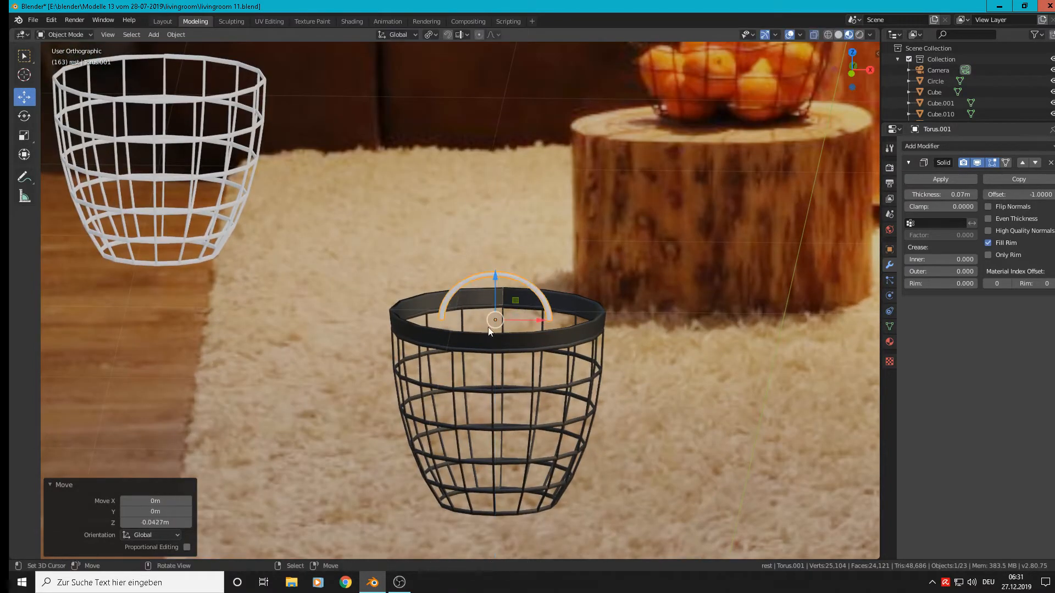
- Scale the handle to 0.918 along X and 0.941 along Z to fit the basket's proportions
scroll(672, 357, down, 2)
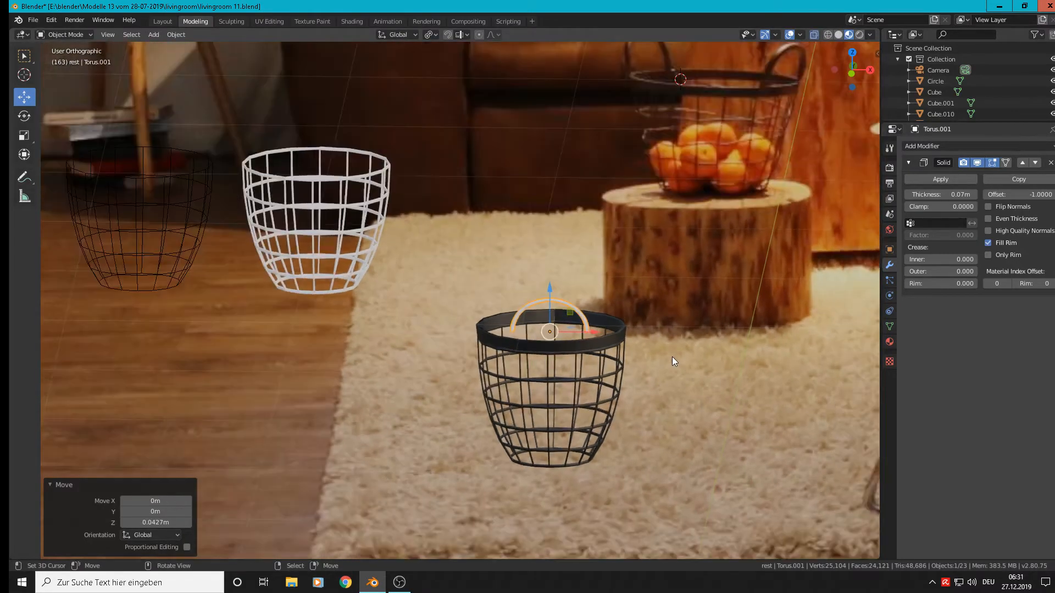
key(s)
key(x)
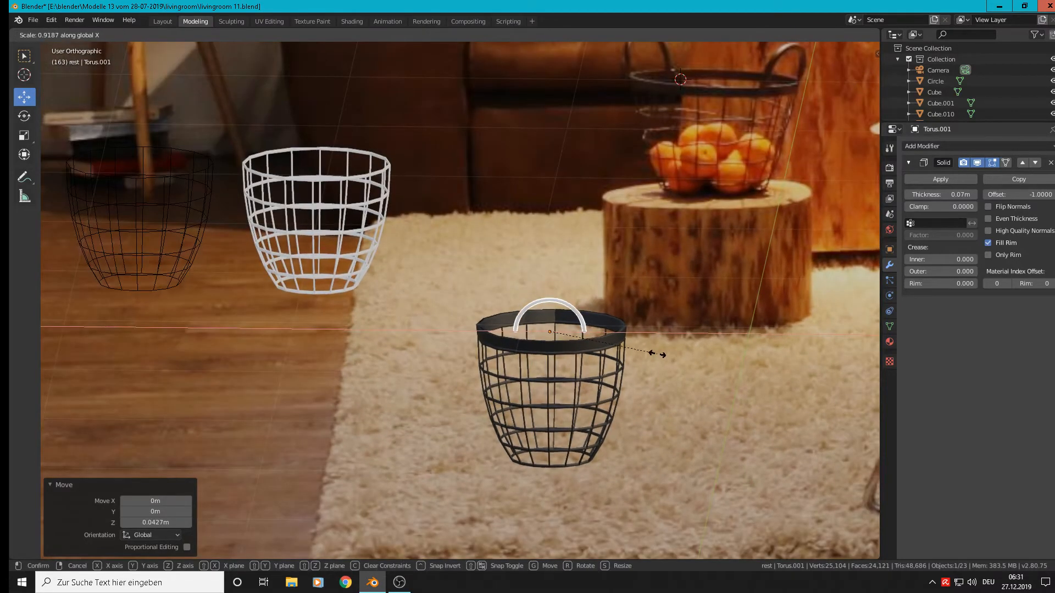
click(657, 354)
key(s)
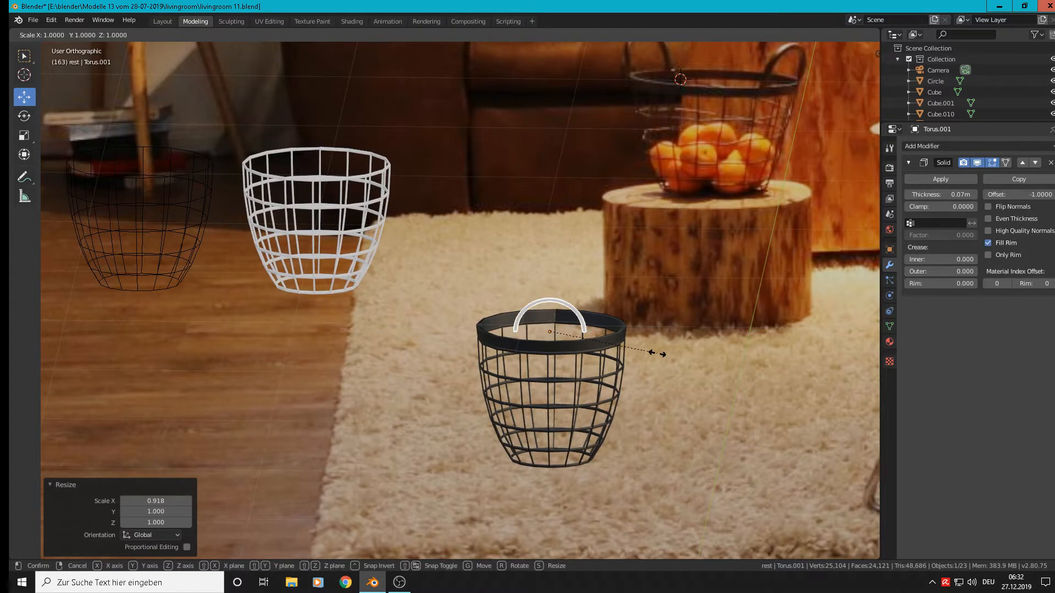
key(z)
click(651, 350)
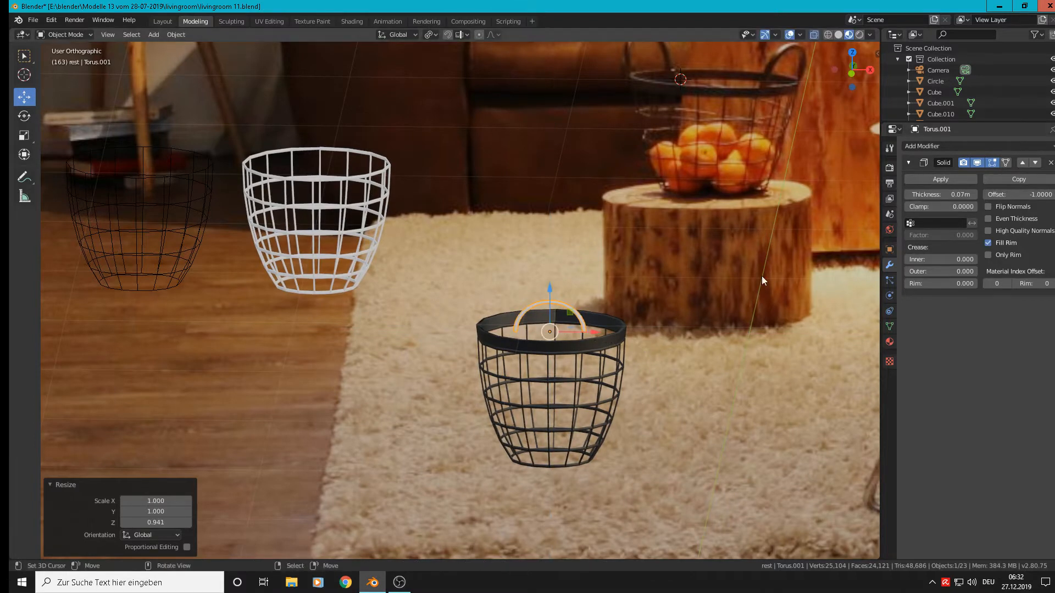
- Apply the handle's Solidify modifier and extrude the edge loops at both ends 0.0558 m straight down
scroll(631, 327, up, 3)
click(941, 179)
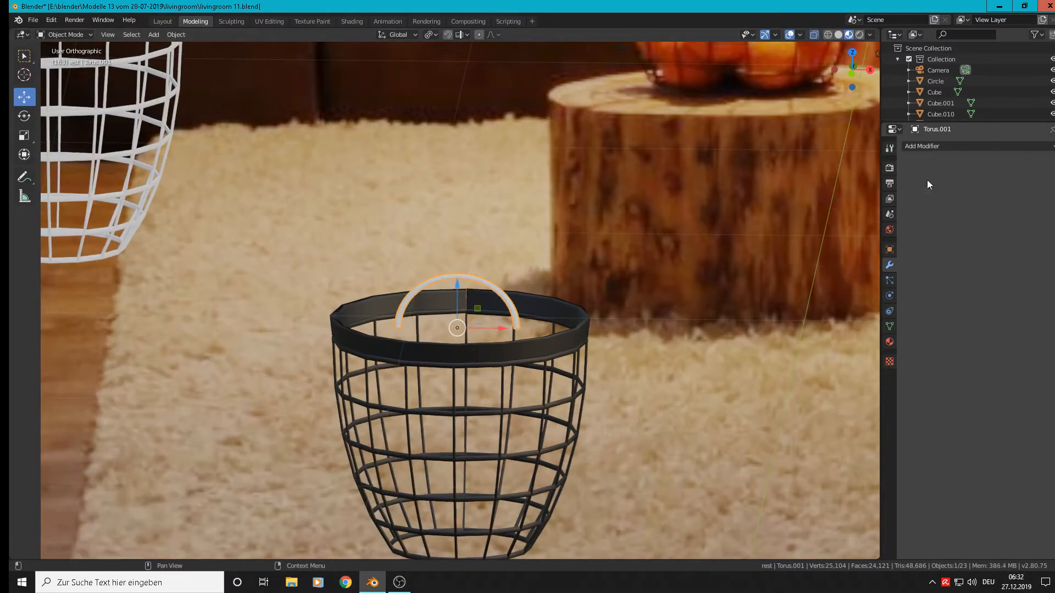
key(Tab)
scroll(375, 325, up, 5)
key(1)
scroll(659, 349, up, 2)
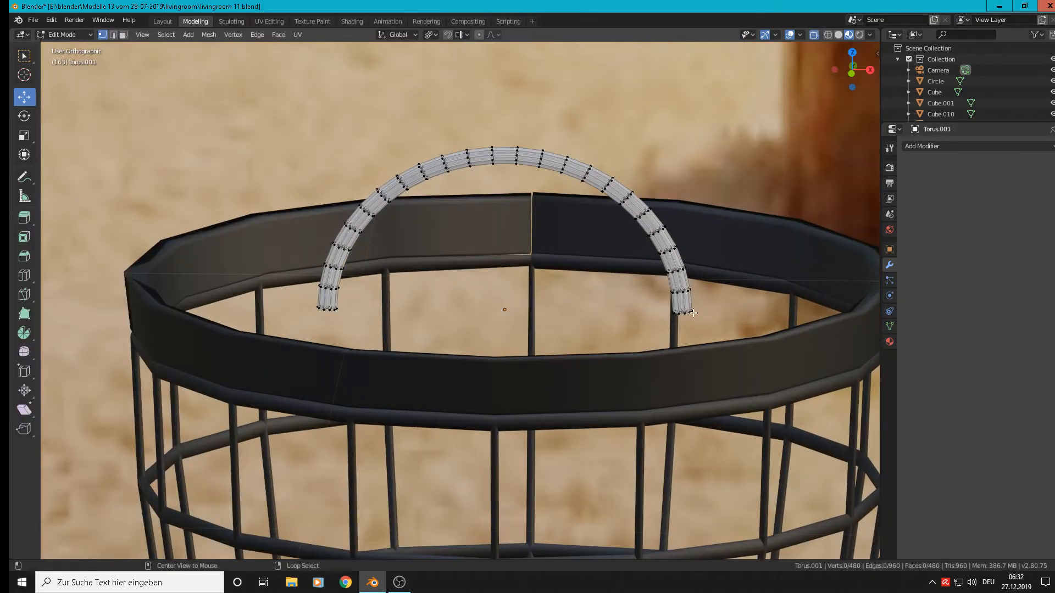
alt+click(682, 313)
alt+shift+click(328, 308)
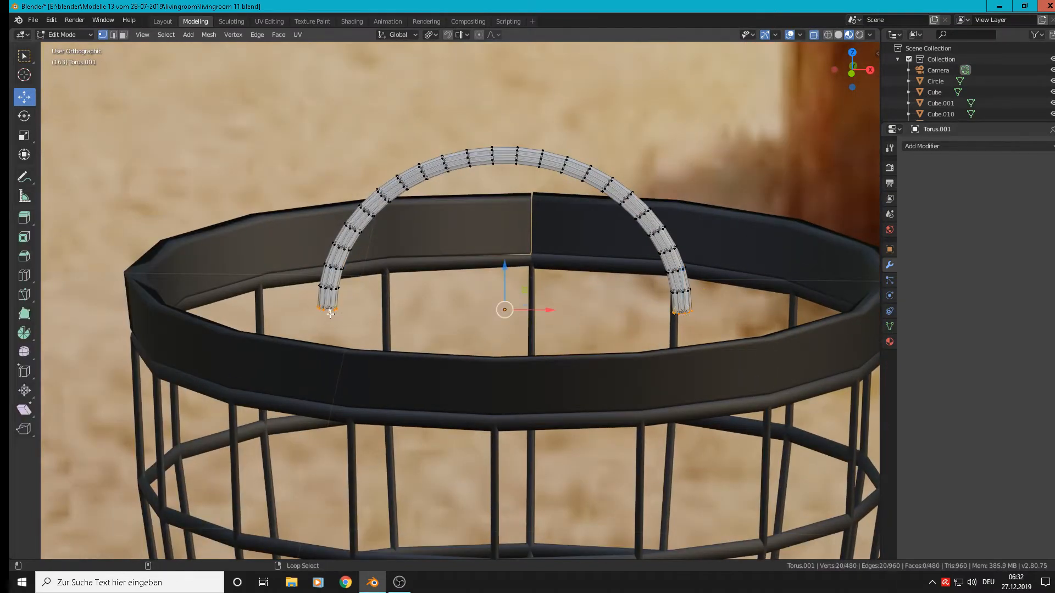
key(e)
right_click(492, 318)
drag(503, 264, 498, 332)
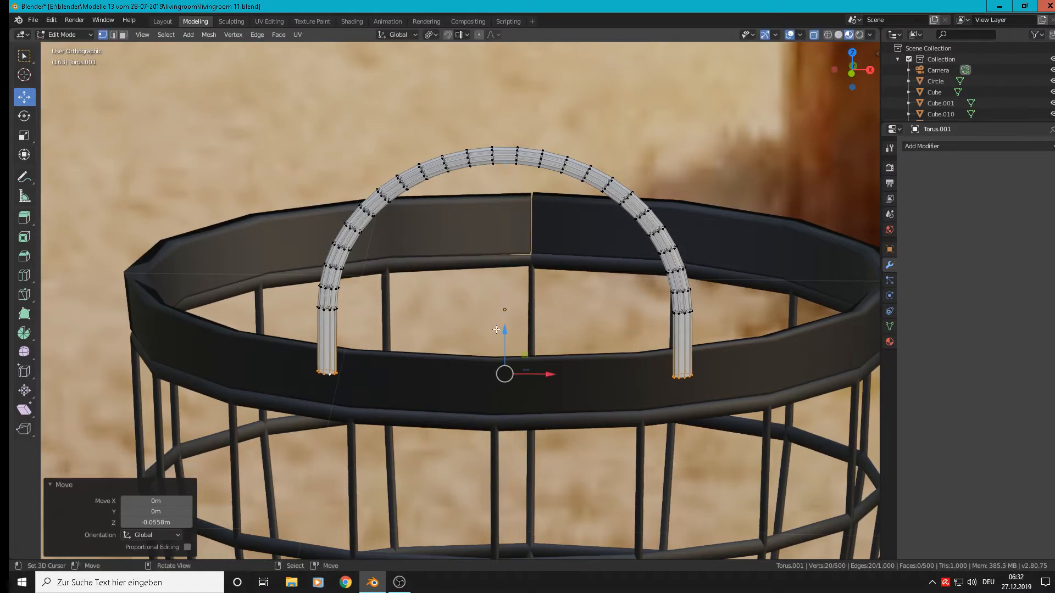
key(Tab)
- Assign the existing black plastic material to the handle
scroll(522, 346, down, 3)
scroll(545, 358, down, 3)
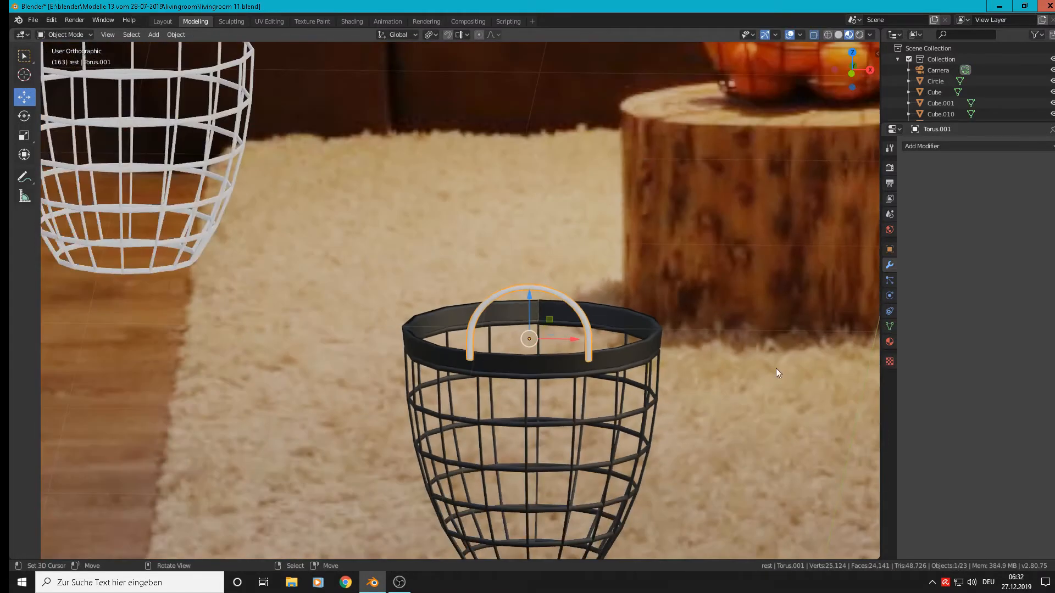
click(889, 343)
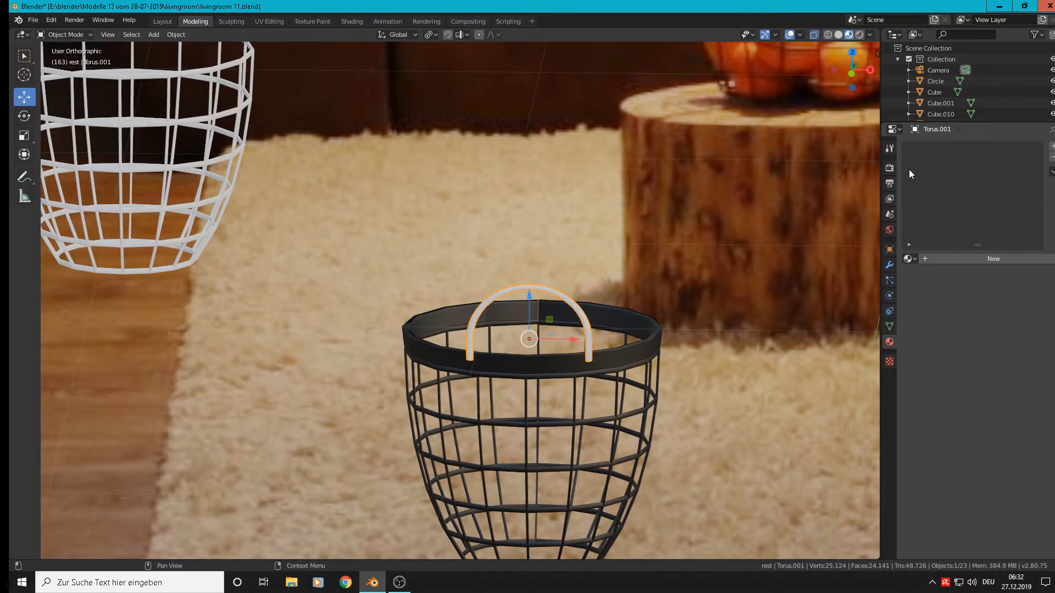
click(910, 259)
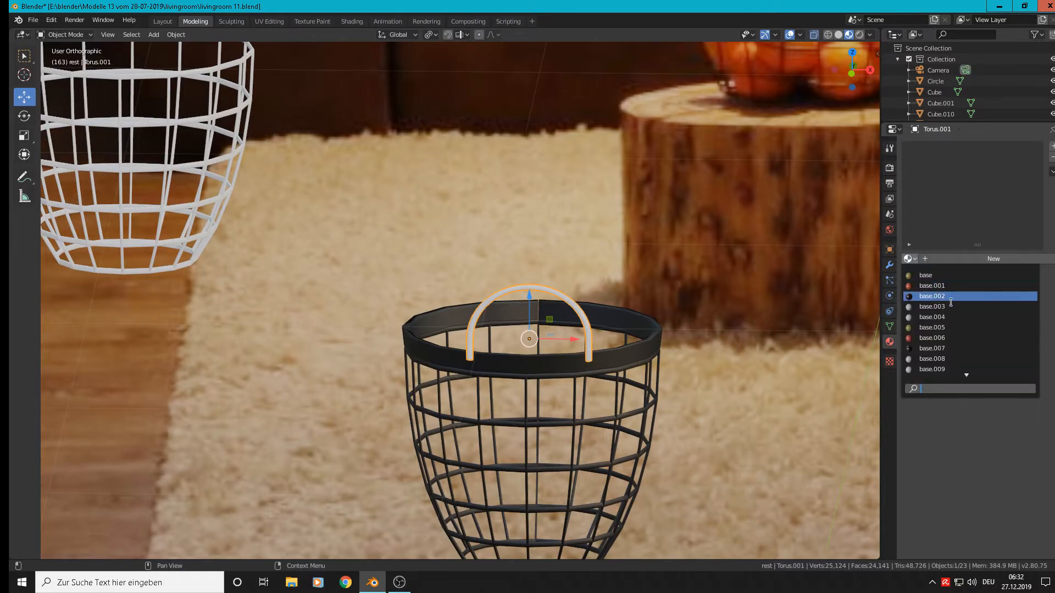
text(bl)
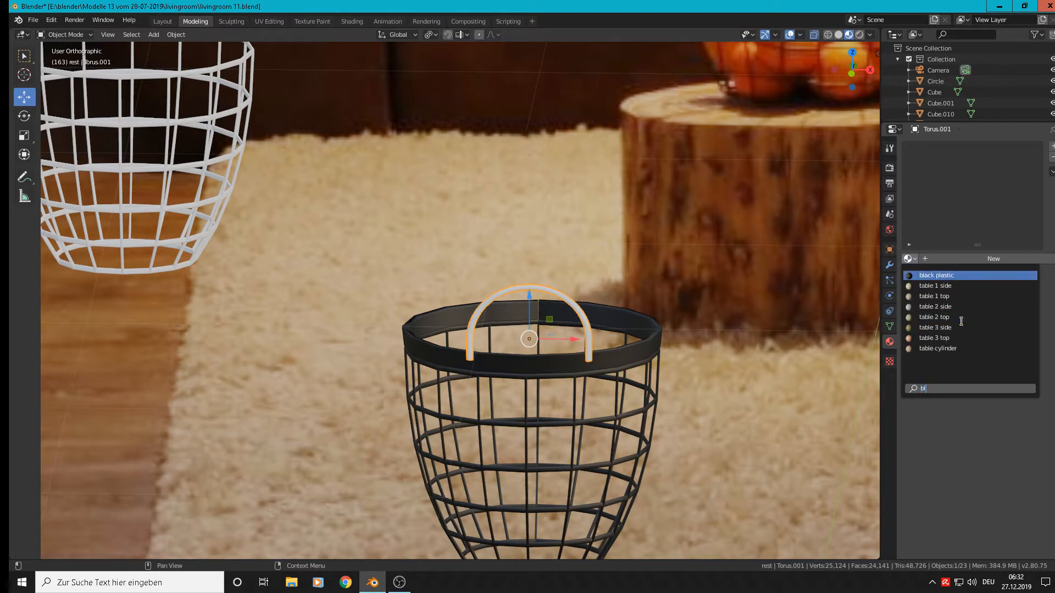
click(946, 276)
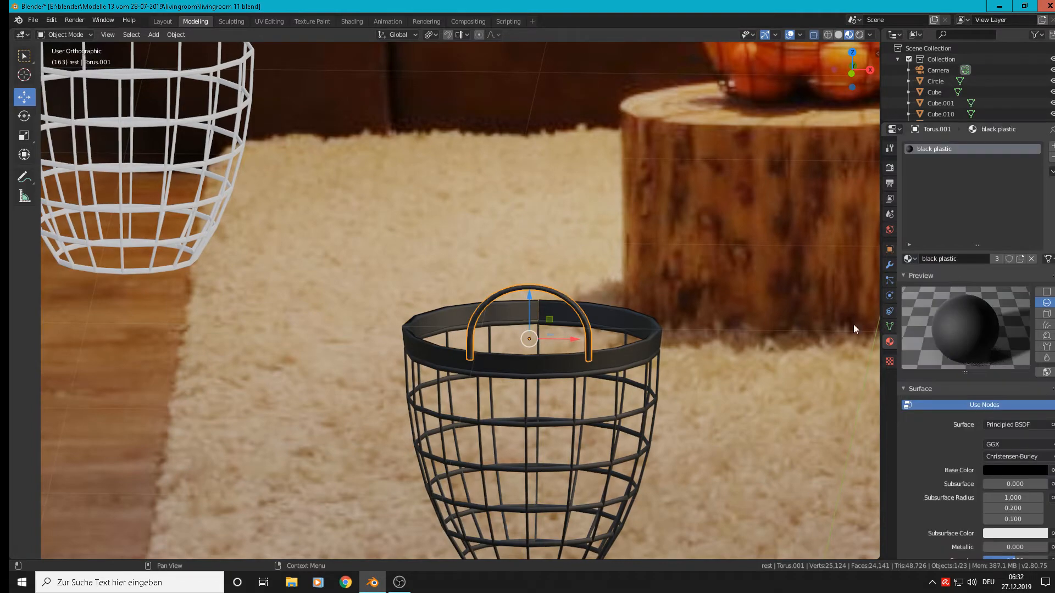
- Move the handle 0.203 m along Y to the basket's near edge and adjust its height on the rim
middle_drag(854, 328, 412, 429)
key(g)
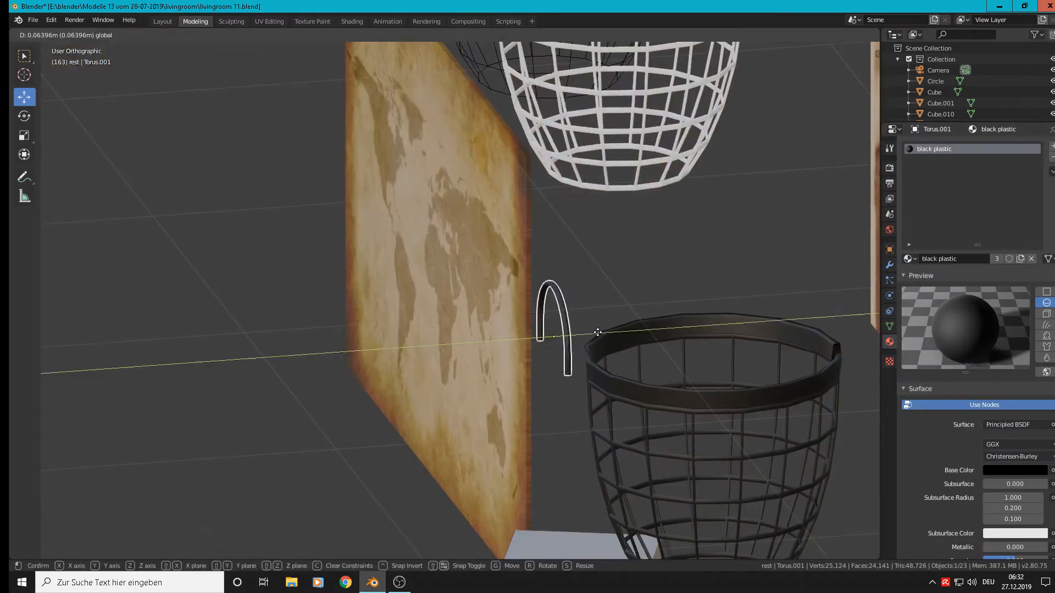
click(642, 338)
key(g)
key(z)
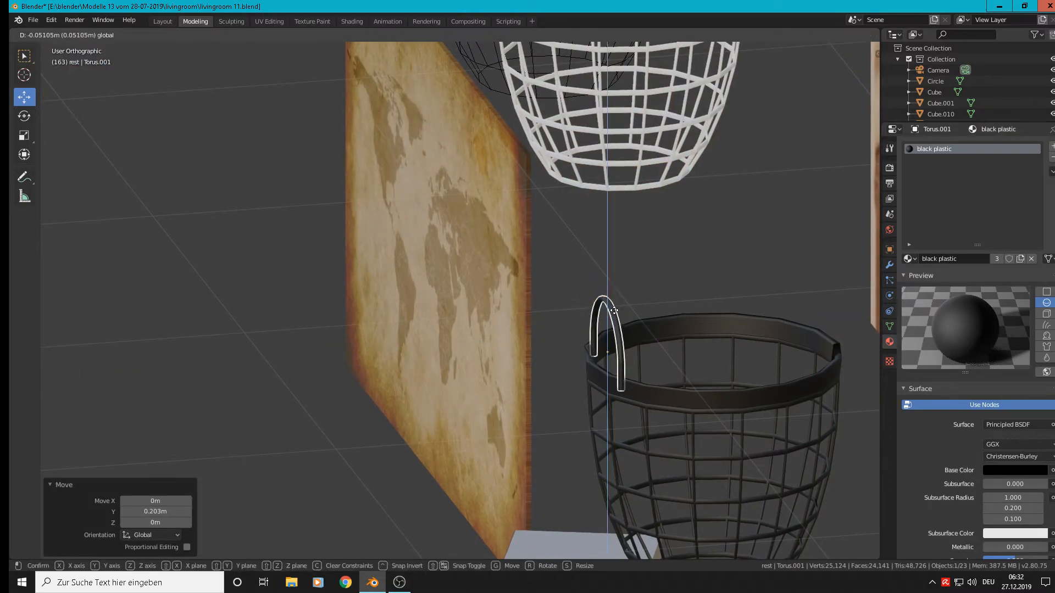
click(615, 312)
- Fine-tune the handle's position along Y and shift it -0.0166 m along X so both ends meet the rim
middle_drag(616, 312, 684, 367)
scroll(664, 363, up, 3)
drag(513, 311, 549, 345)
middle_drag(549, 345, 634, 387)
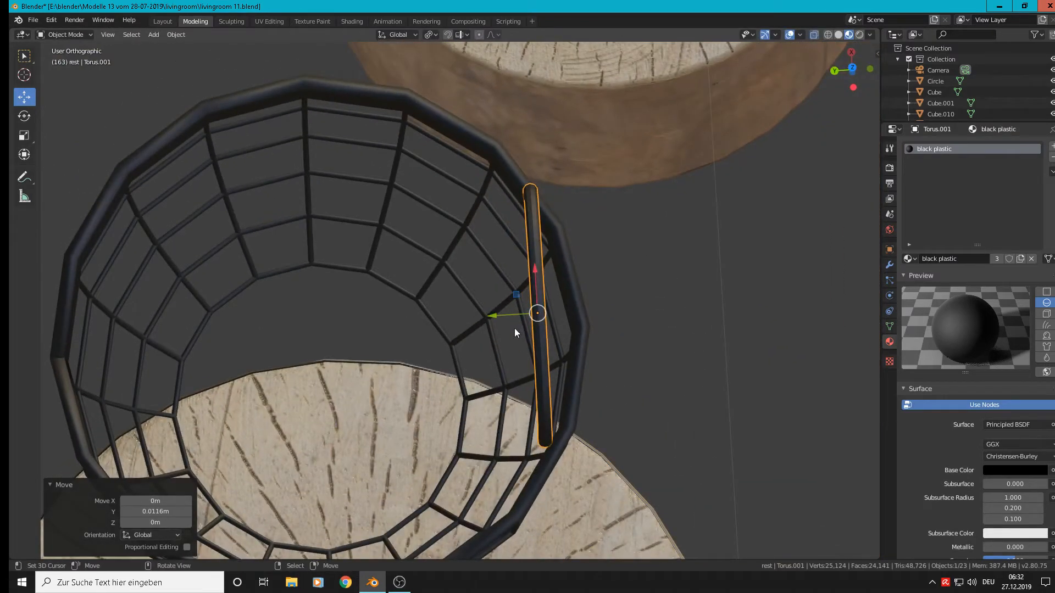
drag(513, 315, 521, 315)
drag(543, 272, 546, 285)
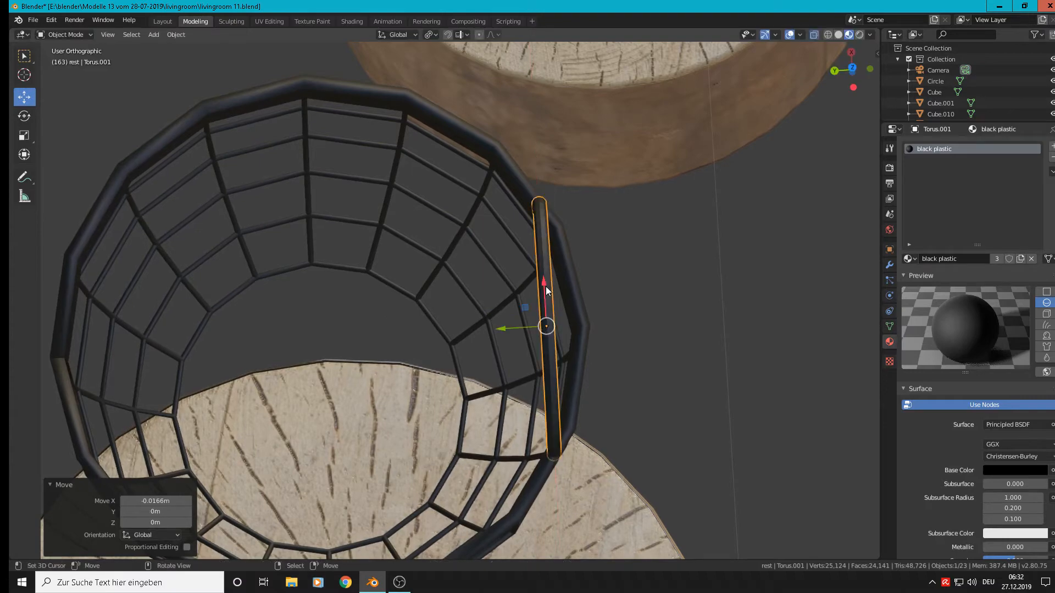
- Tilt the handle outward by -9.94° in a side view of the basket
scroll(540, 321, down, 2)
shift+middle_drag(541, 324, 630, 312)
middle_drag(628, 360, 444, 293)
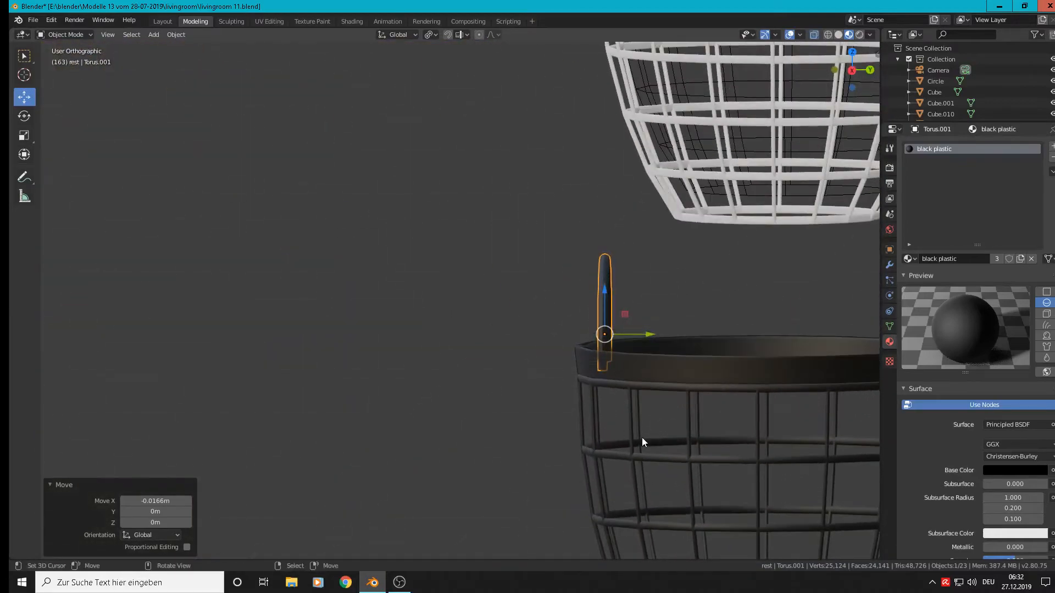
middle_drag(689, 426, 688, 425)
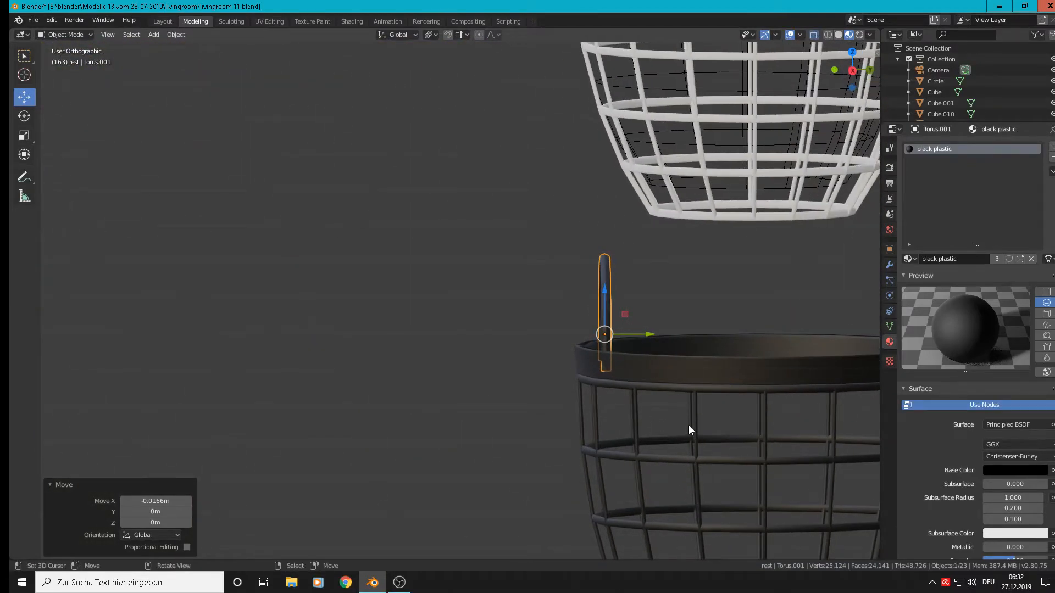
key(r)
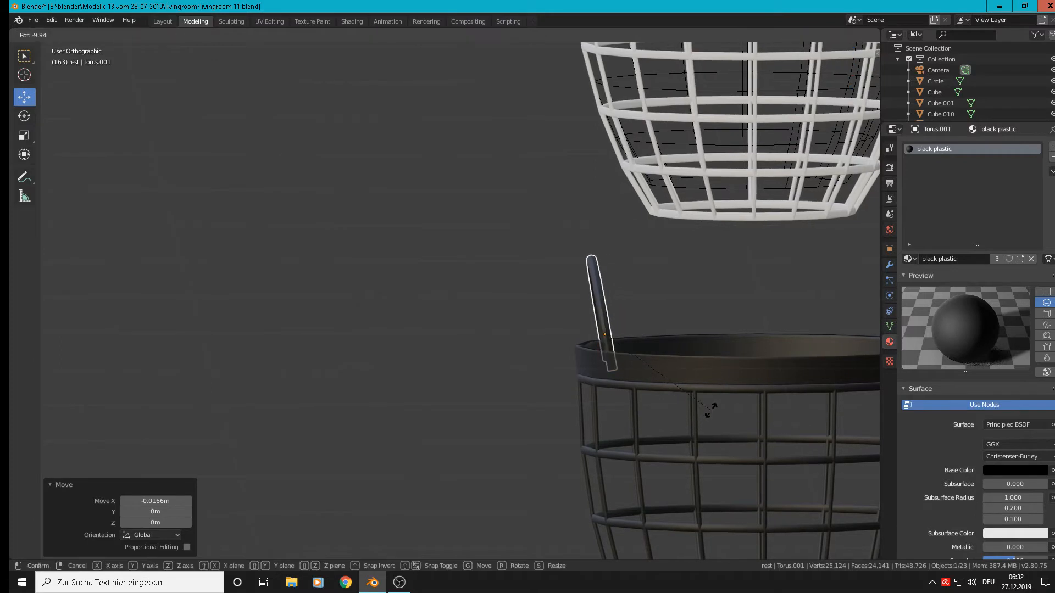
click(710, 413)
- Move the tilted handle -0.0136 m along Y to seat its ends in the rim band
middle_drag(709, 414, 463, 359)
key(g)
key(y)
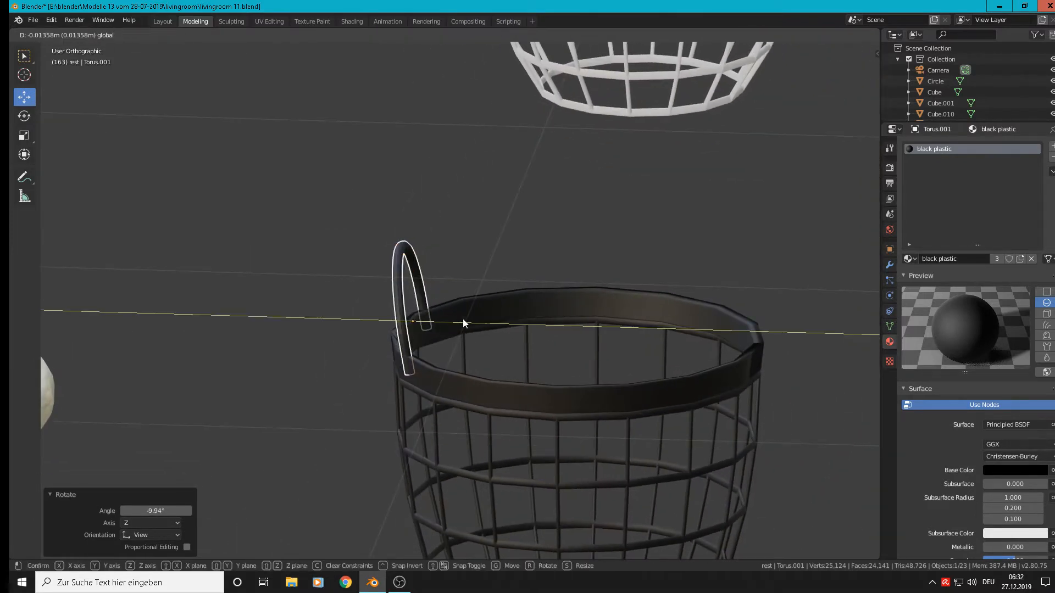
click(463, 319)
- Apply smooth shading to the handle
middle_drag(463, 318, 474, 311)
click(181, 37)
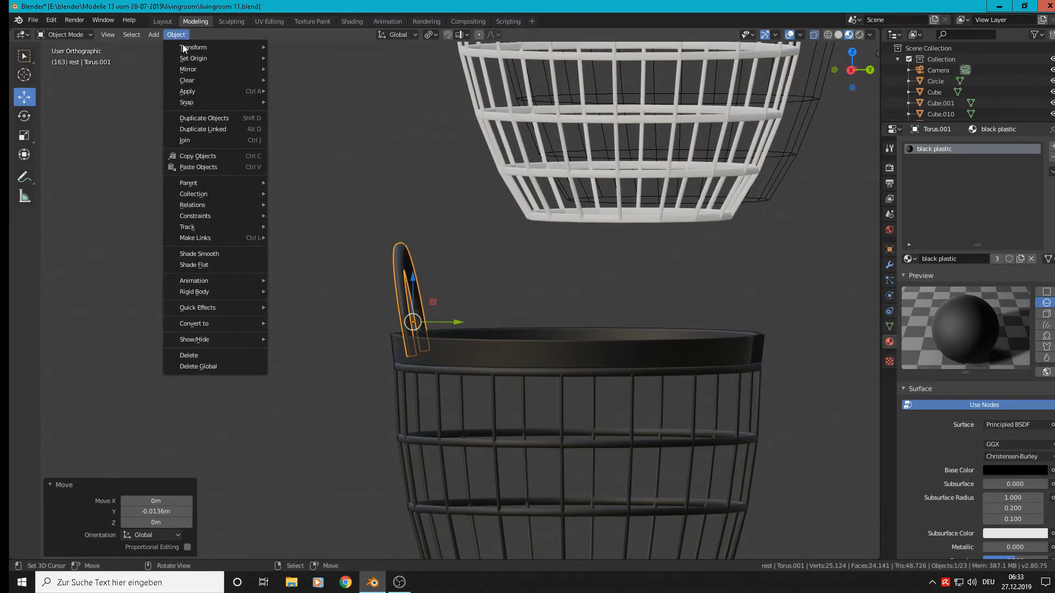
click(211, 255)
- Recalculate the normals of the whole handle mesh to the outside
scroll(515, 376, up, 6)
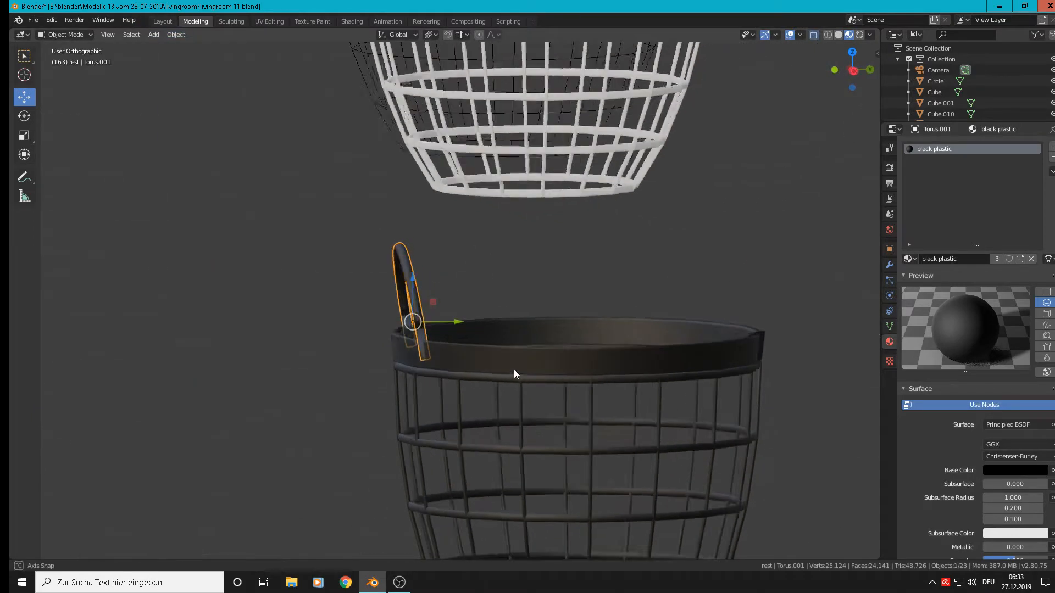
middle_drag(516, 336, 473, 322)
key(Tab)
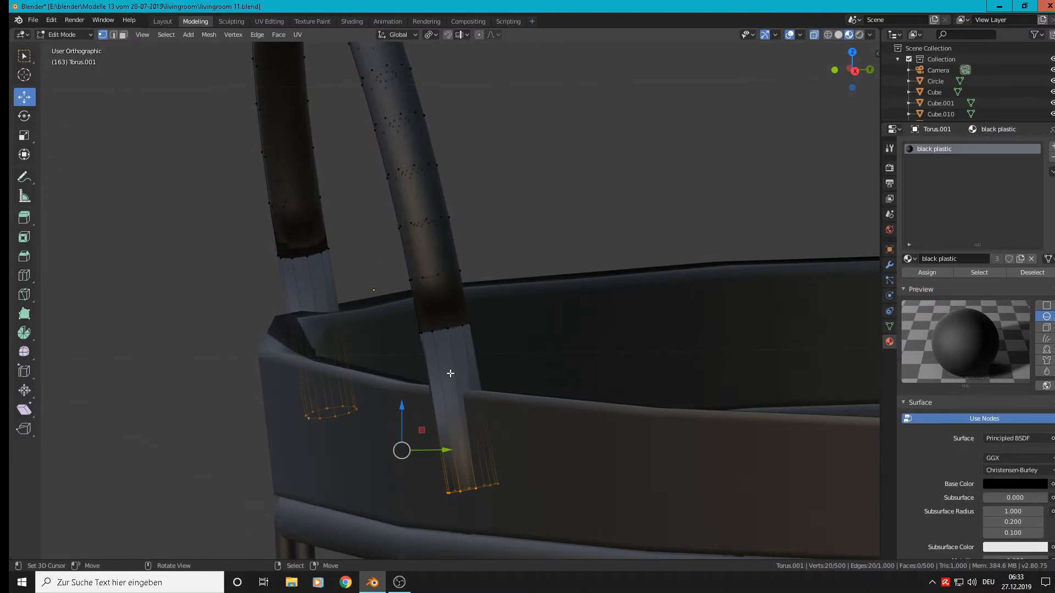
scroll(451, 374, down, 2)
key(a)
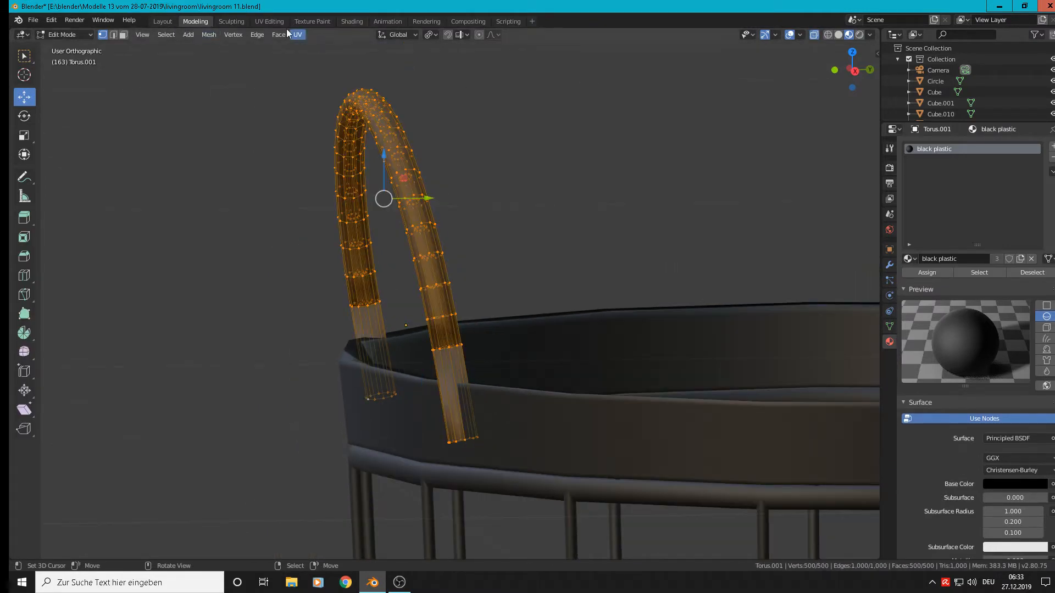
click(209, 35)
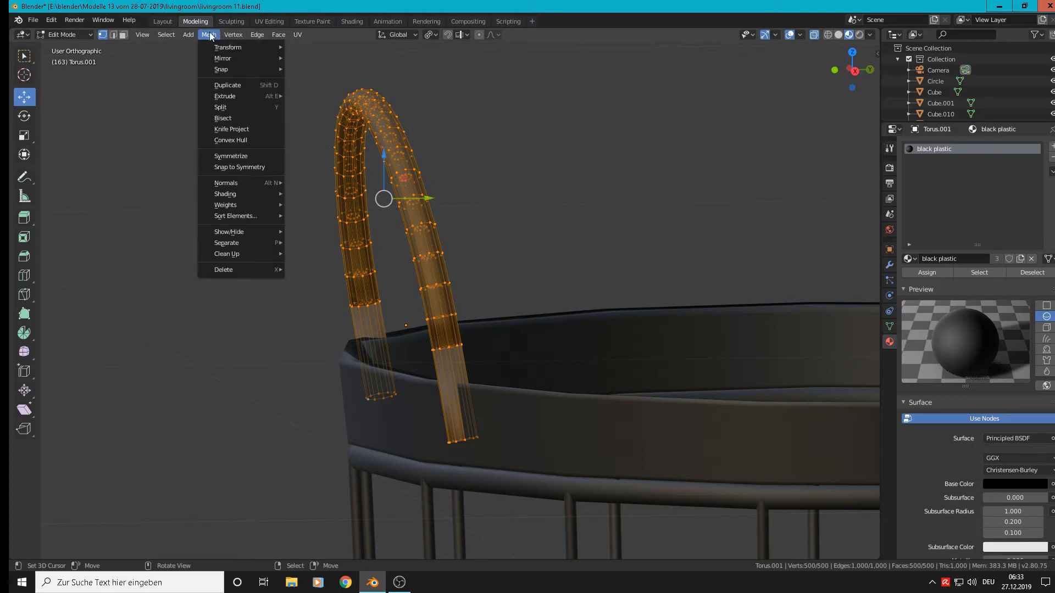
mouse_move(238, 184)
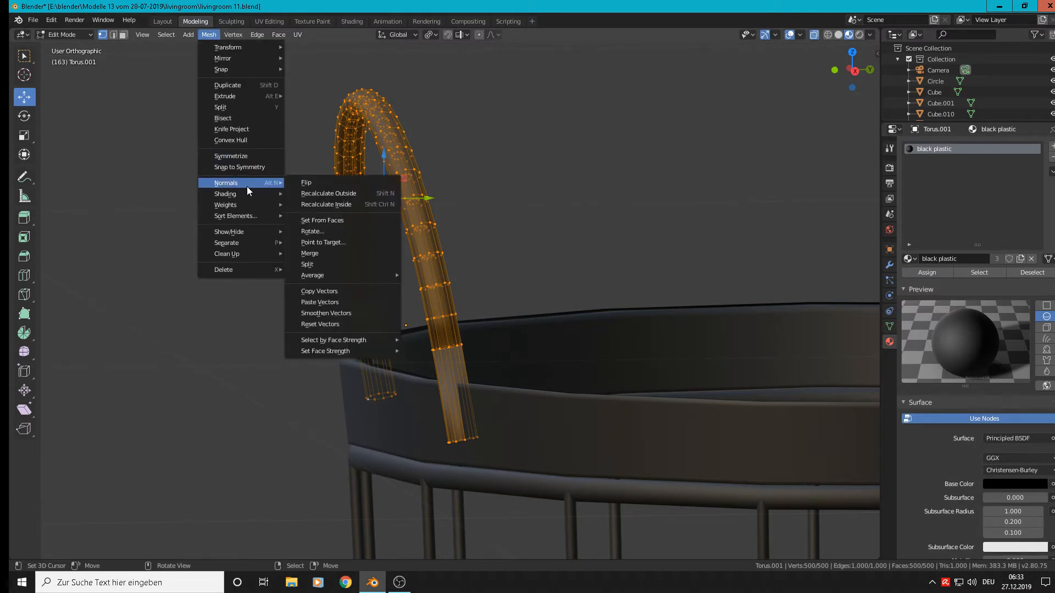
click(363, 203)
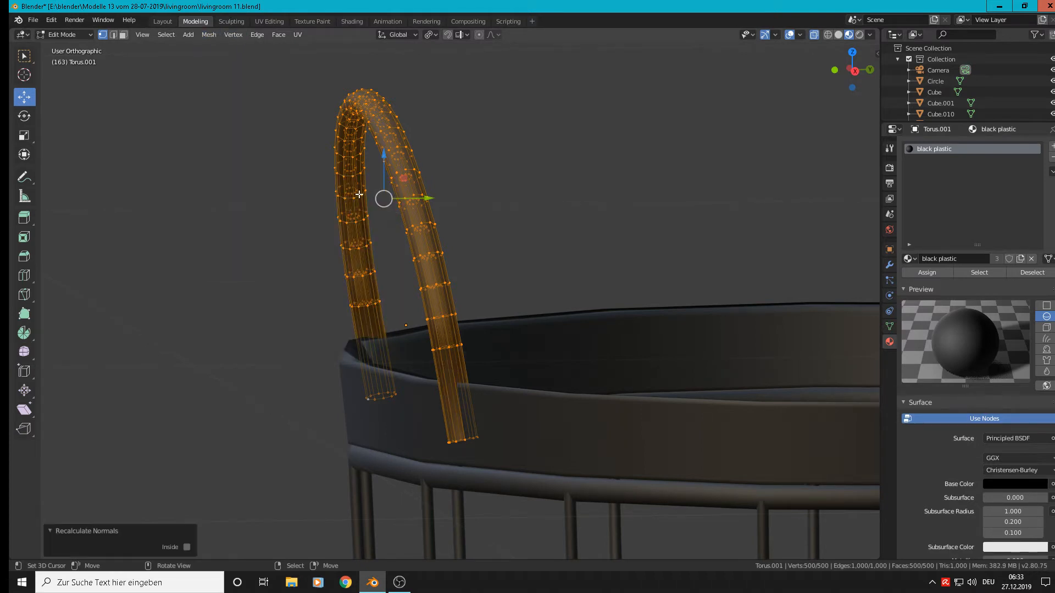
key(Tab)
- Duplicate the handle 0.595 m along Y to the opposite side of the basket rim
scroll(487, 381, down, 3)
mouse_move(488, 381)
middle_down()
mouse_move(443, 378)
mouse_move(480, 378)
middle_up()
scroll(486, 379, down, 3)
shift+middle_drag(587, 400, 449, 385)
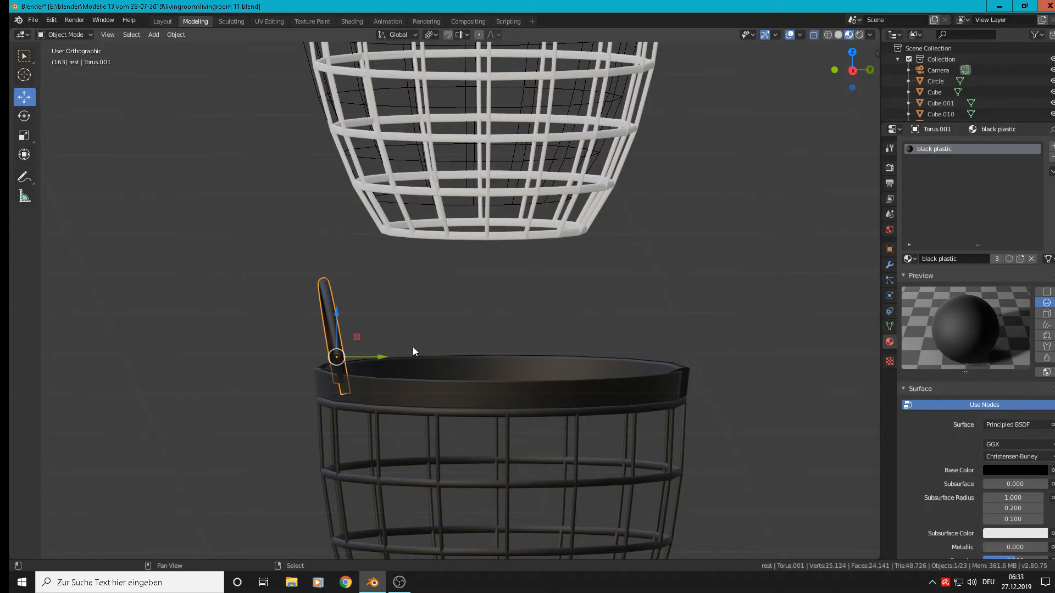
key(shift+d)
key(y)
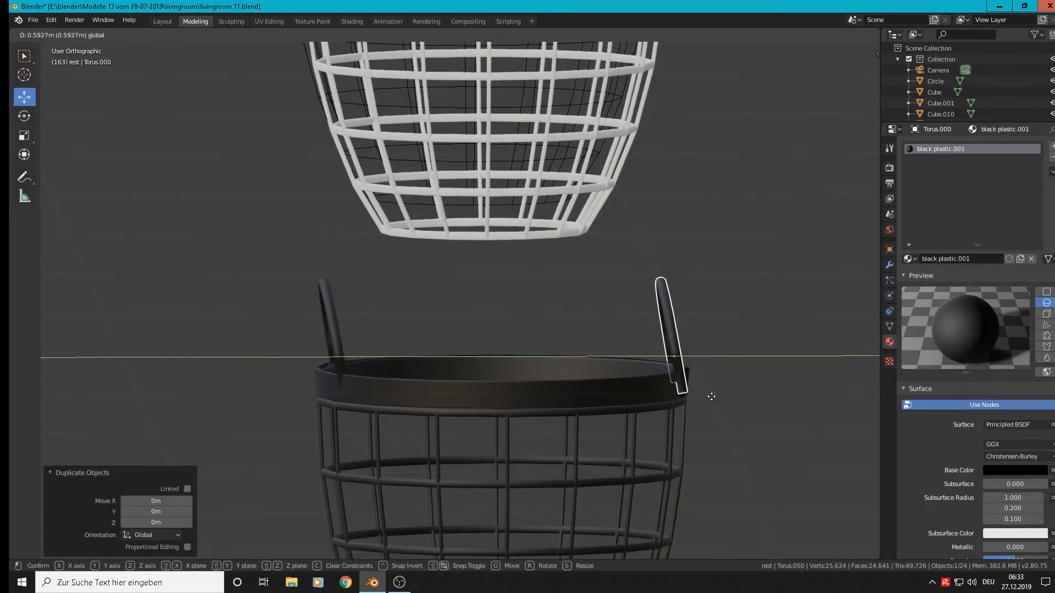
click(691, 384)
- Apply rotation and scale to the copied handle and shift it -0.0106 m along Y
click(176, 34)
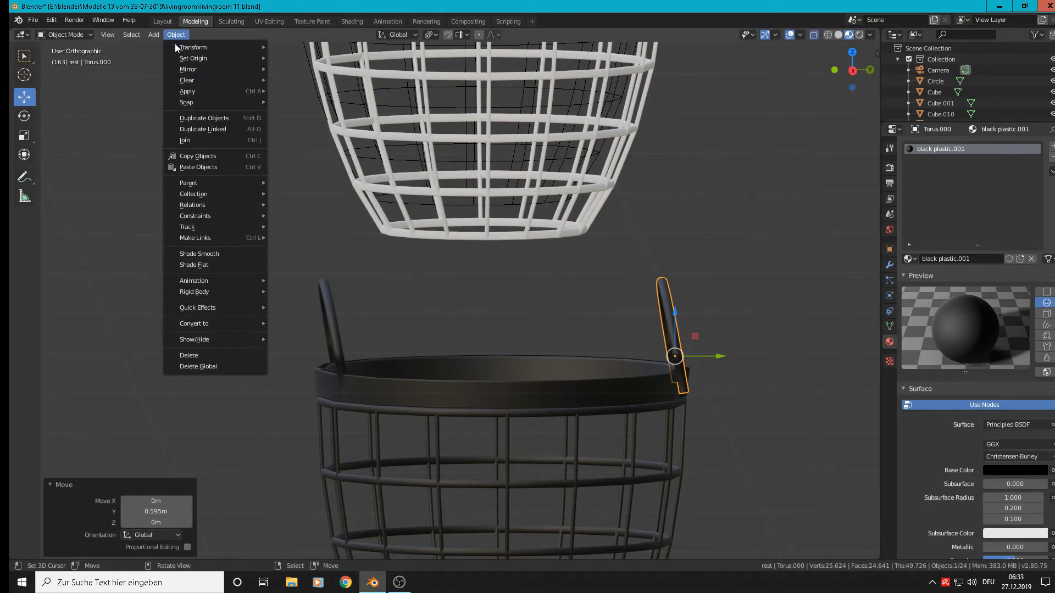
mouse_move(201, 91)
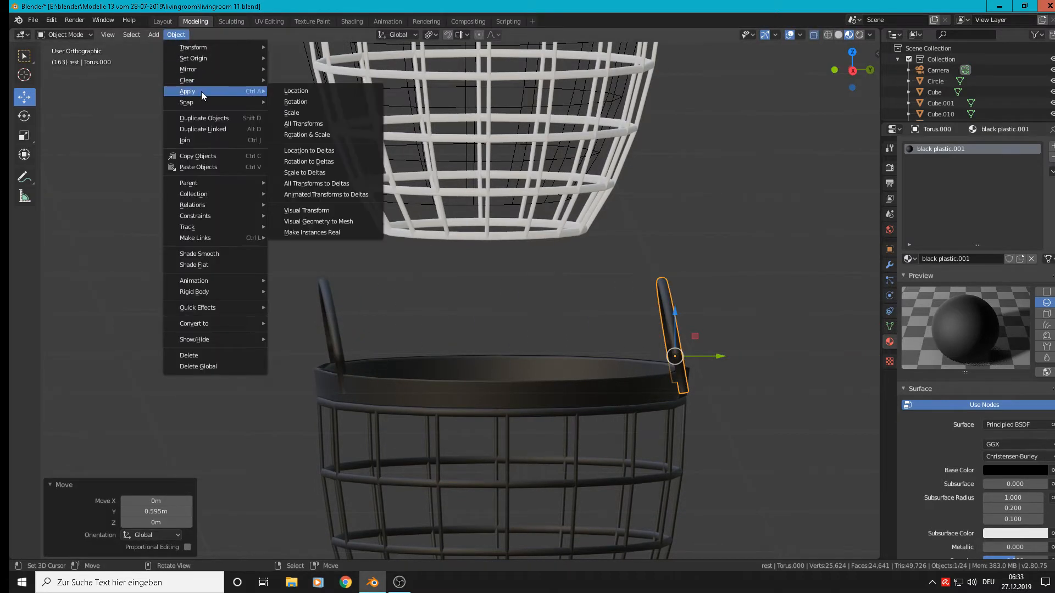
click(328, 135)
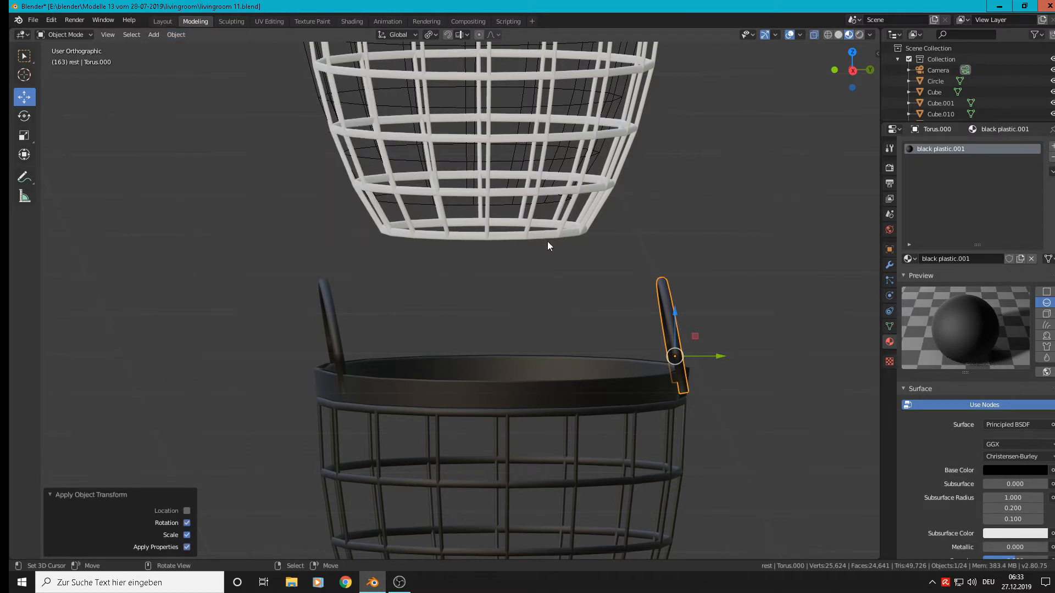
drag(733, 361, 725, 385)
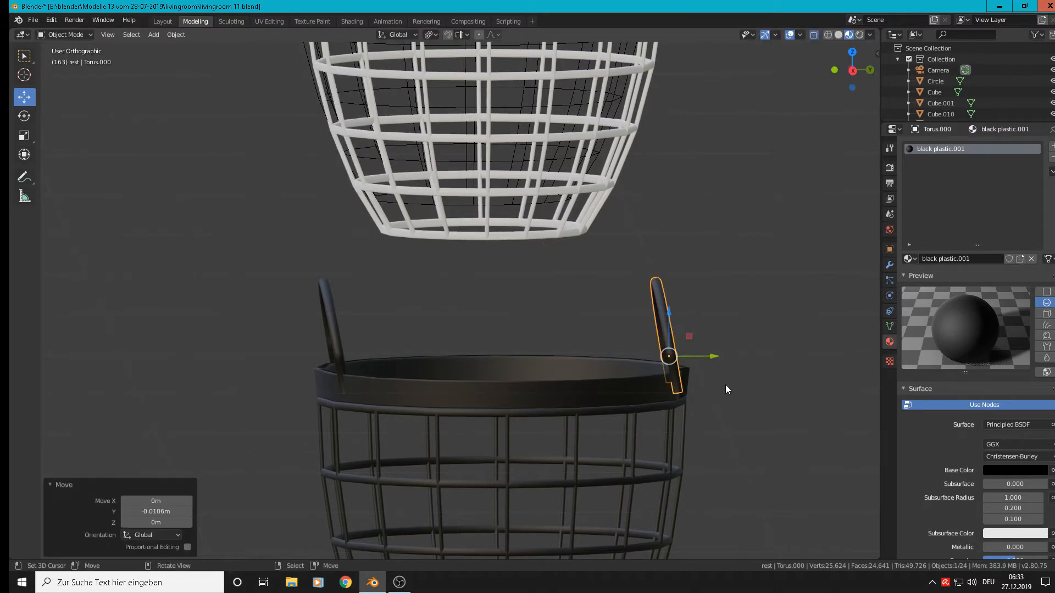
- Rotate the copied handle by 25.6° in a side view so it leans outward, and fine-tune its tilt
middle_drag(724, 381, 723, 382)
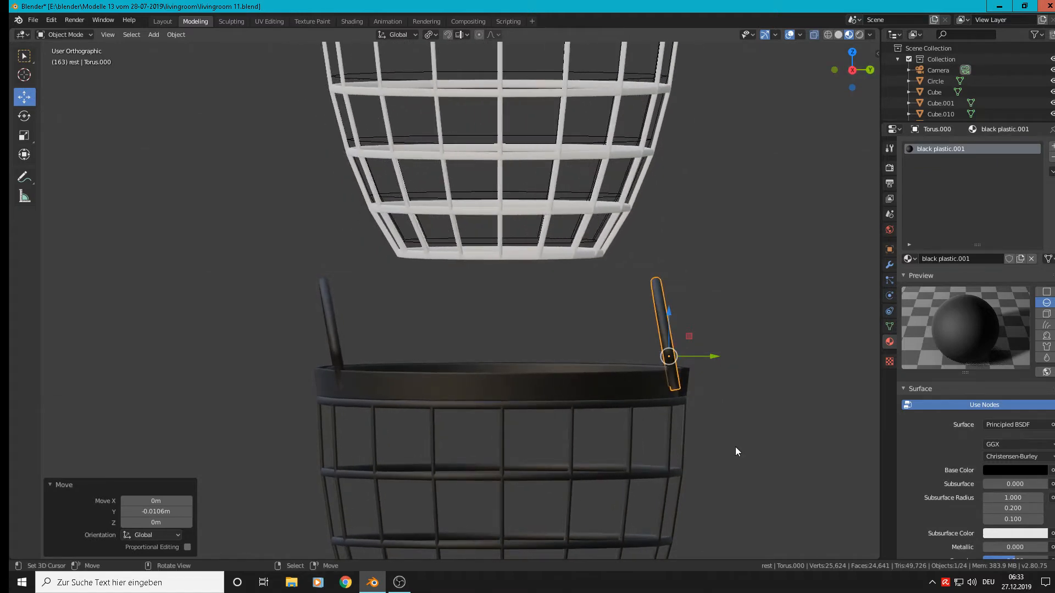
key(r)
click(700, 481)
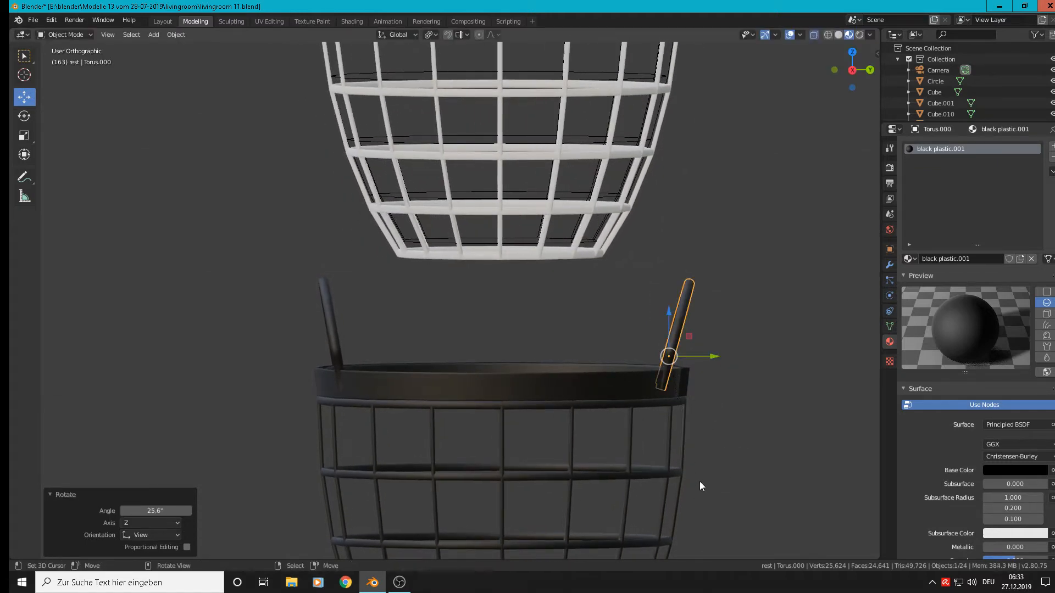
key(r)
click(715, 463)
- Nudge the copied handle 0.000965 m along Y and move it freely so both ends sit in the rim band
drag(710, 361, 717, 370)
middle_drag(716, 371, 733, 355)
key(g)
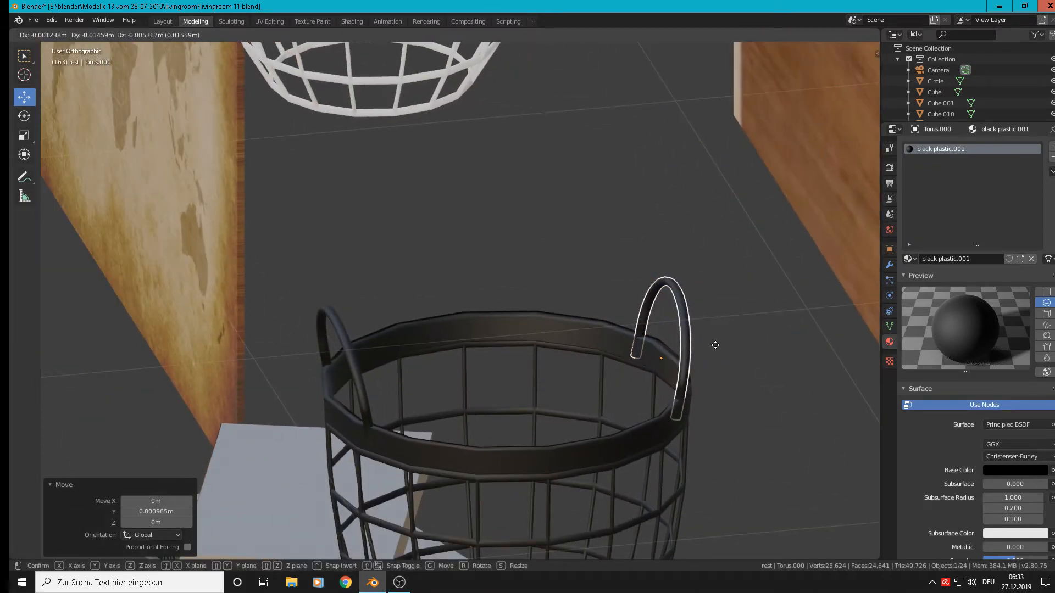
click(718, 347)
click(698, 389)
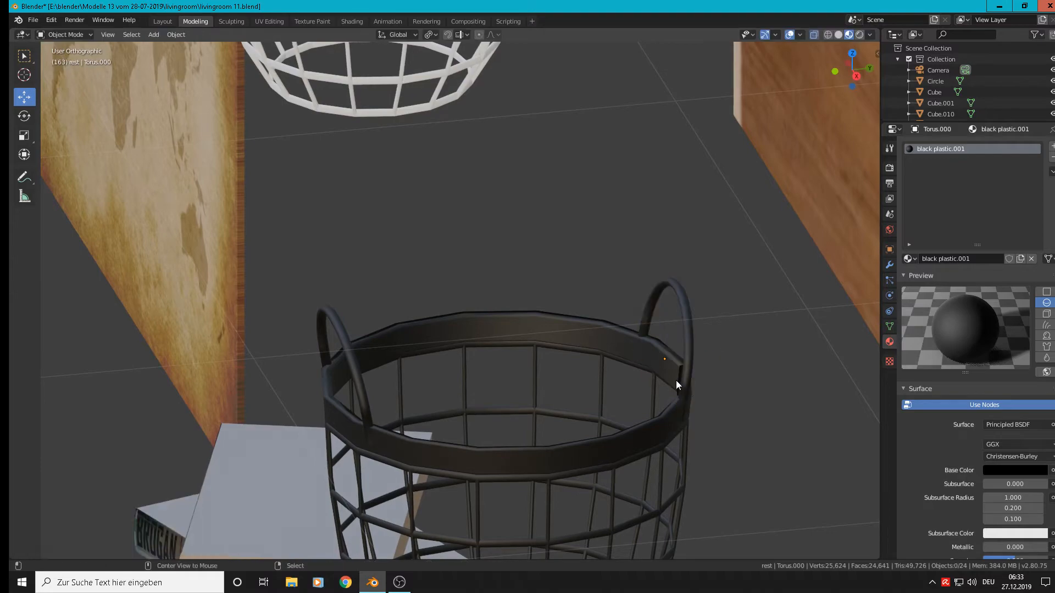
- Select the basket's solid rim band by growing an edge loop selection, and delete its vertices
scroll(623, 377, down, 2)
middle_drag(623, 377, 396, 331)
scroll(708, 367, down, 3)
scroll(379, 323, up, 1)
scroll(379, 326, up, 3)
click(374, 325)
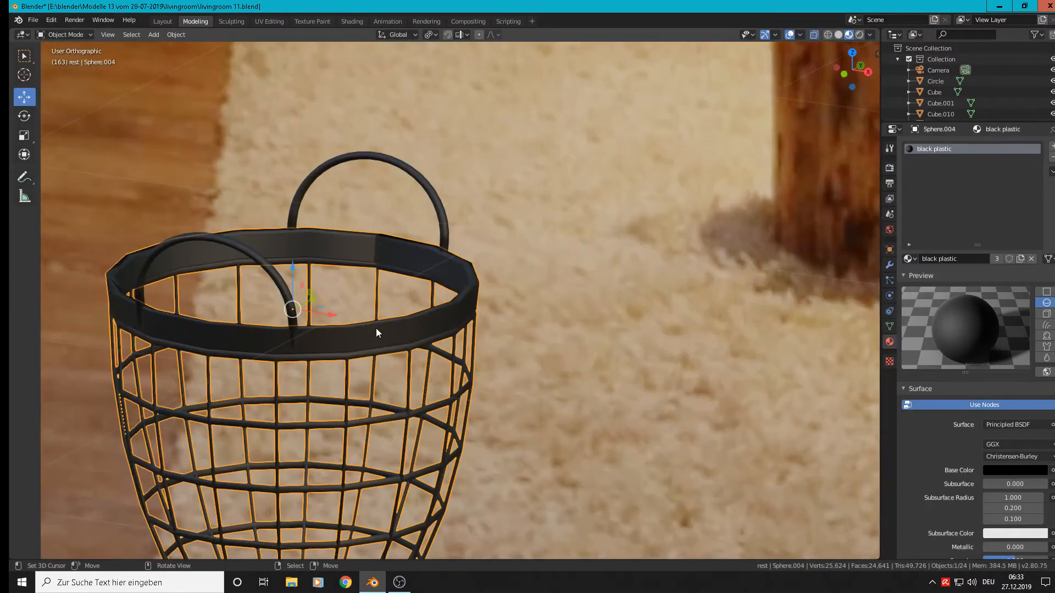
key(Tab)
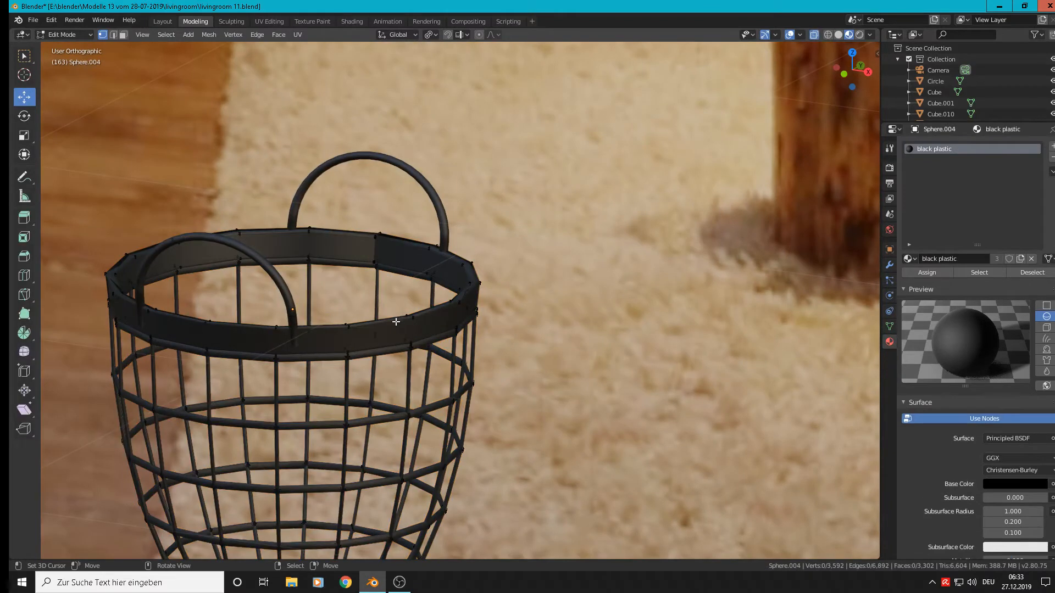
click(377, 331)
alt+click(365, 330)
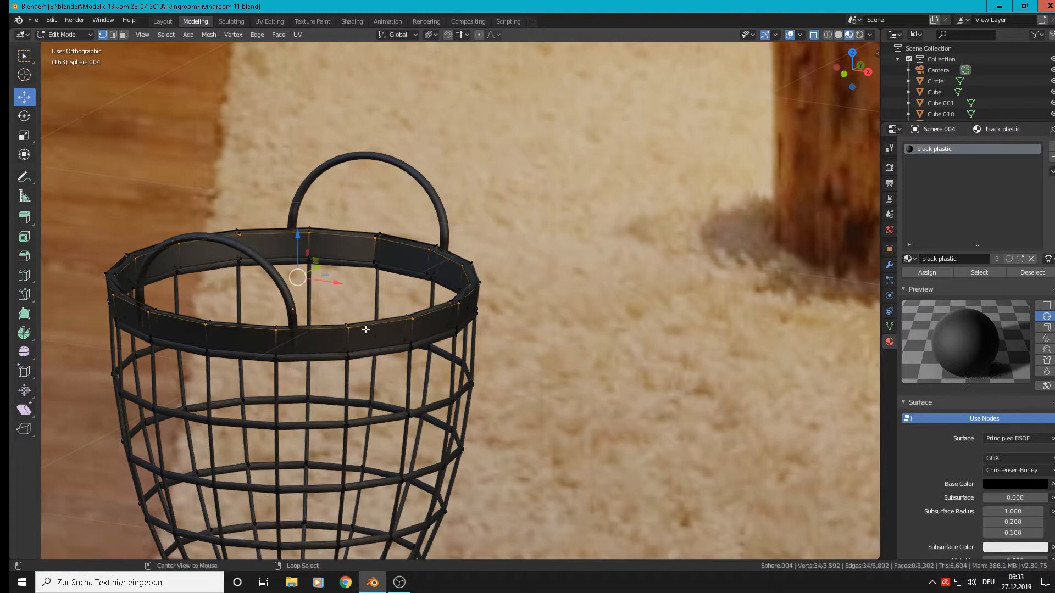
key(ctrl+KP_Add)
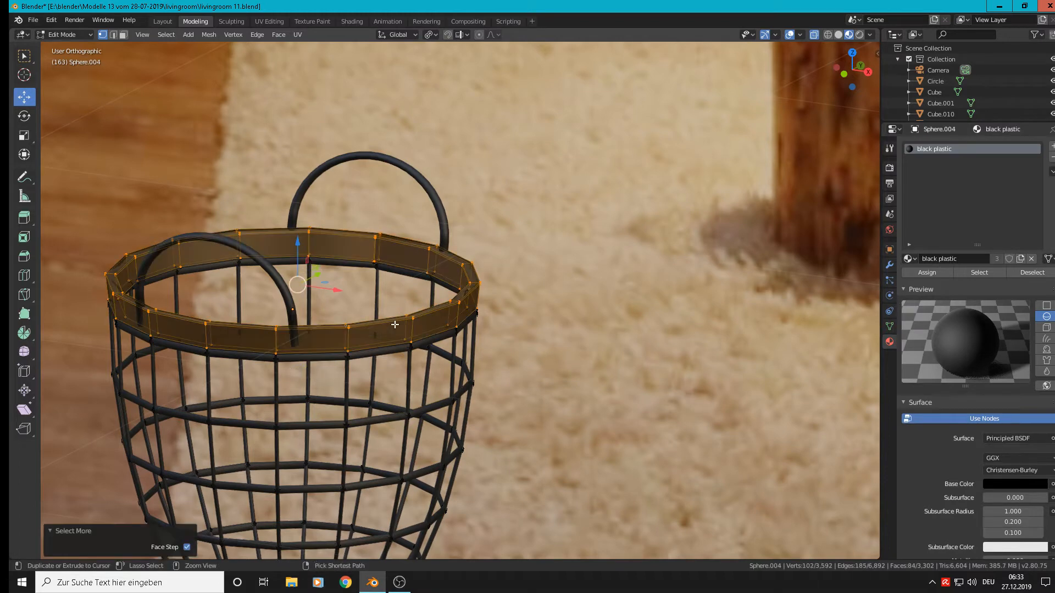
key(x)
click(395, 324)
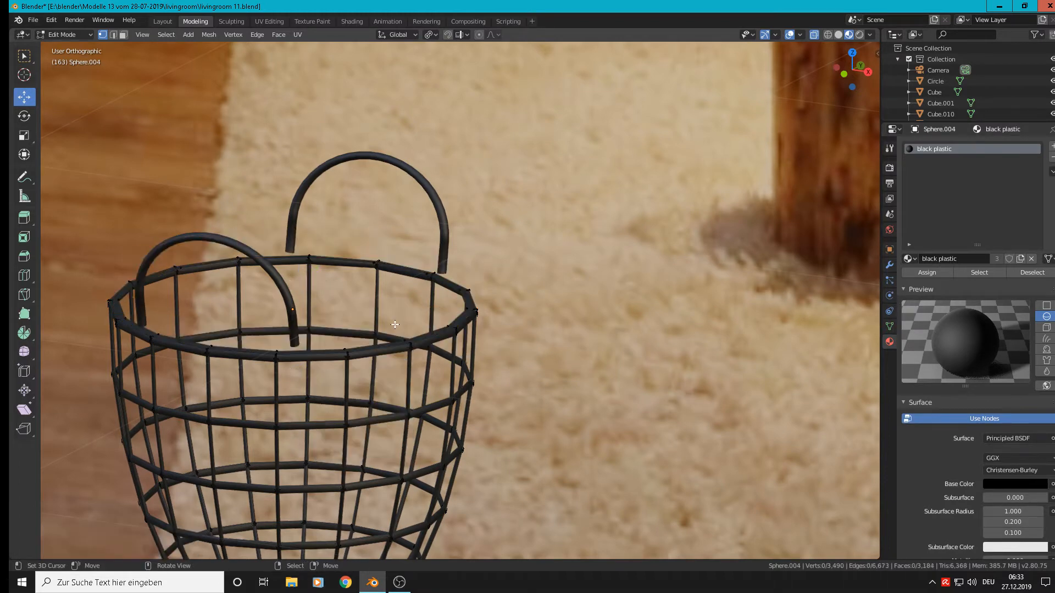
- Add a 32-vertex circle with a 1 m radius at the basket's centre to the basket mesh in top view
scroll(394, 324, down, 3)
scroll(370, 317, up, 1)
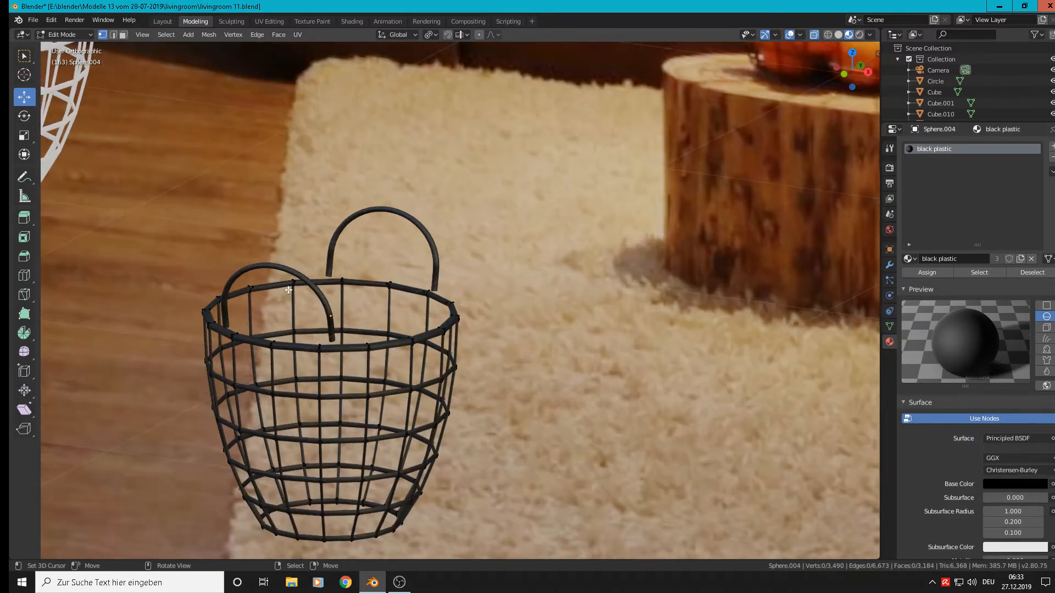
key(KP_7)
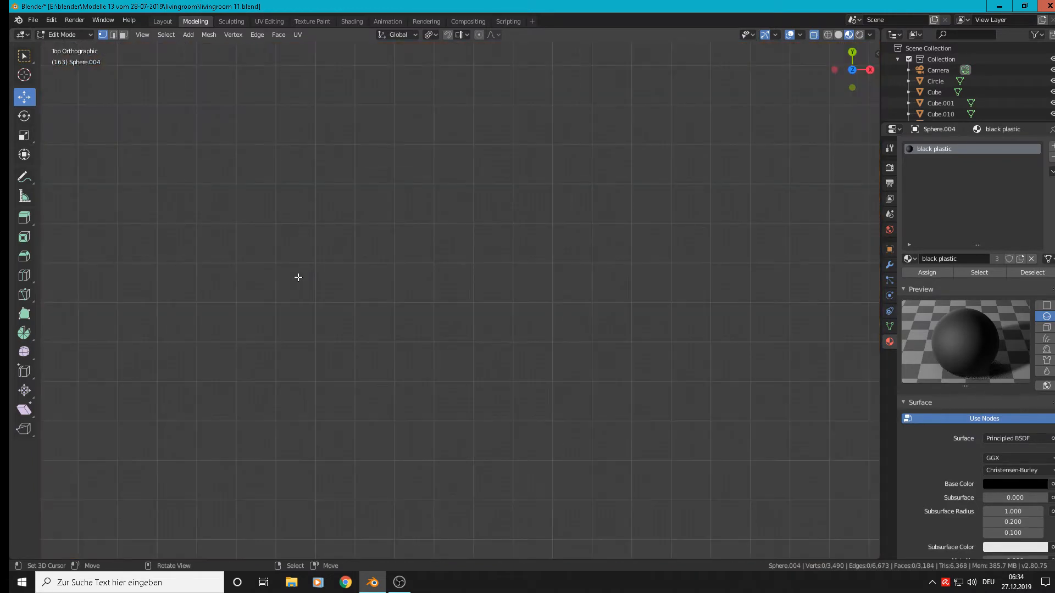
scroll(327, 302, down, 9)
scroll(334, 346, down, 5)
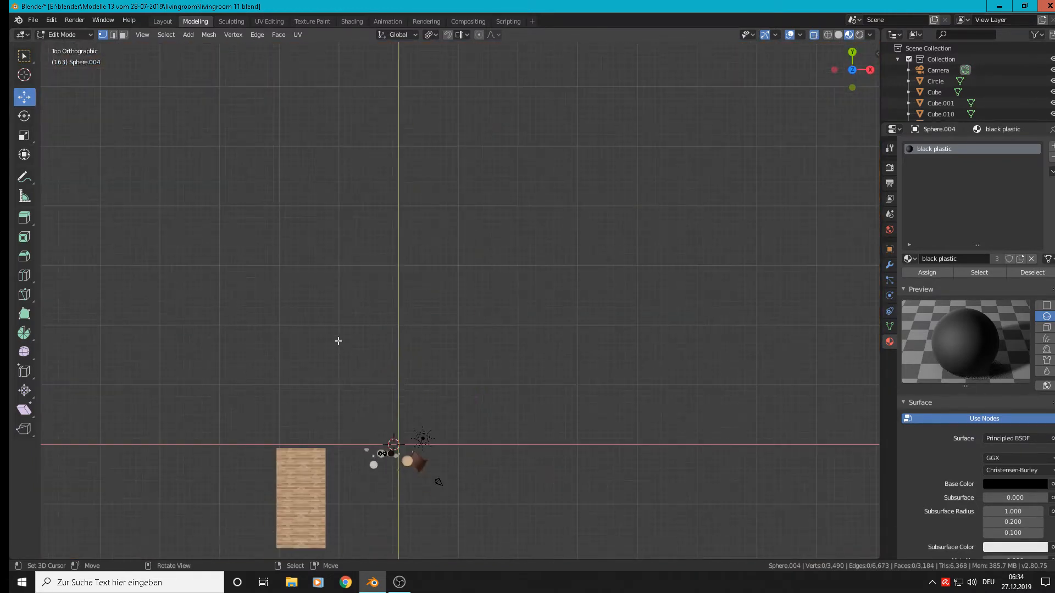
scroll(387, 458, up, 15)
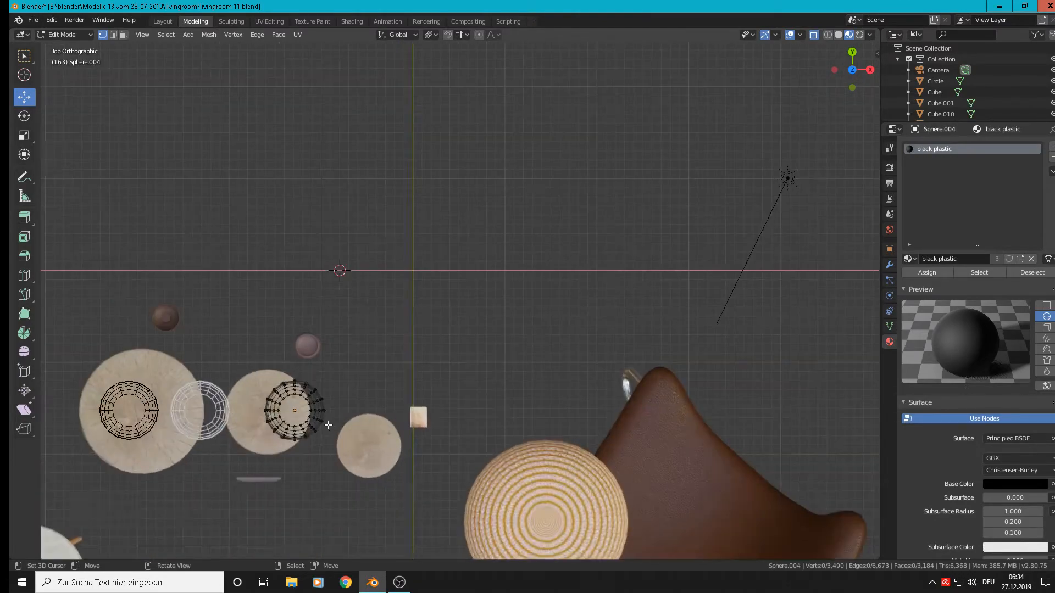
shift+middle_drag(302, 404, 527, 314)
scroll(530, 275, up, 5)
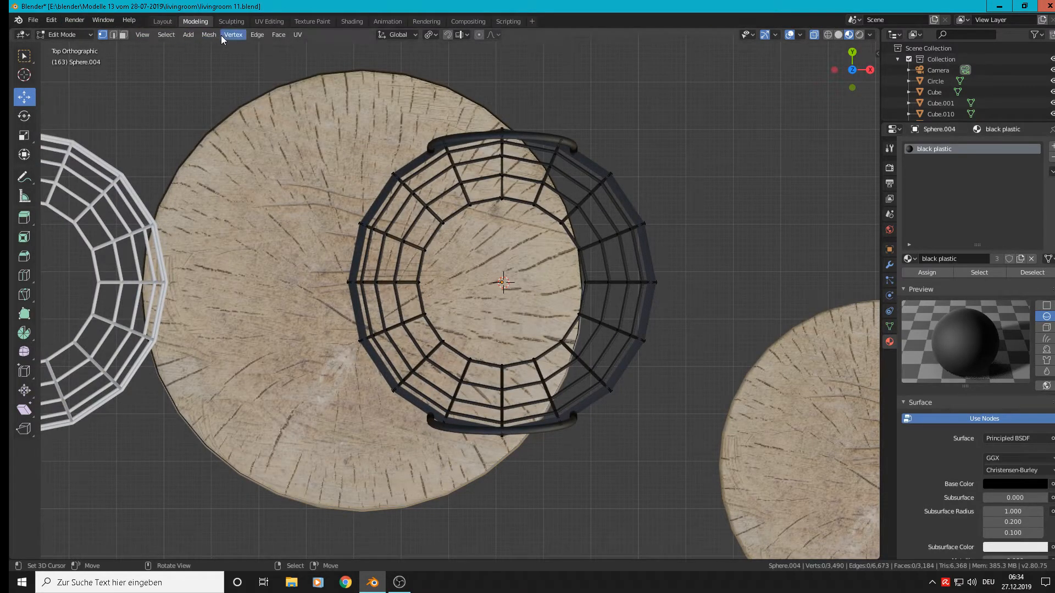
click(182, 34)
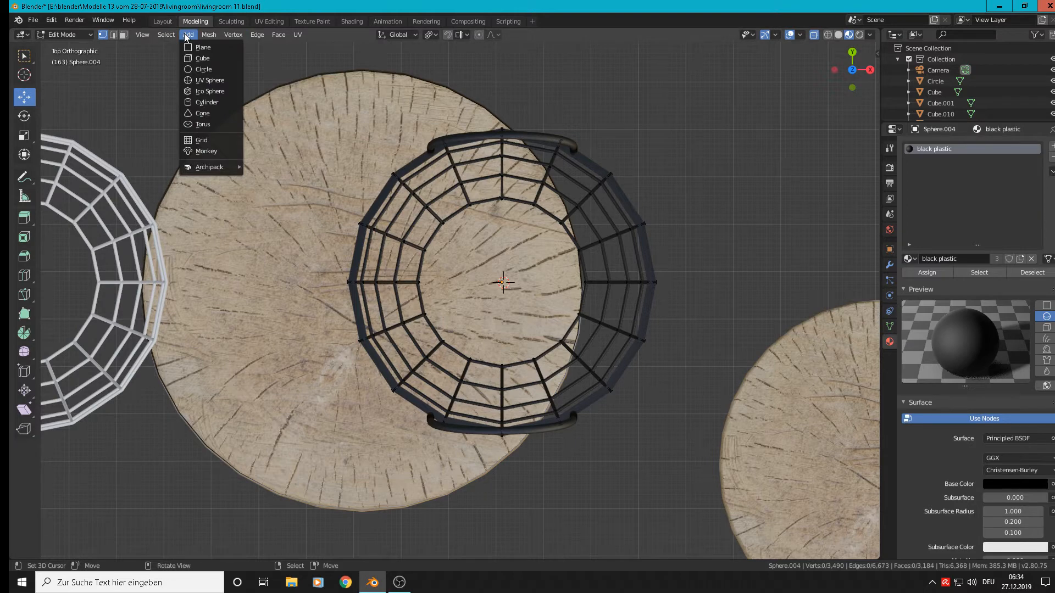
click(199, 68)
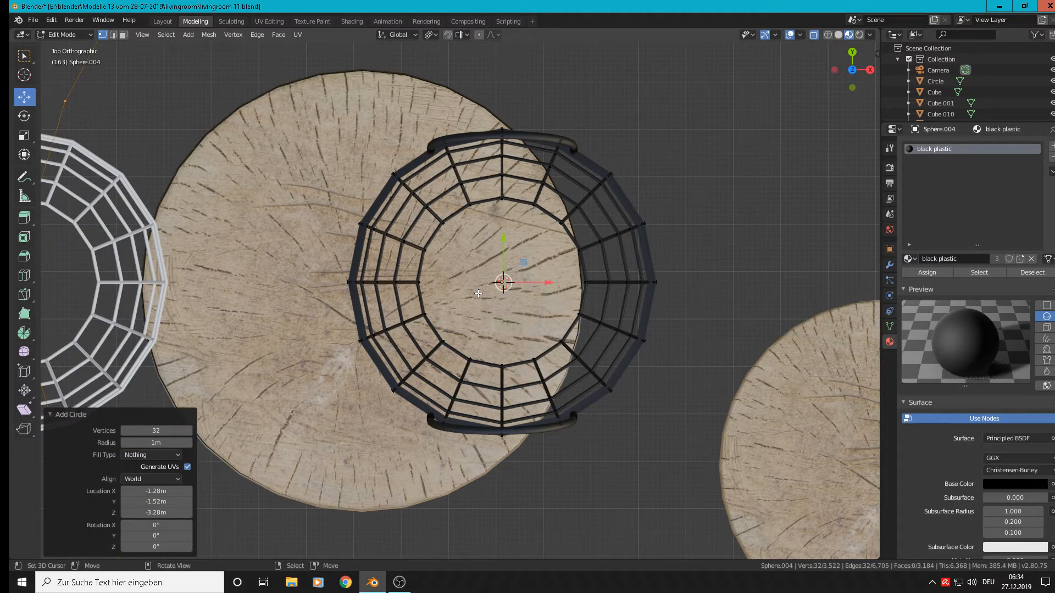
- Raise the new circle 0.929 m along Z towards the basket
middle_drag(478, 294, 501, 280)
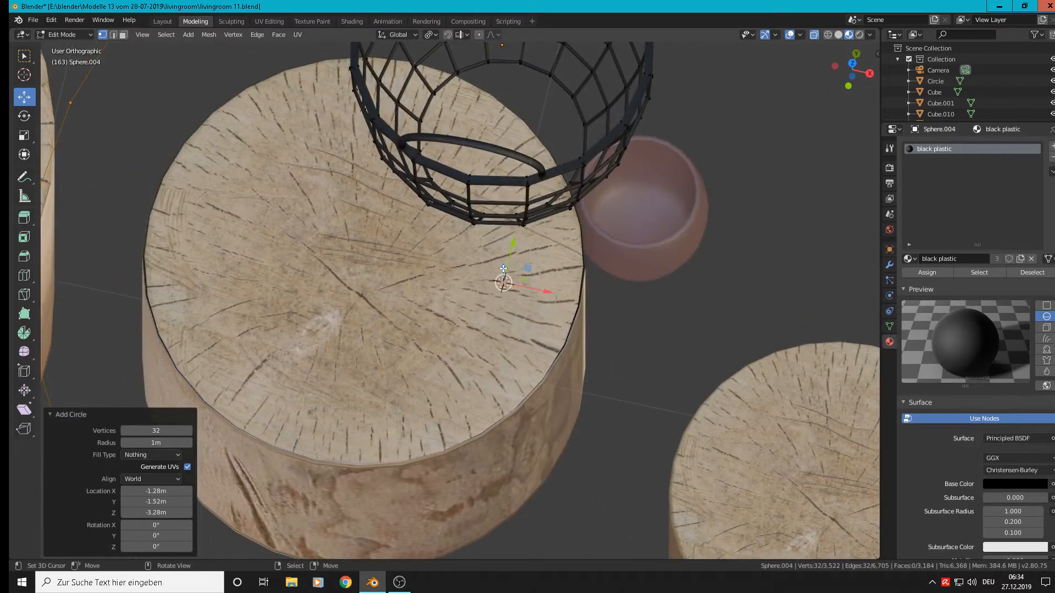
key(g)
key(z)
click(501, 116)
- Scale the circle down to 0.317 so it matches the basket's rim width
scroll(495, 137, down, 5)
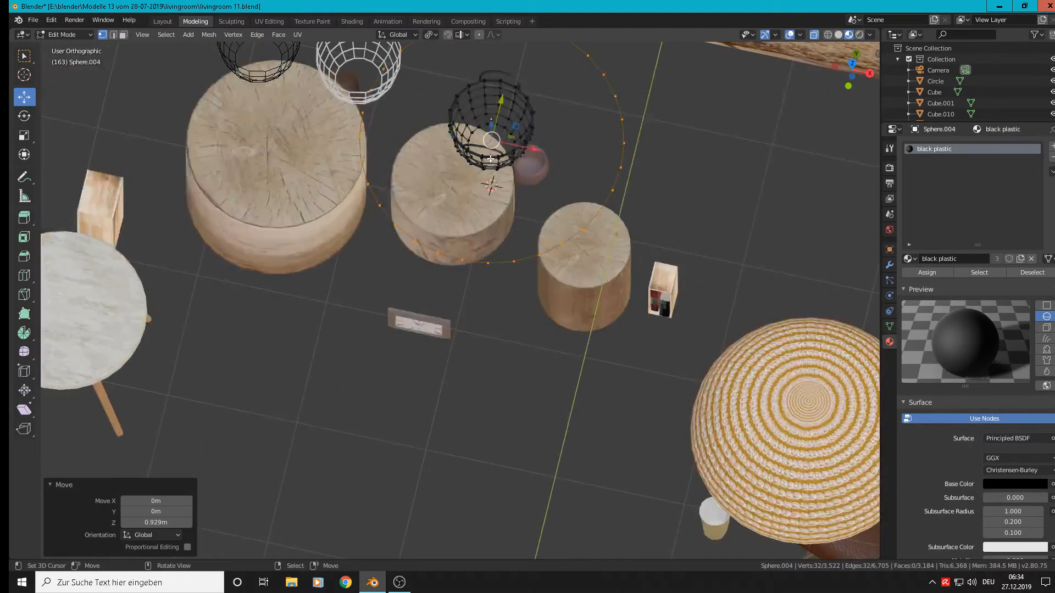
scroll(569, 140, up, 2)
middle_drag(575, 103, 558, 55)
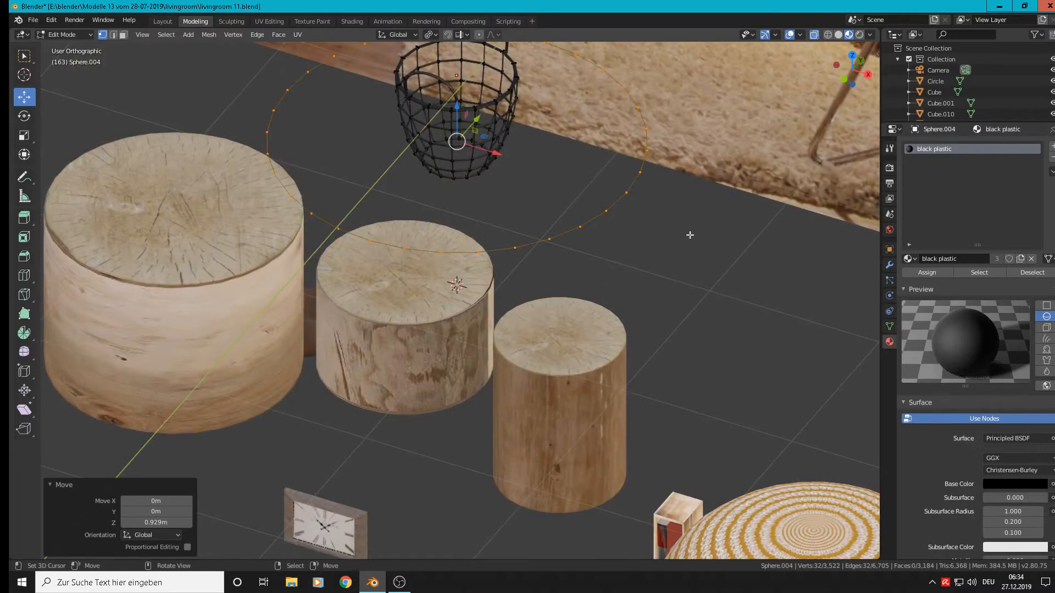
key(s)
click(546, 158)
- Align the circle with the basket's rim along X in top view
key(KP_7)
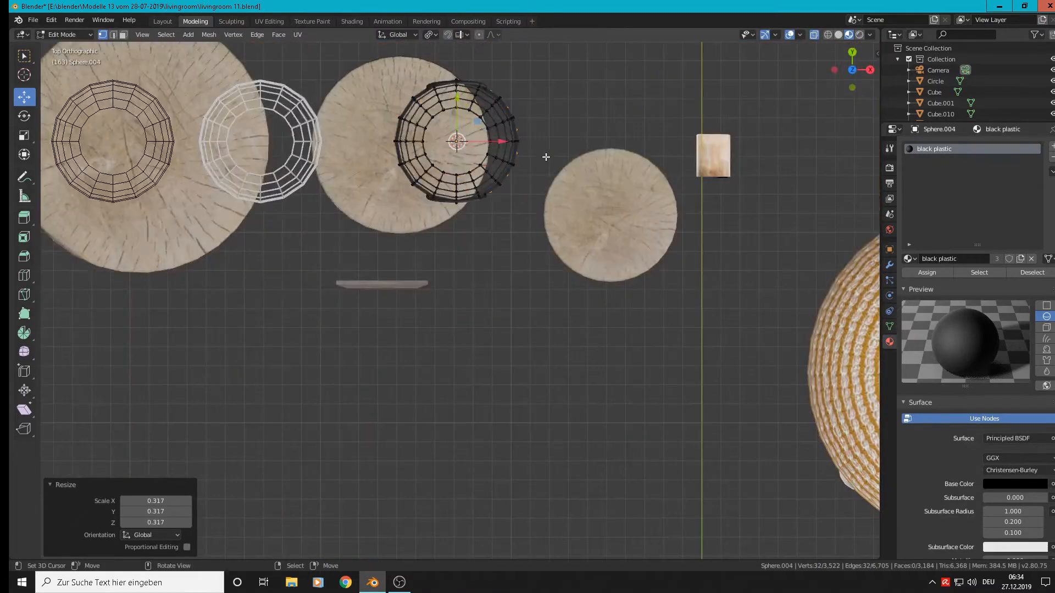
scroll(546, 157, up, 3)
key(g)
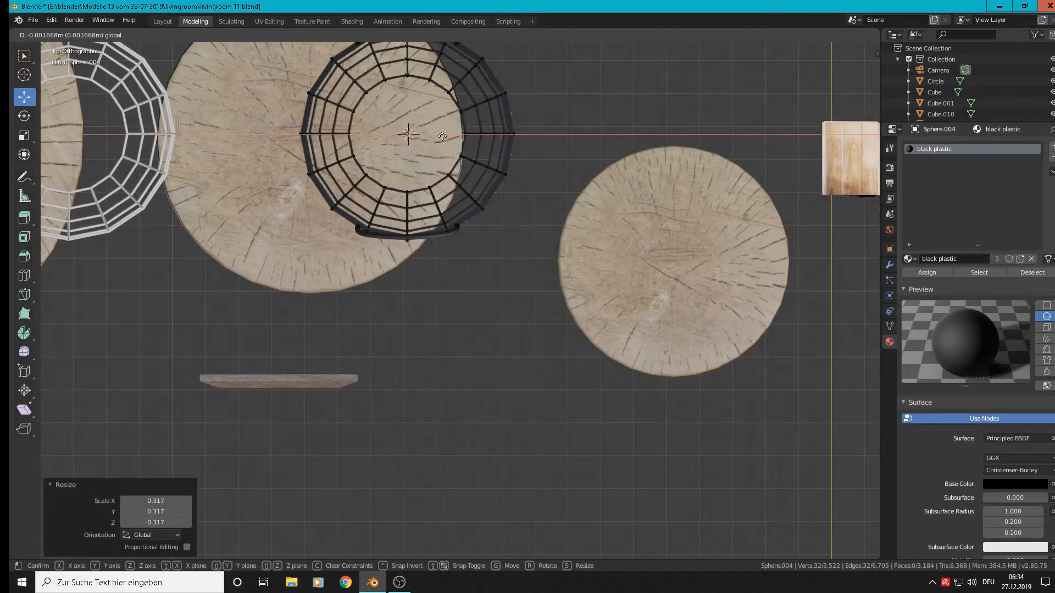
click(438, 137)
- Raise the circle 0.427 m along Z to rim height and fine-tune its position along X
middle_drag(439, 137, 444, 341)
drag(444, 341, 443, 213)
scroll(464, 240, up, 1)
scroll(466, 242, up, 3)
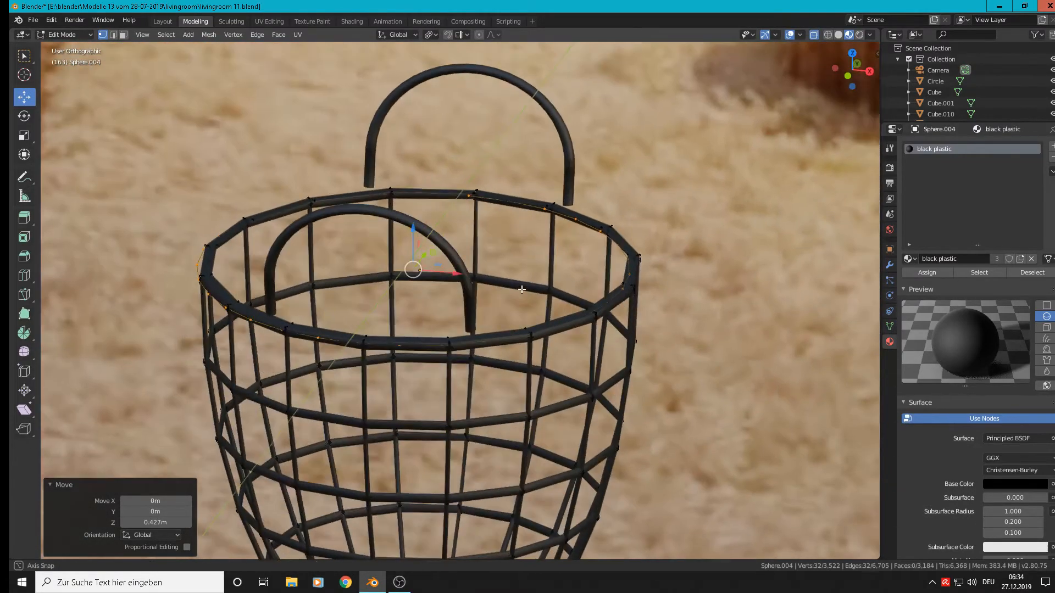
drag(446, 274, 453, 274)
- Extrude the rim circle about 0.044 m upward along Z and scale the new upper edge by 1.015
key(e)
right_click(489, 332)
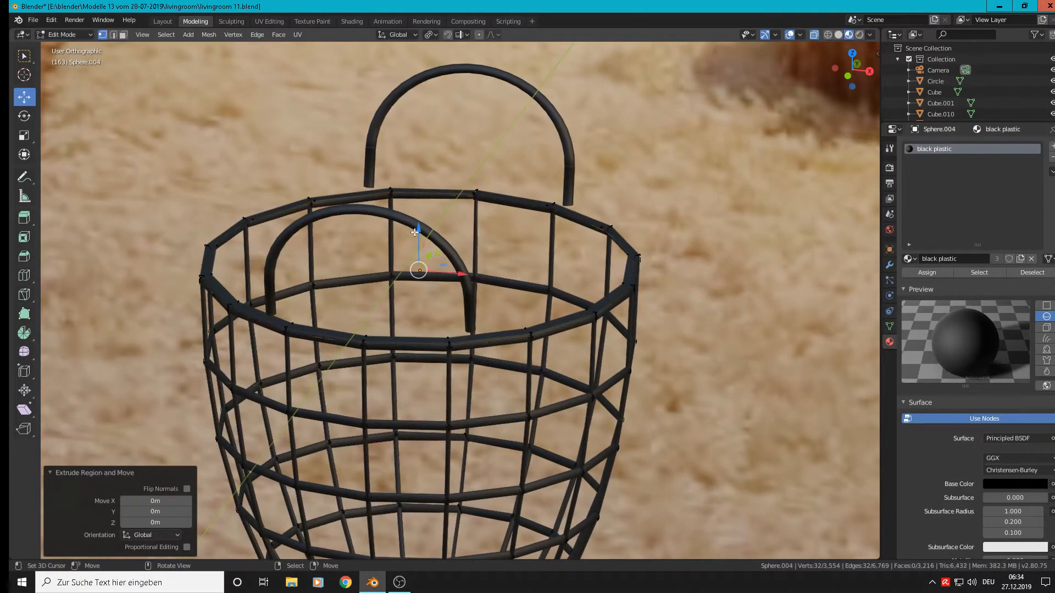
drag(415, 232, 412, 206)
key(s)
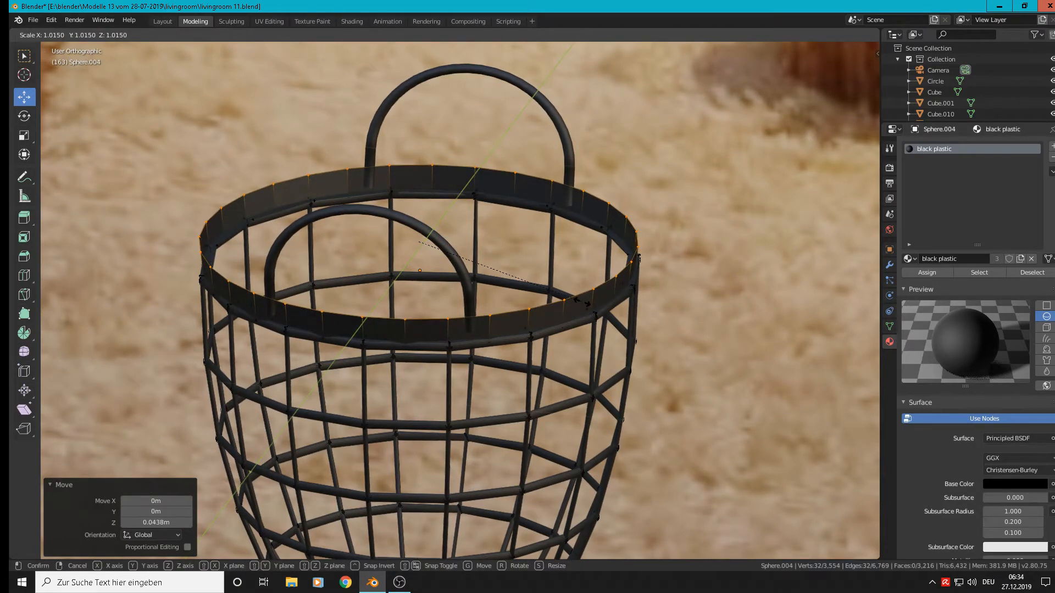
click(580, 302)
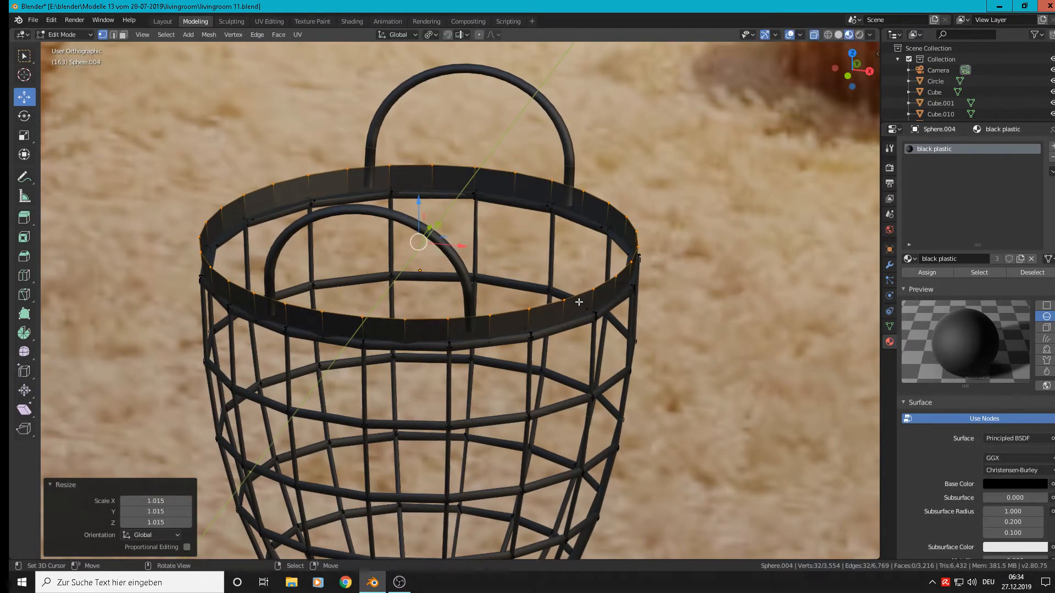
- Select the whole rim band, extrude it, and scale the extrusion to 0.966 to give the band an inner wall
key(a)
click(363, 320)
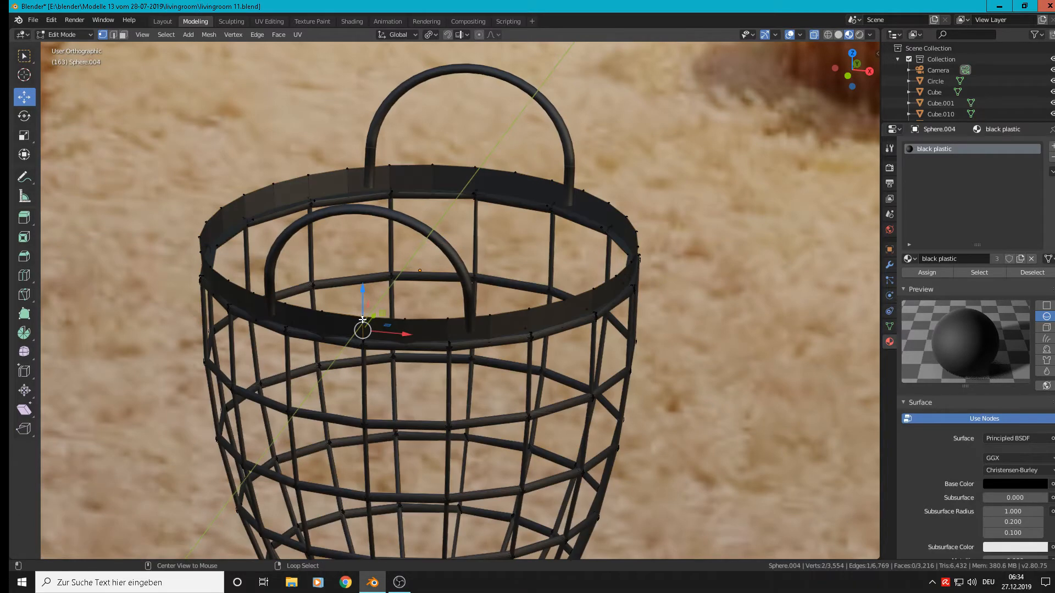
key(ctrl+l)
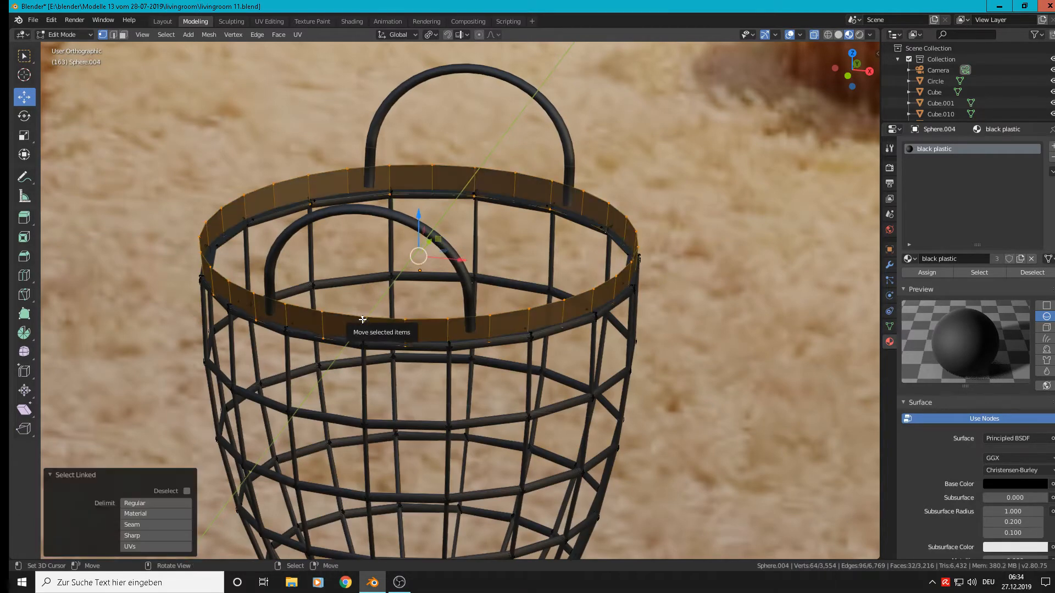
key(e)
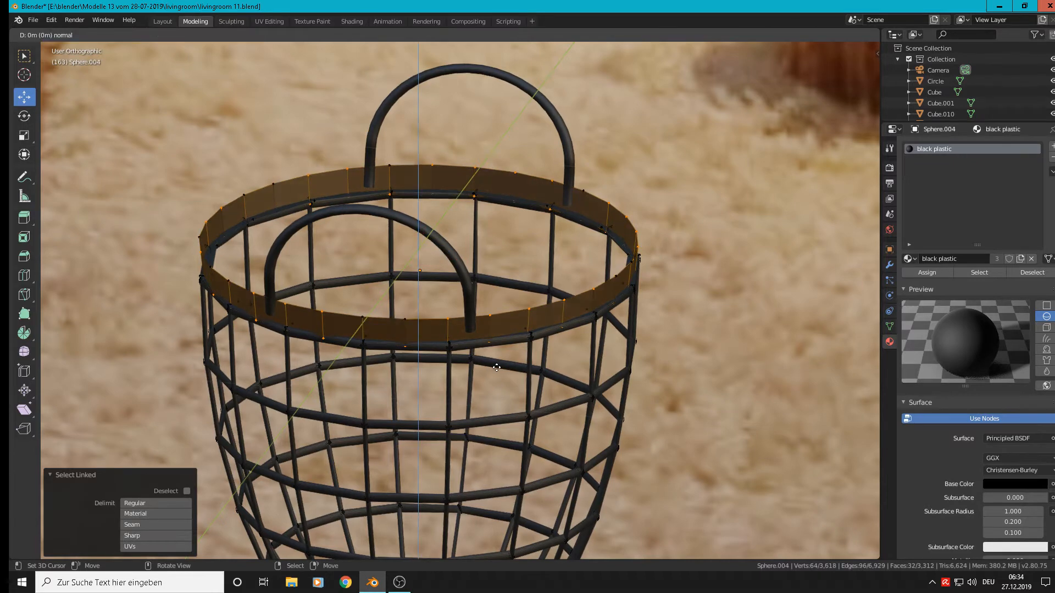
key(s)
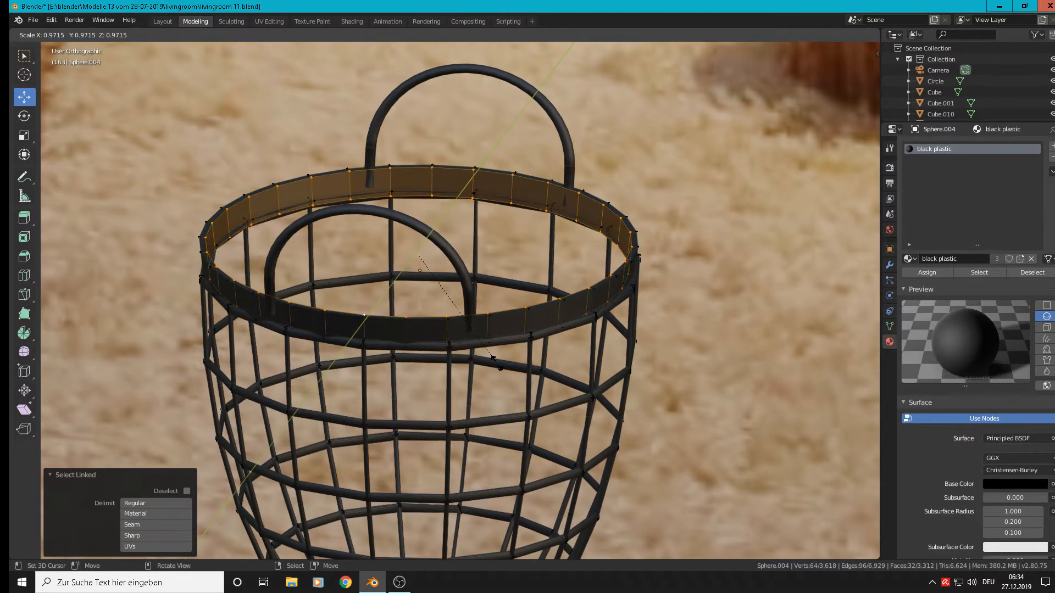
click(493, 360)
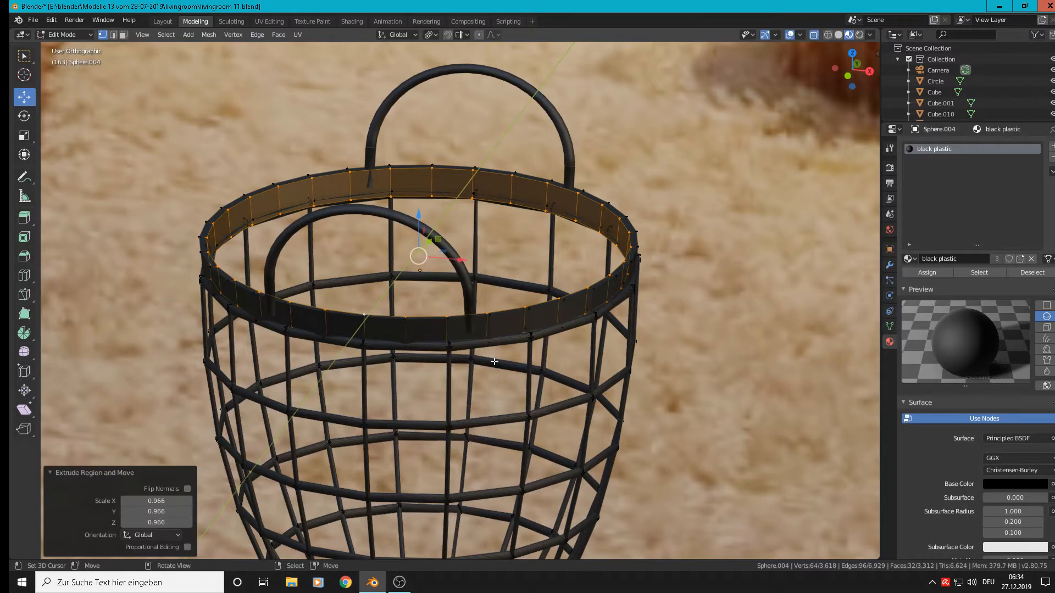
- Select all linked geometry of the rim band and enlarge it by a factor of about 1.013
key(Tab)
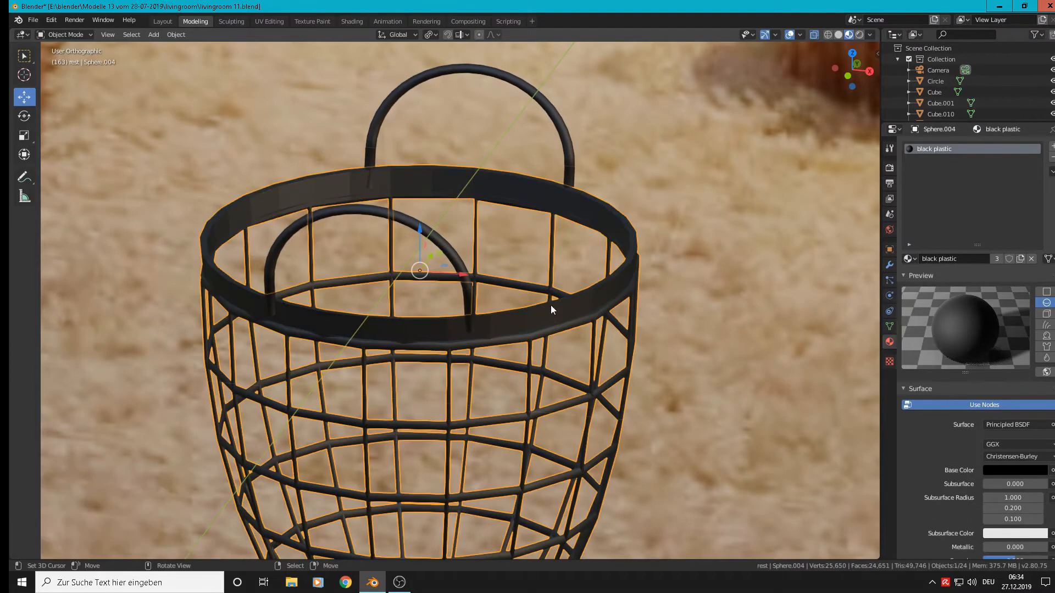
key(Tab)
key(l)
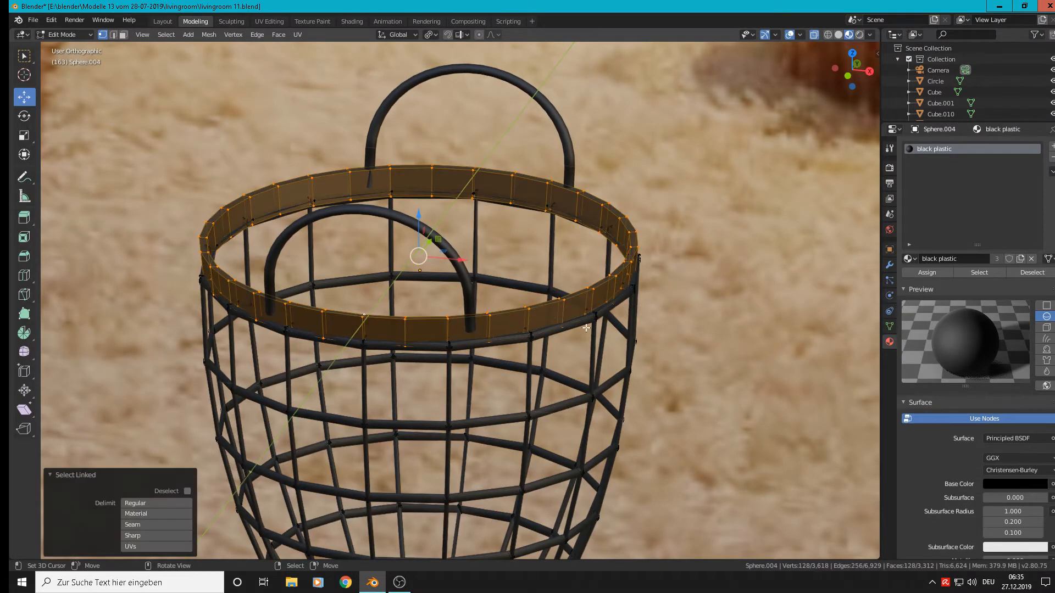
key(s)
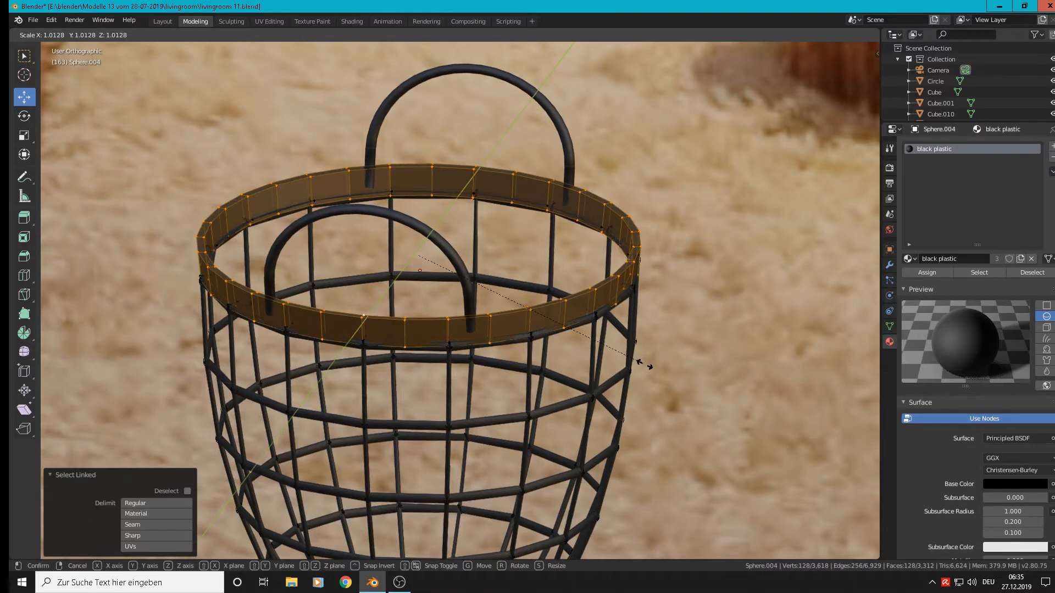
click(640, 362)
- Bevel the rim band's outer and inner top edge loops with two segments, each about 0.008 m wide
scroll(440, 247, up, 4)
alt+click(330, 321)
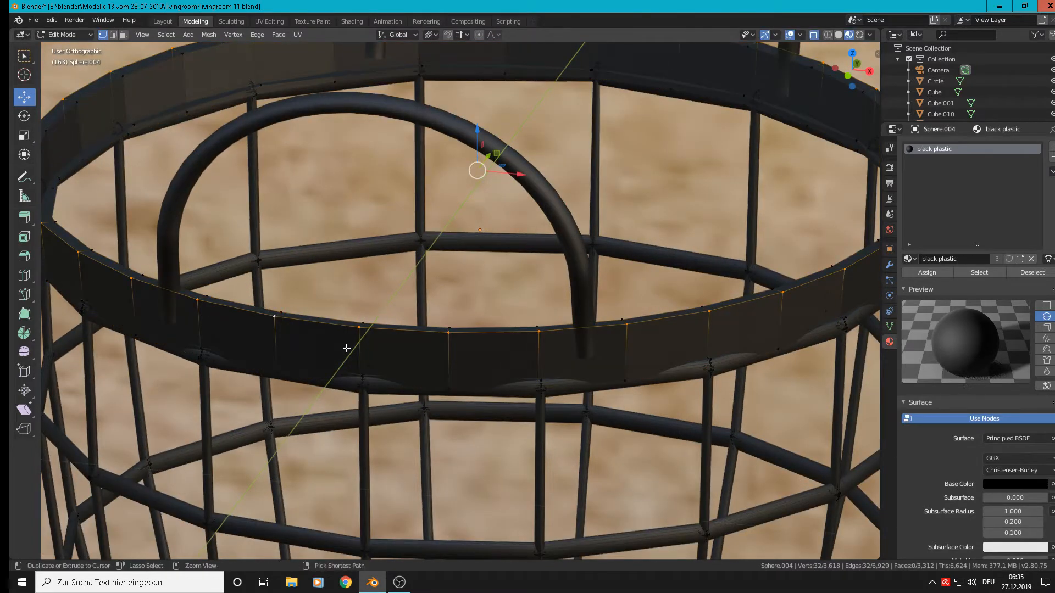
key(ctrl+b)
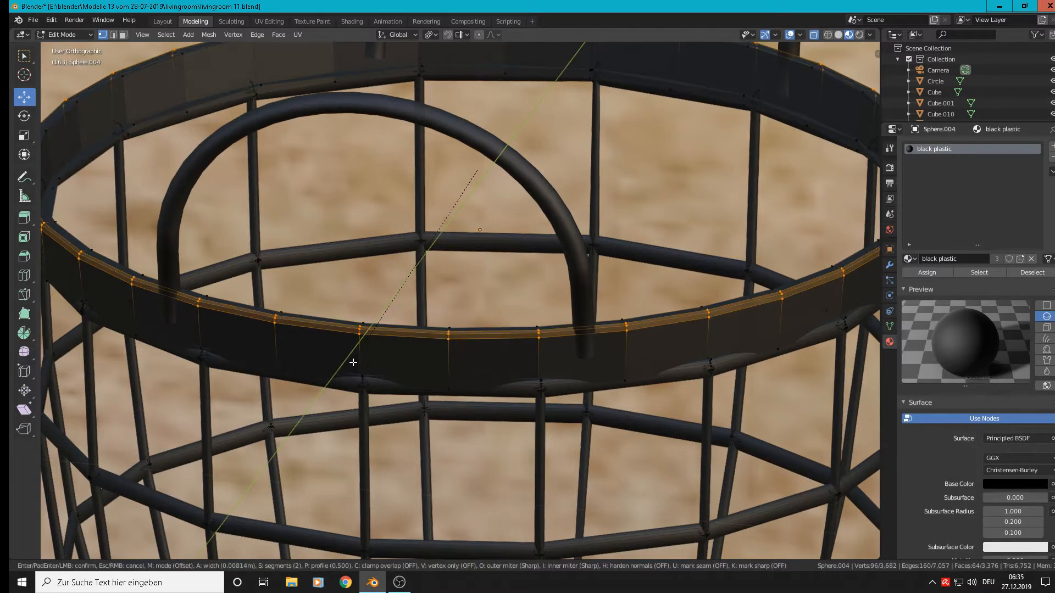
click(353, 362)
key(ctrl+z)
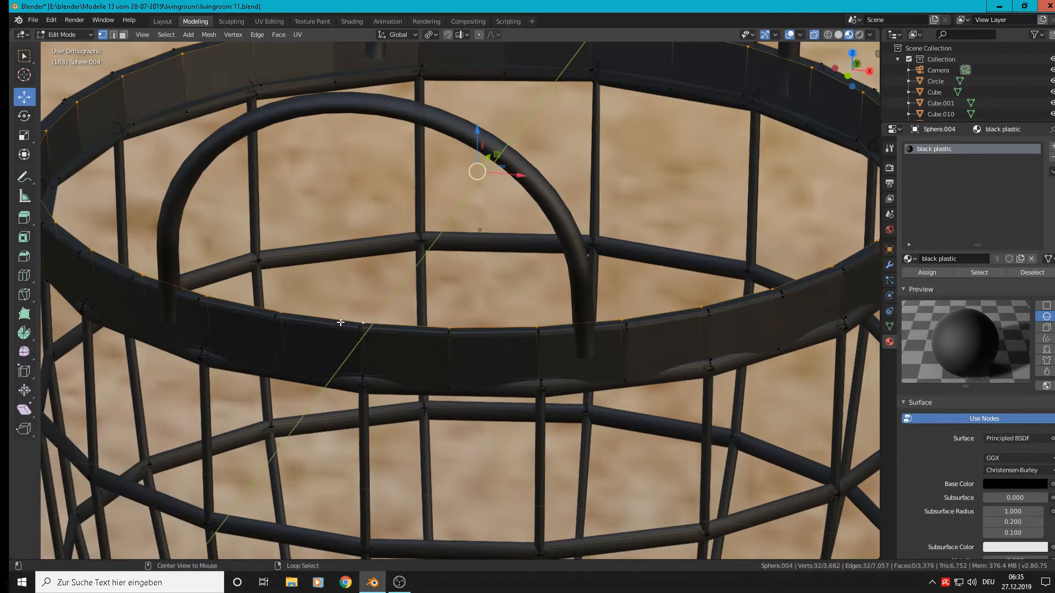
key(ctrl+b)
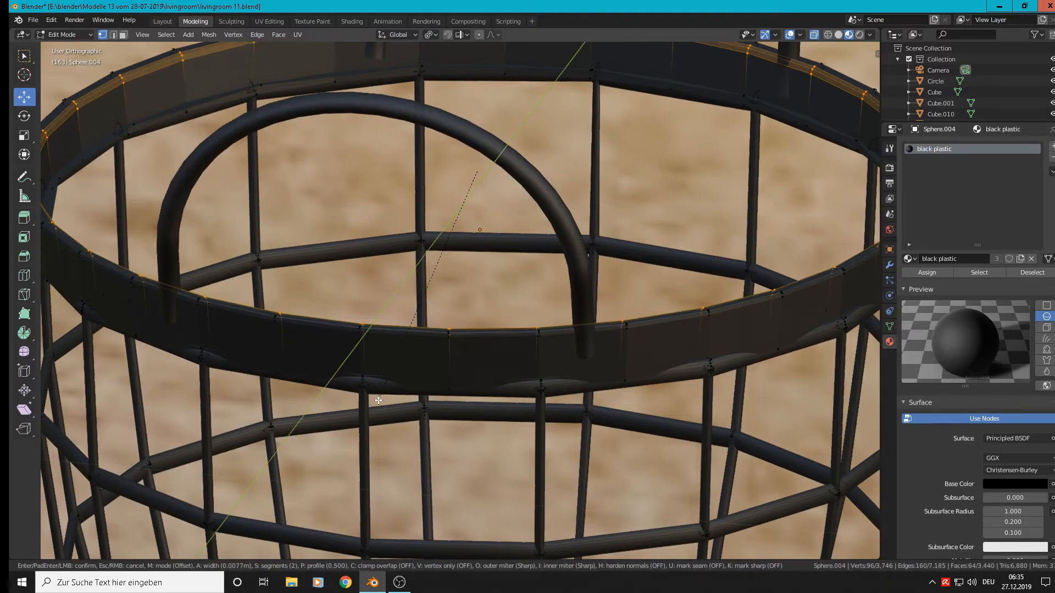
click(379, 400)
- Return to Object Mode and apply smooth shading to the basket
scroll(378, 400, down, 6)
key(Tab)
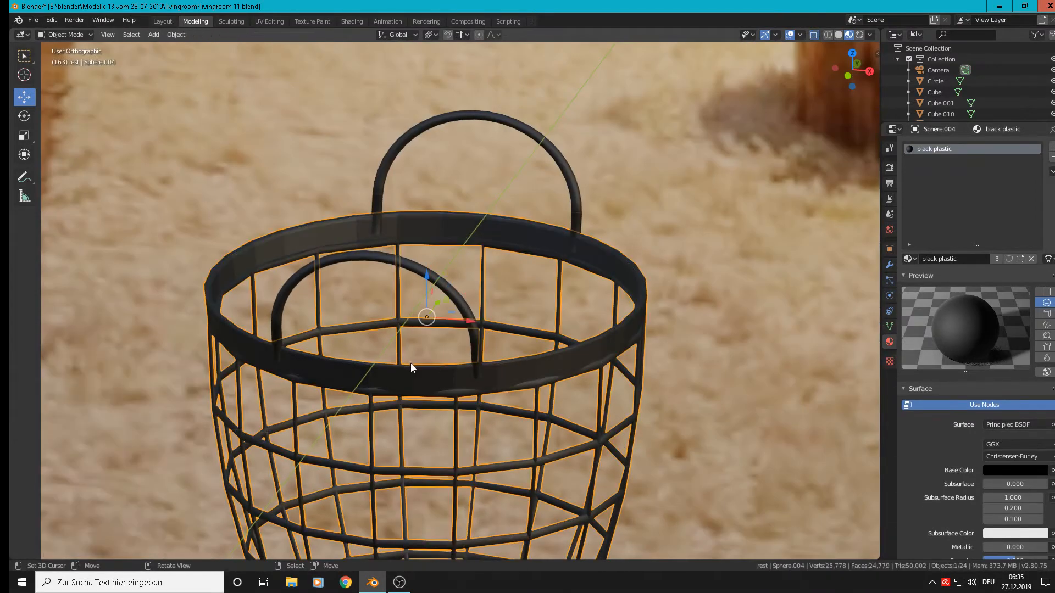
scroll(410, 364, down, 2)
middle_drag(473, 371, 428, 363)
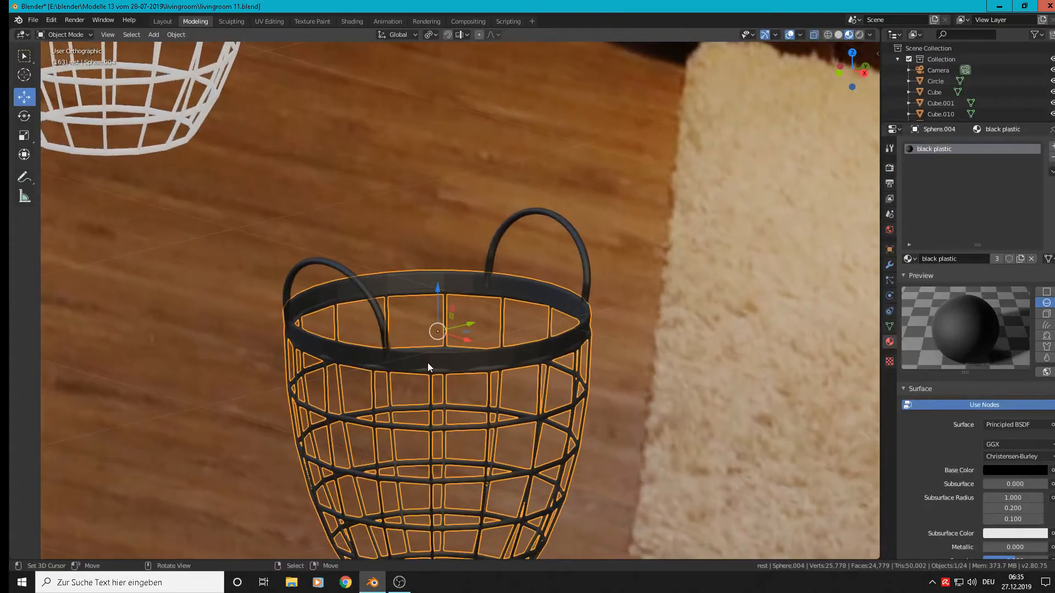
click(176, 35)
click(220, 255)
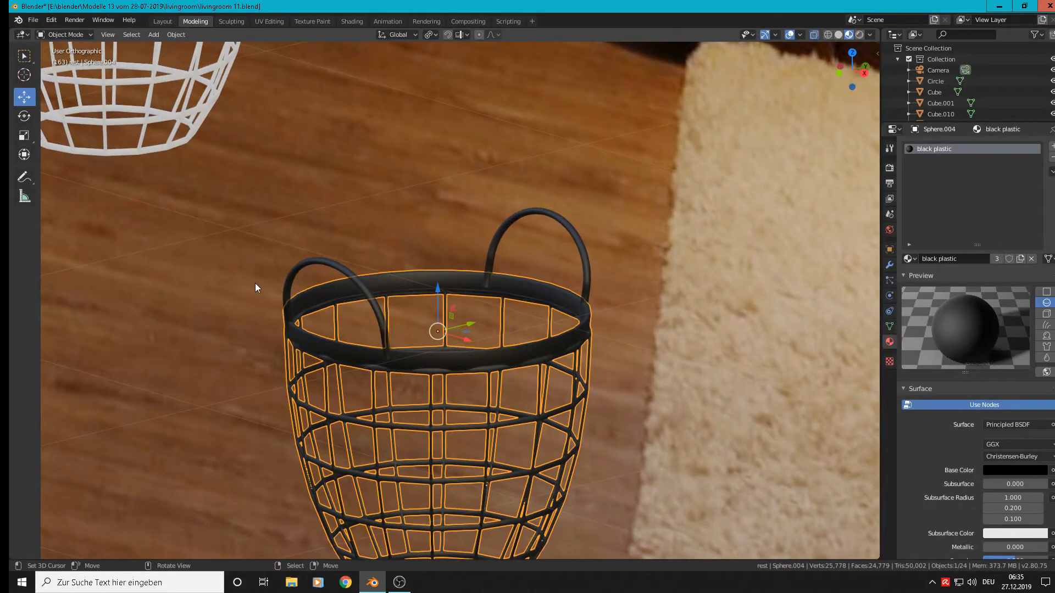
- Select only the linked rim band and scale it up by about 1.028 so it covers the top wire ring
middle_drag(255, 282, 231, 279)
scroll(450, 360, up, 2)
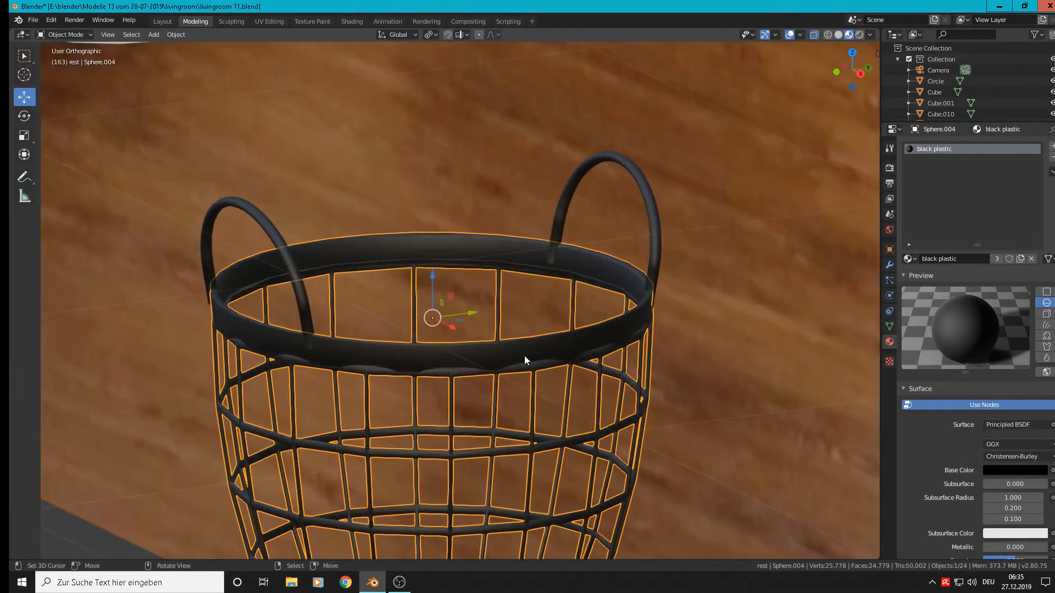
key(Tab)
key(l)
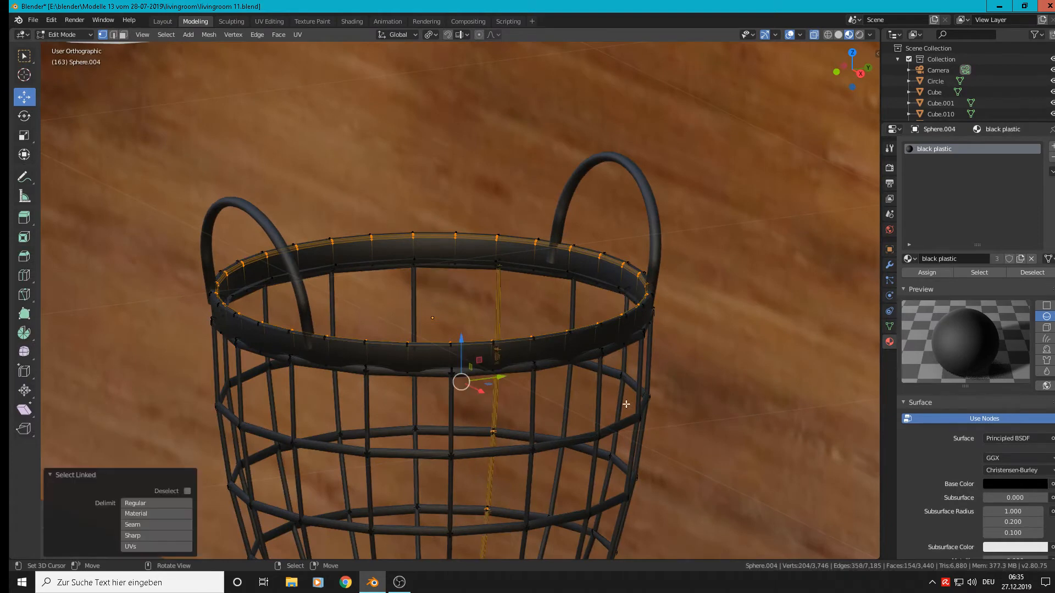
key(alt+a)
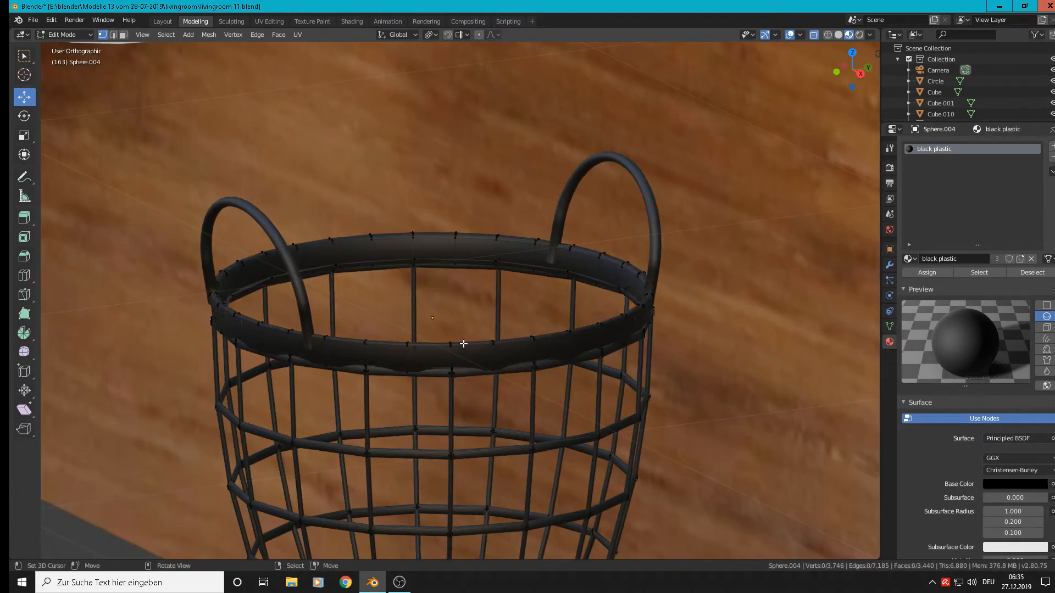
key(l)
key(s)
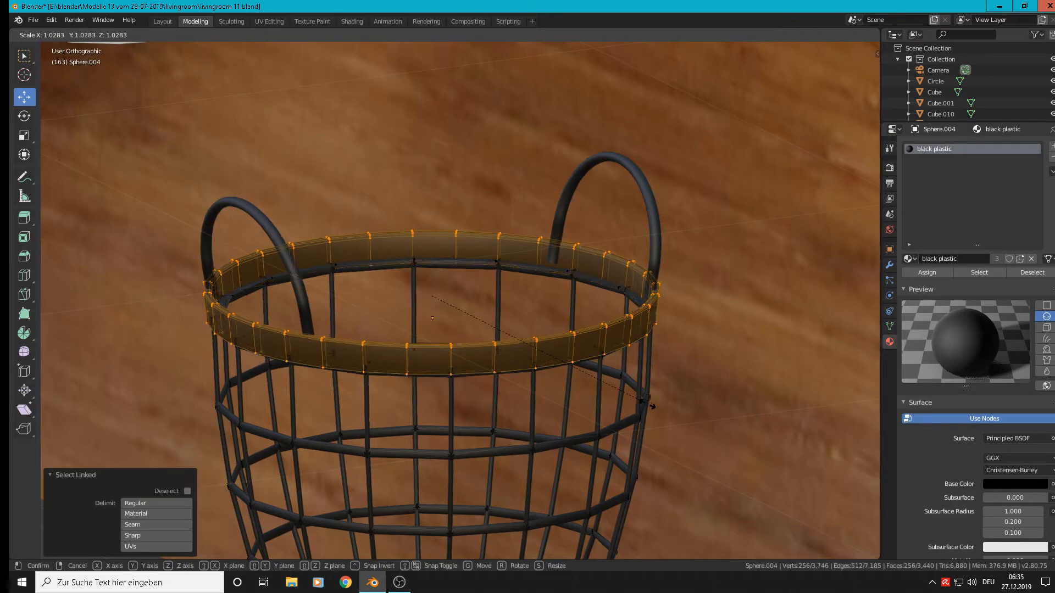
click(649, 405)
key(Tab)
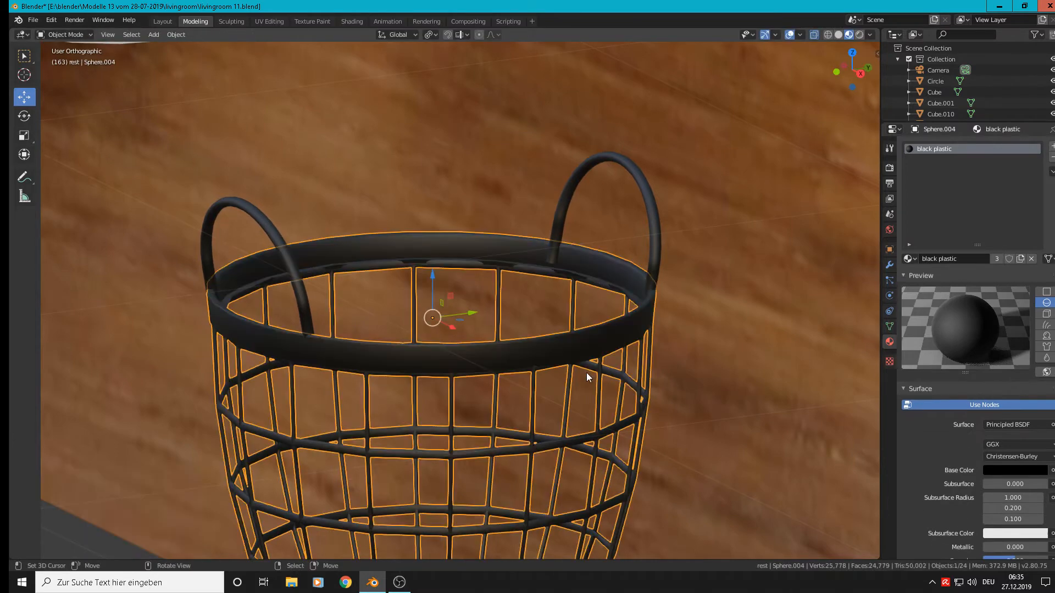
middle_drag(582, 371, 604, 374)
- Turn off X-ray, switch to face selection in Edit Mode, and select the rim band's inner face loop
key(Tab)
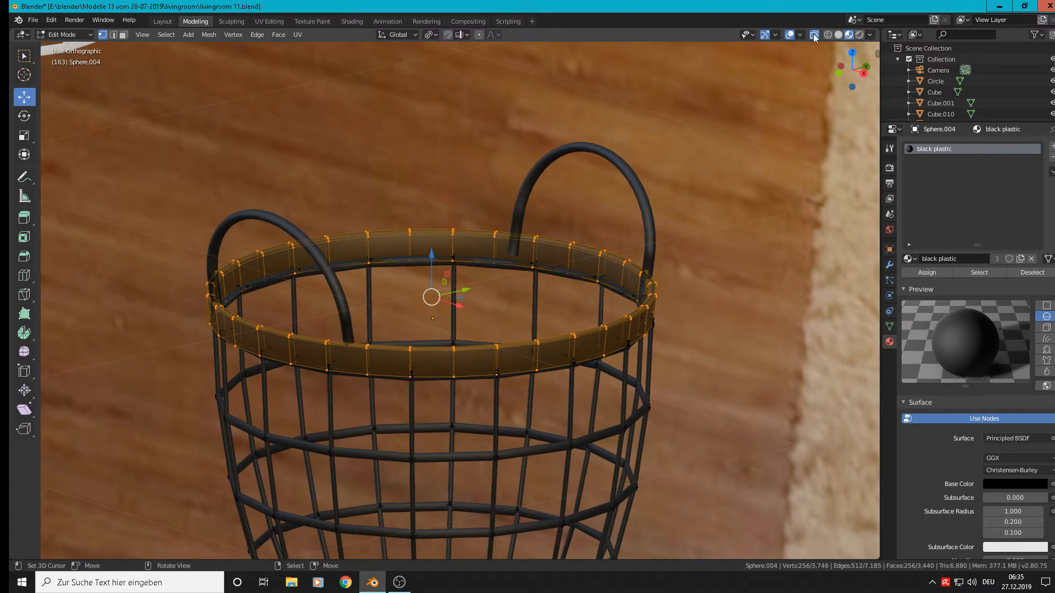
click(814, 36)
click(123, 35)
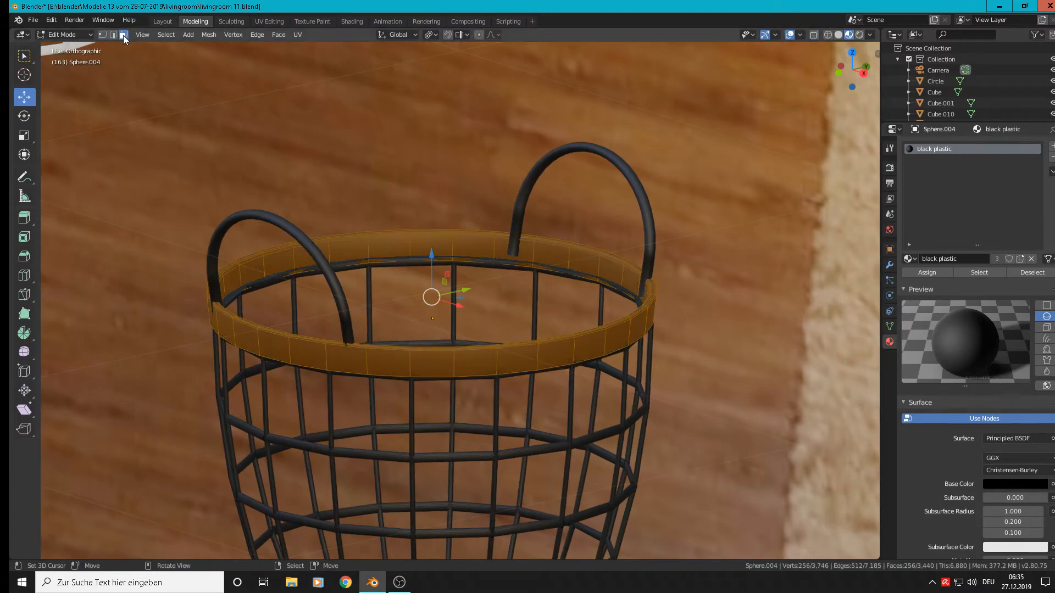
alt+click(414, 249)
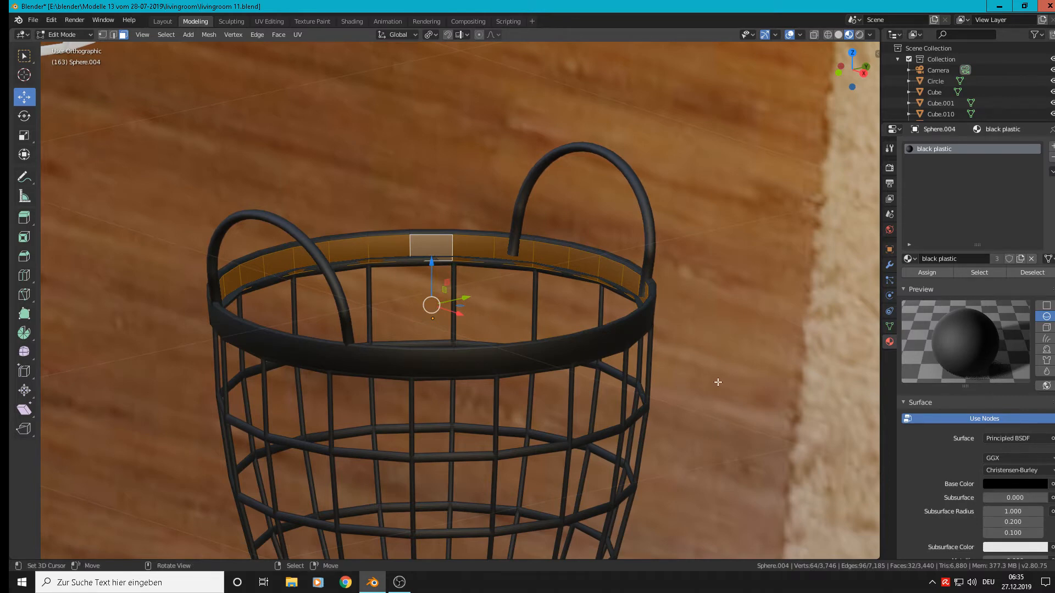
key(KP_5)
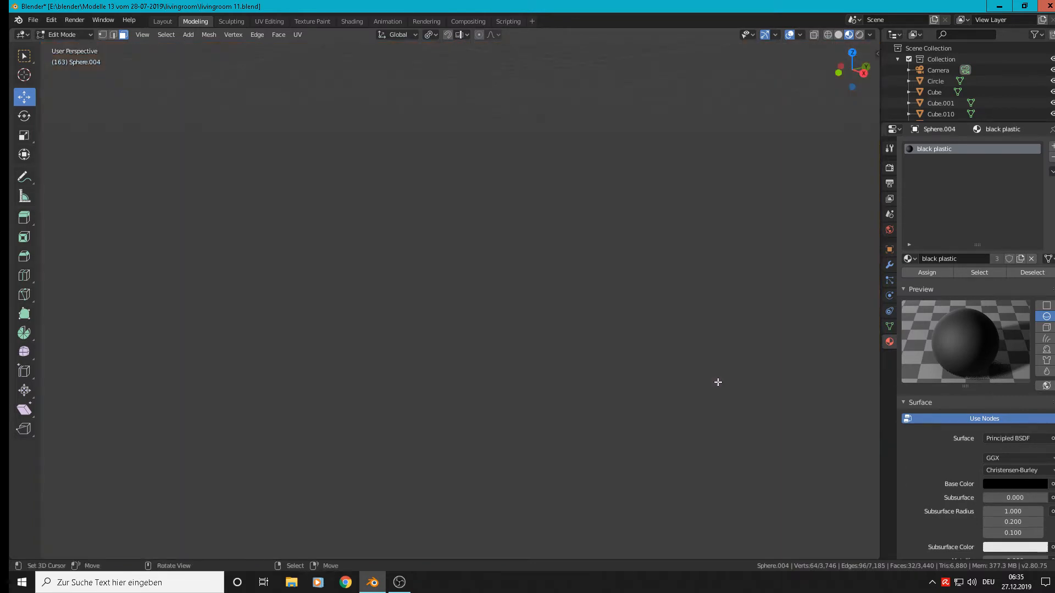
scroll(558, 358, down, 20)
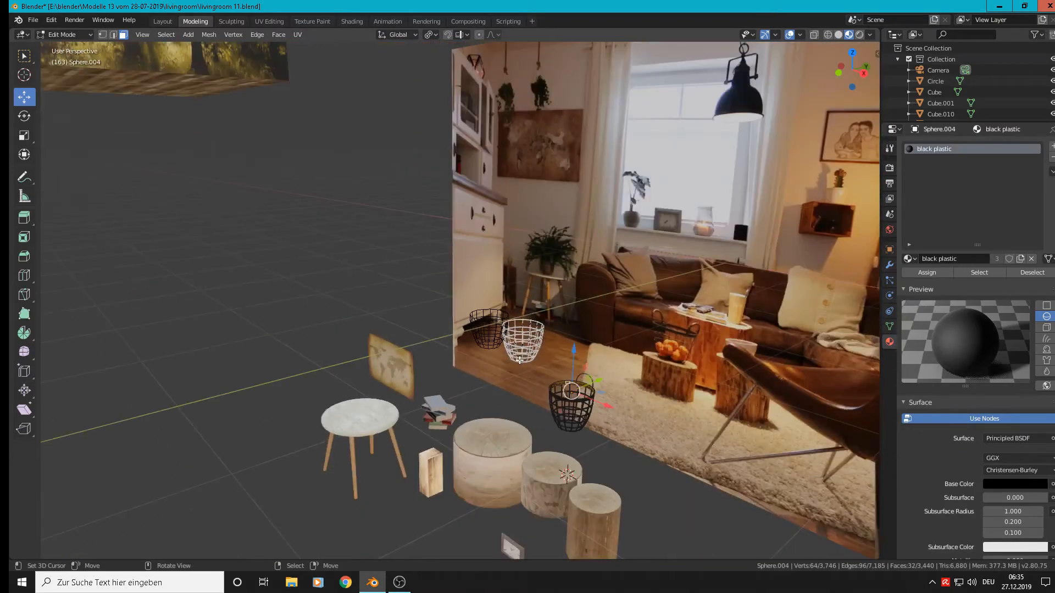
scroll(588, 378, up, 9)
middle_drag(588, 378, 539, 293)
key(KP_5)
scroll(540, 294, down, 4)
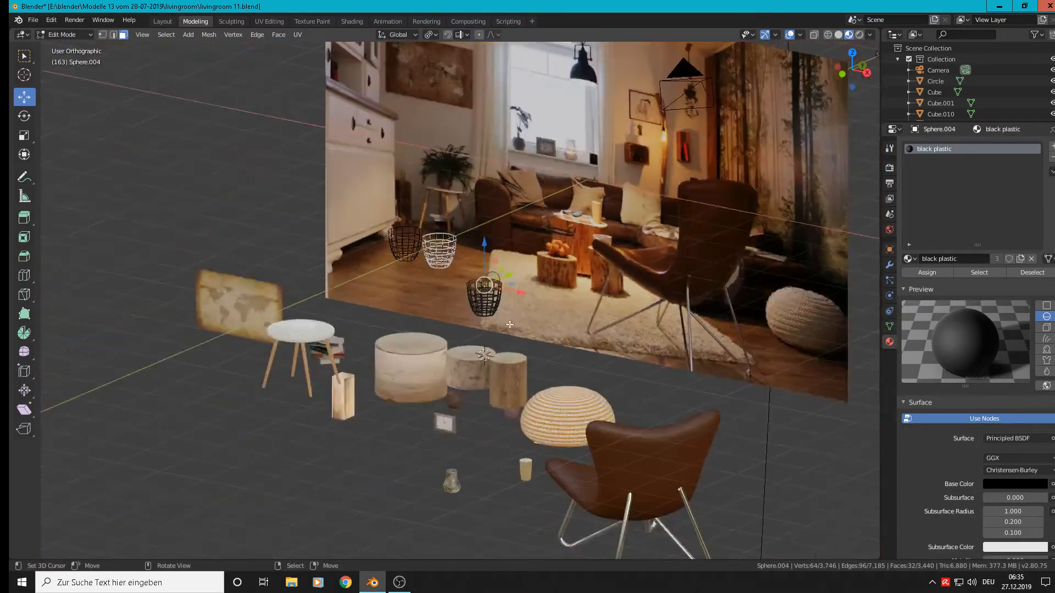
scroll(487, 282, up, 14)
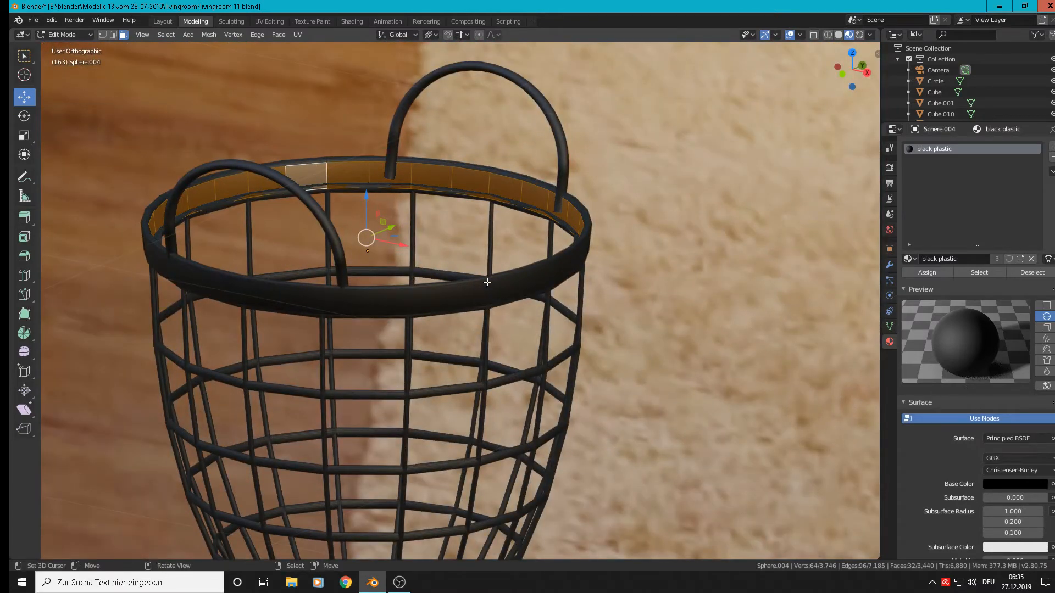
- Try scaling an expanded selection of the inner rim faces to about 0.966, and reduce the selection to the inner face loop
key(ctrl+KP_Add)
key(ctrl+KP_Add)
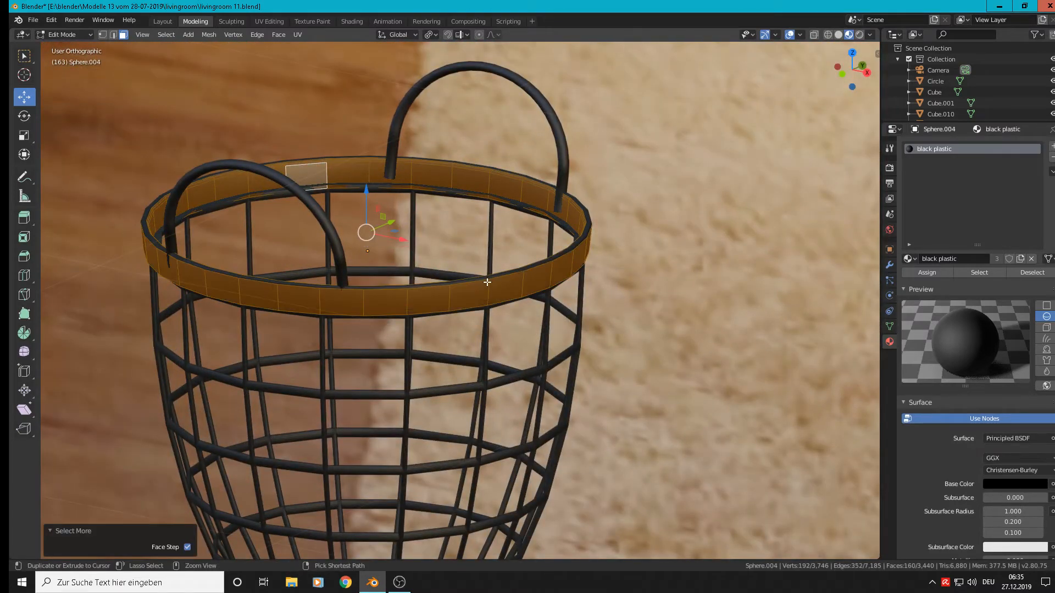
key(ctrl+KP_Subtract)
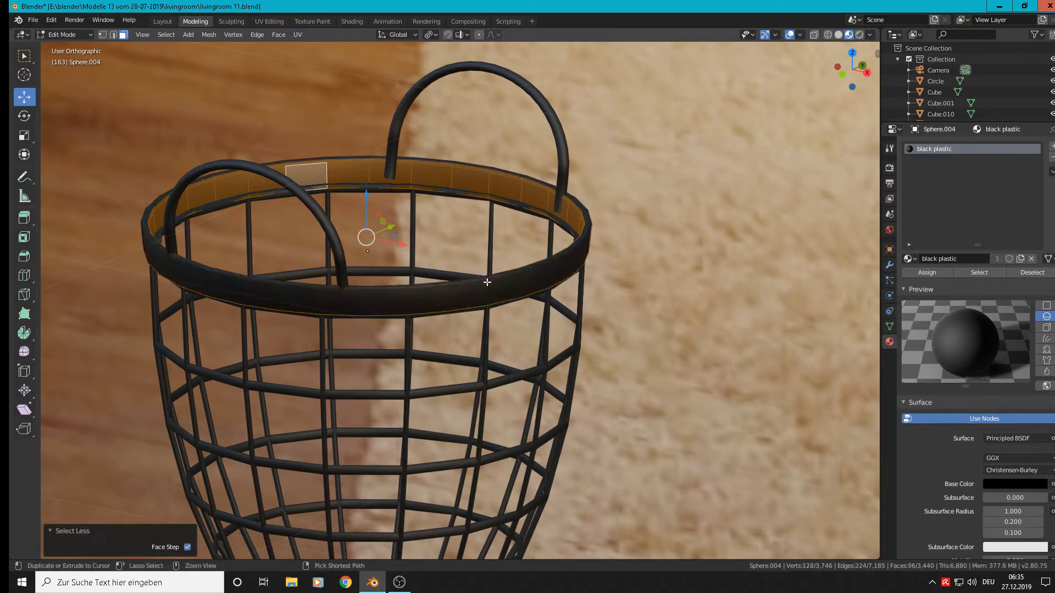
right_click(462, 281)
key(Escape)
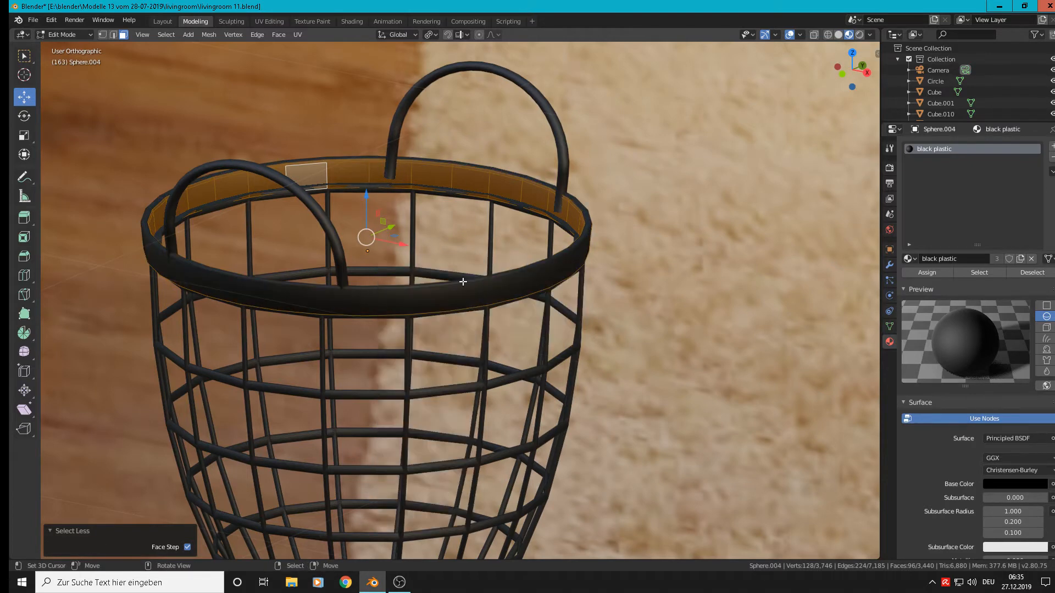
key(s)
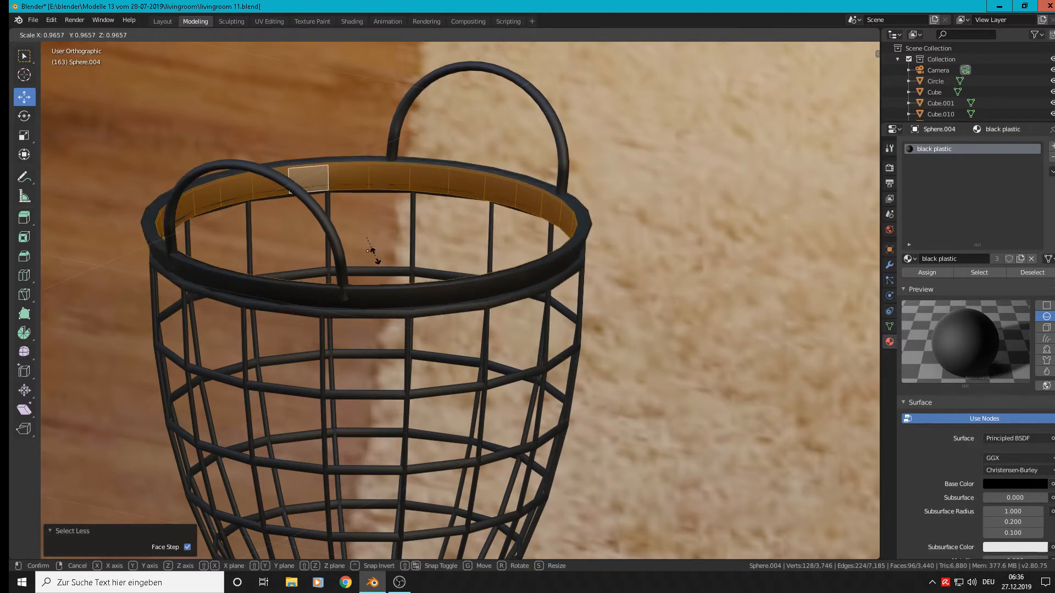
click(373, 252)
key(ctrl+KP_Subtract)
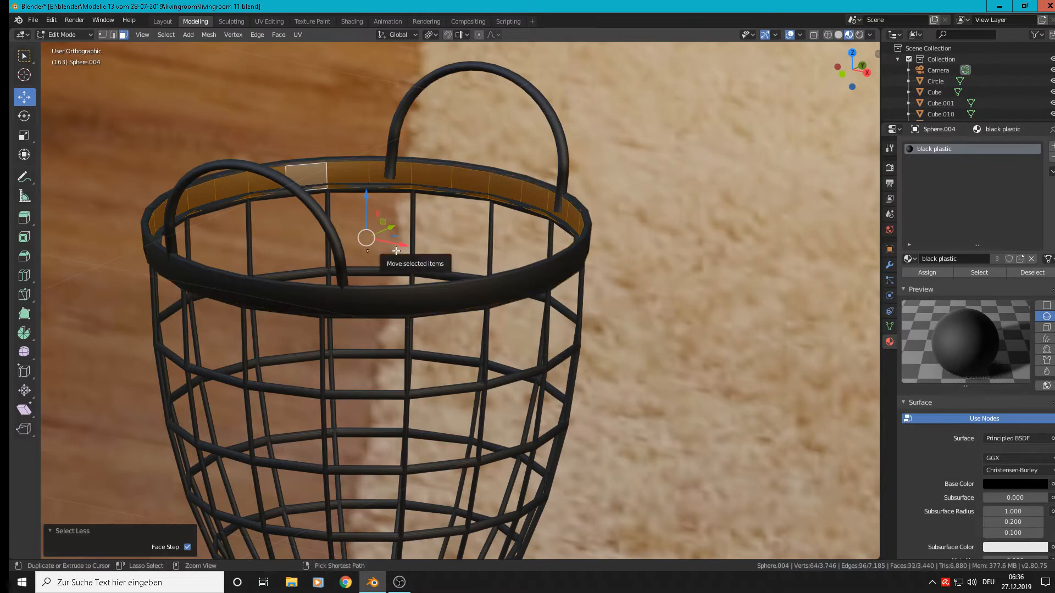
- Scale the rim band's inner face loop to about 0.957 to thicken the rim, and return to Object Mode
key(s)
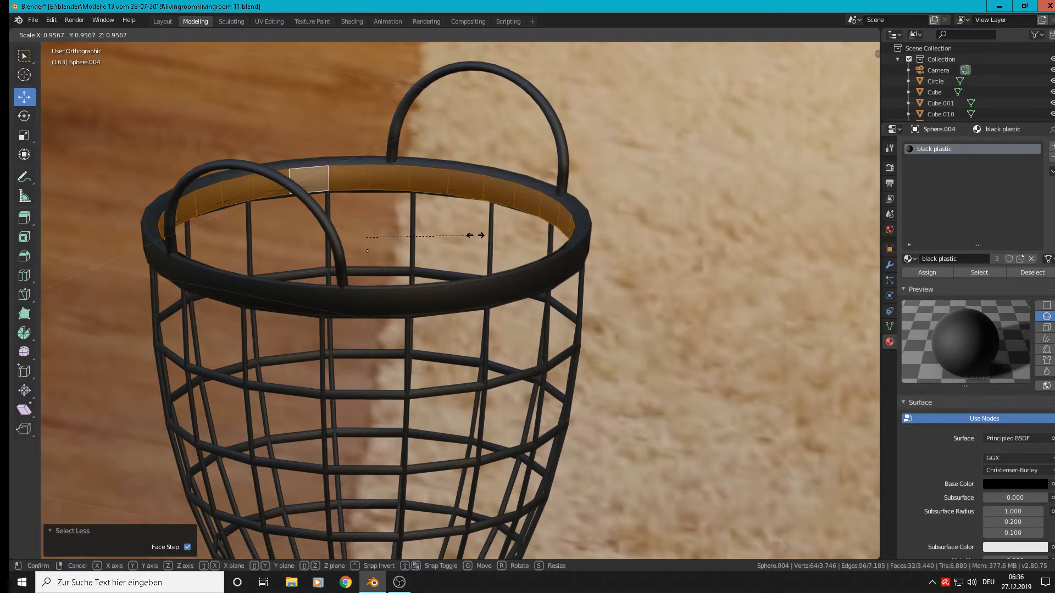
click(476, 235)
key(Tab)
scroll(476, 235, down, 6)
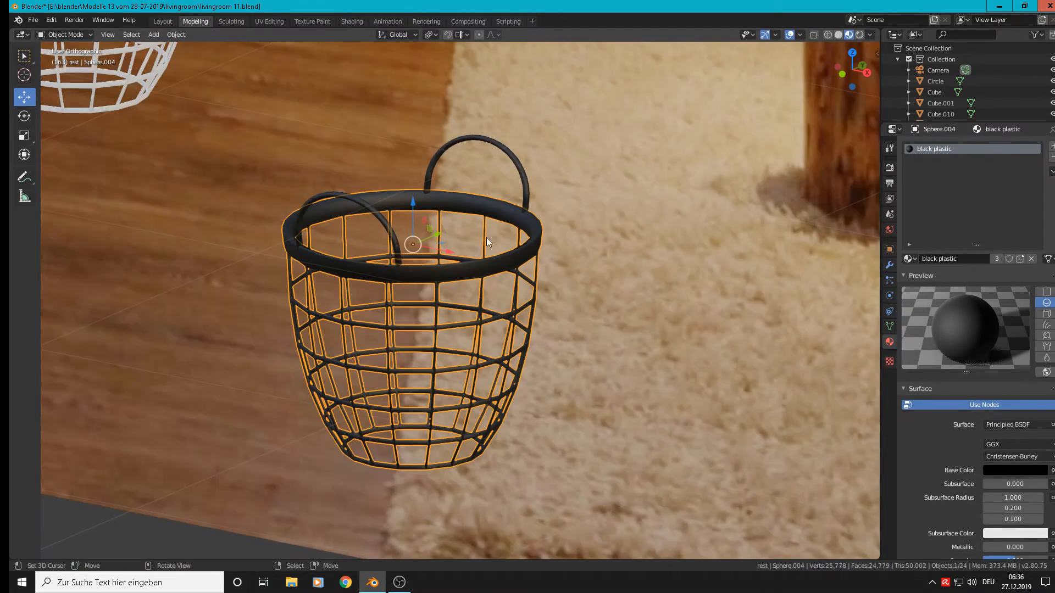
middle_drag(483, 218, 539, 206)
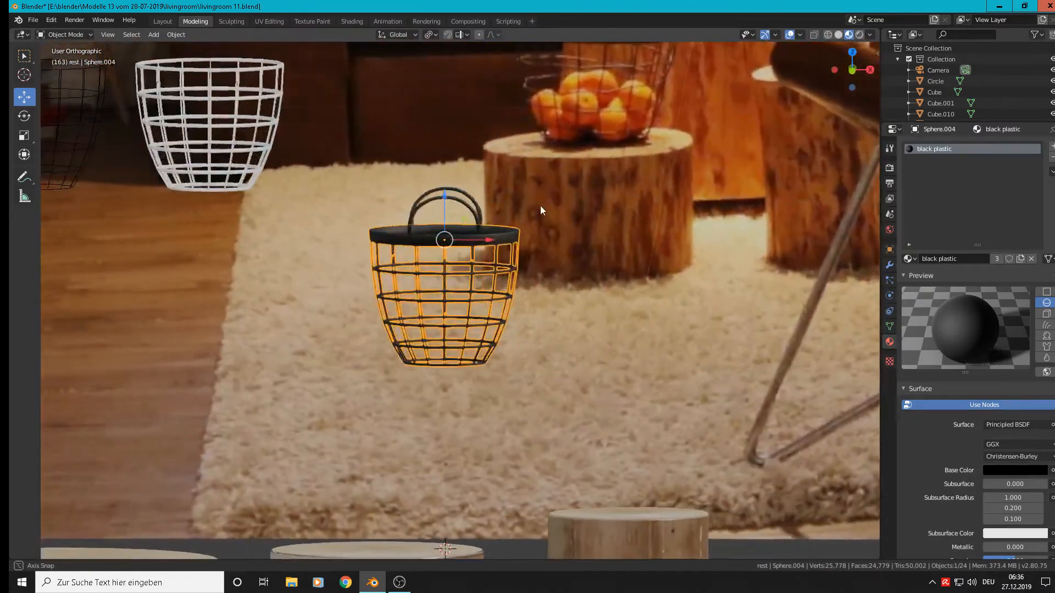
- Try a Solidify modifier with 0.08 m thickness on the front handle, and remove it
click(469, 219)
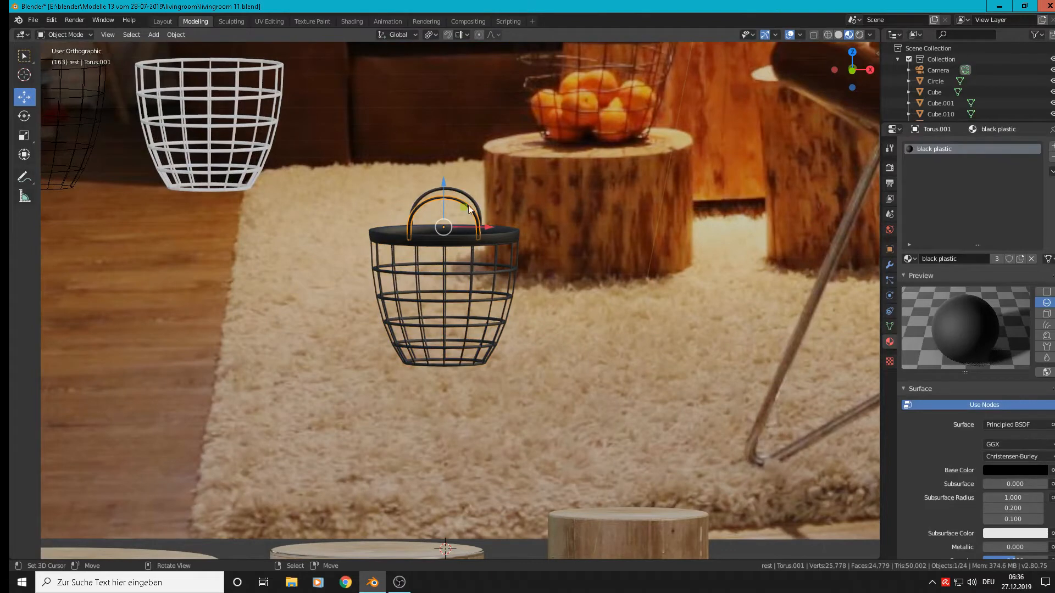
shift+middle_drag(530, 220, 521, 323)
scroll(470, 314, up, 2)
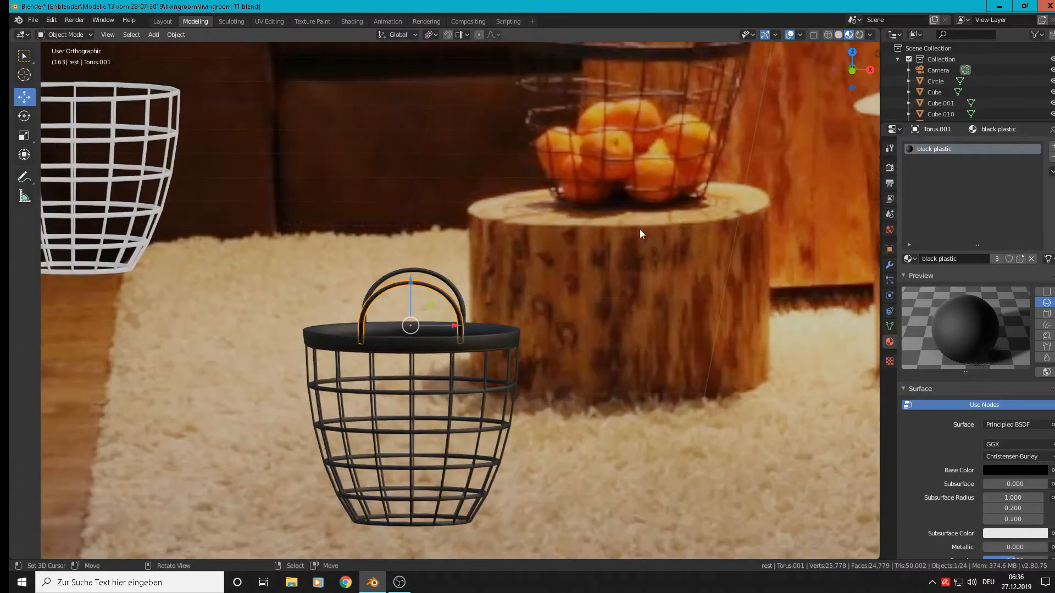
click(889, 264)
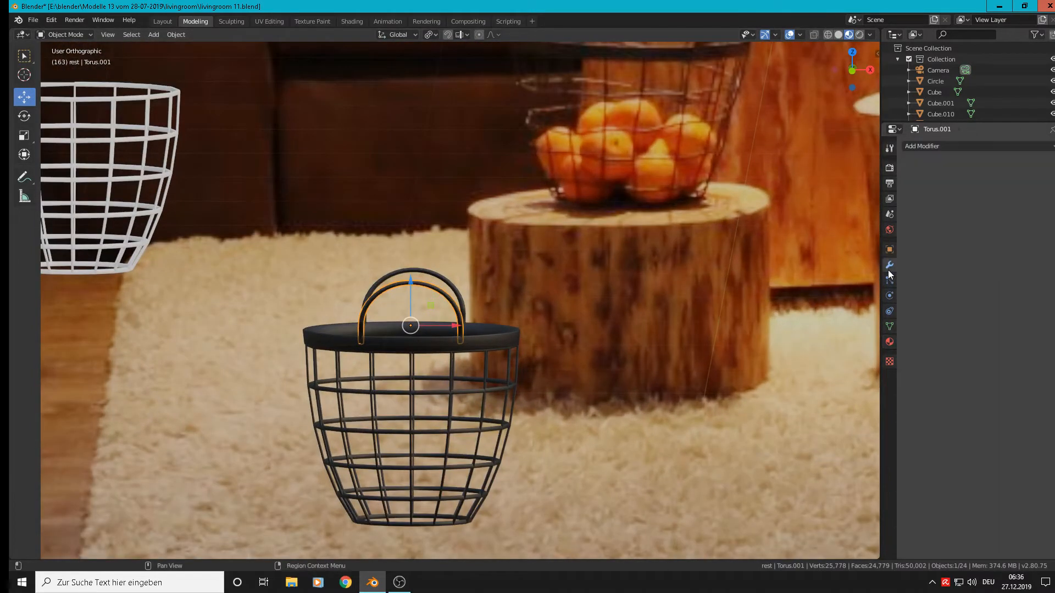
click(925, 151)
click(867, 320)
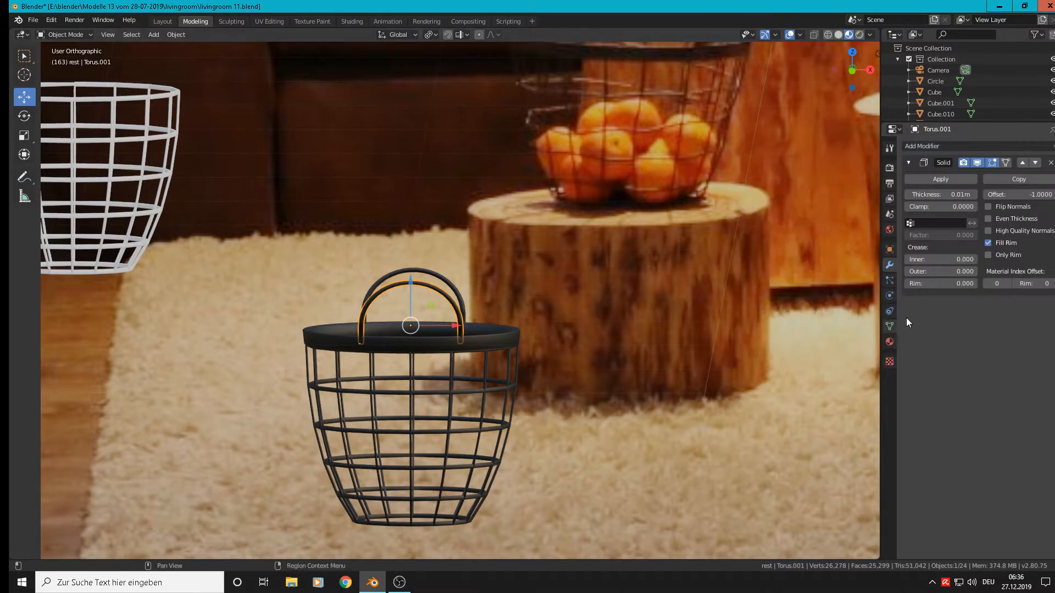
drag(941, 195, 968, 194)
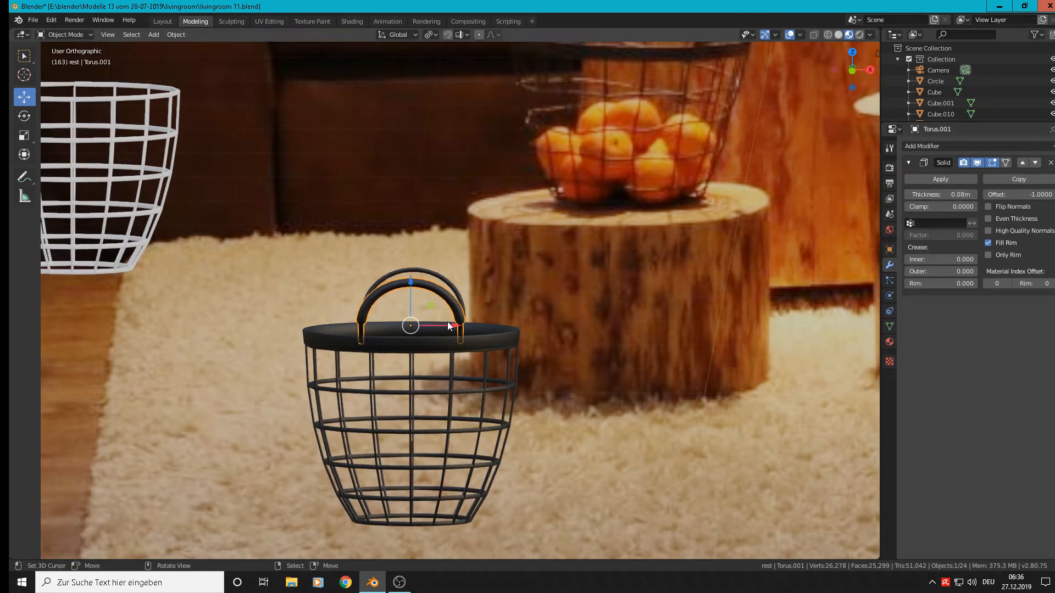
click(1051, 163)
click(457, 285)
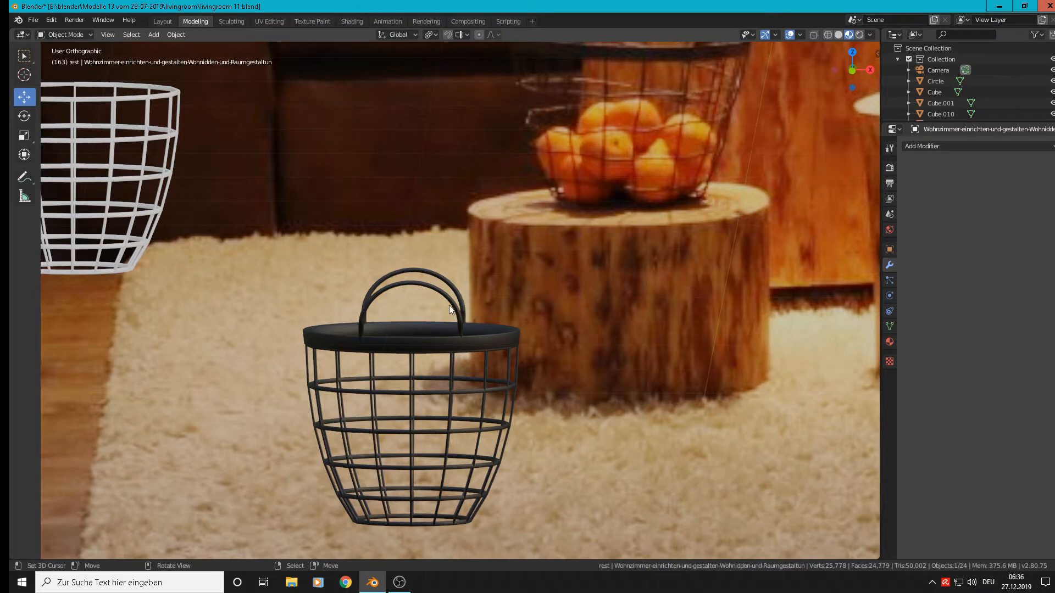
- Try a Solidify modifier with Even Thickness on the rear handle, and remove it
scroll(483, 378, down, 1)
scroll(460, 361, up, 2)
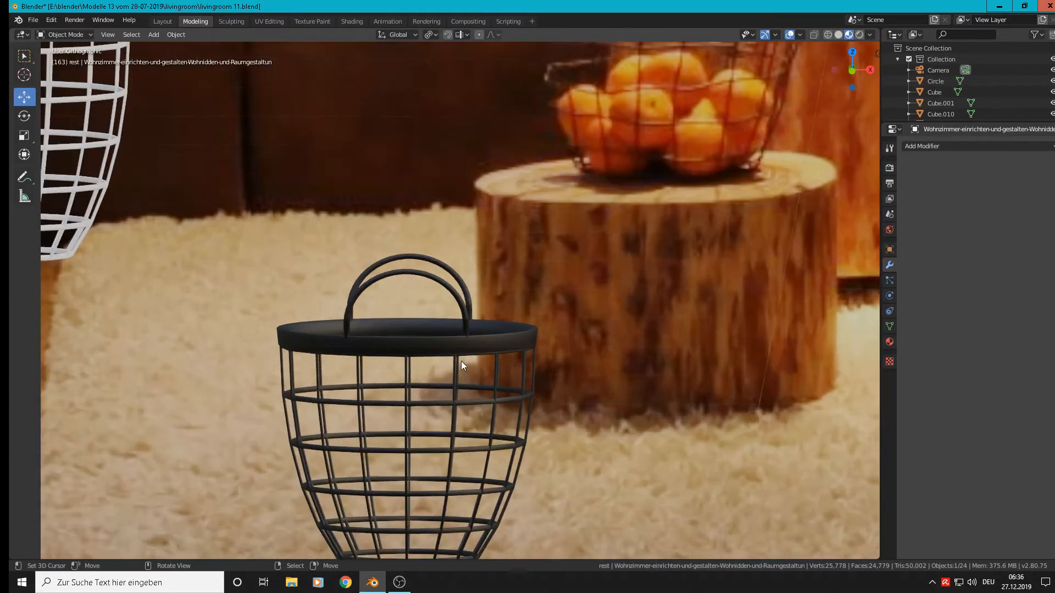
middle_drag(461, 361, 439, 367)
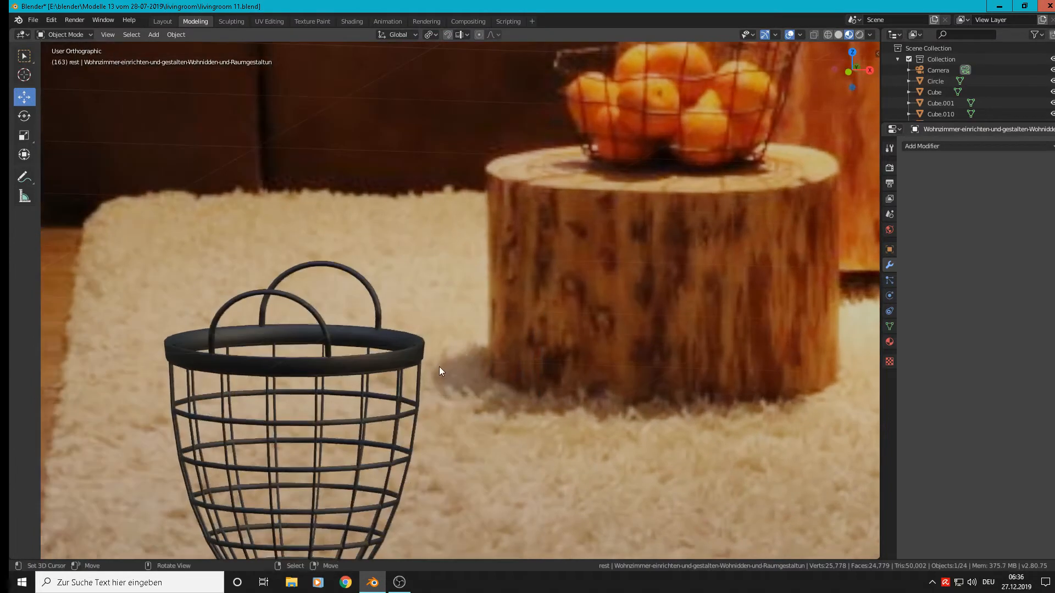
click(378, 314)
click(929, 145)
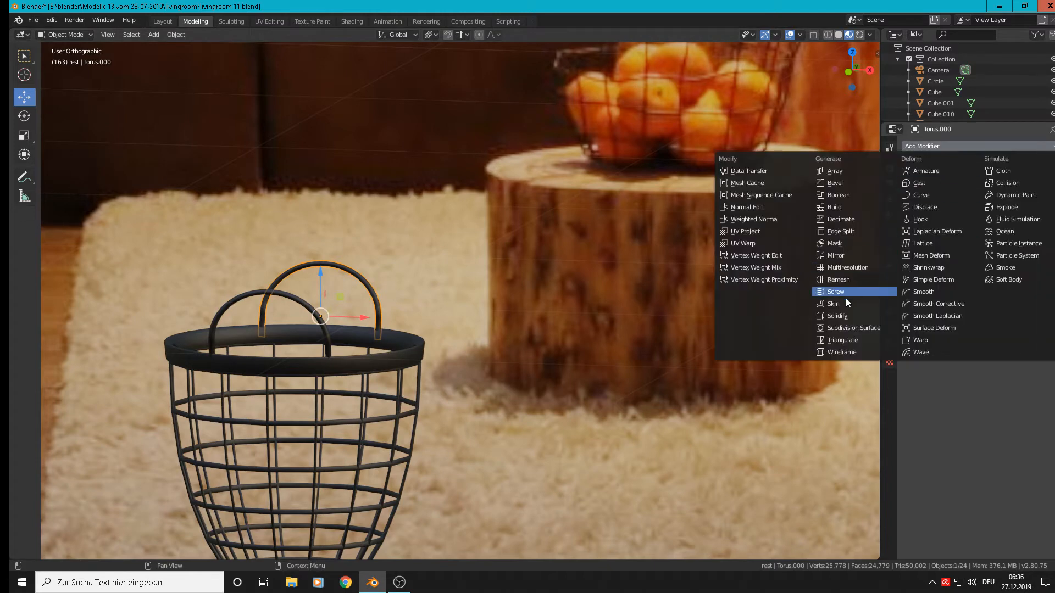
click(842, 315)
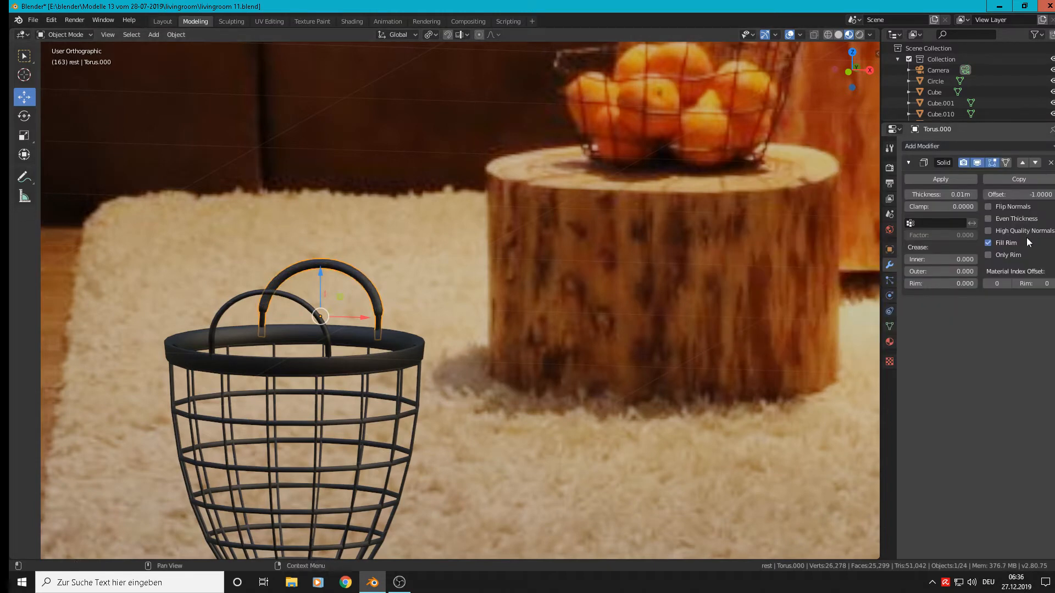
click(989, 218)
click(1050, 162)
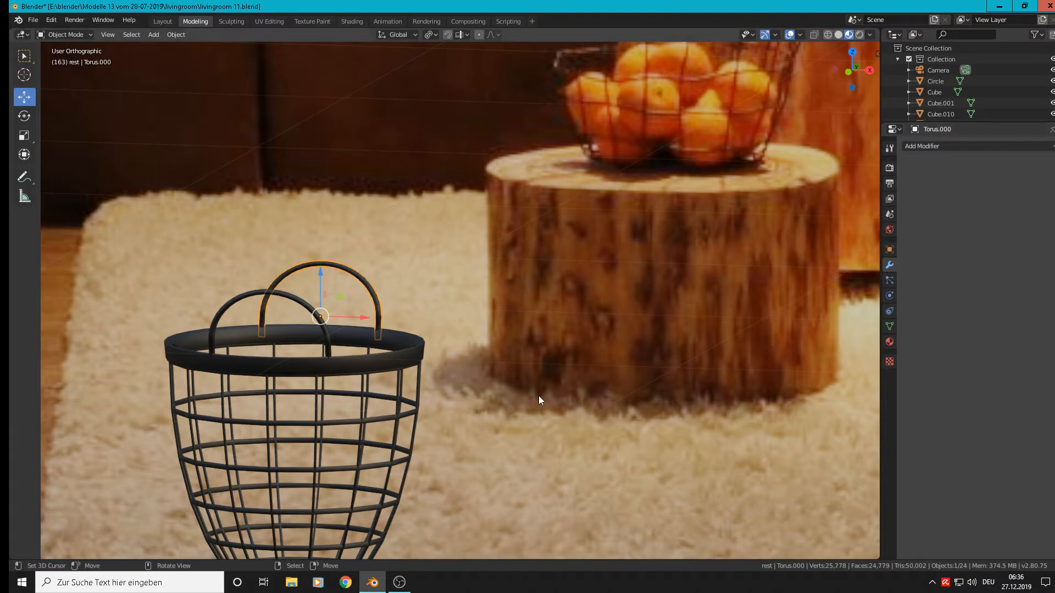
- Select both handles and the basket, with the basket active, and join them into one object
scroll(330, 379, down, 2)
scroll(316, 350, up, 2)
shift+right_click(328, 326)
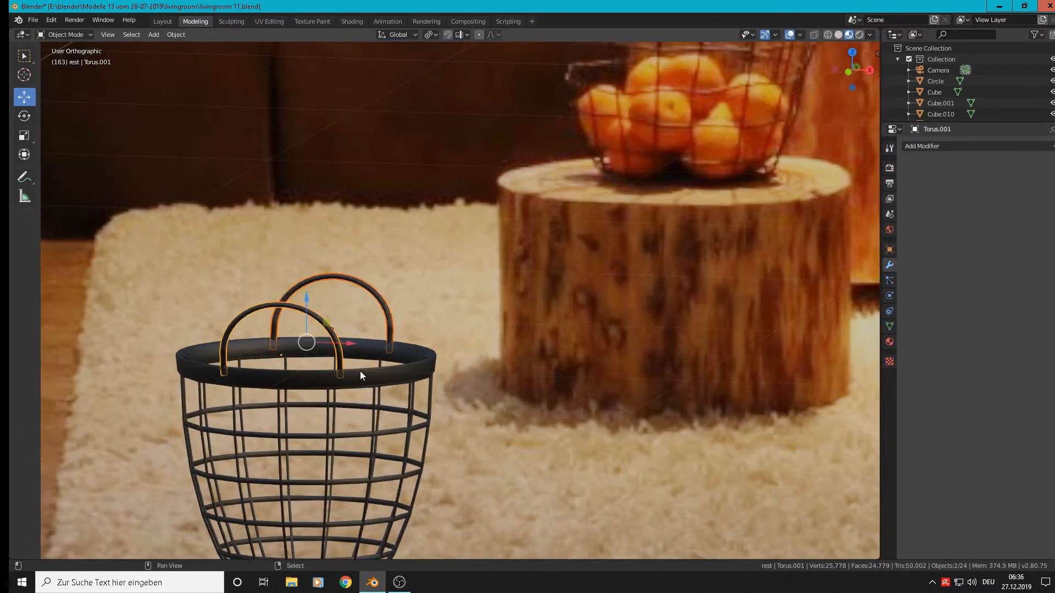
shift+right_click(368, 394)
click(175, 34)
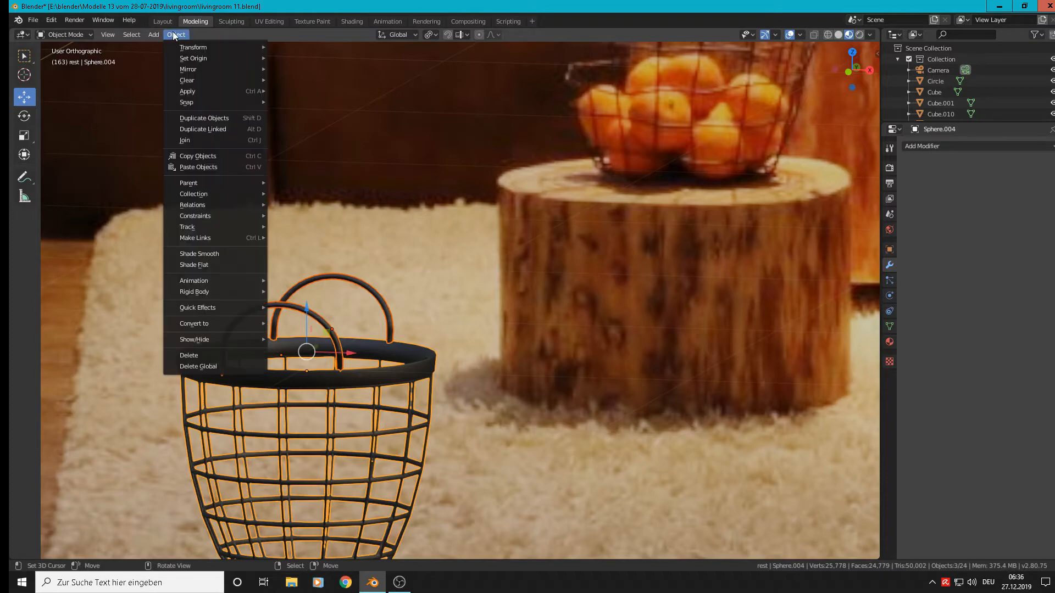
click(203, 145)
- Try moving the selected handle geometry down by 0.158 m in Edit Mode, and undo the move
scroll(285, 252, down, 3)
scroll(328, 299, down, 4)
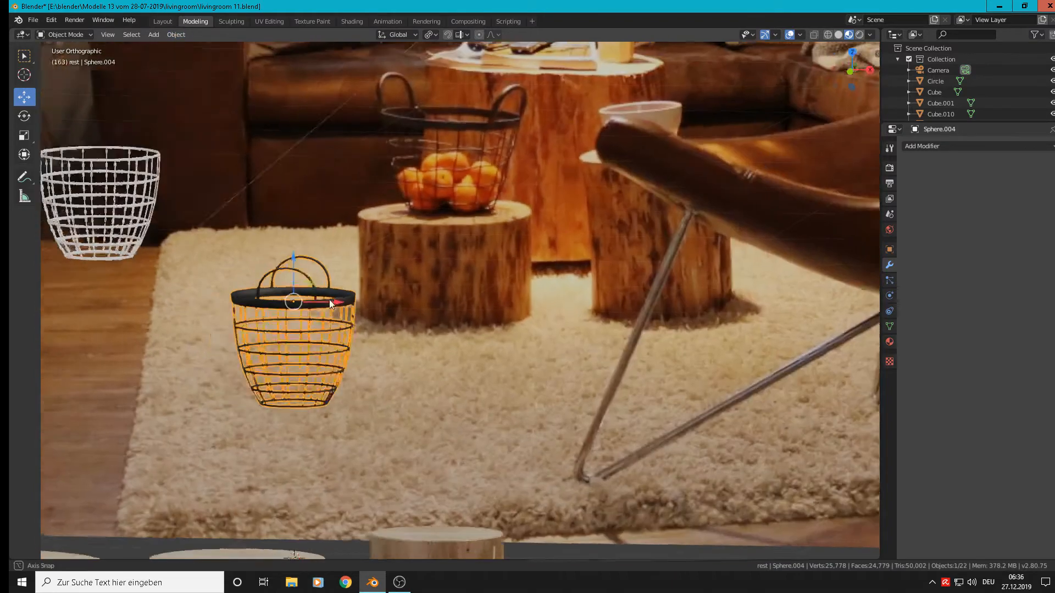
key(Tab)
scroll(354, 320, down, 2)
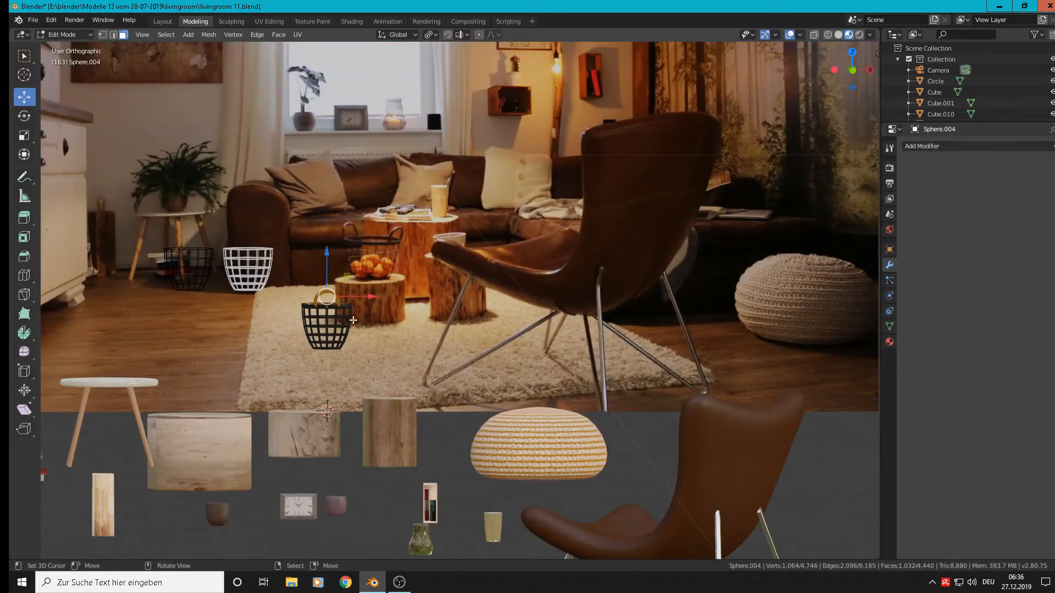
drag(331, 243, 332, 254)
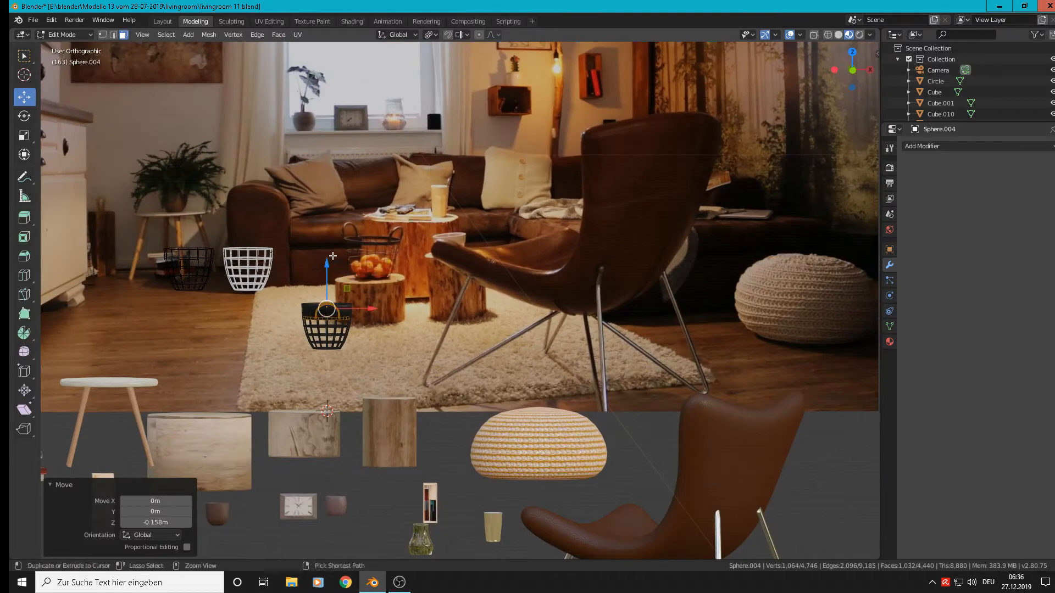
key(ctrl+z)
key(Tab)
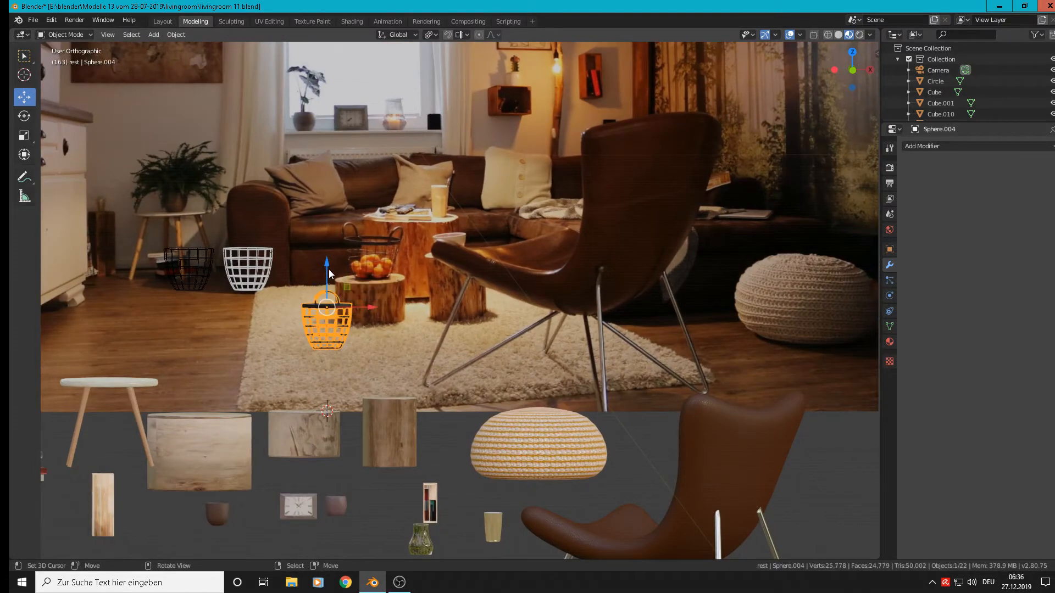
- Move the joined basket straight down to the lower edge of the reference photo and deselect it
drag(329, 283, 321, 330)
key(alt+a)
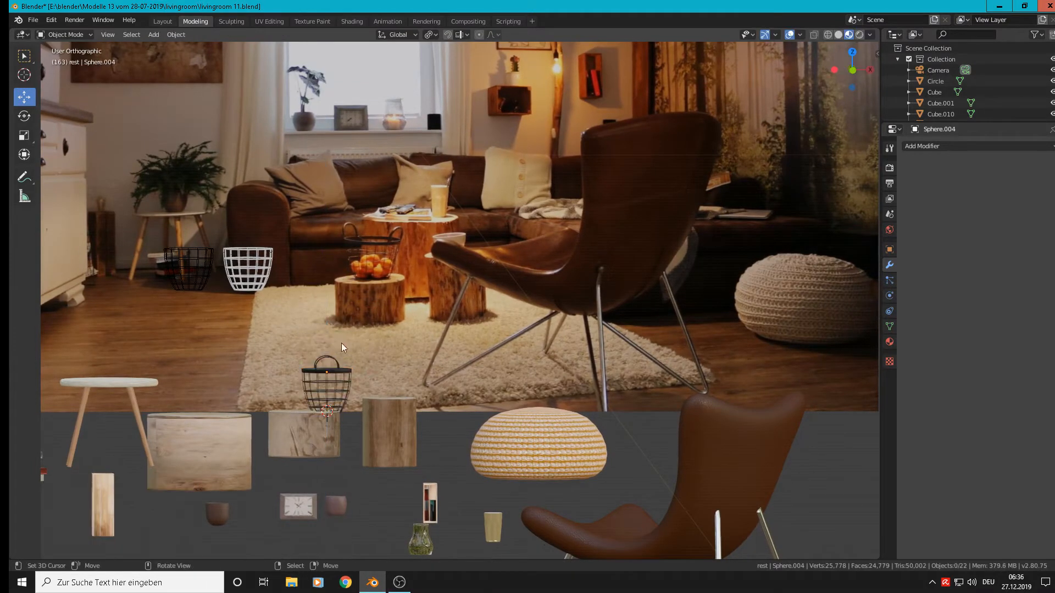
middle_drag(341, 343, 353, 352)
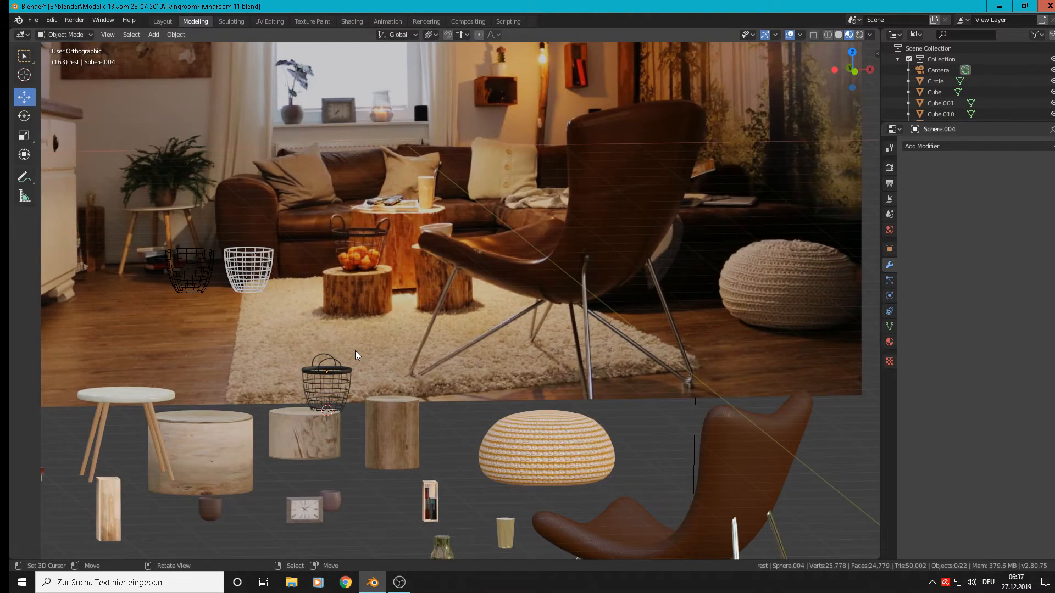
- Enter Edit Mode on the basket and select only the linked geometry of the front handle
scroll(354, 350, up, 6)
scroll(331, 351, up, 5)
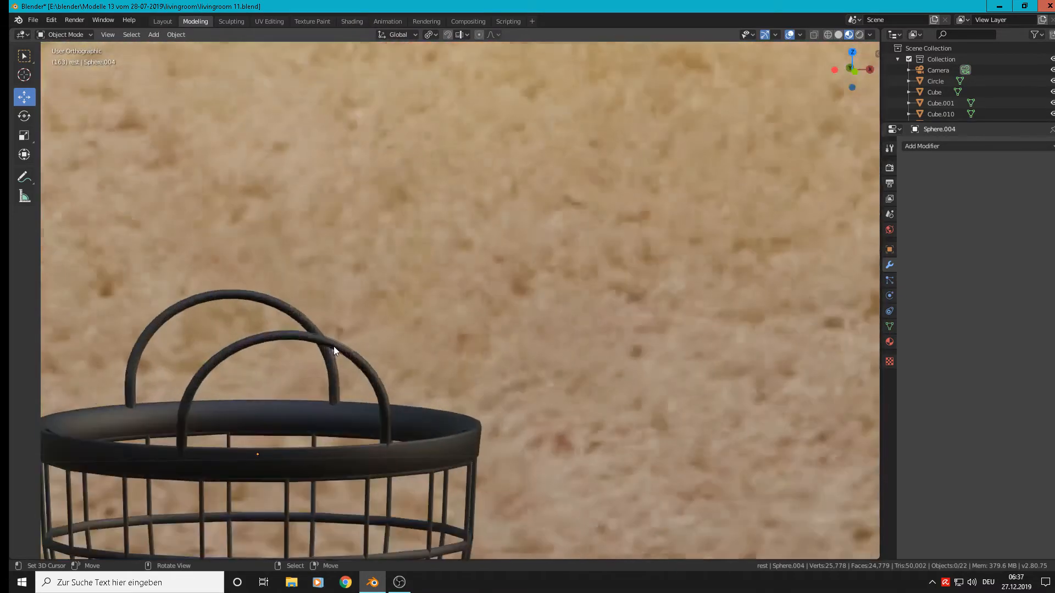
click(333, 347)
key(Tab)
key(alt+a)
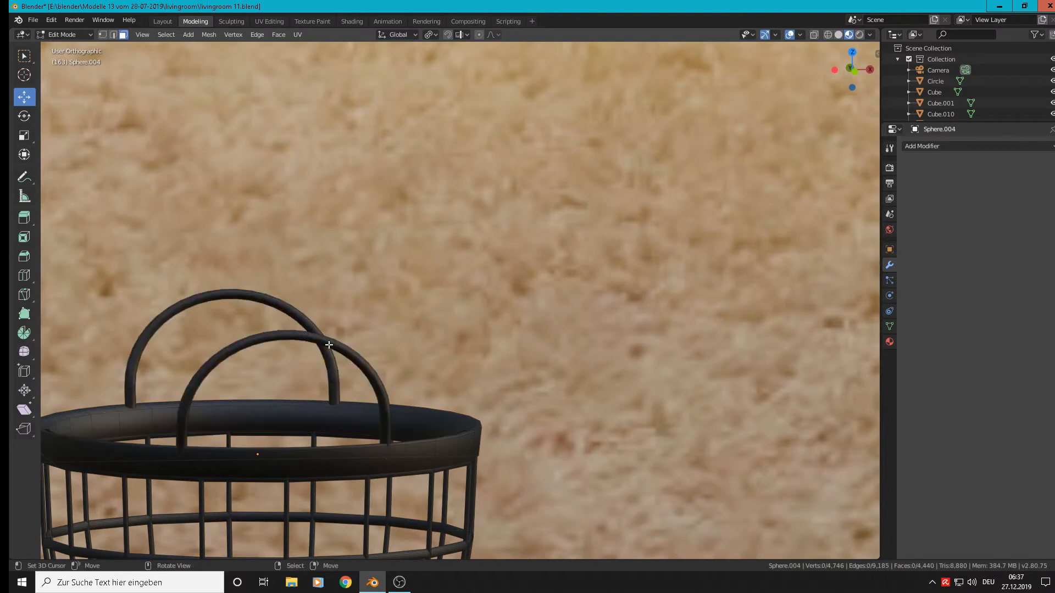
key(l)
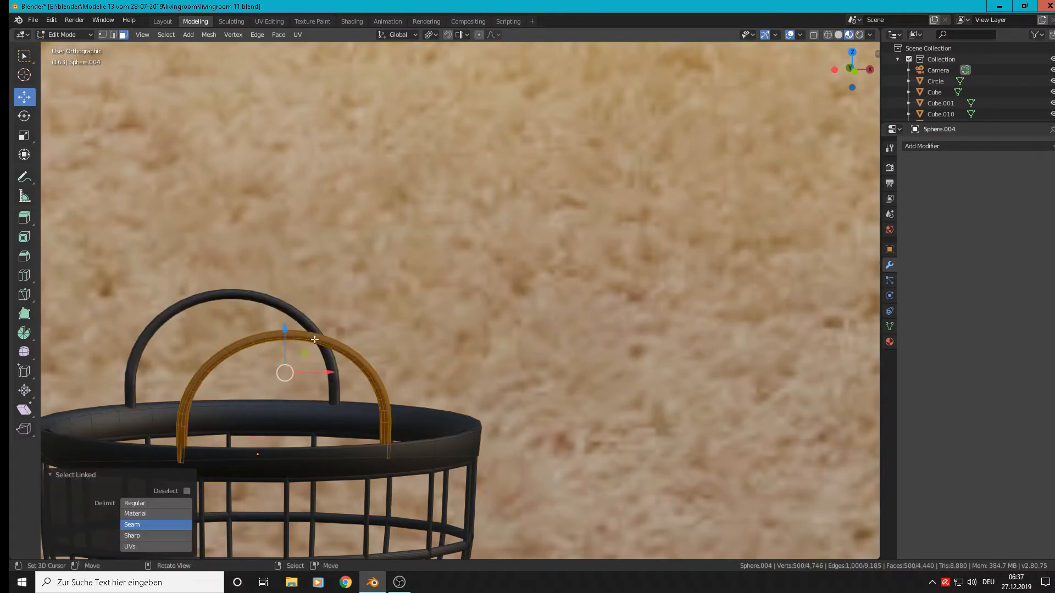
- Try a Solidify modifier with 0.007 m thickness on the joined basket, and remove it
click(968, 146)
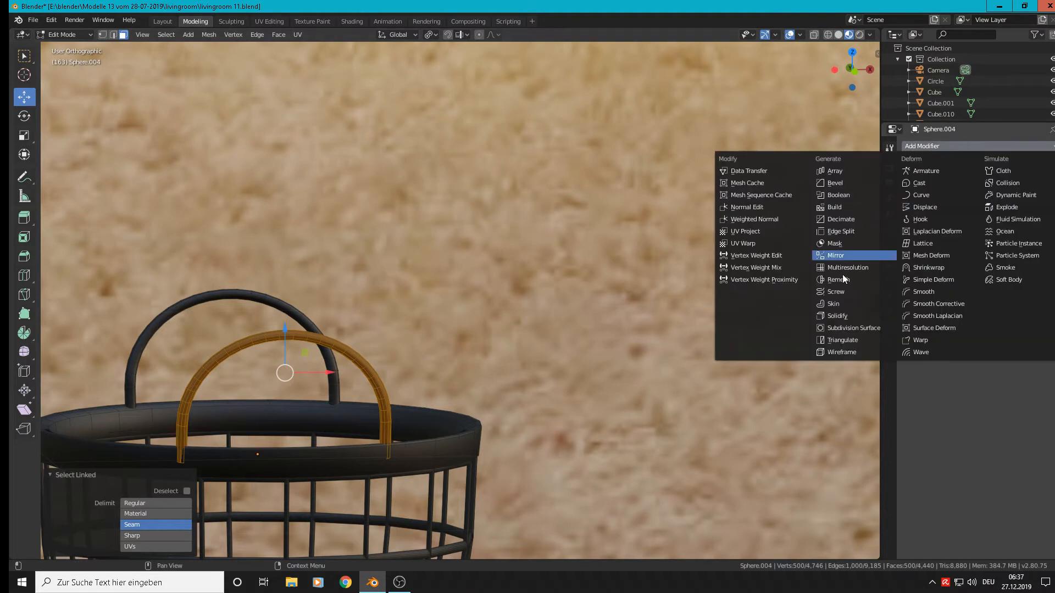
click(852, 315)
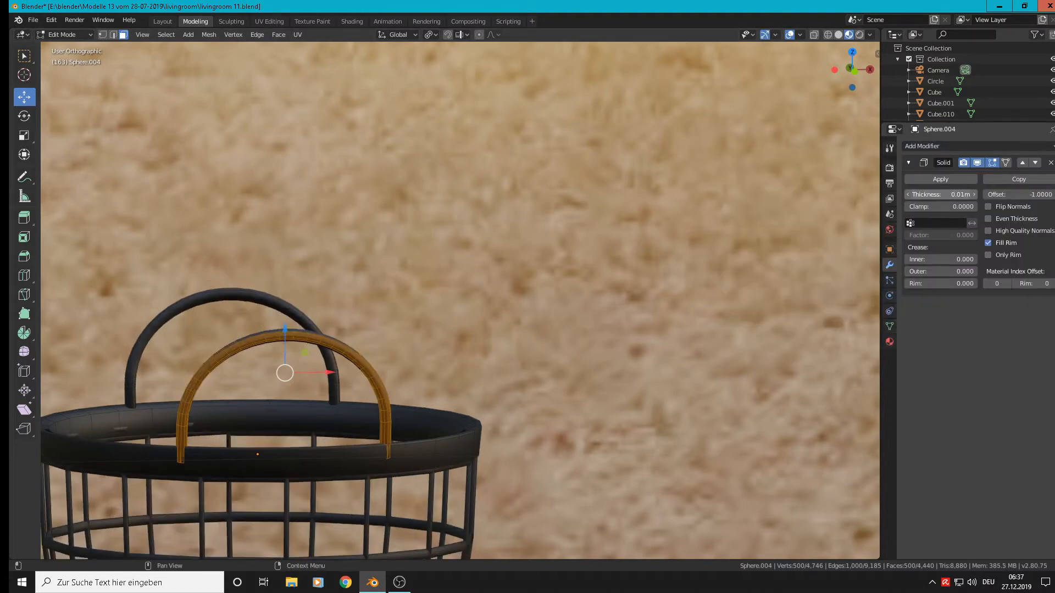
click(975, 194)
mouse_move(942, 195)
mouse_down()
mouse_move(955, 195)
mouse_move(922, 195)
mouse_up()
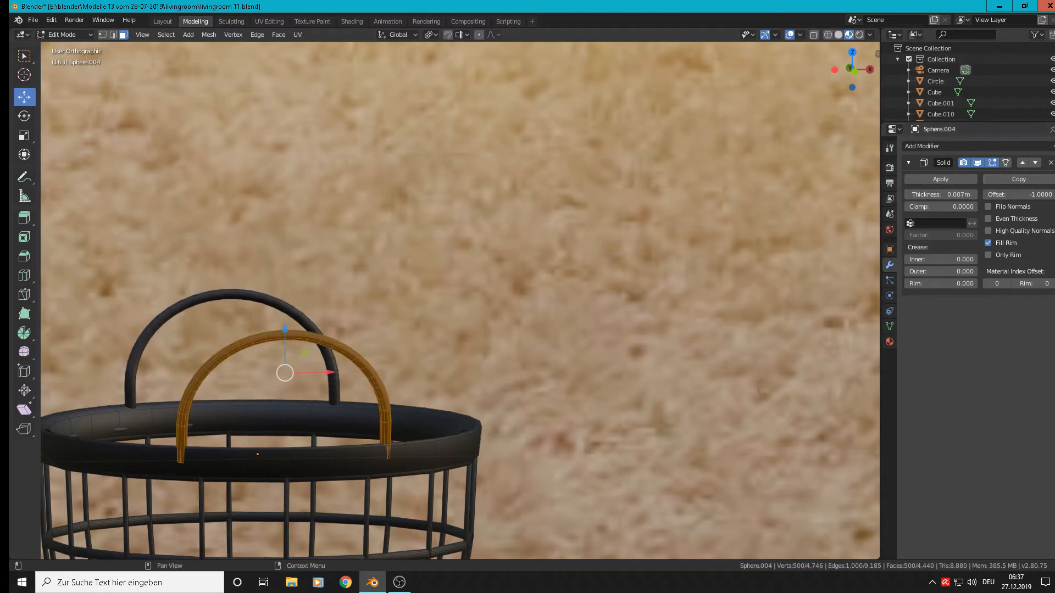
click(1050, 163)
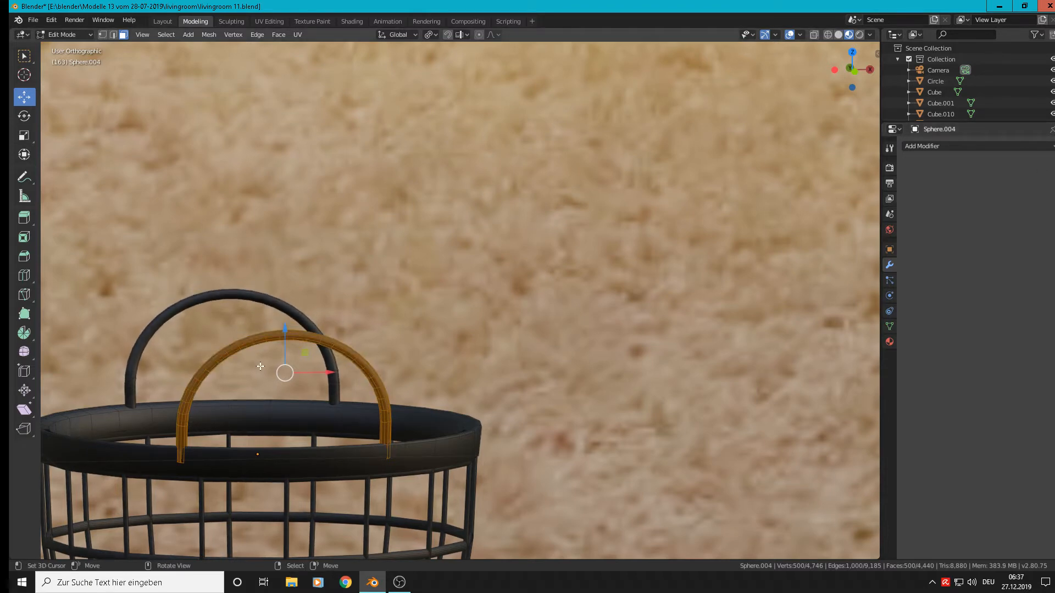
- Separate the selected front handle into its own object and select it in Object Mode
key(p)
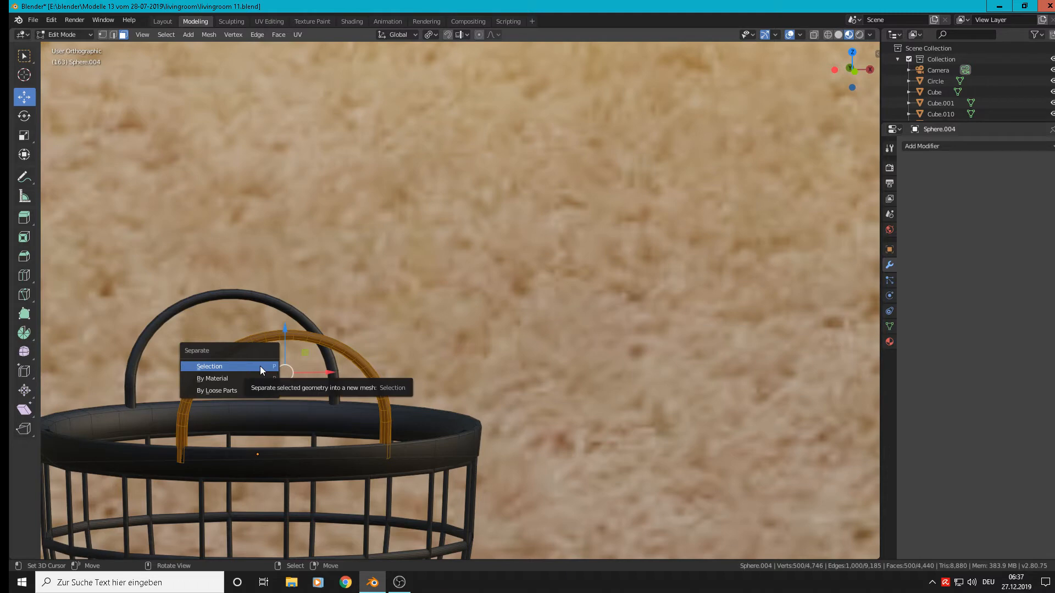
click(259, 366)
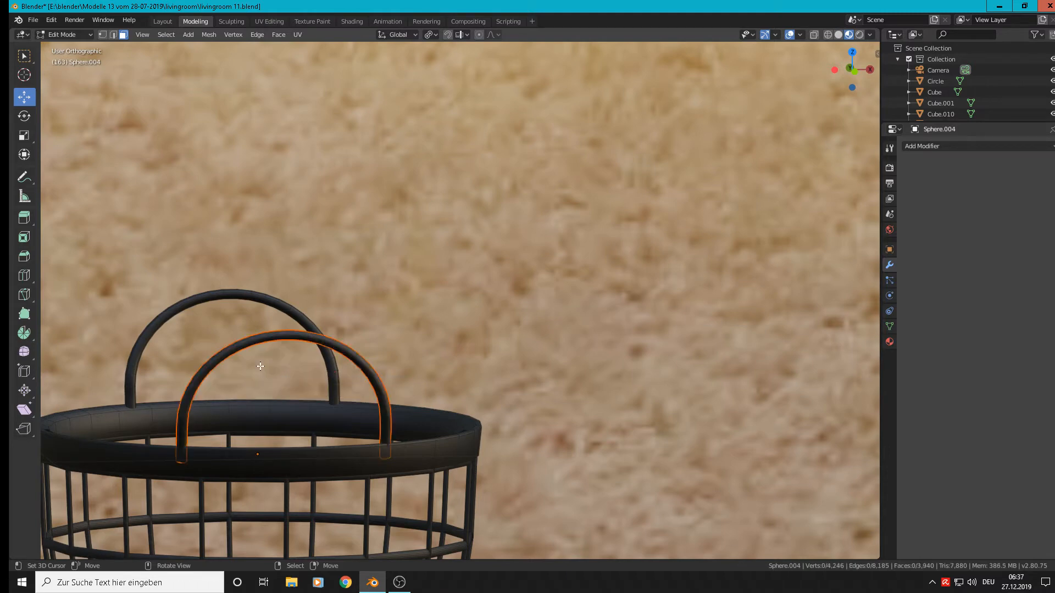
key(Tab)
click(295, 343)
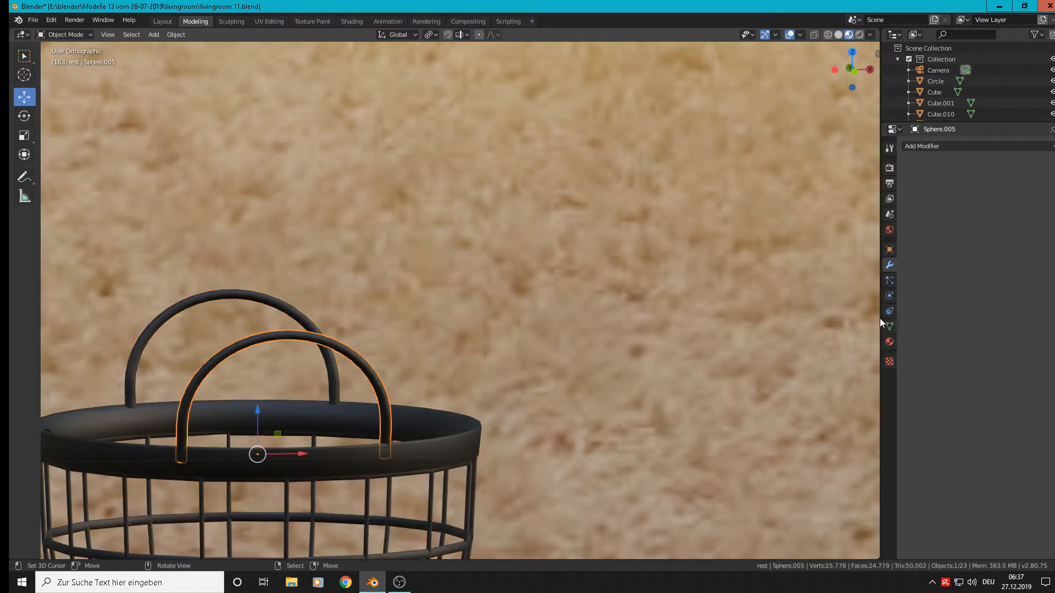
- Delete the lowest vertices at both leg ends of the separated front handle in Edit Mode
key(Tab)
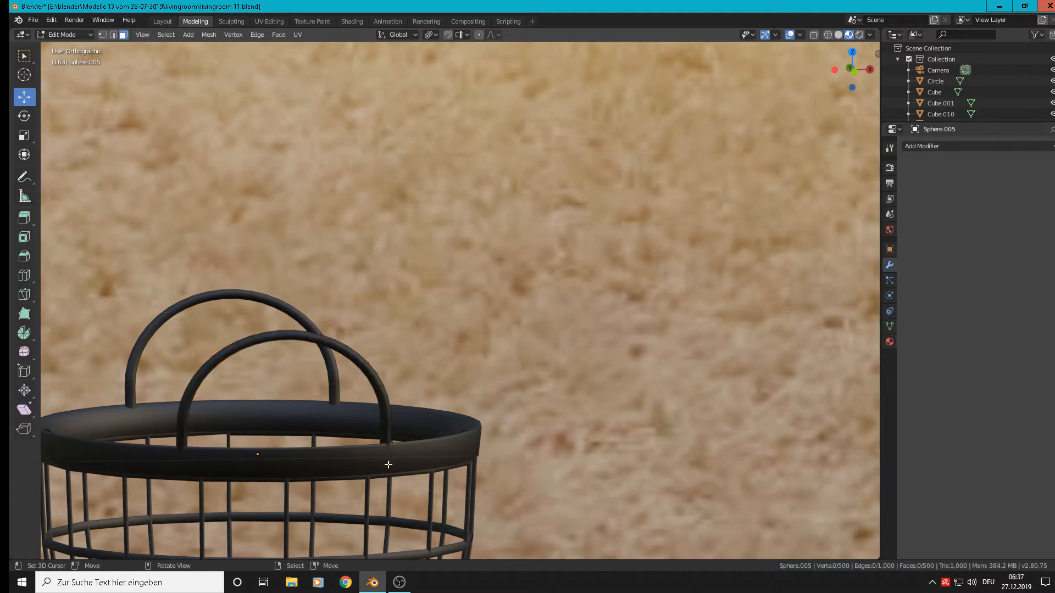
scroll(387, 463, up, 1)
shift+middle_drag(377, 450, 516, 361)
scroll(565, 337, up, 3)
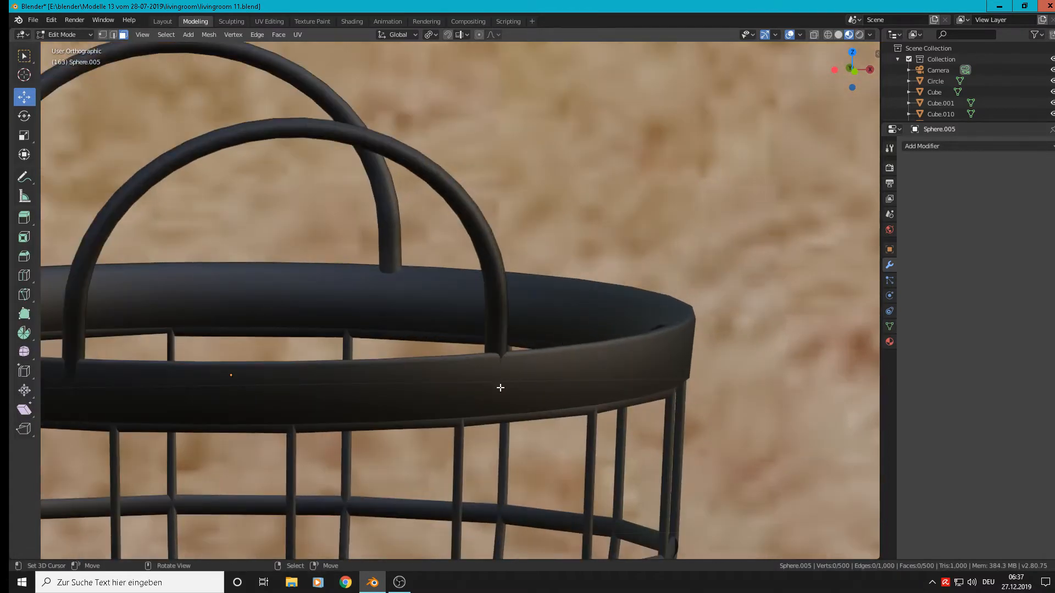
scroll(450, 402, down, 3)
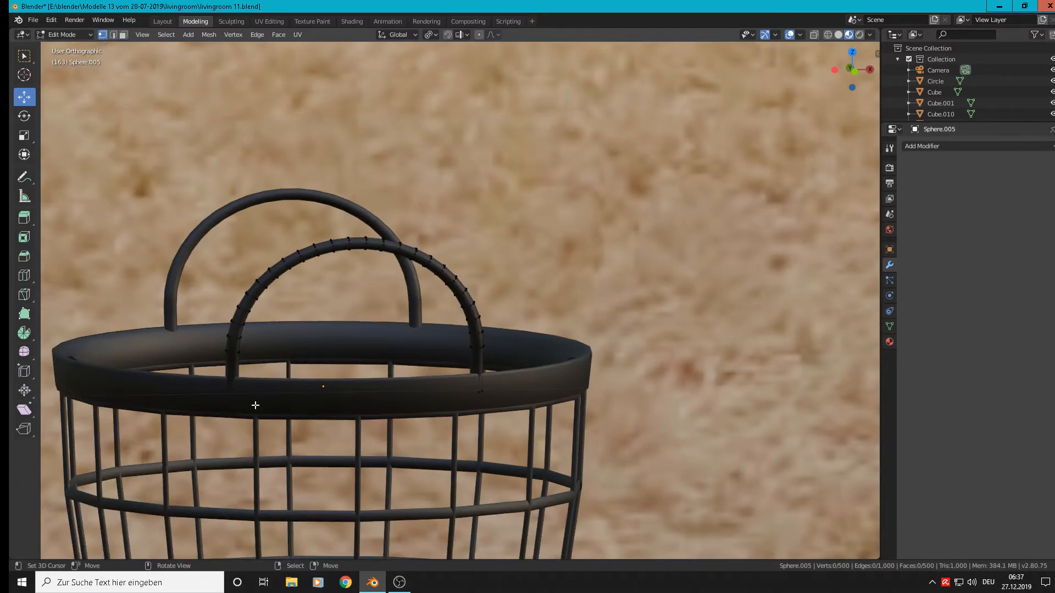
key(c)
drag(245, 400, 184, 393)
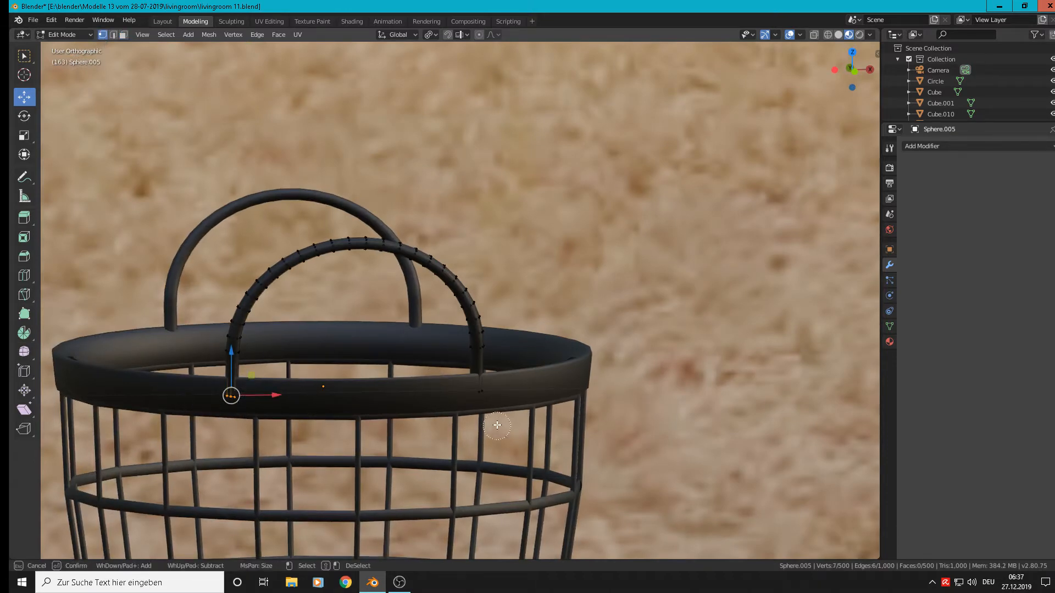
click(482, 395)
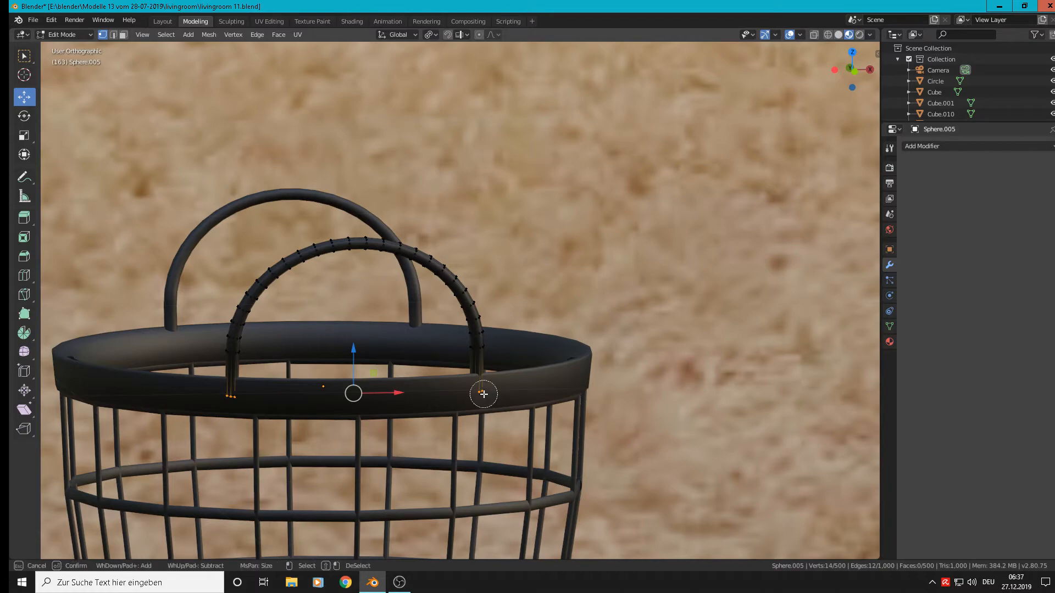
key(Escape)
key(x)
click(485, 393)
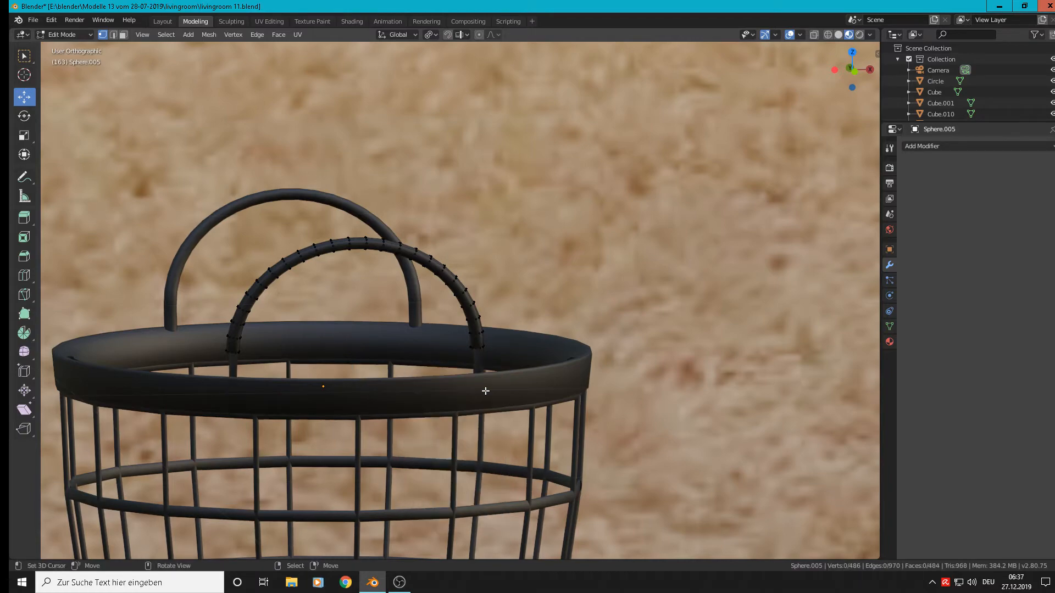
- Delete the remaining vertices below the curved part on both front handle legs and return to Object Mode
mouse_move(486, 390)
middle_down()
mouse_move(513, 404)
mouse_move(483, 395)
middle_up()
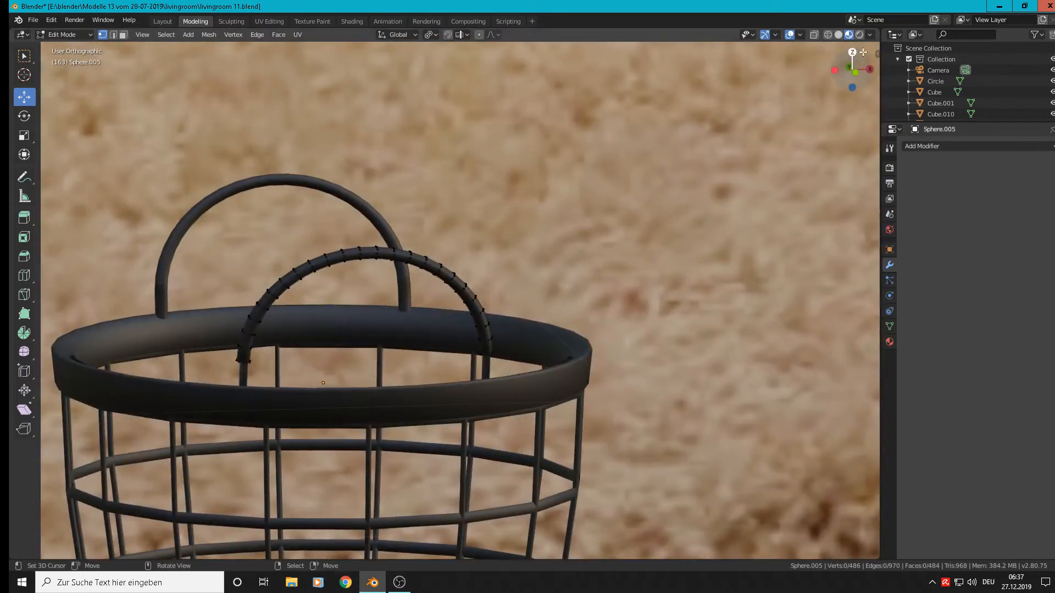
key(c)
click(242, 401)
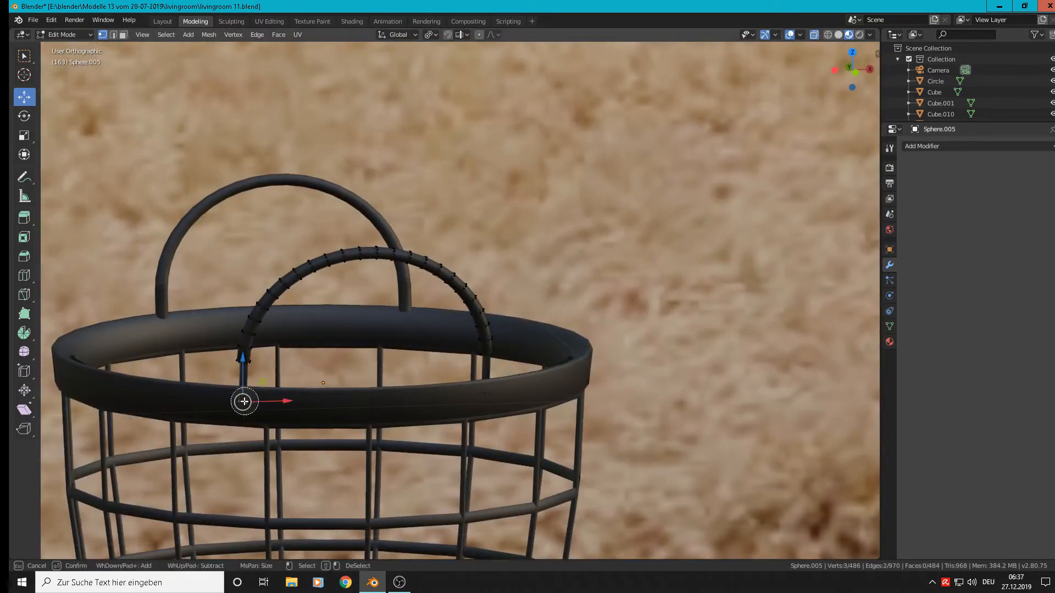
click(483, 400)
right_click(476, 395)
key(x)
click(480, 395)
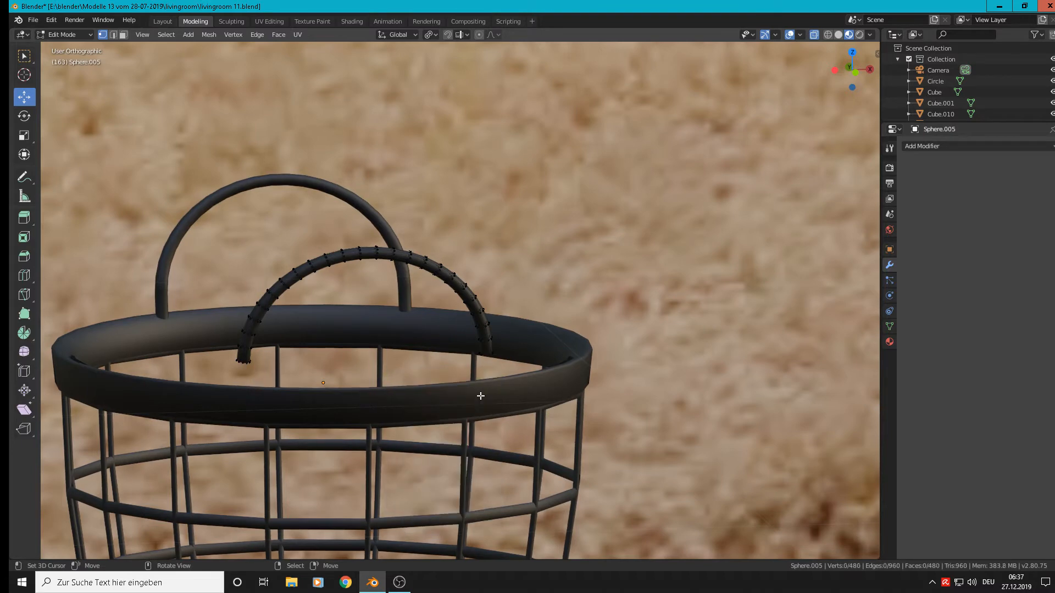
key(Tab)
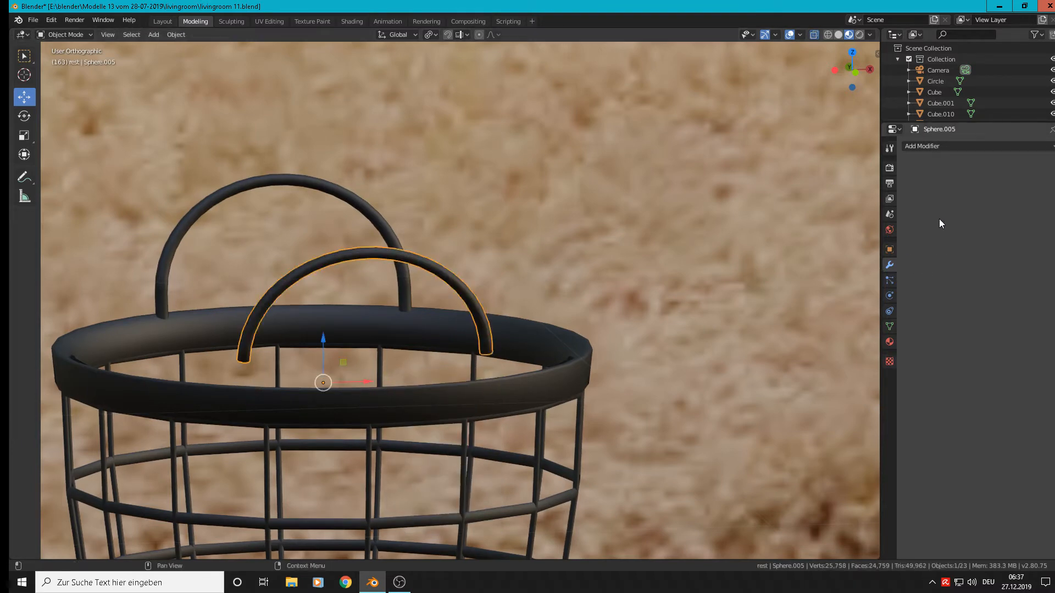
- Add a Solidify modifier to the front handle with 0.02 m thickness and Even Thickness enabled, and apply it
click(972, 146)
click(873, 316)
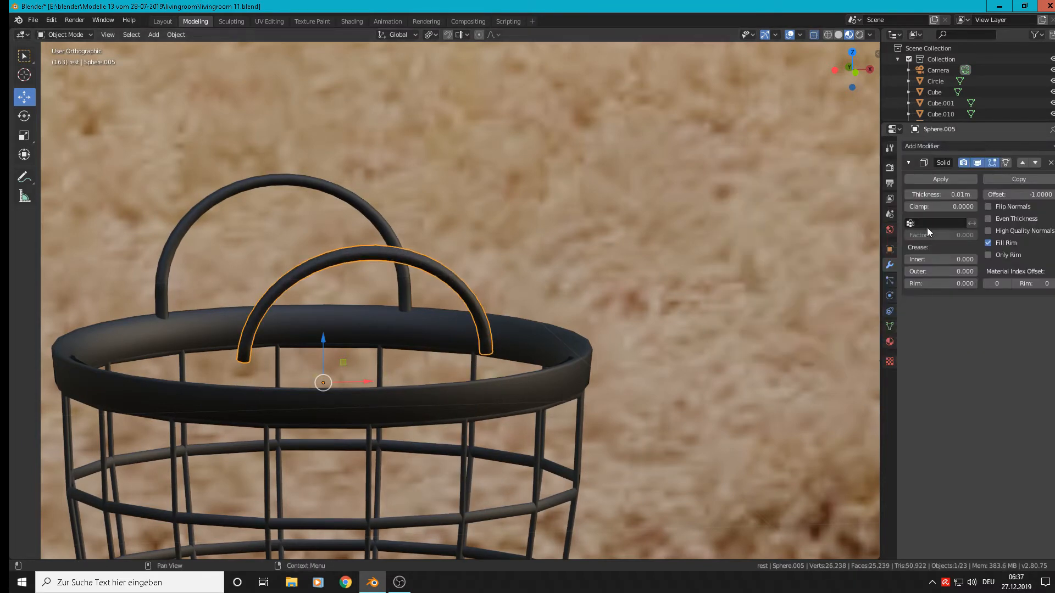
mouse_move(940, 194)
mouse_down()
mouse_move(952, 195)
mouse_move(941, 194)
mouse_up()
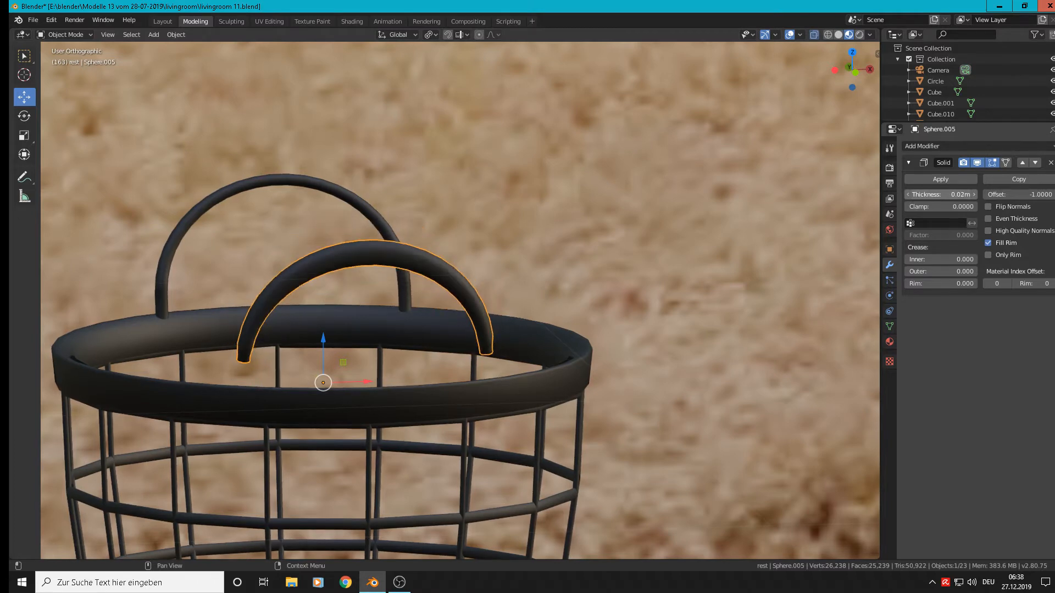
click(989, 218)
drag(940, 195, 946, 194)
click(961, 182)
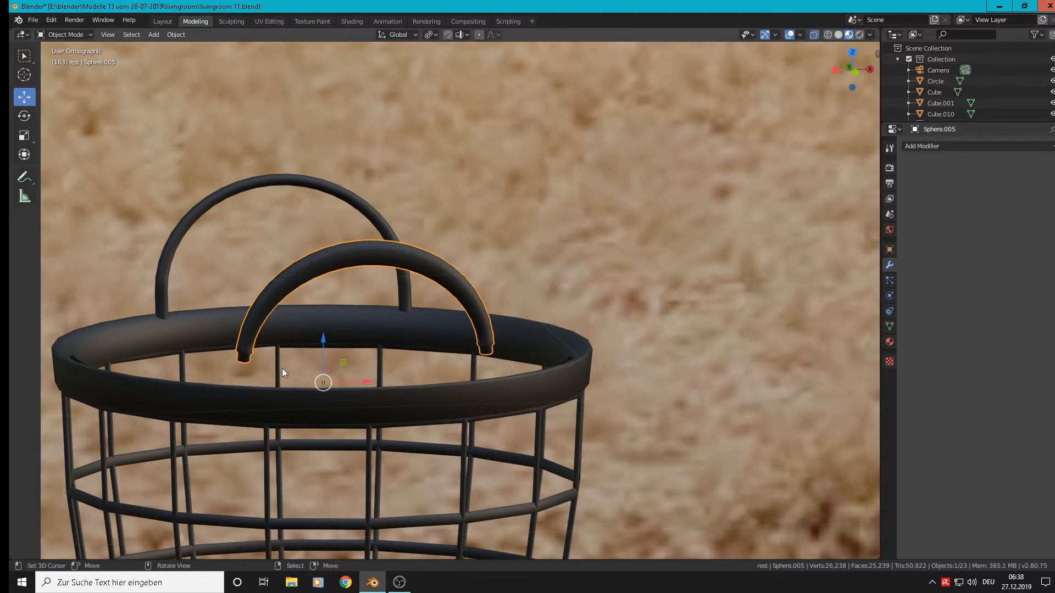
- Select the outer end loops of the stepped stubs on both handle legs in Edit Mode and delete their vertices
scroll(282, 369, up, 3)
key(Tab)
scroll(241, 377, up, 2)
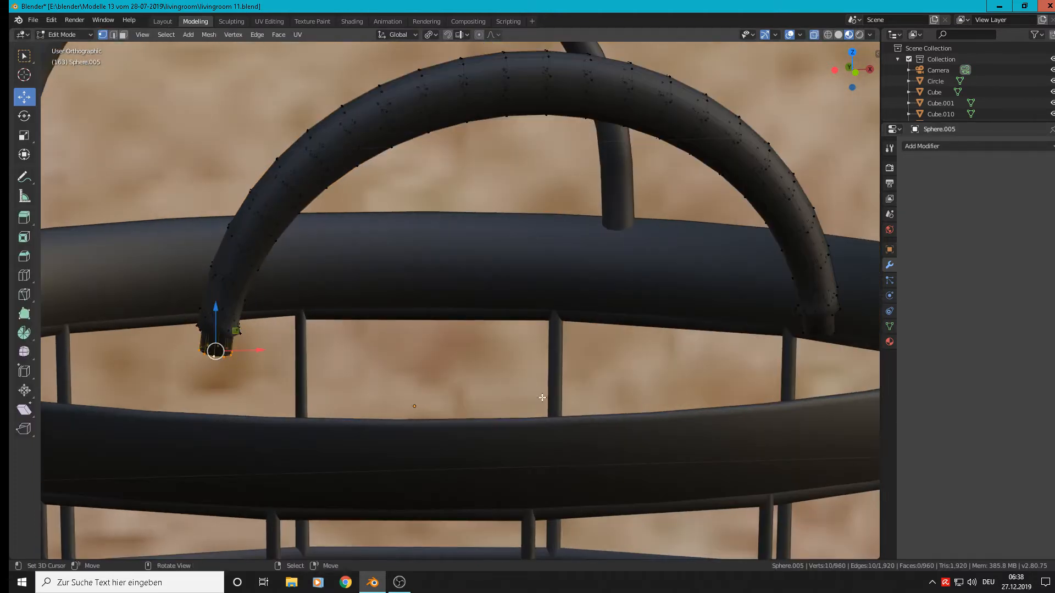
alt+shift+click(826, 333)
key(x)
click(826, 342)
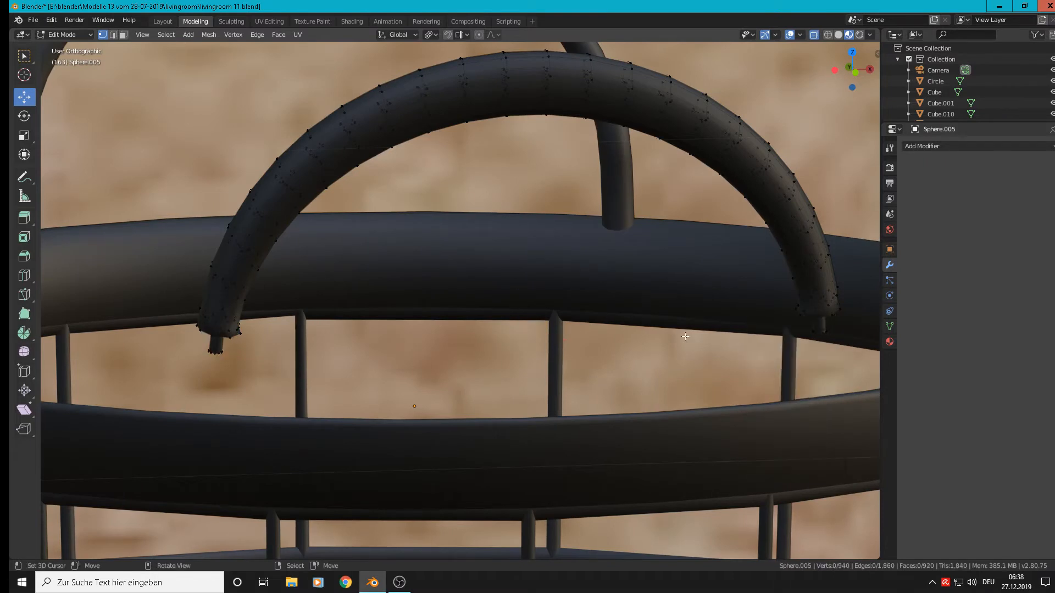
- Delete the end vertices of the narrow inner stubs still protruding from both front handle legs
alt+right_click(216, 352)
alt+shift+right_click(219, 352)
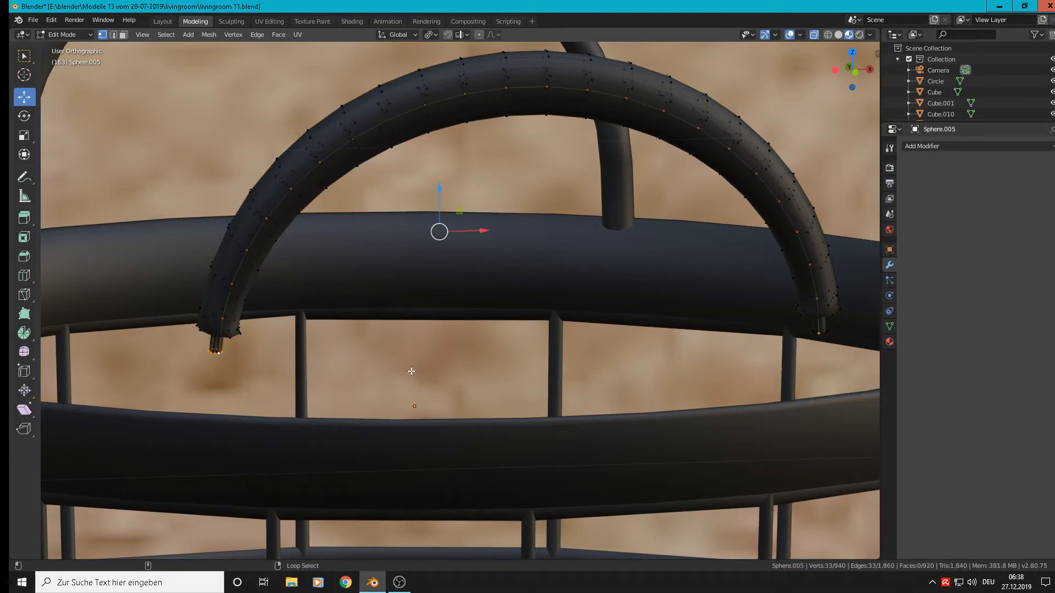
right_click(215, 353)
key(x)
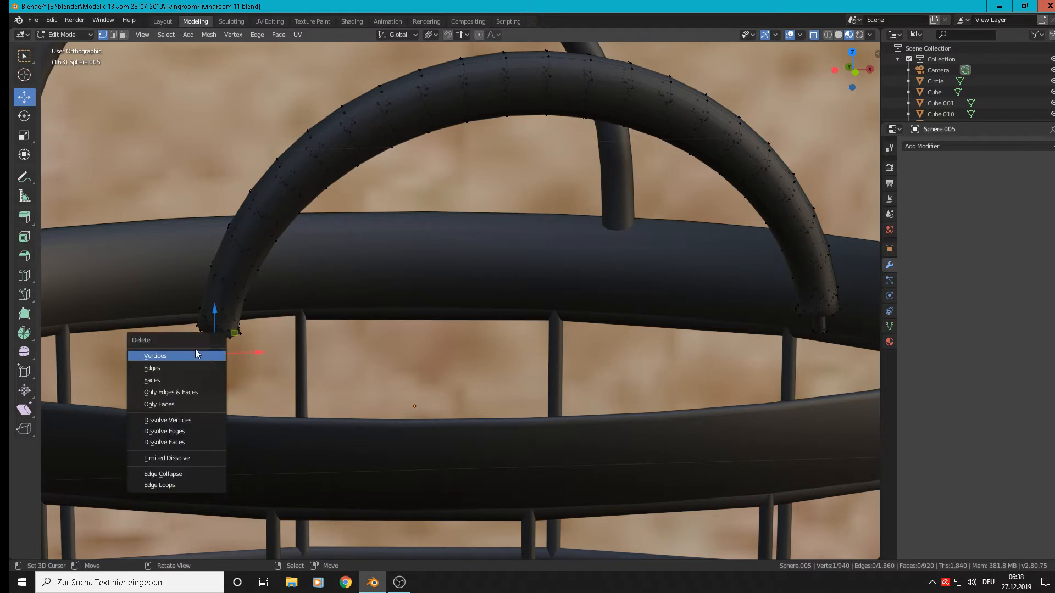
key(c)
click(215, 353)
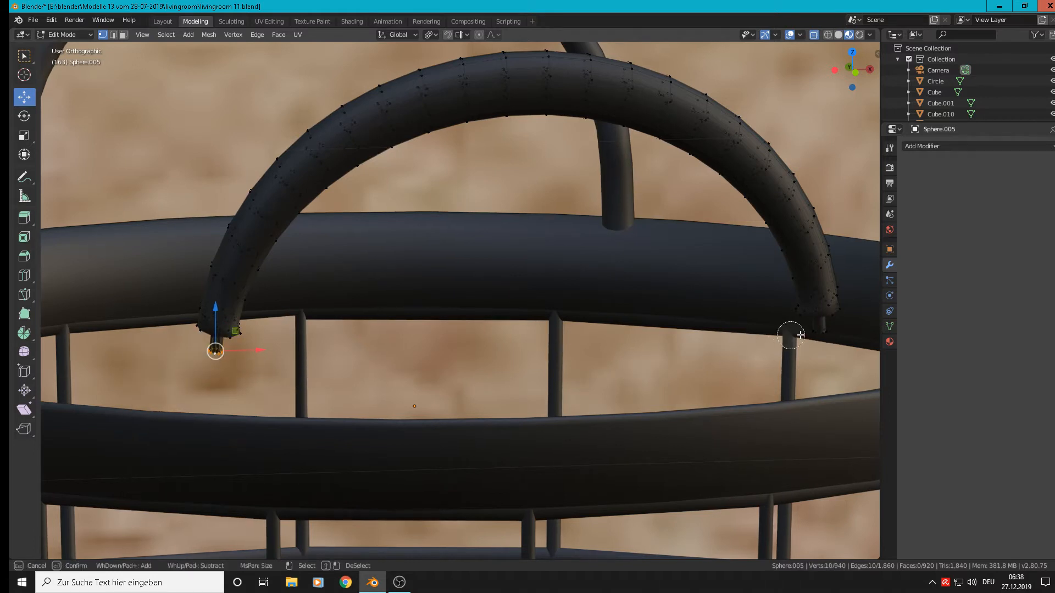
click(818, 329)
right_click(856, 341)
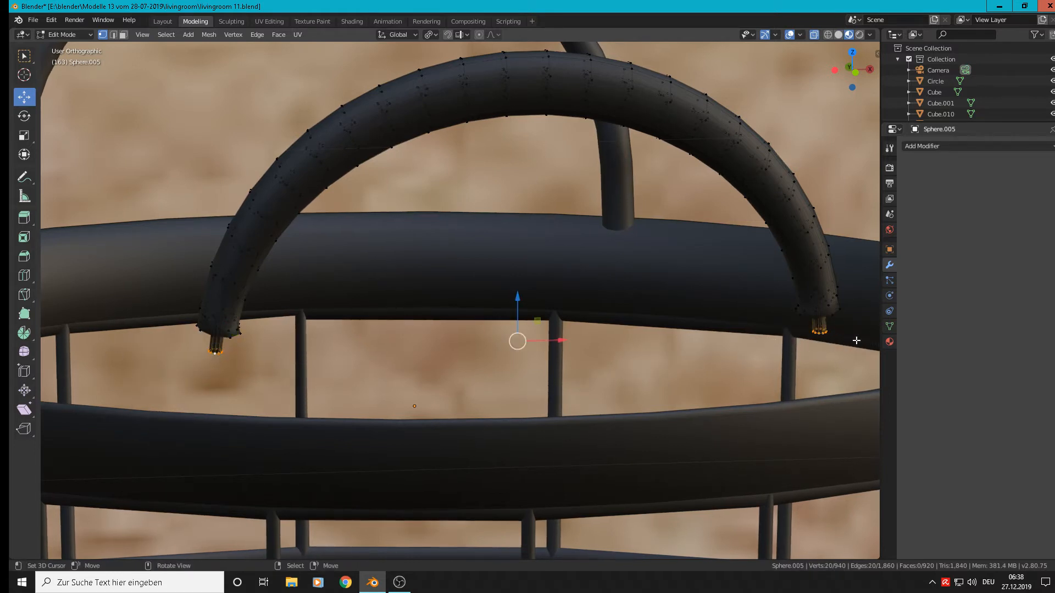
key(x)
click(856, 341)
- Extrude the open end loops of both front handle legs straight down along Z into the rim band
alt+click(833, 318)
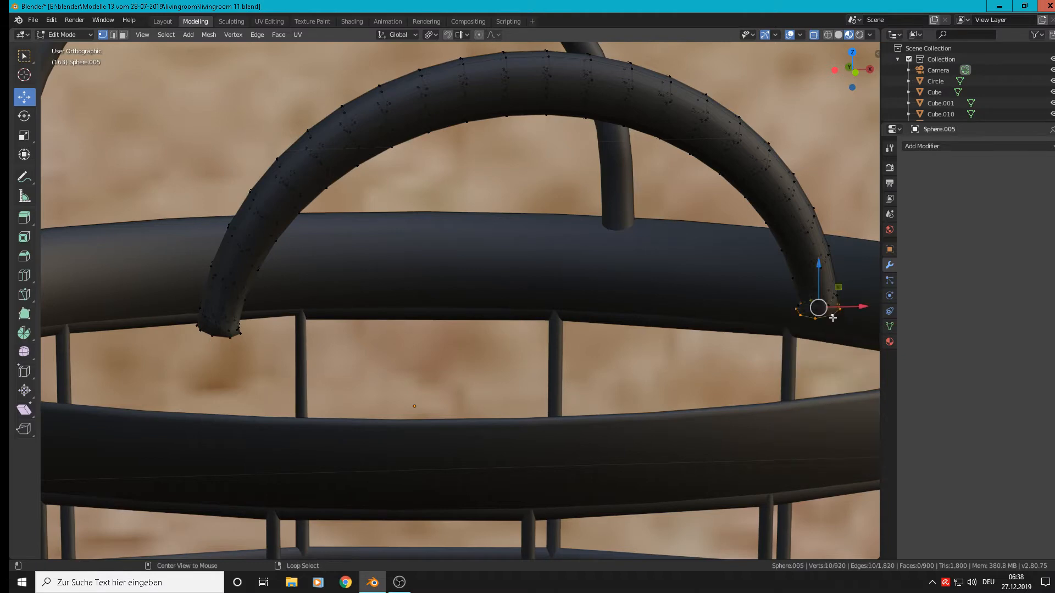
alt+shift+click(214, 341)
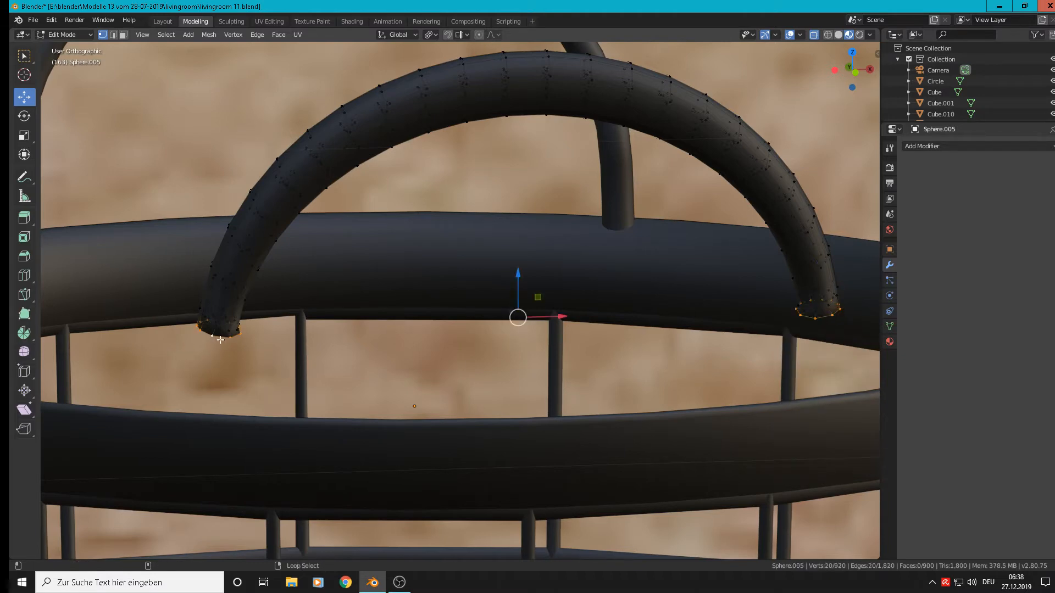
scroll(352, 426, down, 2)
key(e)
right_click(351, 427)
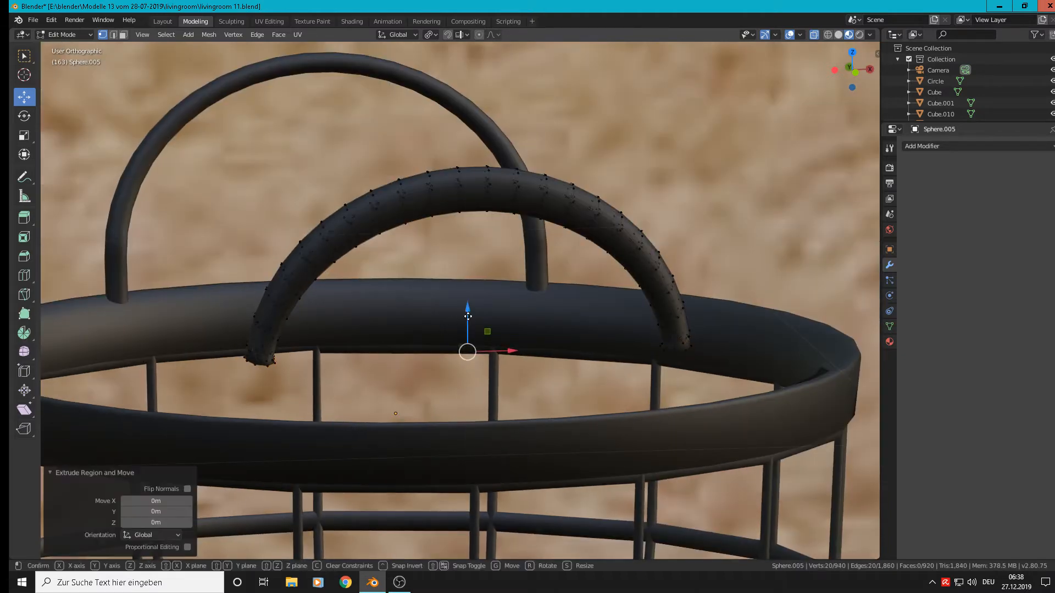
key(g)
key(z)
click(457, 398)
key(Tab)
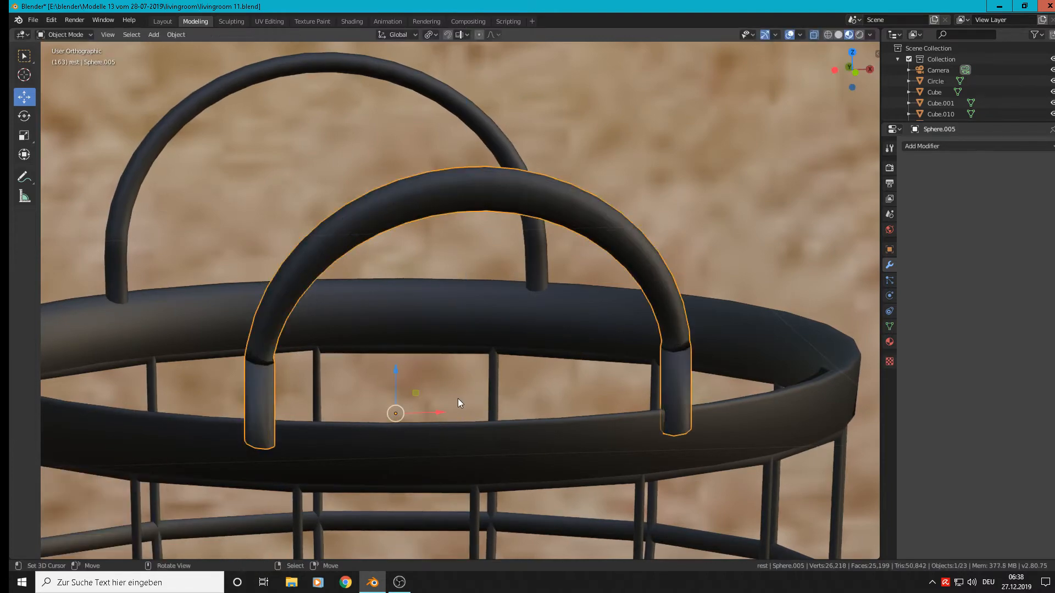
- Select the front handle's linked geometry in Edit Mode and recalculate its normals to the outside
scroll(457, 397, down, 3)
middle_drag(454, 396, 402, 360)
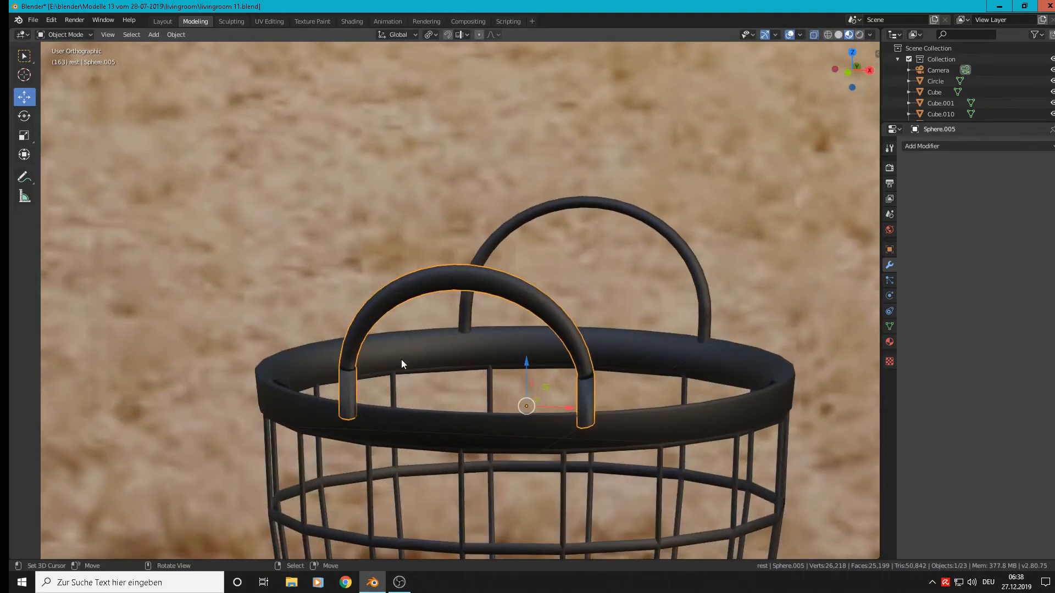
key(a)
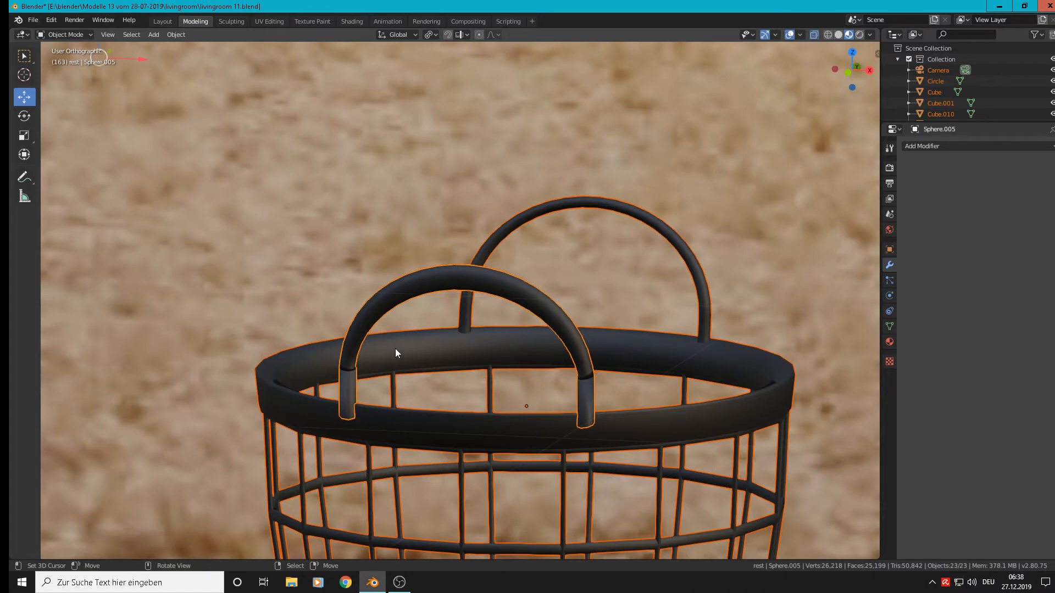
key(Tab)
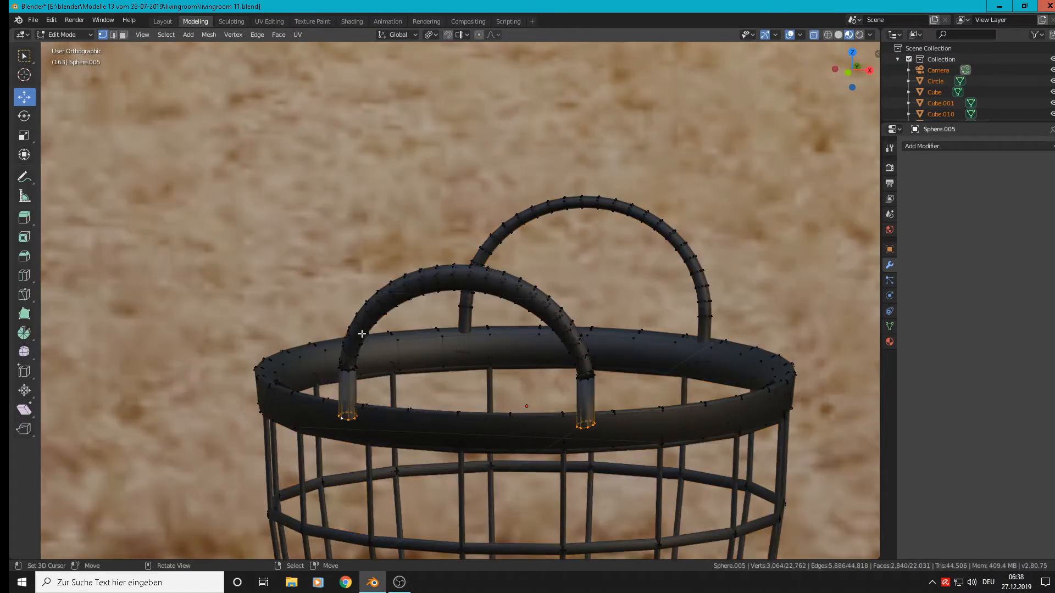
key(l)
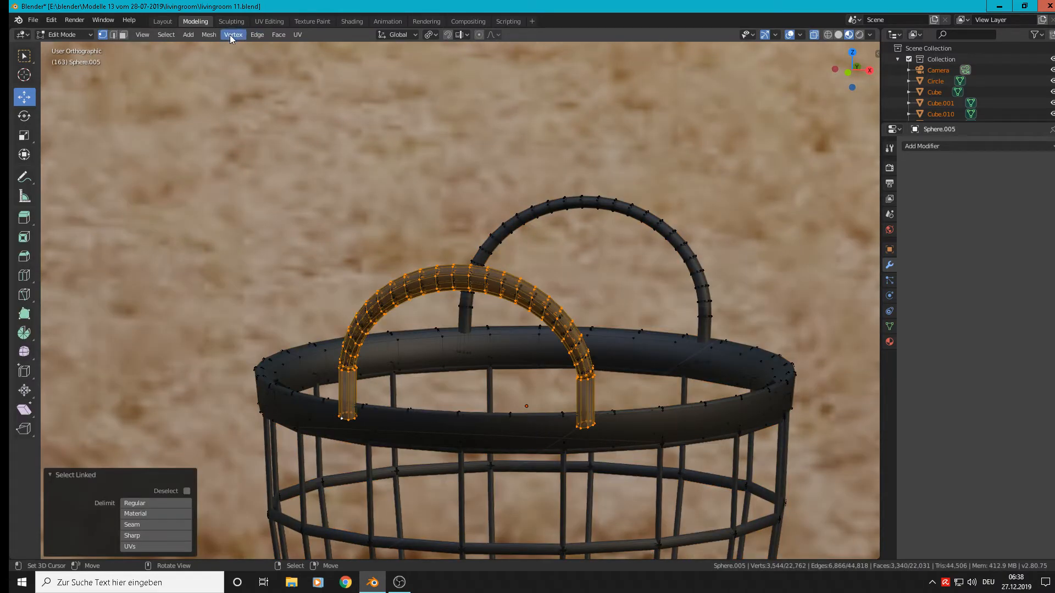
click(213, 38)
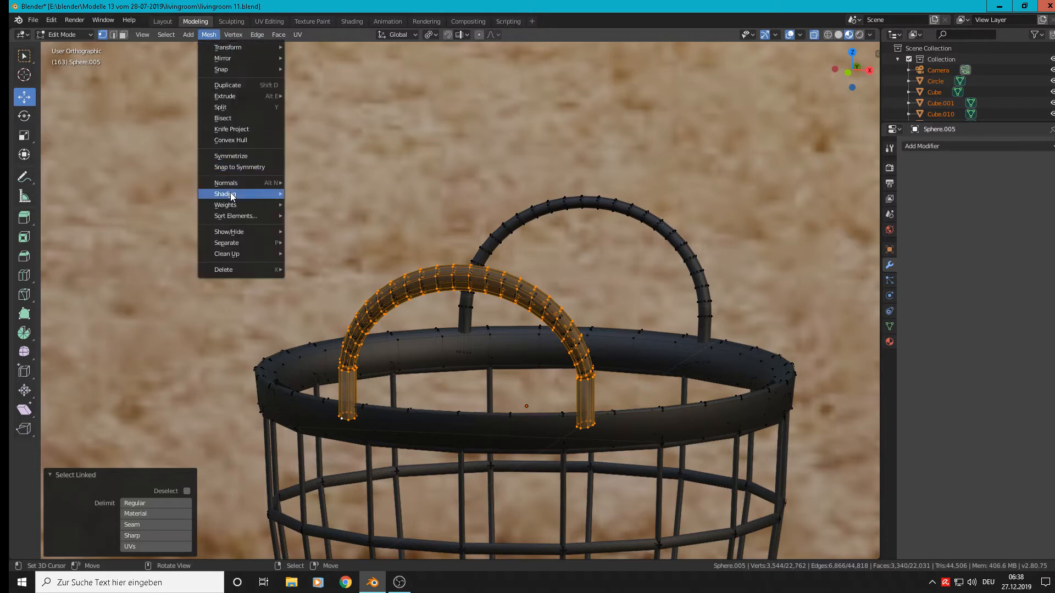
mouse_move(235, 183)
click(350, 192)
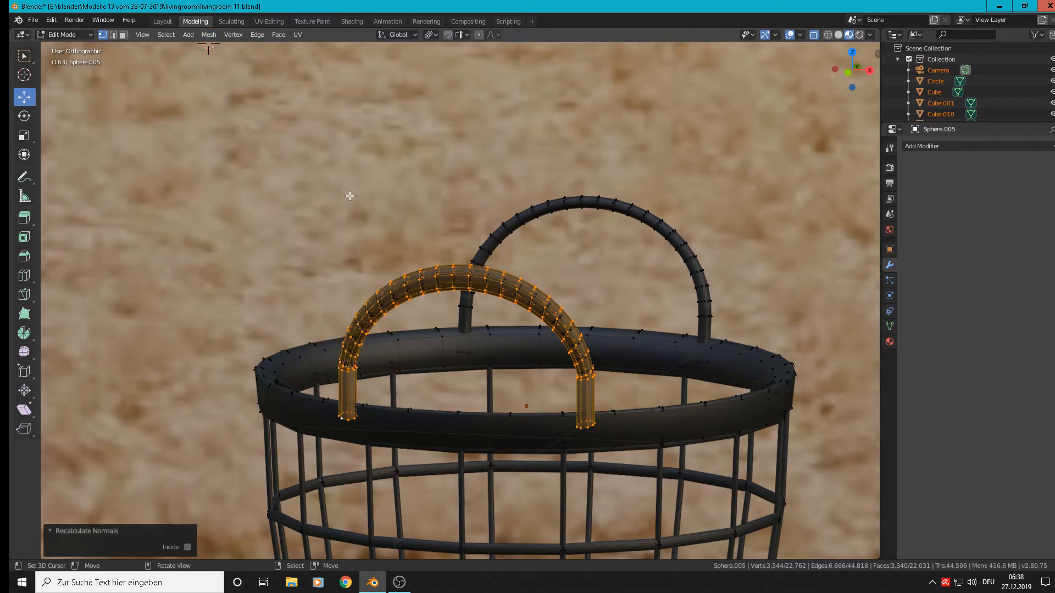
key(Tab)
- Shift the bottom vertices of the front handle's legs slightly inward along Y to continue the handle's tilt
scroll(617, 388, up, 1)
middle_drag(617, 388, 352, 408)
scroll(424, 436, down, 2)
middle_drag(323, 364, 316, 304)
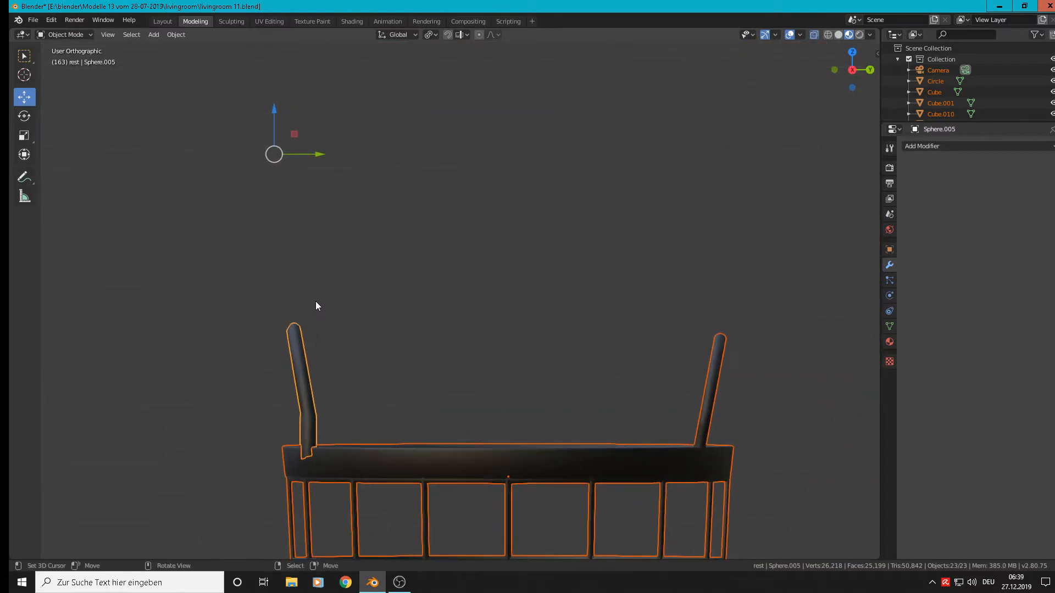
key(Tab)
key(alt+a)
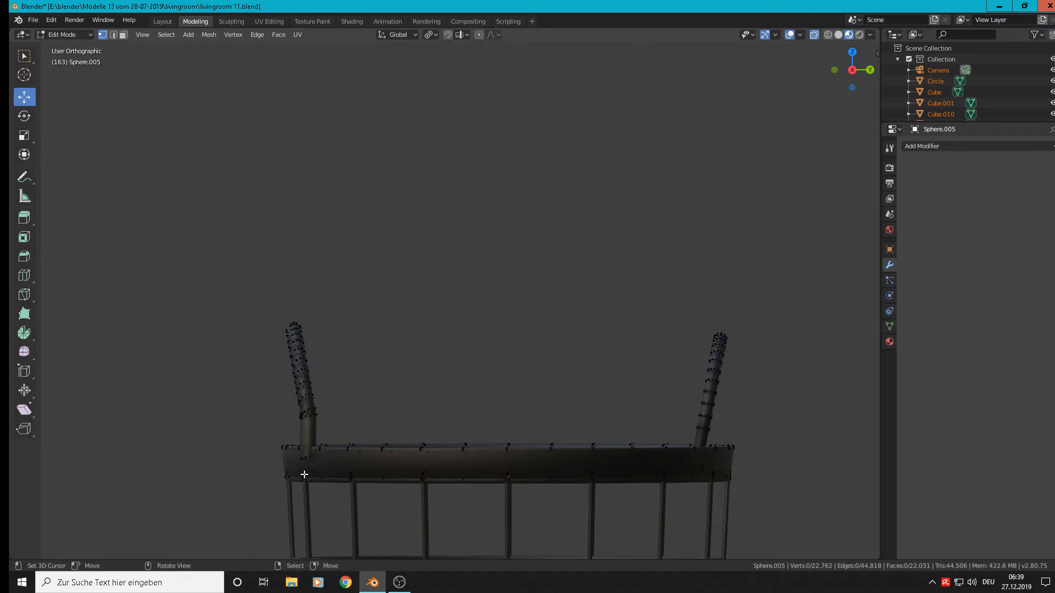
key(c)
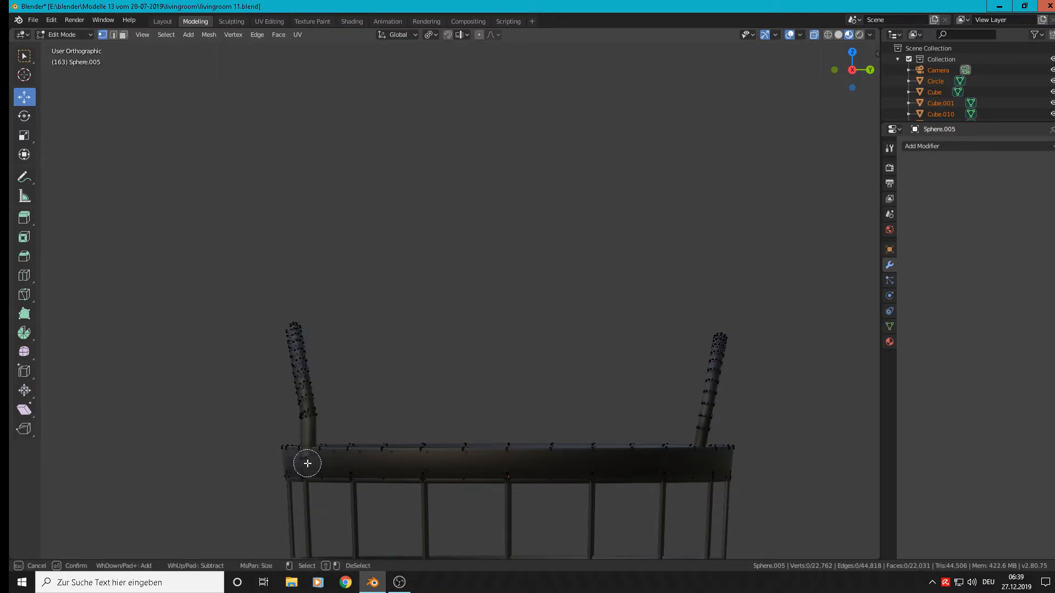
click(307, 456)
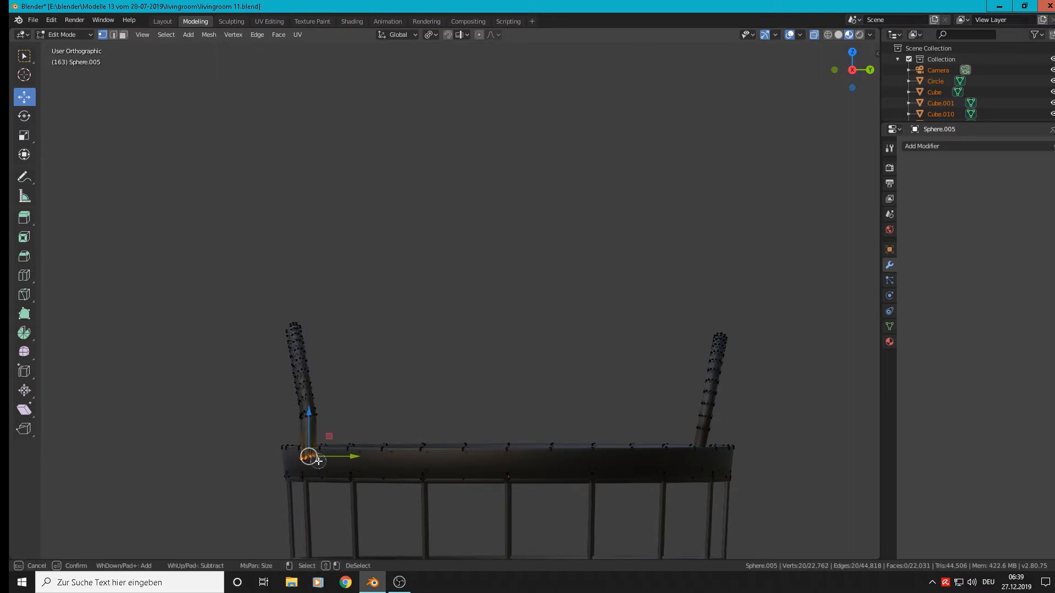
right_click(308, 456)
drag(346, 457, 342, 457)
key(Tab)
key(Tab)
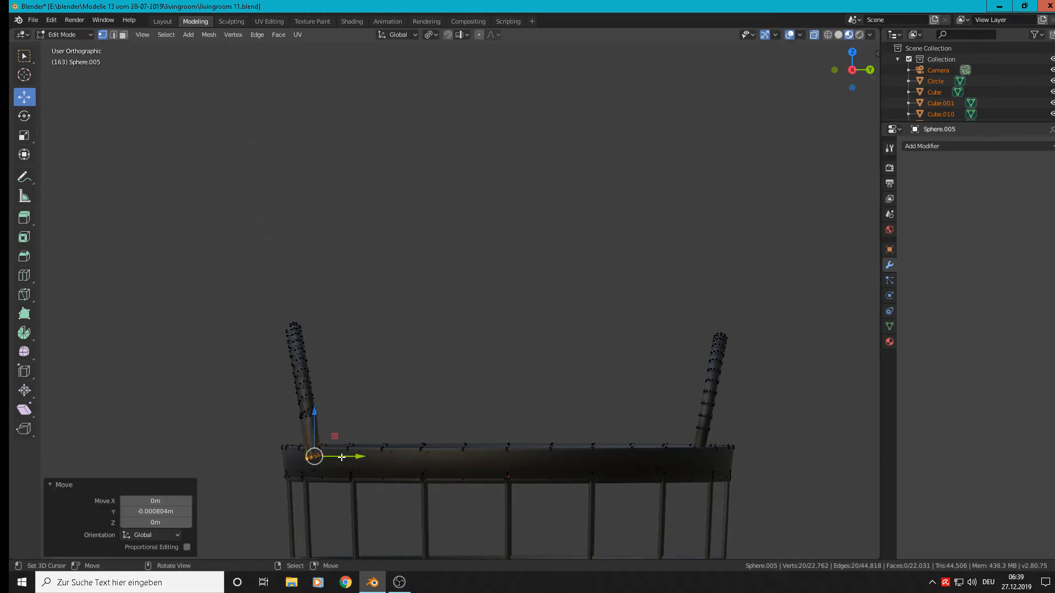
key(Tab)
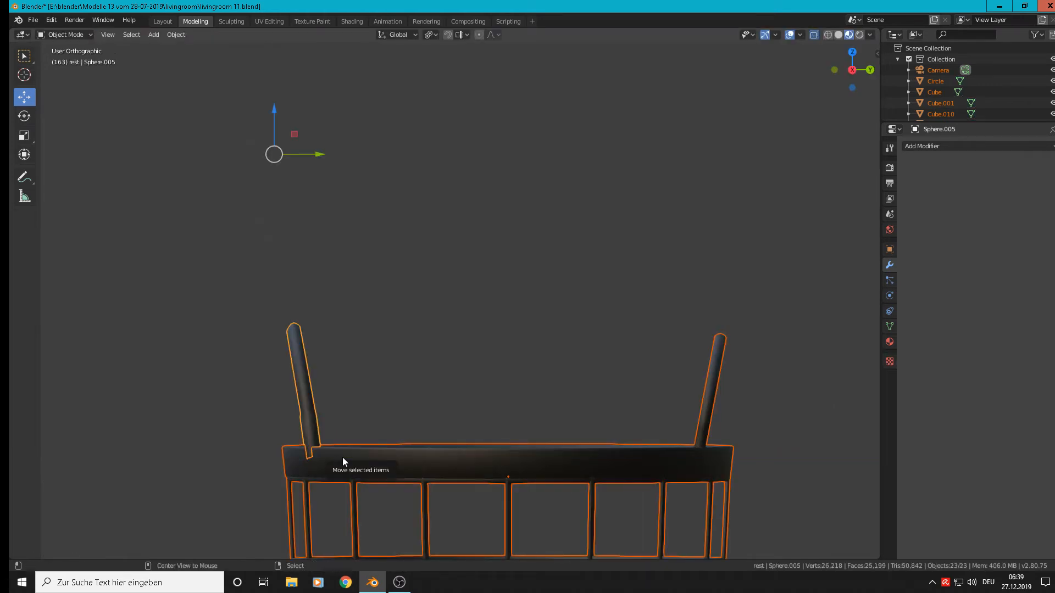
- Delete the old opposite handle's linked geometry from the basket mesh in Edit Mode, keeping the rim band
key(alt+Tab)
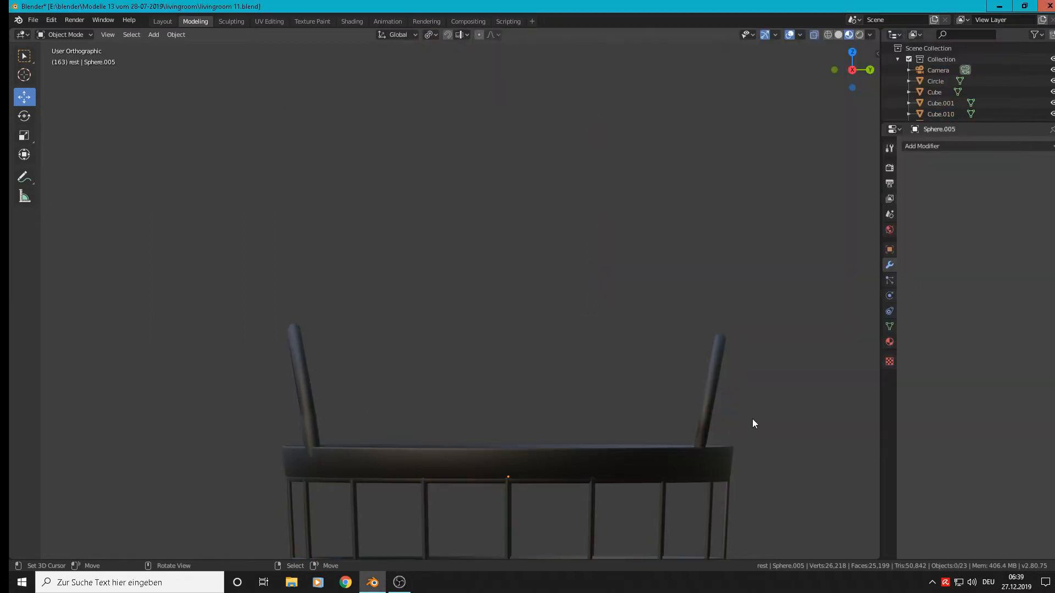
click(711, 390)
key(Tab)
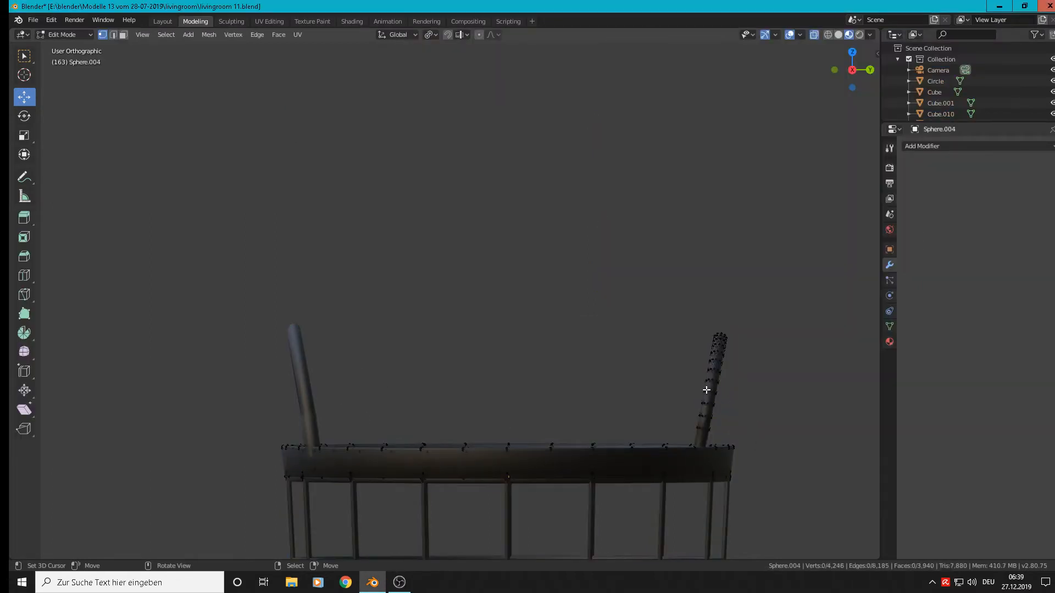
key(l)
key(x)
click(701, 389)
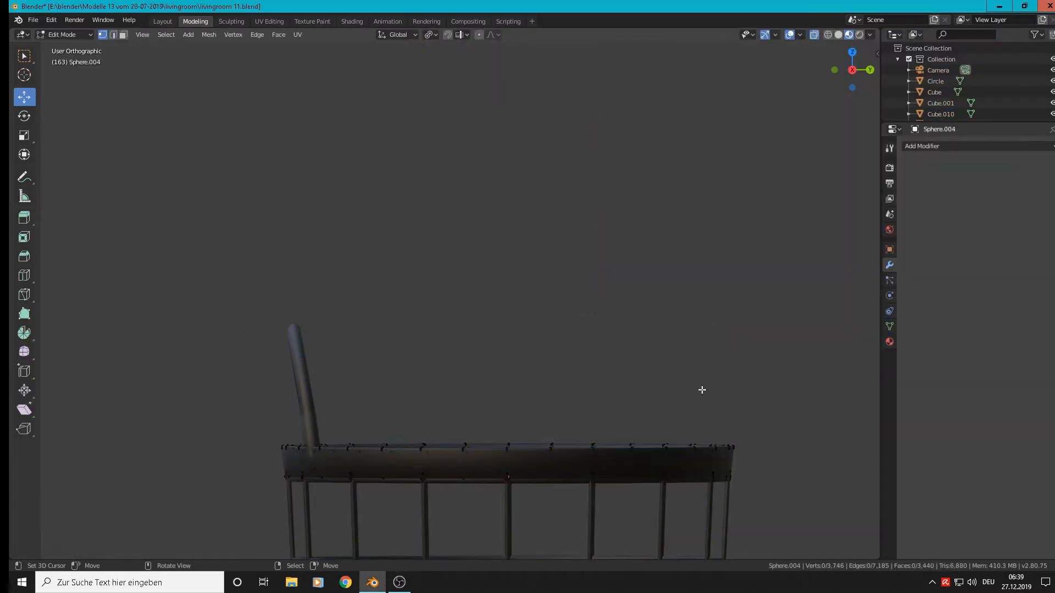
key(Tab)
- Duplicate the finished handle and move the copy 0.579 m along Y to the opposite side of the rim
click(312, 390)
key(g)
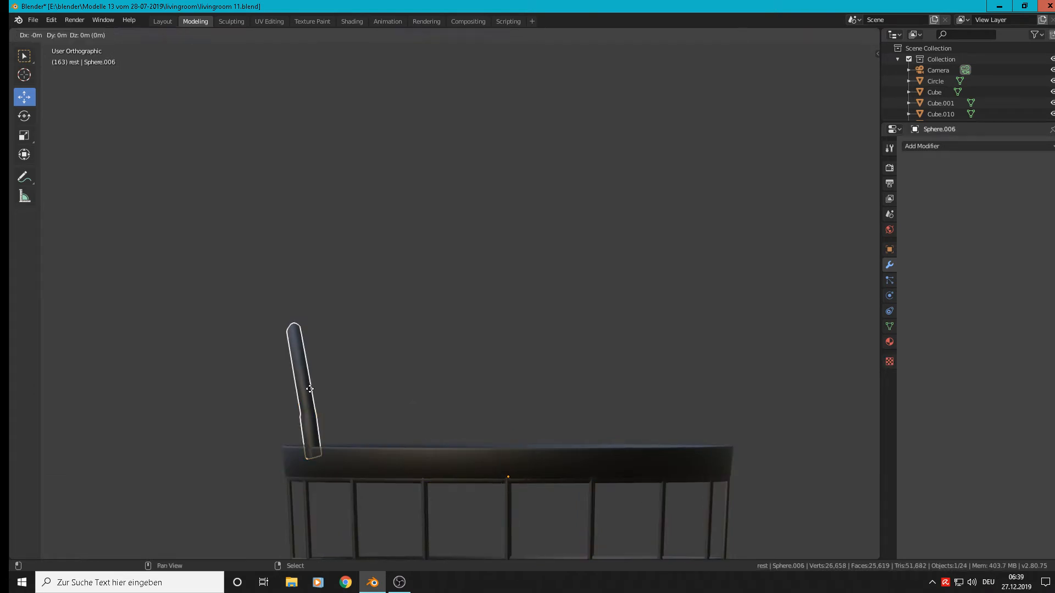
click(310, 389)
drag(552, 482, 108, 498)
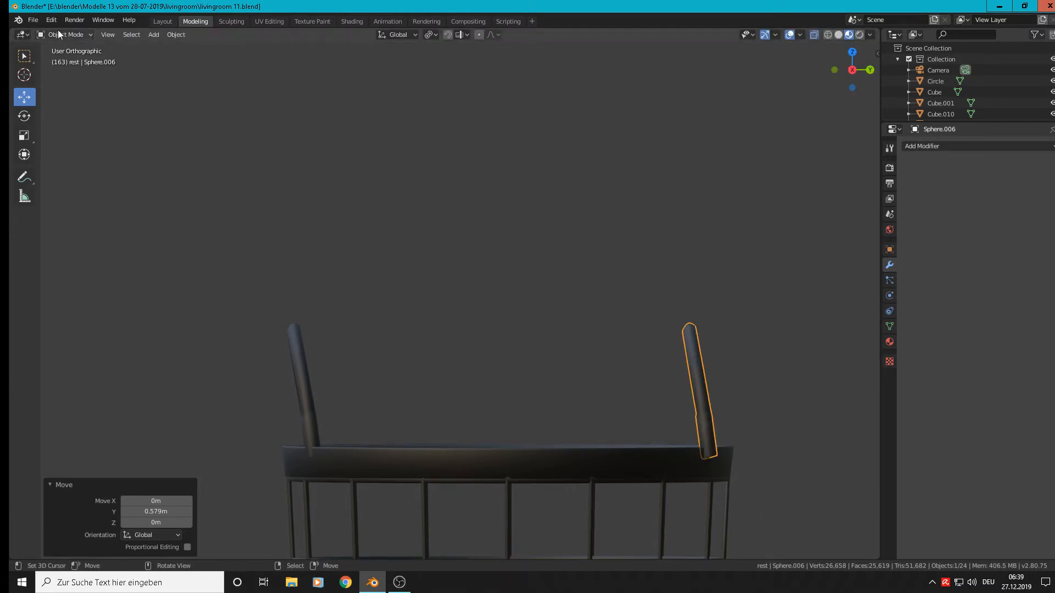
- Apply the rotation and scale of the duplicated handle in the Layout workspace
click(168, 22)
click(176, 35)
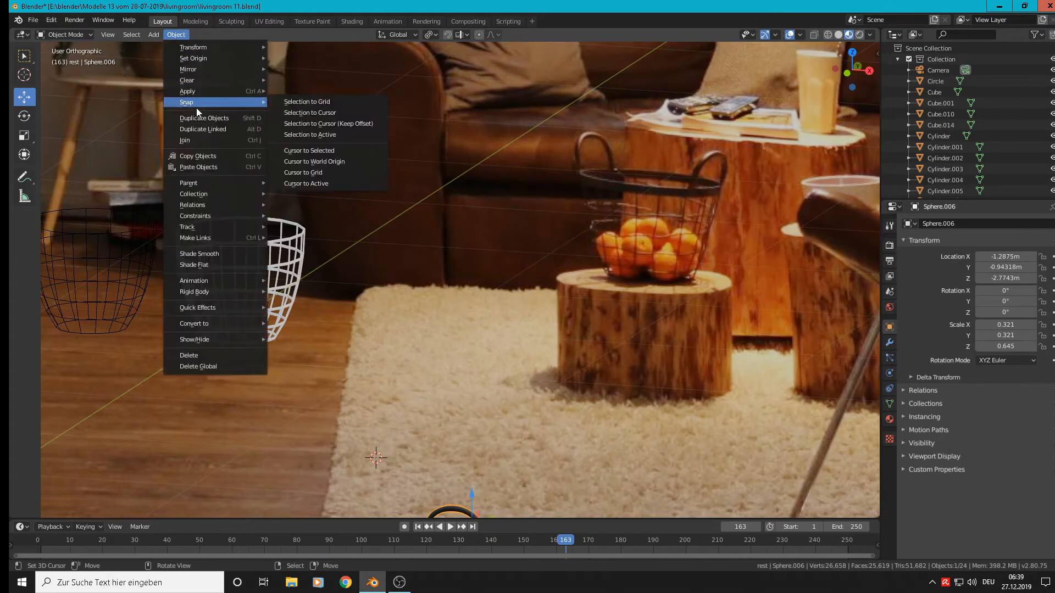
mouse_move(195, 90)
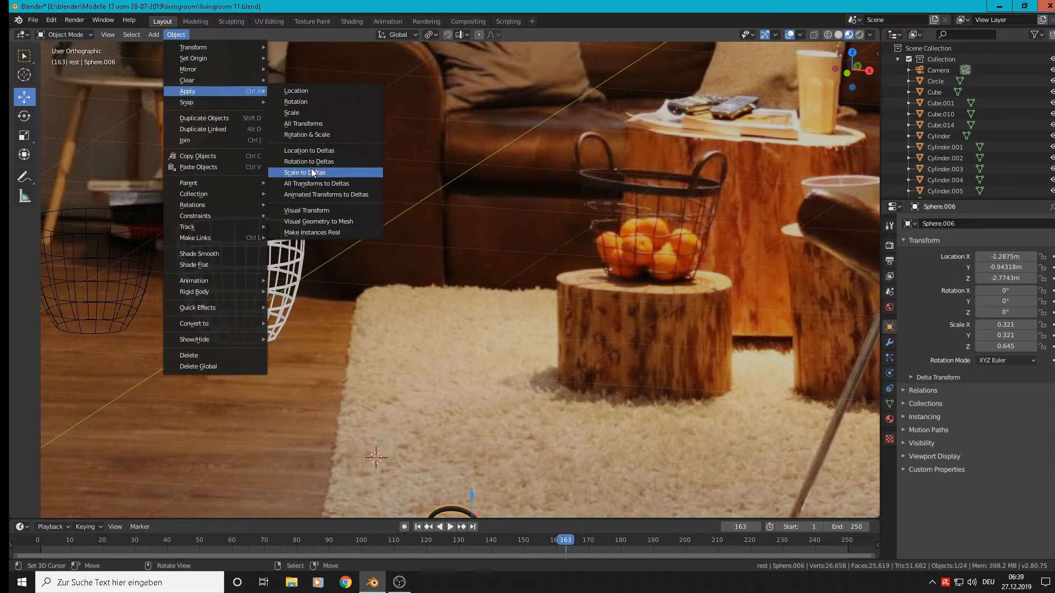
click(334, 134)
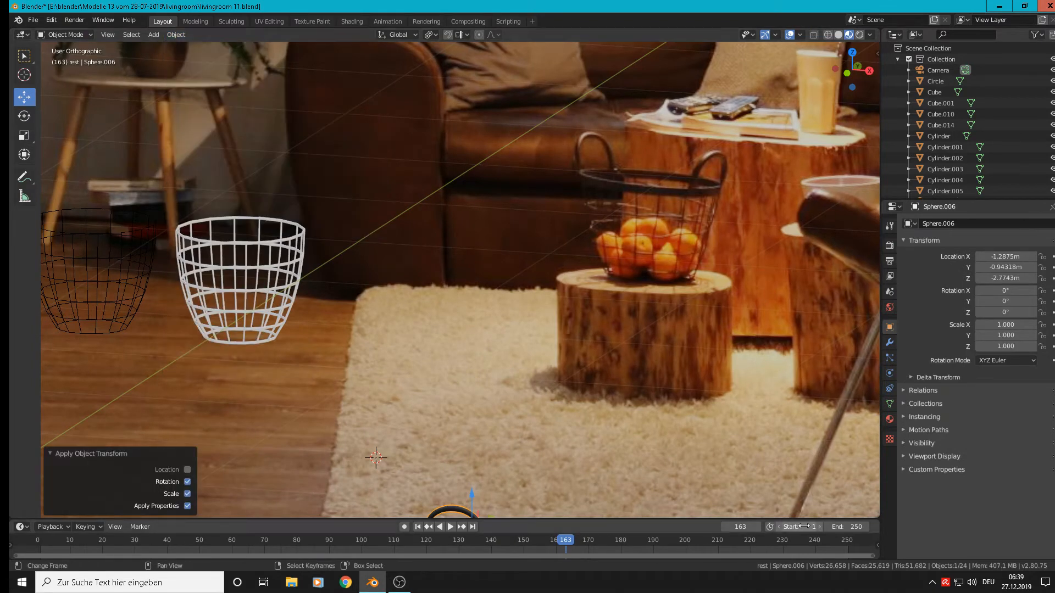
- Move the duplicated handle -0.324 m along X
scroll(561, 420, down, 5)
shift+middle_drag(523, 431, 515, 221)
middle_drag(535, 308, 484, 281)
scroll(403, 276, up, 4)
scroll(489, 277, up, 3)
key(g)
key(x)
click(500, 253)
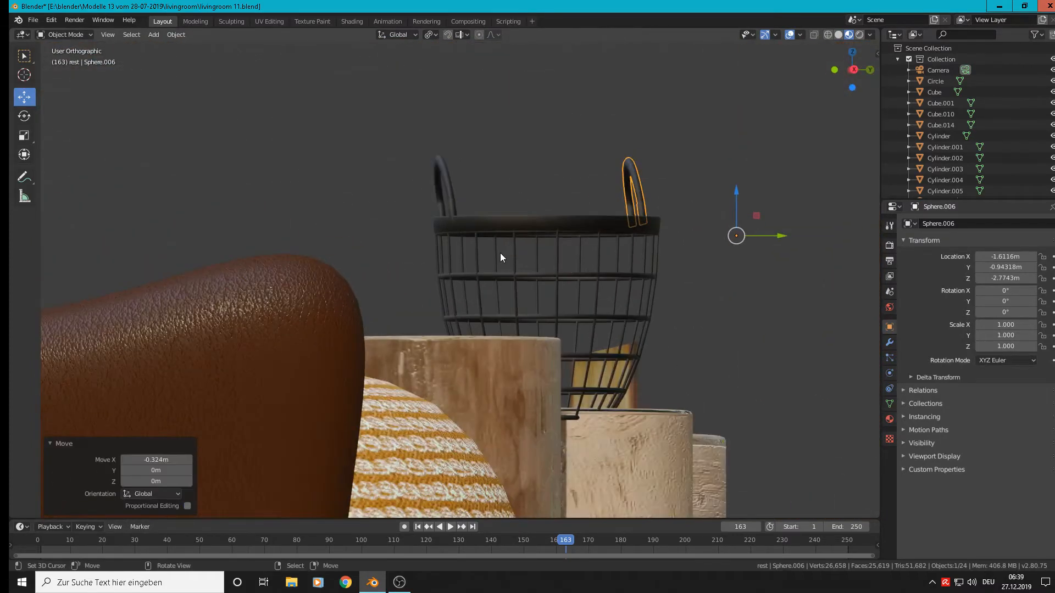
- Try to mirror the selected basket handle along the global Z axis, and undo it
middle_drag(589, 261, 566, 302)
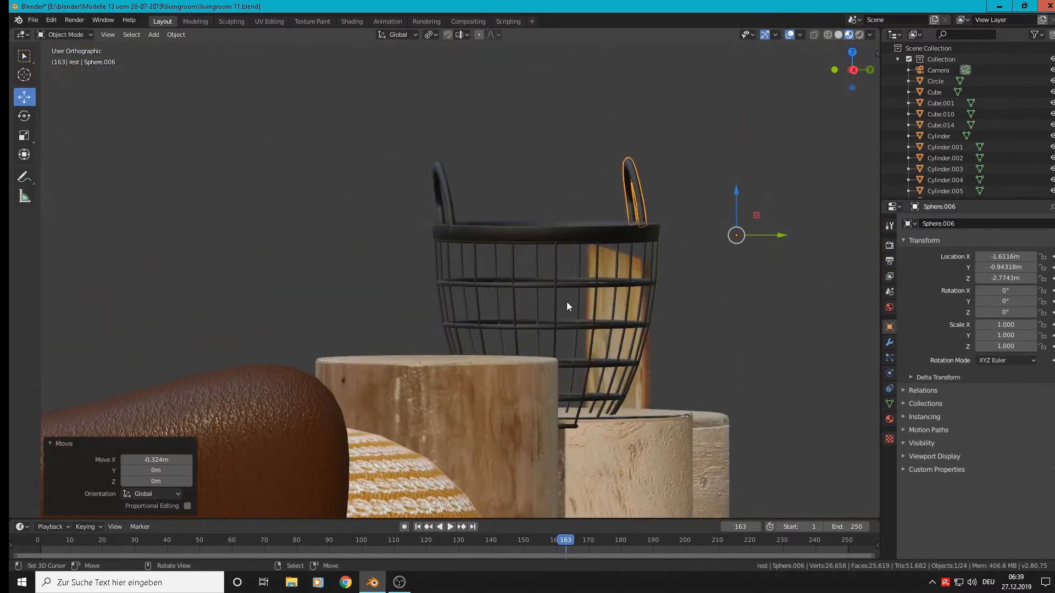
click(183, 34)
mouse_move(238, 69)
click(308, 69)
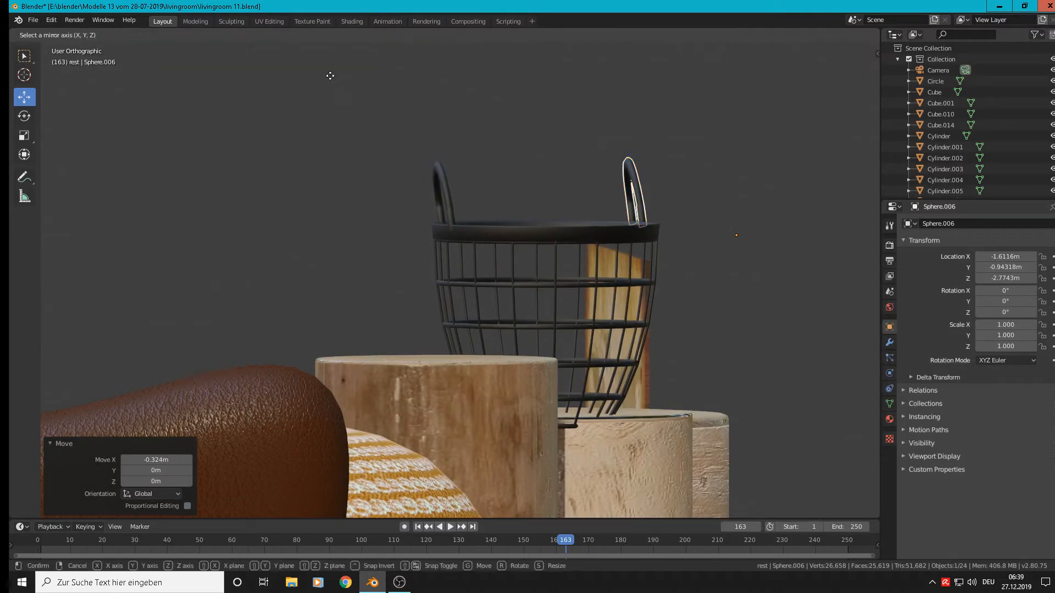
key(z)
click(356, 207)
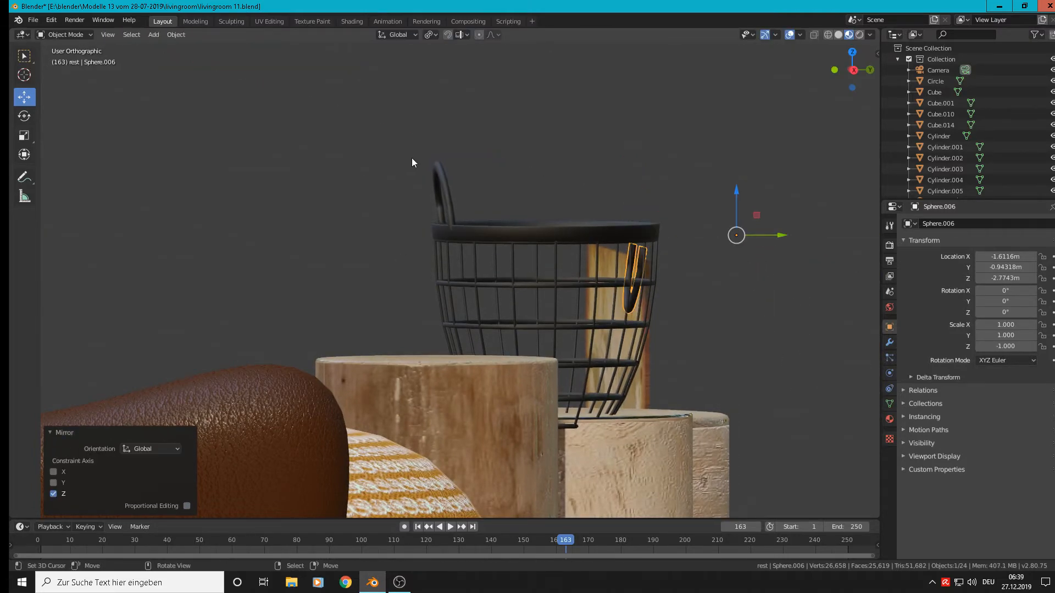
middle_drag(412, 162, 549, 225)
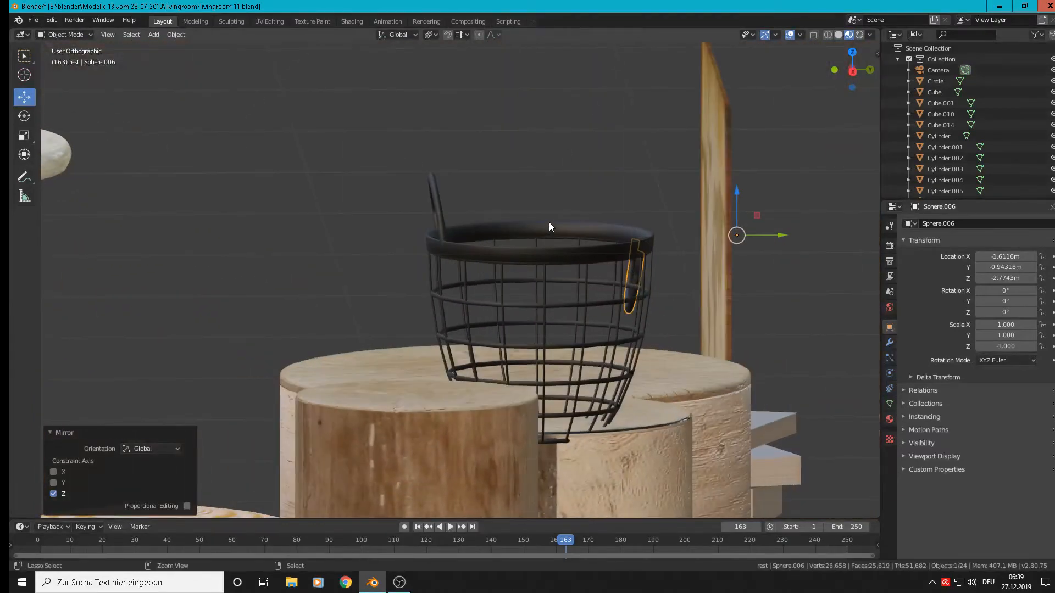
key(ctrl+z)
- Mirror the selected basket handle along the global Y axis
click(181, 34)
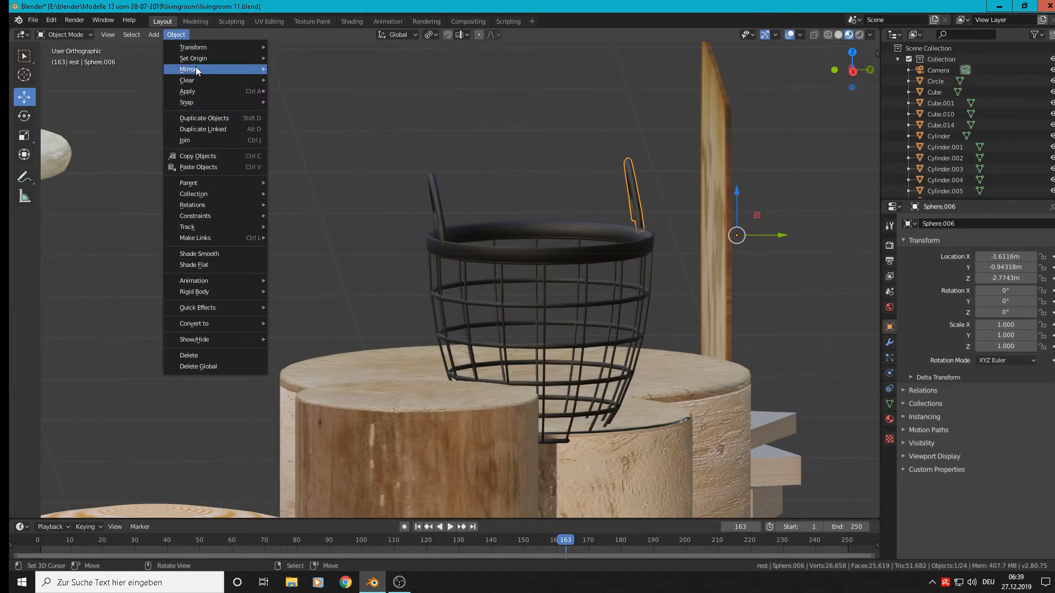
mouse_move(220, 69)
click(324, 73)
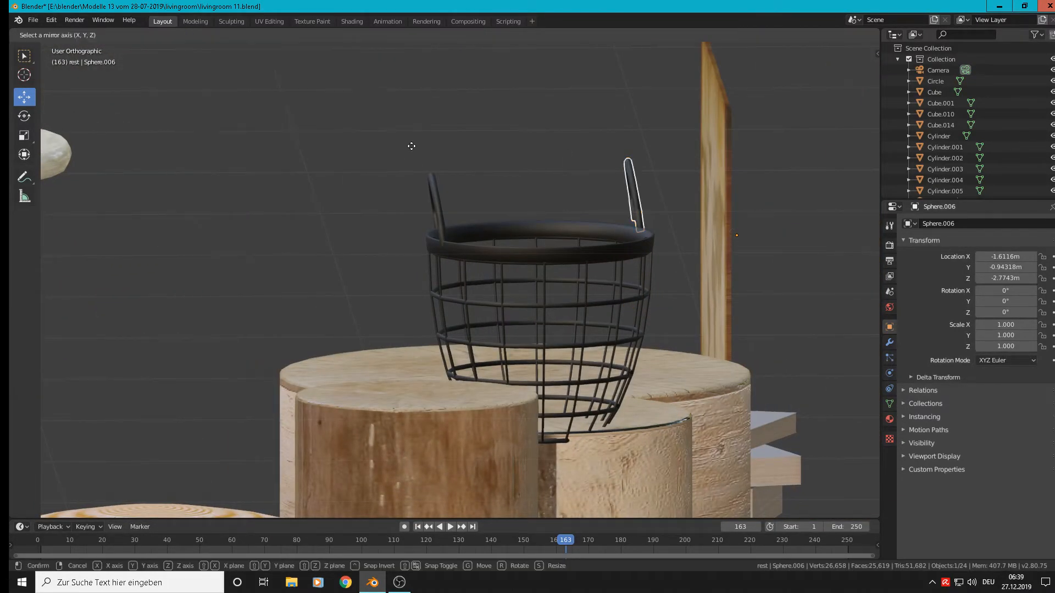
key(y)
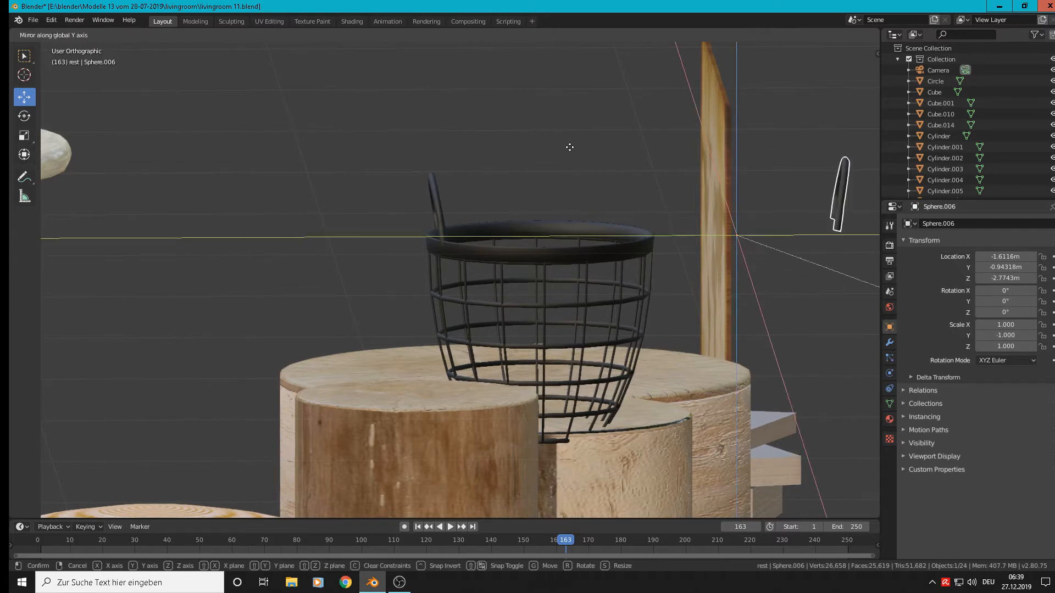
click(738, 233)
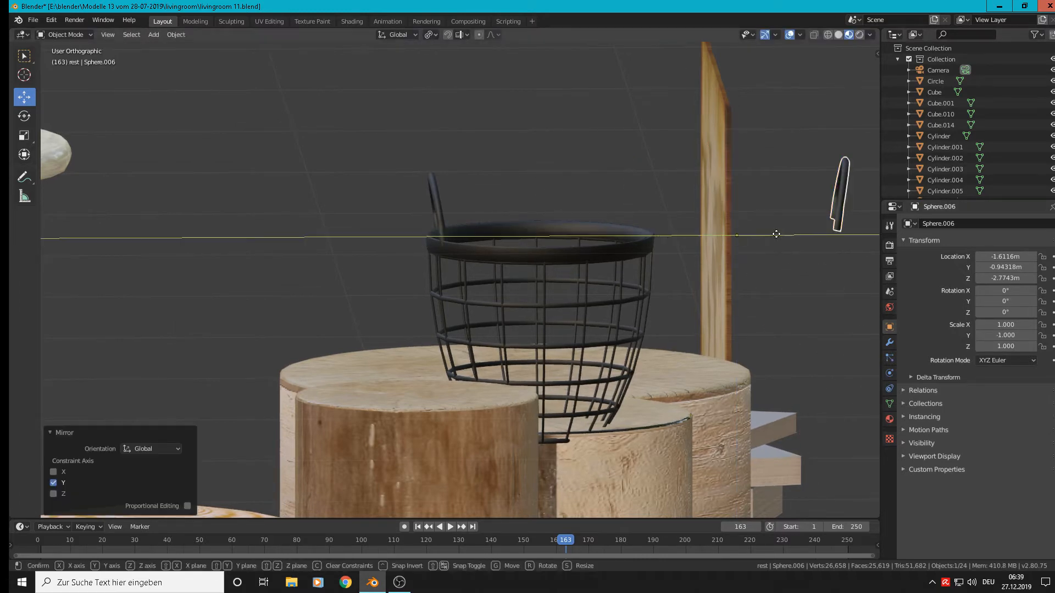
- Move the mirrored handle onto the basket rim by -0.558 m in Y, 0.291 m in X and -0.0265 m in Z
drag(777, 234, 583, 259)
middle_drag(585, 224, 664, 259)
key(g)
key(x)
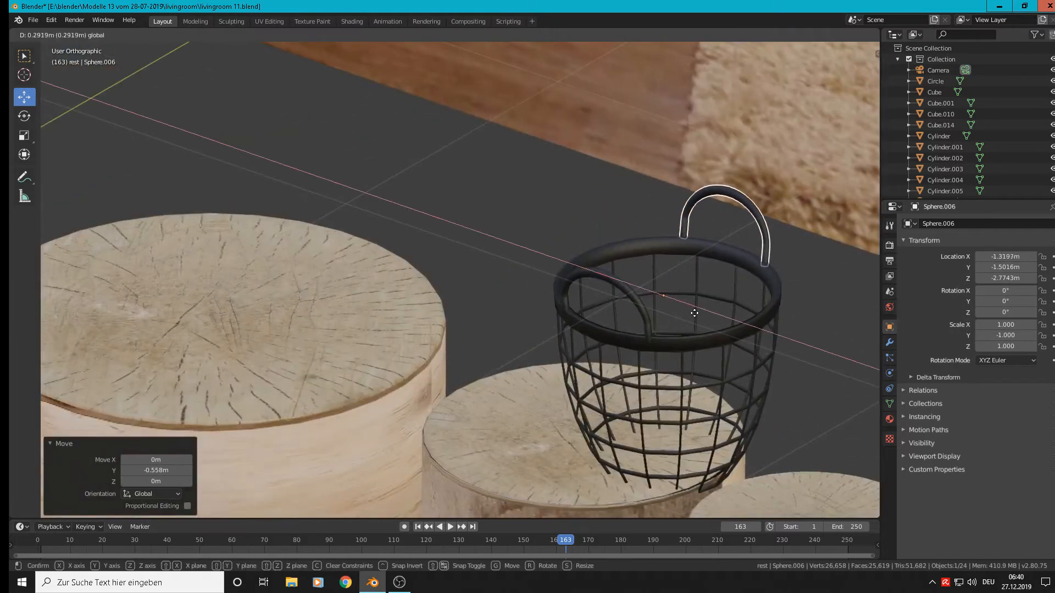
click(710, 281)
key(g)
key(z)
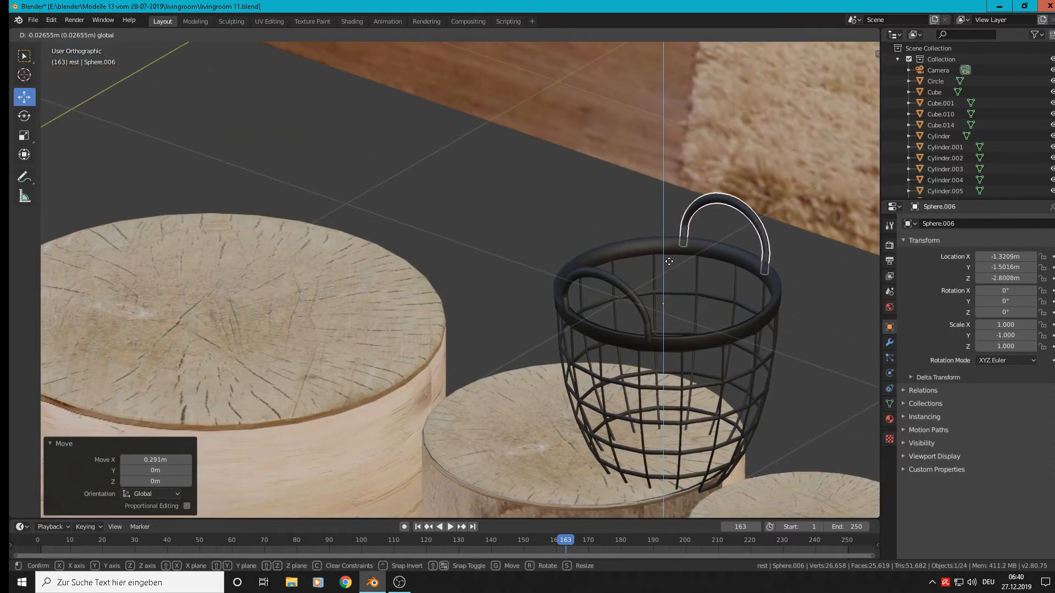
click(668, 257)
middle_drag(668, 257, 620, 244)
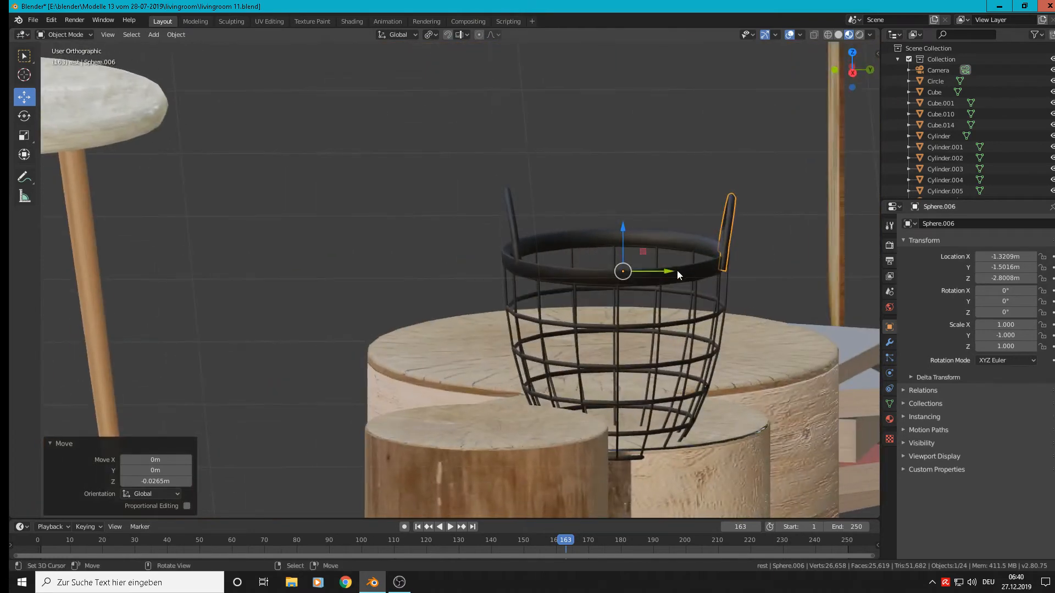
- Fine-tune the handle's fit on the basket rim with small moves along the Y axis
key(g)
key(y)
click(676, 275)
middle_drag(675, 274, 704, 242)
click(602, 254)
key(g)
key(y)
click(669, 277)
- Select both handles and the basket body, with the body active, and join them into one object
key(alt+a)
scroll(701, 270, down, 3)
right_click(695, 246)
shift+right_click(630, 241)
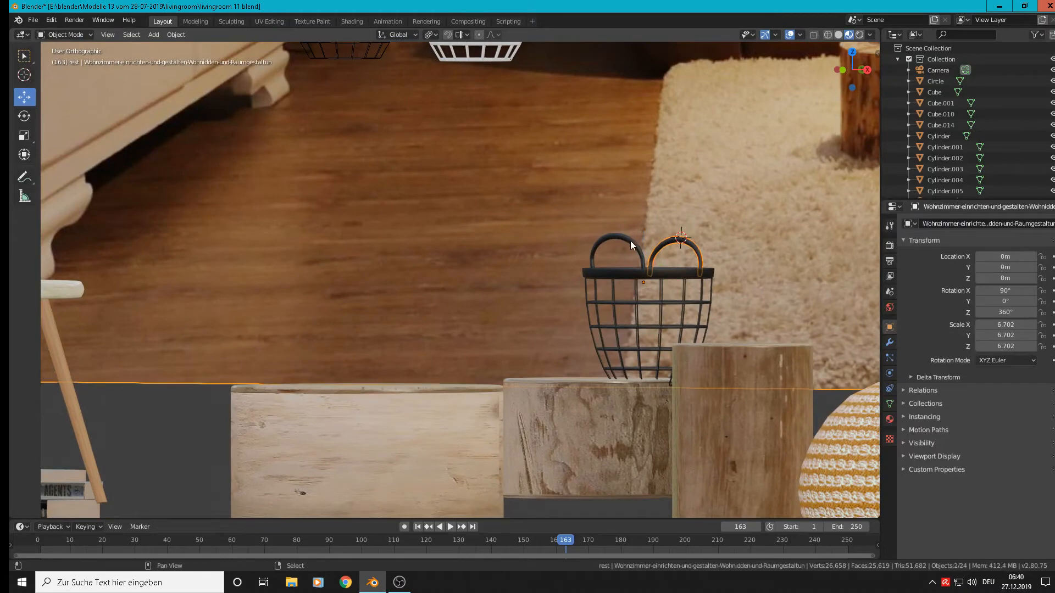
right_click(631, 244)
shift+right_click(675, 240)
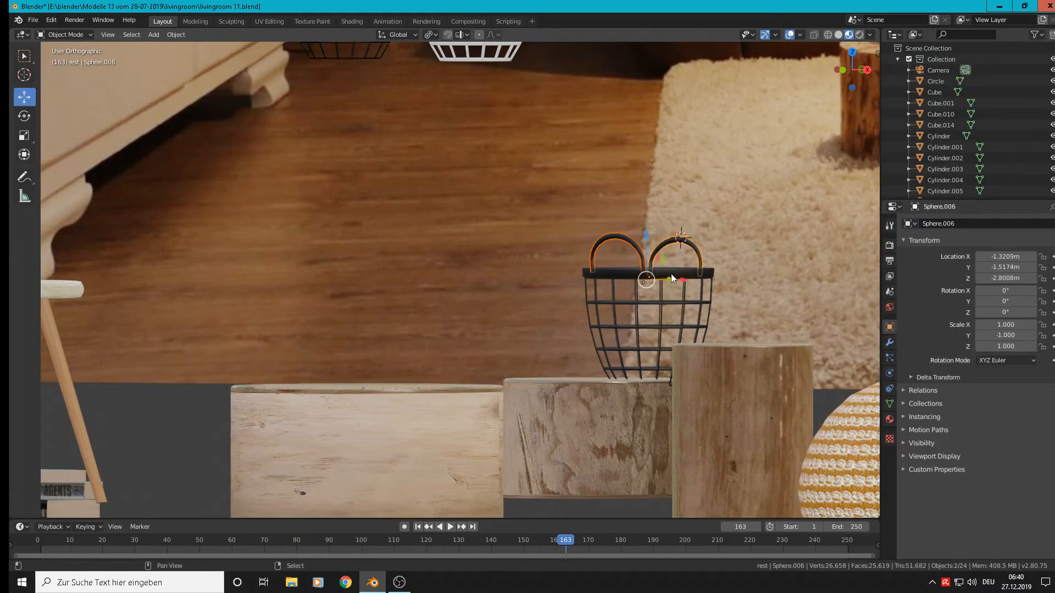
shift+right_click(671, 273)
click(173, 35)
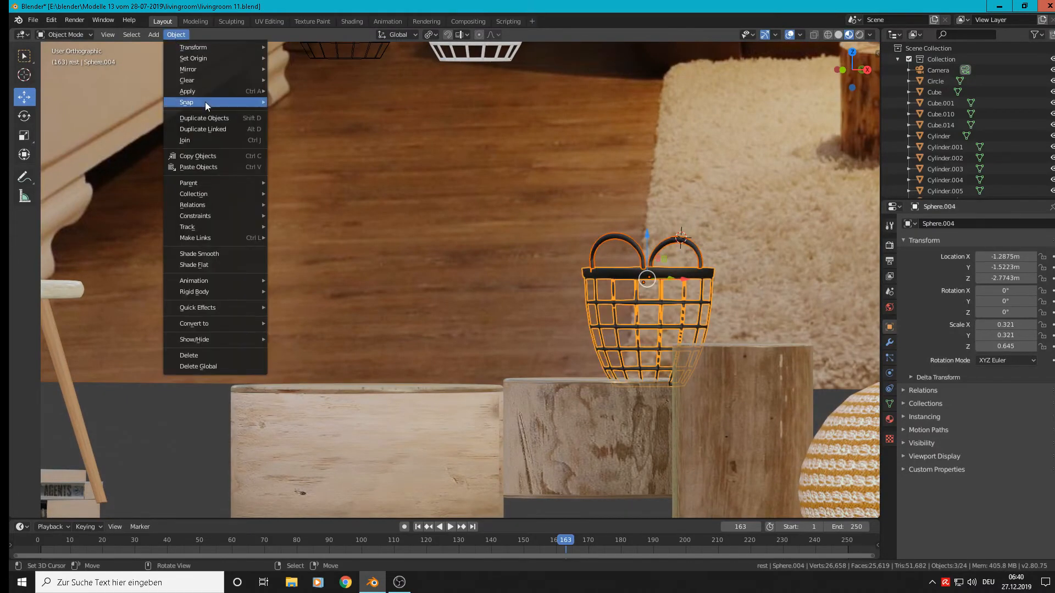
click(203, 140)
scroll(586, 272, down, 6)
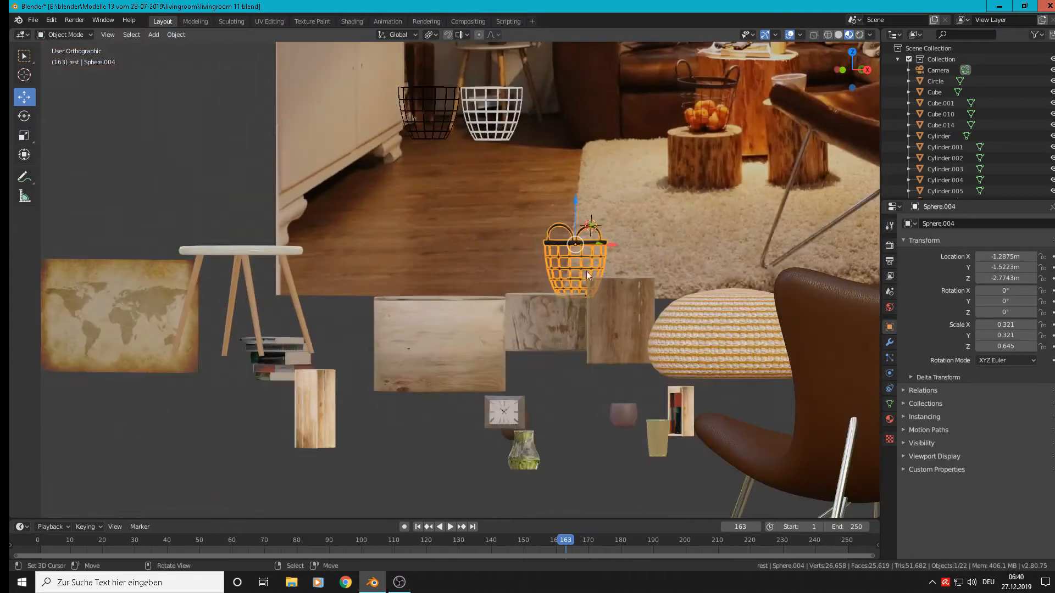
key(Tab)
key(Tab)
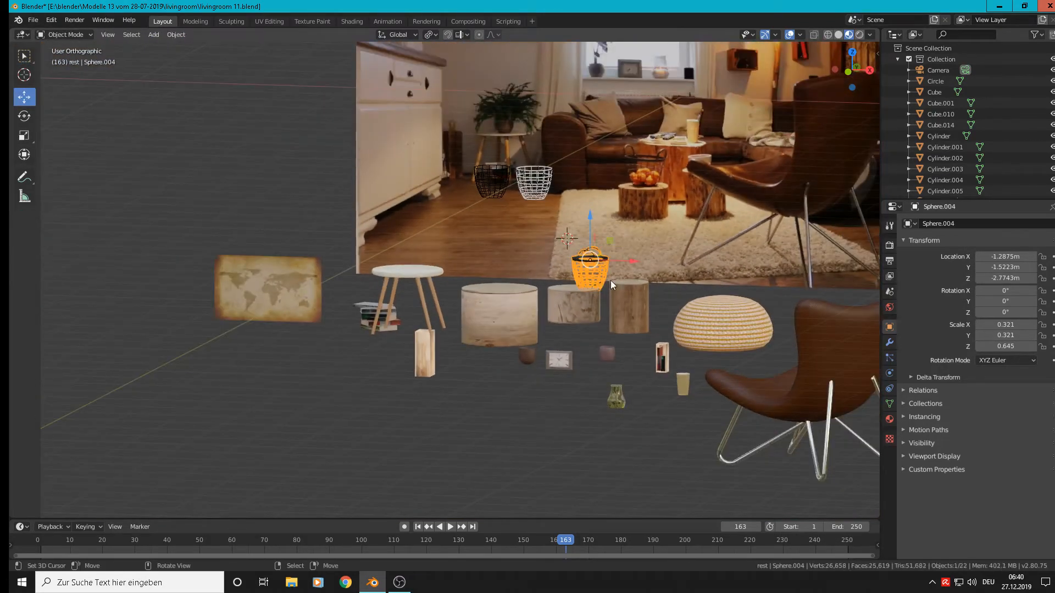
- Move the joined basket along the Y axis away from the reference photo to Y -4.2749 m, and deselect it
middle_drag(611, 280, 578, 259)
scroll(579, 259, up, 2)
click(611, 262)
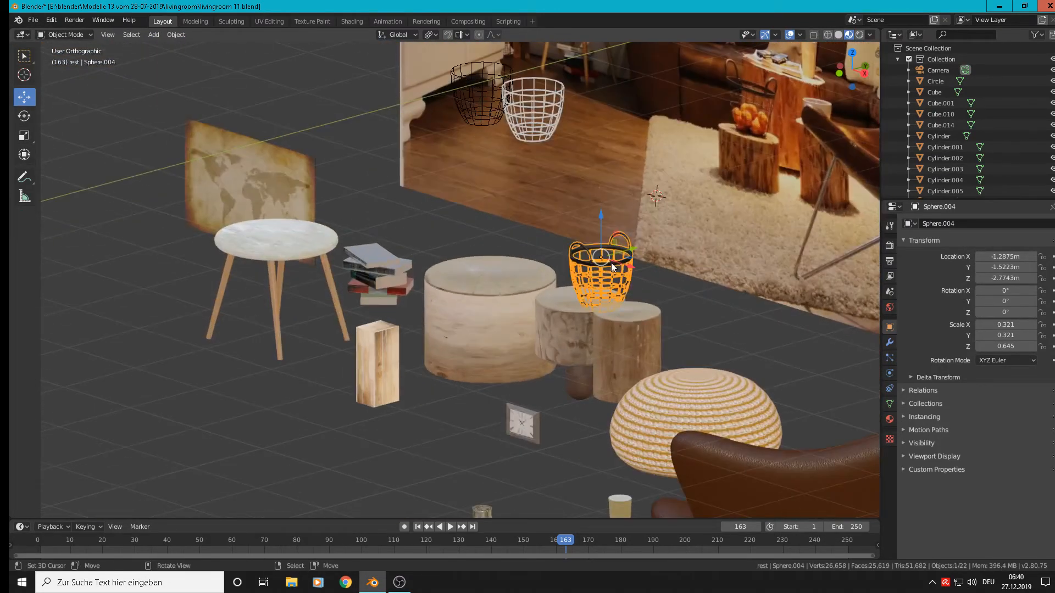
drag(634, 251, 433, 282)
middle_drag(433, 282, 522, 256)
click(523, 256)
middle_drag(459, 272, 348, 278)
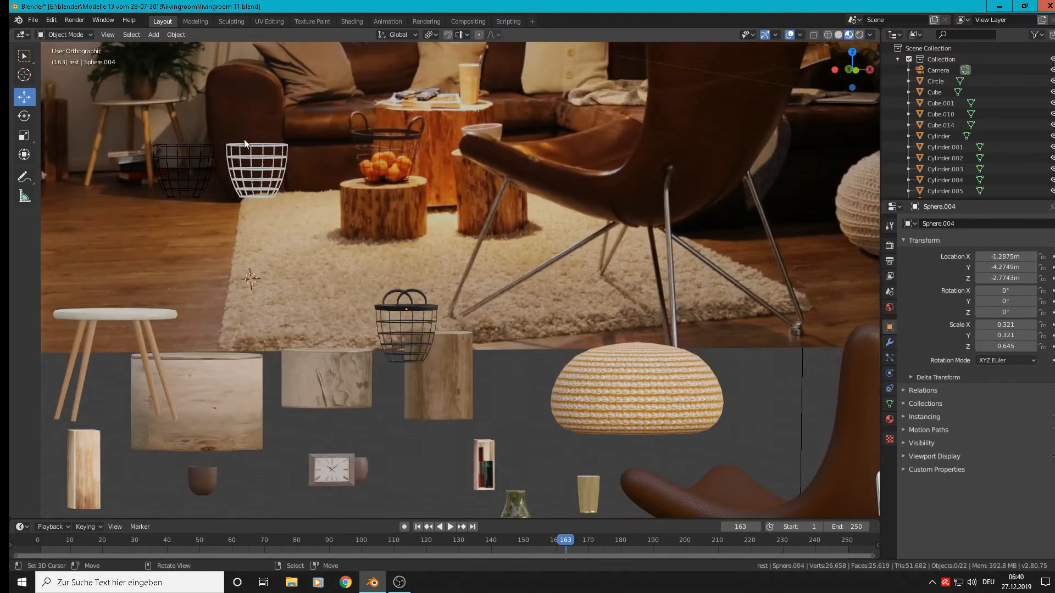
- Move the white and black baskets without handles into the "rest" collection
click(244, 159)
shift+click(173, 148)
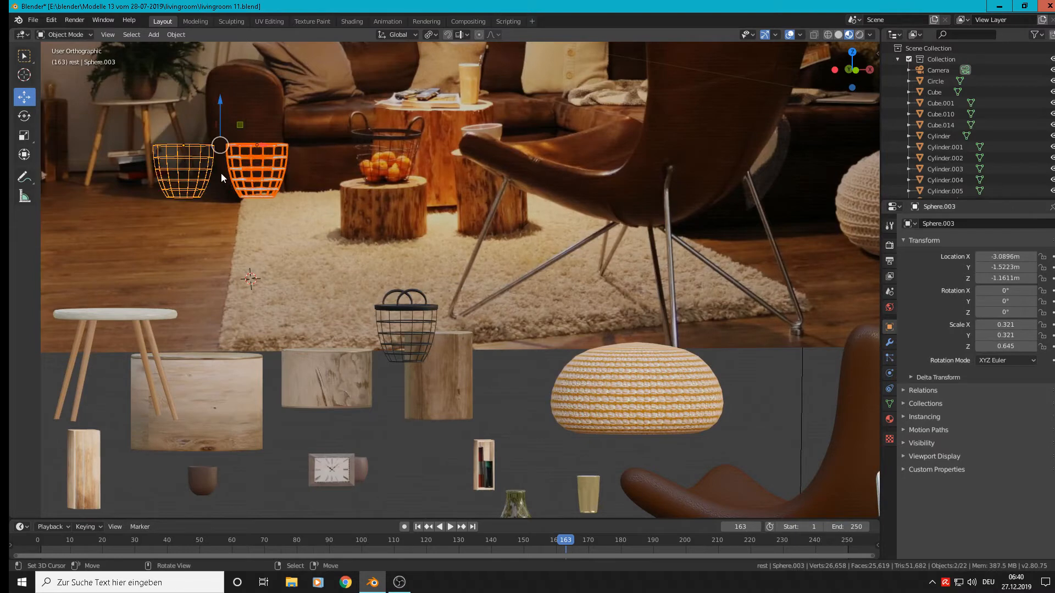
key(m)
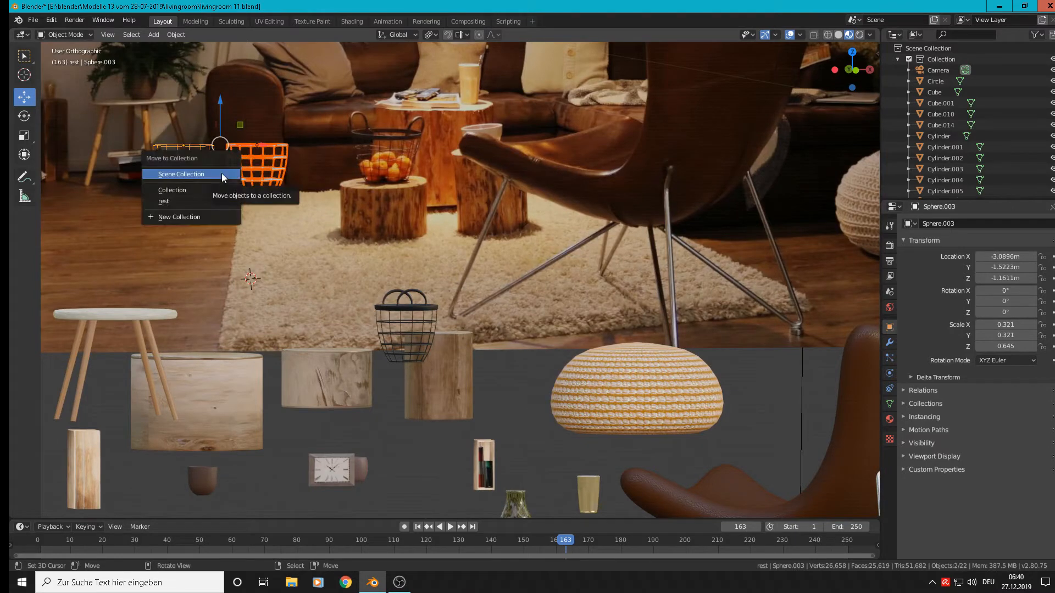
click(180, 203)
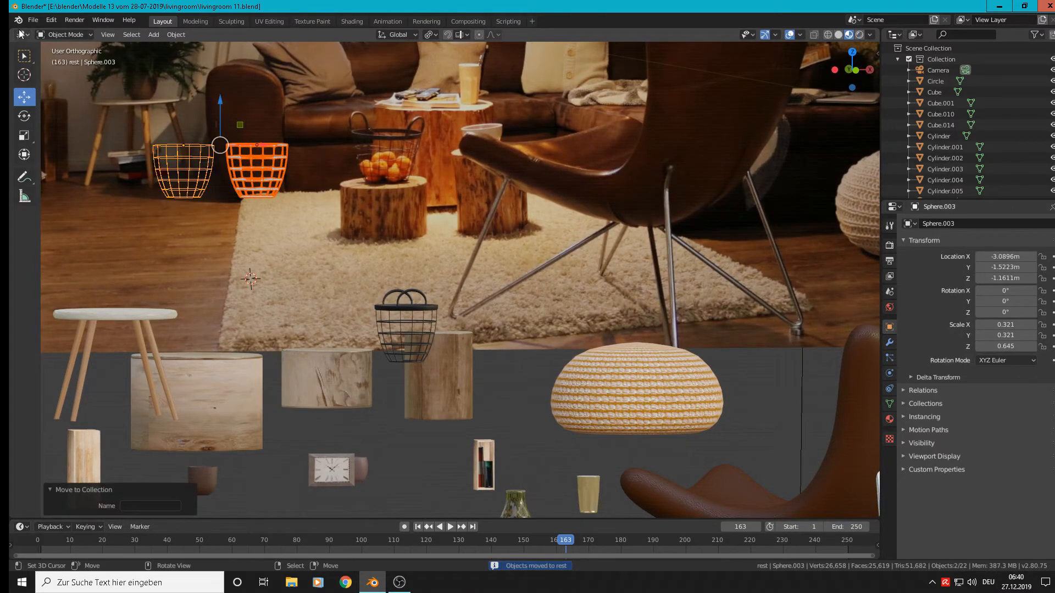
- Collapse the main Collection, hide the "rest" collection in the viewport, and save the file
click(898, 59)
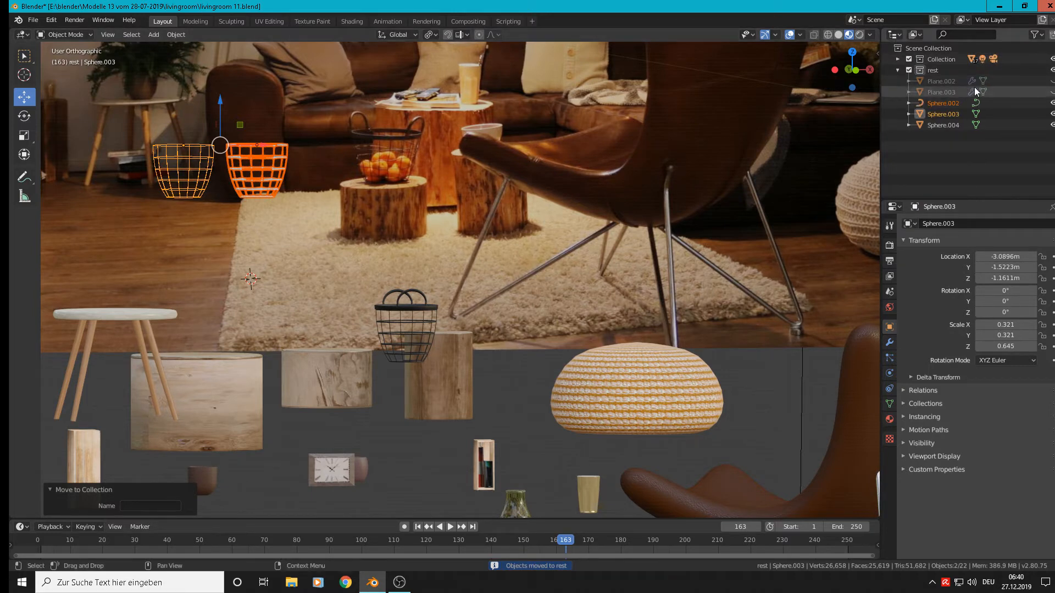
click(1052, 70)
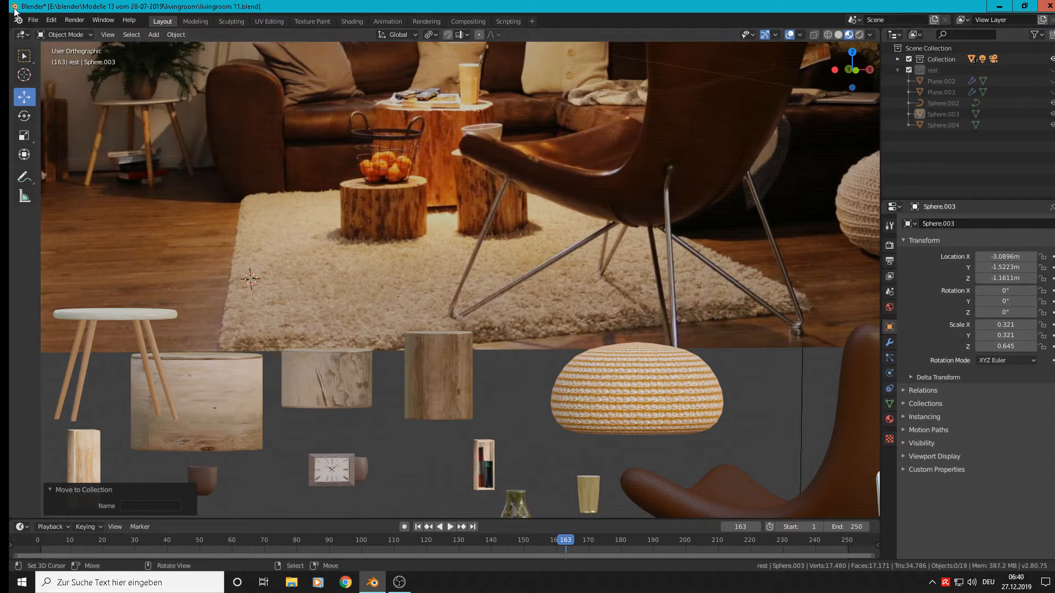
click(33, 21)
click(41, 94)
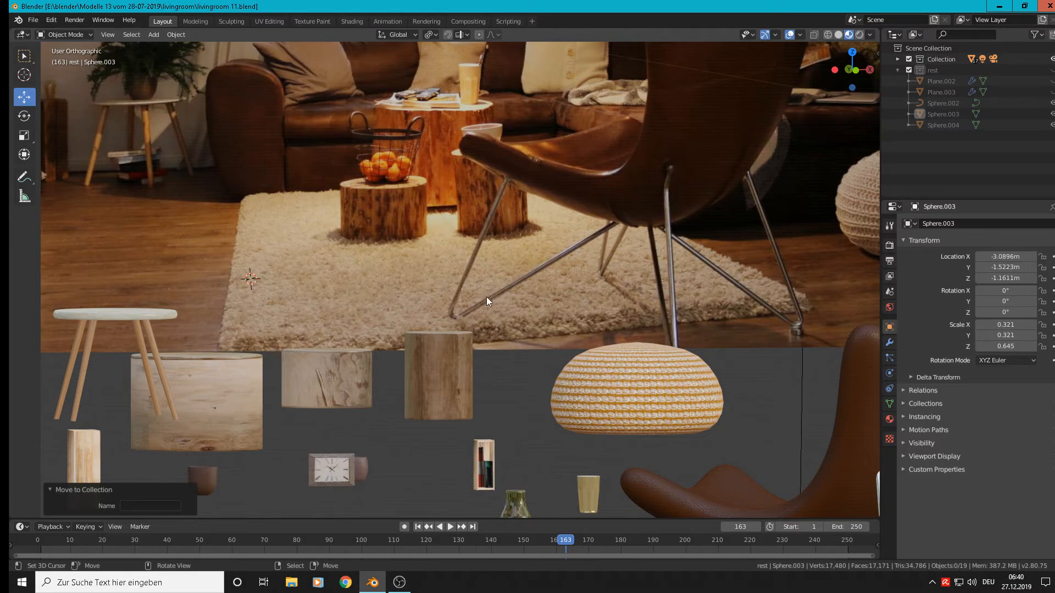
- Show the "rest" collection again and move the finished basket with handles from it into "Collection"
scroll(487, 301, down, 3)
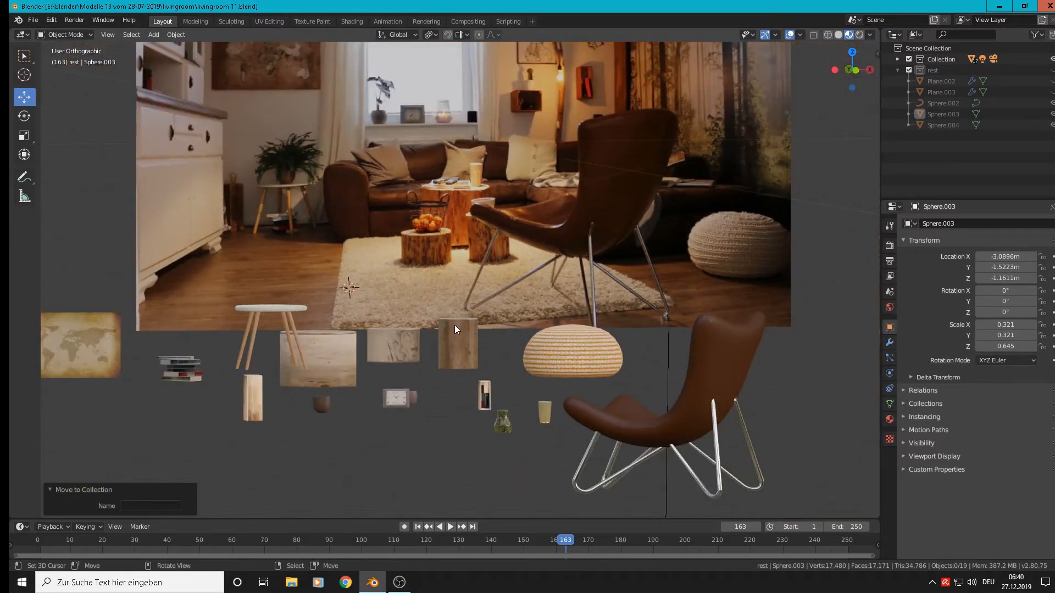
scroll(430, 351, down, 4)
scroll(430, 351, up, 4)
middle_drag(431, 351, 400, 381)
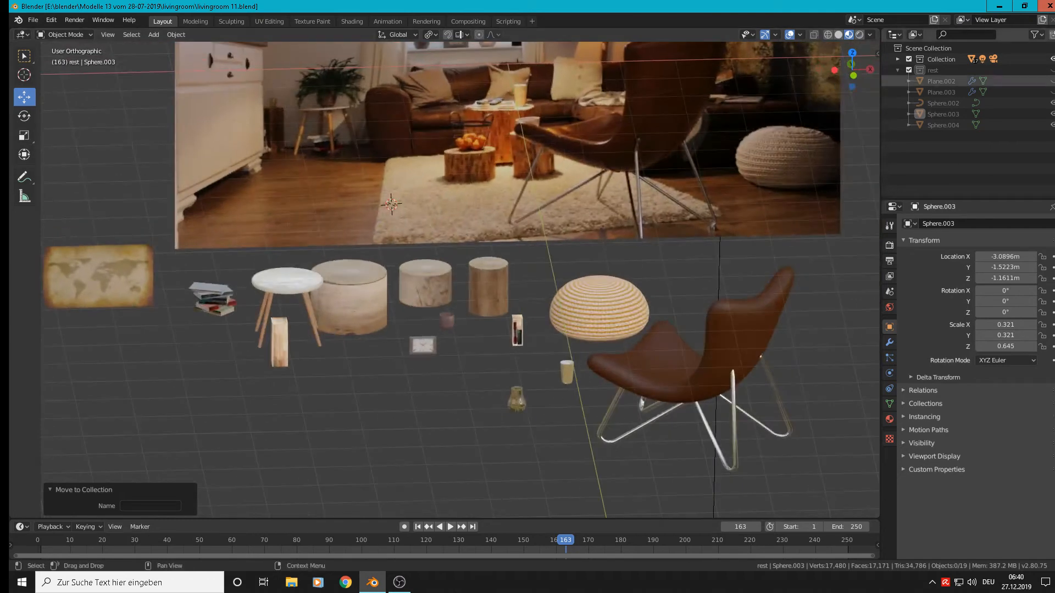
click(1052, 69)
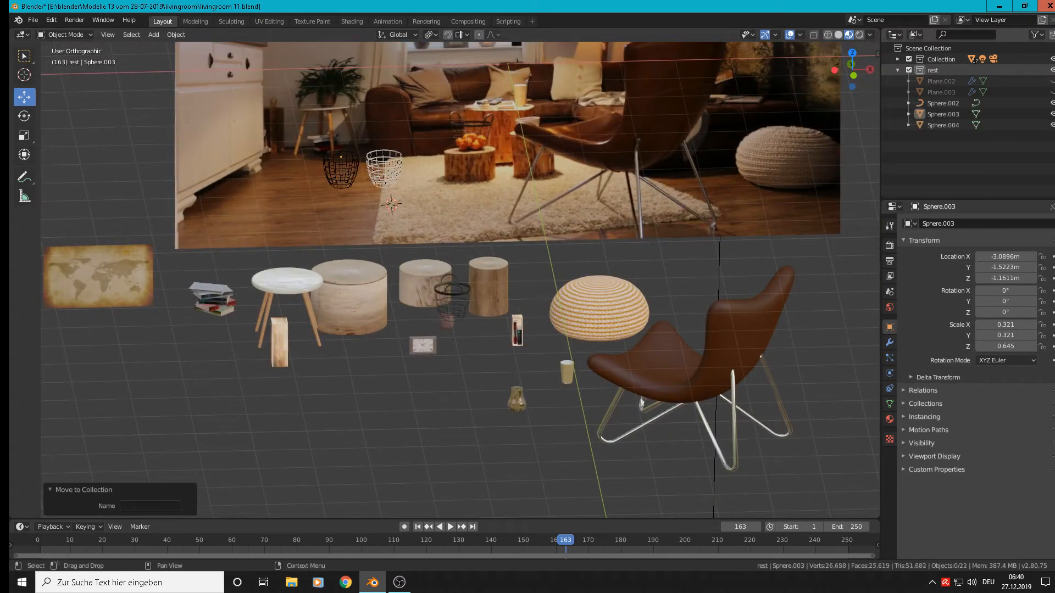
click(463, 294)
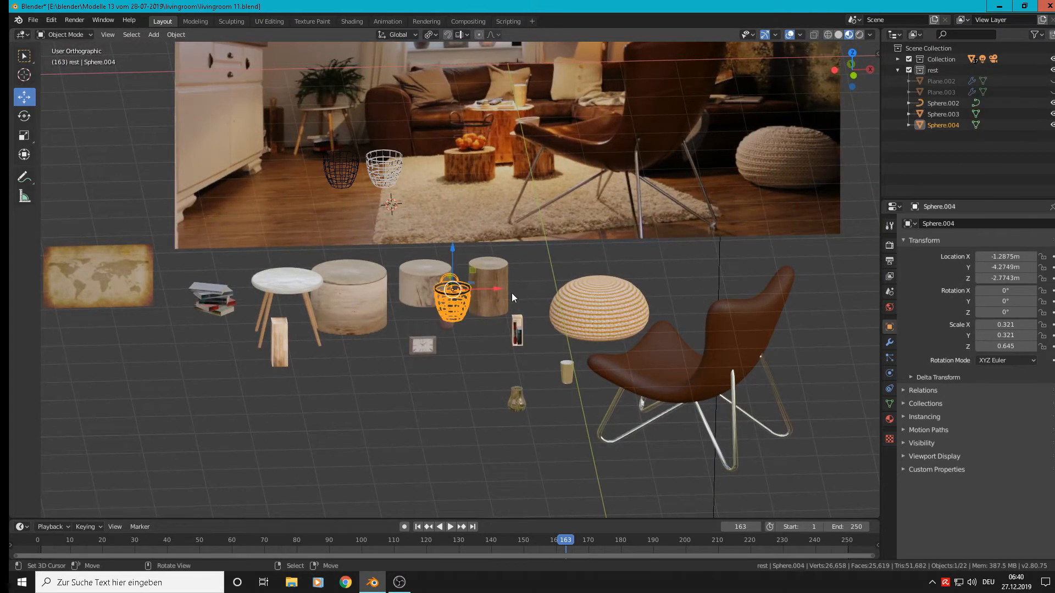
key(m)
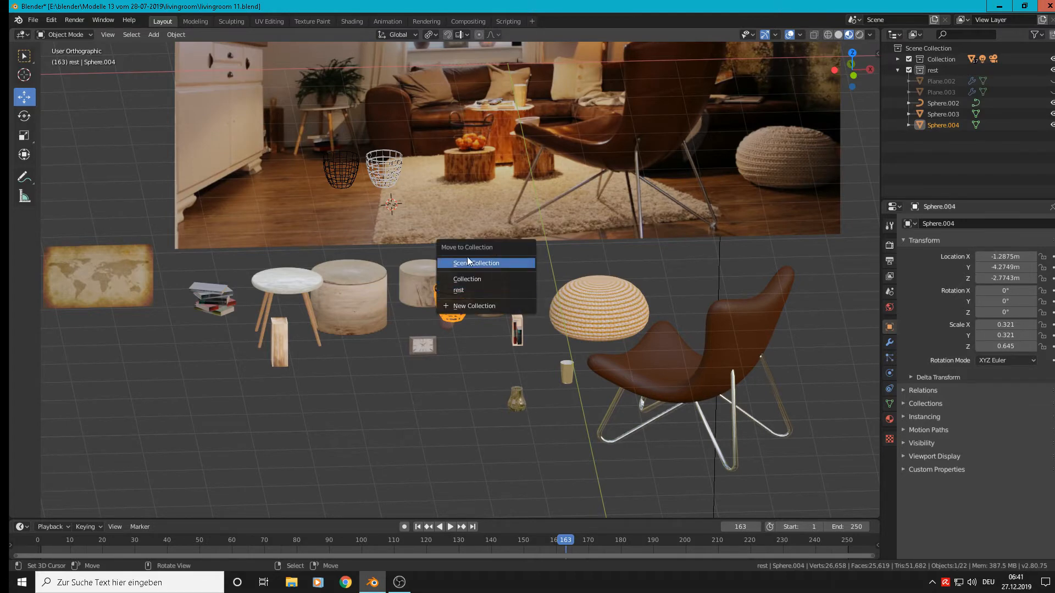
click(467, 278)
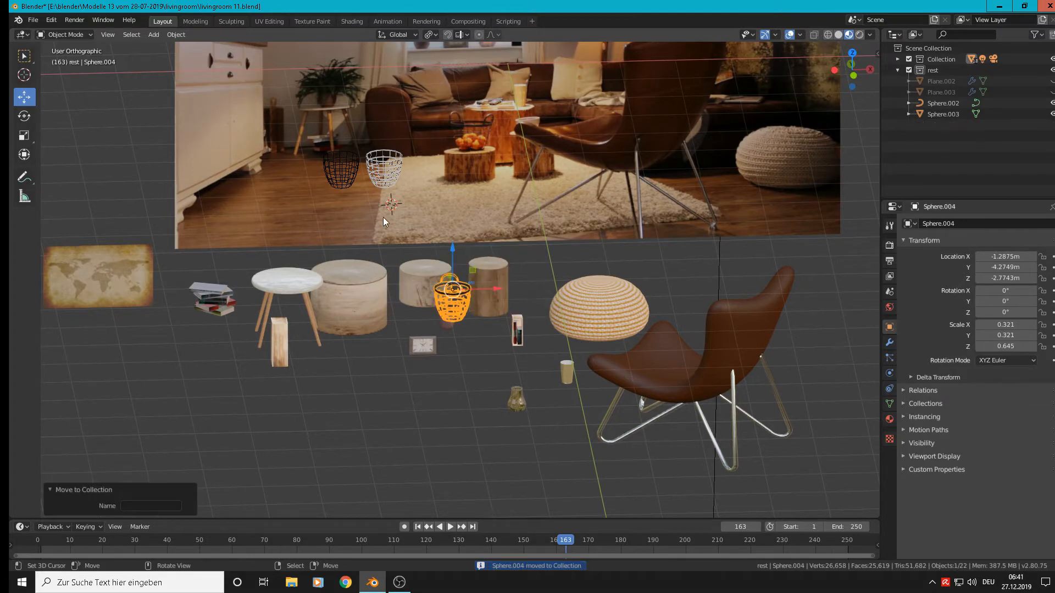
- Hide the "rest" collection so the leftover baskets are out of the viewport
key(Tab)
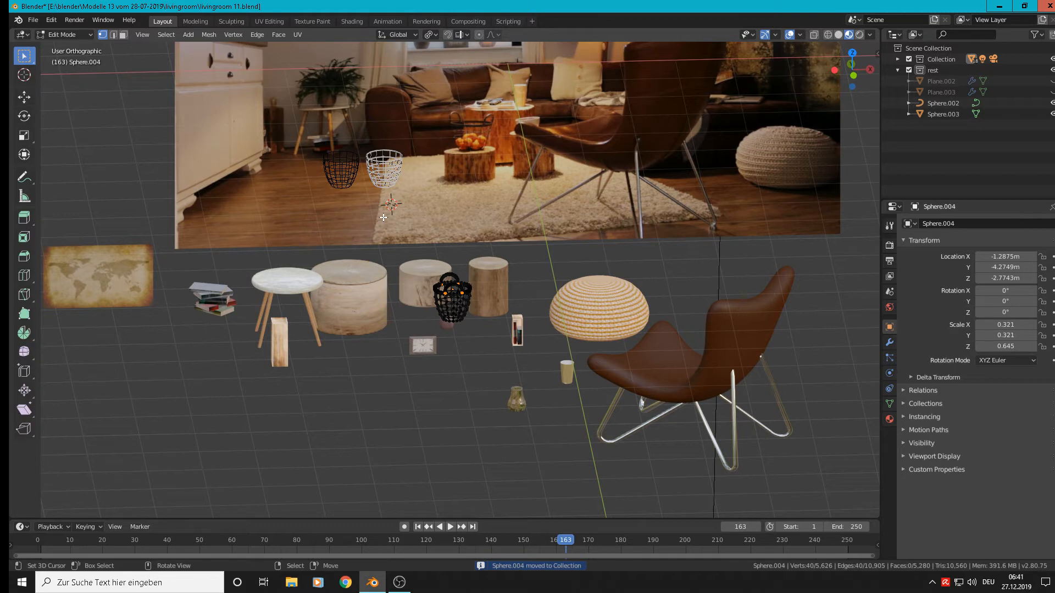
key(Tab)
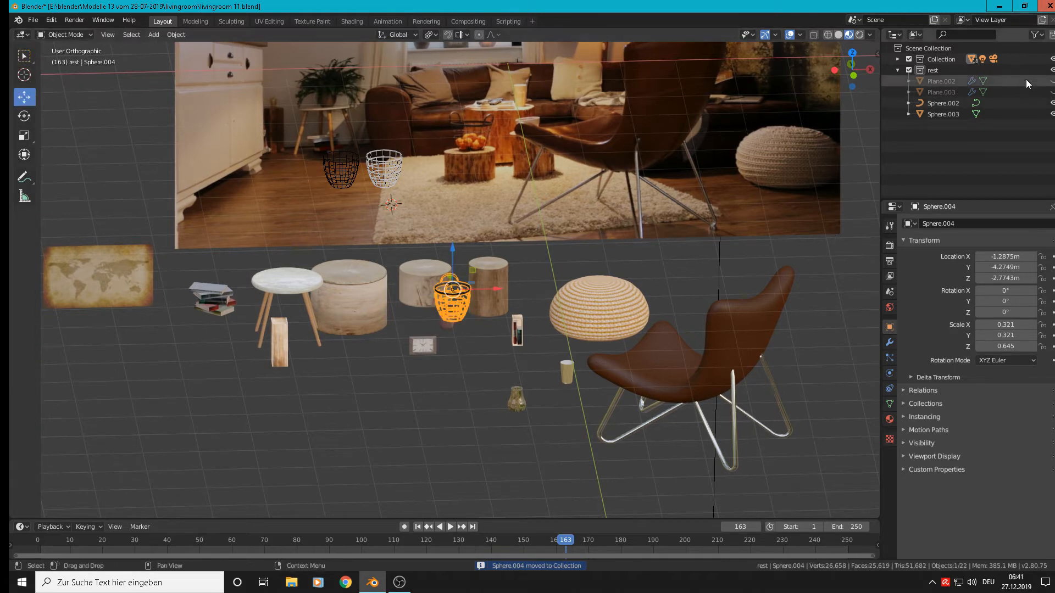
click(1052, 69)
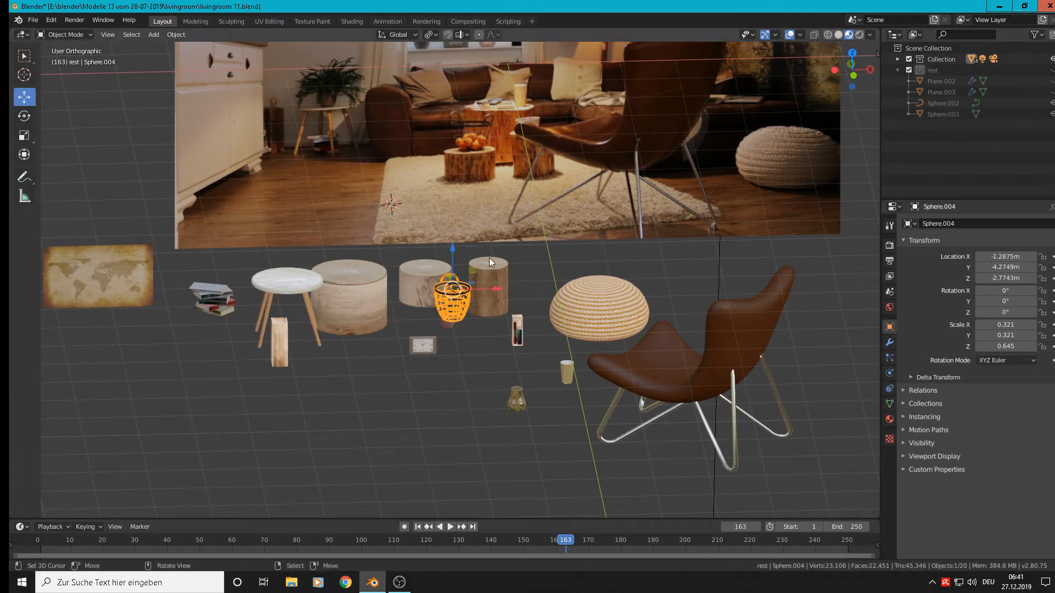
- Select the reference photo and place the 3D cursor on the oranges in its wire basket
key(a)
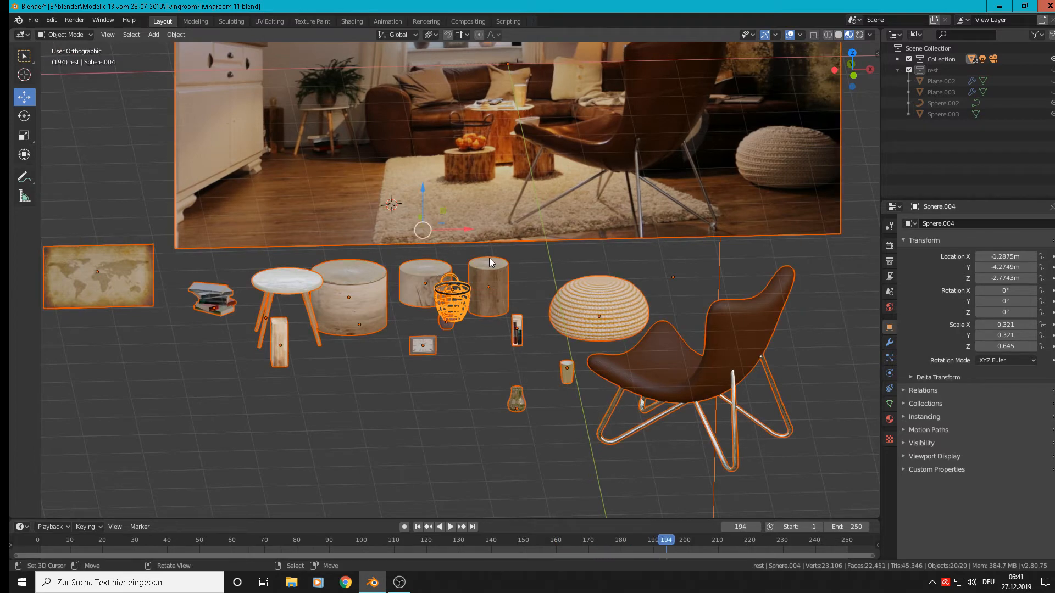
click(524, 253)
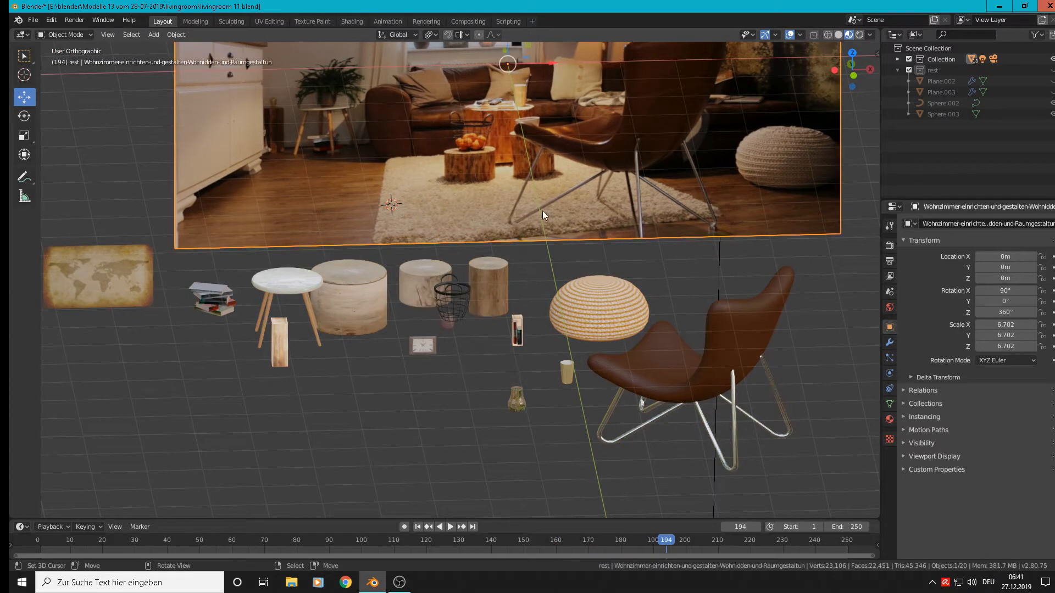
middle_drag(543, 210, 579, 302)
scroll(512, 206, up, 3)
scroll(551, 170, up, 5)
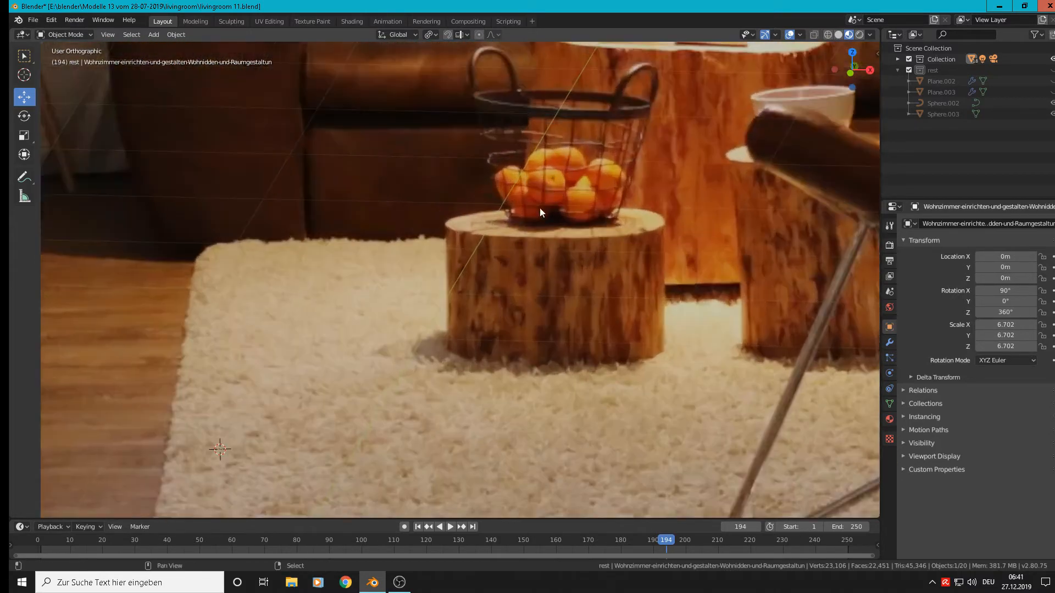
shift+middle_drag(539, 208, 460, 262)
scroll(489, 211, up, 1)
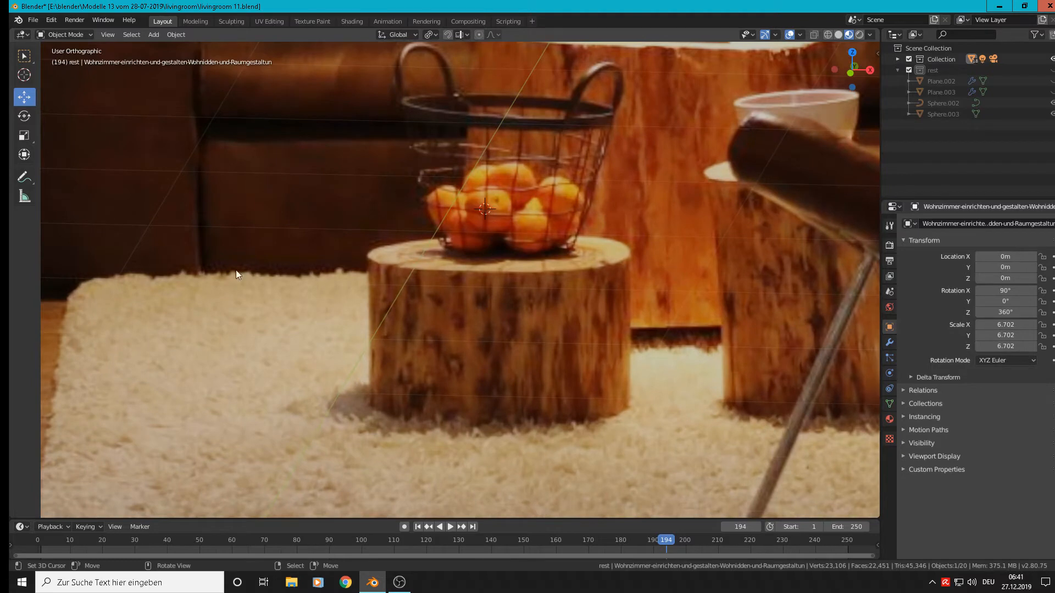
- Add a UV sphere with a 1 m radius at the 3D cursor while "rest" is the active collection
click(153, 34)
mouse_move(166, 51)
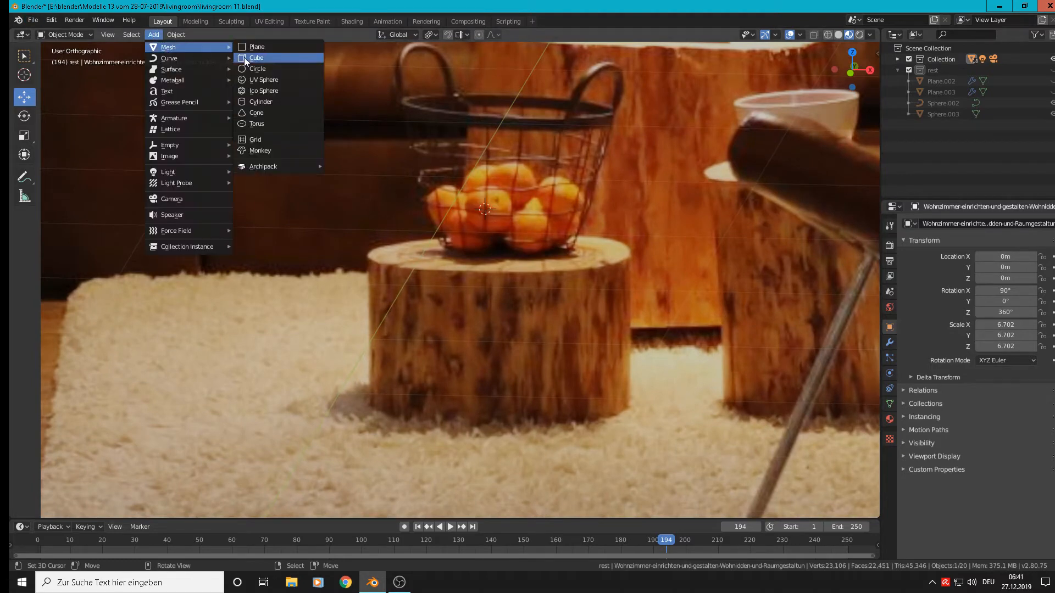
click(268, 81)
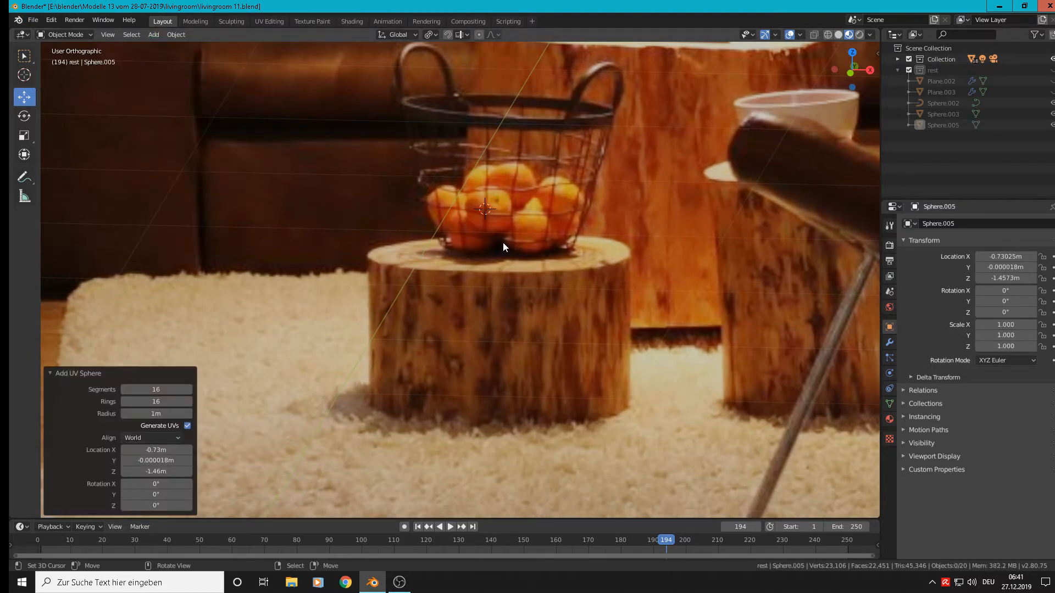
scroll(502, 242, down, 10)
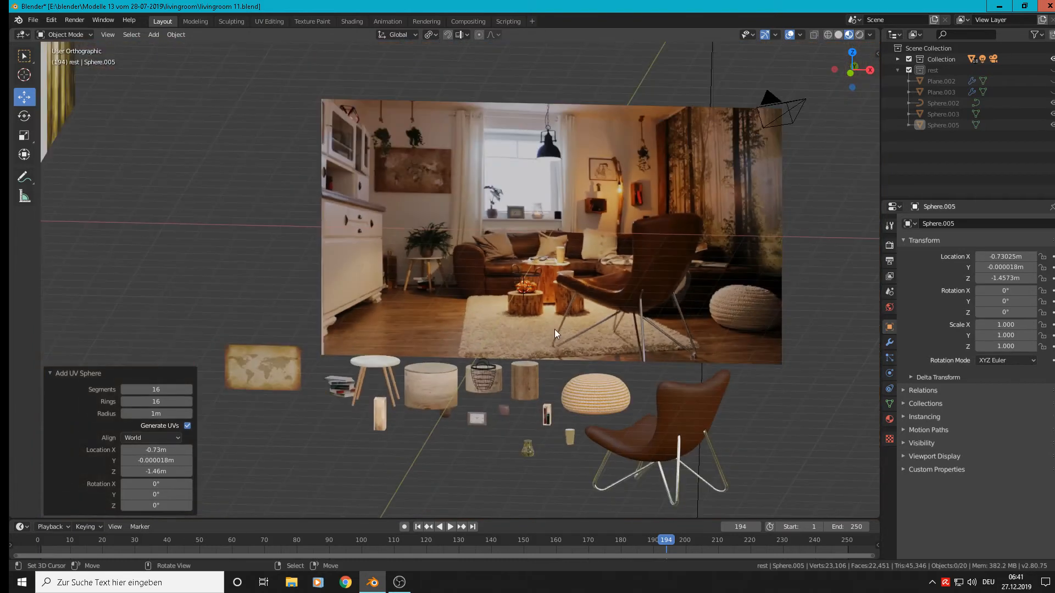
scroll(555, 329, down, 3)
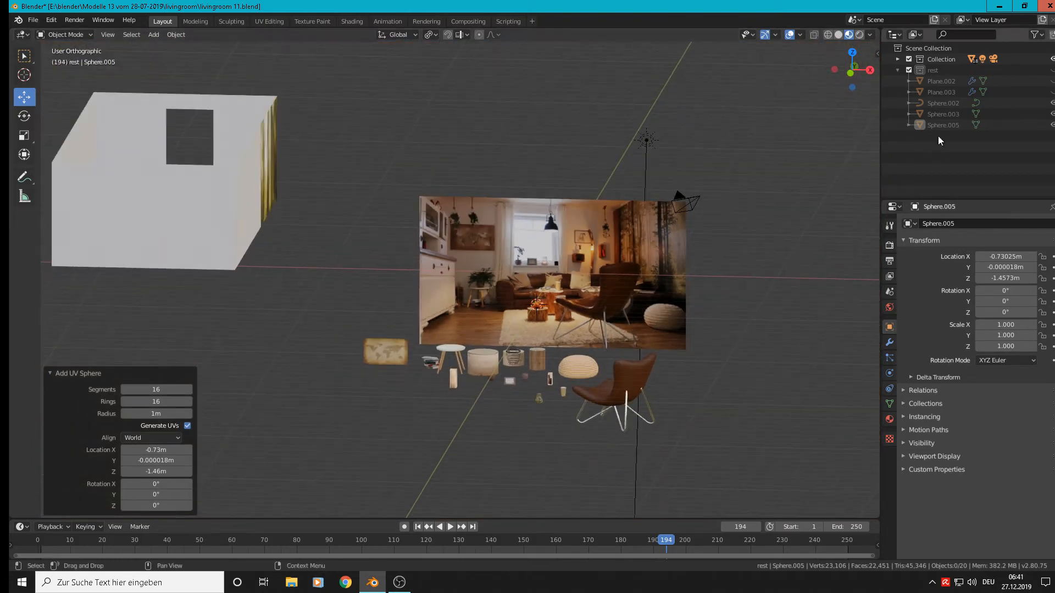
- Make "Collection" the active collection and add a UV sphere with 16 segments and 16 rings to it at the 3D cursor
click(948, 57)
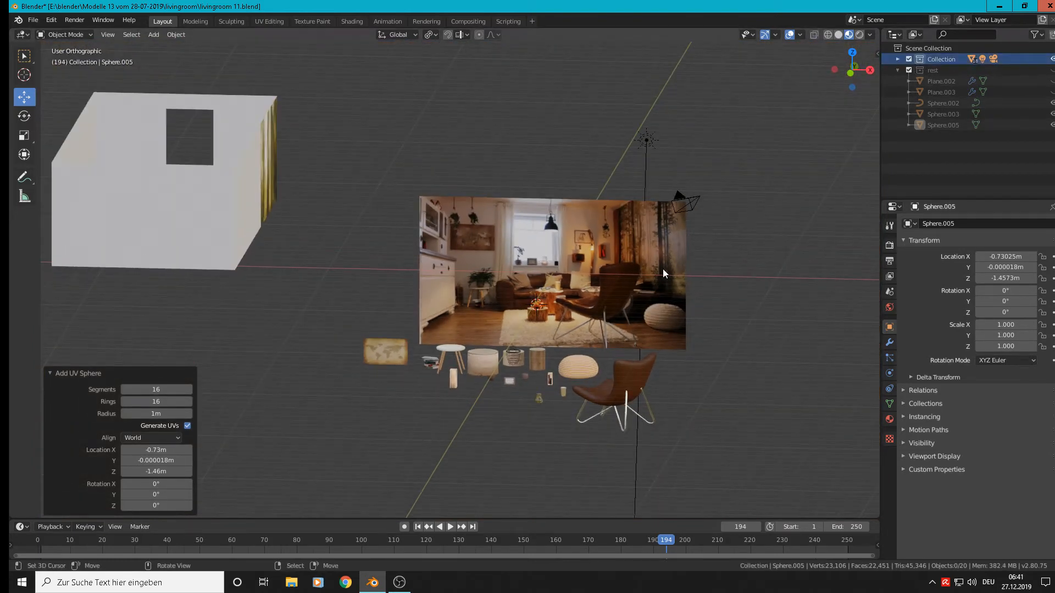
click(154, 35)
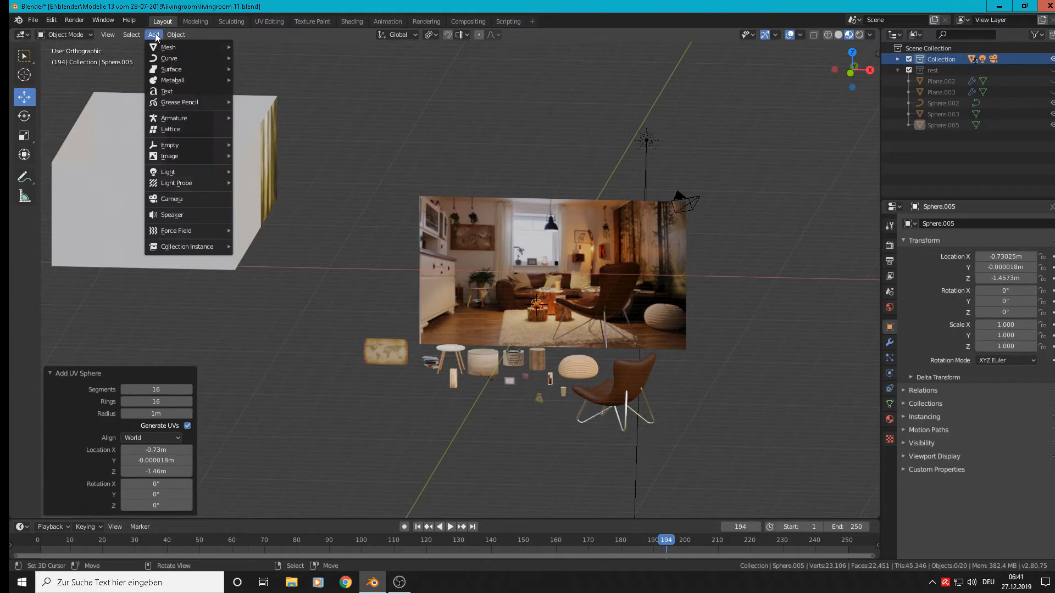
mouse_move(172, 47)
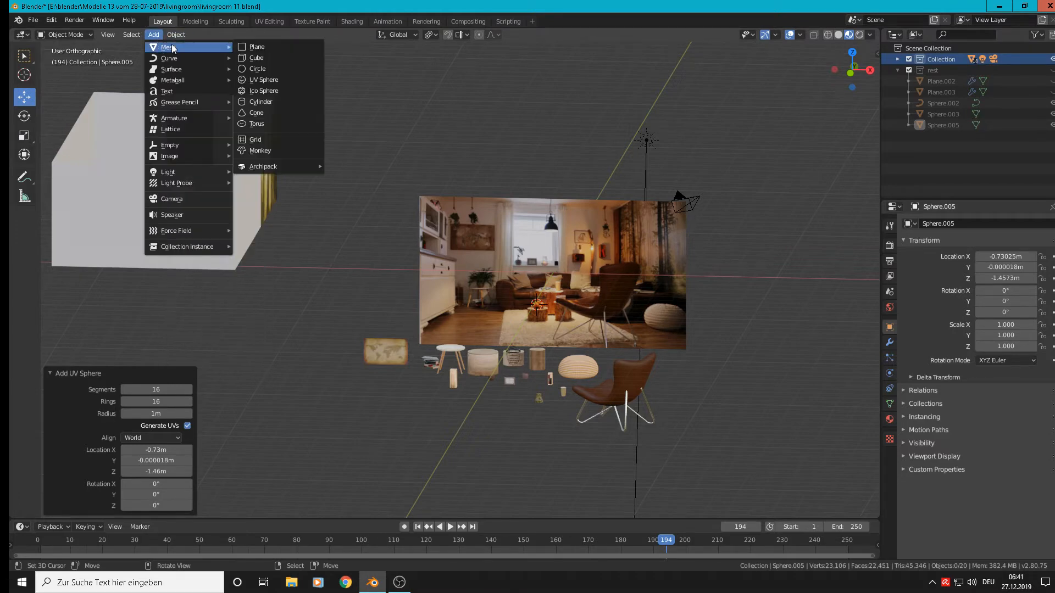
click(268, 80)
scroll(582, 277, up, 10)
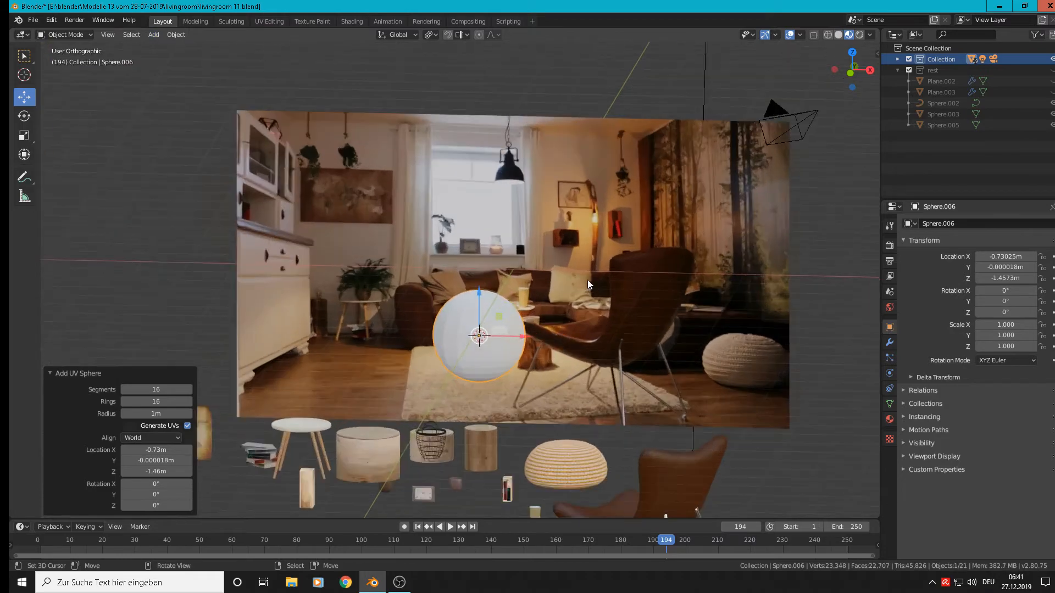
- Scale the new sphere down to about 0.083 and position it over the upper oranges in the reference photo
scroll(577, 278, down, 8)
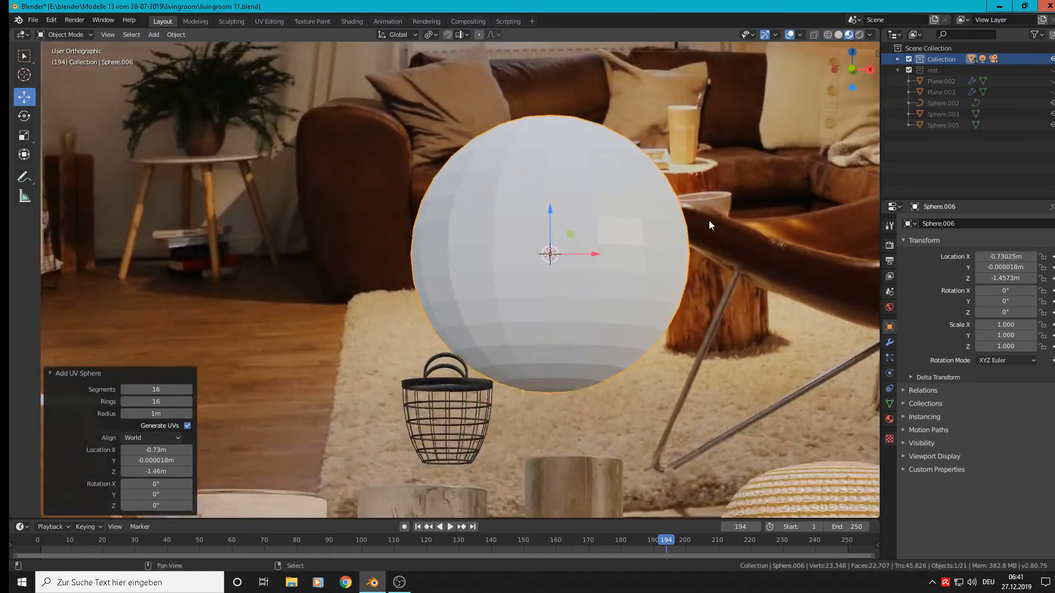
key(s)
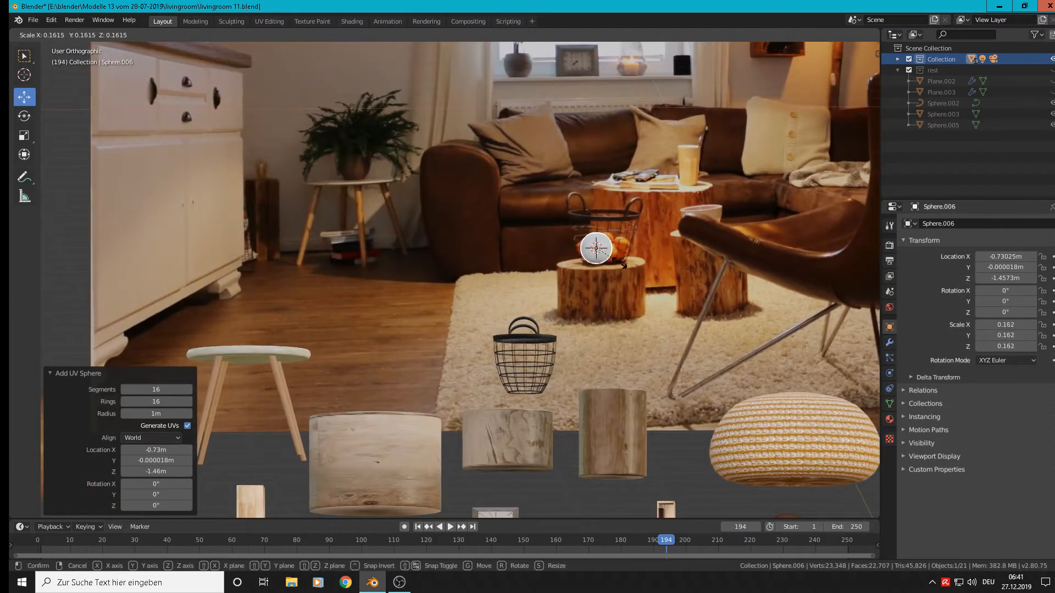
click(606, 256)
scroll(606, 256, up, 7)
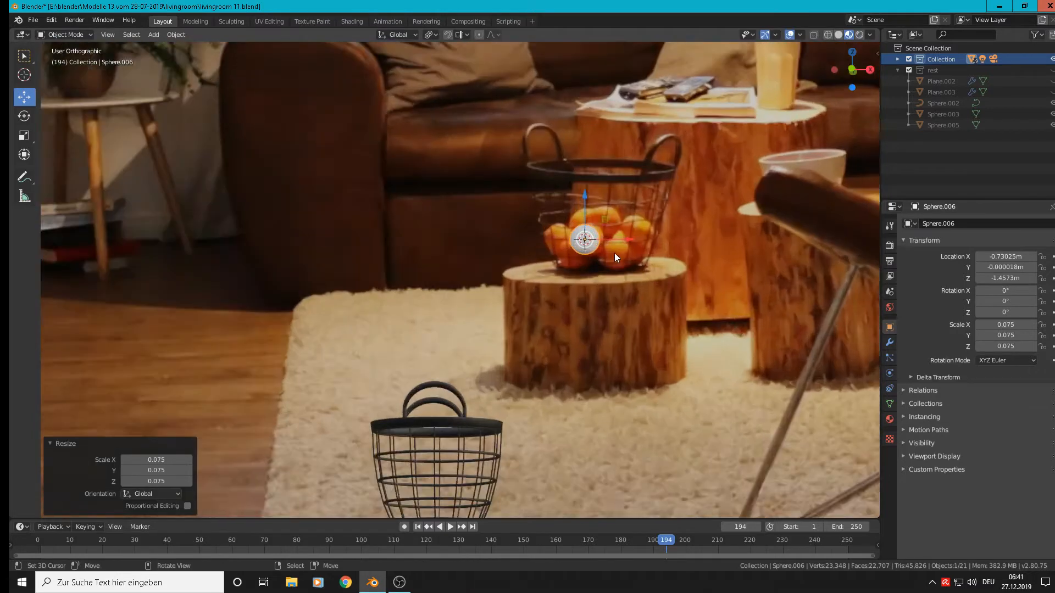
key(g)
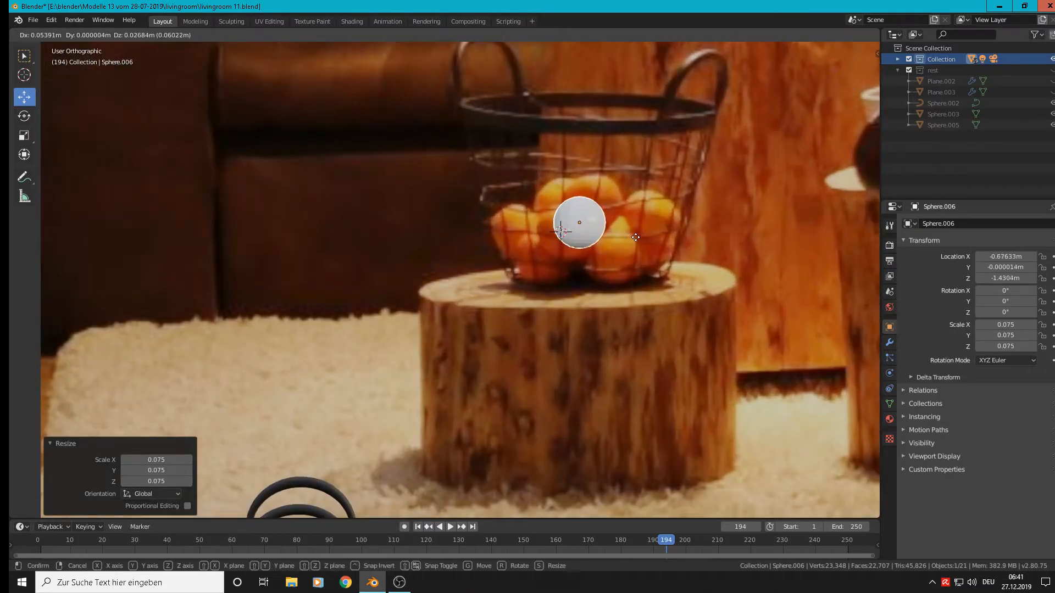
click(652, 222)
key(s)
click(661, 225)
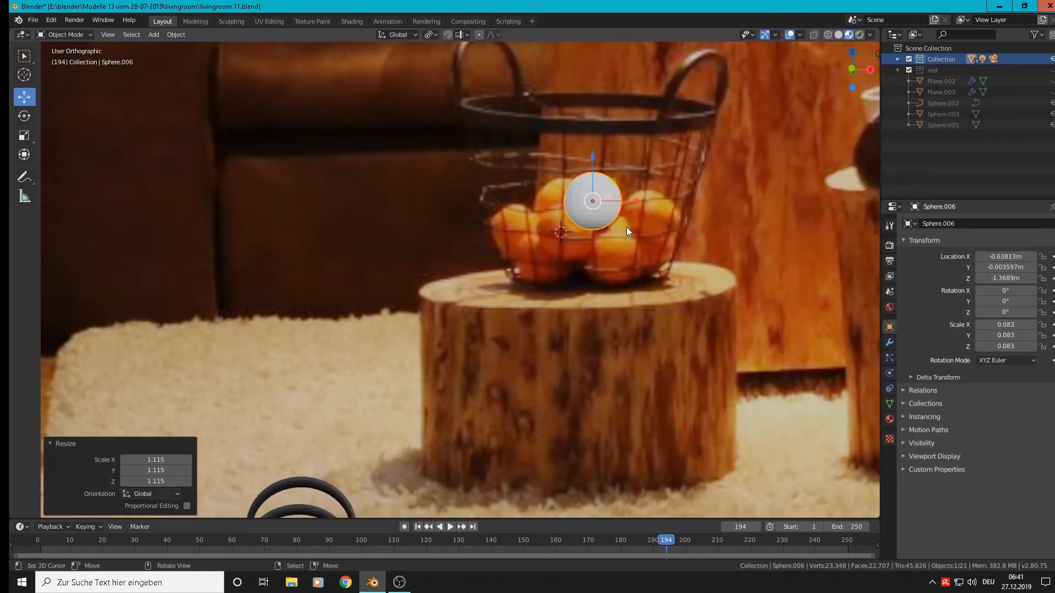
- Move the sphere along the Y axis to about -2.79 m, out in front of the reference photo
middle_drag(626, 227, 634, 178)
key(g)
key(y)
click(241, 355)
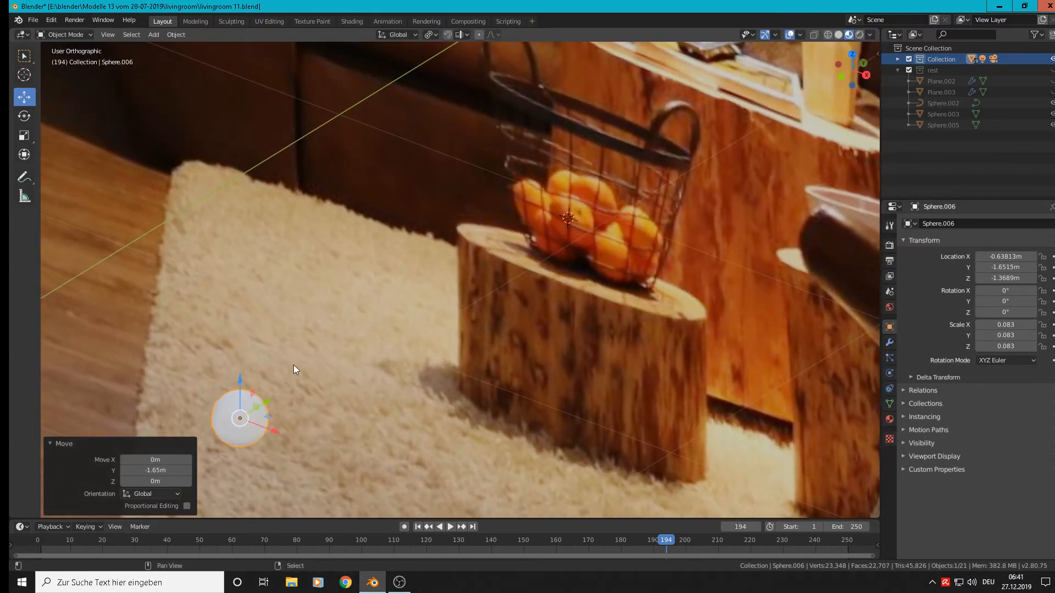
middle_drag(295, 370, 620, 172)
key(g)
key(y)
click(365, 311)
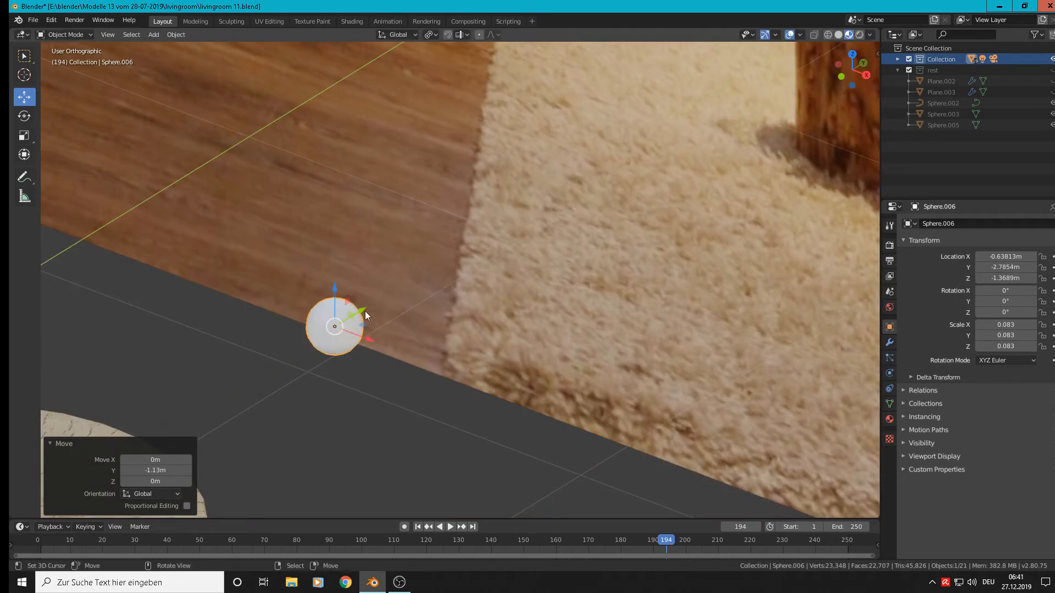
middle_drag(364, 311, 525, 232)
- Switch to the front view and apply smooth shading to the sphere
key(KP_1)
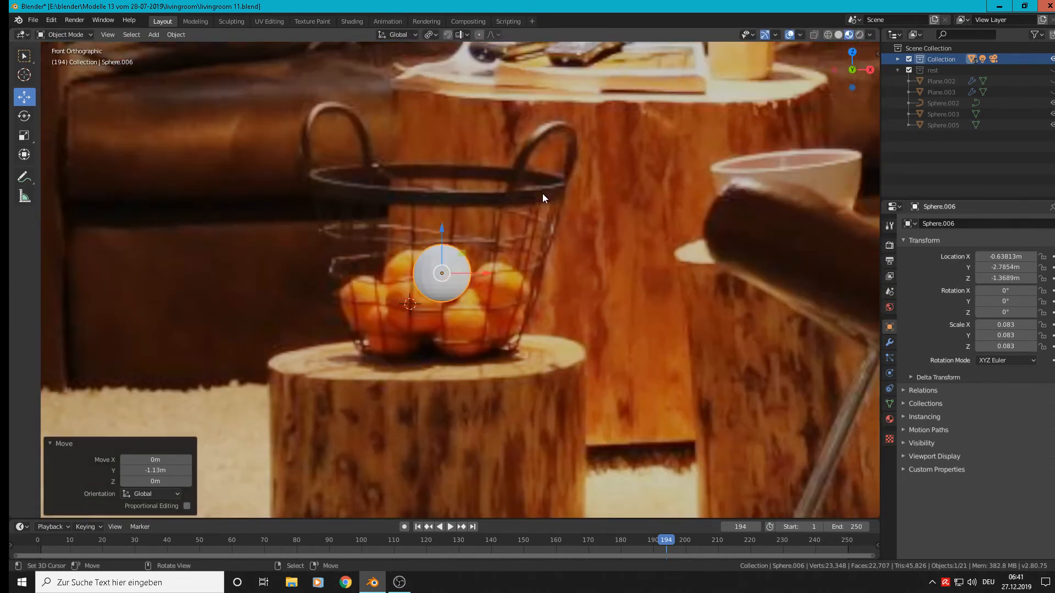
scroll(427, 242, up, 3)
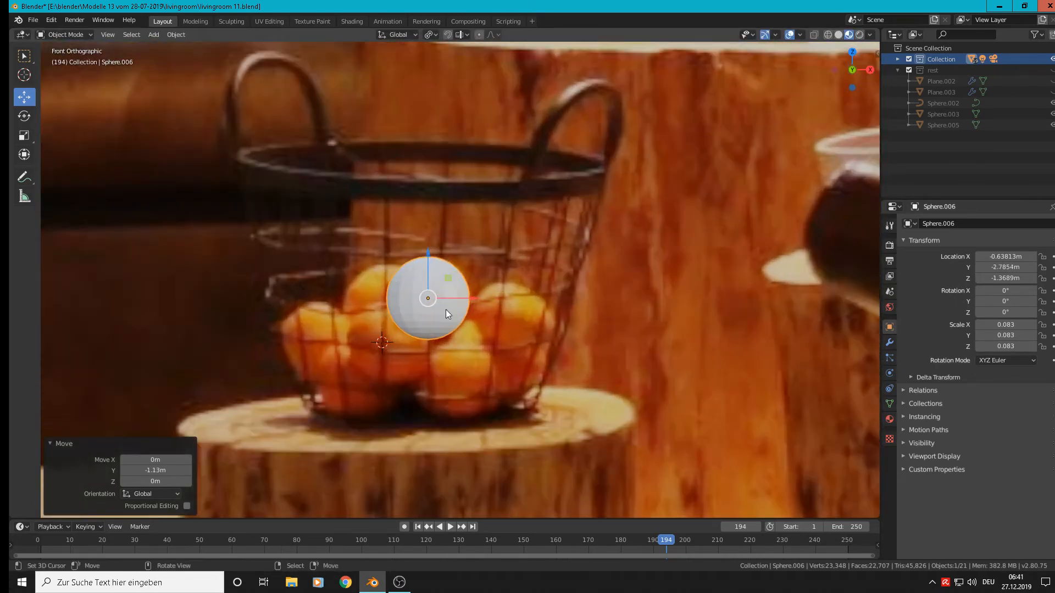
click(177, 36)
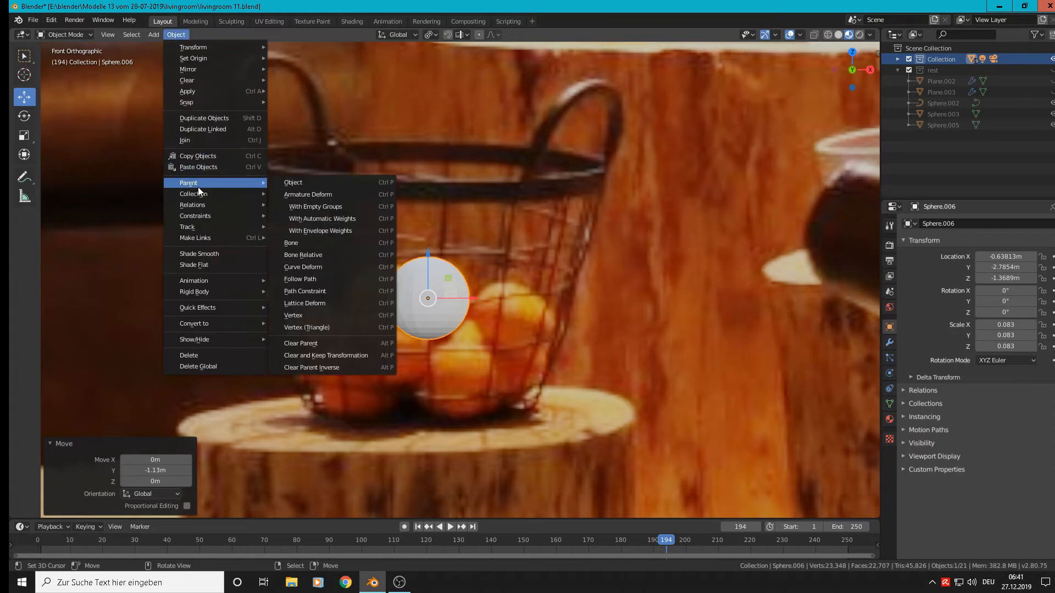
click(200, 255)
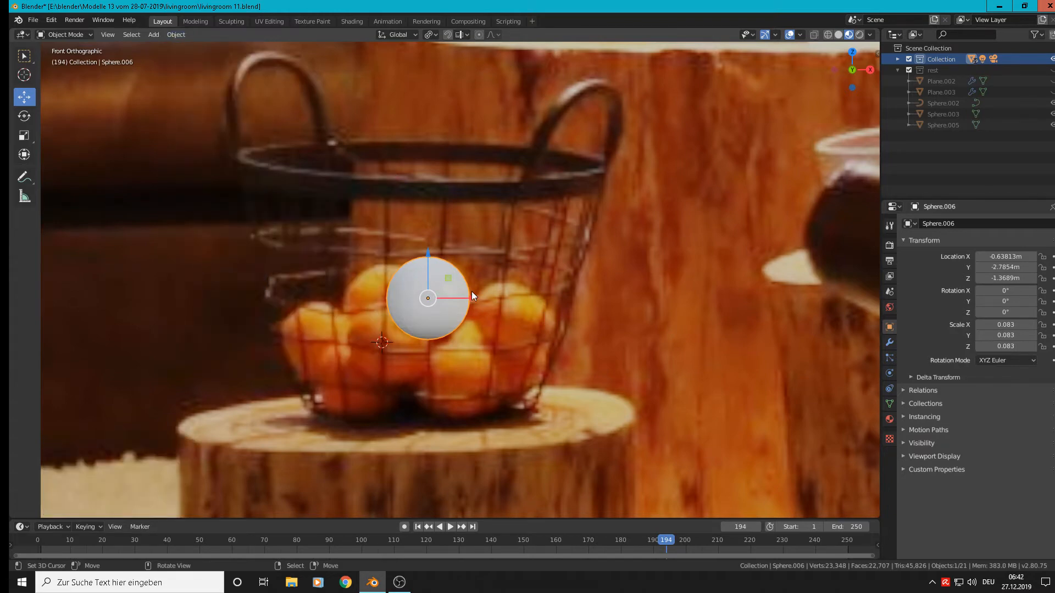
- Create a new material for the sphere and name it "orange top"
click(890, 421)
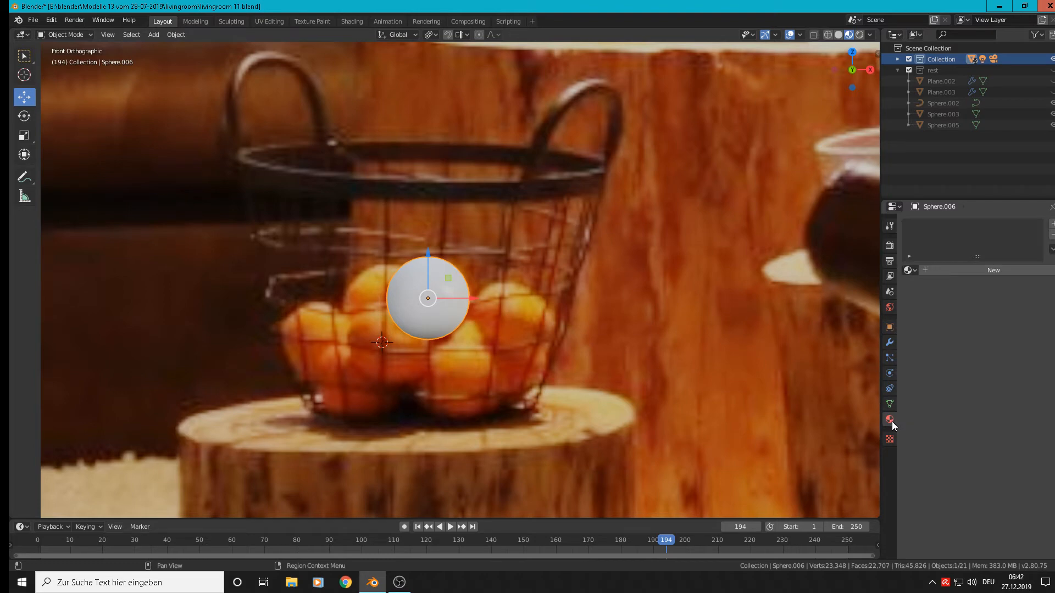
click(987, 271)
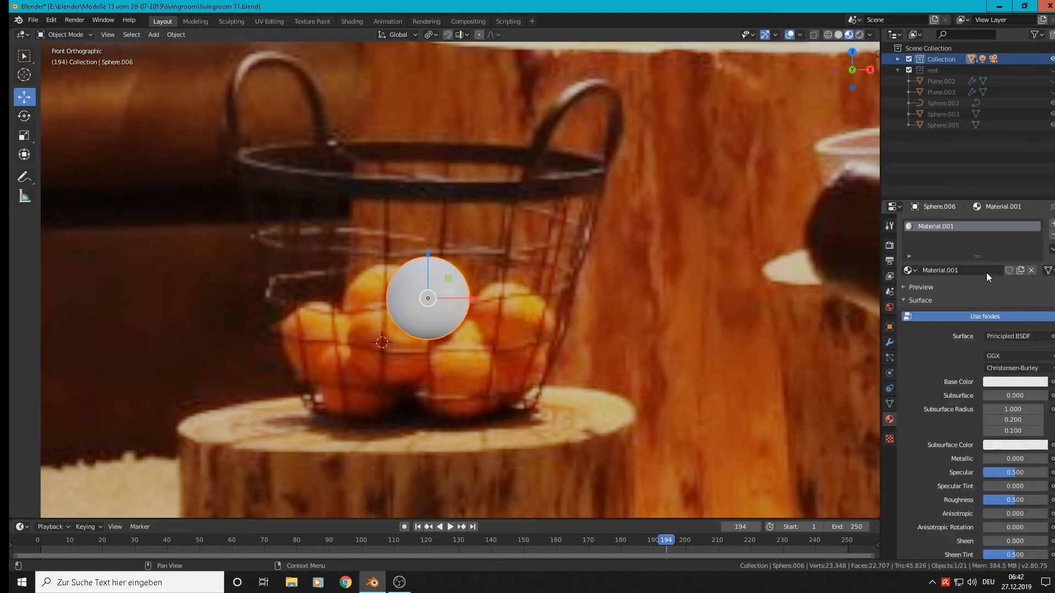
click(957, 269)
text(orange top)
key(Return)
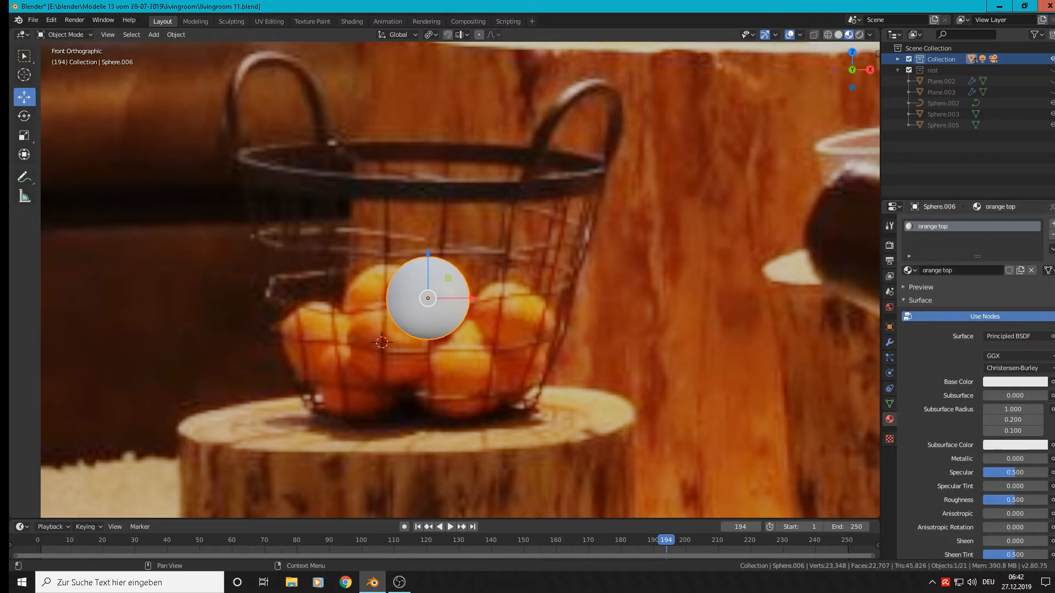
- Add a second material slot to the sphere with a new material named "orange bottom"
click(1051, 223)
click(956, 292)
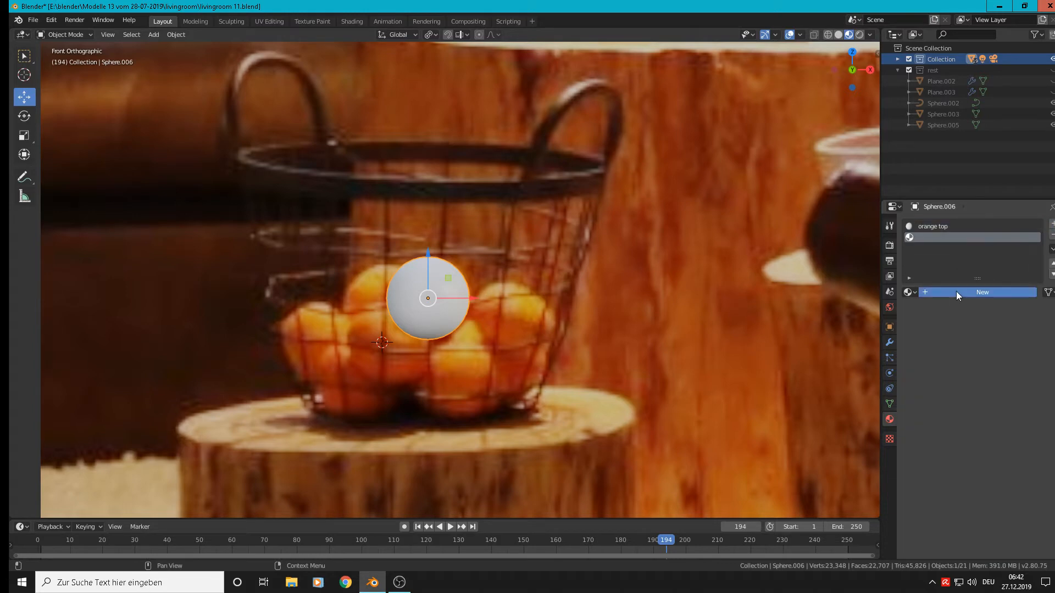
text(o)
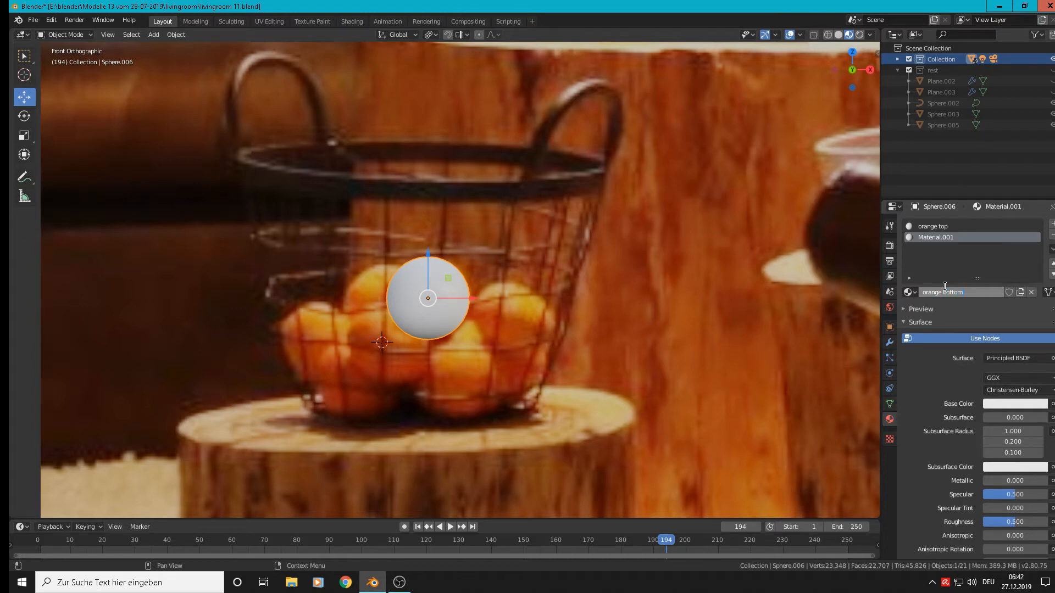
text(range bottom)
key(Return)
- Add a third material slot to the sphere with a new material named "orange side"
click(1052, 223)
click(971, 292)
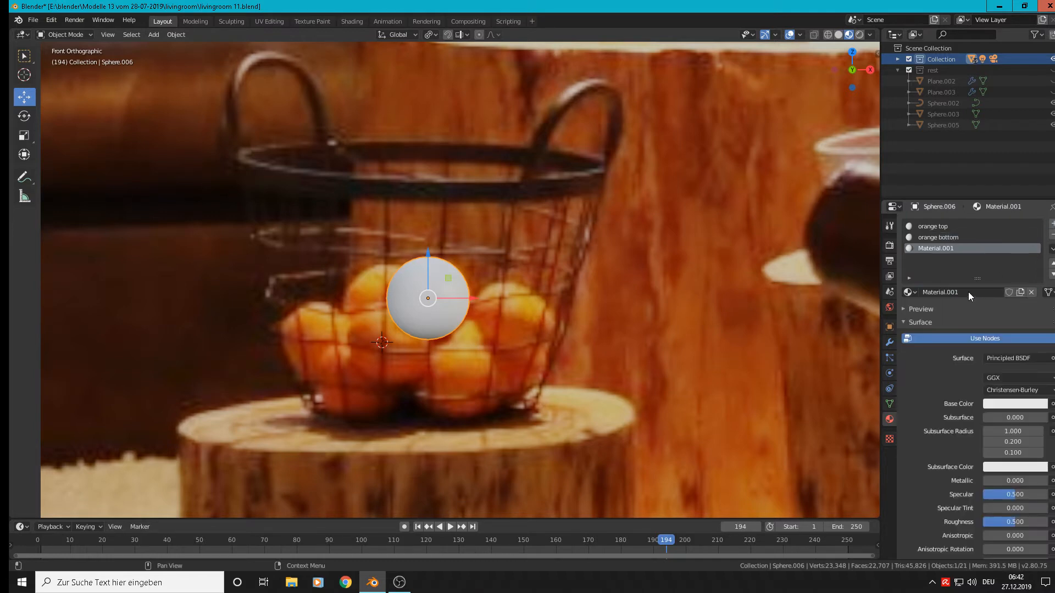
click(968, 292)
text(orange side)
key(Return)
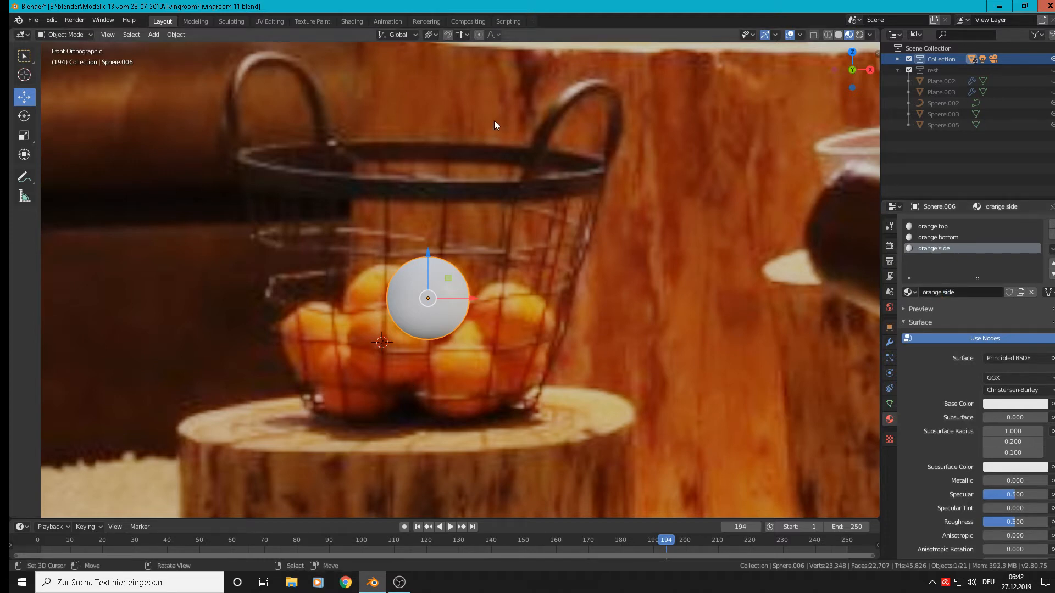
- Switch to the Shading workspace and add a Texture Coordinate node to the "orange side" material, well before the Principled BSDF
click(351, 21)
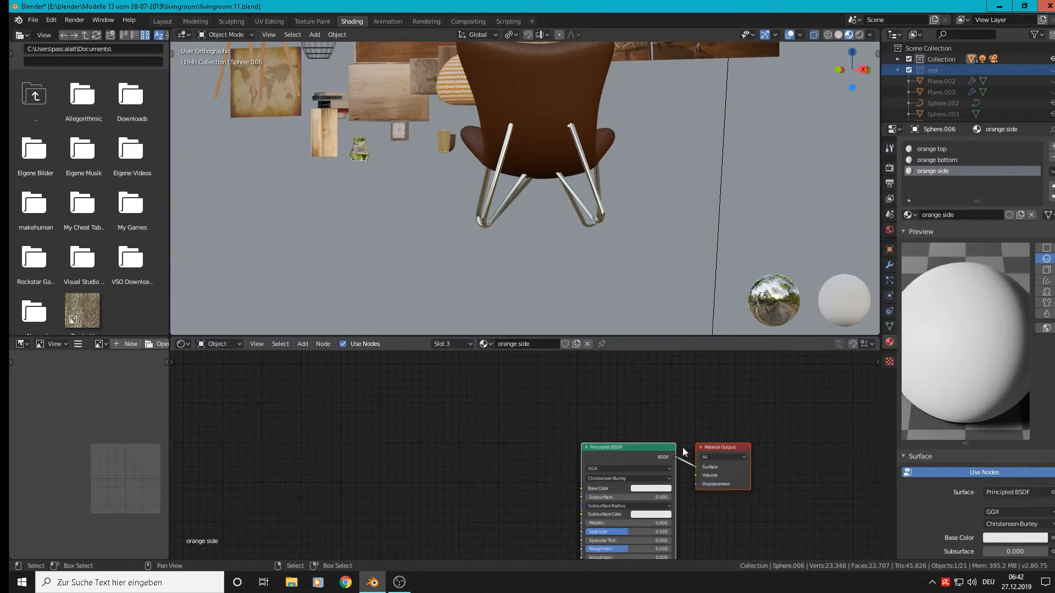
middle_drag(716, 448, 736, 415)
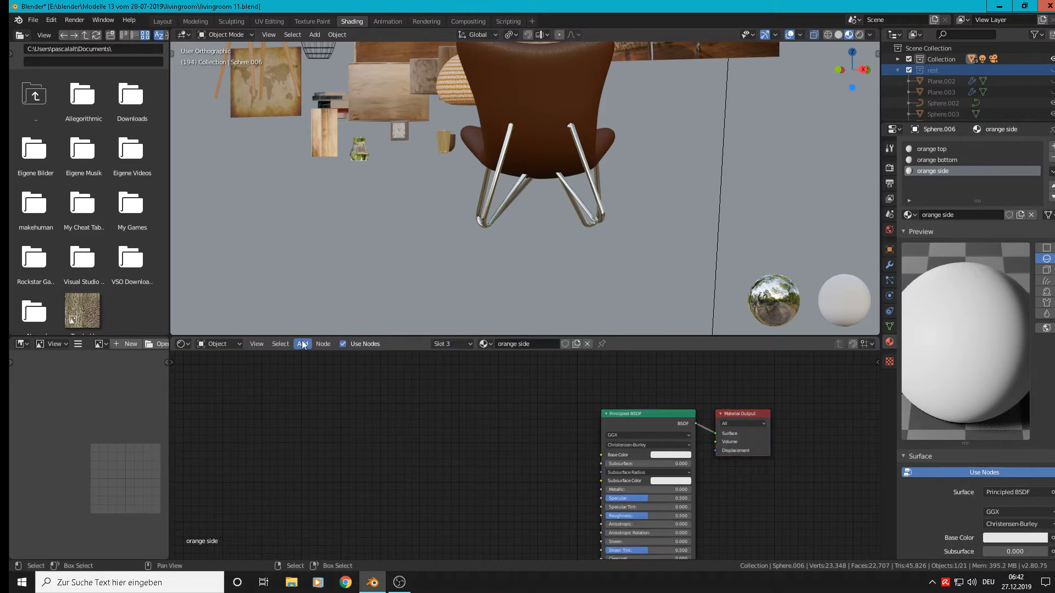
scroll(366, 433, down, 2)
middle_drag(431, 430, 448, 405)
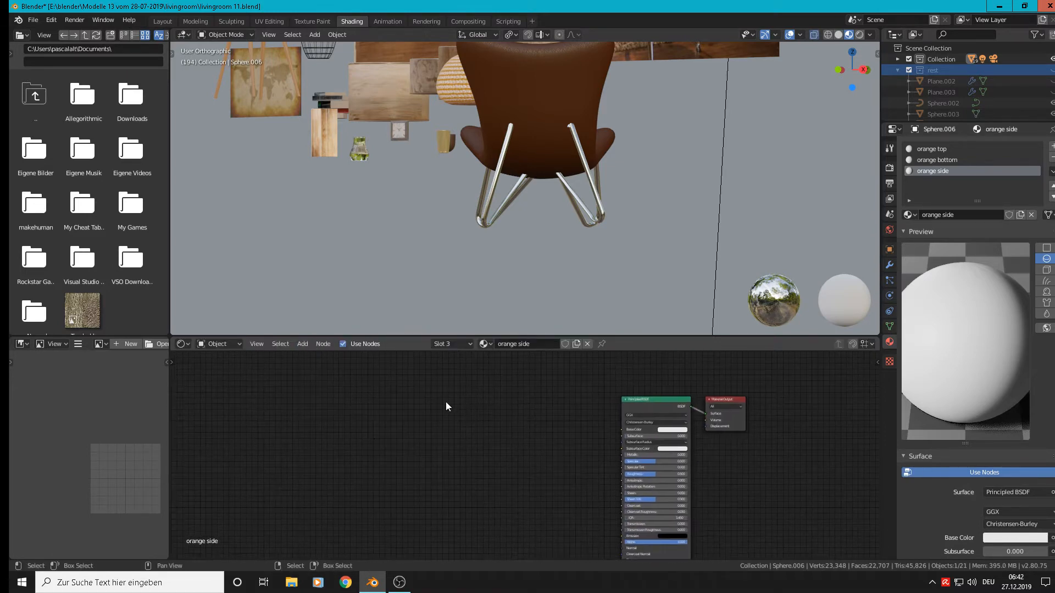
click(302, 344)
mouse_move(317, 373)
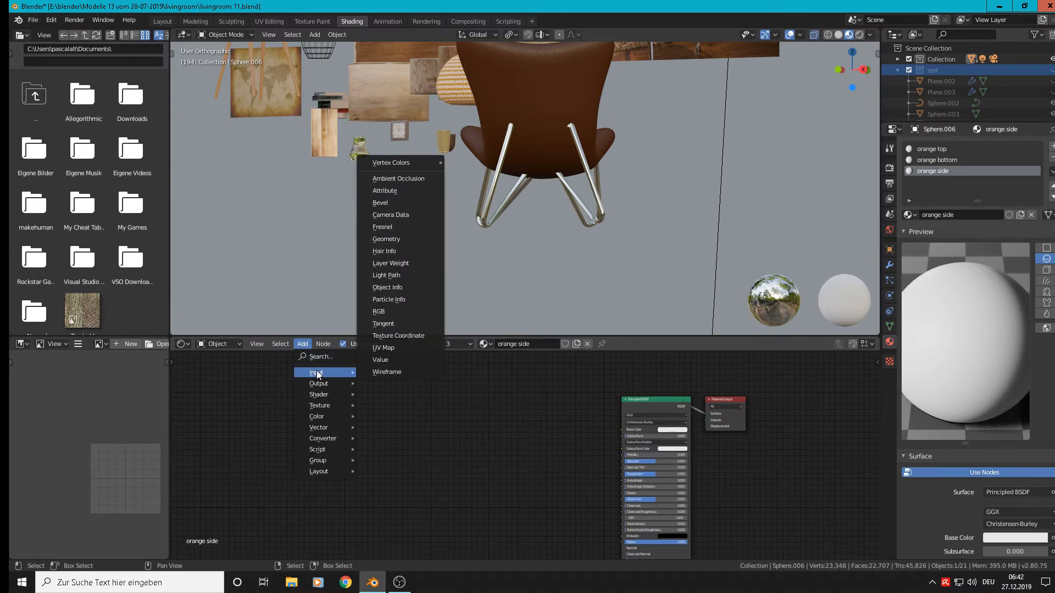
click(431, 339)
click(161, 448)
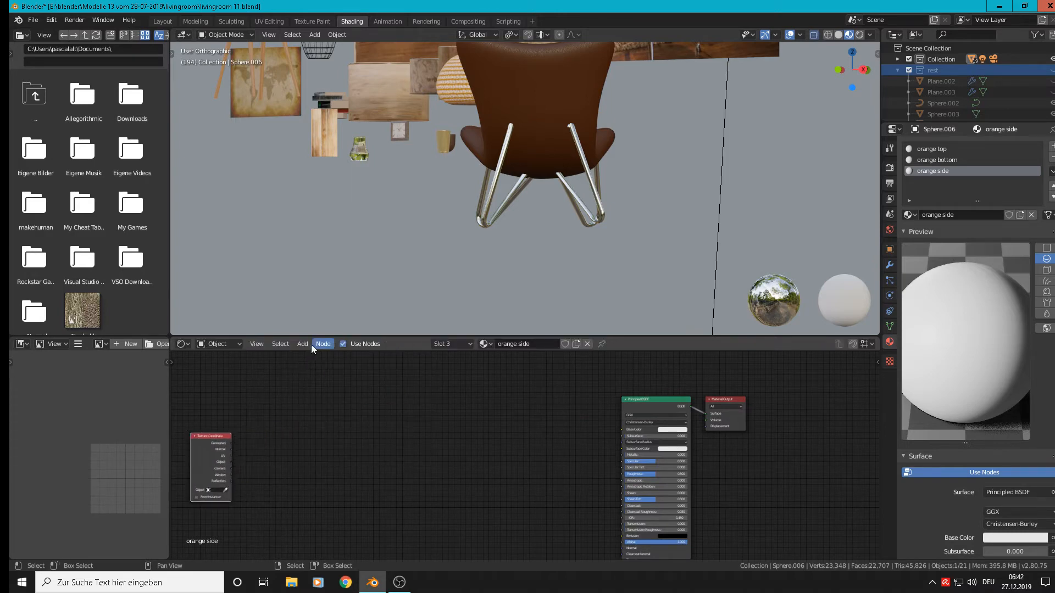
- Add a Mapping node beside the Texture Coordinate node and feed the UV output into its Vector input
click(304, 343)
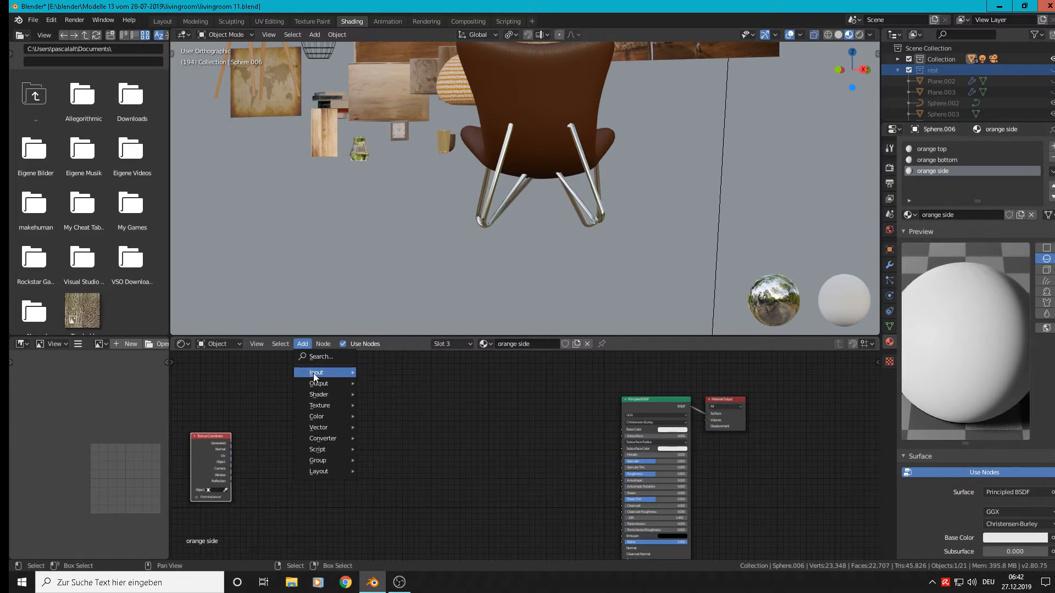
mouse_move(313, 373)
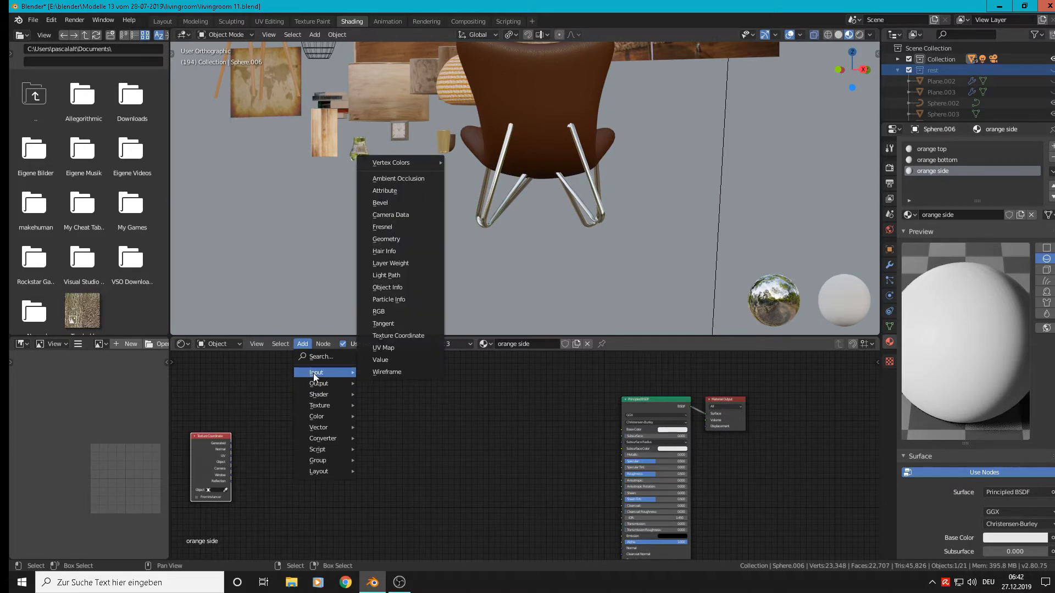
mouse_move(330, 417)
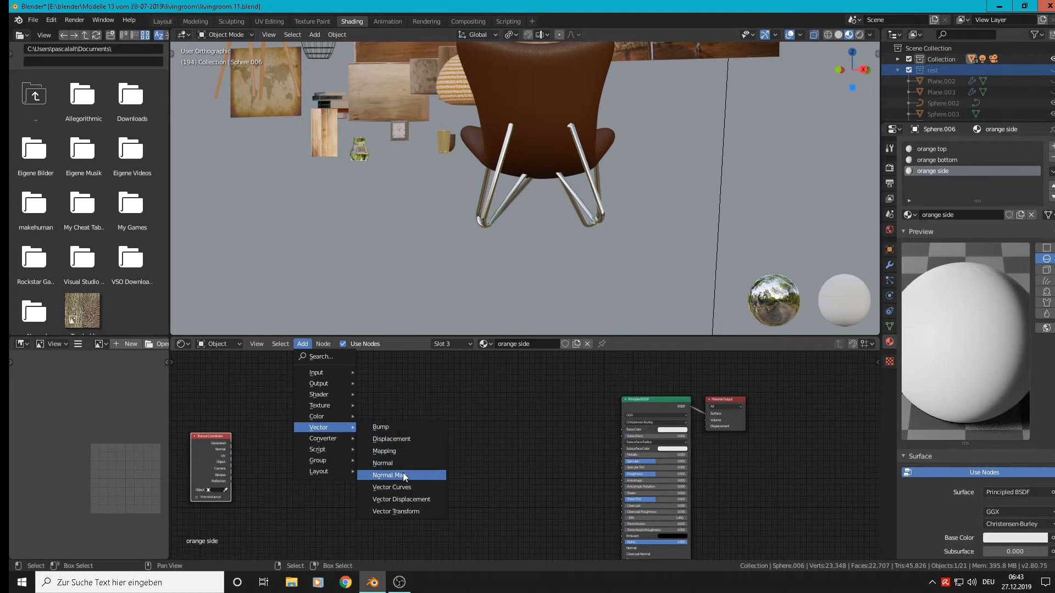
click(404, 450)
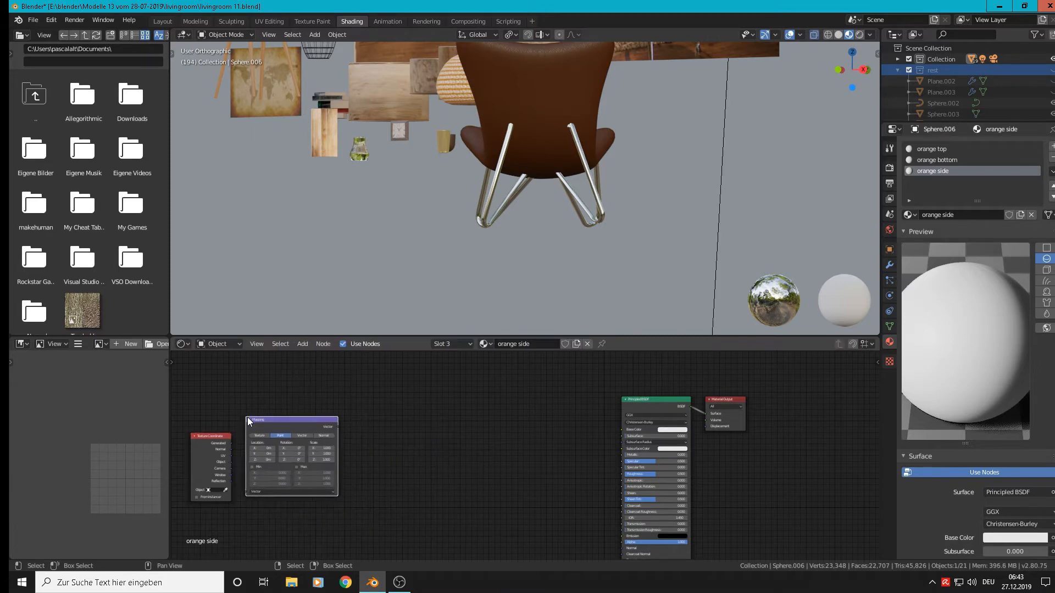
click(247, 421)
scroll(223, 448, up, 3)
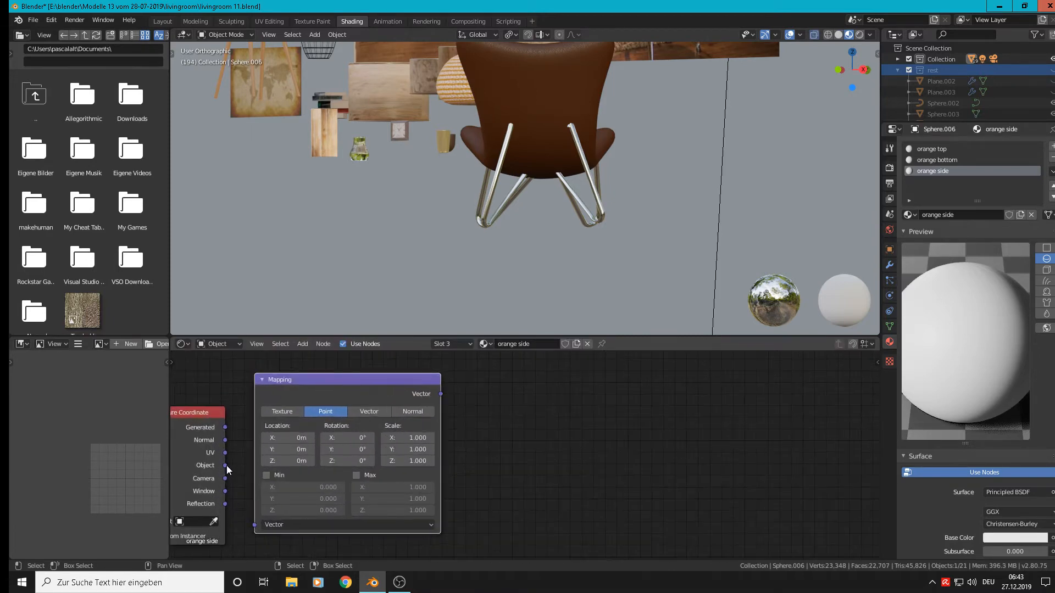
drag(225, 453, 259, 523)
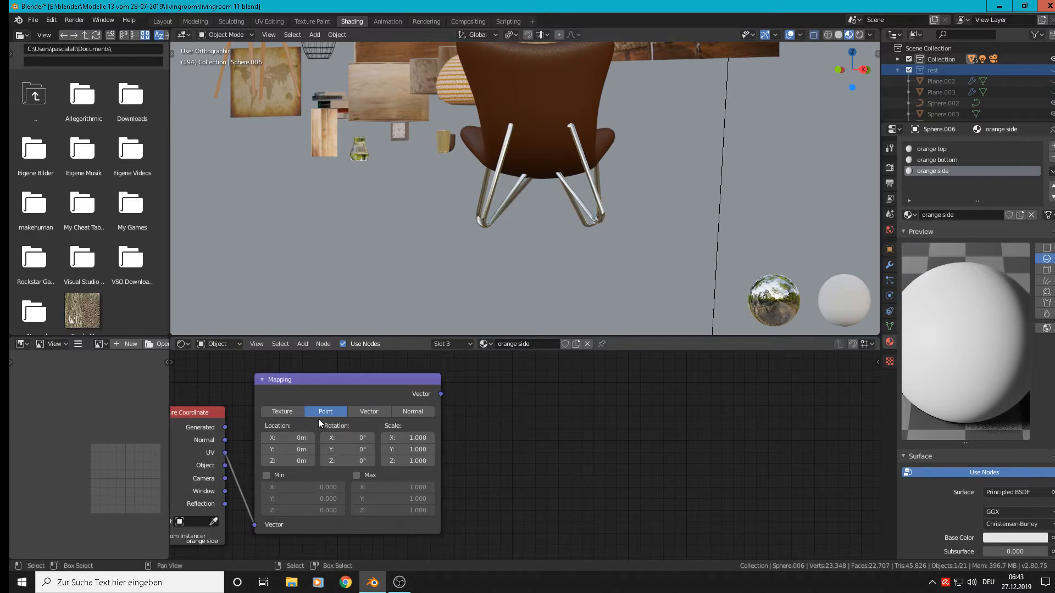
- Add an Image Texture node after the Mapping node and feed the Mapping vector into it
scroll(448, 450, down, 2)
middle_drag(605, 463, 538, 459)
scroll(431, 460, down, 1)
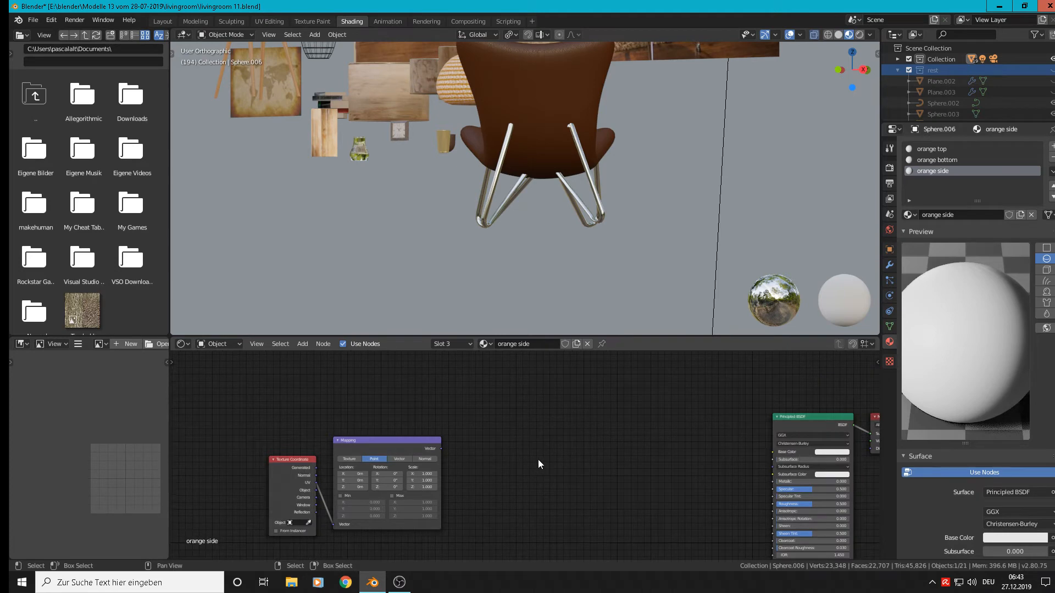
click(302, 345)
mouse_move(326, 416)
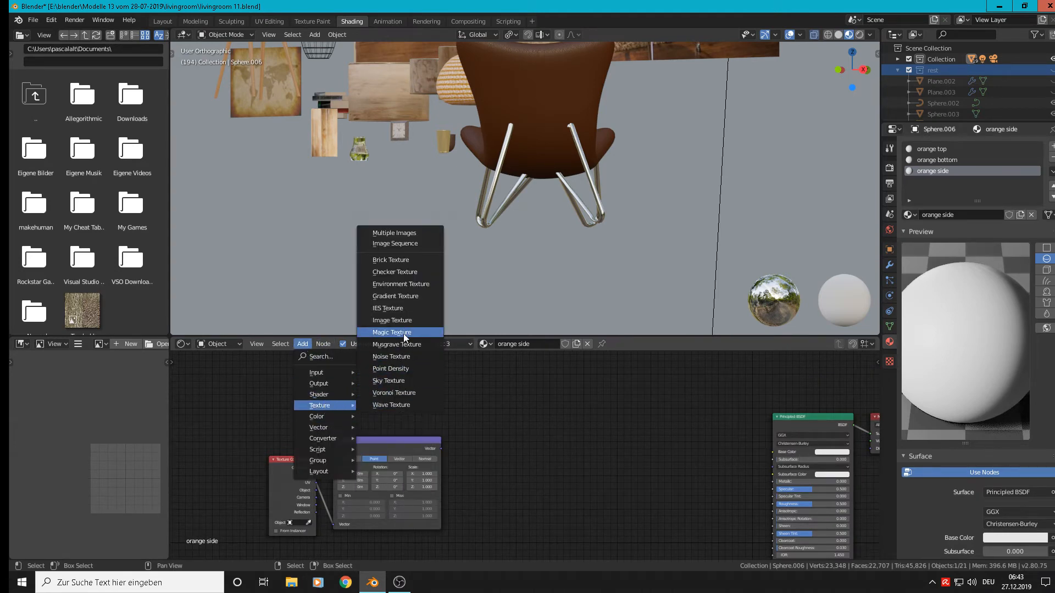
click(407, 321)
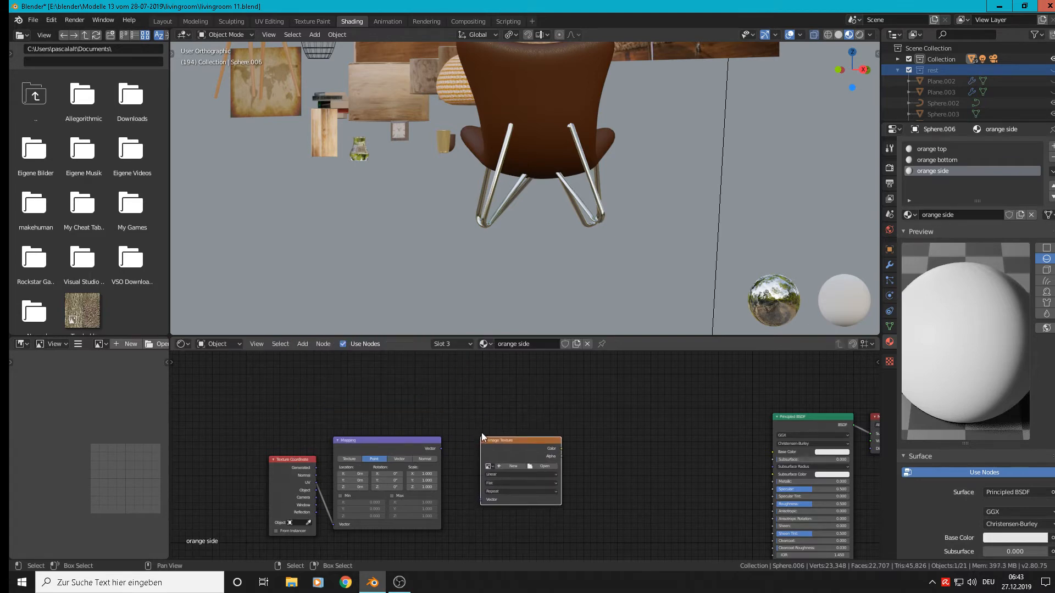
click(482, 432)
scroll(466, 464, up, 1)
drag(433, 445, 479, 505)
middle_drag(506, 504, 447, 446)
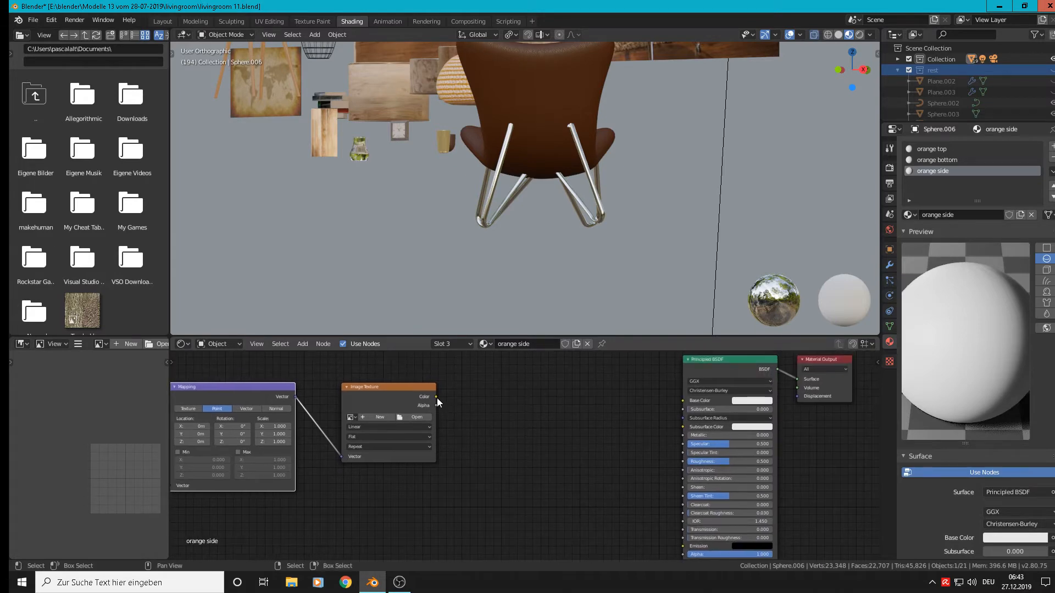
- Connect the Image Texture's Color to the Principled BSDF's Base Color and load Fruit0025_1_S.jpg from the texturen folder
drag(436, 397, 685, 401)
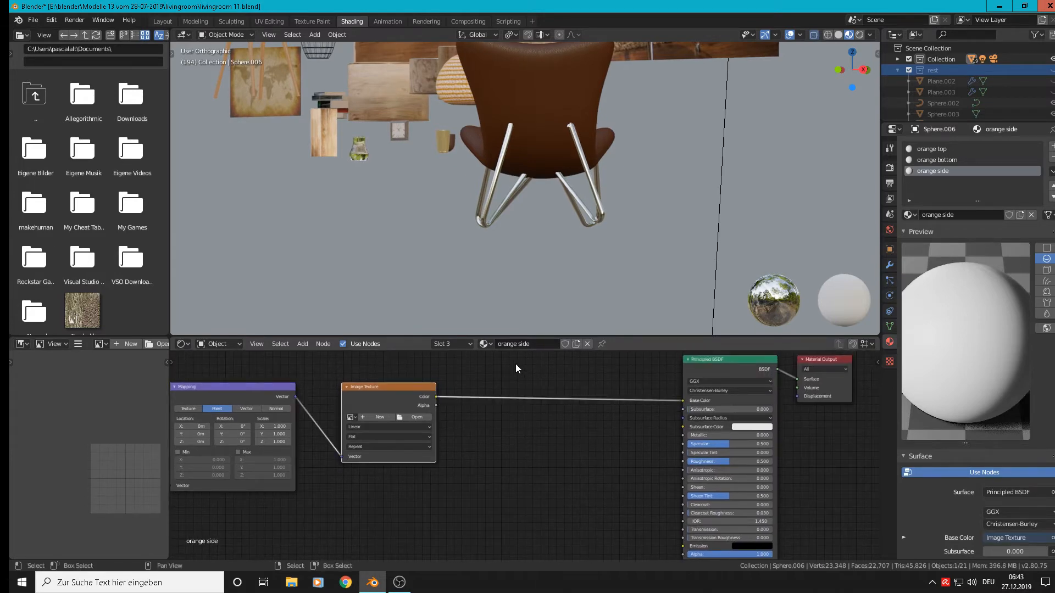
click(415, 417)
click(269, 115)
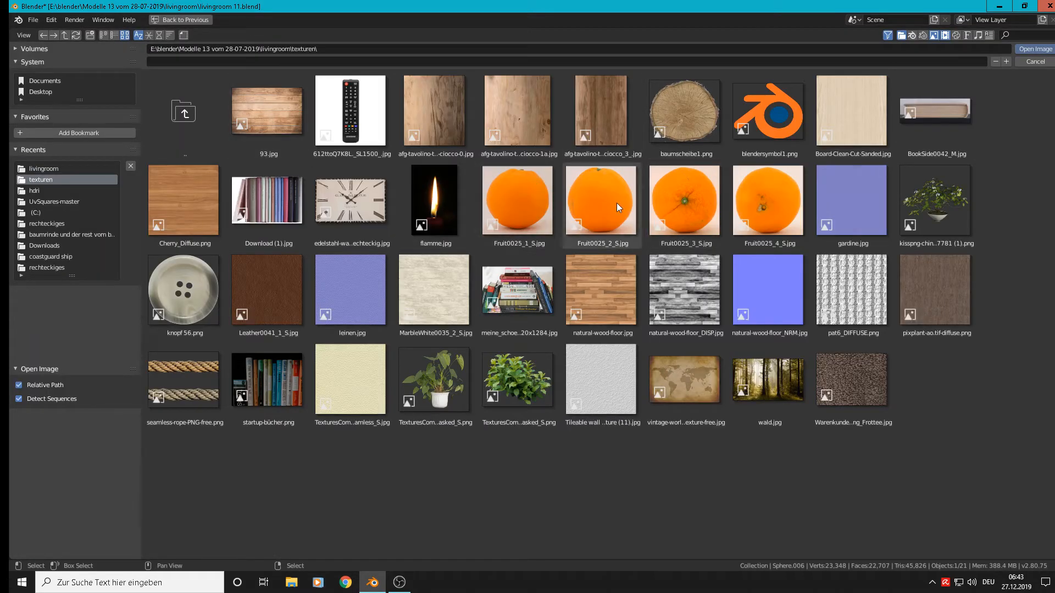
double_click(530, 193)
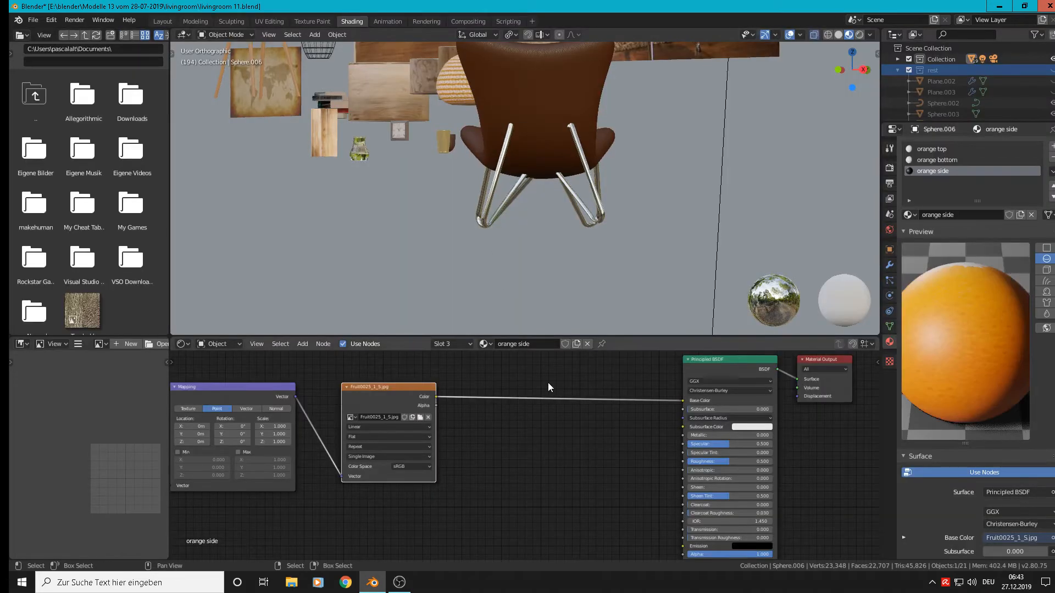
- Frame the sphere and, in Edit Mode, unwrap all its faces with Project From View from the front view
click(992, 471)
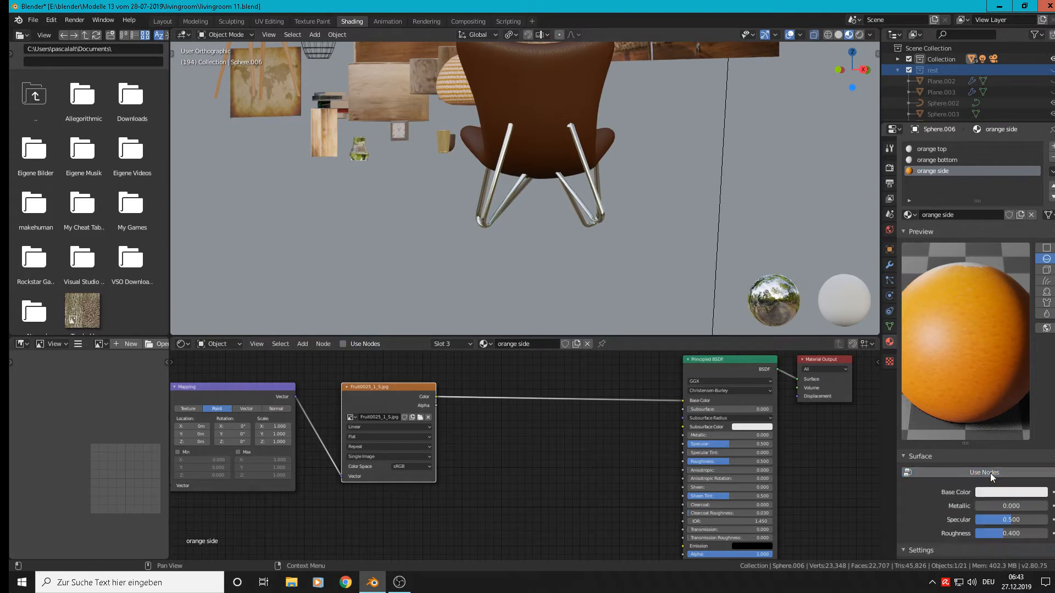
shift+middle_drag(430, 152, 550, 236)
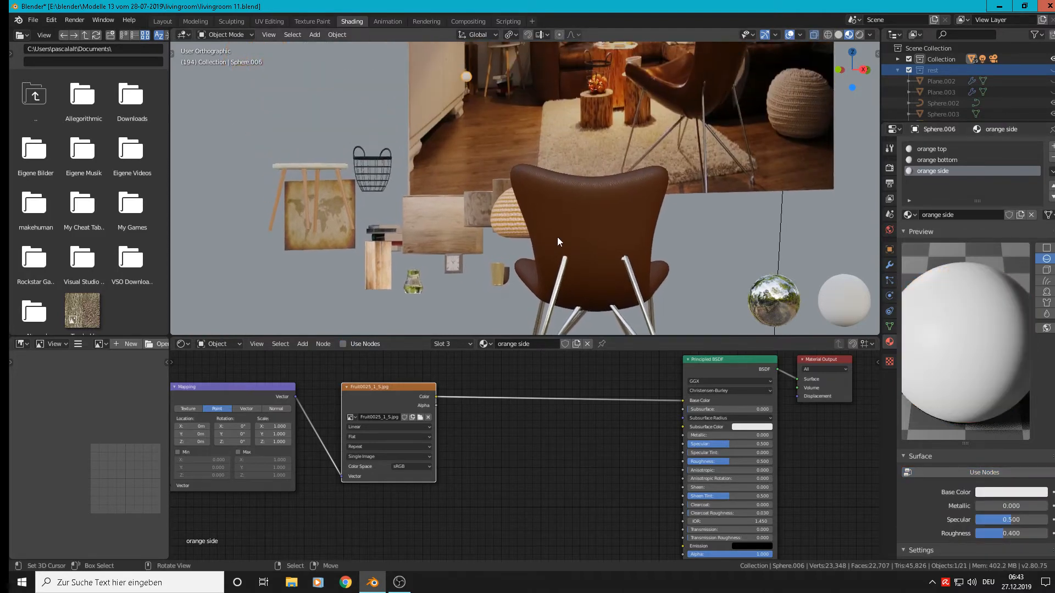
key(KP_Decimal)
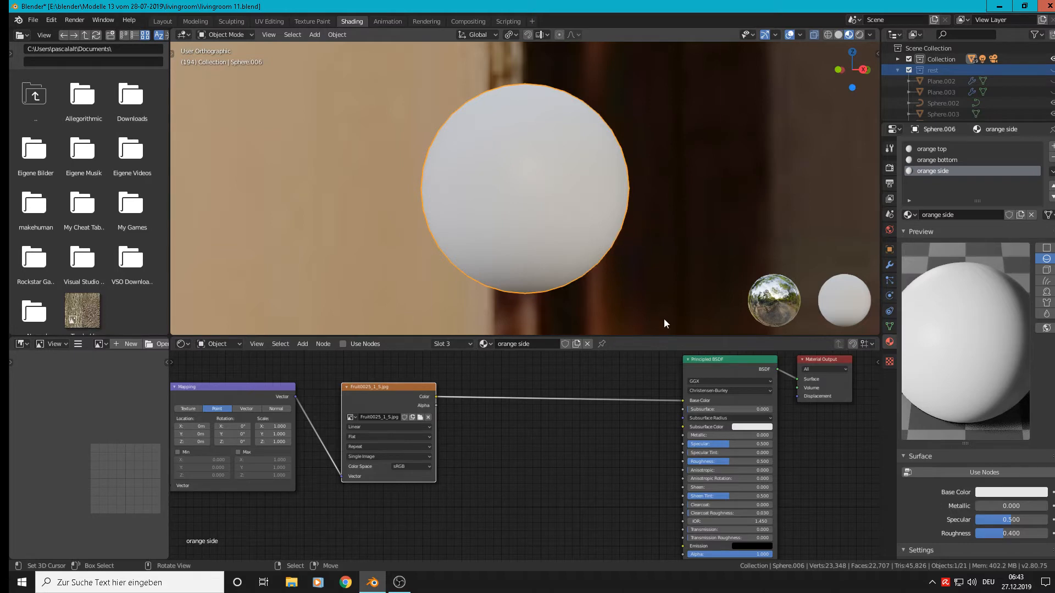
click(1014, 474)
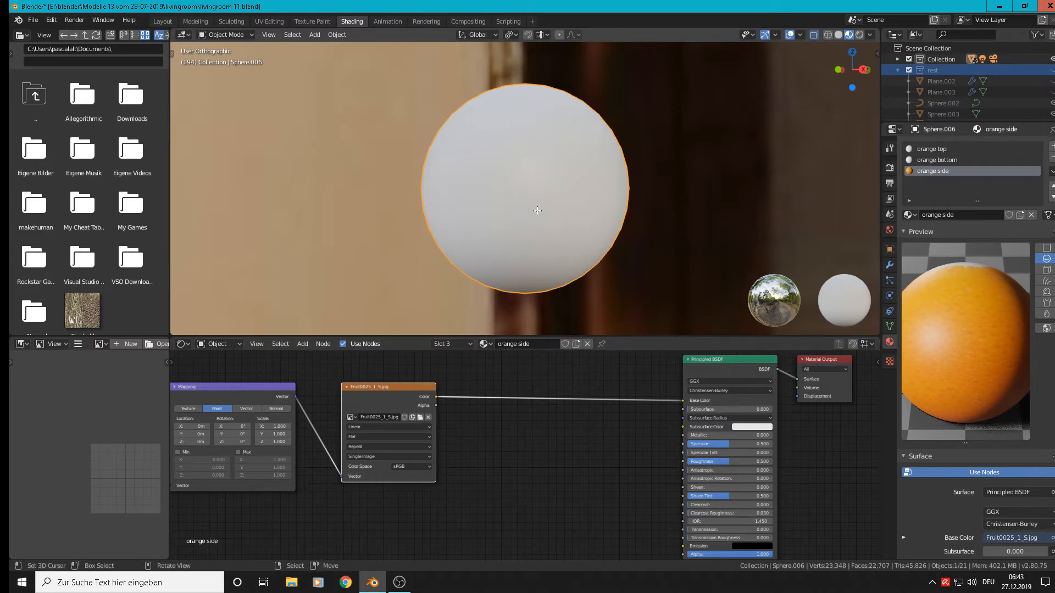
key(Tab)
key(KP_1)
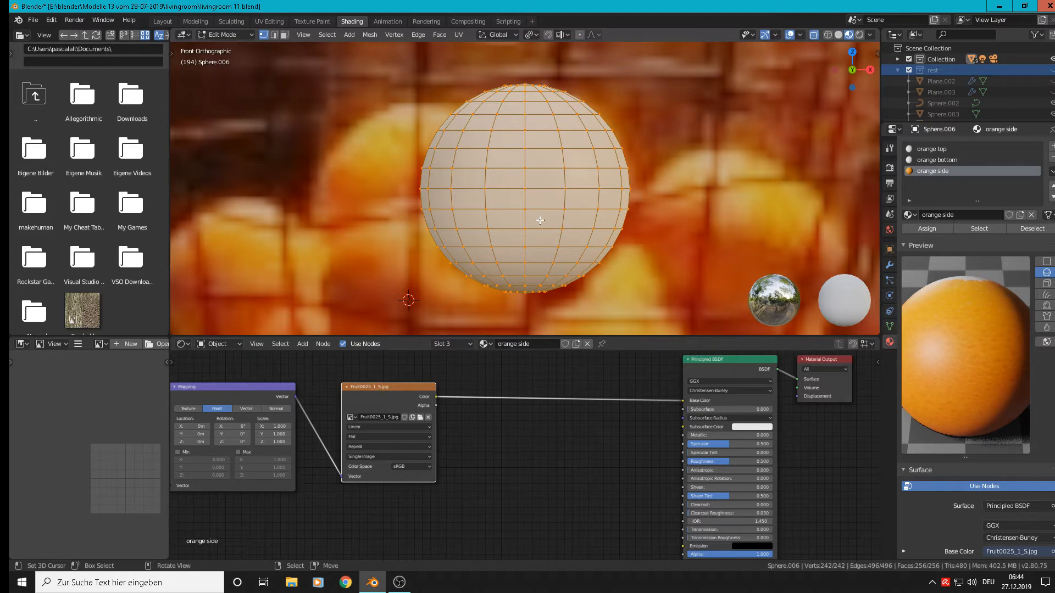
key(u)
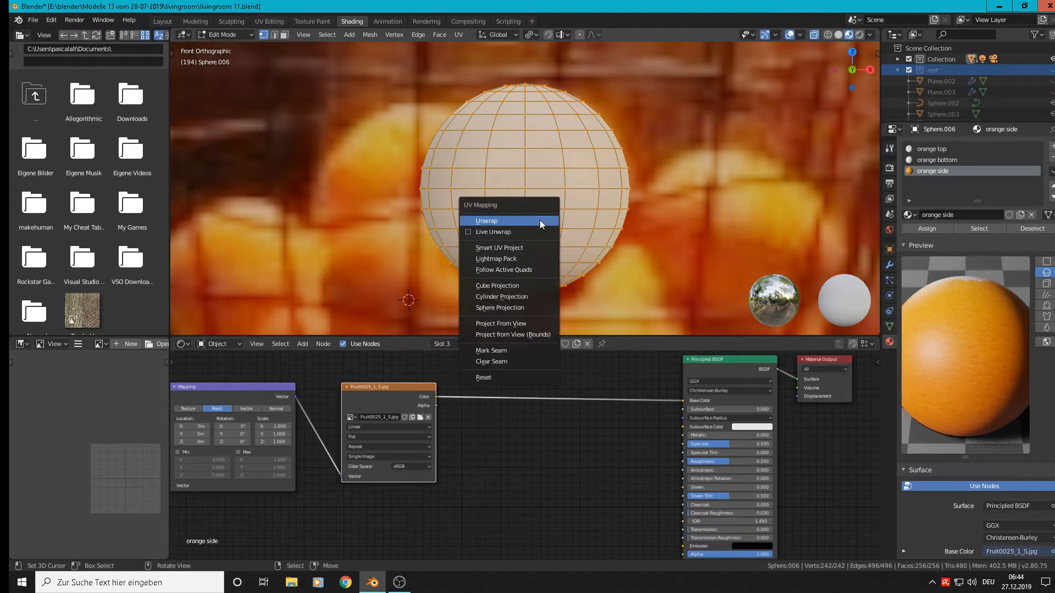
click(533, 322)
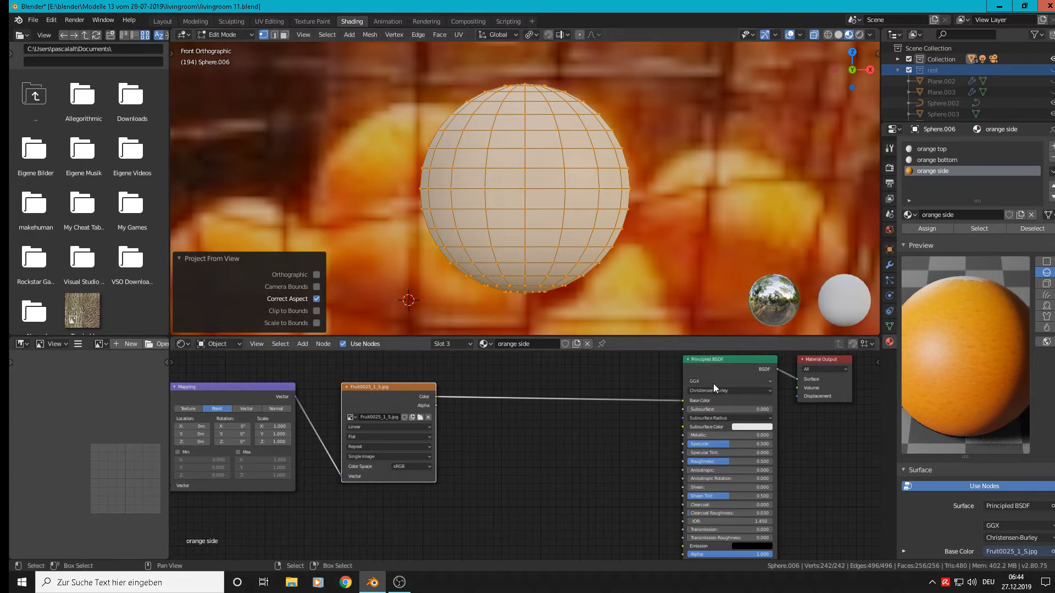
- Assign the "orange side" material to all faces of the sphere and return to Object Mode
click(532, 447)
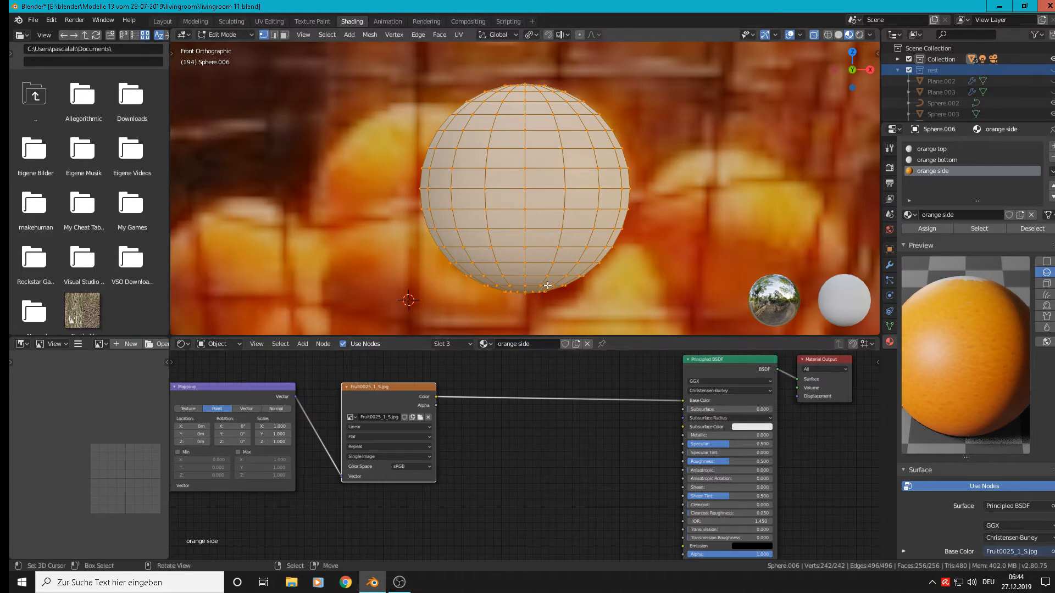
click(984, 489)
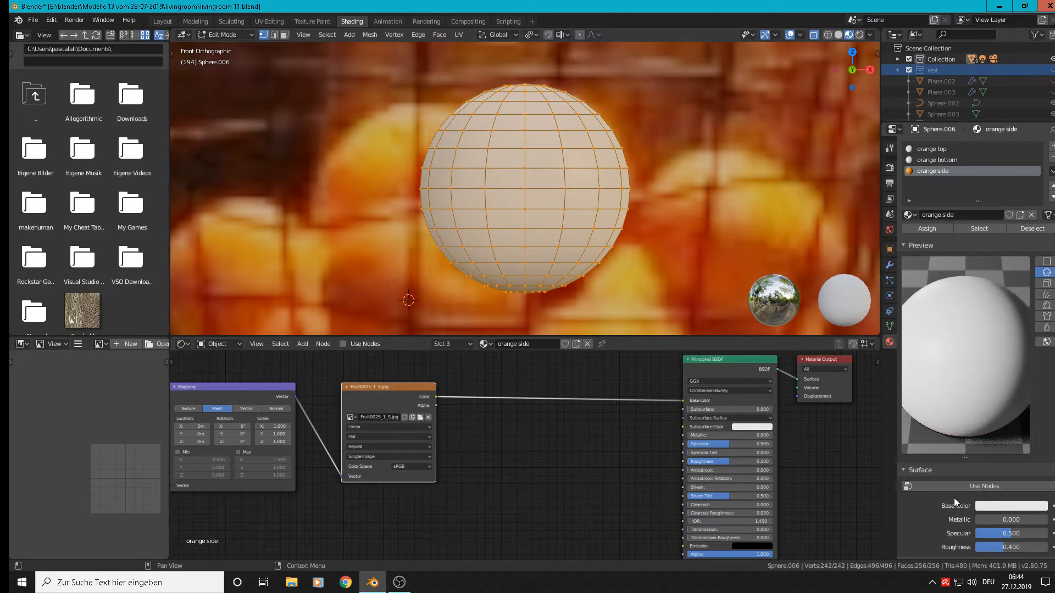
click(997, 487)
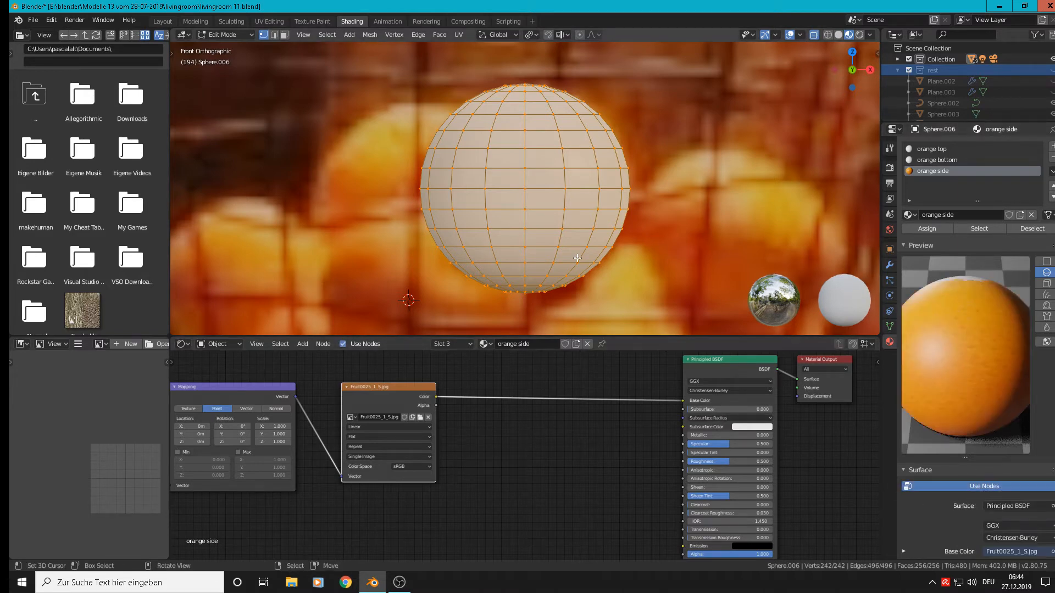
key(Tab)
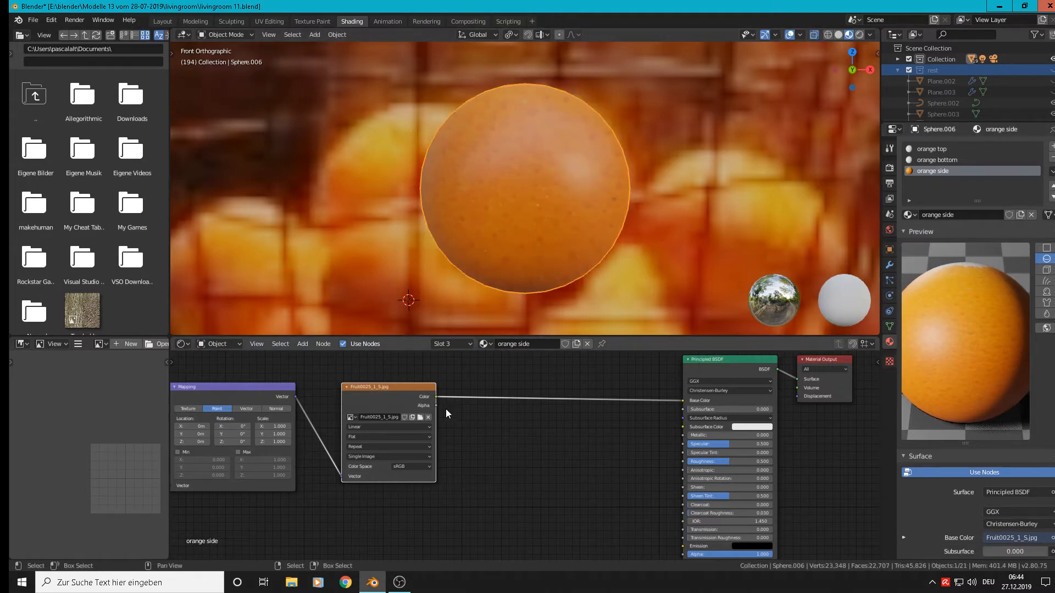
- Connect the image's Color to Roughness and to the Material Output's Displacement, and move the output node away from the Principled BSDF
drag(436, 406, 683, 461)
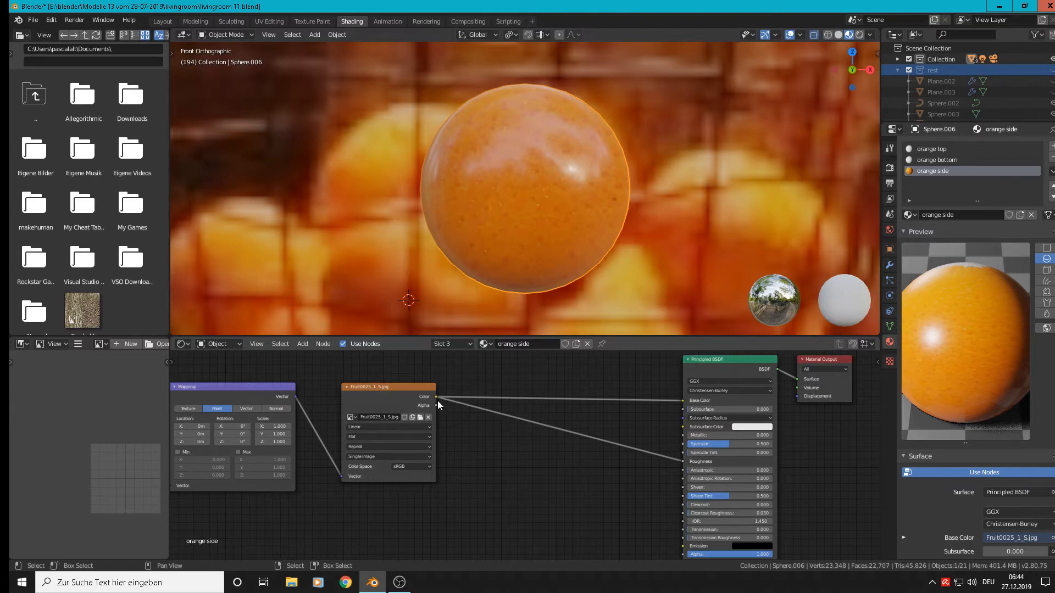
drag(437, 395, 798, 397)
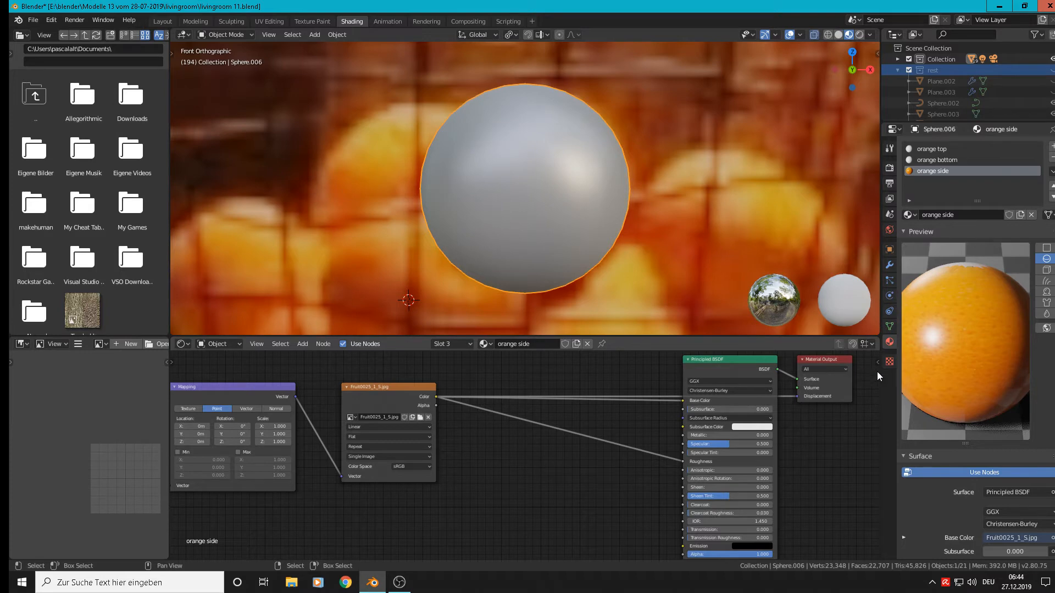
drag(819, 357, 219, 375)
middle_drag(626, 427, 433, 445)
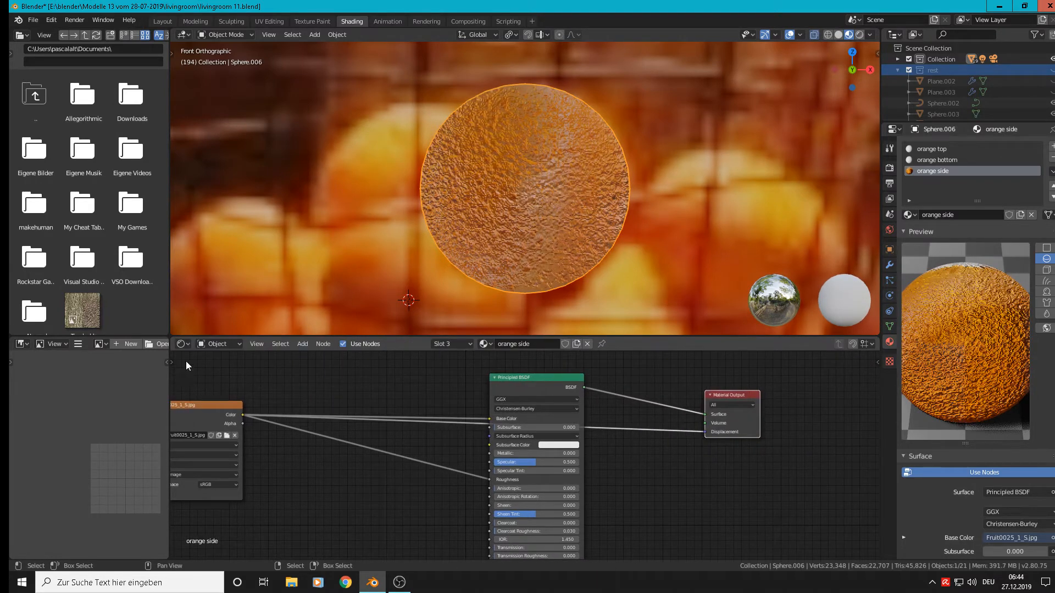
- Insert a Math node into the displacement link before the Material Output and set its operation to Multiply
click(309, 345)
mouse_move(320, 437)
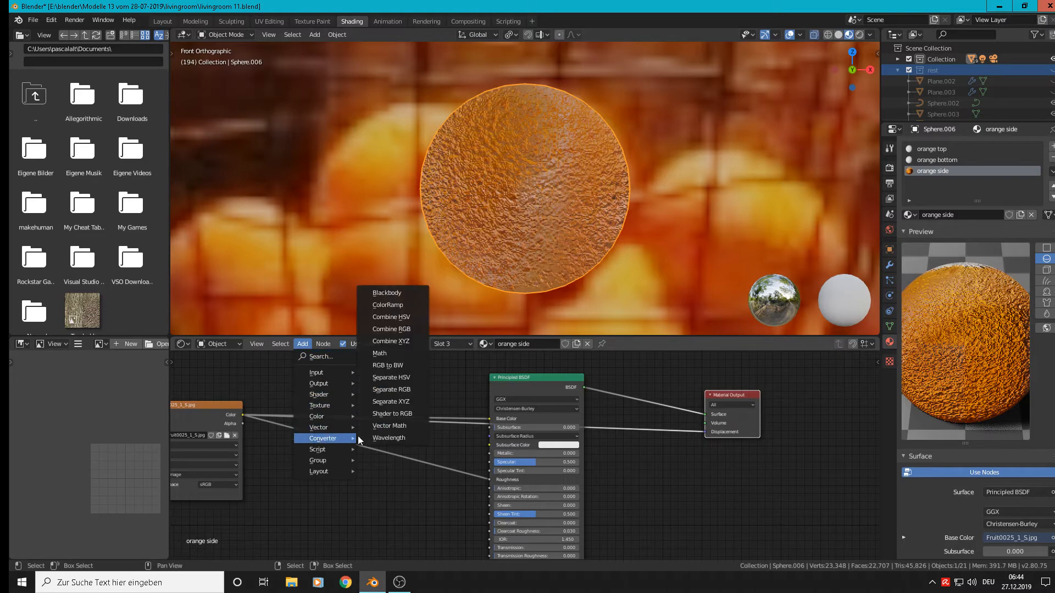
click(394, 353)
click(614, 411)
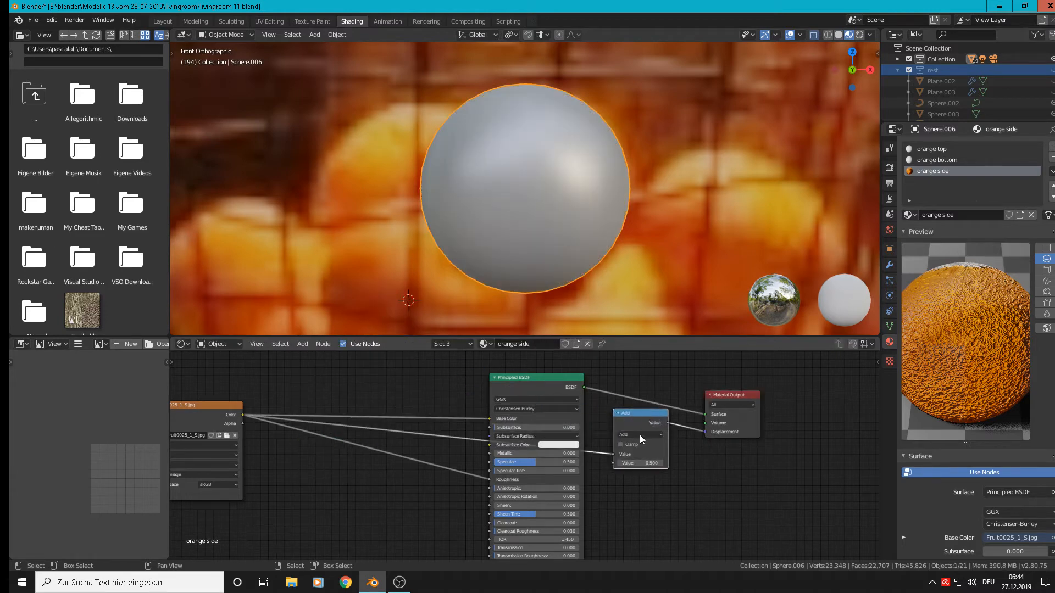
scroll(639, 434, up, 2)
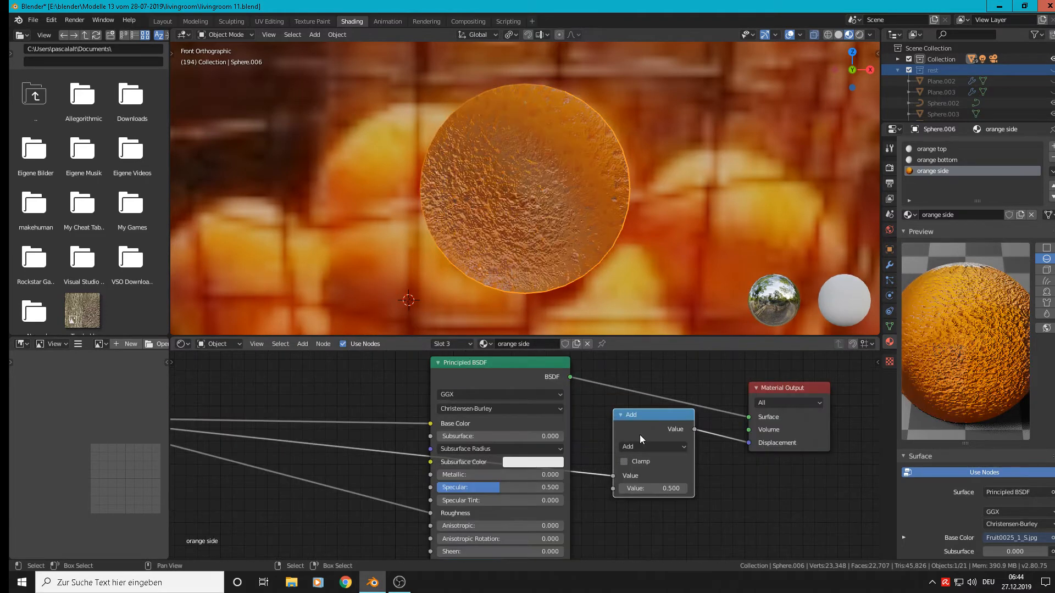
click(644, 445)
click(642, 408)
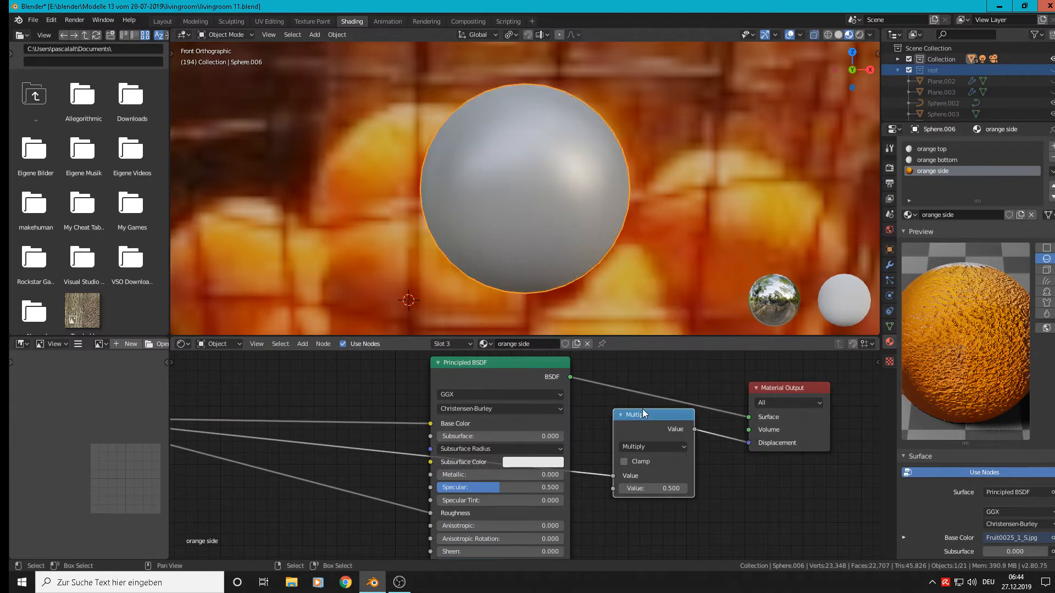
- Set the Multiply node's second value to 0.003 and check the peel relief on the sphere up close
click(653, 490)
click(664, 490)
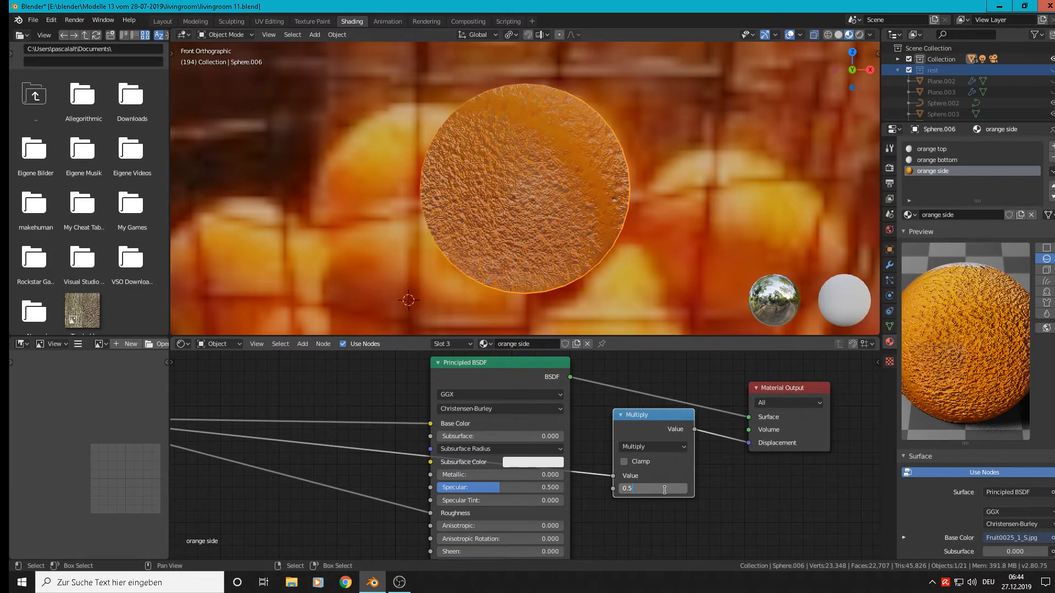
text(3)
key(Return)
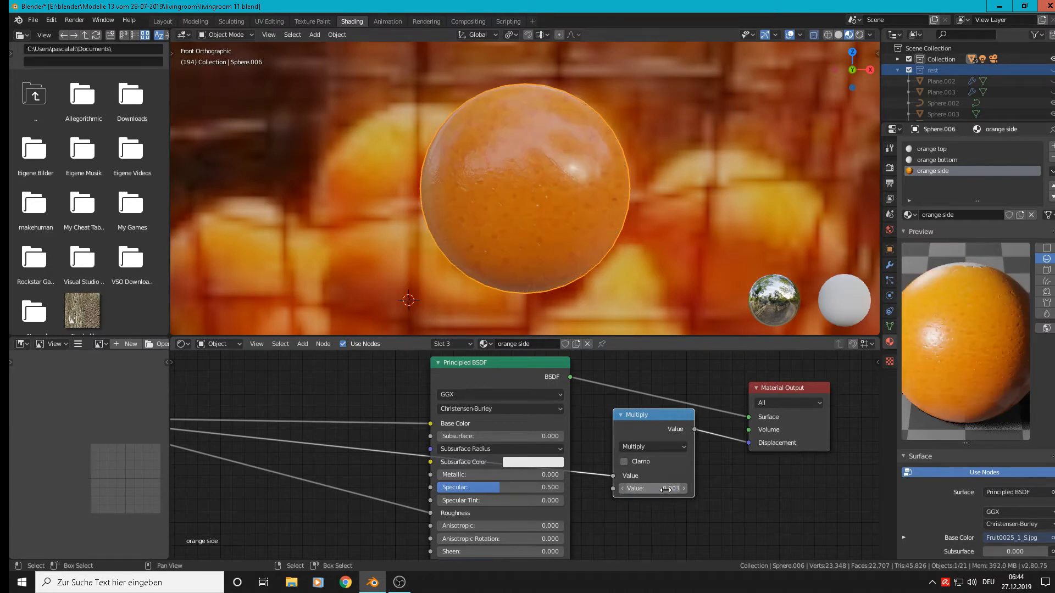
scroll(507, 147, up, 2)
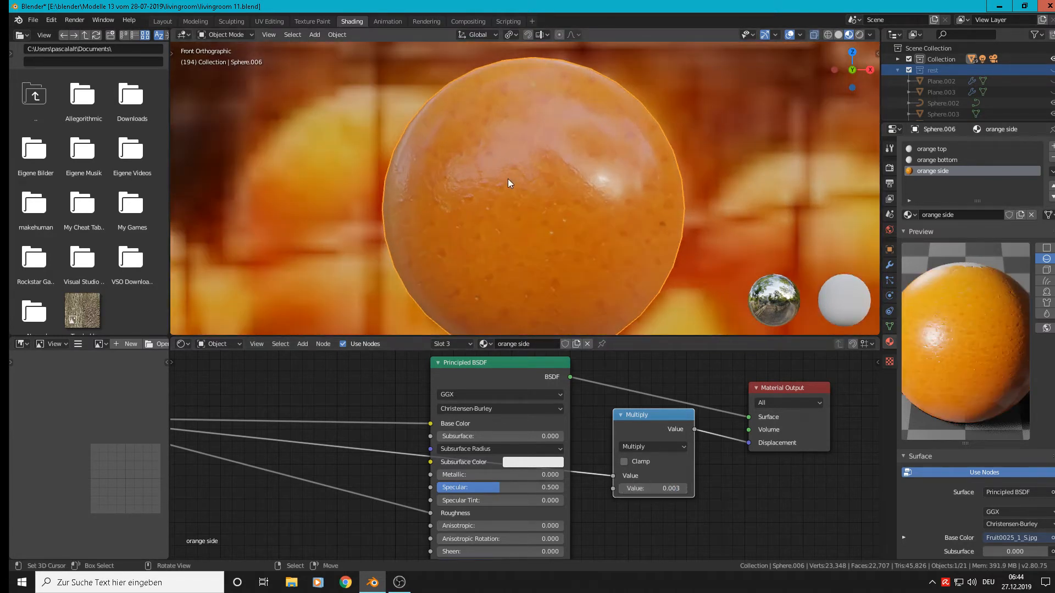
scroll(507, 188, up, 1)
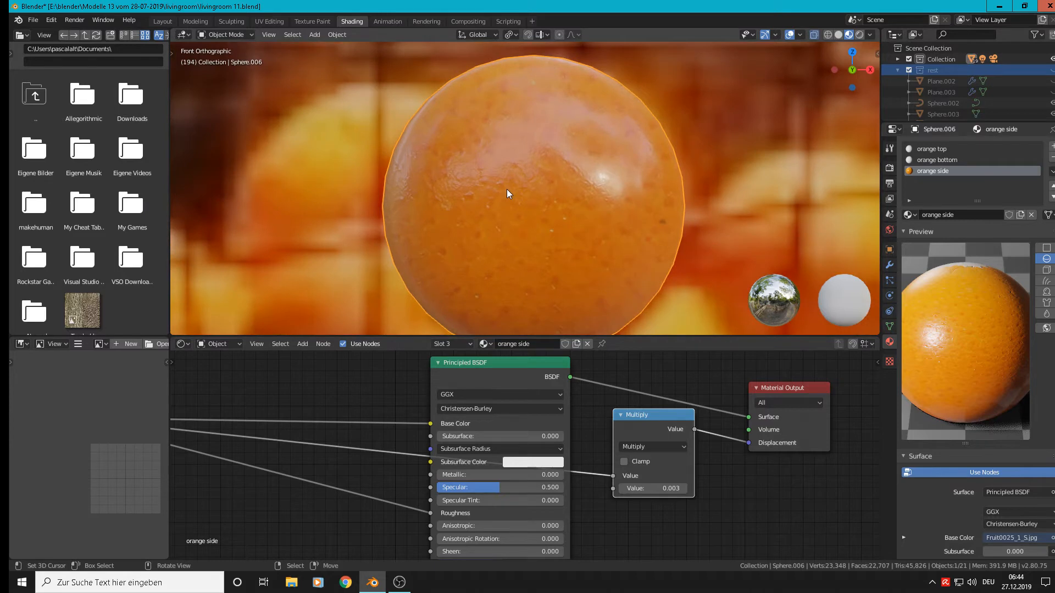
- Set the Multiply node's second value to 0.007 to strengthen the peel relief
middle_drag(508, 191, 581, 183)
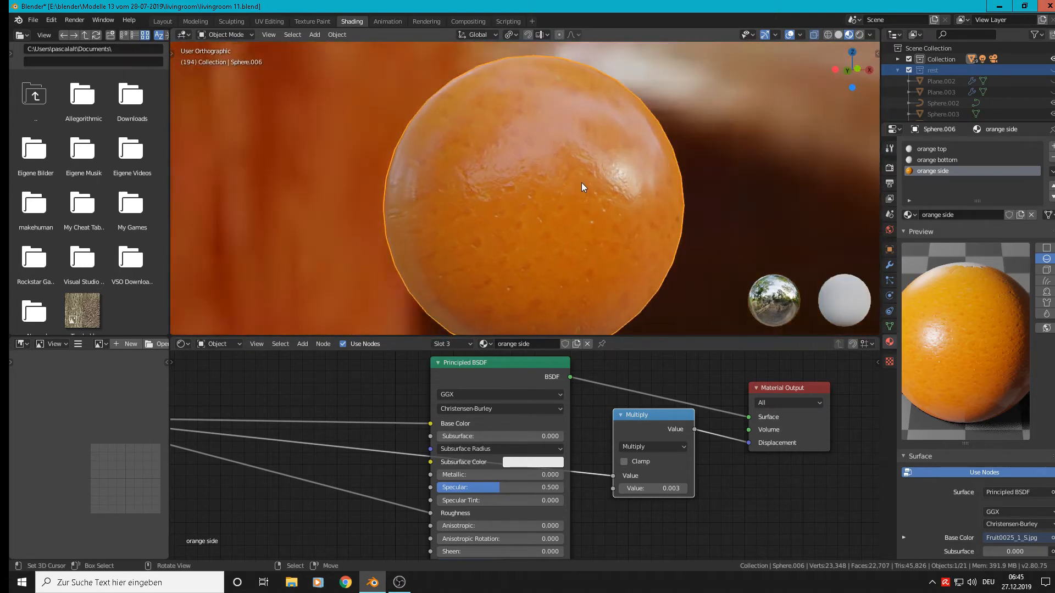
middle_drag(400, 479, 578, 452)
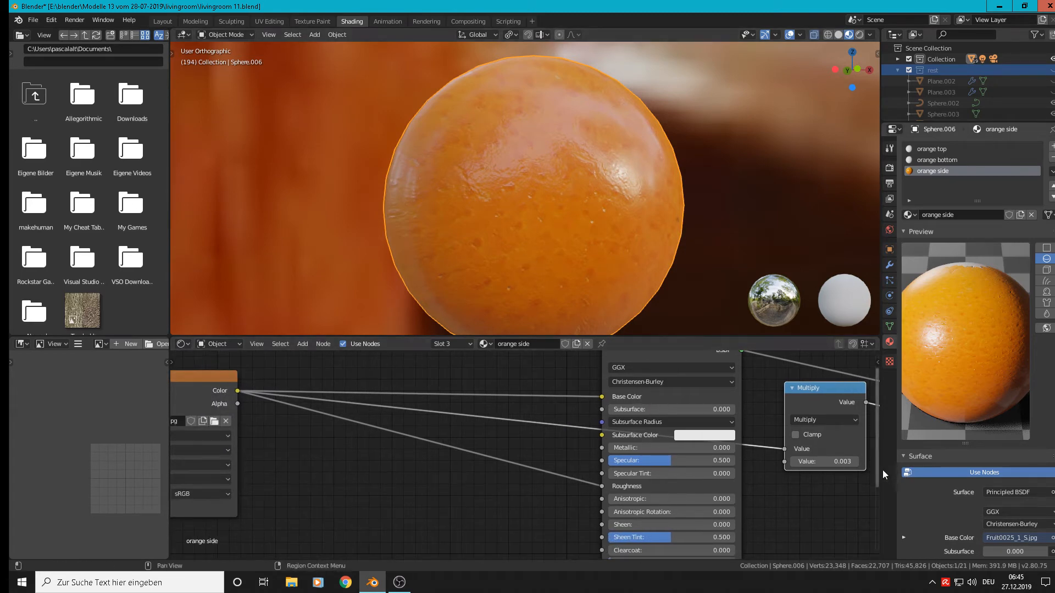
click(825, 461)
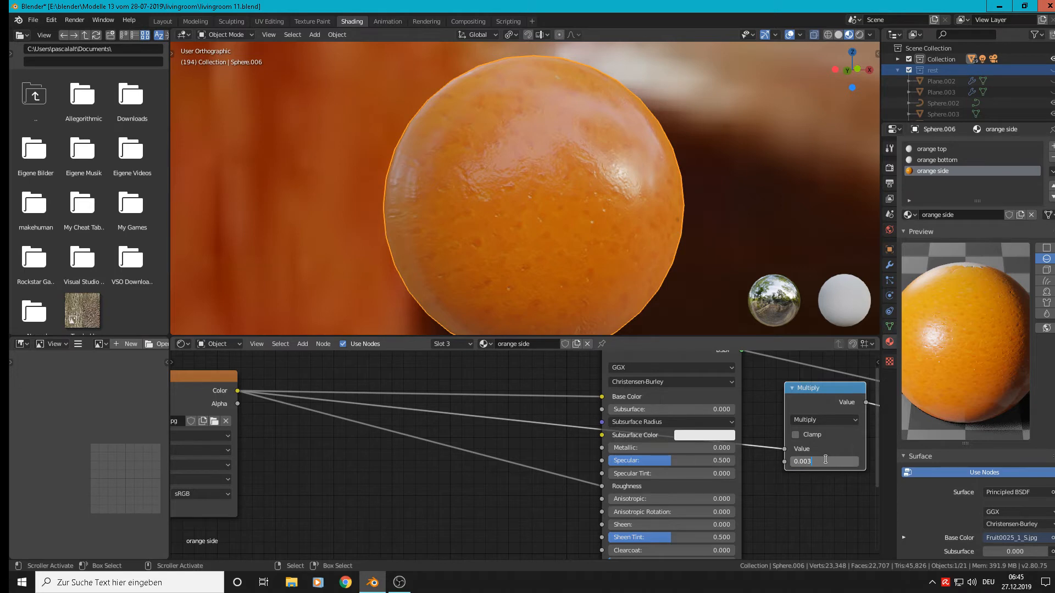
key(BackSpace)
text(7)
key(Return)
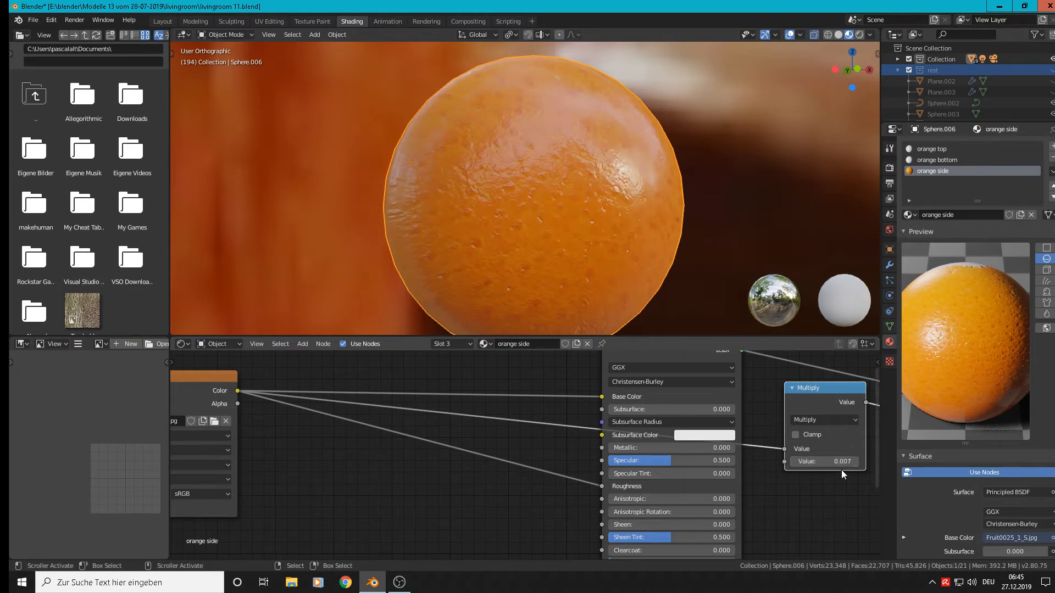
- Raise the Multiply node's second value further to 0.01
click(836, 461)
click(836, 461)
key(BackSpace)
key(BackSpace)
text(1)
key(Return)
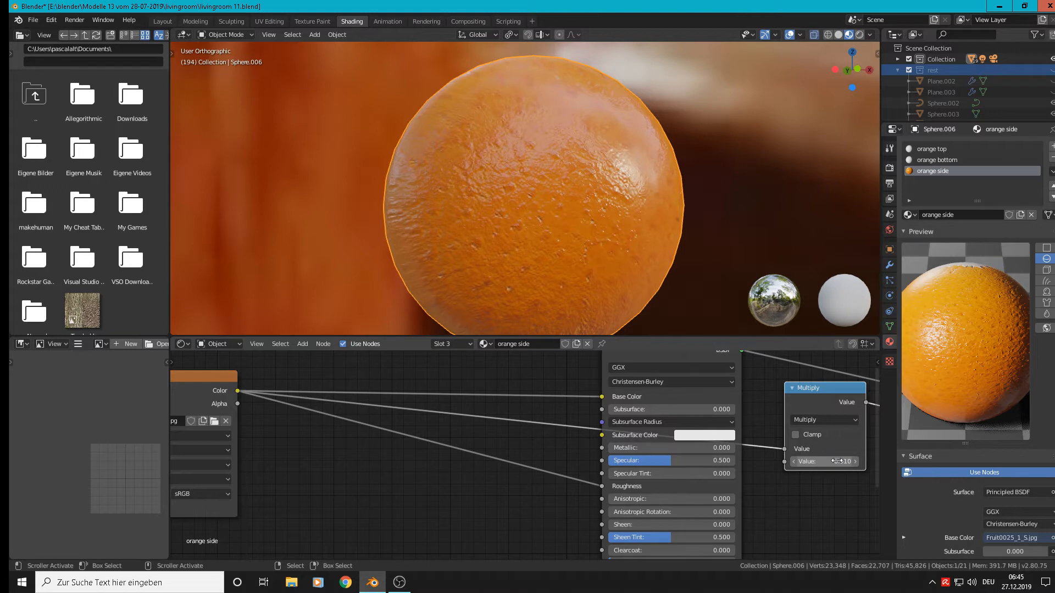
- Set the Multiply node's second value to 0.02 and inspect the peel relief from the front at different distances
click(836, 461)
text(2)
key(Return)
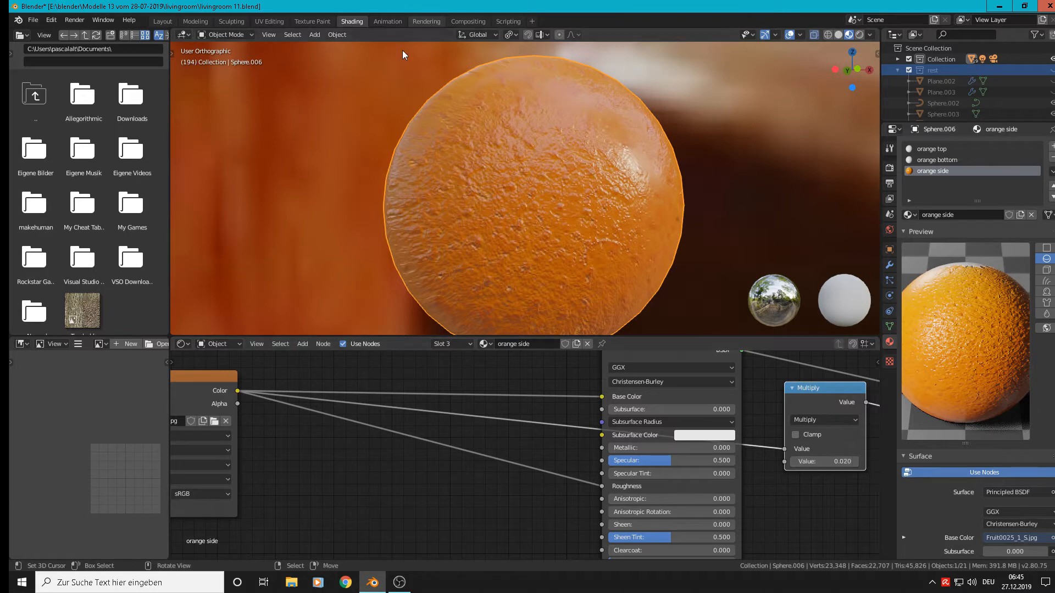
scroll(541, 207, down, 4)
scroll(559, 210, up, 1)
mouse_move(559, 209)
middle_down()
mouse_move(487, 216)
mouse_move(496, 233)
mouse_move(564, 219)
mouse_move(552, 217)
middle_up()
key(KP_1)
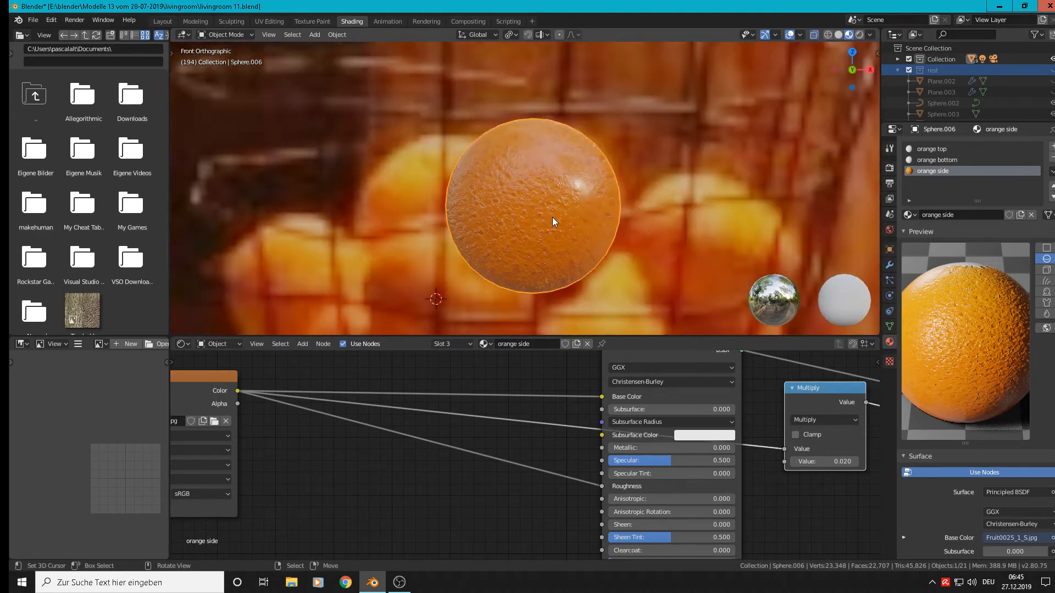
scroll(552, 219, up, 4)
scroll(531, 214, down, 3)
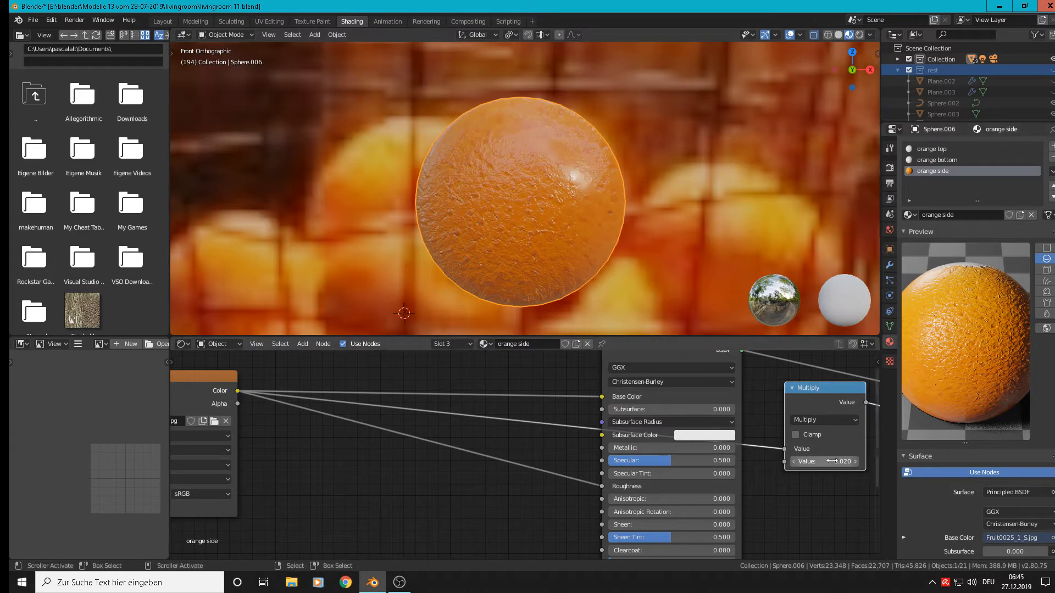
- Invert the displacement direction by setting the Multiply node's second value to -0.02
click(797, 462)
key(Return)
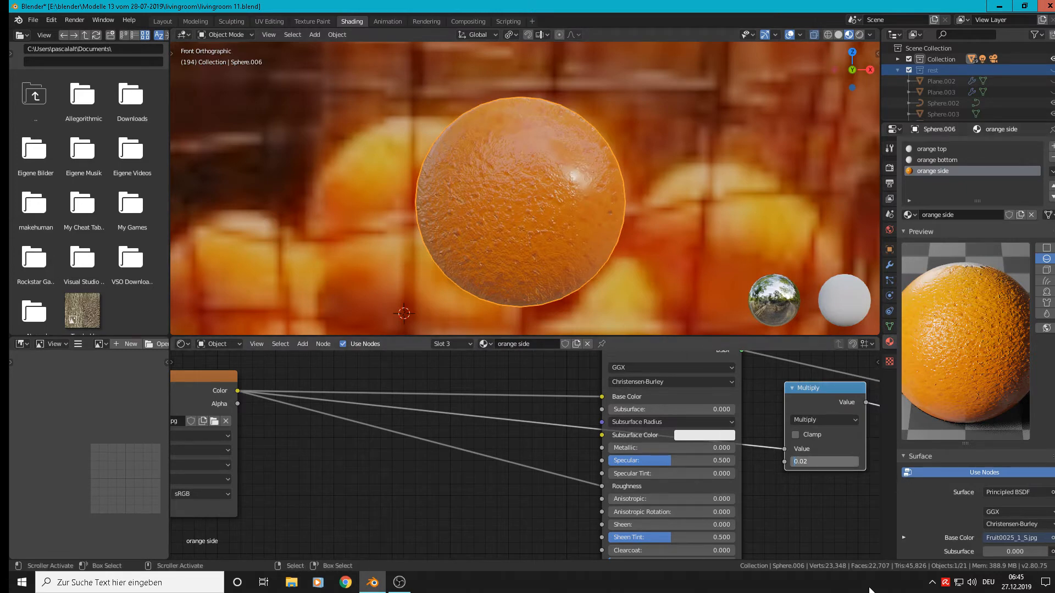
text(-)
key(Return)
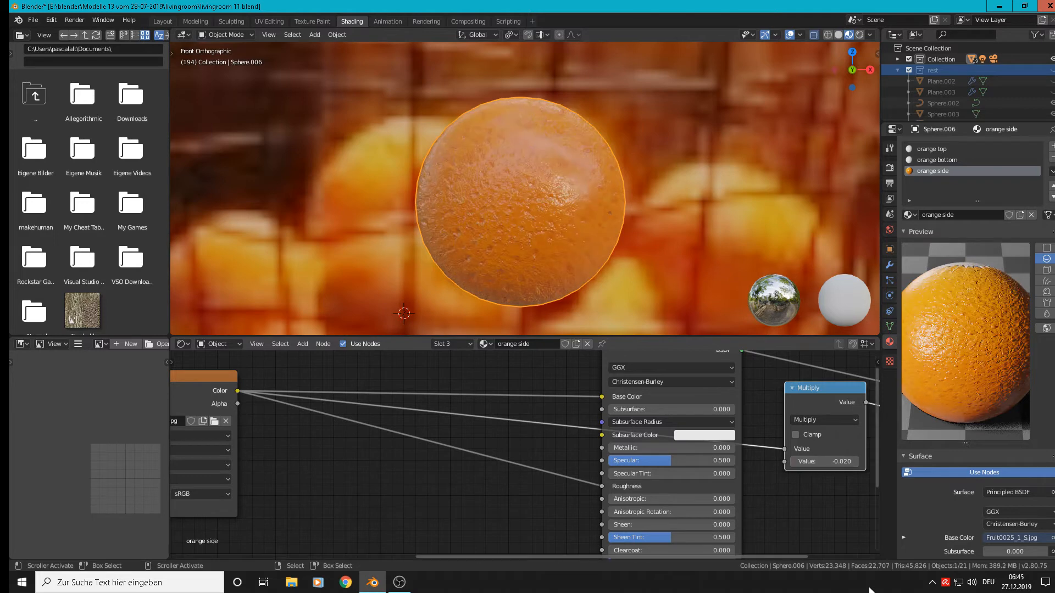
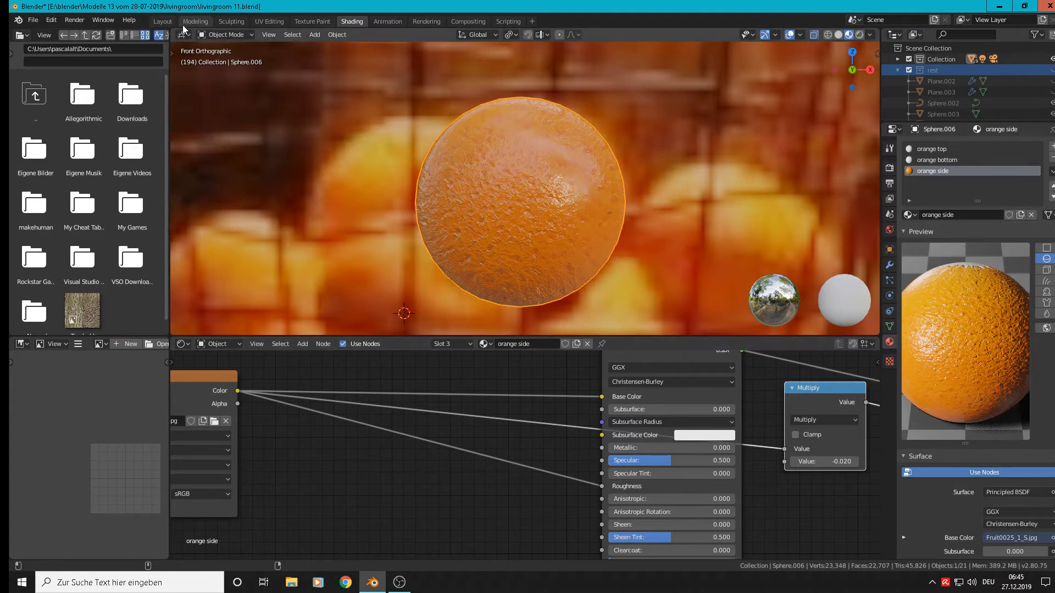
- Insert a ColorRamp node into the link between the image's Color and the Principled BSDF's Roughness
click(290, 346)
click(310, 344)
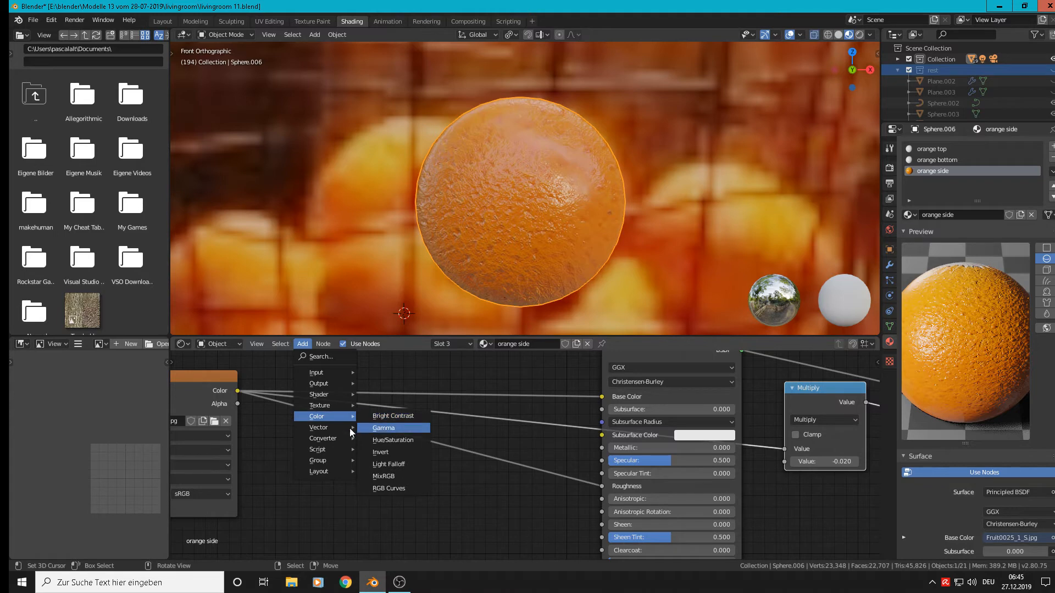
mouse_move(328, 430)
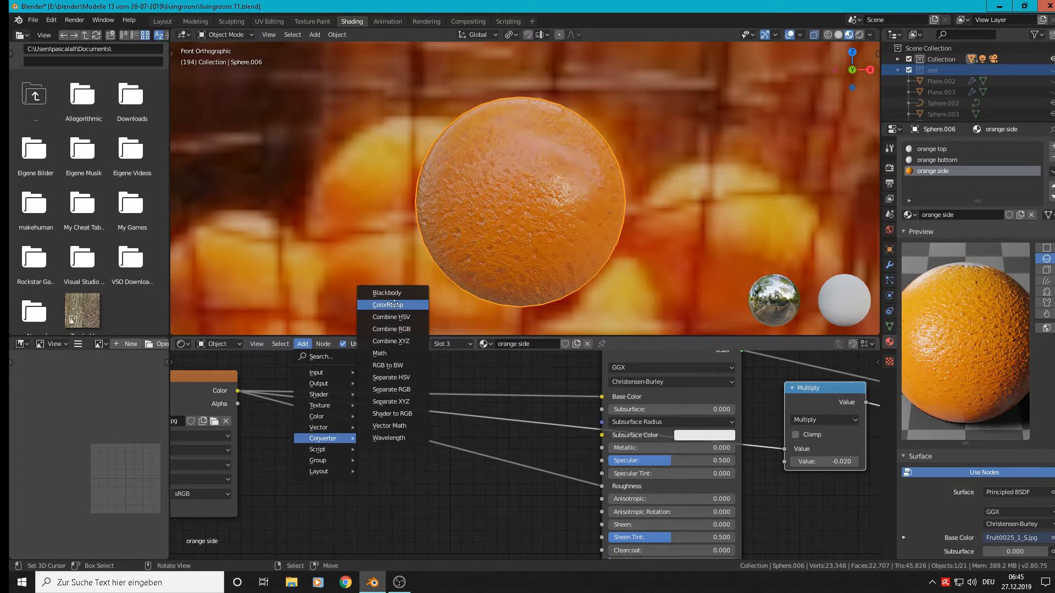
click(395, 304)
click(411, 446)
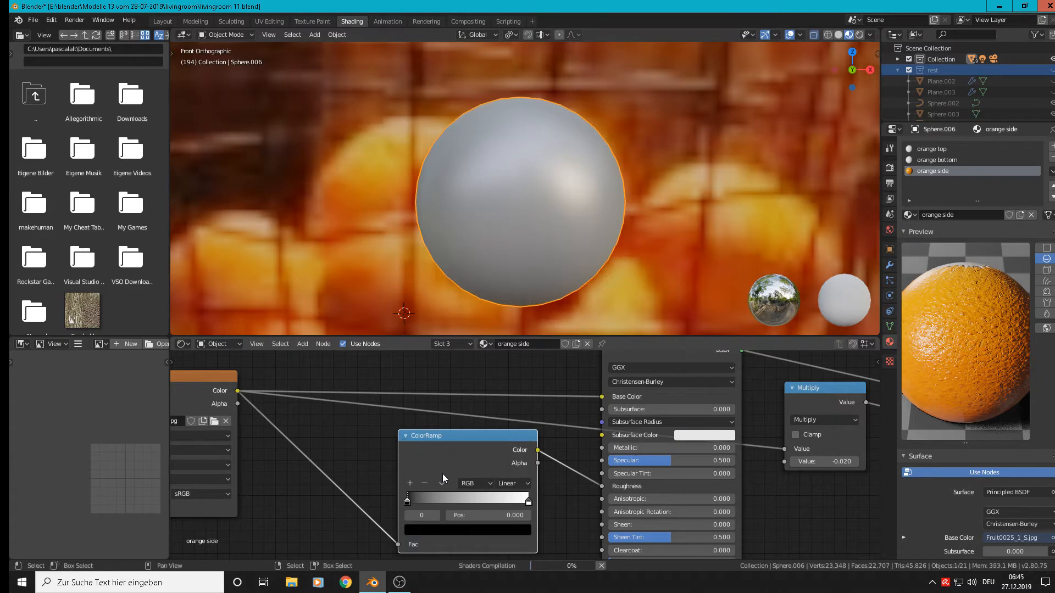
- Try a hard roughness contrast with the ColorRamp's black stop at about 0.218 and the white stop close beside it, checking the deselected orange
scroll(443, 478, up, 2)
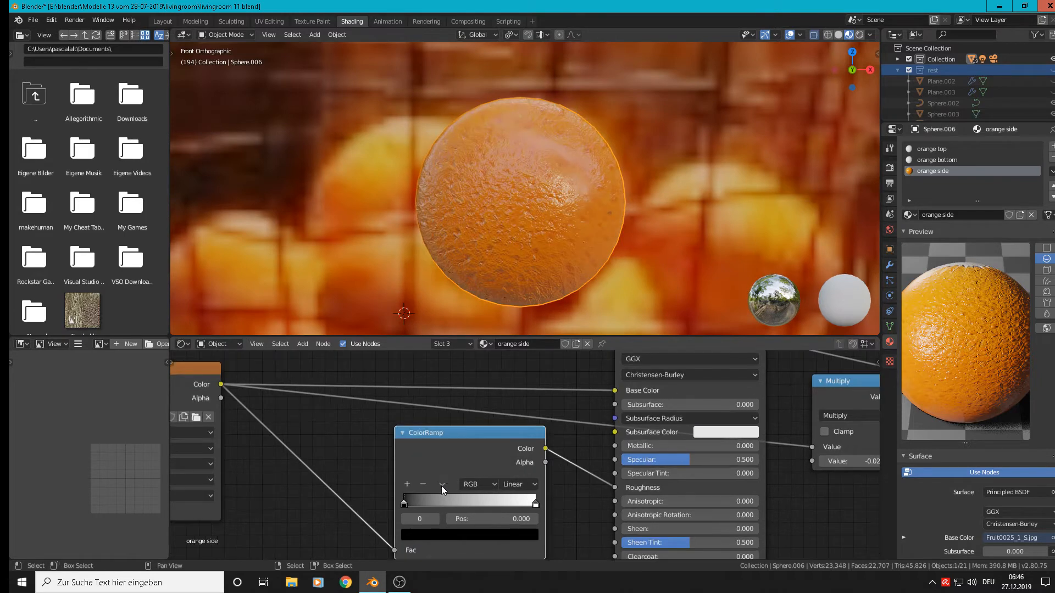
drag(400, 501, 439, 504)
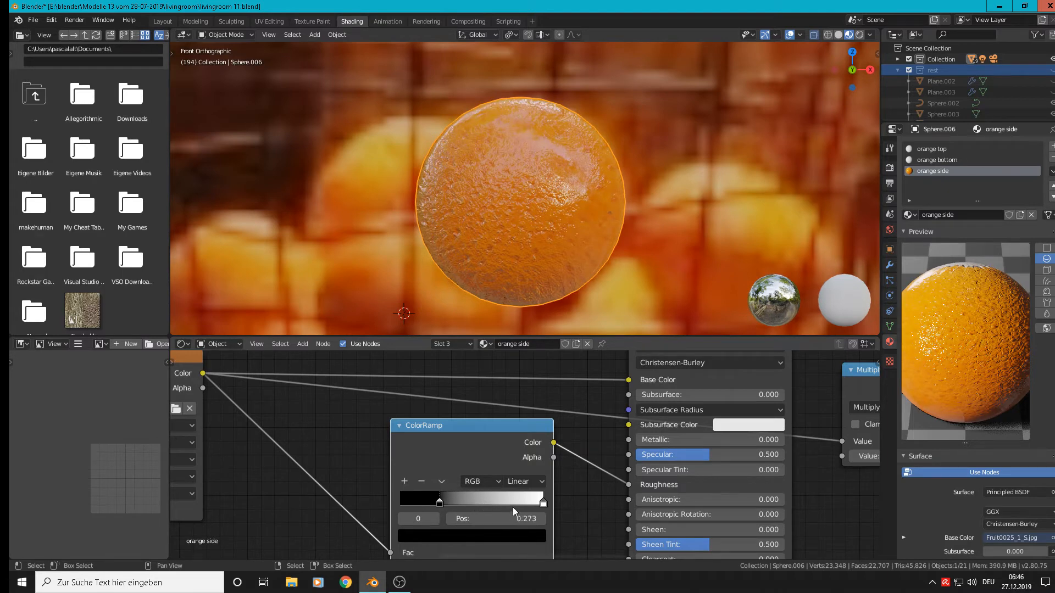
mouse_move(542, 503)
mouse_down()
mouse_move(404, 499)
mouse_move(454, 502)
mouse_move(437, 500)
mouse_up()
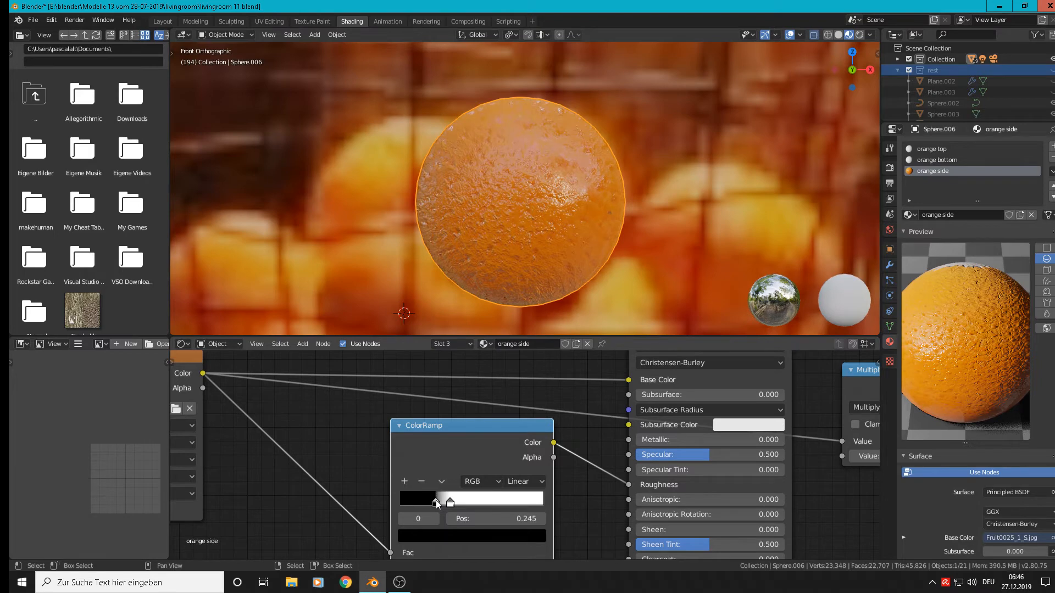
scroll(569, 249, up, 1)
scroll(572, 242, down, 8)
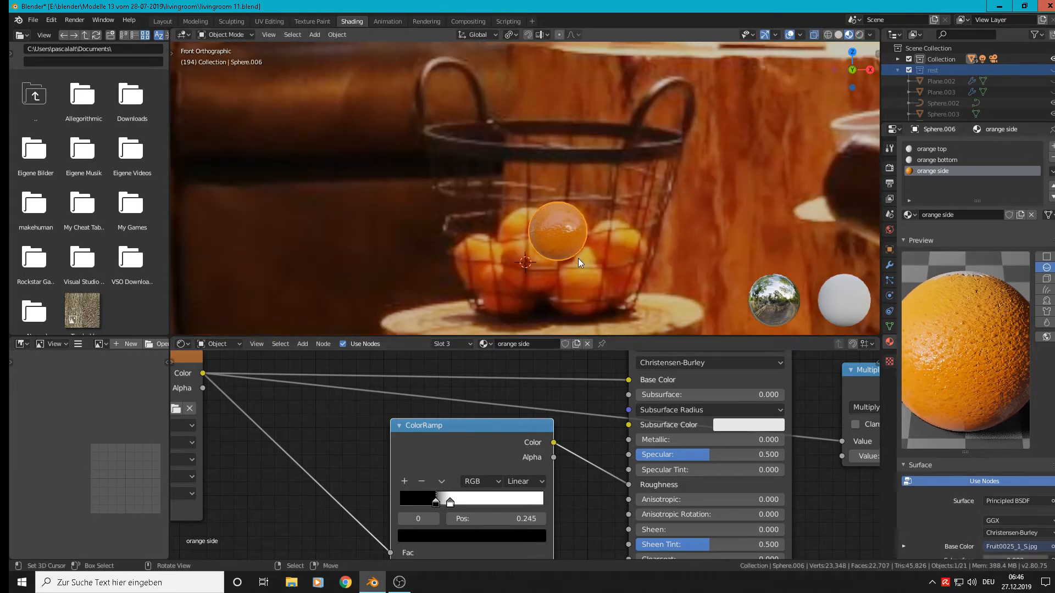
key(alt+a)
middle_drag(577, 259, 559, 249)
scroll(558, 250, up, 3)
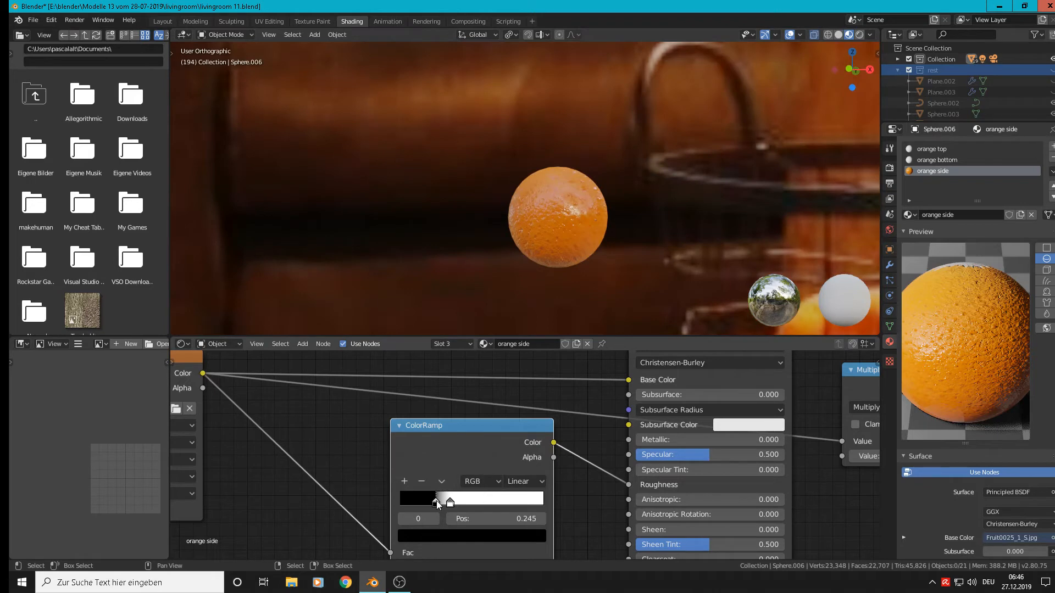
drag(437, 503, 431, 498)
middle_drag(575, 275, 565, 282)
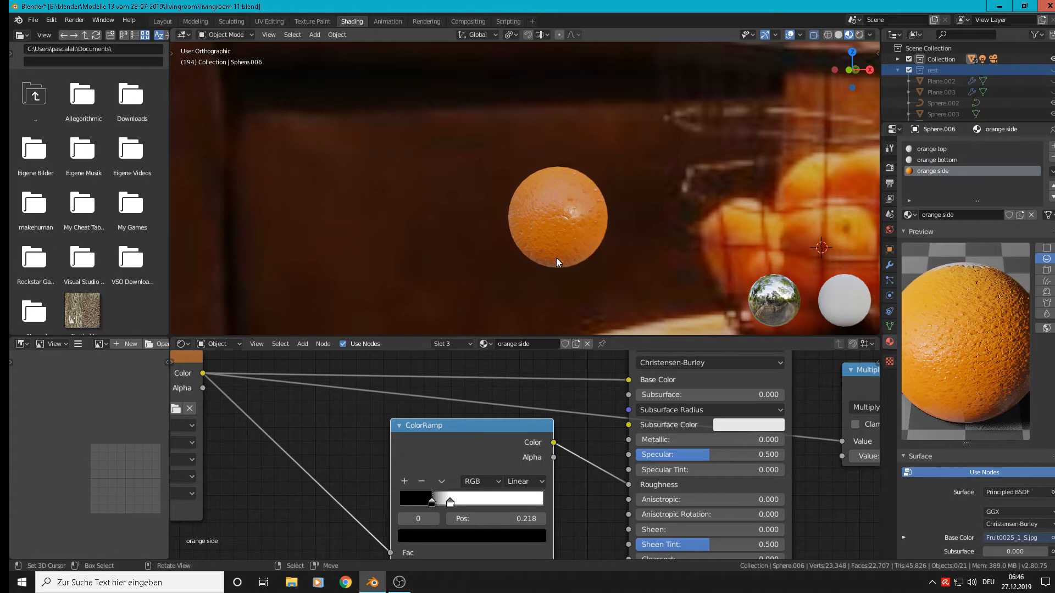
scroll(556, 258, down, 6)
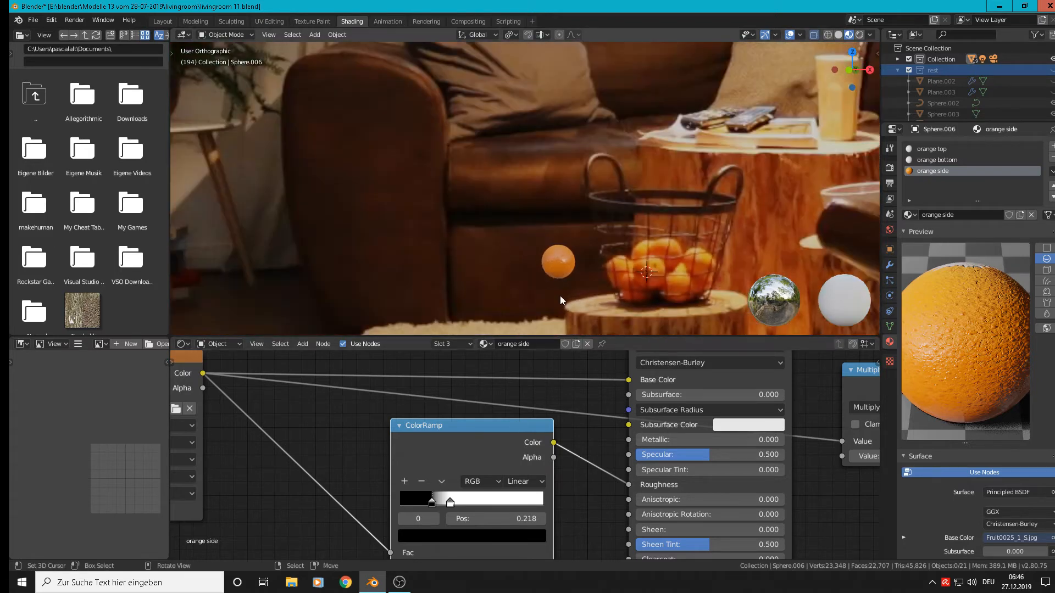
scroll(566, 286, up, 5)
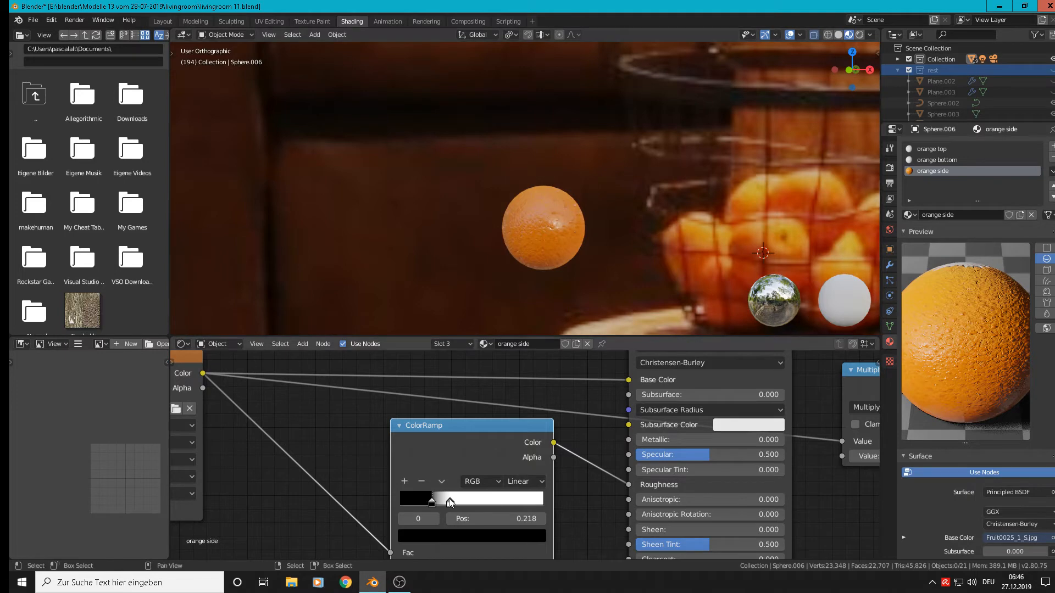
- Soften the ColorRamp by moving the white stop to about 0.573 and the black stop to about 0.036
drag(451, 502, 483, 502)
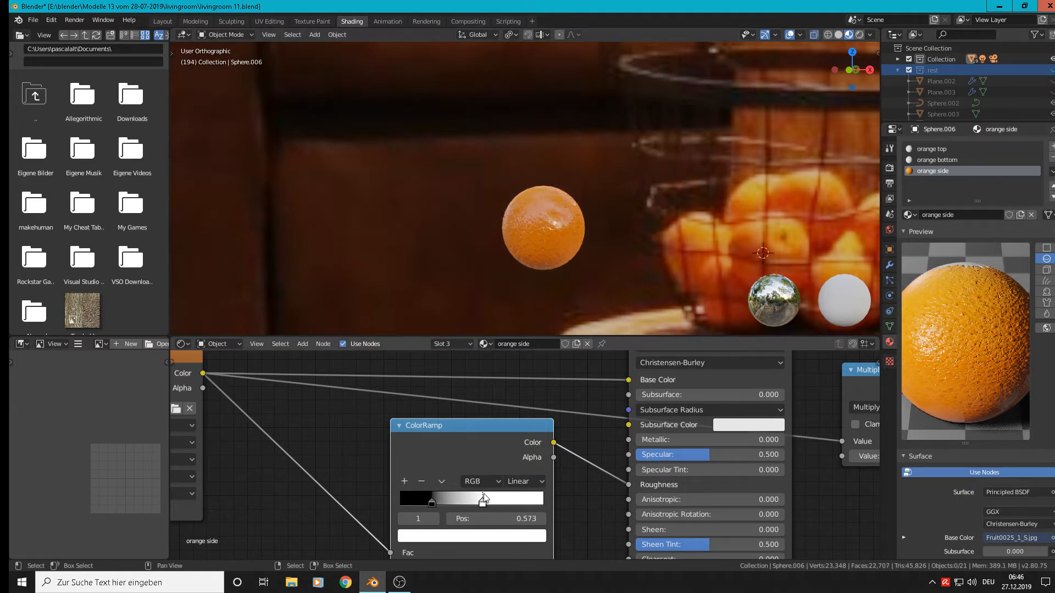
click(576, 272)
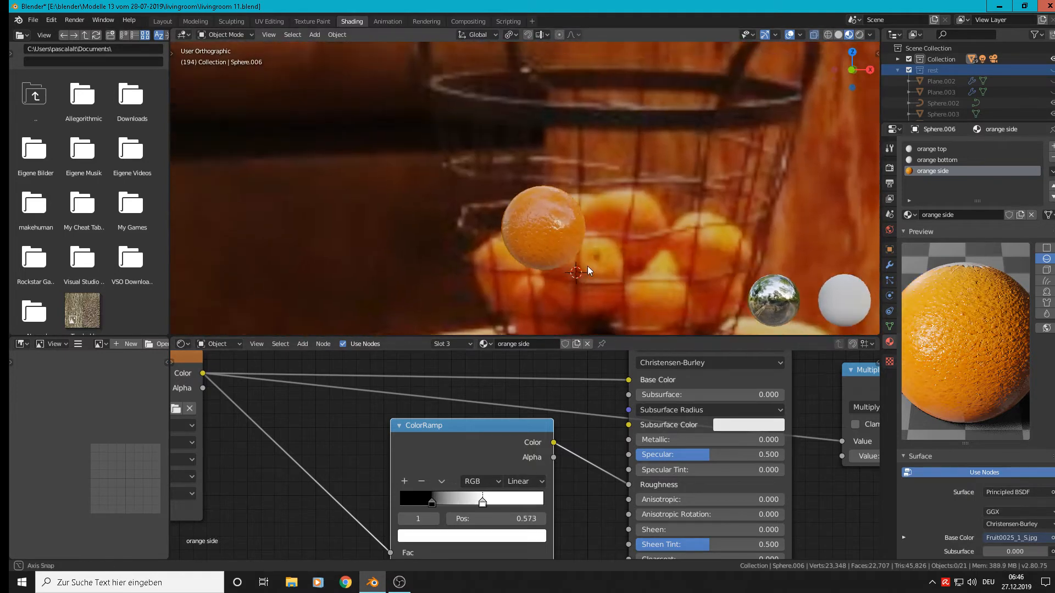
drag(433, 498, 408, 505)
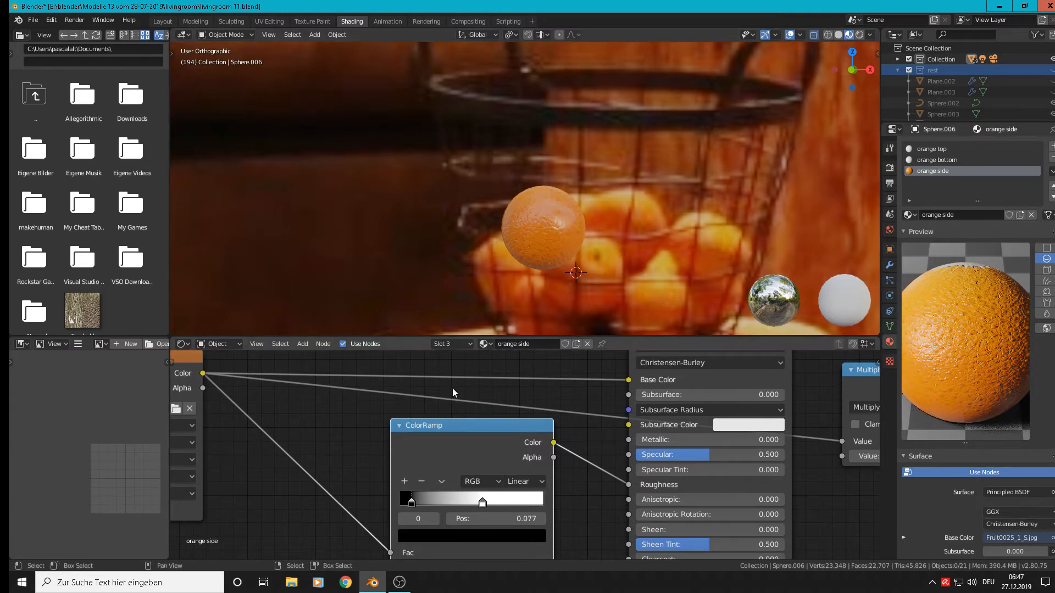
drag(412, 501, 406, 501)
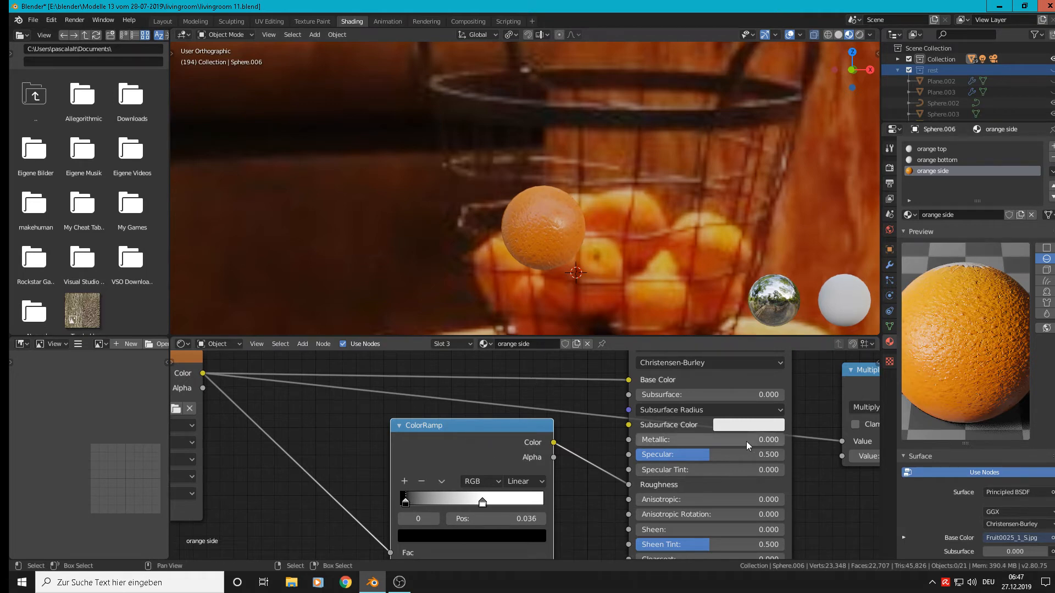
- Reduce the Principled BSDF's Specular to about 0.282 and check the orange's shine against the reference photo
drag(723, 454, 677, 455)
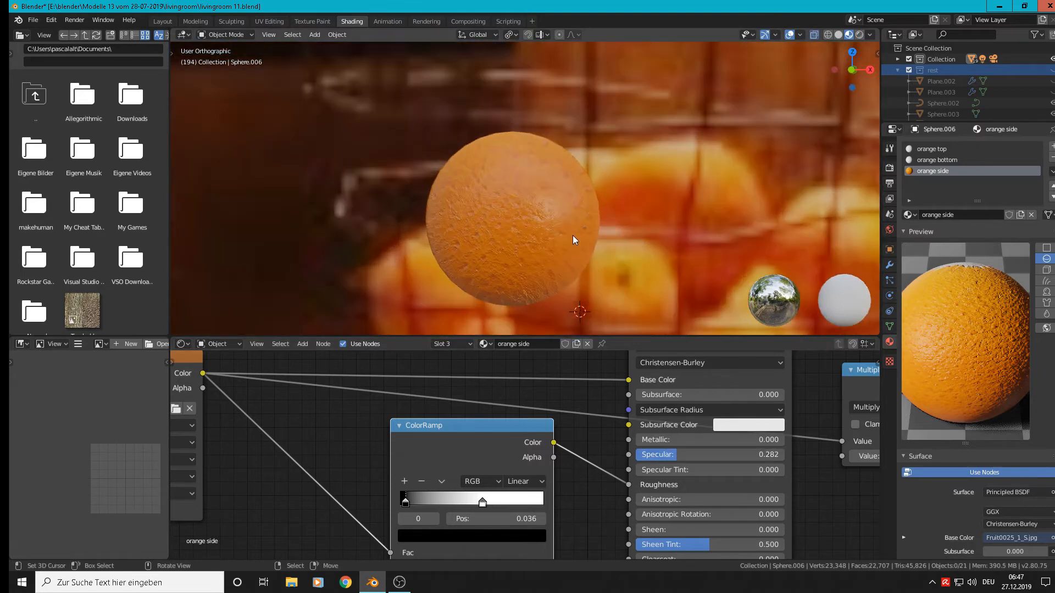
middle_drag(572, 236, 579, 262)
scroll(578, 263, up, 2)
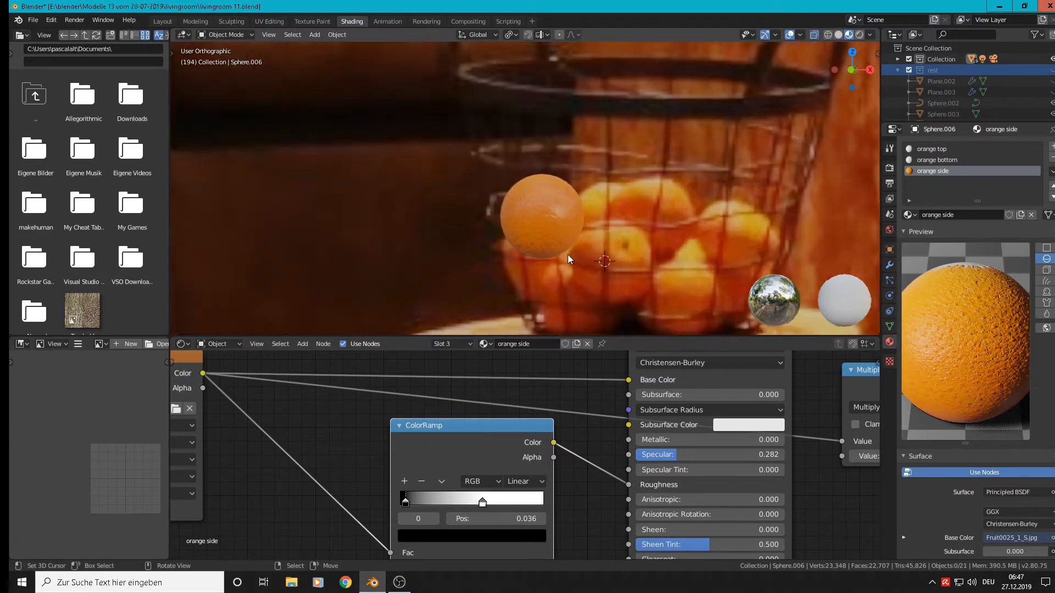
- Scale the orange along the X axis to about 0.947 and compare its shape with the reference oranges
click(551, 218)
key(s)
key(x)
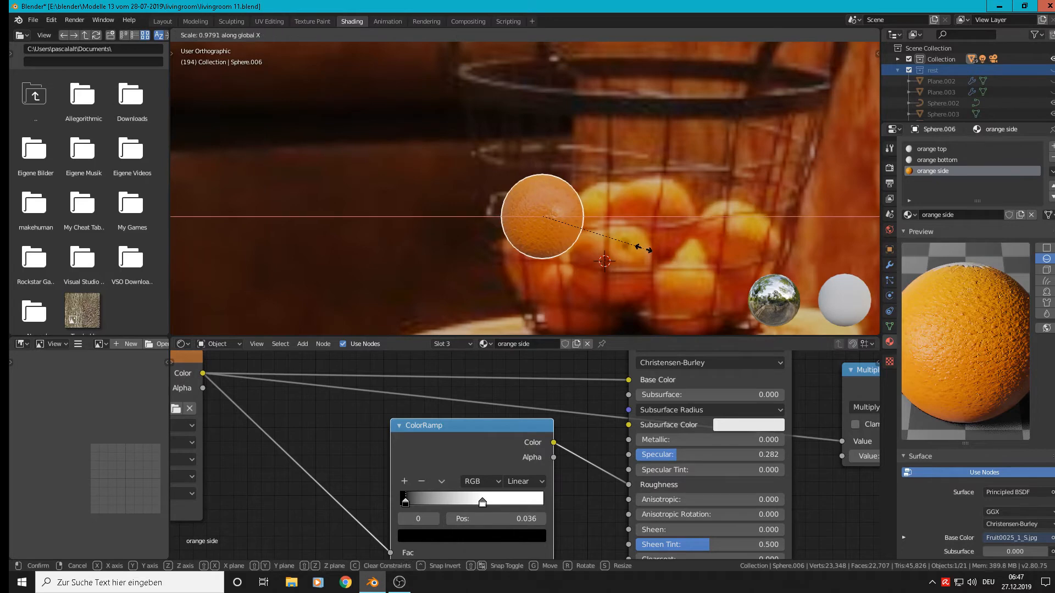
click(641, 247)
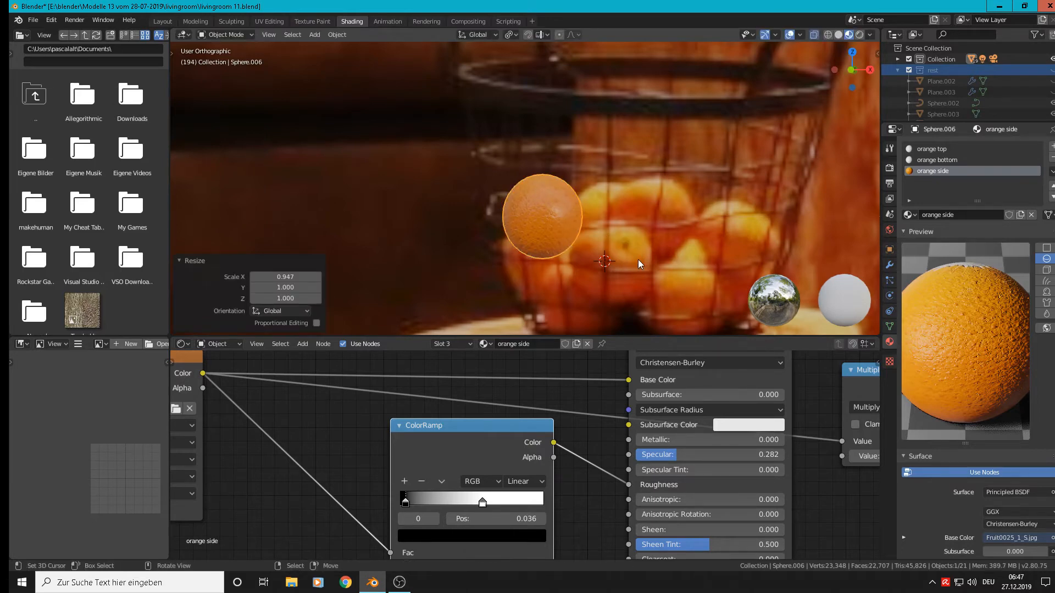
scroll(522, 213, down, 4)
scroll(556, 222, up, 3)
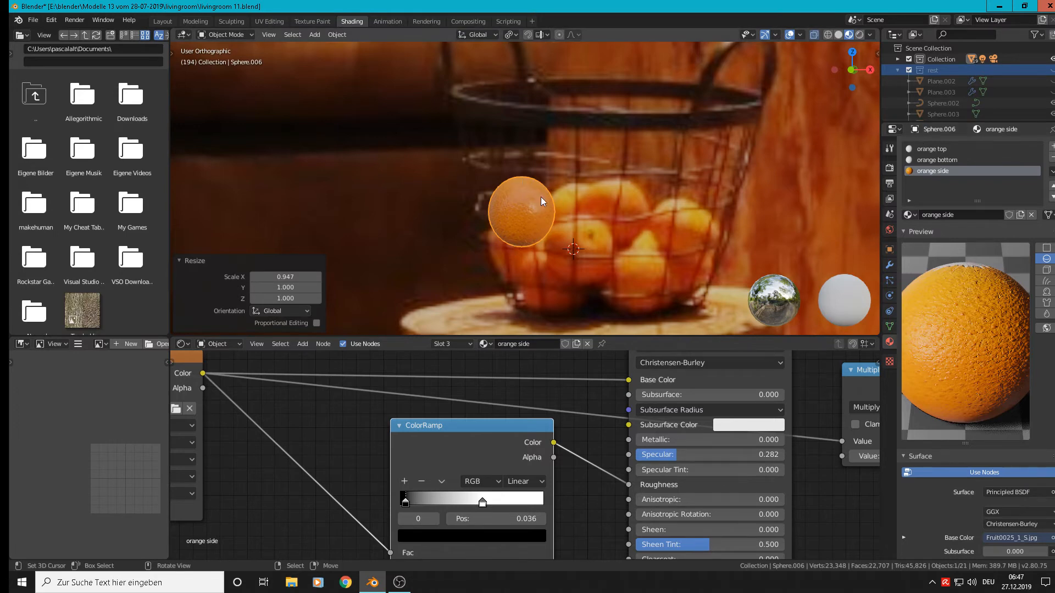
- Look at the "orange top" material's nodes, and return to "orange side" to view its complete node tree
click(946, 149)
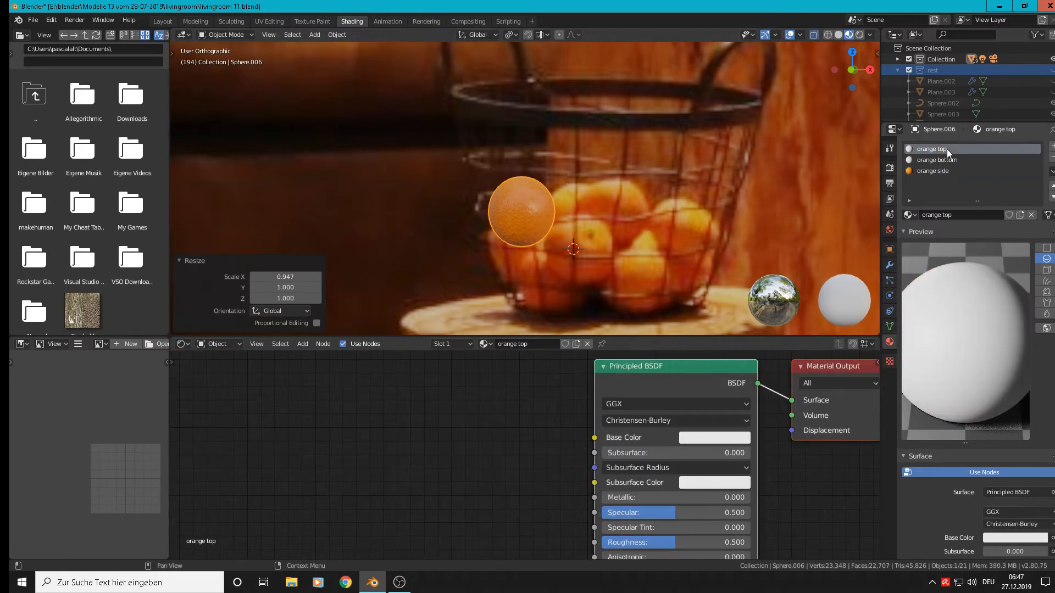
click(924, 173)
scroll(586, 443, down, 2)
scroll(585, 446, down, 5)
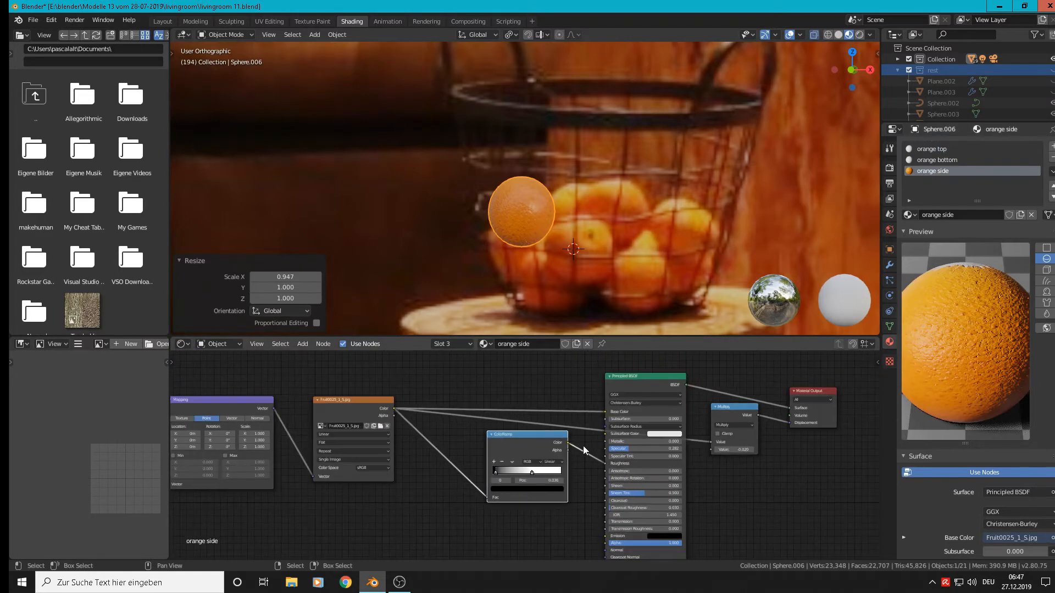
scroll(768, 502, down, 3)
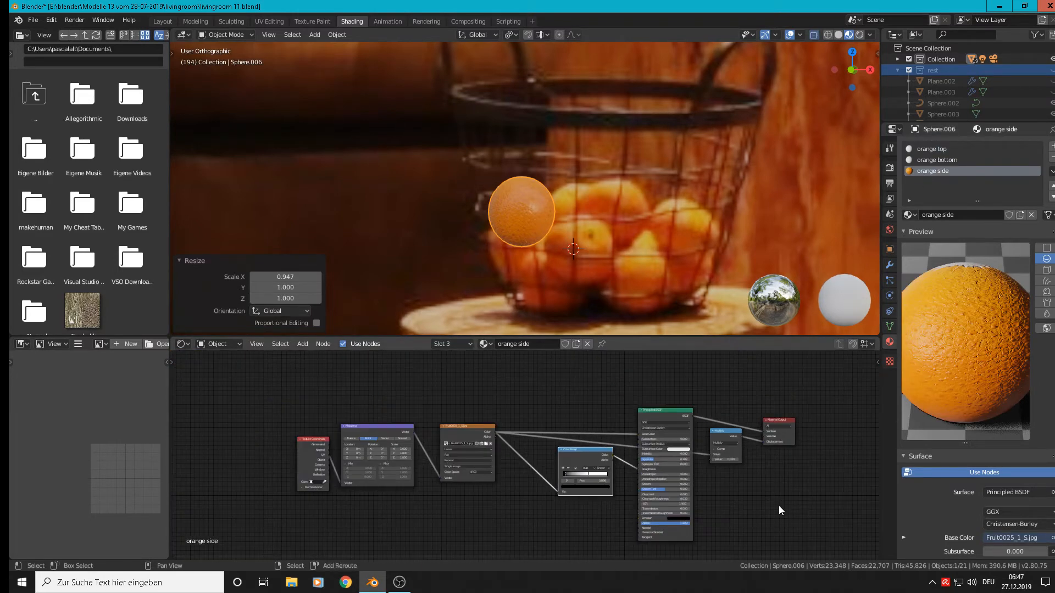
middle_drag(777, 504, 794, 481)
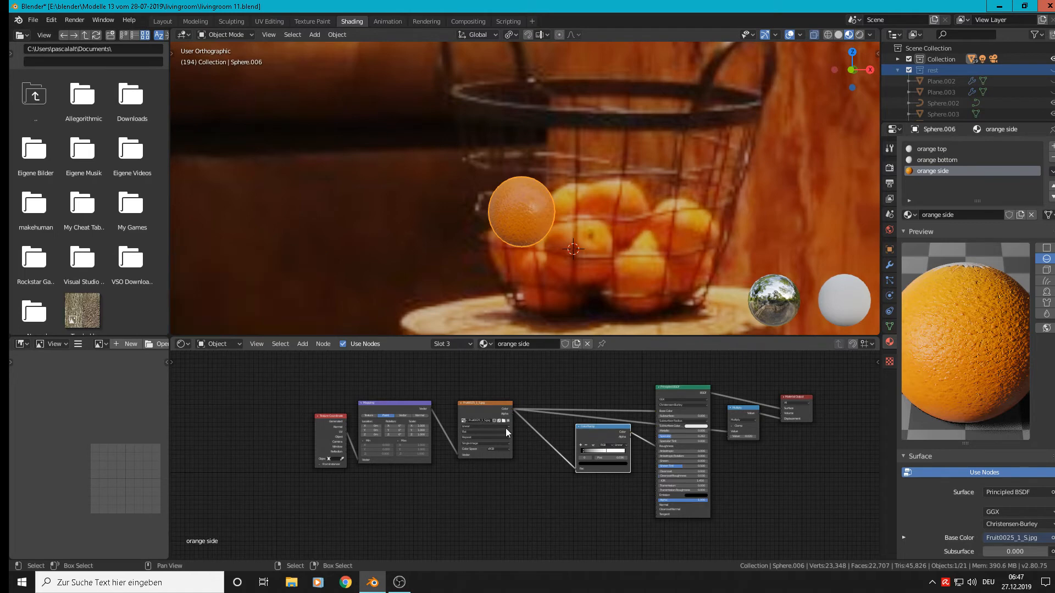
ctrl+click(483, 411)
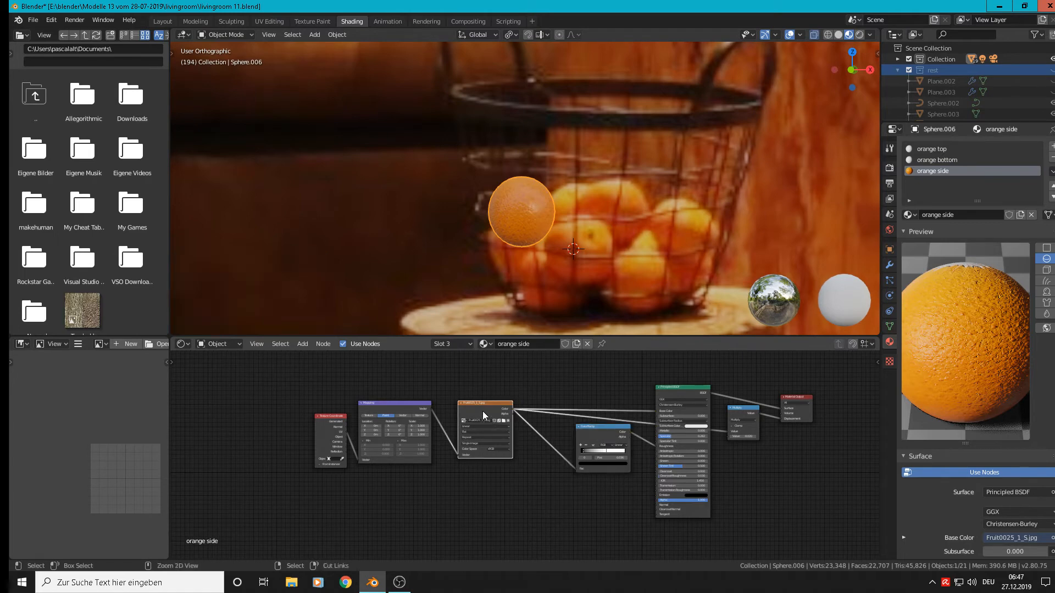
ctrl+click(409, 409)
ctrl+click(327, 426)
- Copy the Multiply, ColorRamp, image texture, Mapping and Texture Coordinate nodes from "orange side" into the "orange bottom" material
click(746, 408)
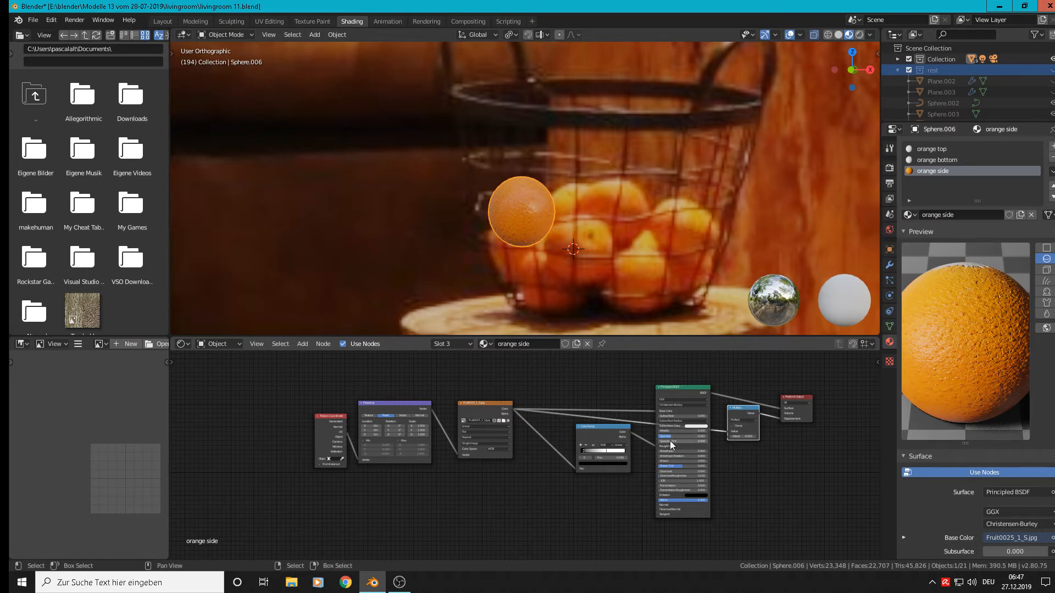
shift+click(609, 428)
shift+click(479, 407)
shift+click(391, 407)
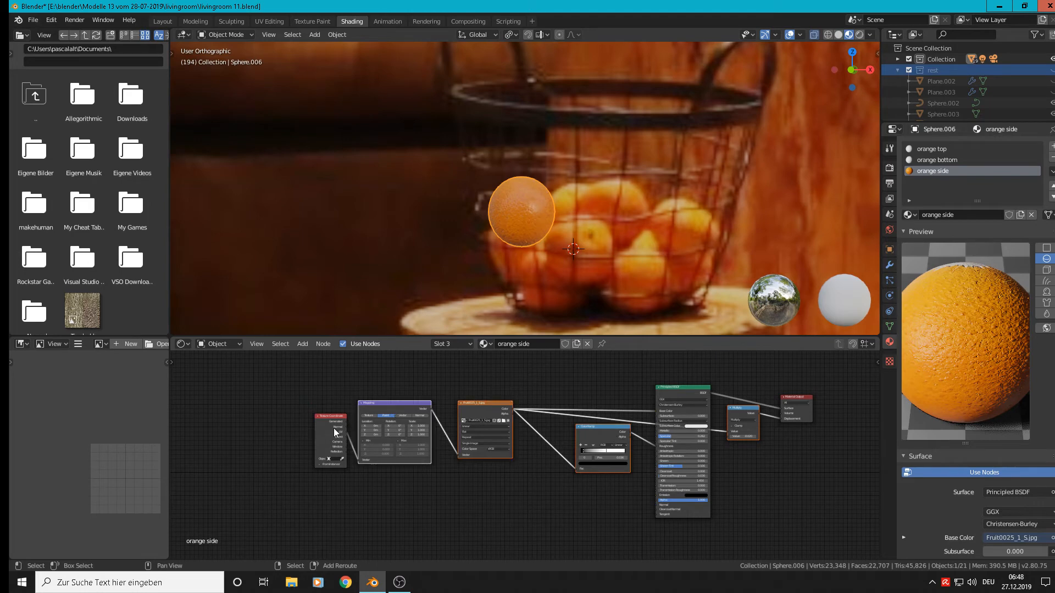
shift+click(335, 431)
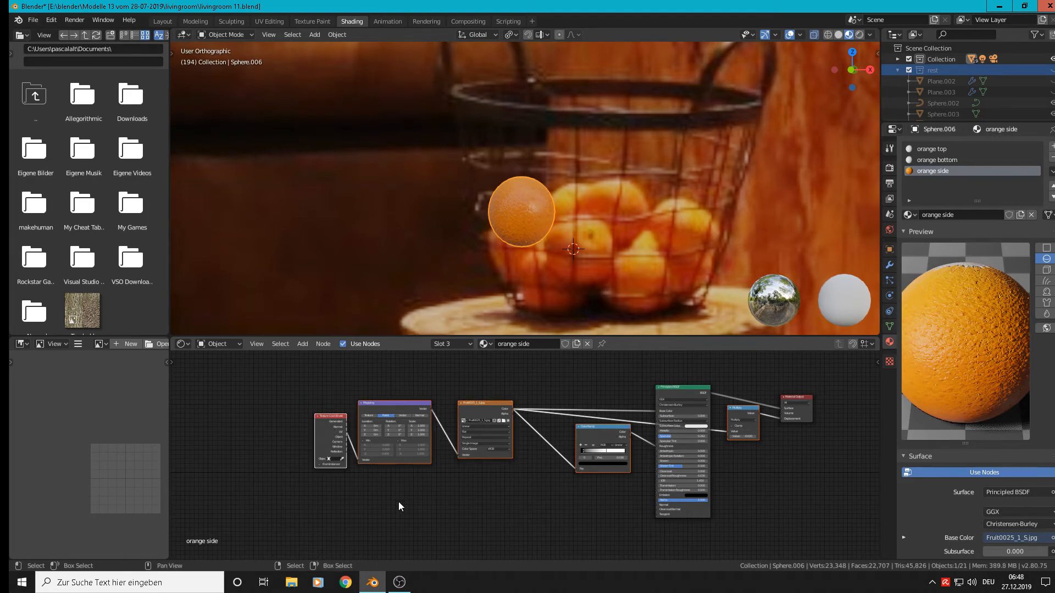
click(929, 158)
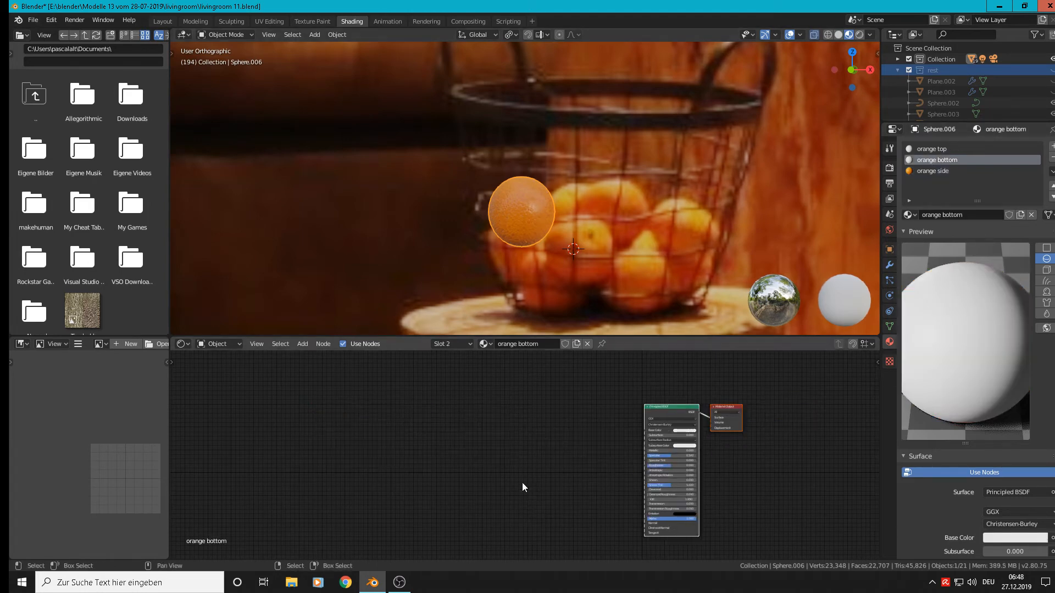
key(ctrl+v)
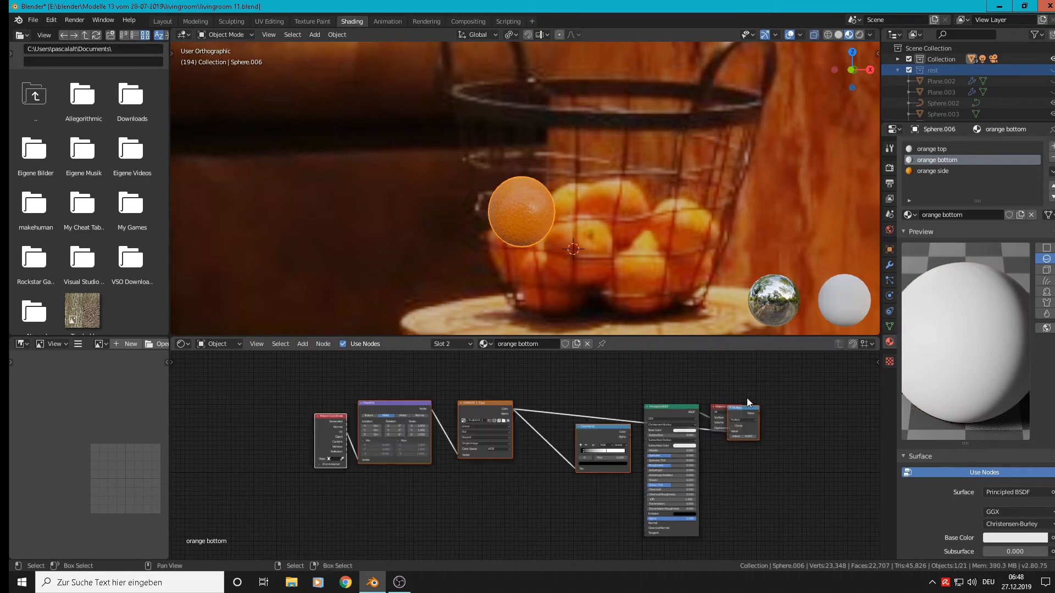
- Rearrange the "orange bottom" nodes and connect Multiply to Displacement, the ColorRamp color to Roughness and the image color to Base Color
drag(713, 404, 761, 369)
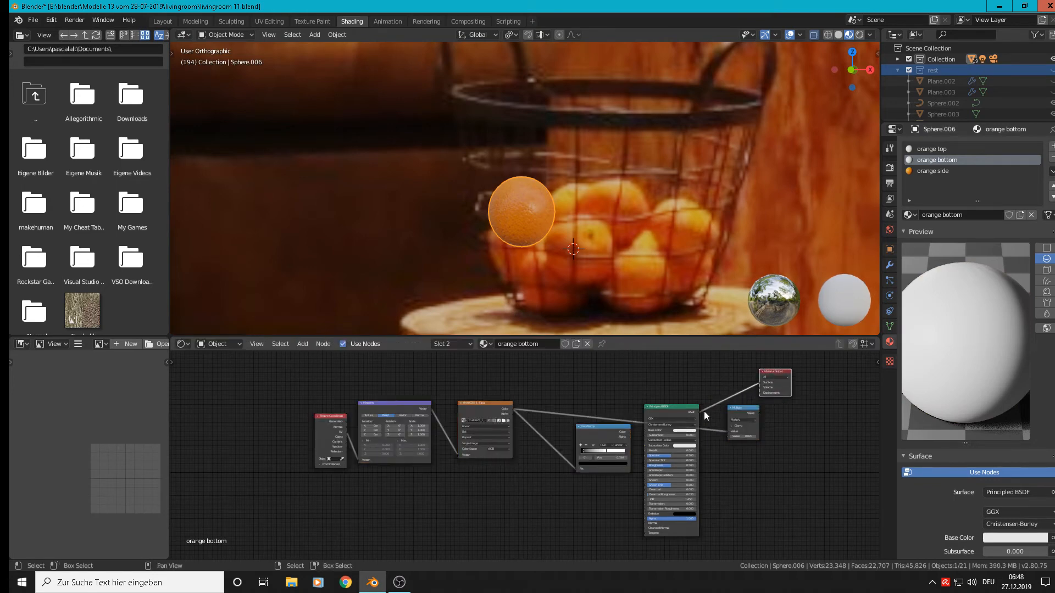
drag(673, 408, 674, 385)
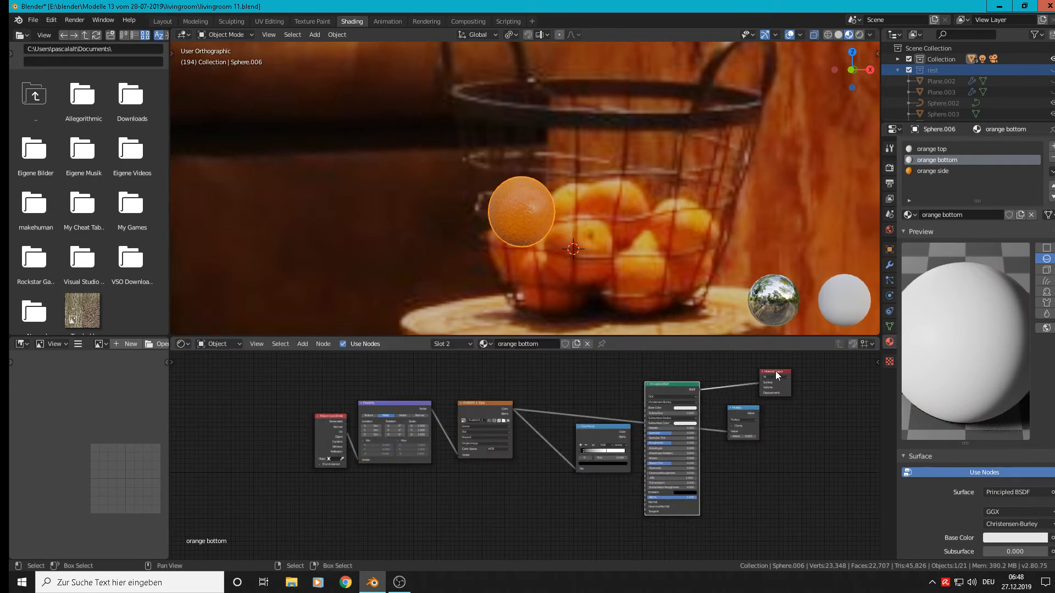
drag(776, 372, 795, 378)
drag(759, 413, 782, 398)
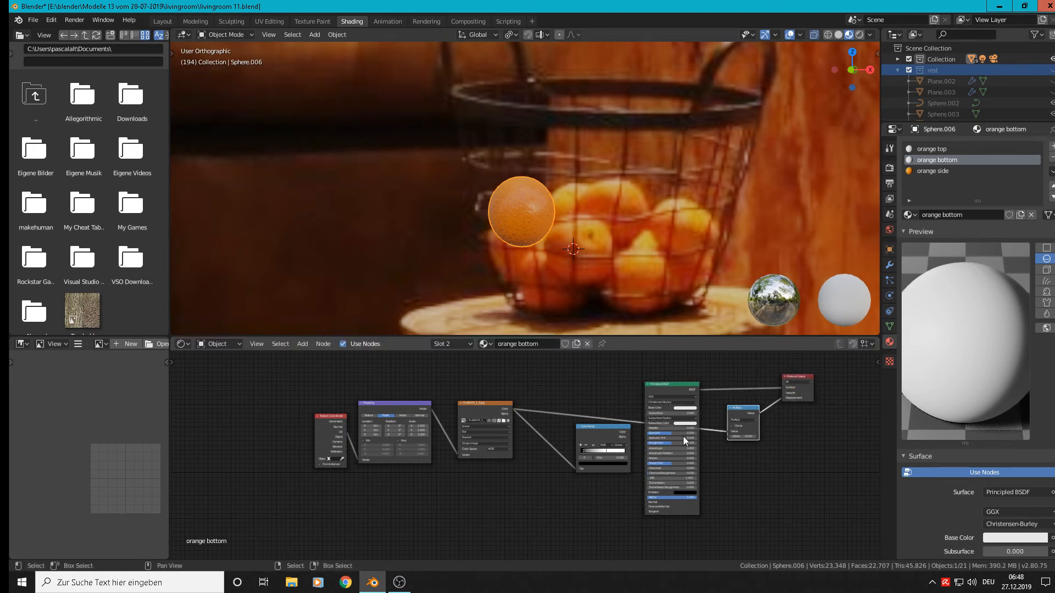
scroll(618, 436, up, 3)
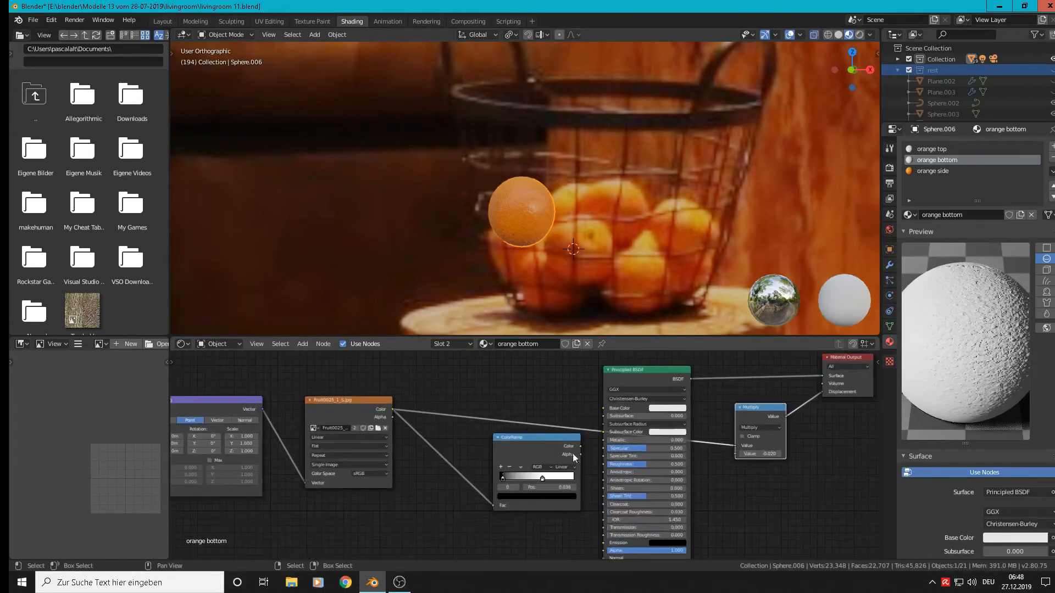
drag(582, 446, 605, 465)
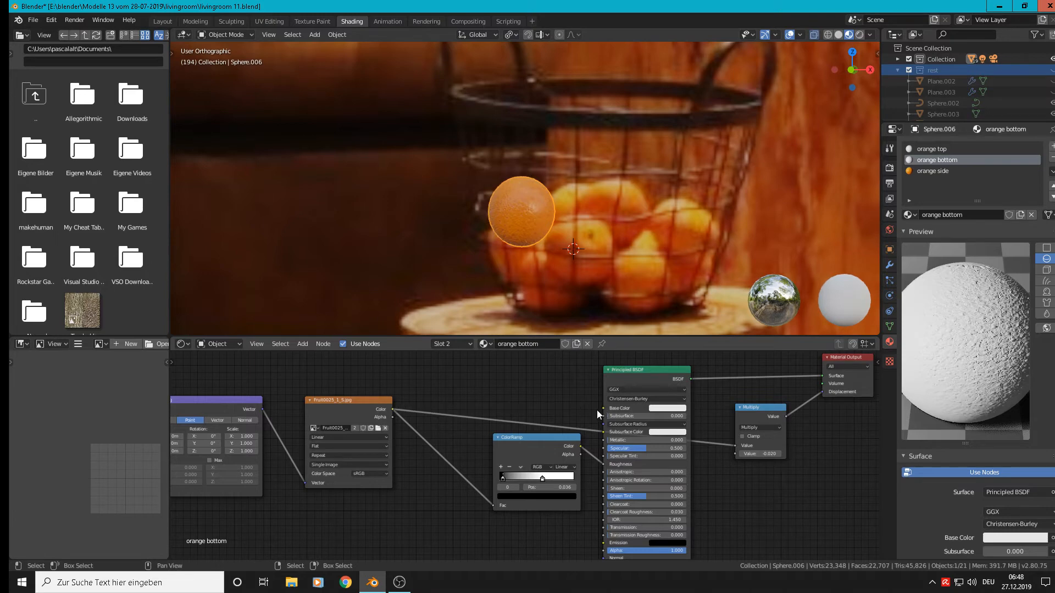
drag(397, 409, 606, 409)
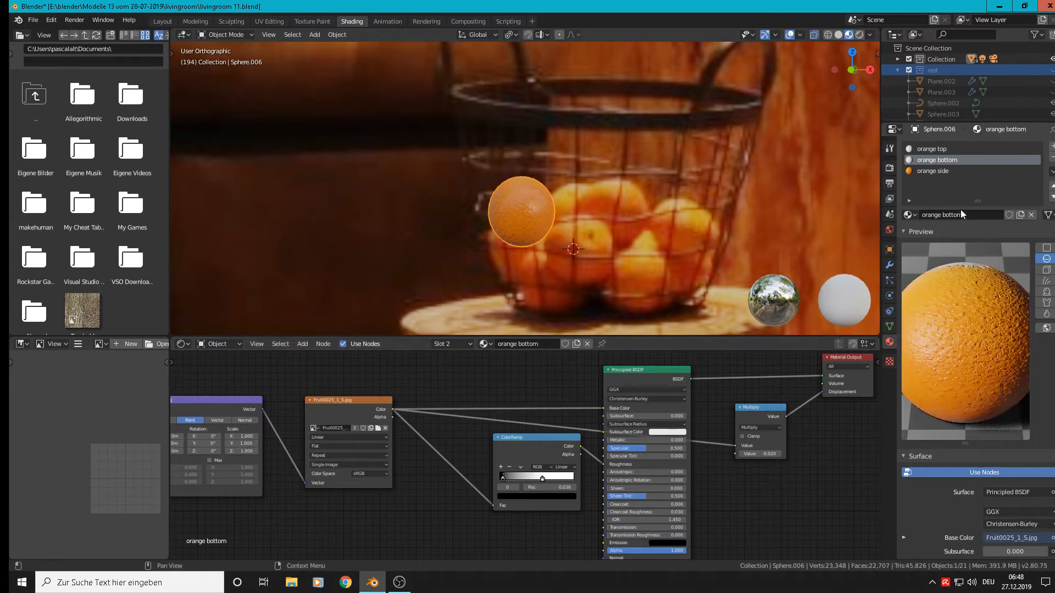
- Replace the "orange bottom" texture image with Fruit0025_4_S.jpg and look at the orange's underside
click(379, 427)
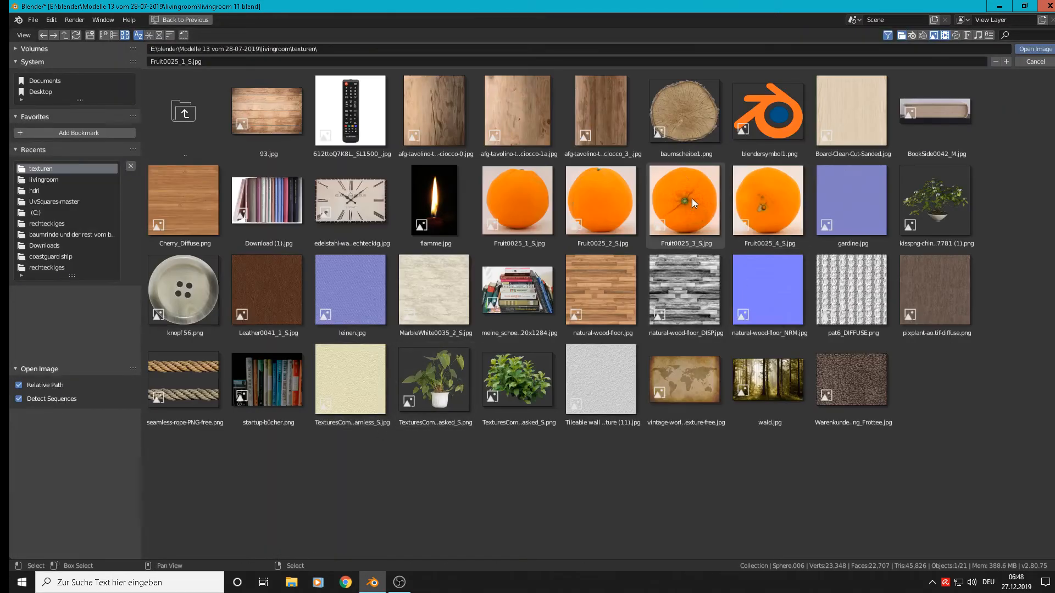
double_click(780, 202)
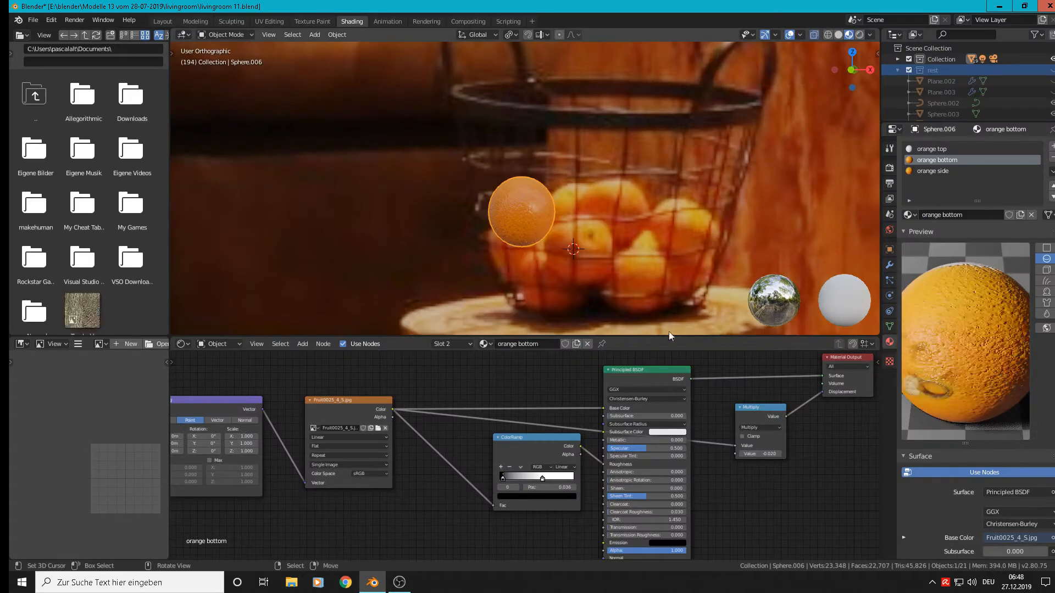
scroll(517, 212, up, 4)
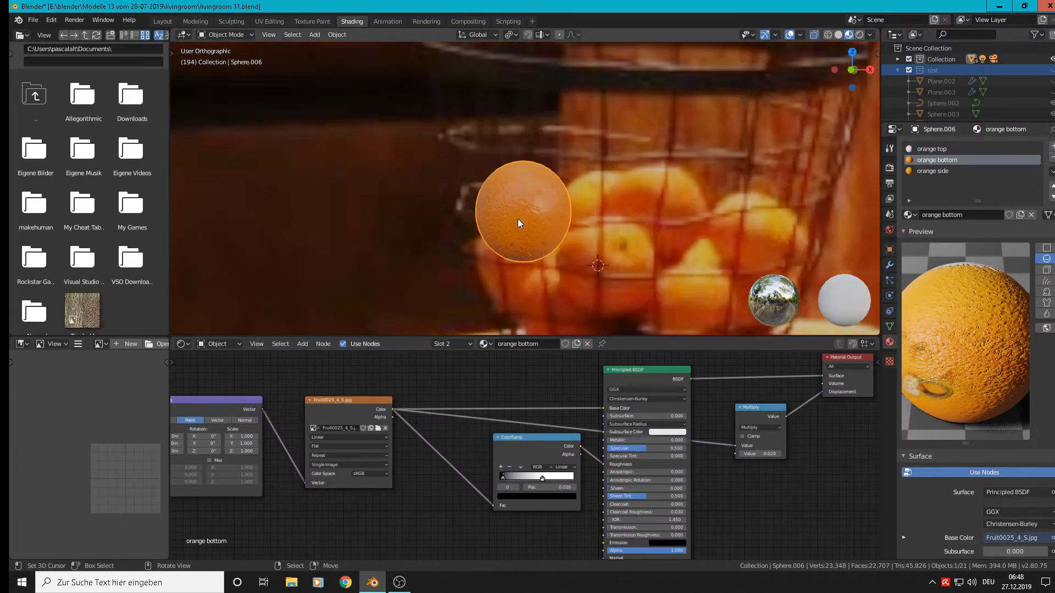
middle_drag(521, 257, 517, 230)
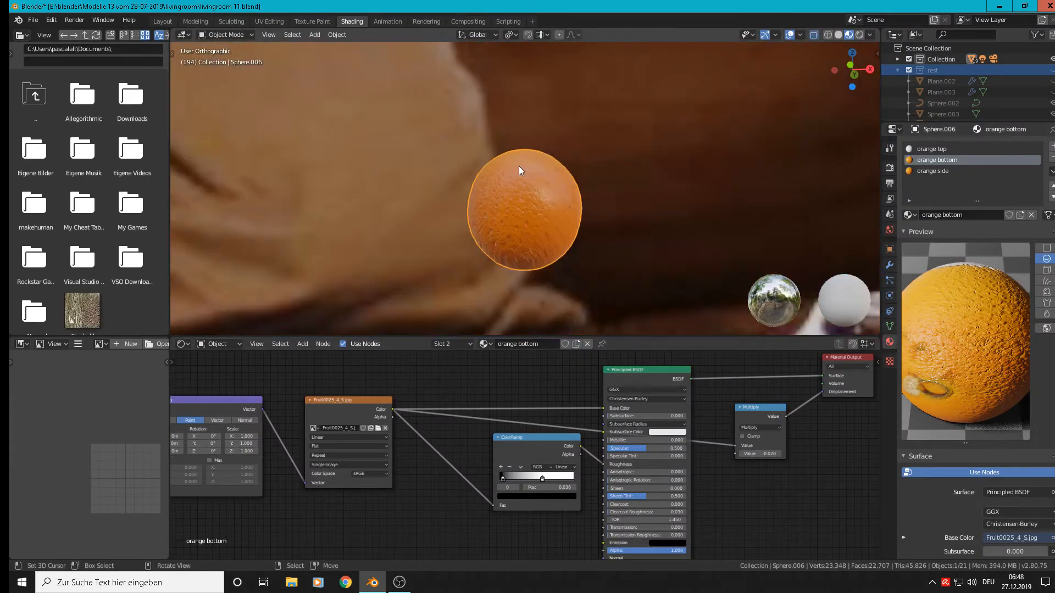
mouse_move(519, 166)
middle_down()
mouse_move(519, 141)
mouse_move(519, 153)
middle_up()
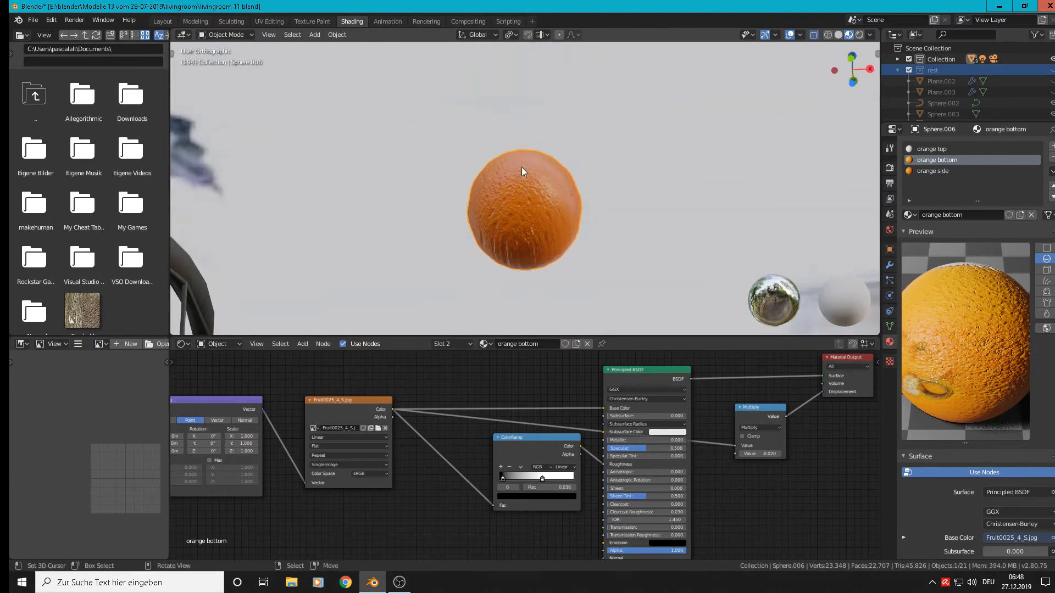
- Open the orange's mesh in Edit Mode and show it in the bottom orthographic view
key(Tab)
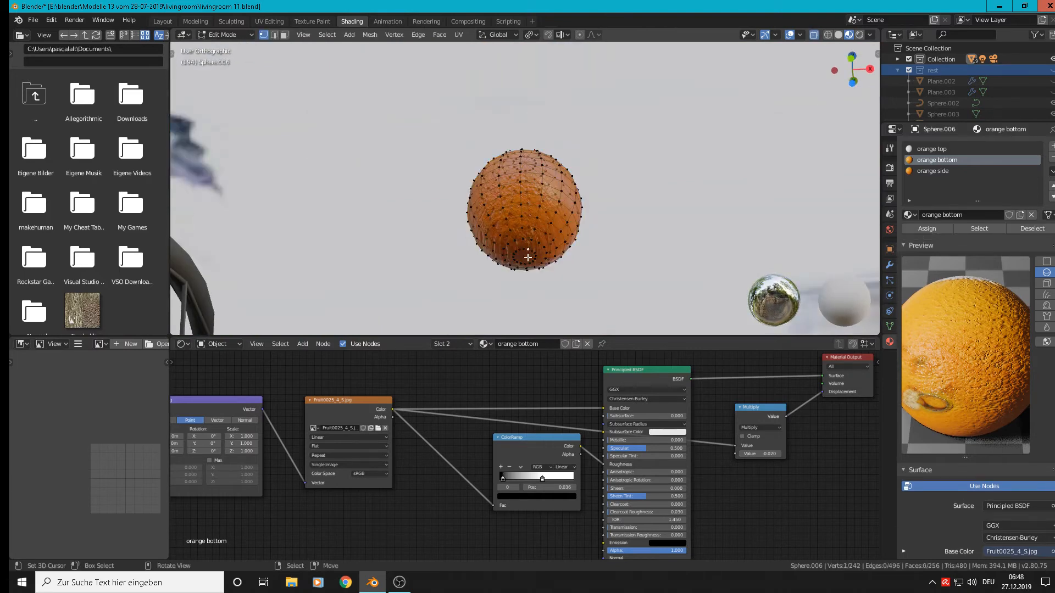
key(ctrl+KP_1)
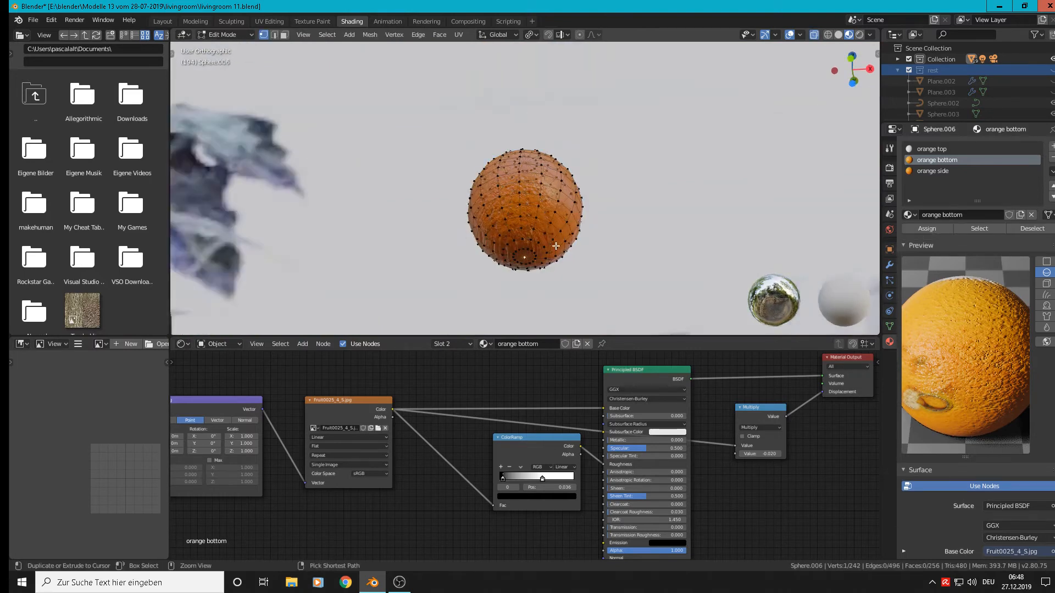
key(KP_3)
key(KP_1)
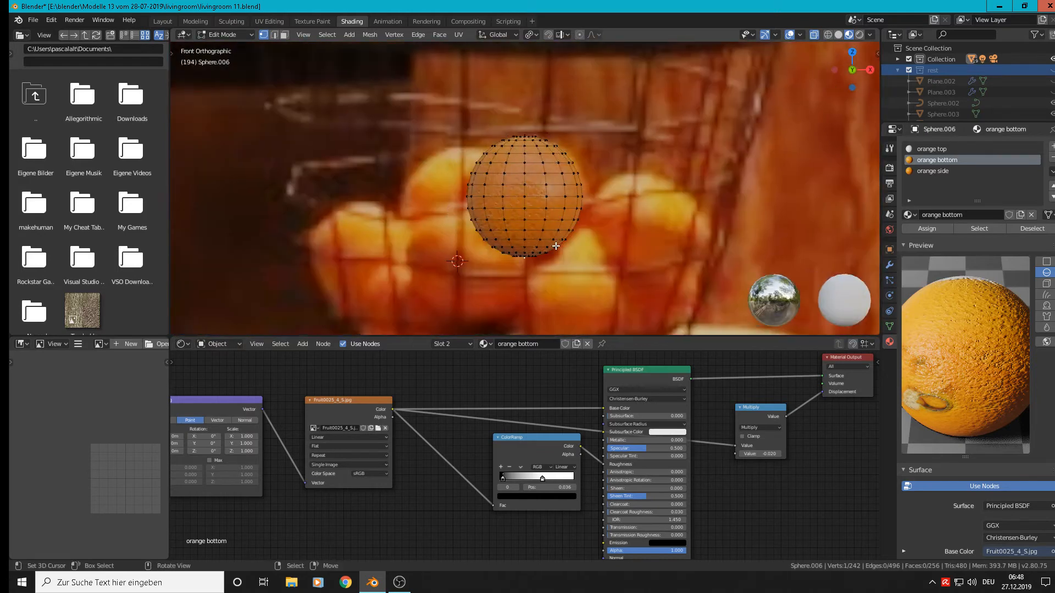
key(KP_7)
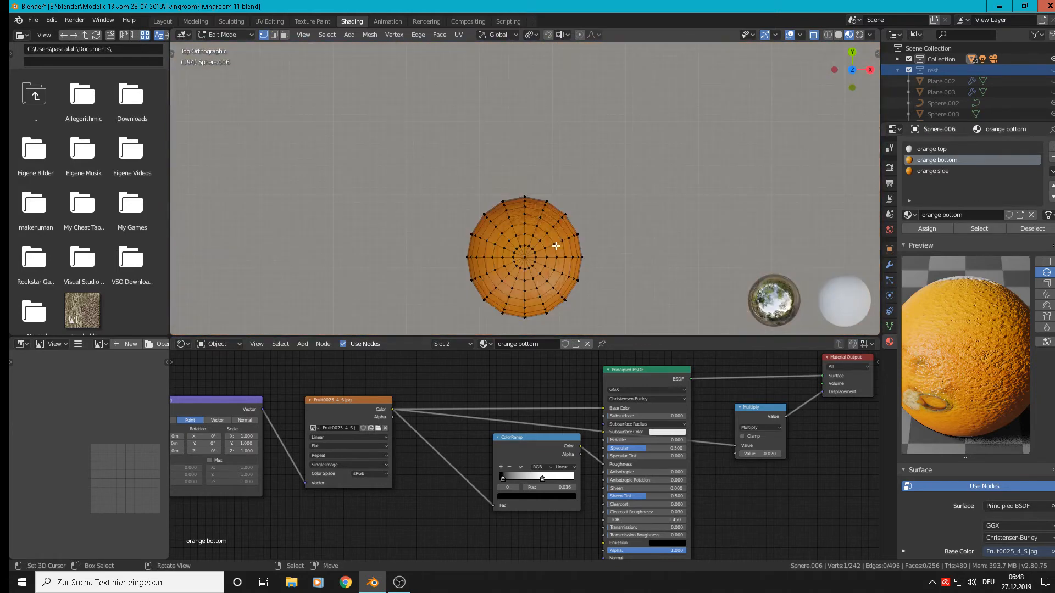
key(ctrl+KP_7)
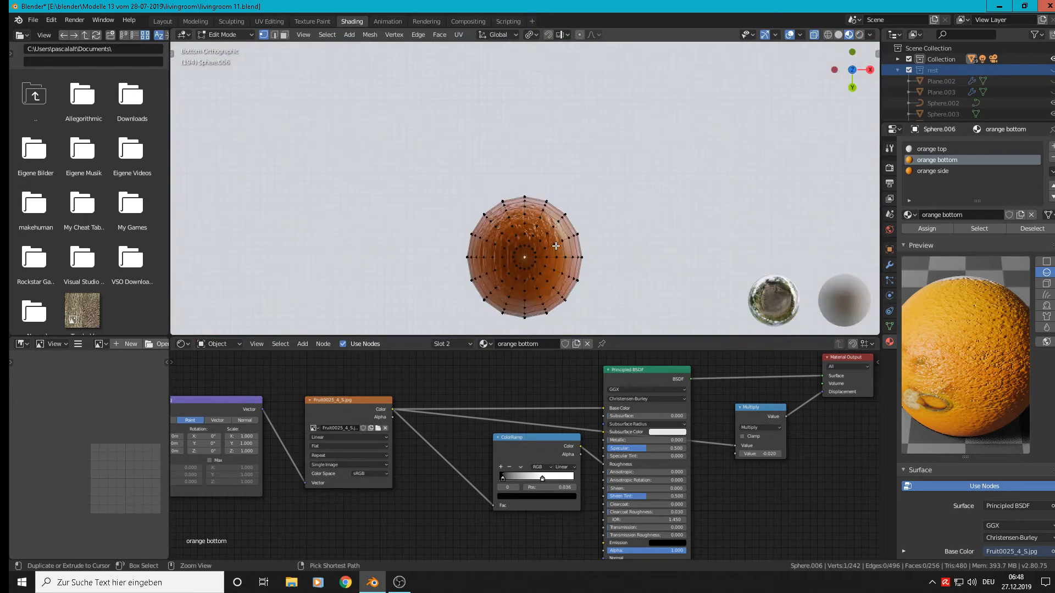
scroll(555, 246, up, 2)
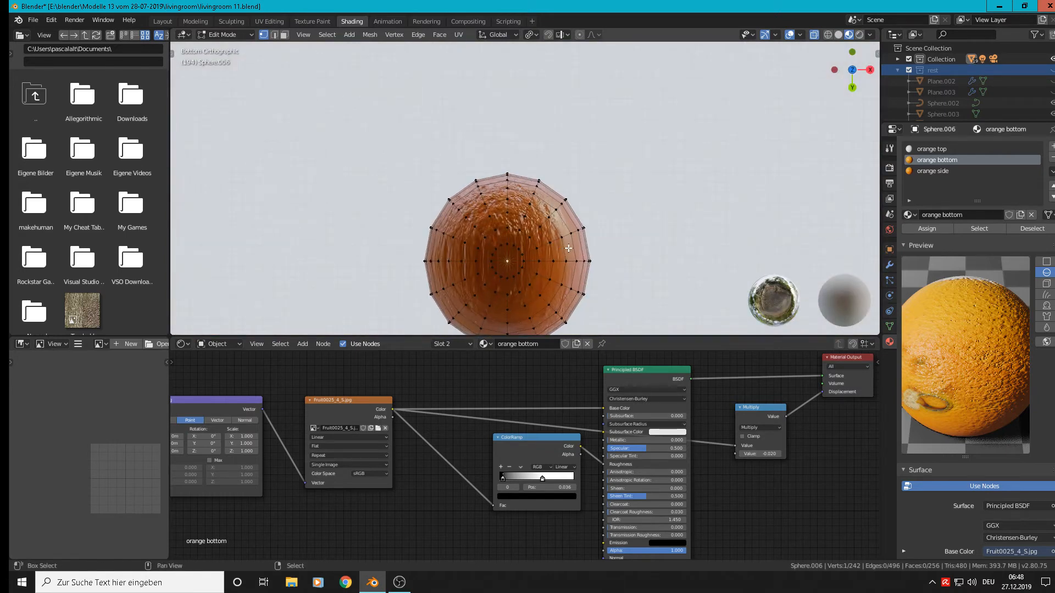
shift+middle_drag(566, 259, 593, 209)
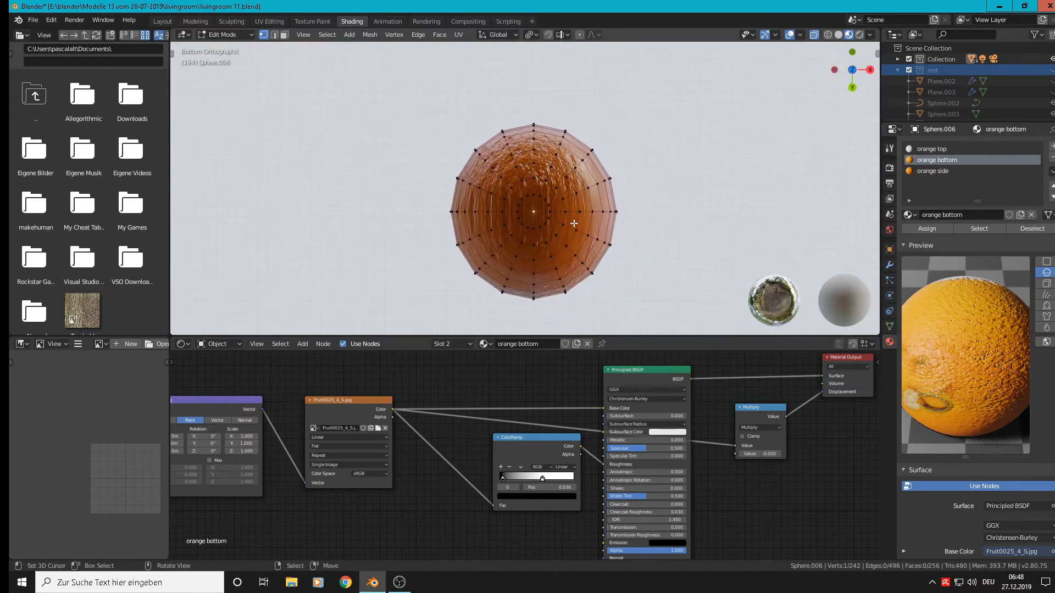
- Grow the selection three rings out from the bottom pole vertex and UV map those faces with Project From View
alt+click(548, 211)
key(ctrl+z)
key(ctrl+KP_Add)
key(ctrl+KP_Add)
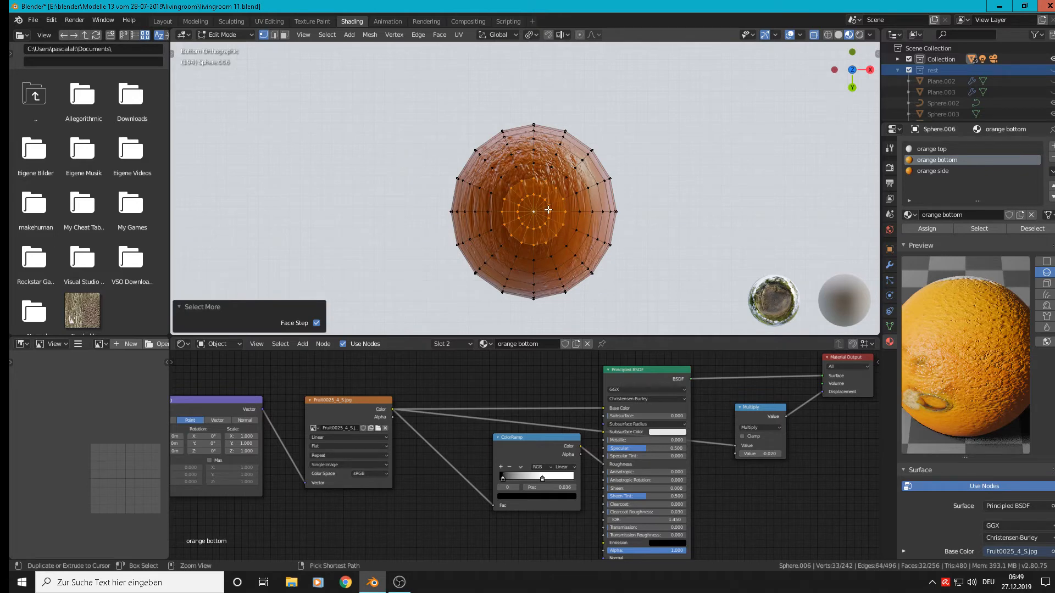
key(ctrl+KP_Add)
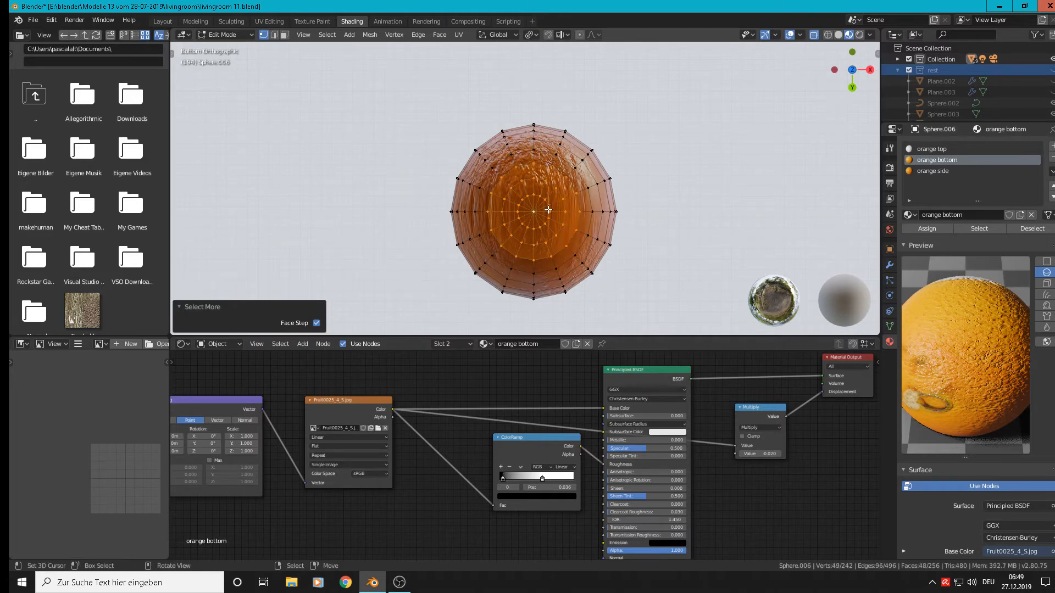
key(u)
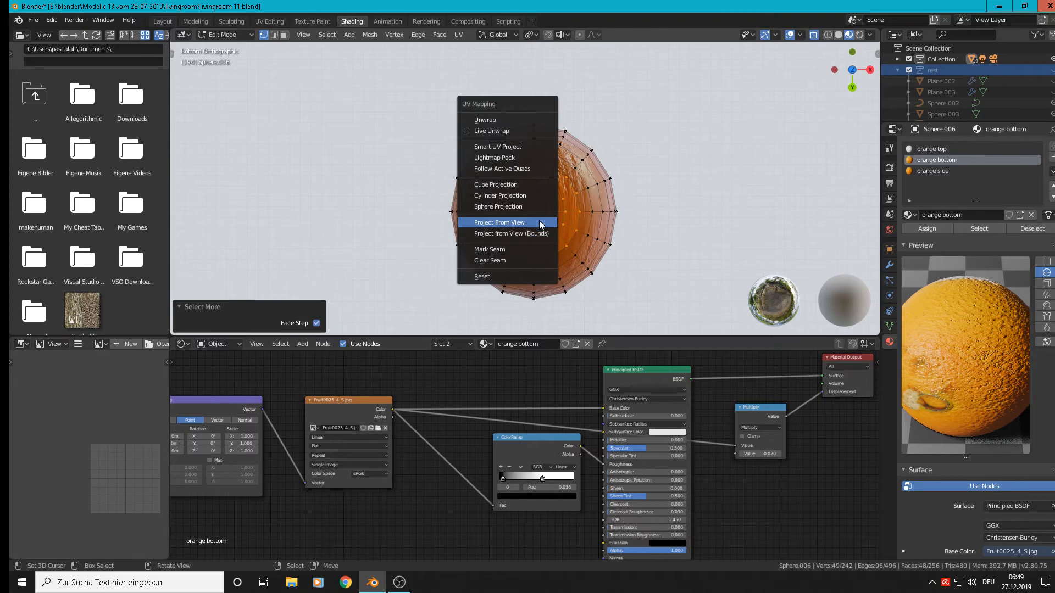
click(539, 220)
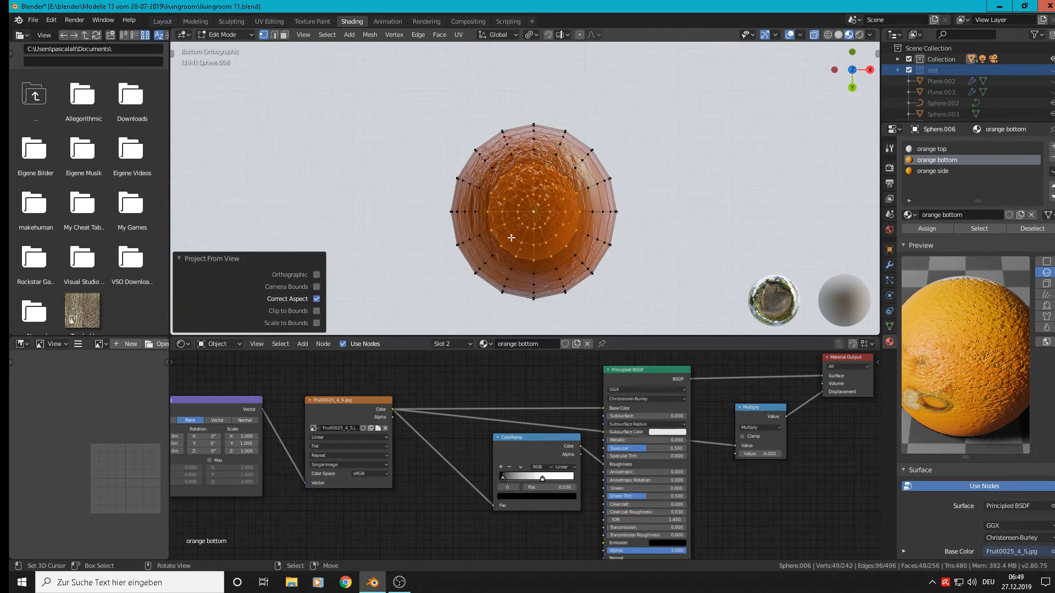
- Load Fruit0025_4_S.jpg into the image texture again and assign "orange bottom" to the selected faces
click(377, 428)
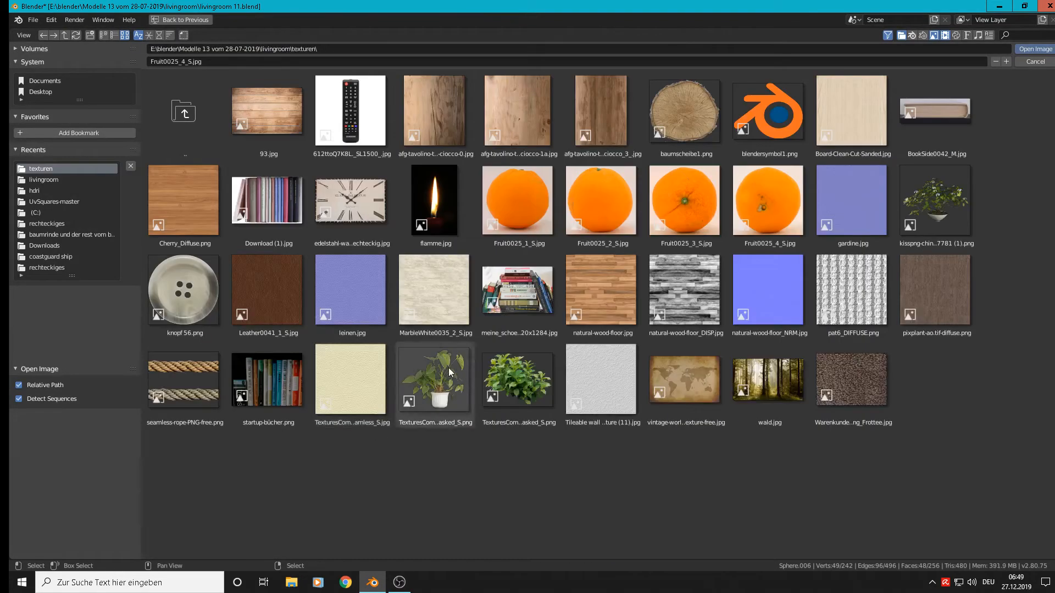
double_click(769, 199)
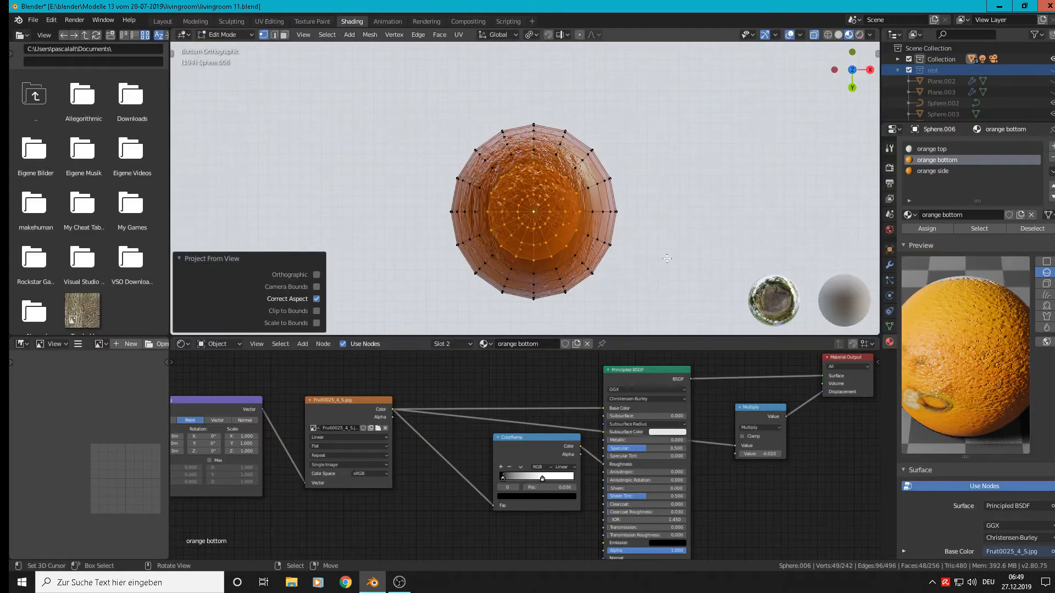
click(923, 230)
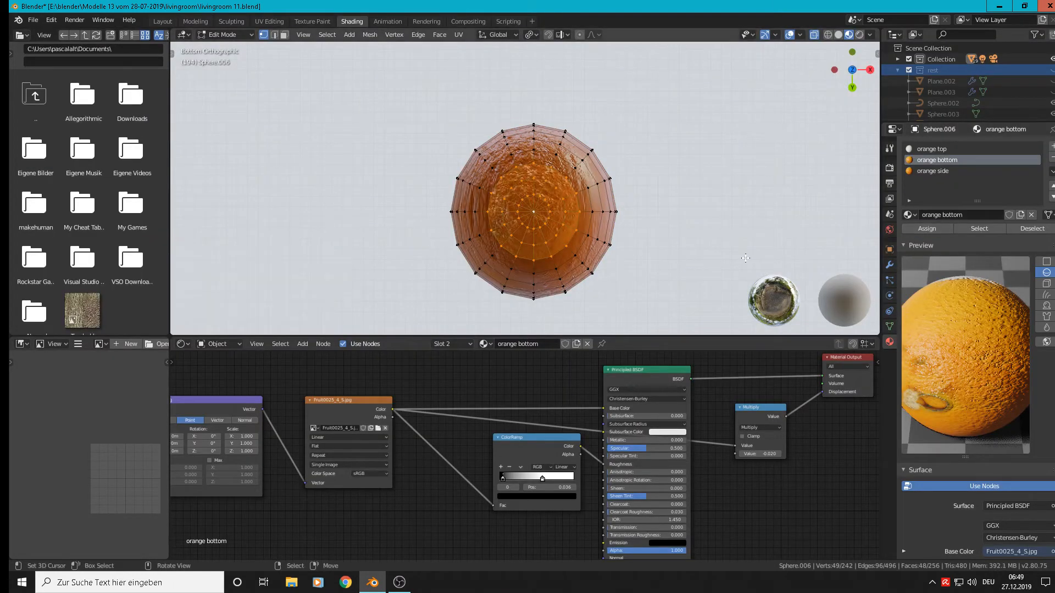
- Switch to the UV Editing workspace and display Fruit0025_4_S.jpg behind the bottom faces' UVs
click(277, 21)
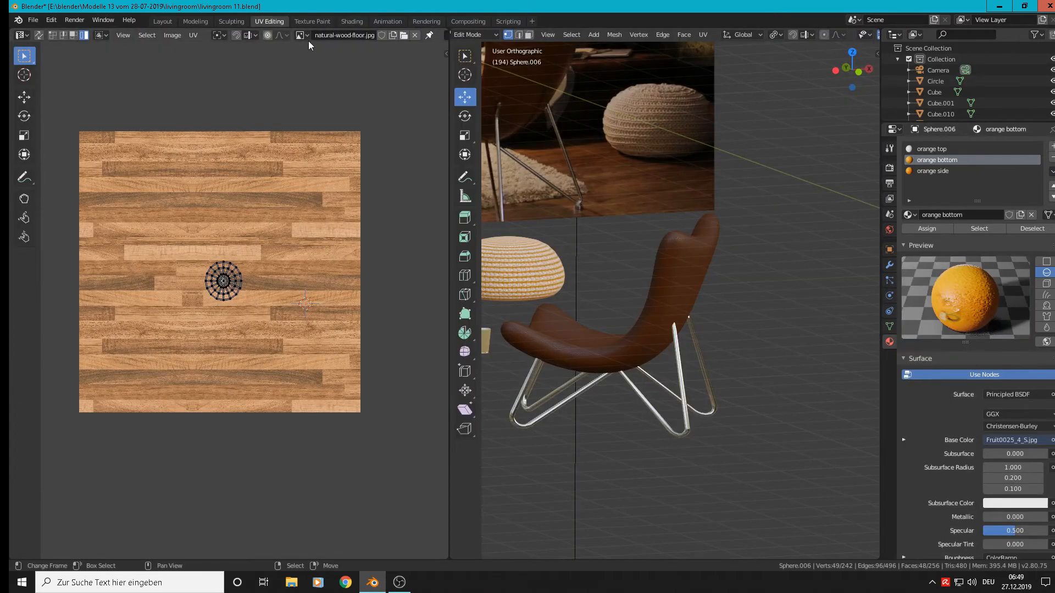
click(300, 36)
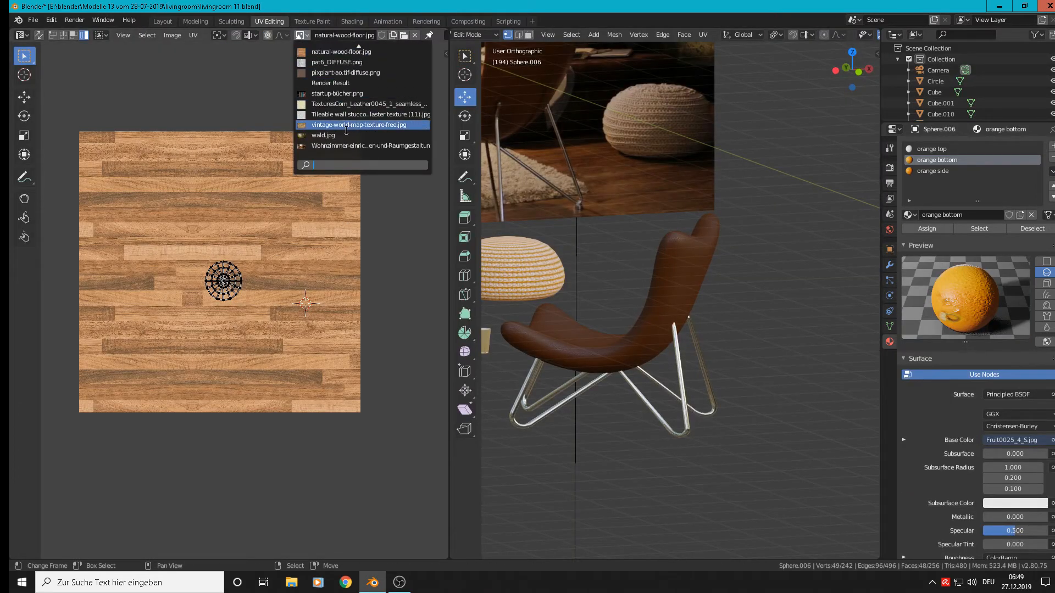
scroll(342, 104, up, 6)
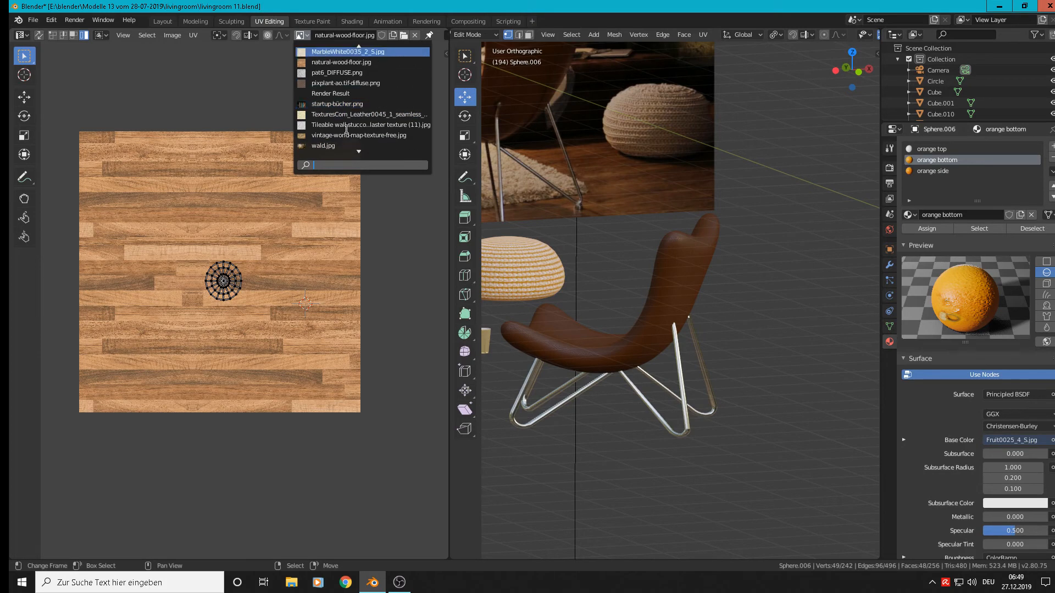
click(336, 94)
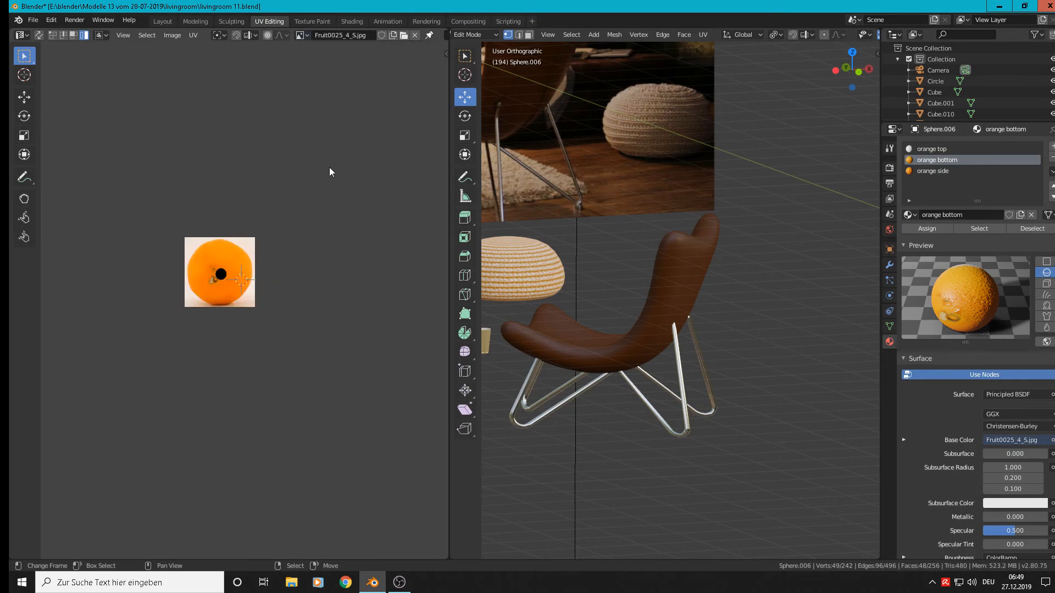
- Move the bottom faces' UVs over the blossom scar in Fruit0025_4_S.jpg and scale them up about four times
scroll(250, 249, up, 5)
middle_drag(192, 295, 340, 172)
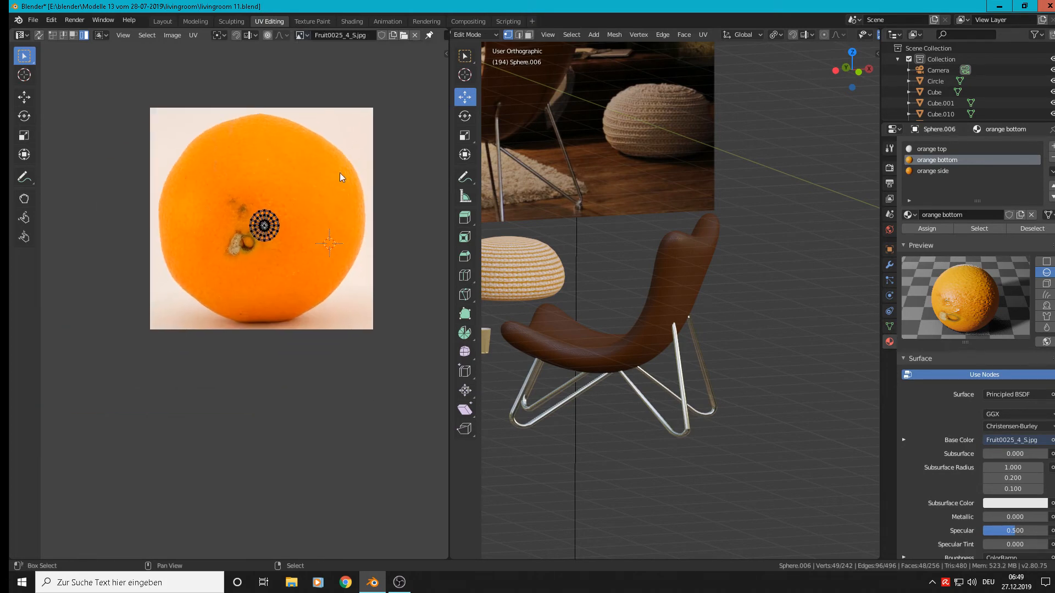
scroll(283, 241, up, 3)
scroll(283, 241, down, 3)
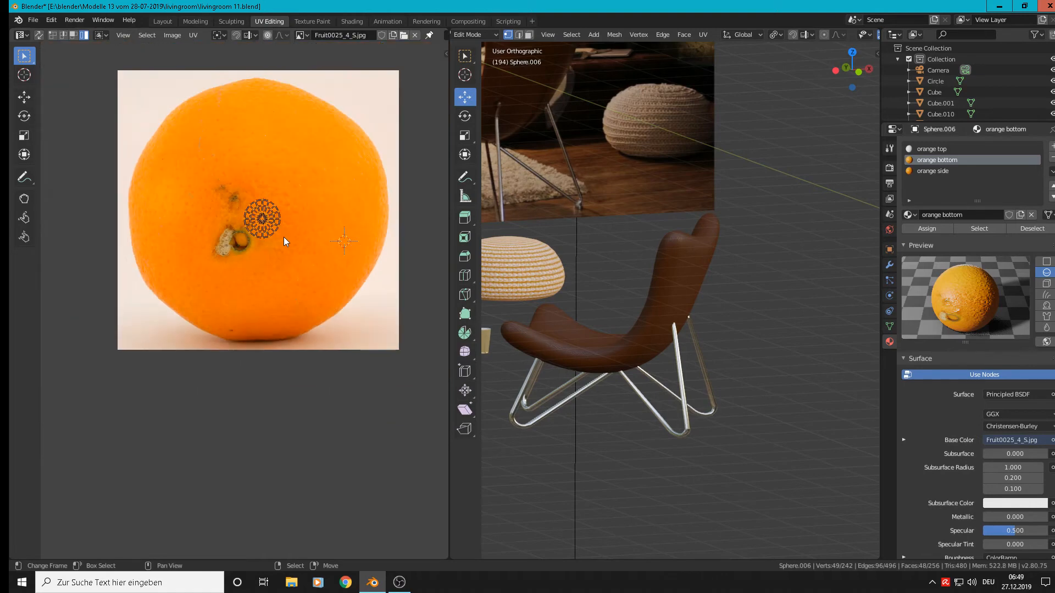
key(g)
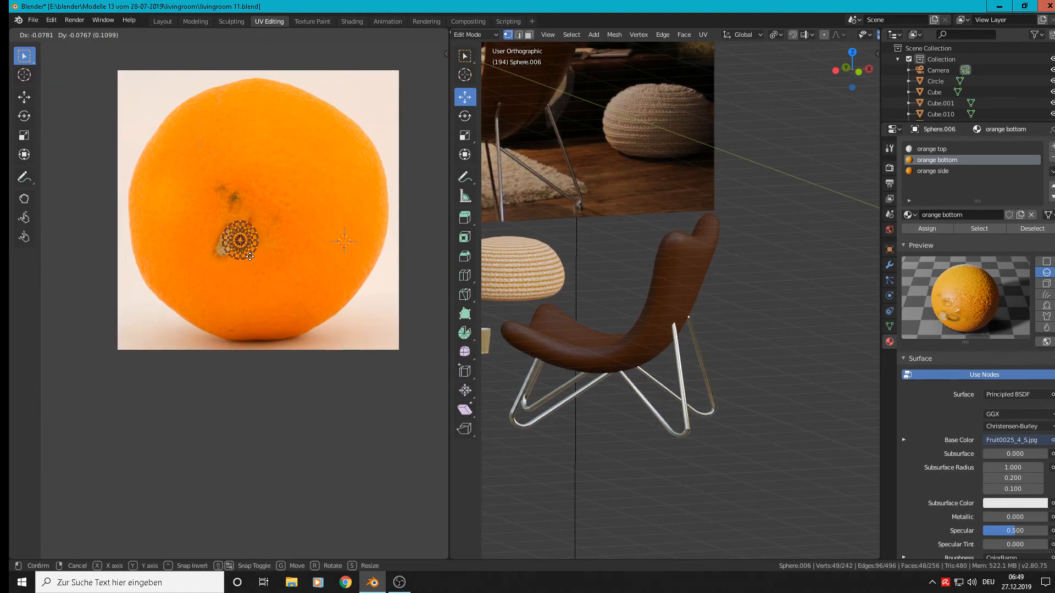
click(250, 256)
key(s)
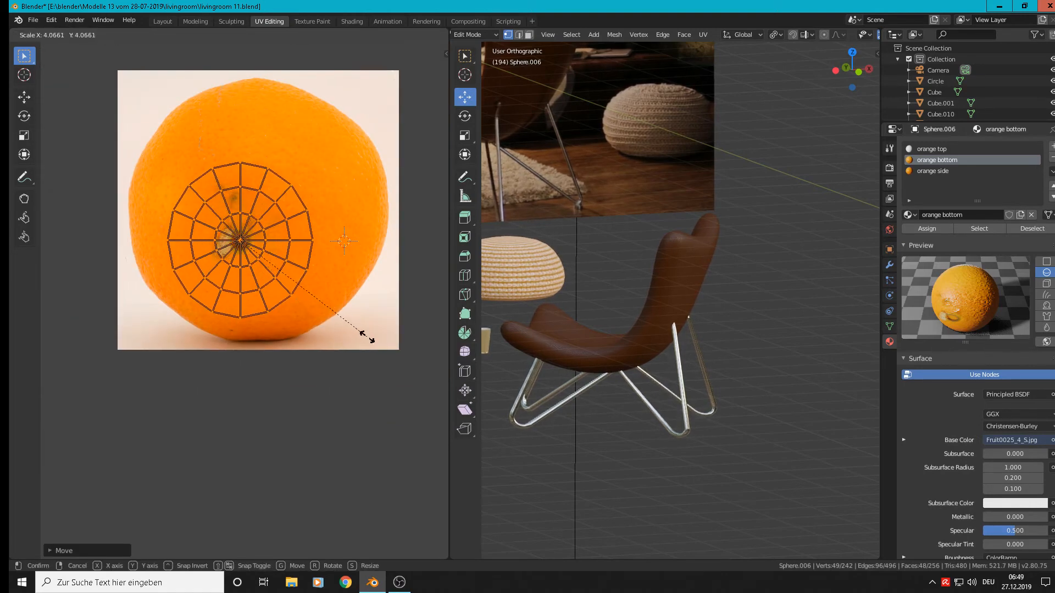
click(368, 338)
- Return to Object Mode and examine how the bottom texture sits on the orange from below and from the side
scroll(661, 176, down, 5)
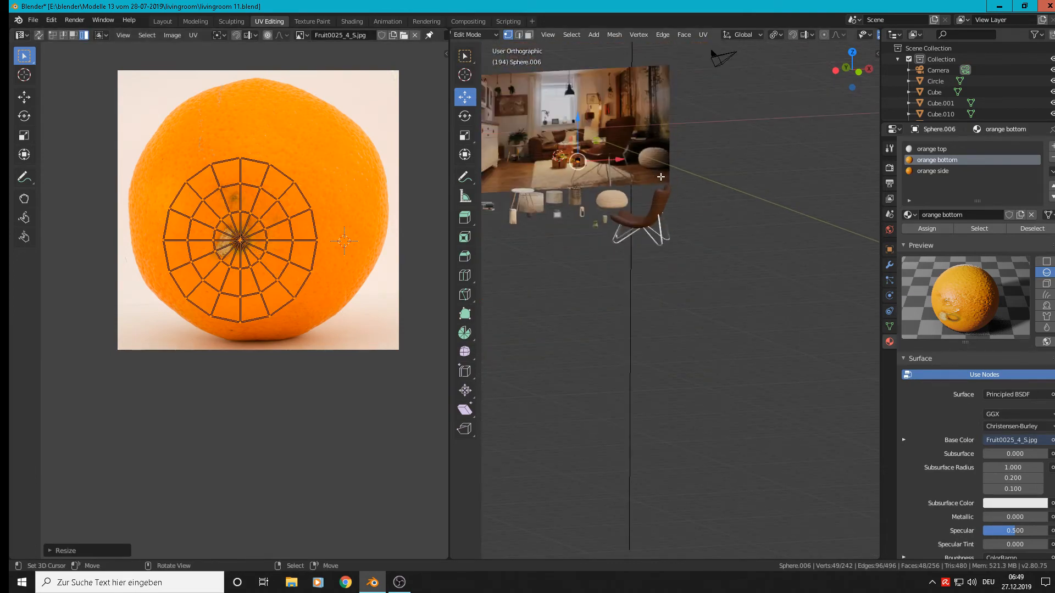
key(KP_Decimal)
middle_drag(680, 230, 681, 141)
key(Tab)
scroll(741, 263, down, 2)
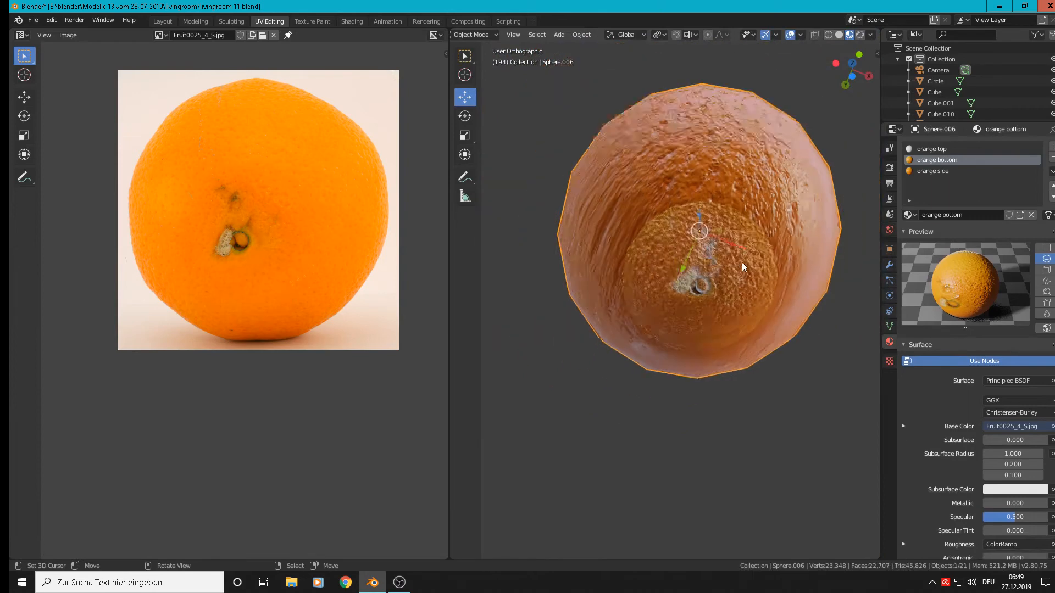
scroll(742, 264, down, 1)
scroll(741, 271, up, 2)
middle_drag(740, 289, 605, 370)
scroll(684, 302, down, 4)
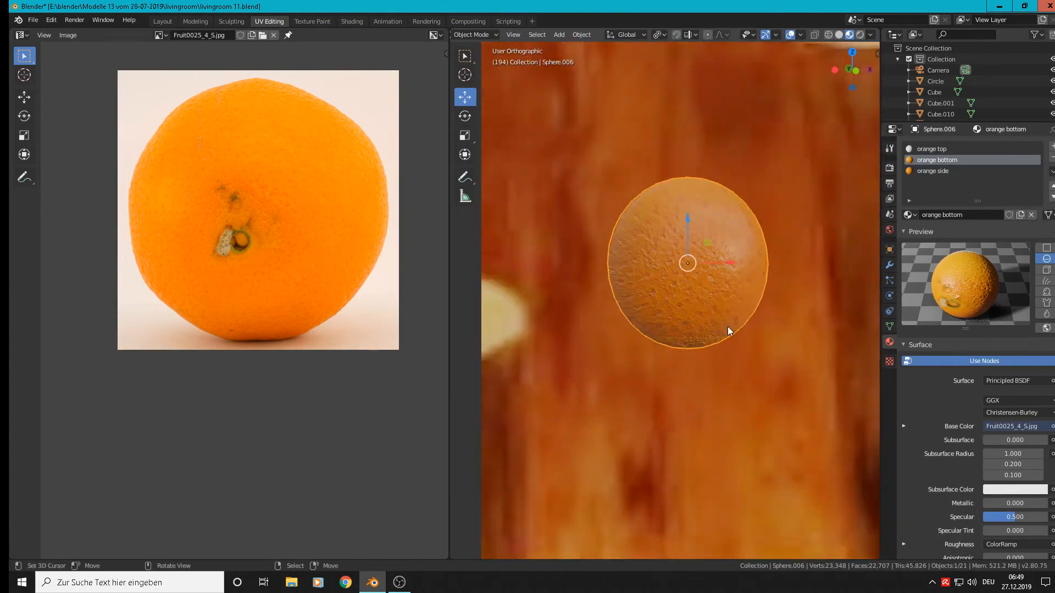
middle_drag(724, 324, 703, 271)
scroll(716, 307, up, 2)
- In the Shading workspace, insert an RGB Curves node between the image texture's Color and Base Color in "orange bottom"
click(351, 21)
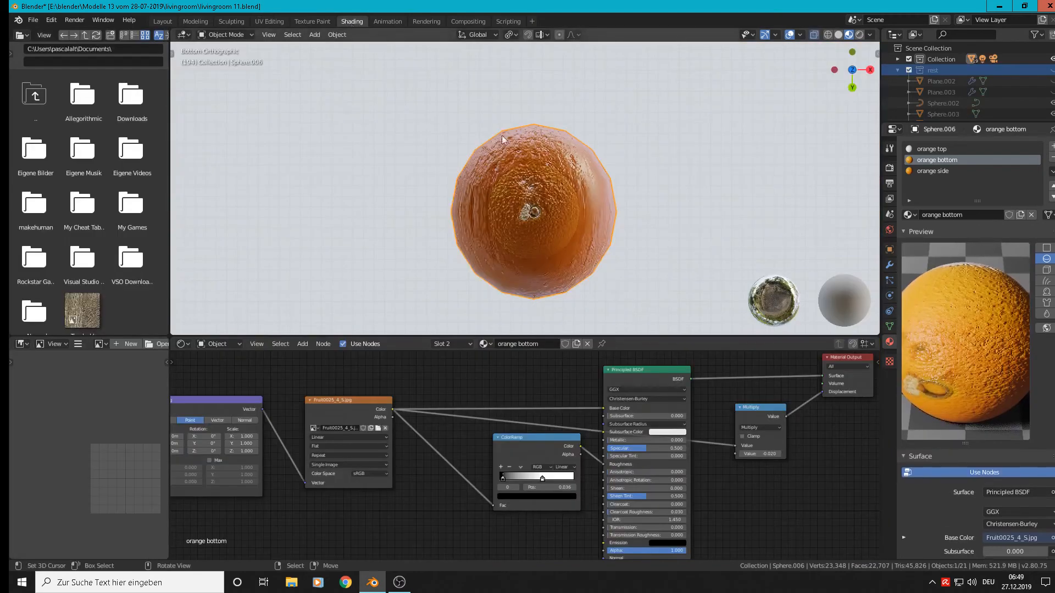
middle_drag(624, 259, 569, 45)
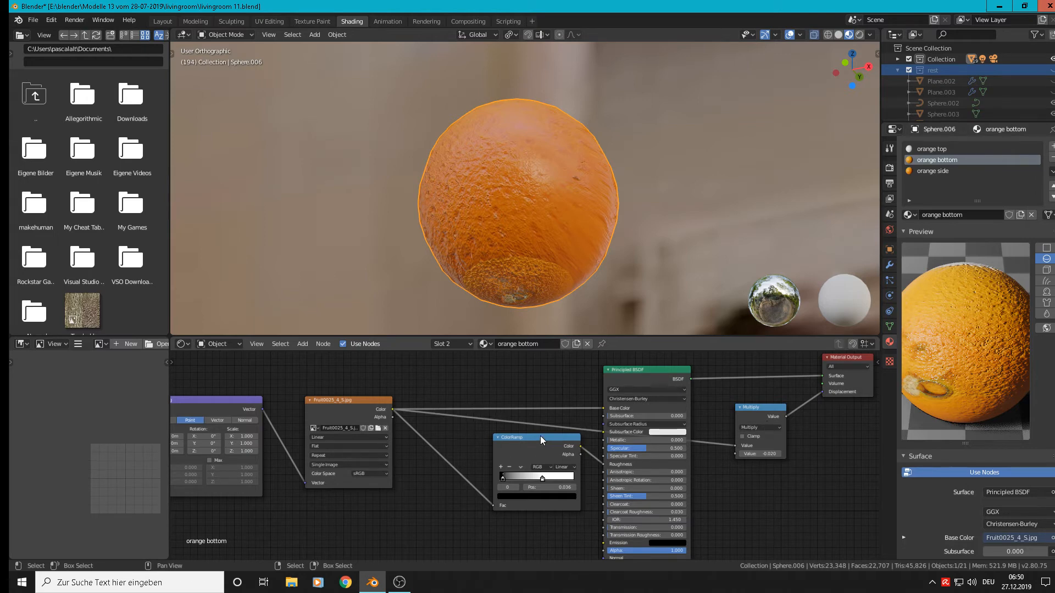
drag(539, 436, 503, 472)
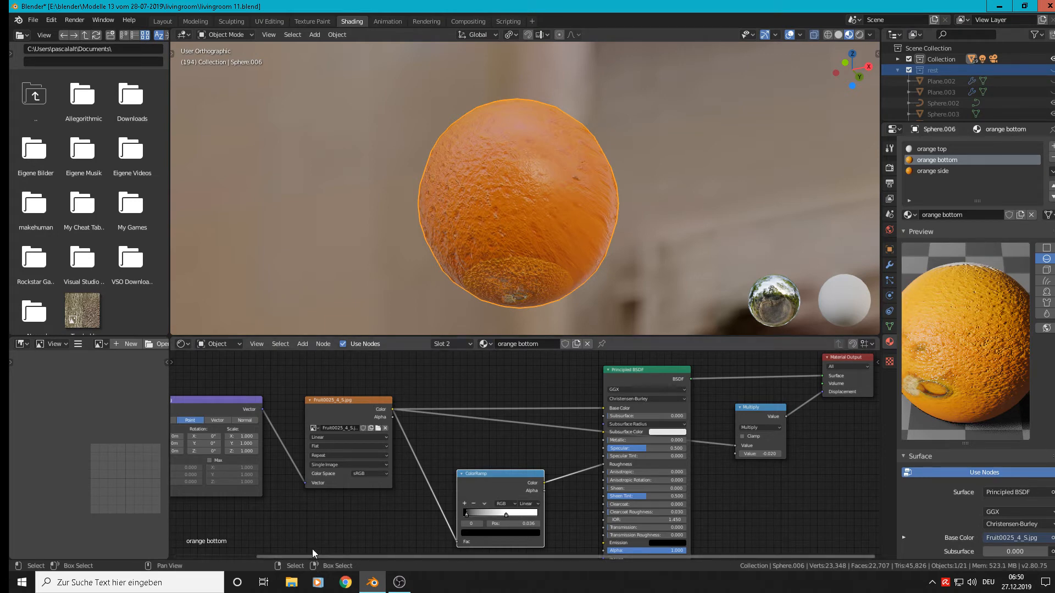
click(304, 345)
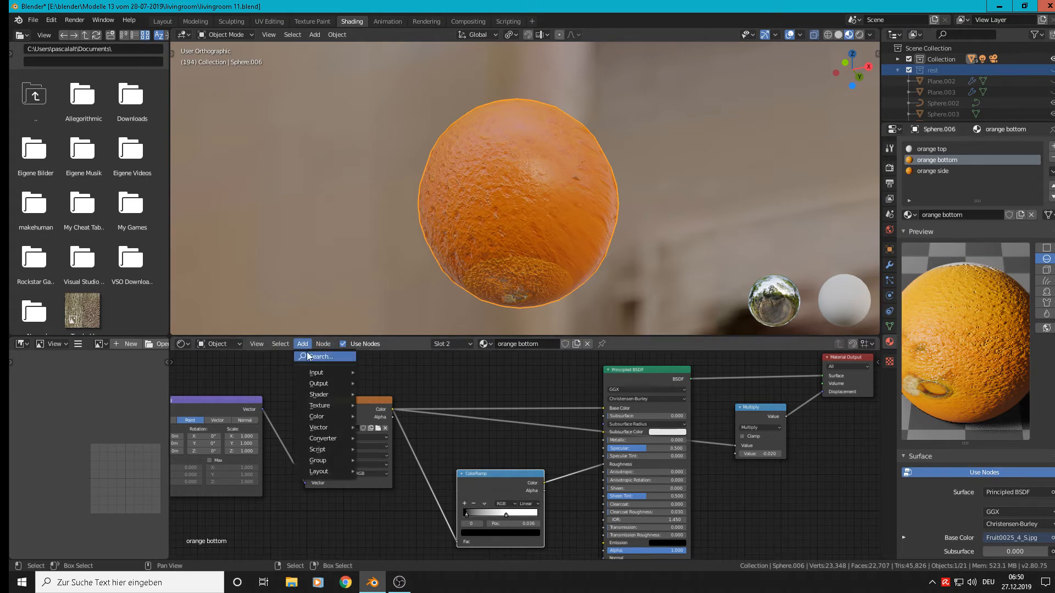
mouse_move(332, 416)
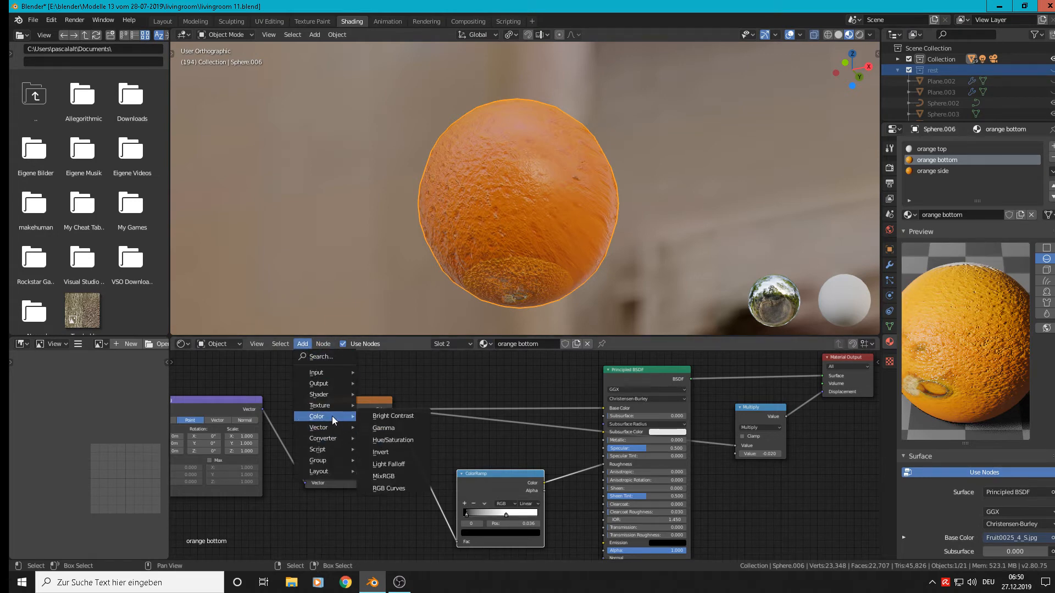
click(400, 489)
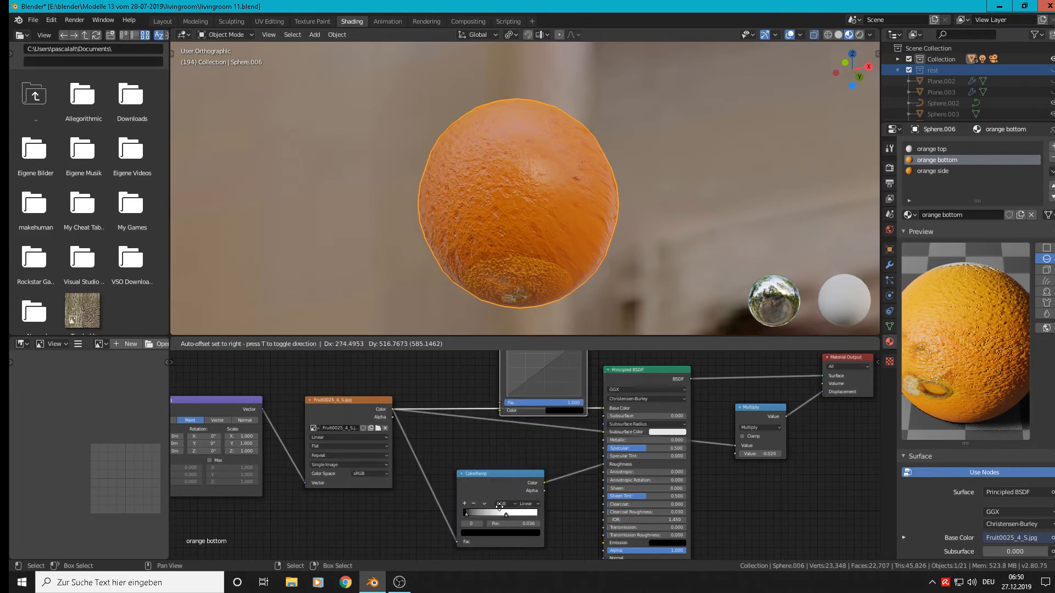
click(542, 457)
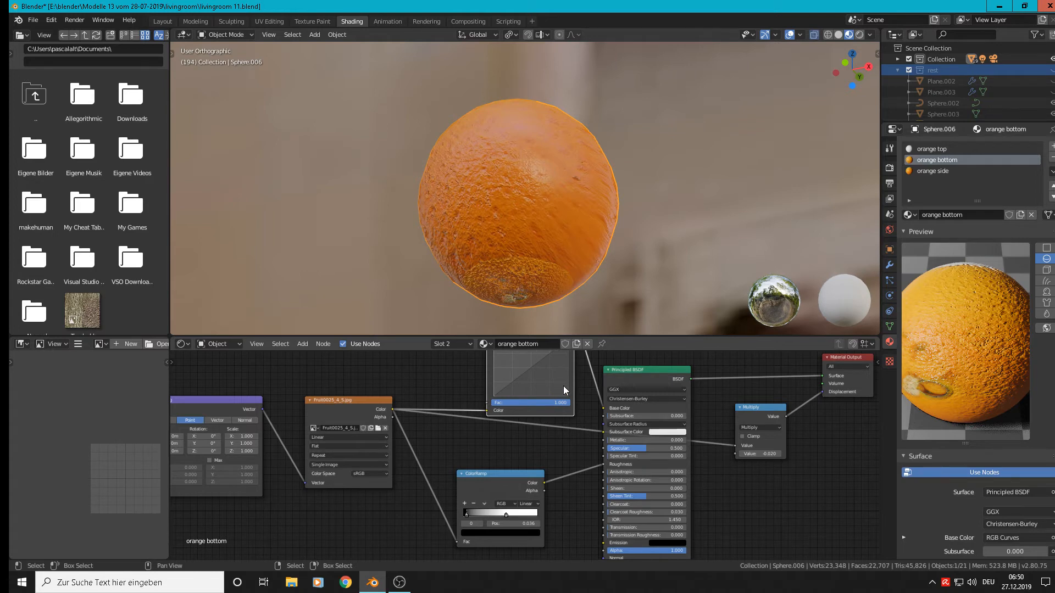
- Add a point to the red channel of the RGB Curves node and pull the curve down below the diagonal
scroll(570, 409, up, 3)
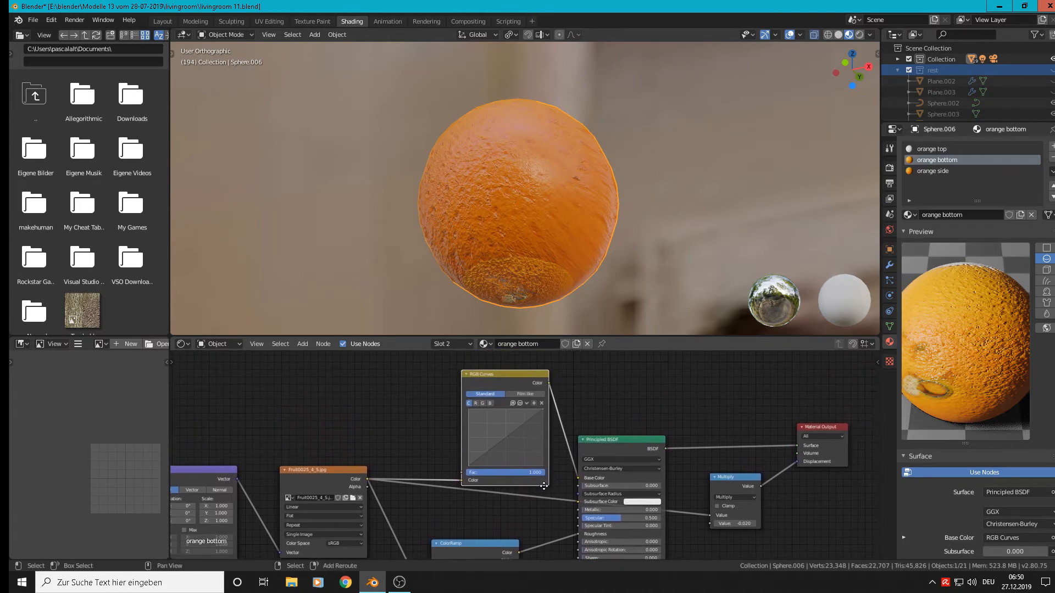
scroll(520, 476, up, 1)
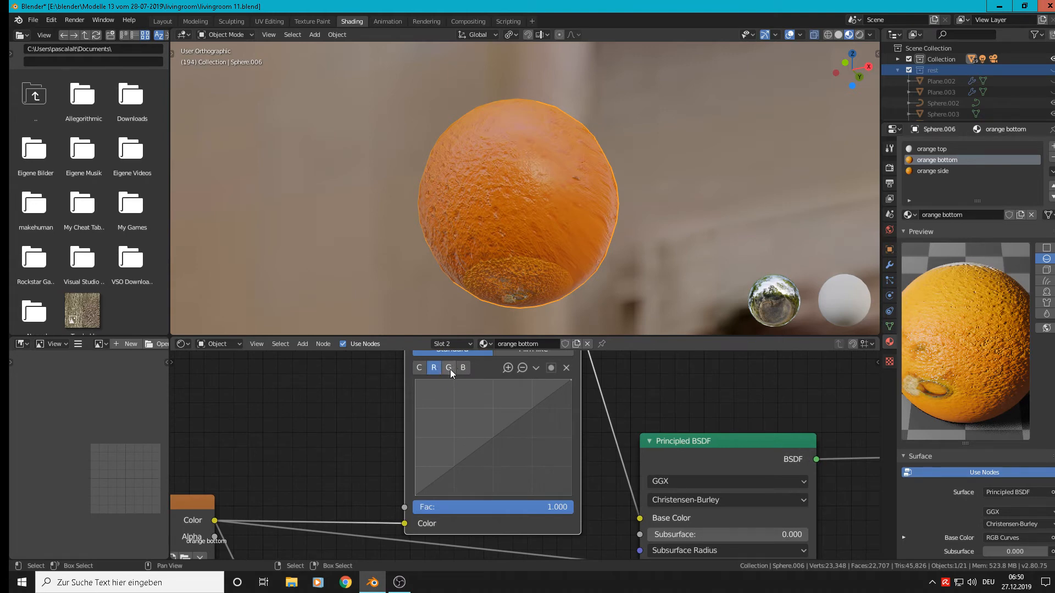
drag(478, 447, 484, 465)
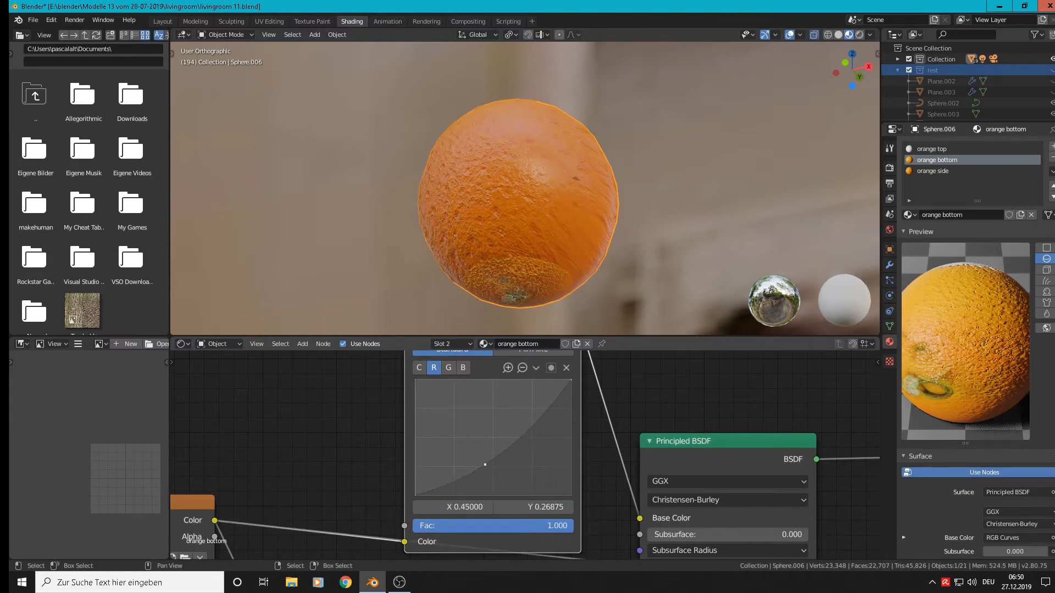
mouse_move(485, 465)
mouse_down()
mouse_move(506, 489)
mouse_move(471, 467)
mouse_move(427, 409)
mouse_move(447, 409)
mouse_move(440, 431)
mouse_move(479, 469)
mouse_up()
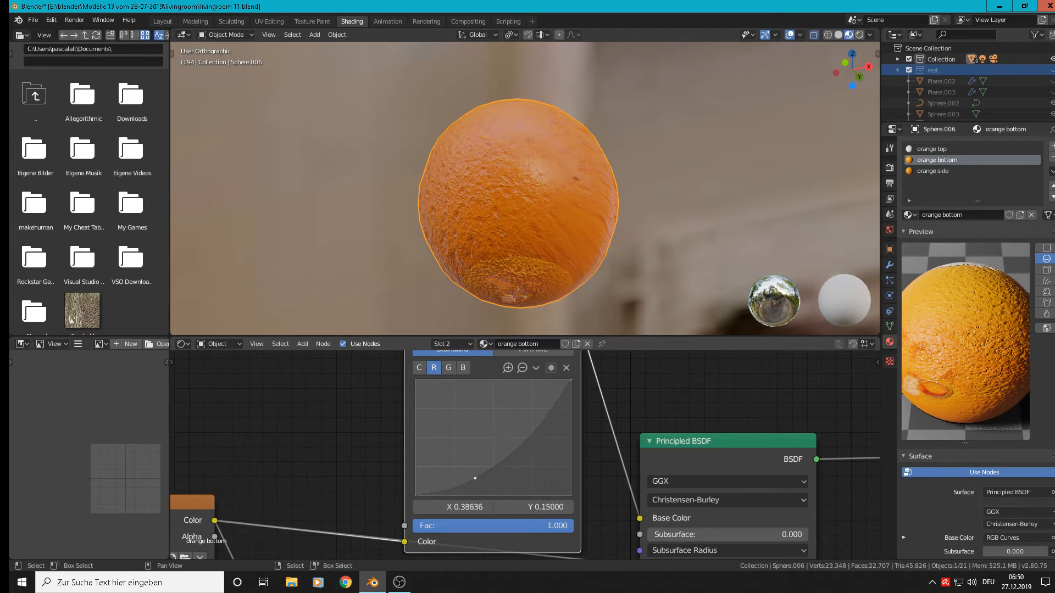
- Lower the green channel of the RGB Curves node with a point at X 0.32727, Y 0.26875, and check the orange
click(449, 368)
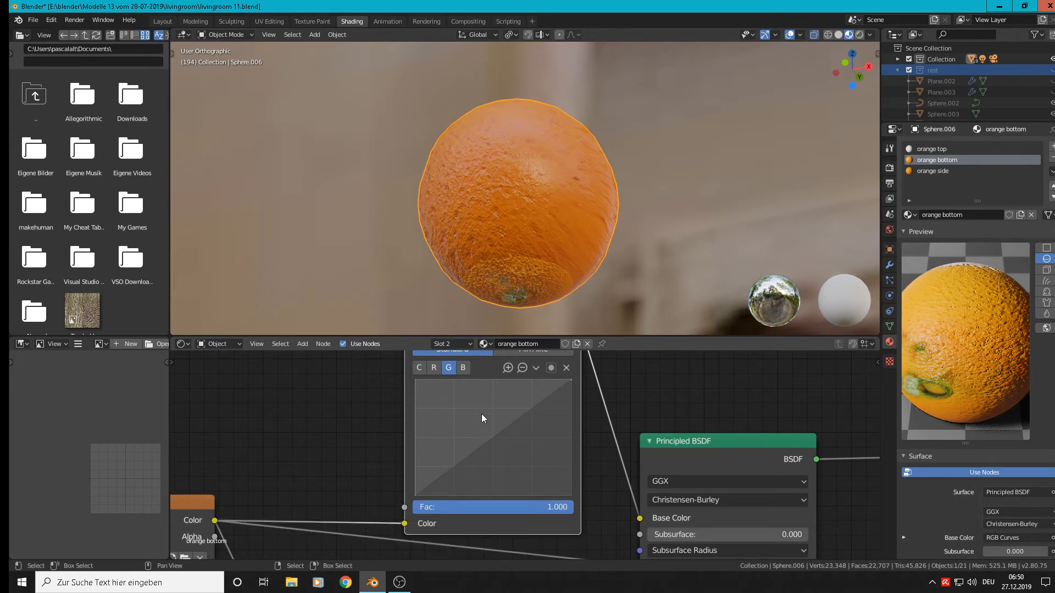
mouse_move(478, 453)
mouse_down()
mouse_move(513, 472)
mouse_move(499, 489)
mouse_move(441, 430)
mouse_move(434, 401)
mouse_move(468, 459)
mouse_up()
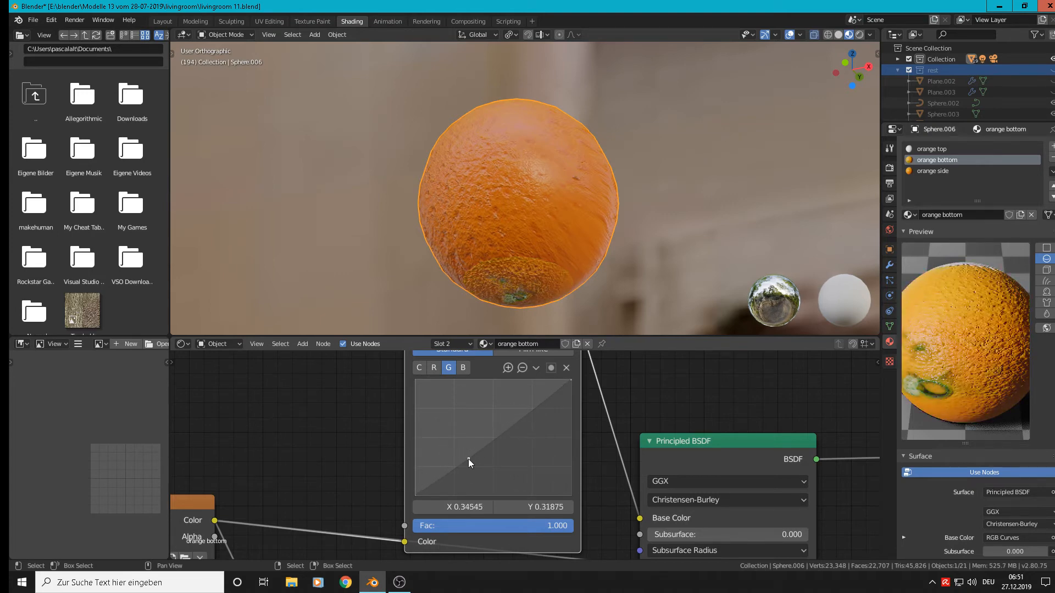
drag(468, 458, 466, 464)
mouse_move(561, 235)
middle_down()
mouse_move(519, 247)
mouse_move(513, 270)
mouse_move(571, 273)
mouse_move(604, 255)
mouse_move(595, 271)
mouse_move(571, 262)
mouse_move(556, 228)
middle_up()
scroll(599, 264, down, 5)
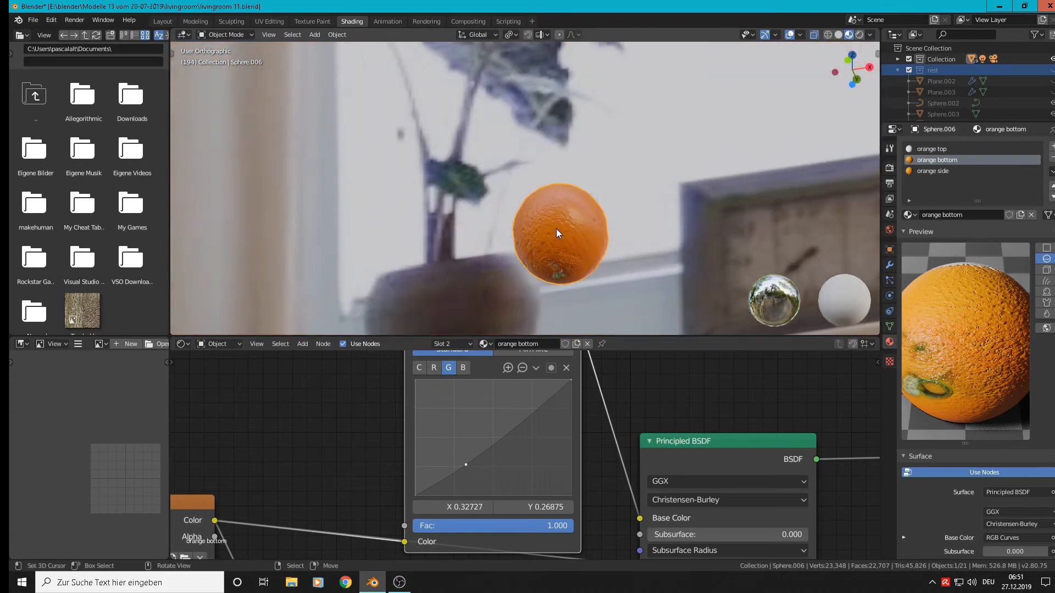
scroll(560, 231, down, 3)
middle_drag(628, 242, 635, 313)
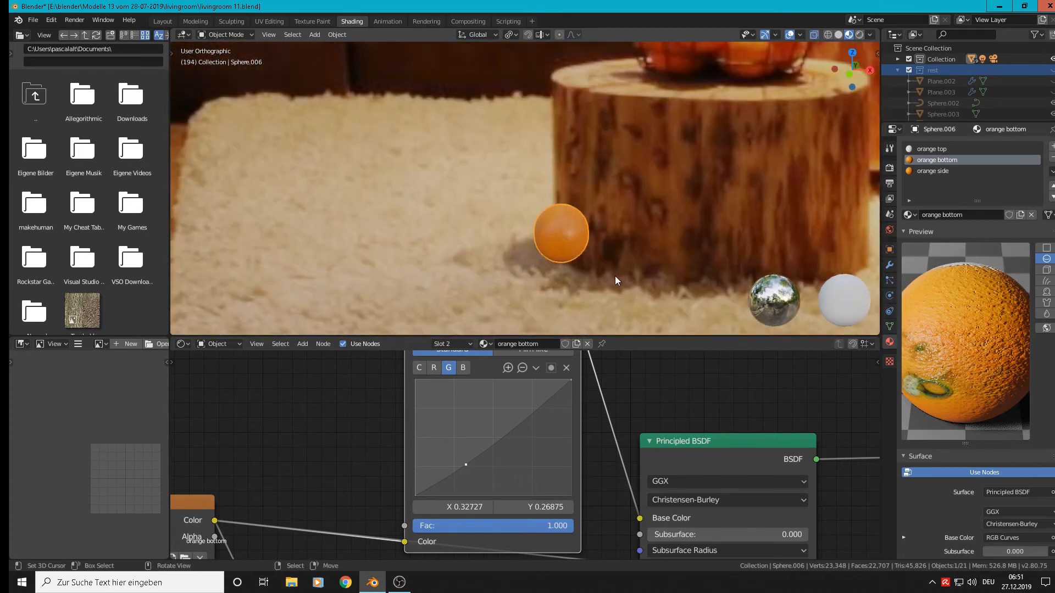
- Open the "orange top" material and paste the copied texture, ColorRamp and Multiply nodes into its node tree
click(924, 150)
scroll(714, 440, down, 3)
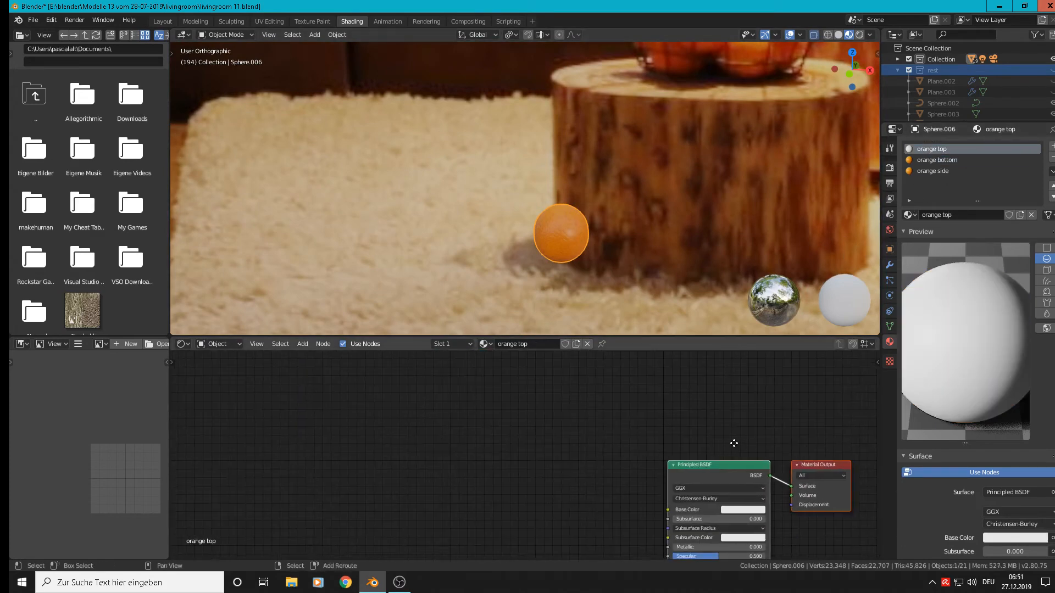
middle_drag(733, 443, 558, 388)
scroll(559, 392, down, 1)
scroll(517, 417, down, 3)
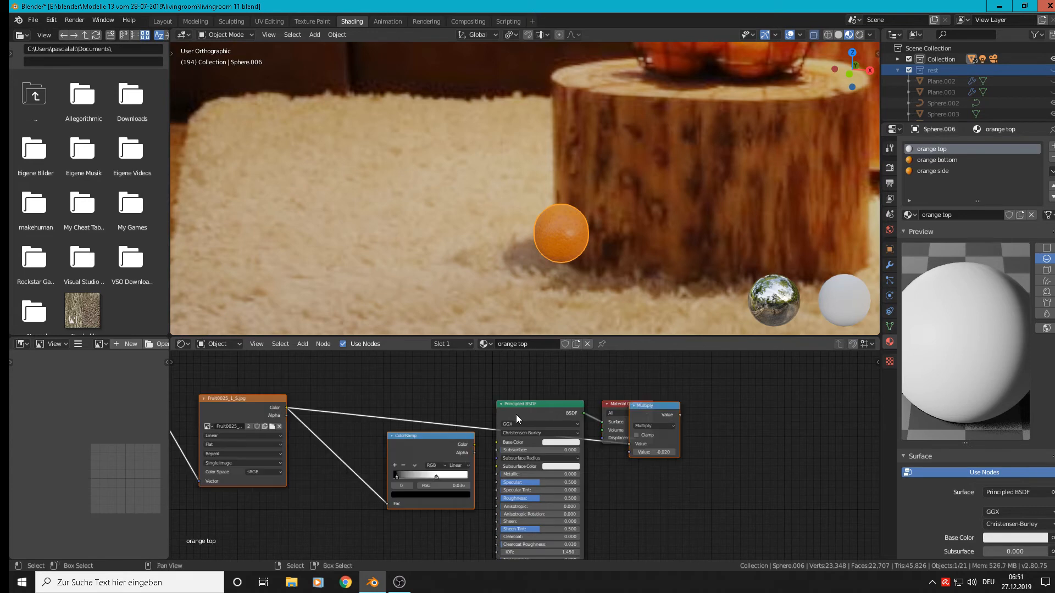
- Space out the "orange top" nodes and link Multiply to Displacement, ColorRamp to Roughness and the image's Color to Base Color
drag(595, 409, 688, 383)
drag(646, 418, 686, 410)
drag(569, 412, 581, 383)
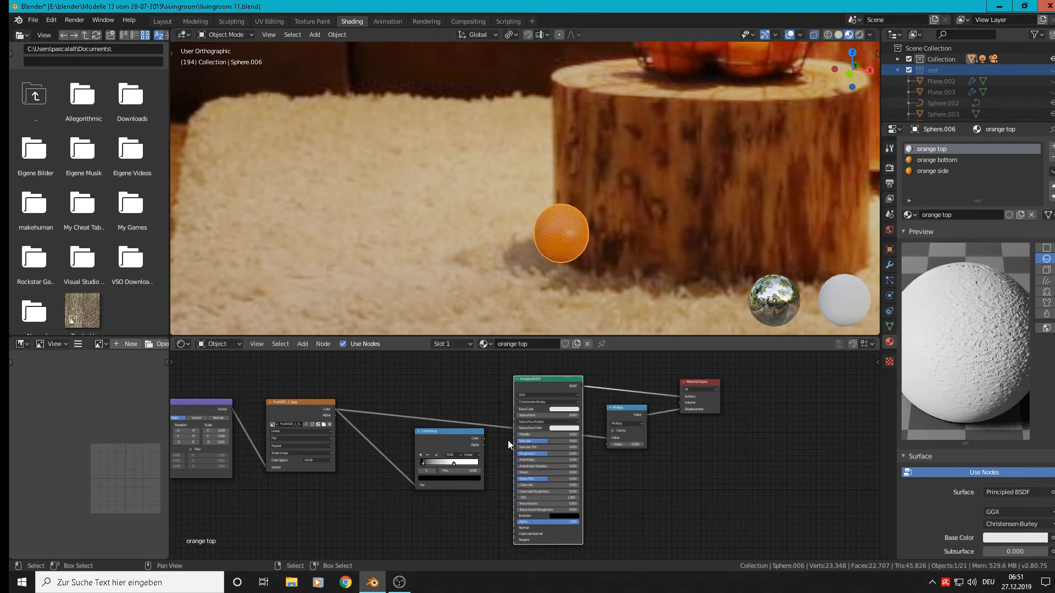
scroll(505, 457, up, 2)
drag(473, 429, 512, 451)
scroll(349, 418, down, 2)
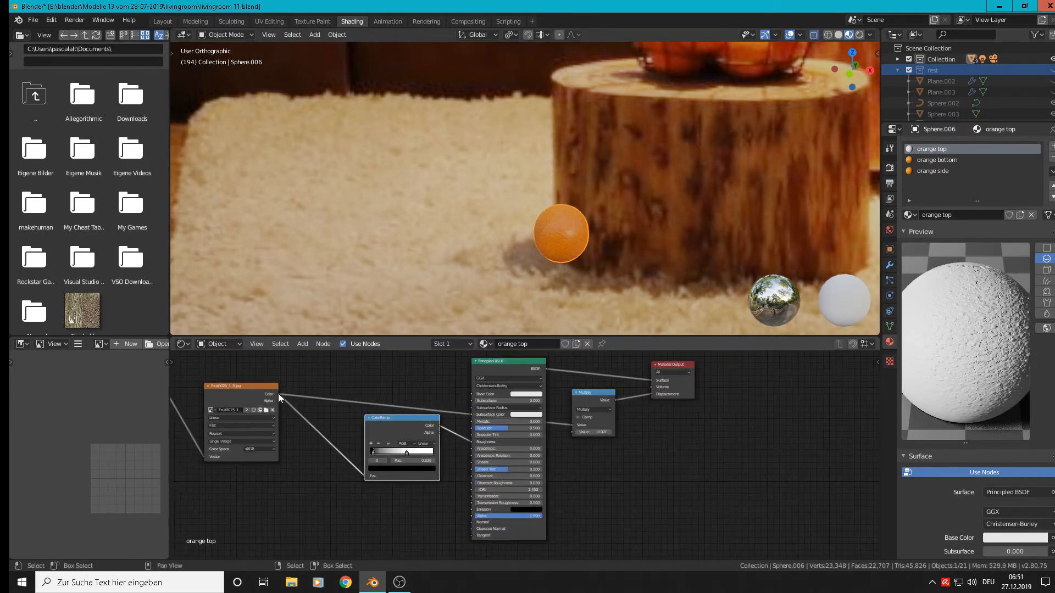
drag(278, 393, 472, 395)
- Load Fruit0025_3_S.jpg into the image texture of "orange top"
middle_drag(432, 407, 671, 402)
scroll(526, 426, up, 9)
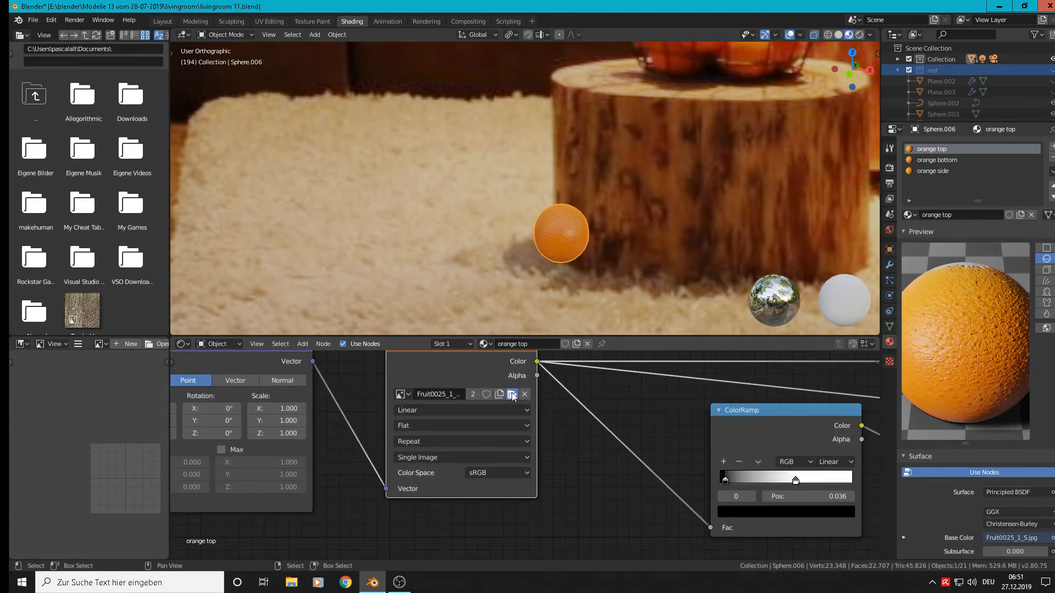
click(512, 394)
drag(512, 392, 728, 463)
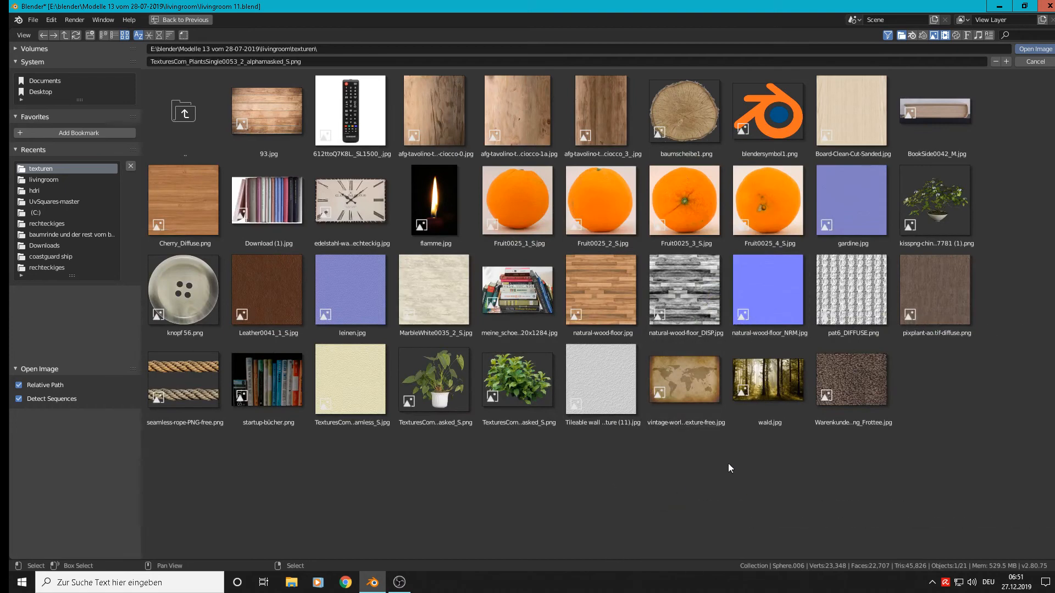
double_click(691, 193)
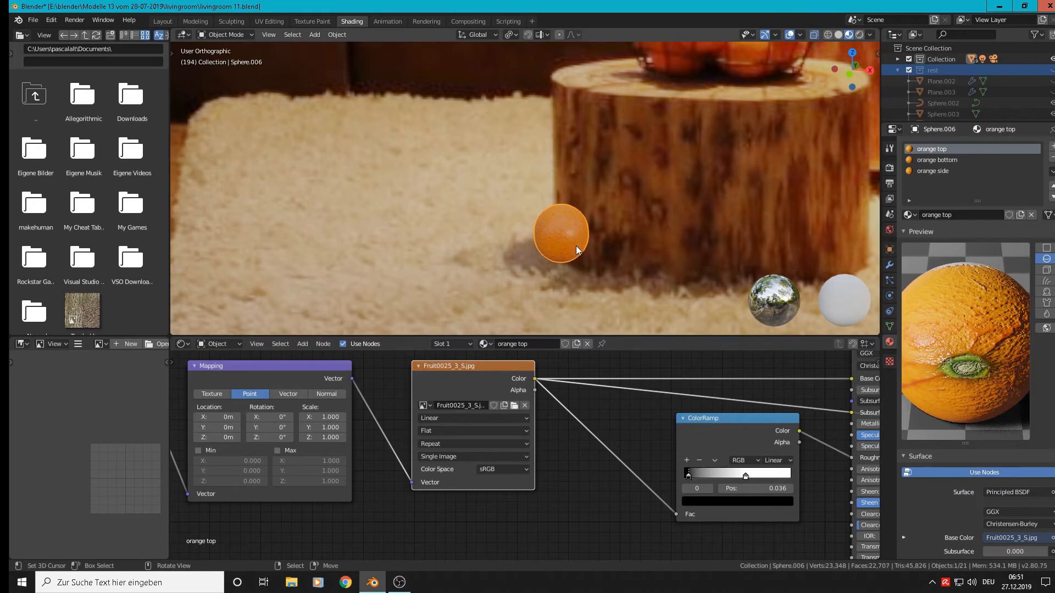
- In top view, grow the mesh selection two rings out from the top pole vertex and assign "orange top" to those faces
key(KP_7)
key(KP_Decimal)
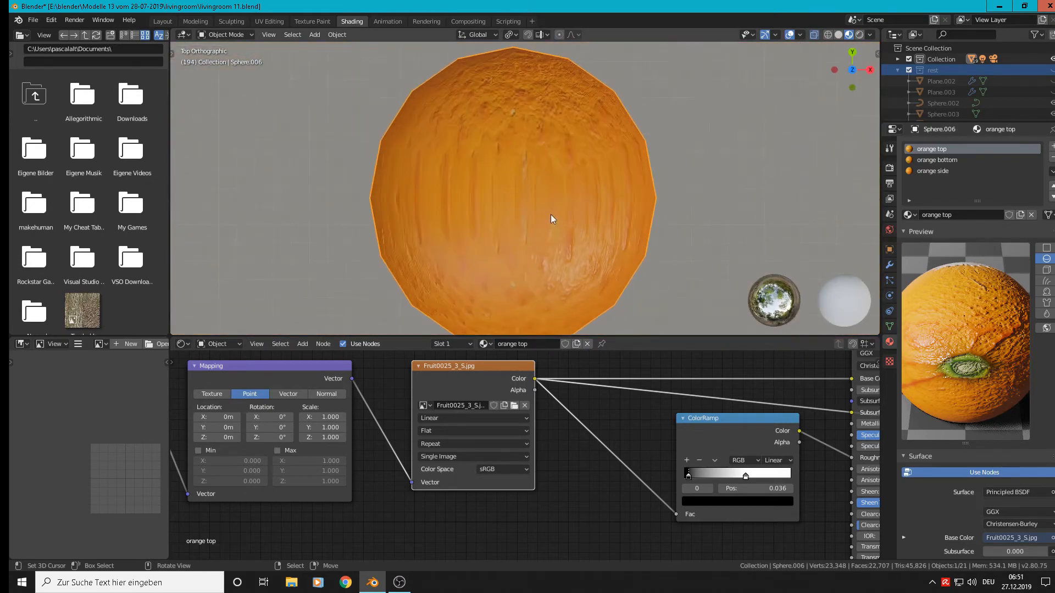
key(Tab)
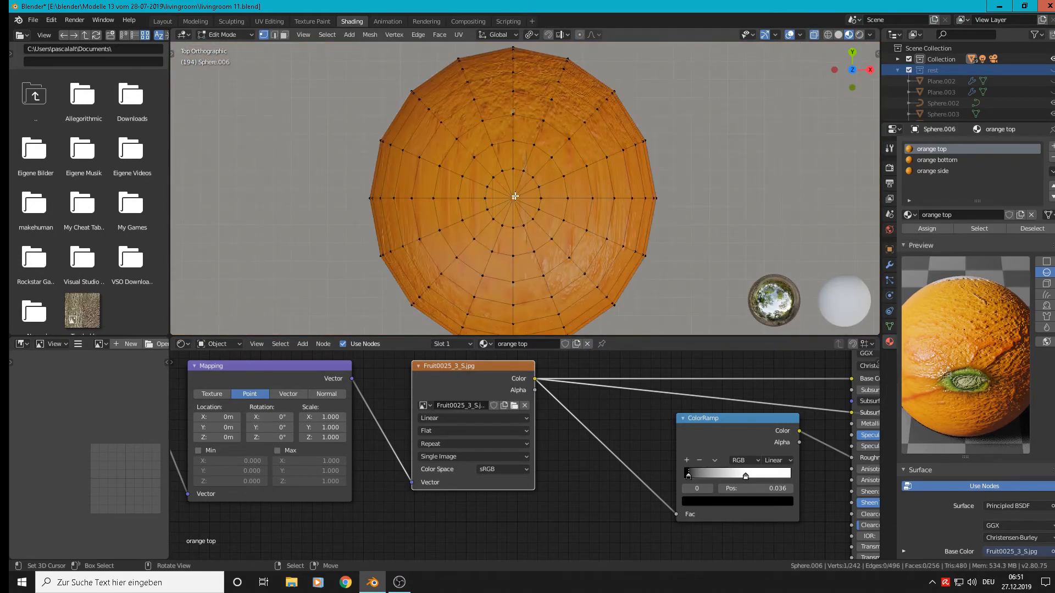
key(ctrl+KP_Add)
key(ctrl+KP_Add)
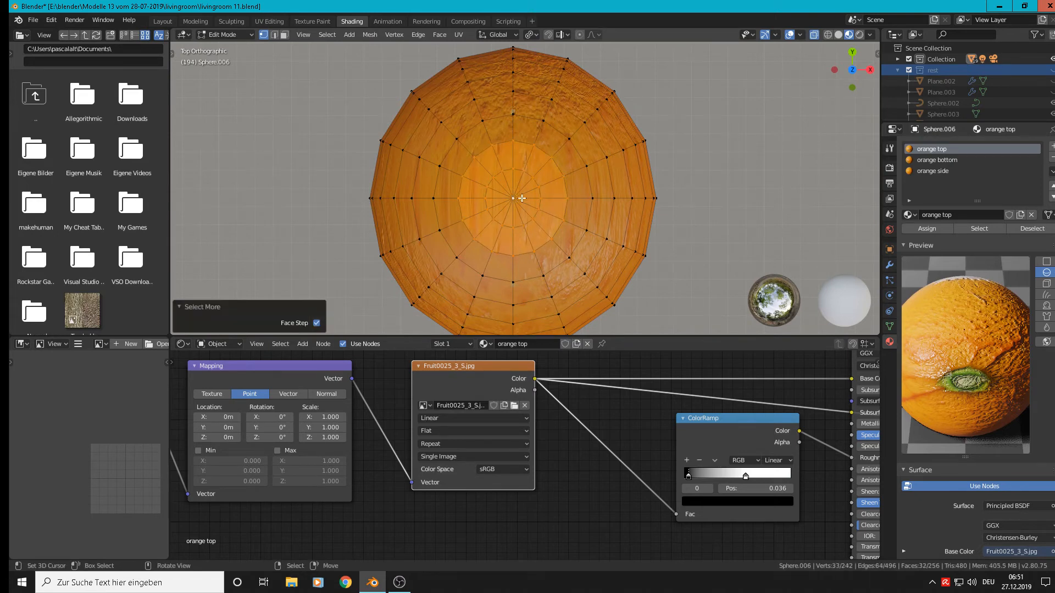
click(921, 225)
- Switch to the UV Editing workspace with the orange's top faces selected
scroll(687, 497, down, 2)
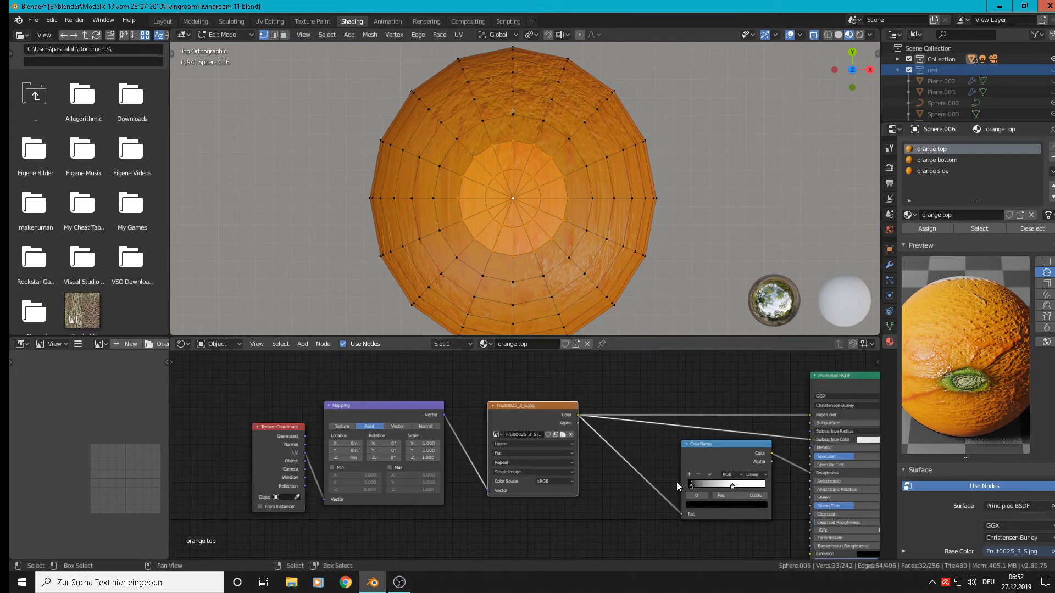
middle_drag(677, 483, 388, 477)
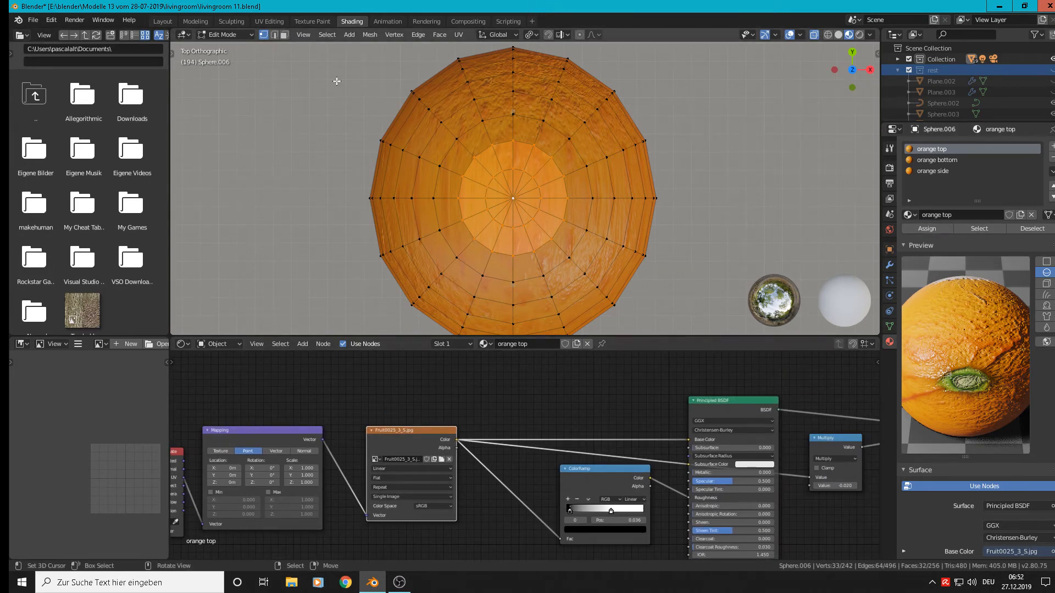
click(271, 22)
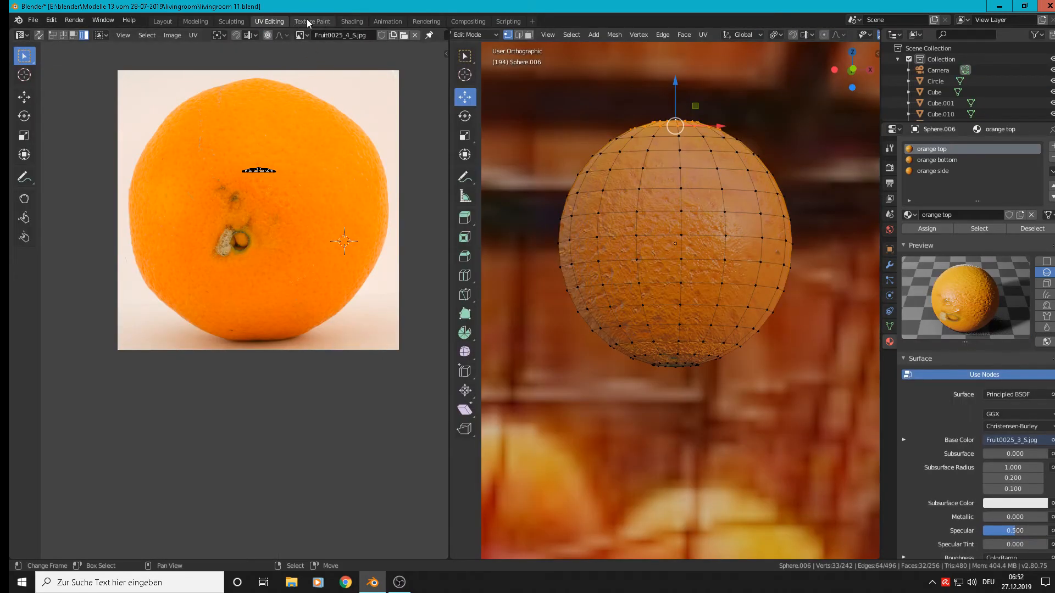
- In the Modeling workspace, unwrap the selected top faces of the orange with Project From View in top orthographic view
click(343, 21)
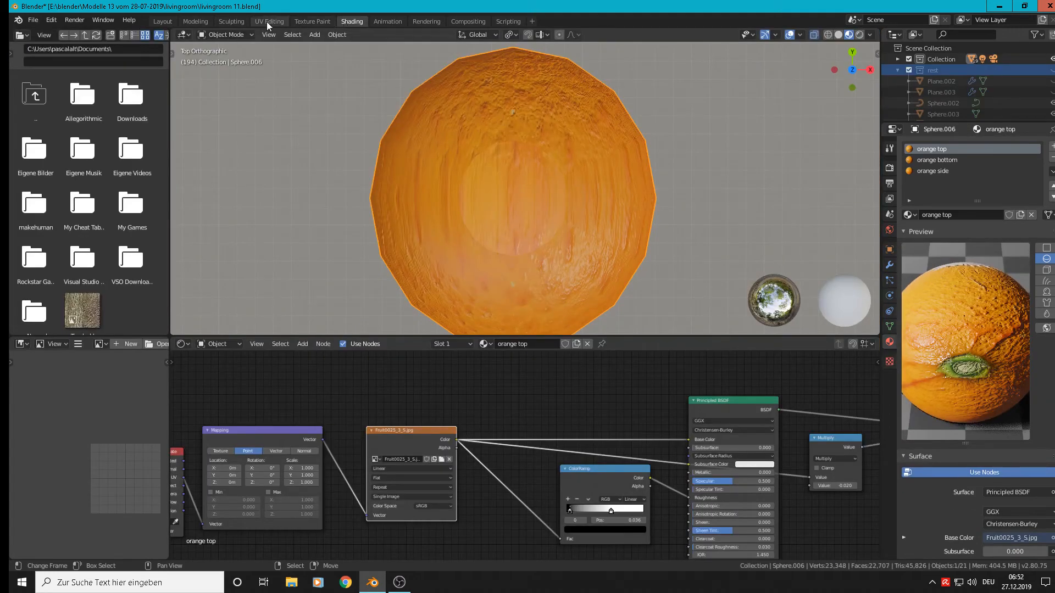
click(203, 21)
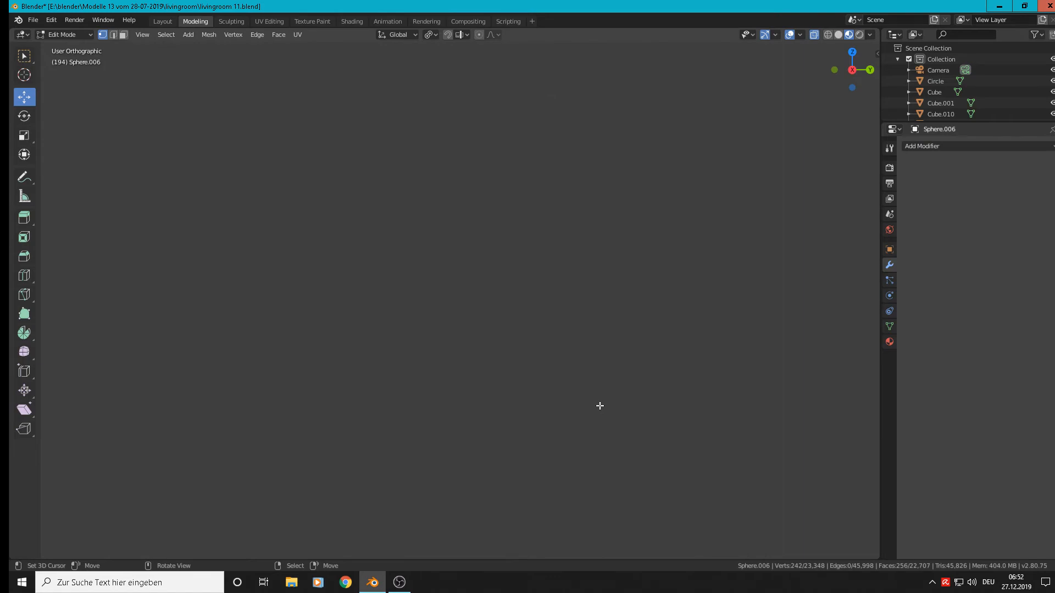
key(KP_Decimal)
scroll(599, 405, down, 3)
middle_drag(581, 401, 588, 461)
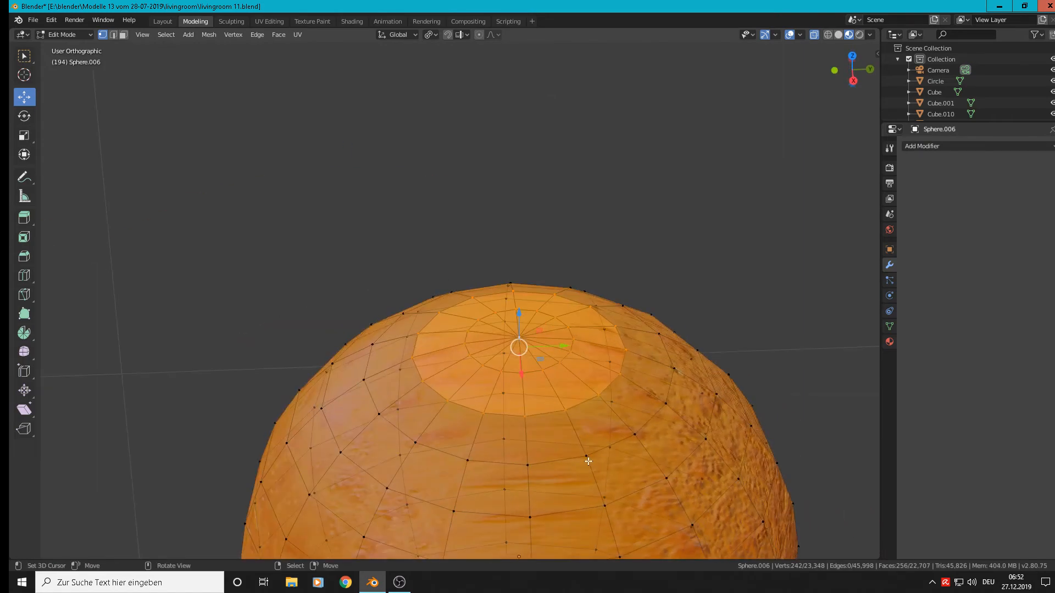
key(KP_7)
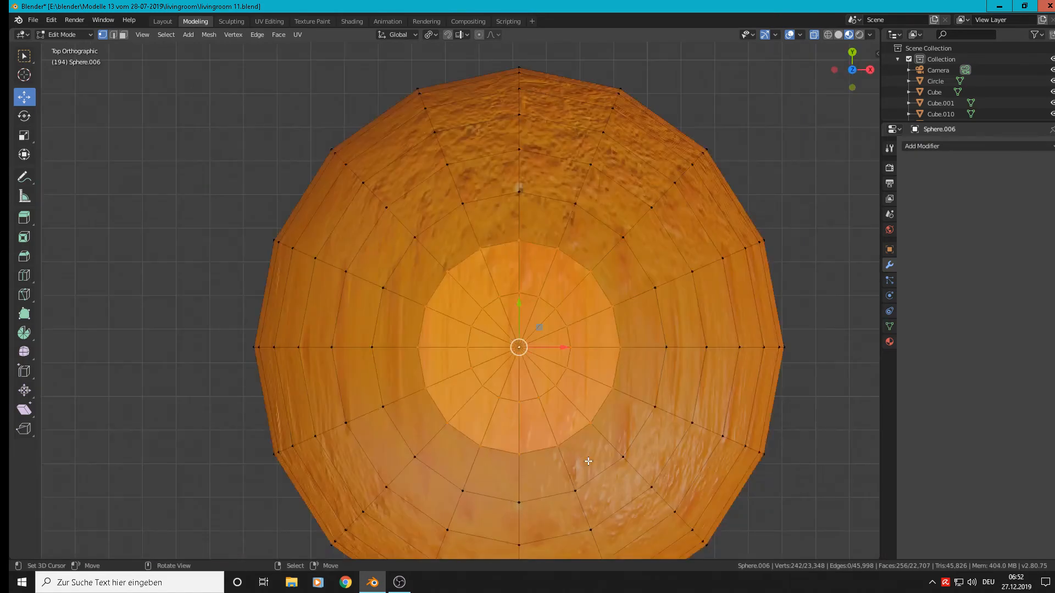
key(u)
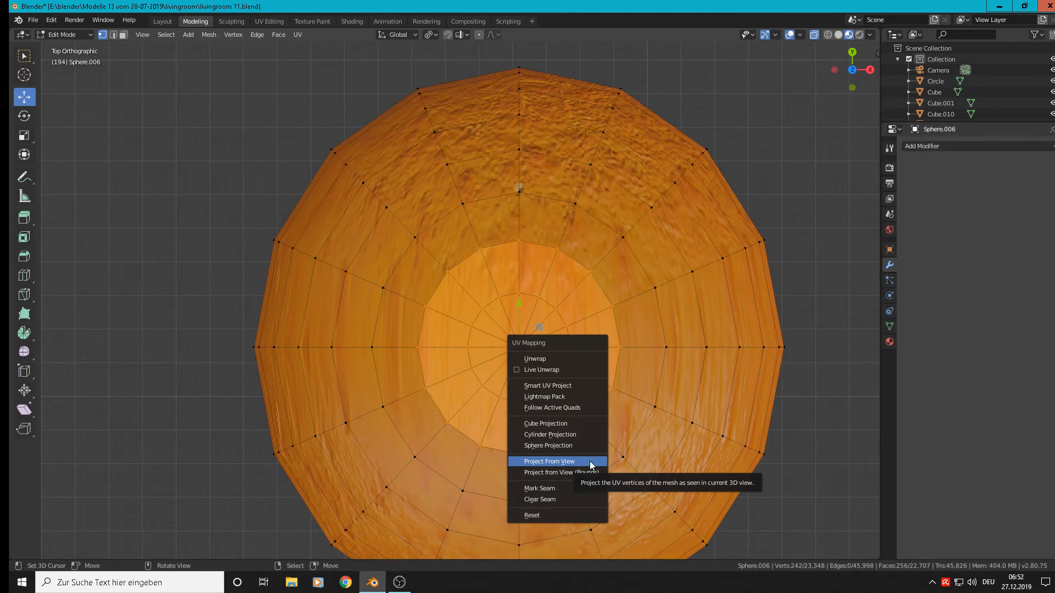
click(549, 461)
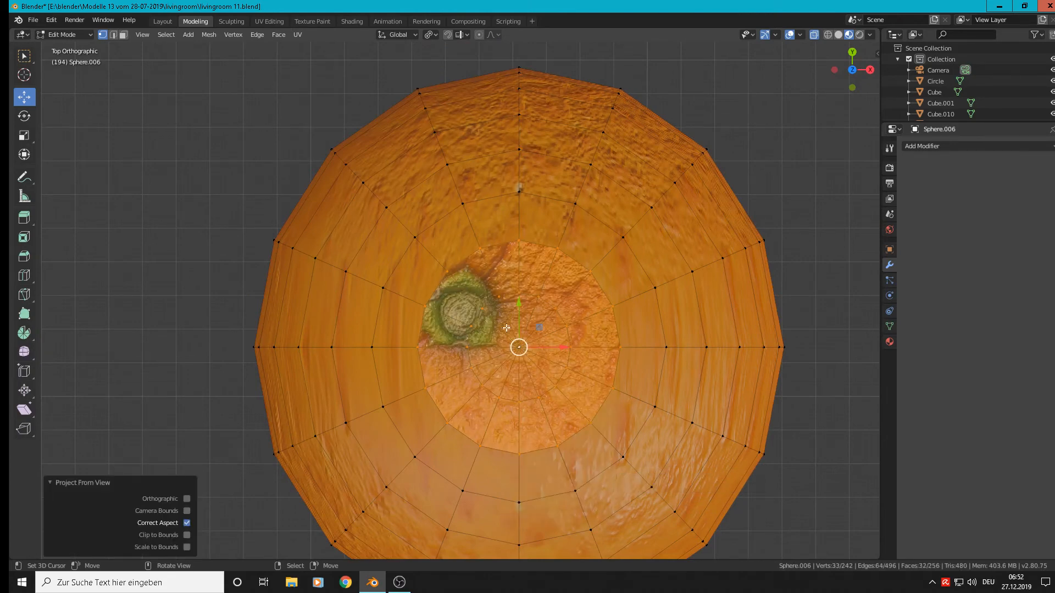
- Display Fruit0025_3_S.jpg in the UV editor and move the top faces' UV island so it centres on the green stem
click(269, 21)
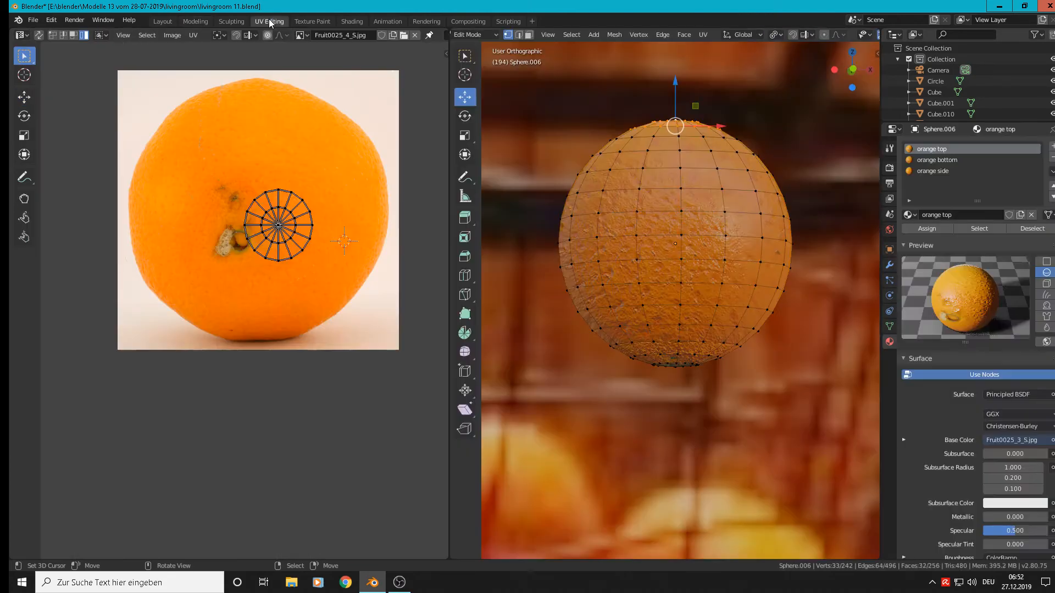
scroll(288, 242, up, 1)
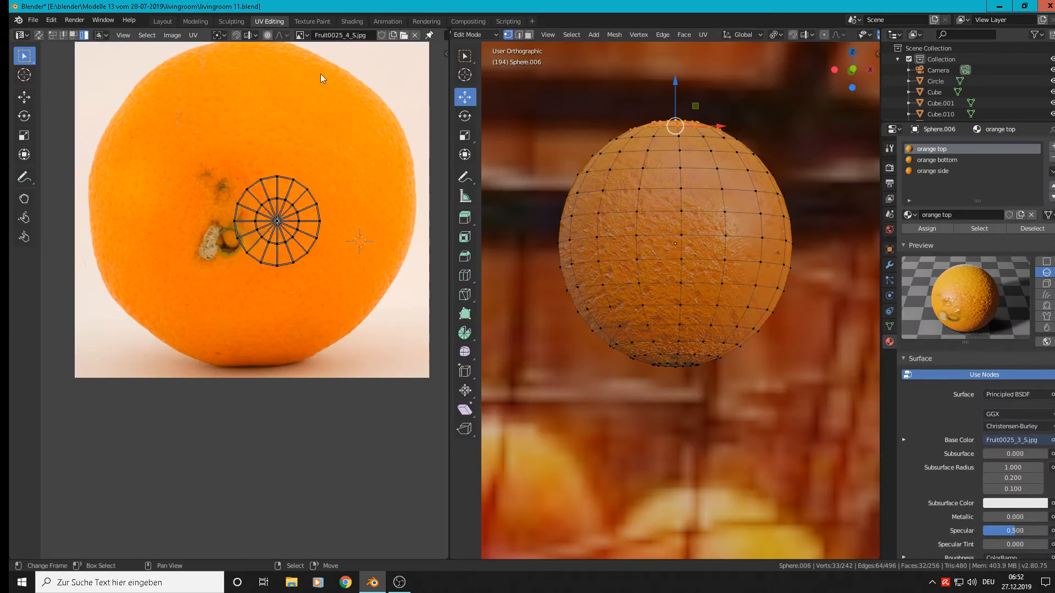
click(301, 37)
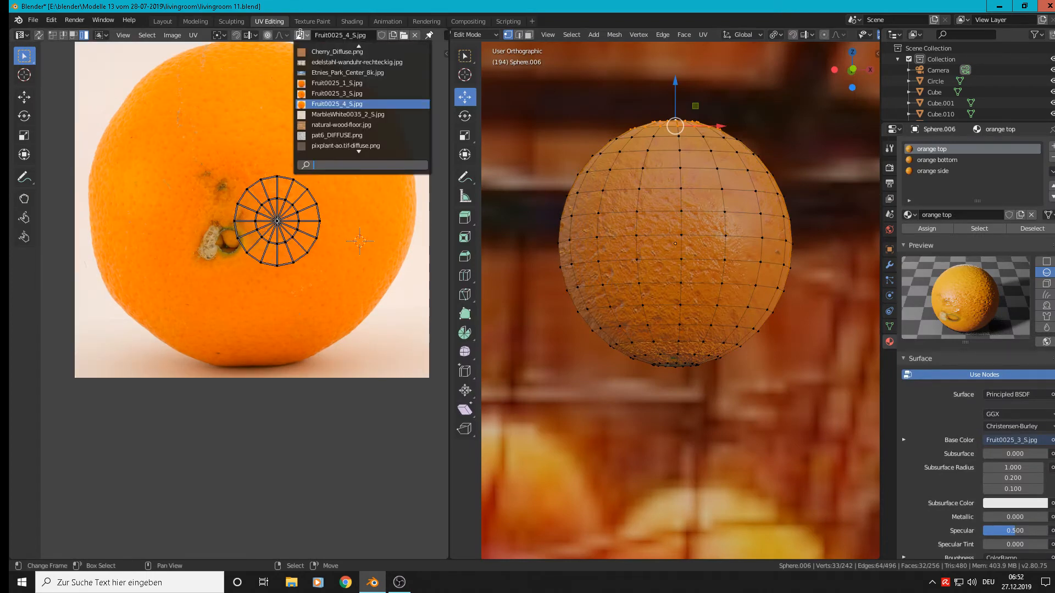
click(355, 97)
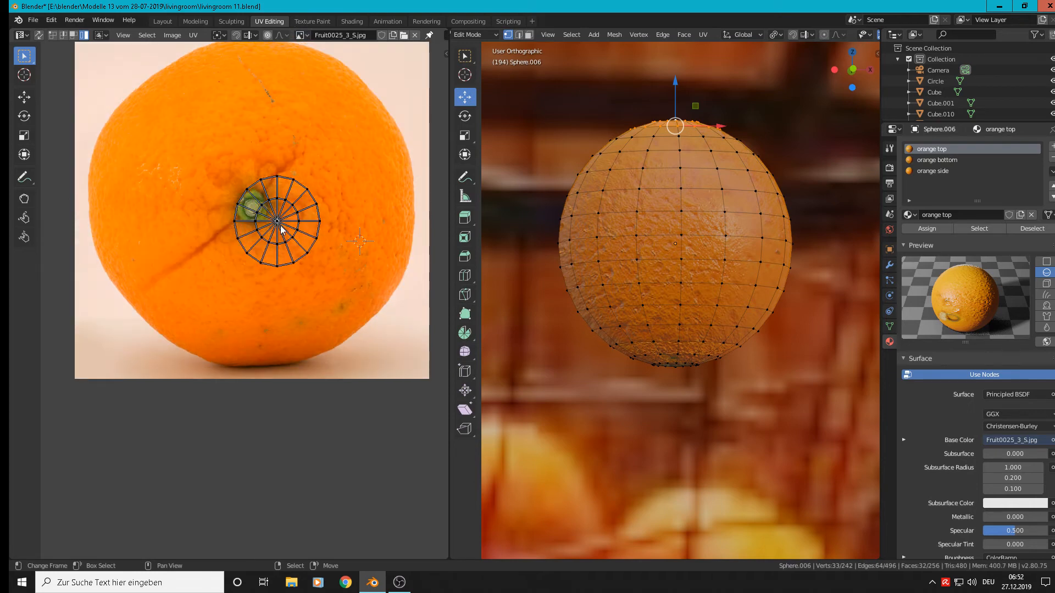
key(g)
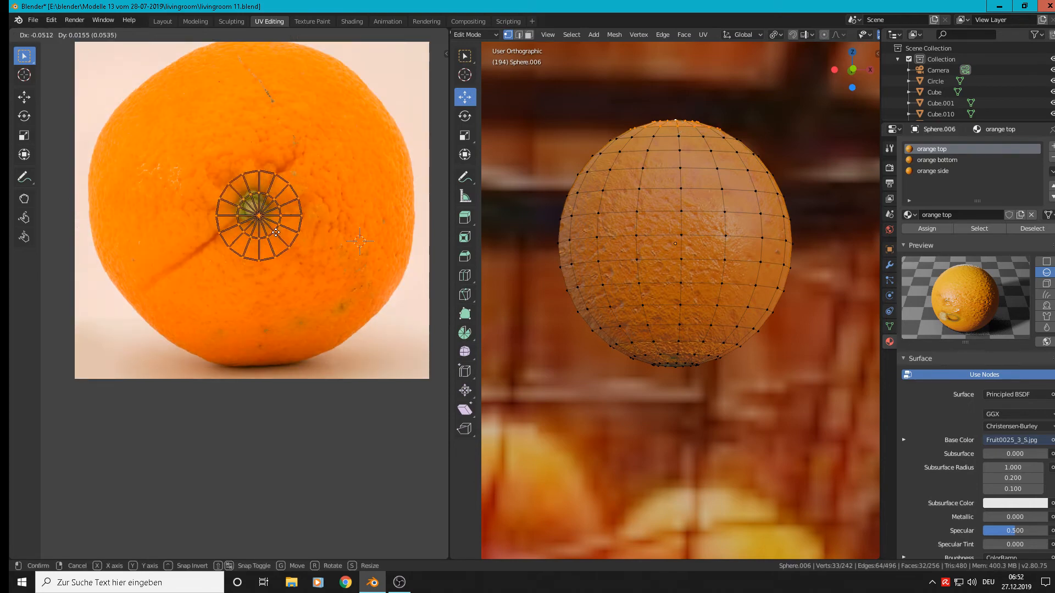
click(272, 229)
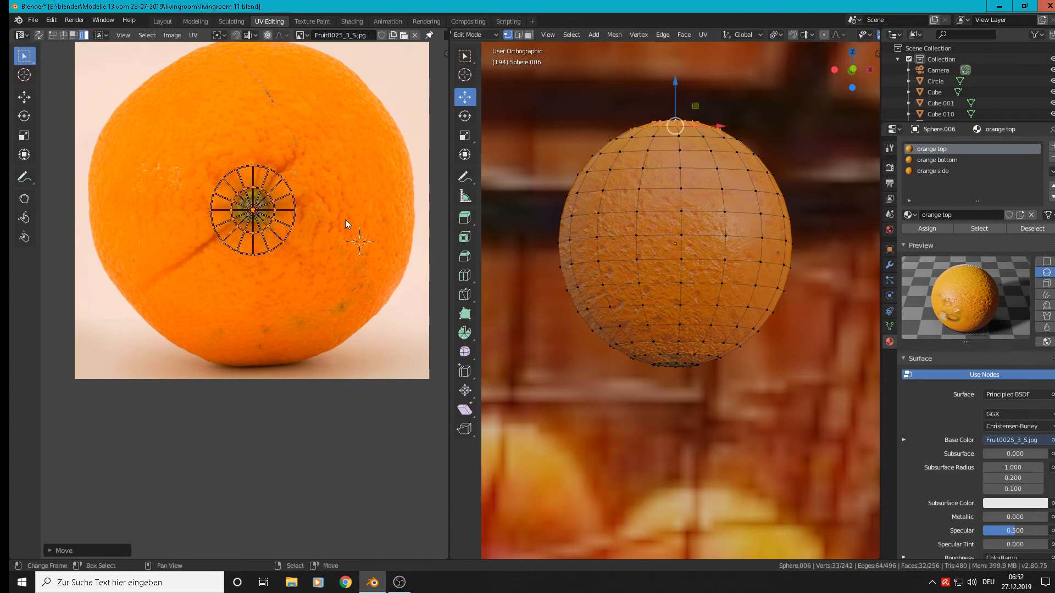
- Inspect the stem texture on the orange's top from several angles in Object Mode
middle_drag(690, 187, 665, 263)
scroll(678, 169, up, 2)
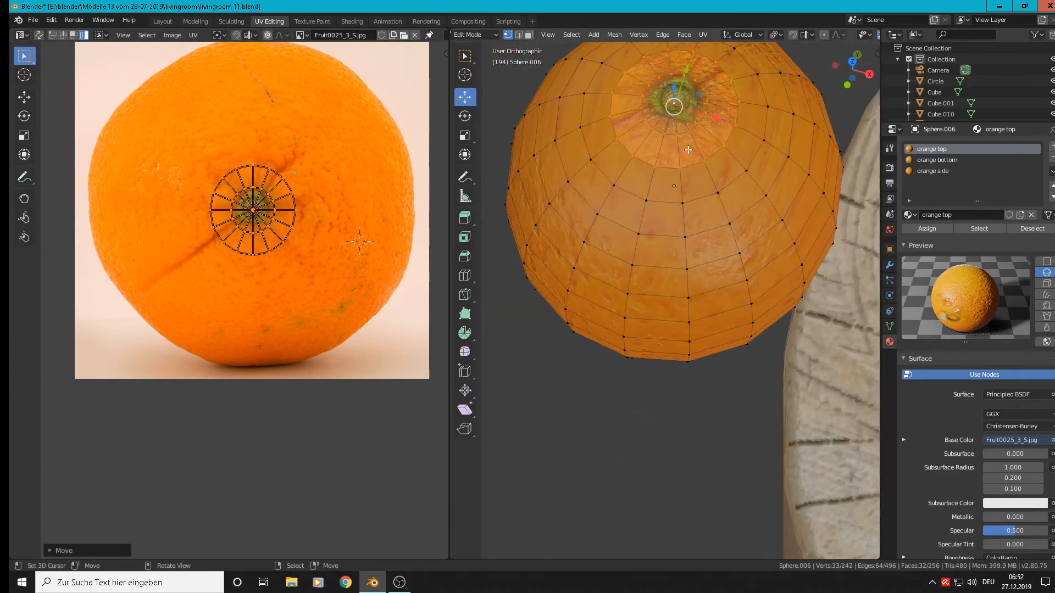
middle_drag(678, 169, 709, 283)
key(Tab)
middle_drag(715, 242, 714, 199)
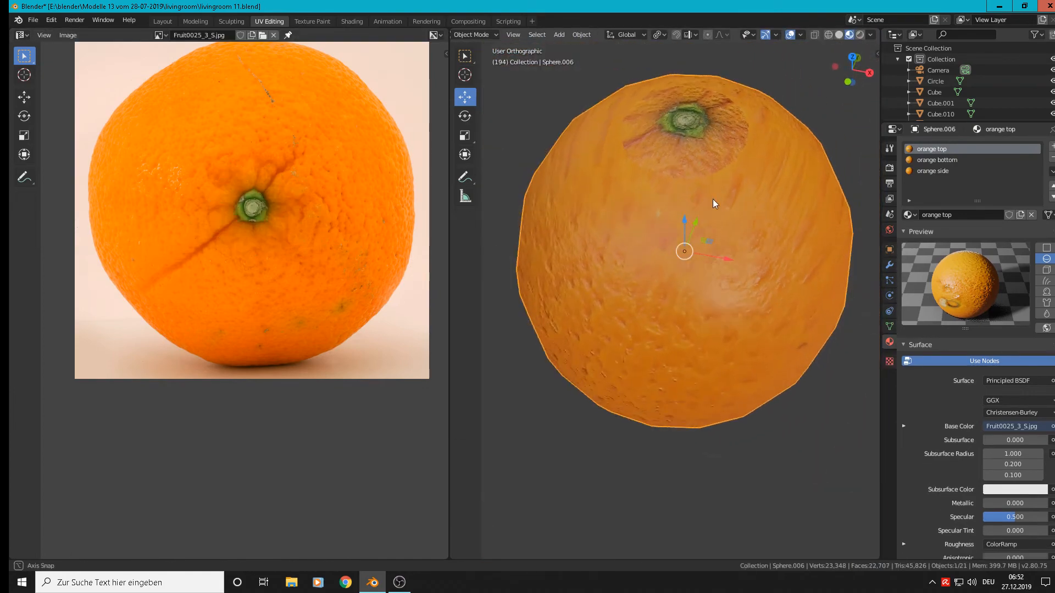
middle_drag(704, 159, 631, 391)
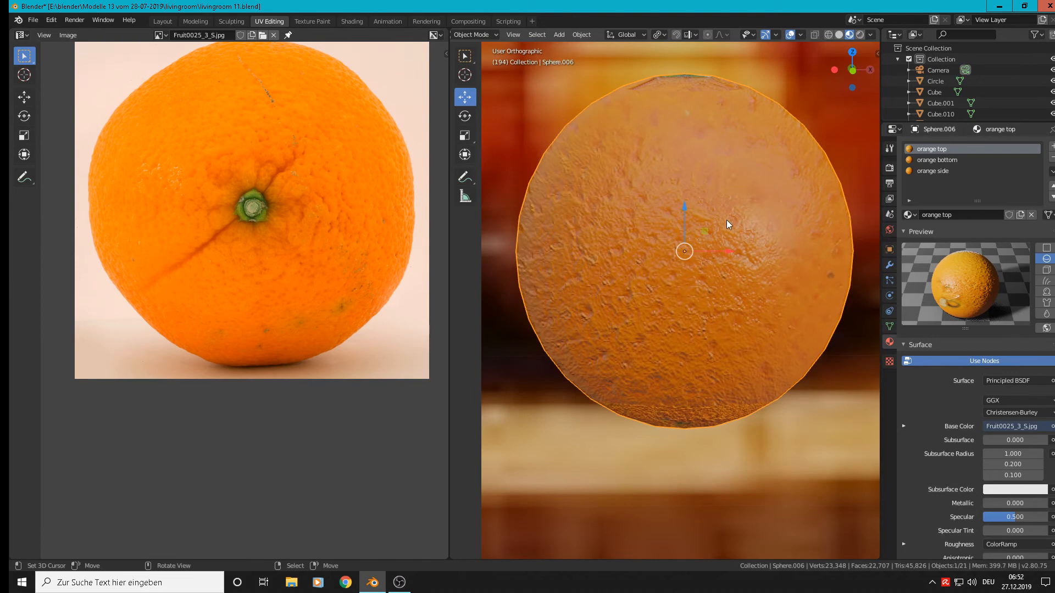
middle_drag(728, 225, 707, 264)
middle_drag(710, 103, 708, 147)
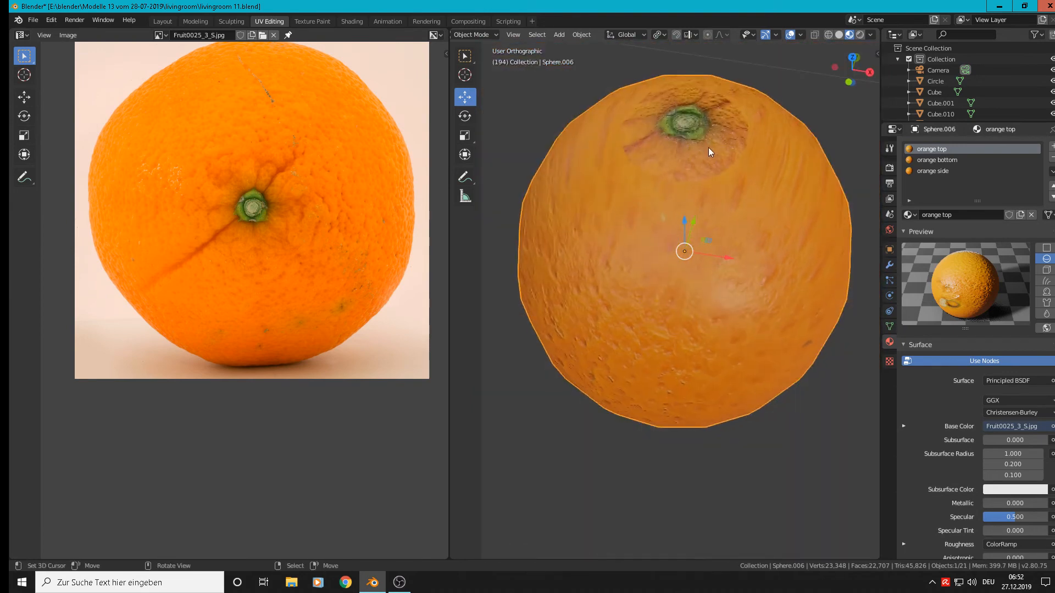
- In the Shading workspace, insert an RGB Curves node between the "orange top" image's Color and Base Color, placed above ColorRamp
click(355, 21)
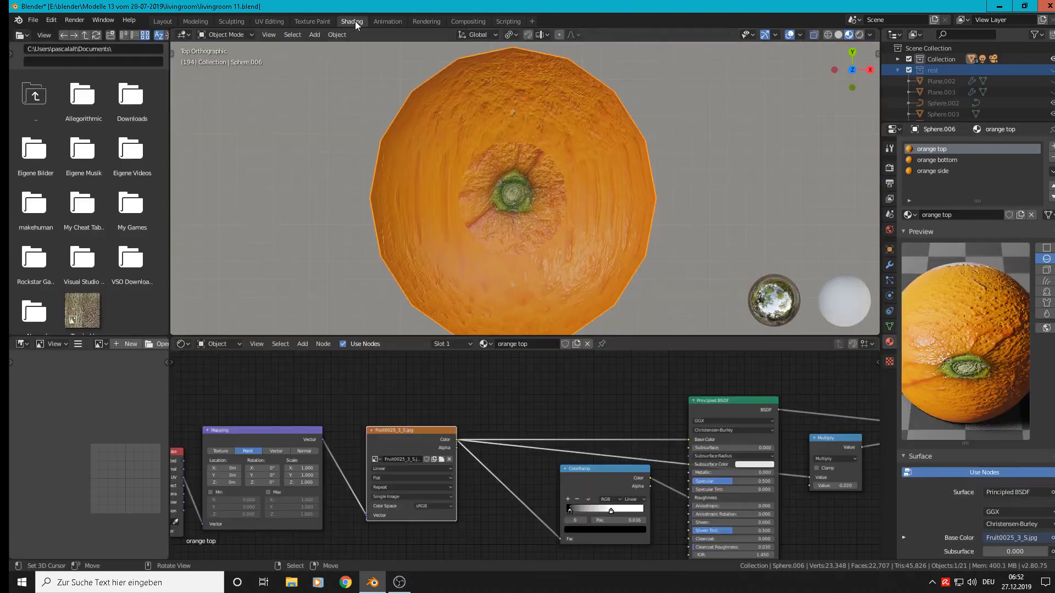
middle_drag(562, 233, 550, 197)
scroll(537, 162, up, 1)
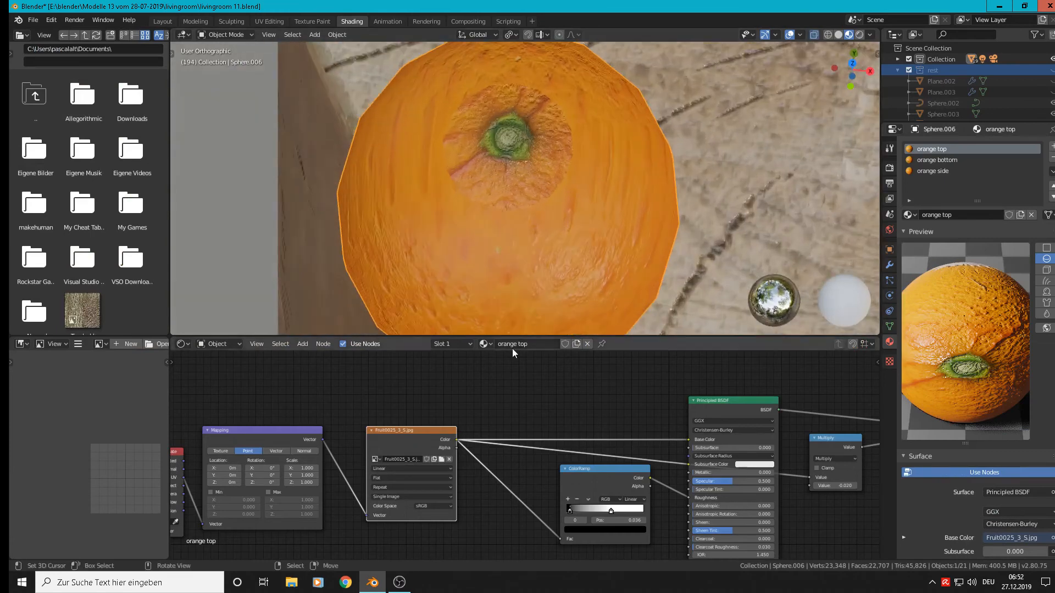
click(298, 348)
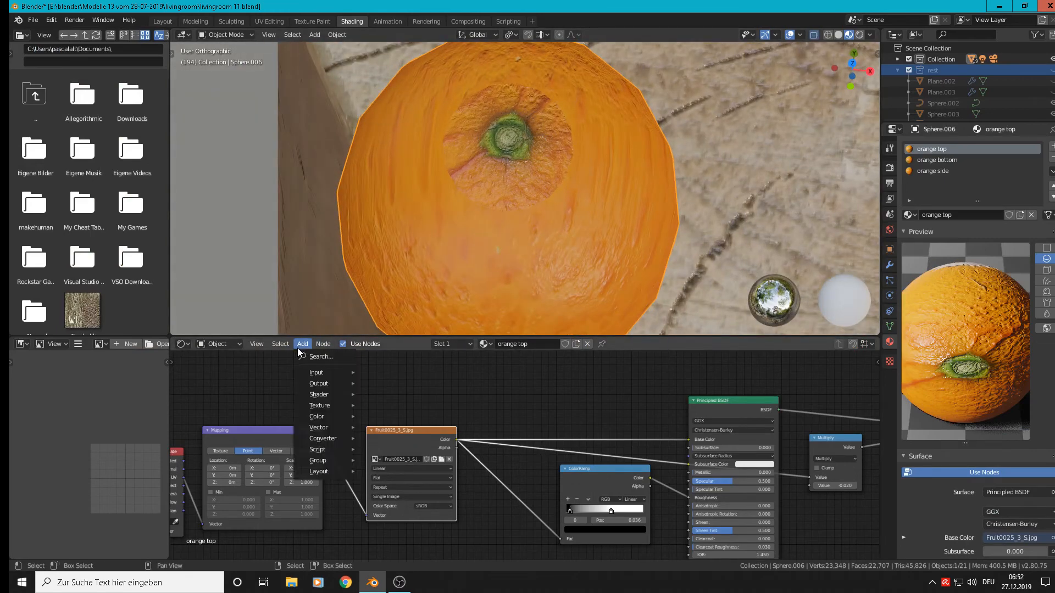
mouse_move(318, 418)
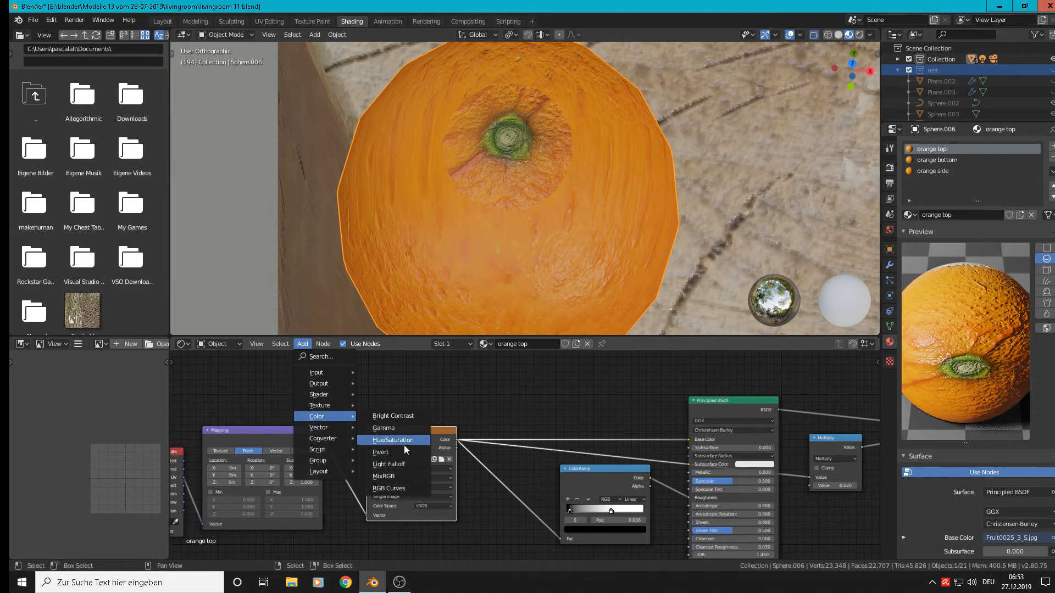
click(397, 487)
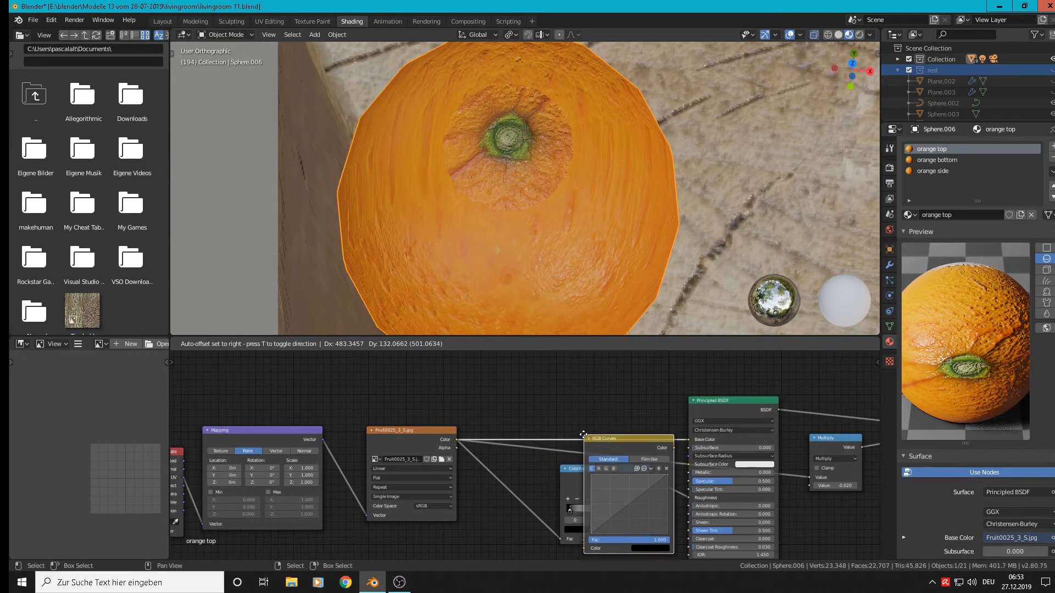
click(584, 432)
drag(583, 432, 603, 369)
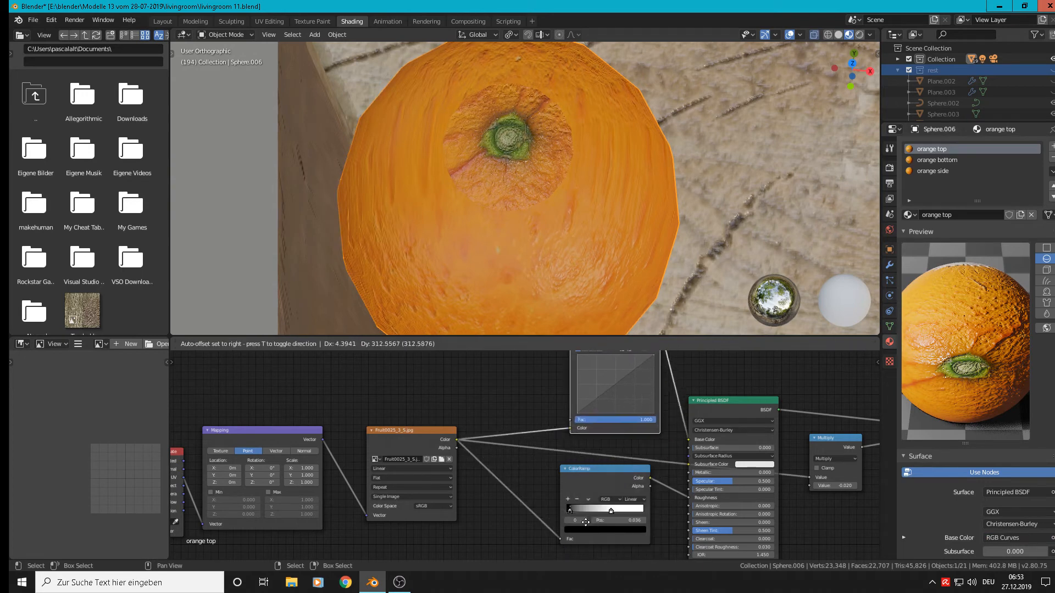
click(608, 431)
- Try raising the green curve of the RGB Curves node to about X 0.236, Y 0.369, and undo it
scroll(526, 490, up, 3)
scroll(538, 396, up, 1)
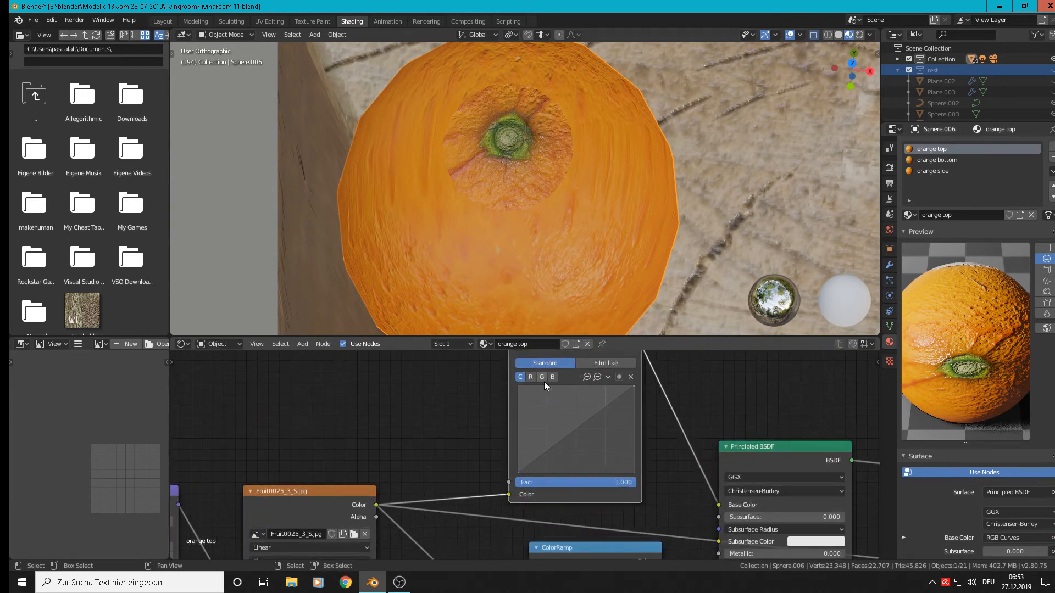
click(542, 379)
mouse_move(549, 447)
mouse_down()
mouse_move(536, 446)
mouse_move(545, 441)
mouse_up()
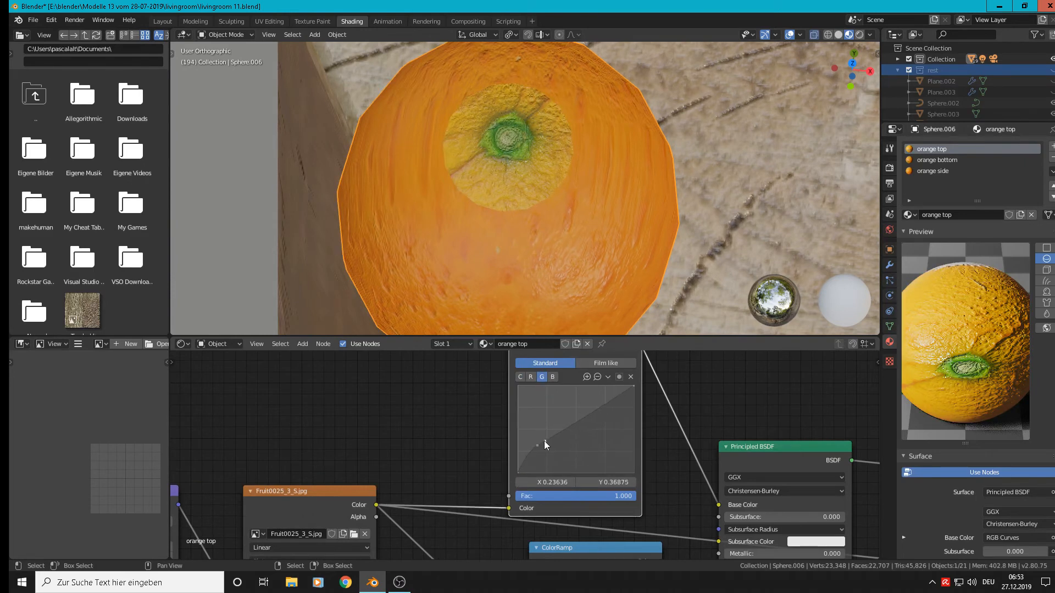
key(ctrl+z)
key(ctrl+z)
key(ctrl+z)
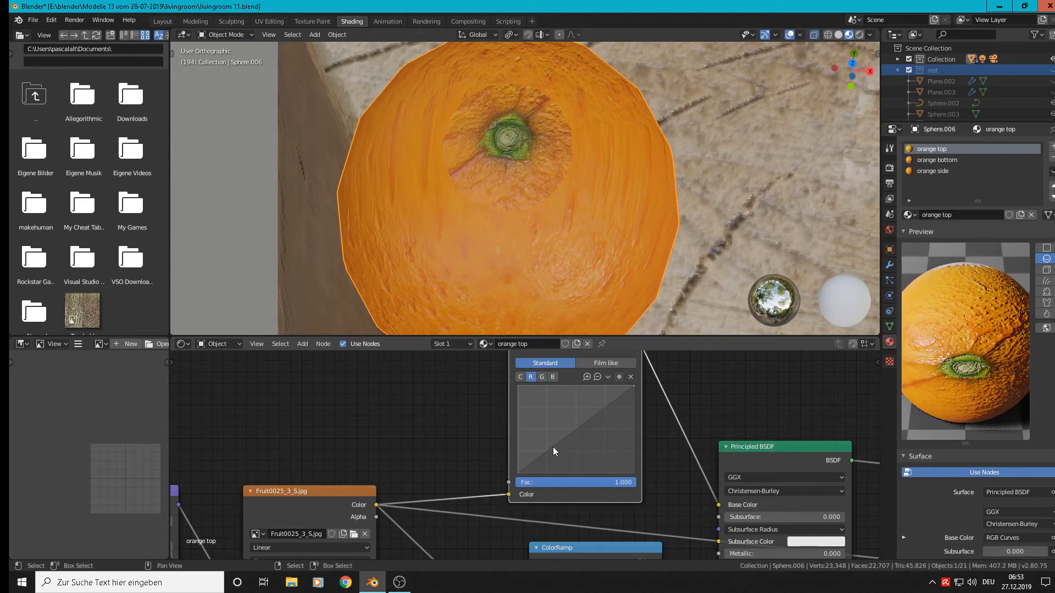
- Shape the red curve of the RGB Curves node with points at about X 0.177, Y 0.531 and X 0.373, Y 0.569
drag(553, 448, 543, 444)
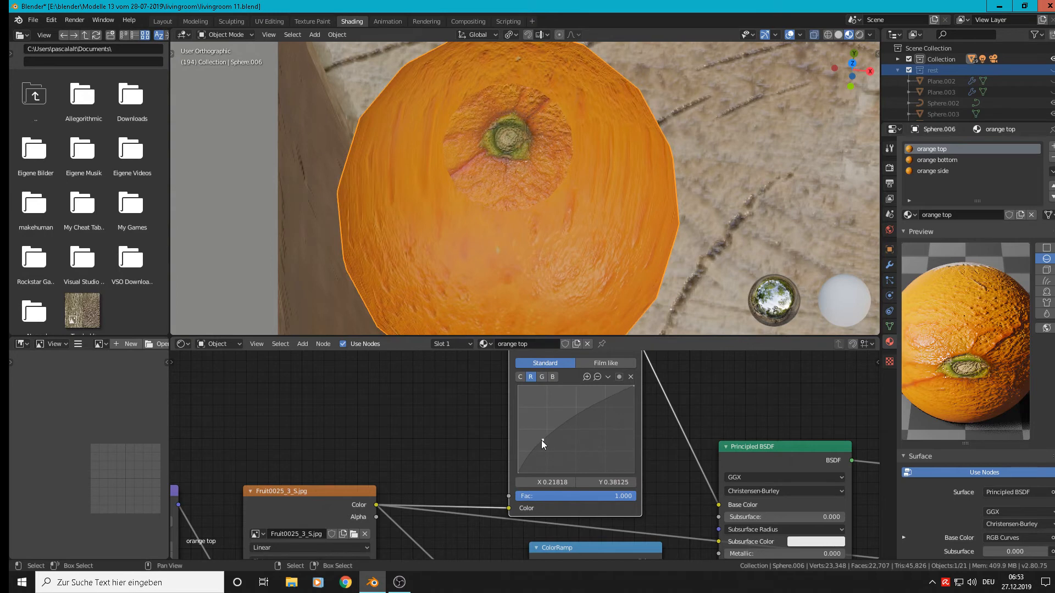
mouse_move(543, 440)
mouse_down()
mouse_move(538, 432)
mouse_move(554, 437)
mouse_move(539, 427)
mouse_up()
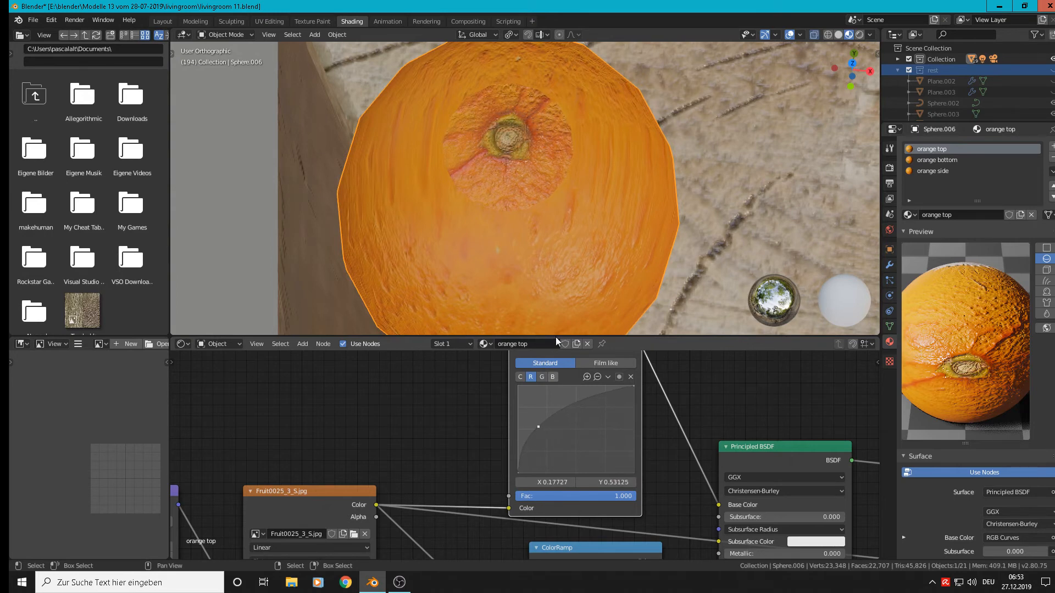
middle_drag(555, 329, 546, 120)
scroll(553, 145, down, 3)
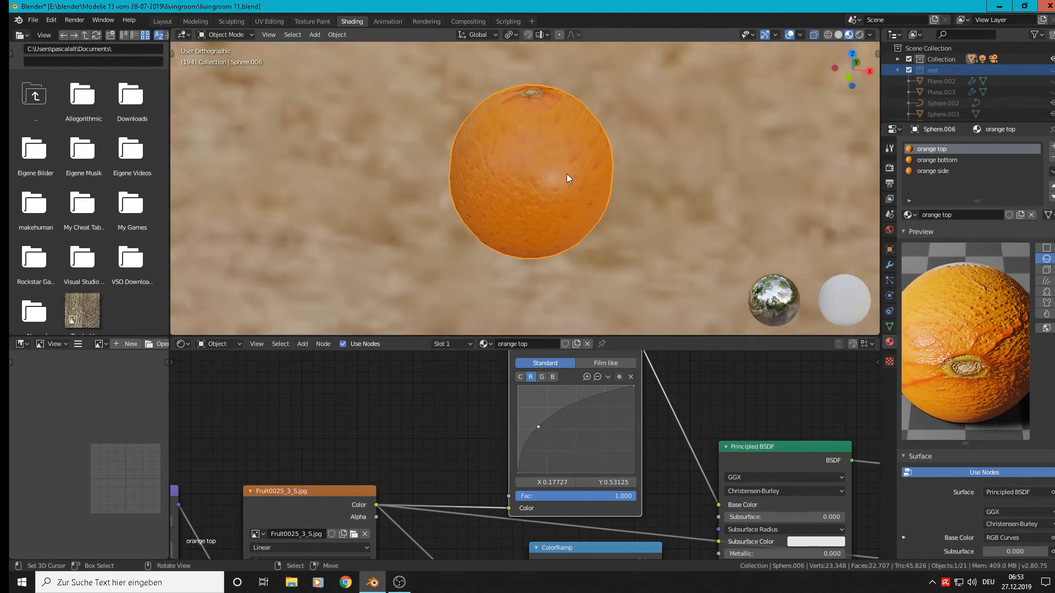
mouse_move(566, 174)
middle_down()
mouse_move(559, 144)
mouse_move(561, 154)
middle_up()
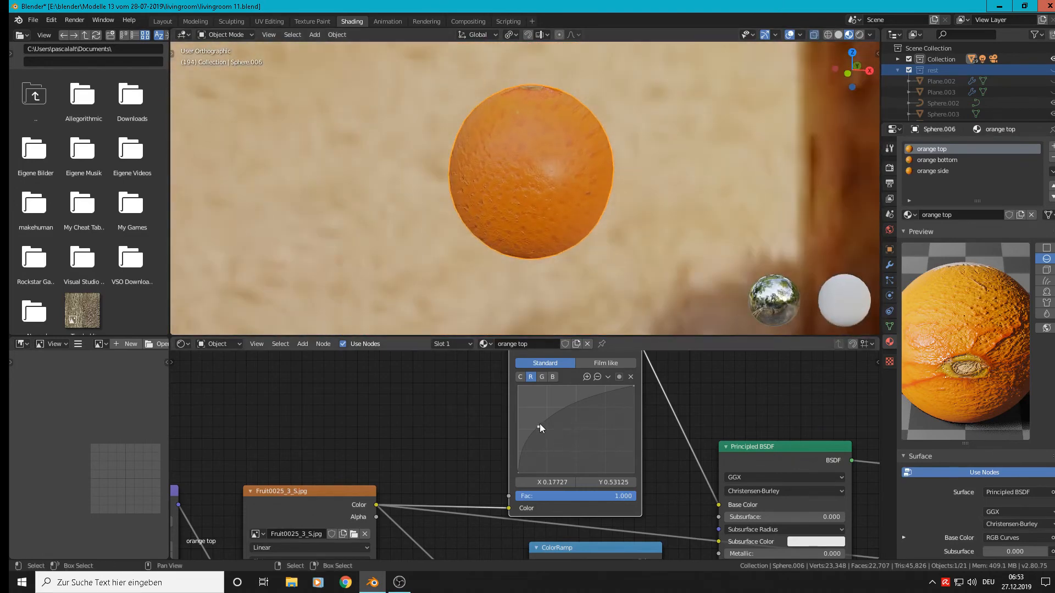
drag(556, 416, 561, 427)
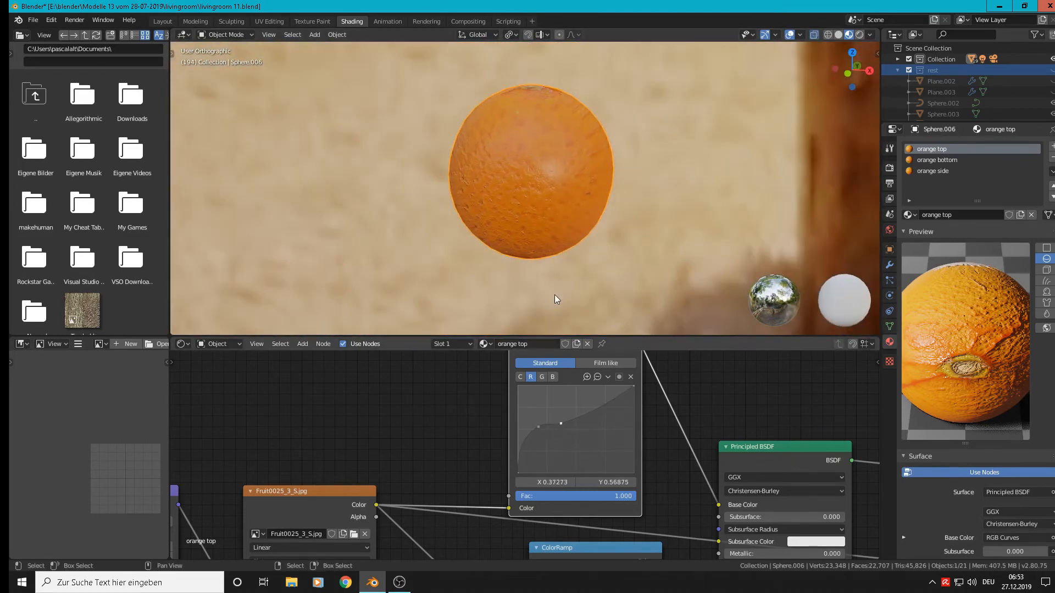
middle_drag(553, 299, 553, 177)
key(alt+a)
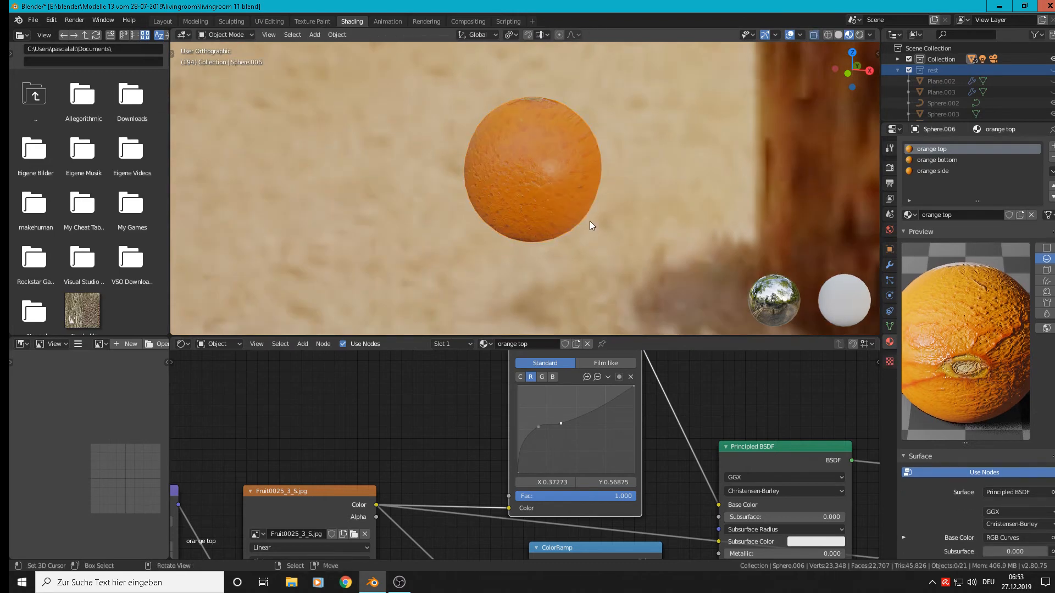
middle_drag(548, 220, 539, 52)
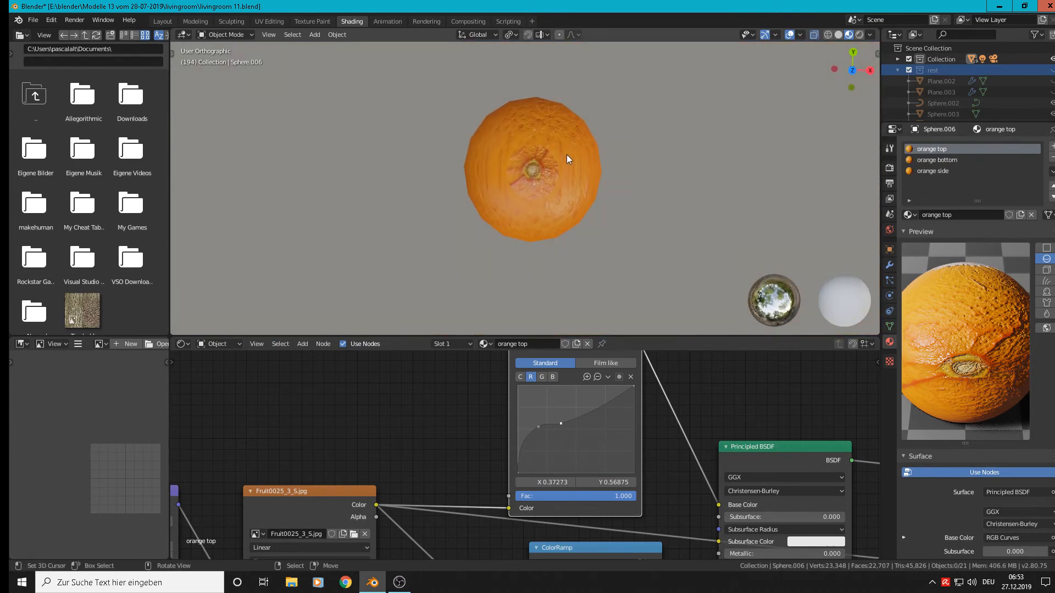
- In face select mode, select four vertical face loops, two on either side of the stem, and project their UVs from the top view
scroll(544, 159, up, 3)
key(Tab)
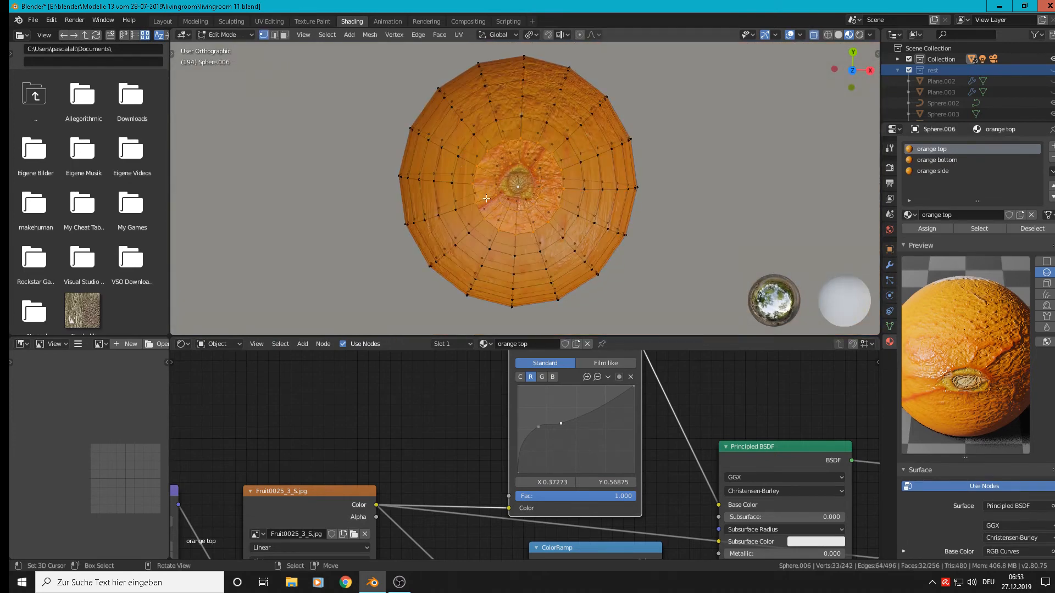
middle_drag(517, 156, 520, 166)
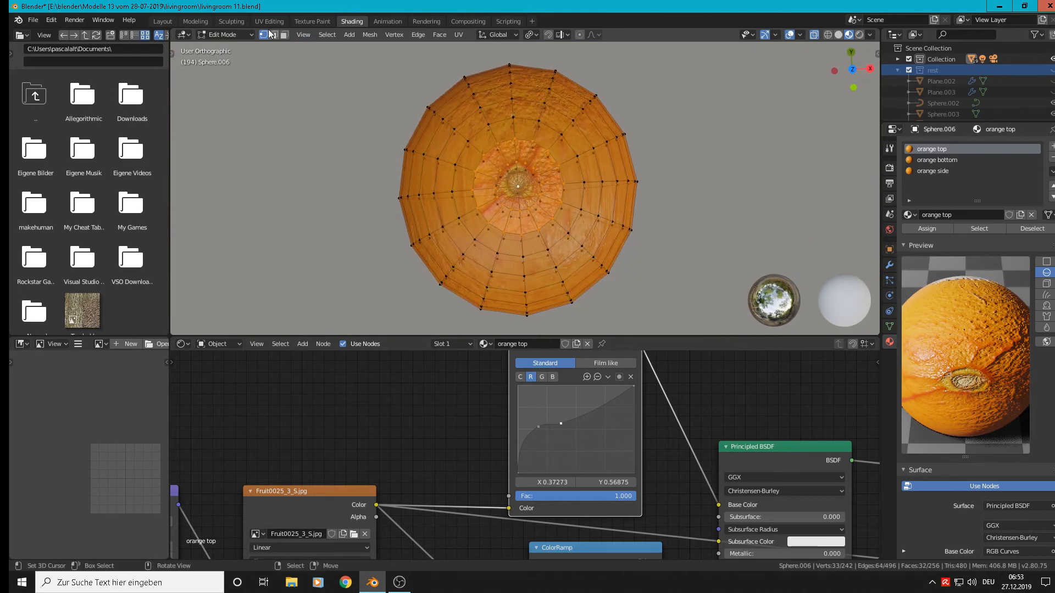
click(286, 37)
alt+click(449, 179)
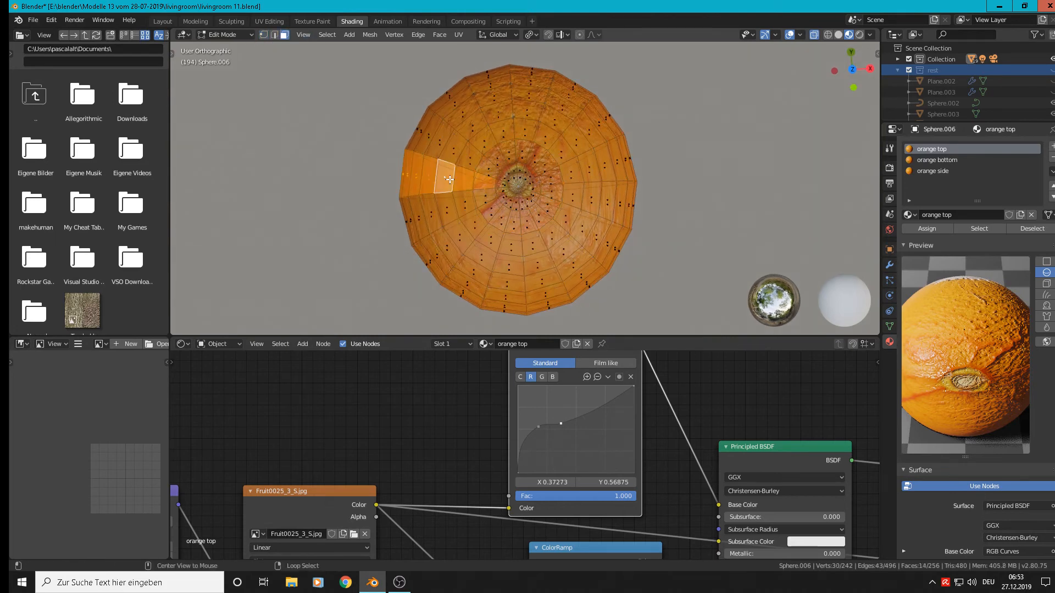
alt+shift+click(454, 205)
alt+shift+click(601, 199)
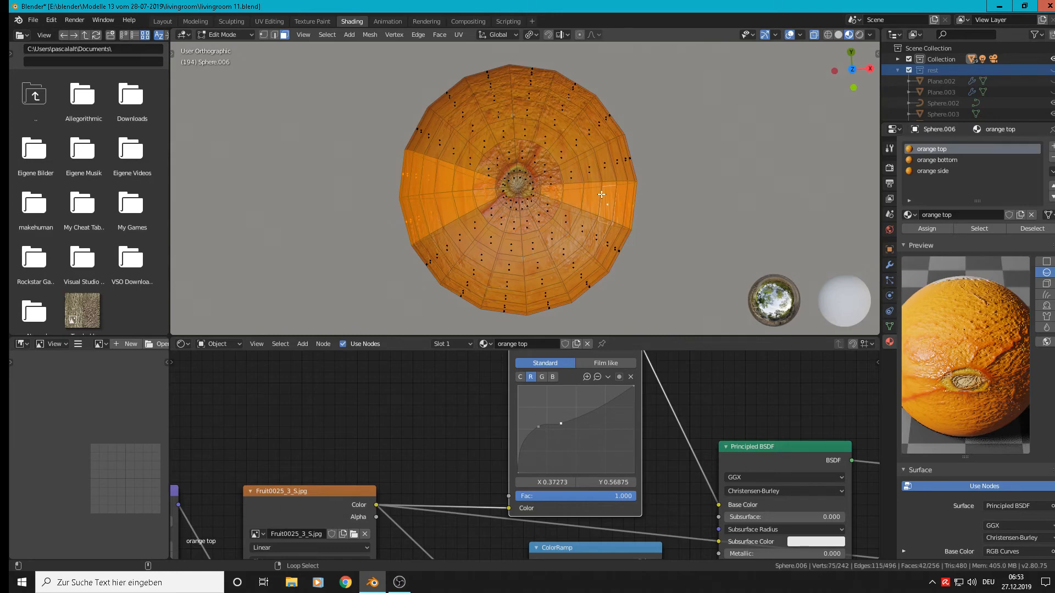
alt+shift+click(599, 162)
mouse_move(652, 212)
middle_down()
mouse_move(651, 225)
mouse_move(619, 220)
mouse_move(649, 225)
middle_up()
key(KP_1)
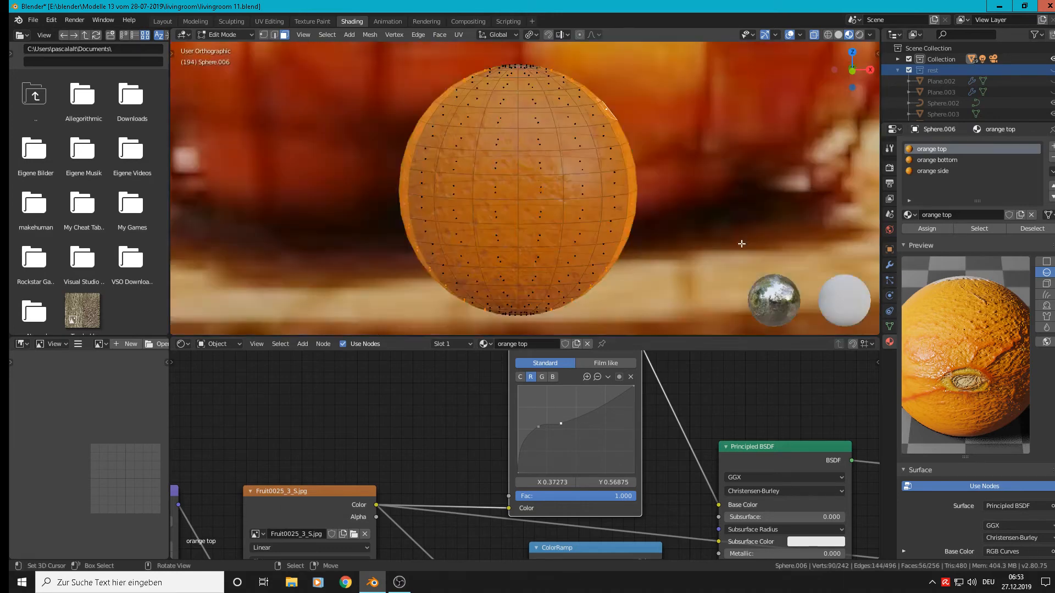
key(KP_7)
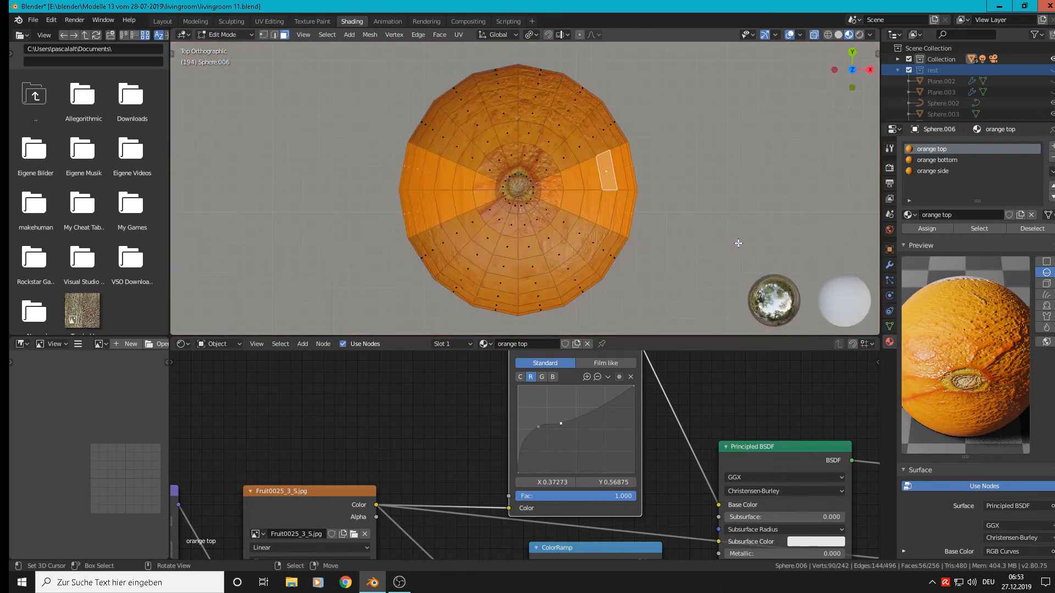
key(u)
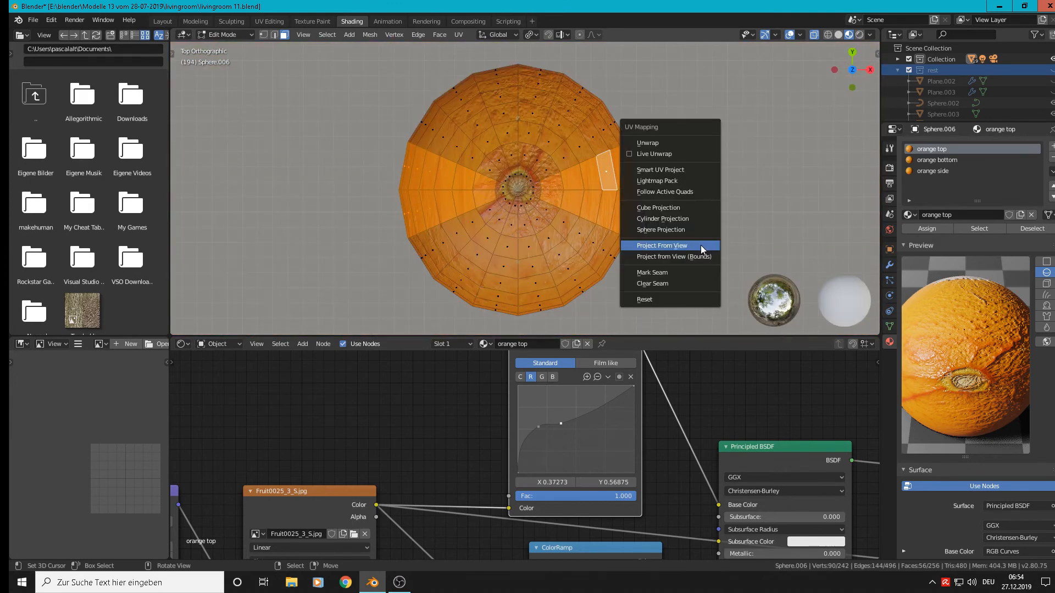
click(701, 245)
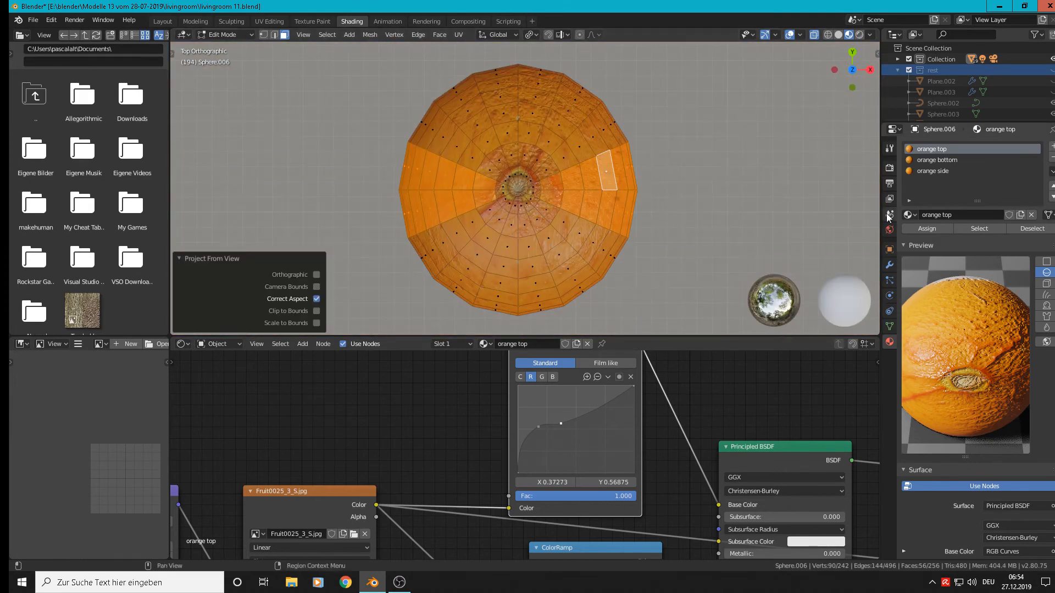
- Make the "orange side" material slot active and inspect the orange from above and from the side in Object Mode
click(931, 170)
key(Tab)
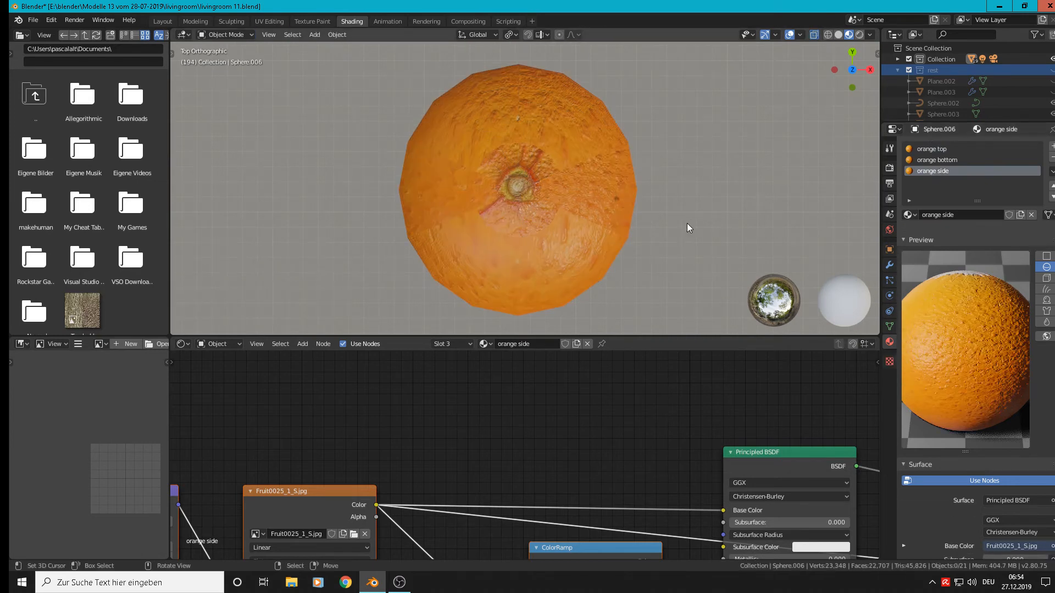
middle_drag(671, 222, 612, 112)
scroll(576, 138, down, 2)
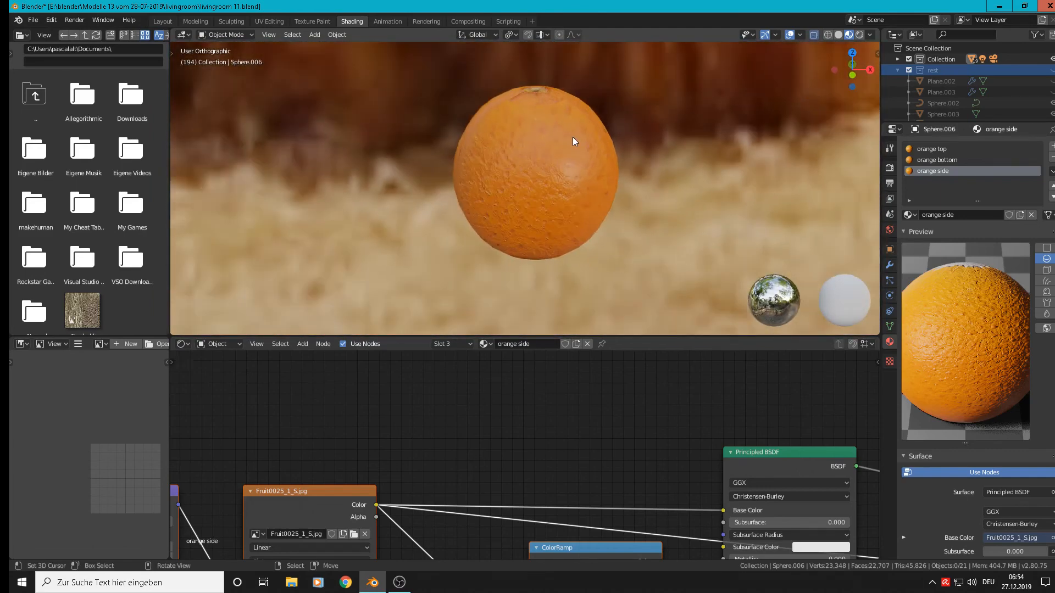
- In edge select mode, mark the vertical edge loop running from the orange's top to its bottom as a UV seam
key(Tab)
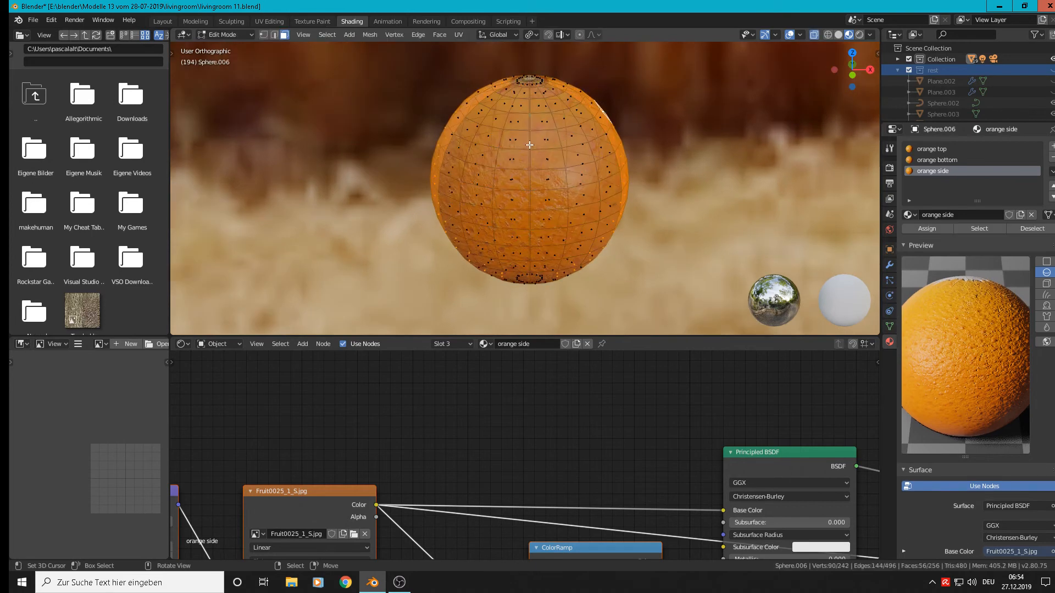
key(2)
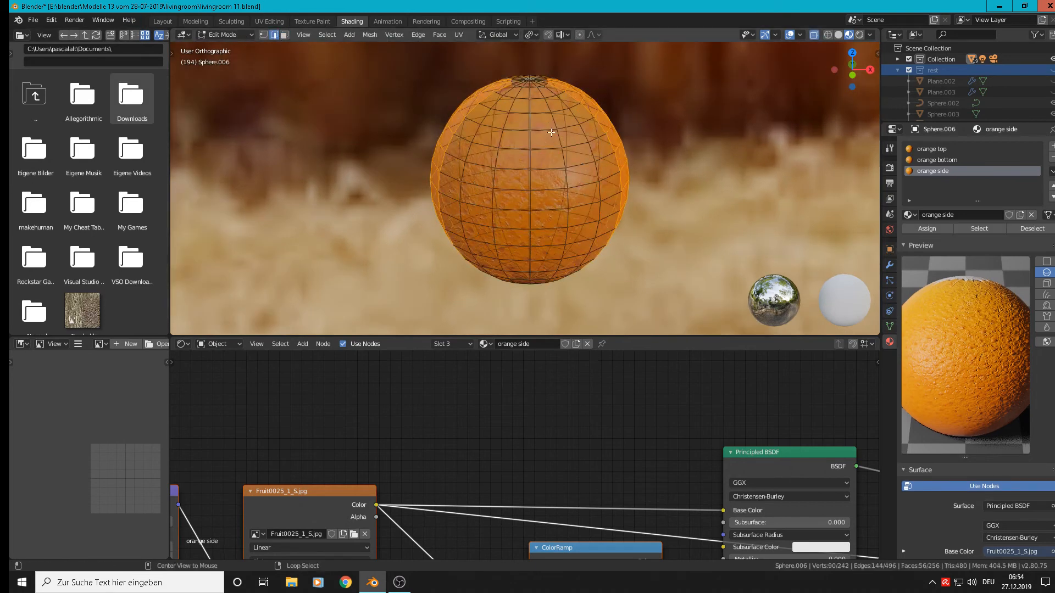
alt+click(529, 124)
middle_drag(551, 136, 582, 148)
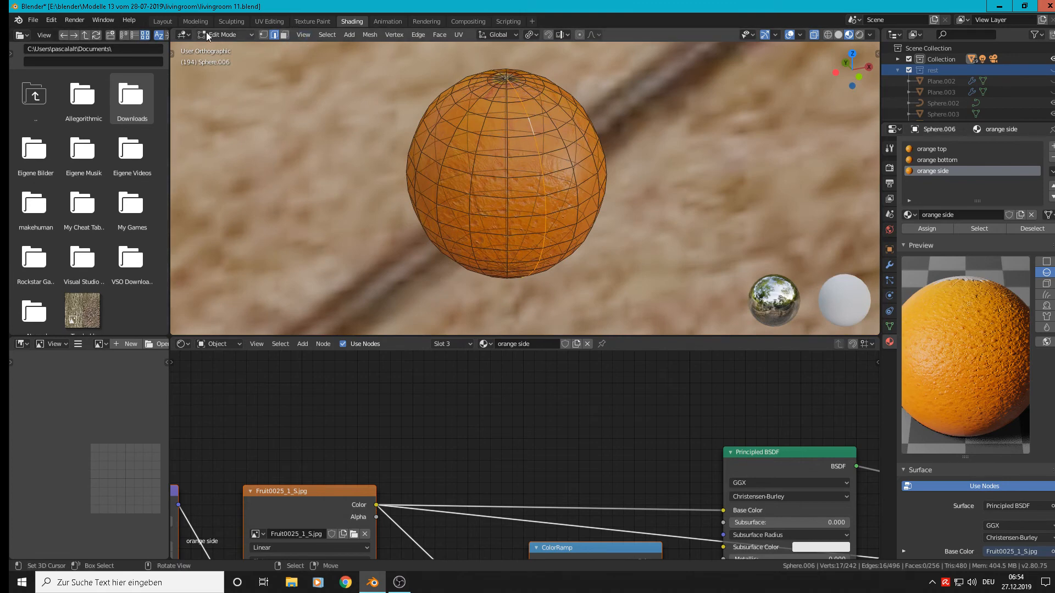
click(458, 34)
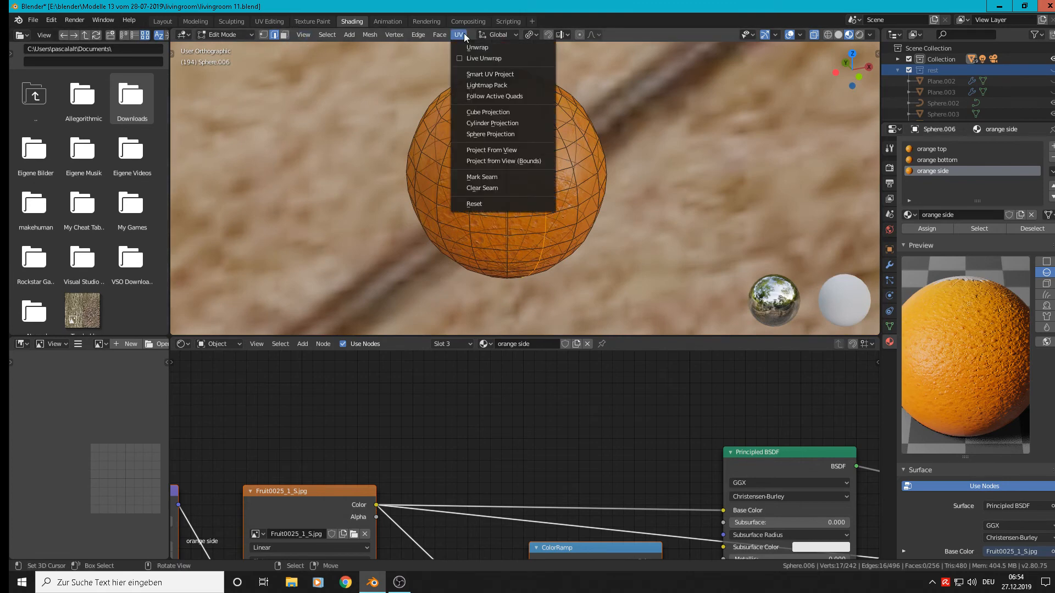
click(511, 176)
key(a)
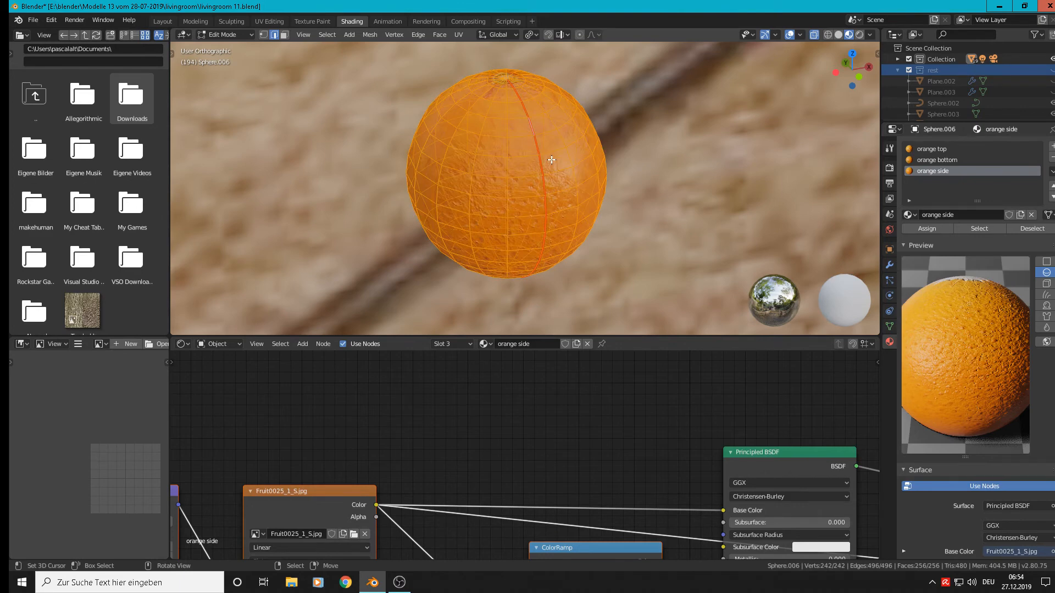
key(u)
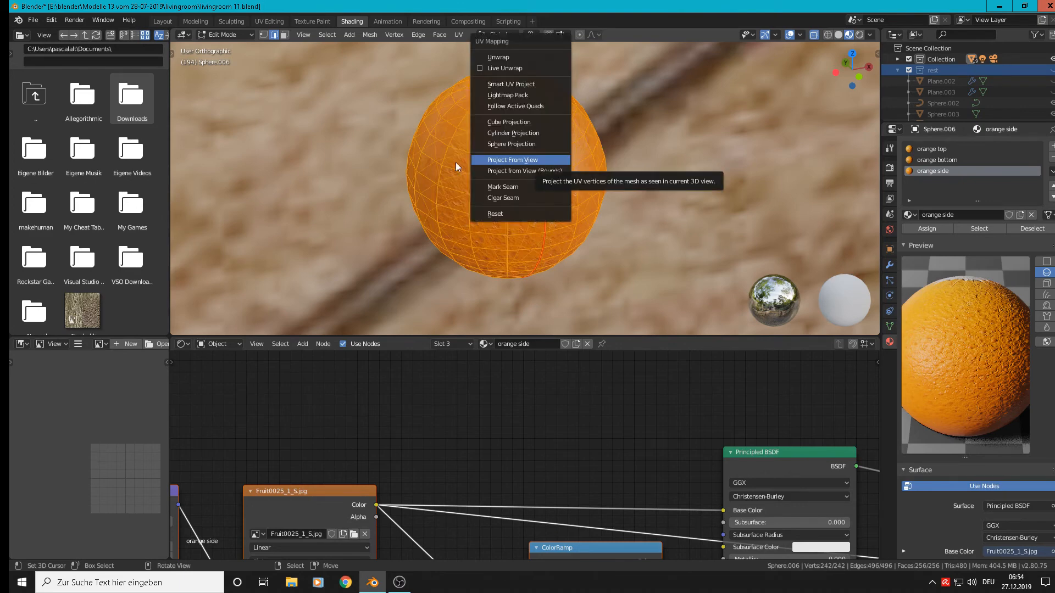
key(alt+a)
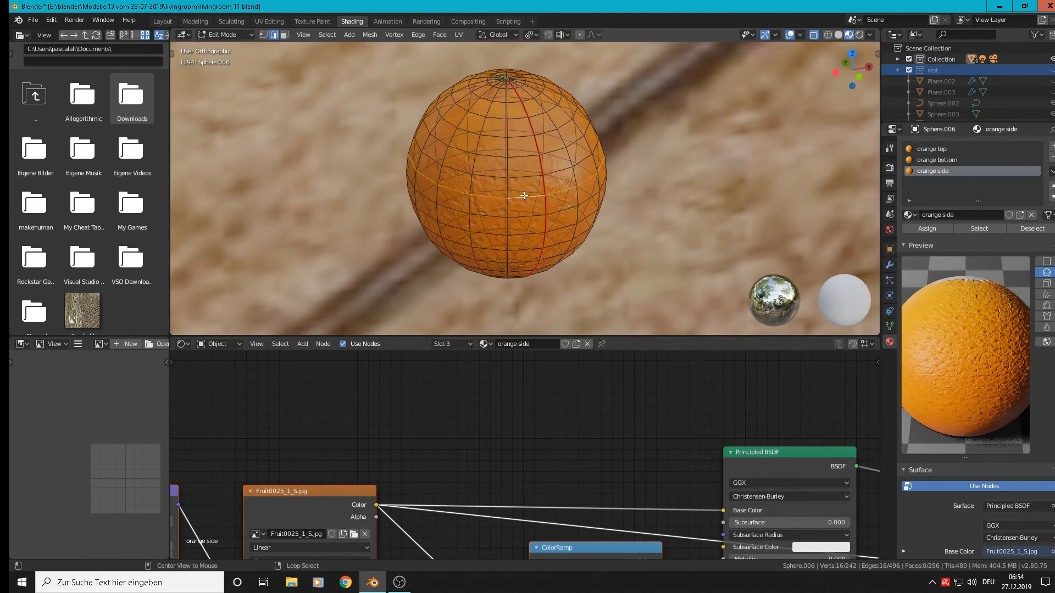
- Select the horizontal edge loop around the orange's middle, grow the selection five times, and unwrap this side band
alt+click(550, 194)
key(ctrl+KP_Add)
key(ctrl+KP_Add)
key(ctrl+KP_Add)
key(ctrl+KP_Add)
key(ctrl+KP_Add)
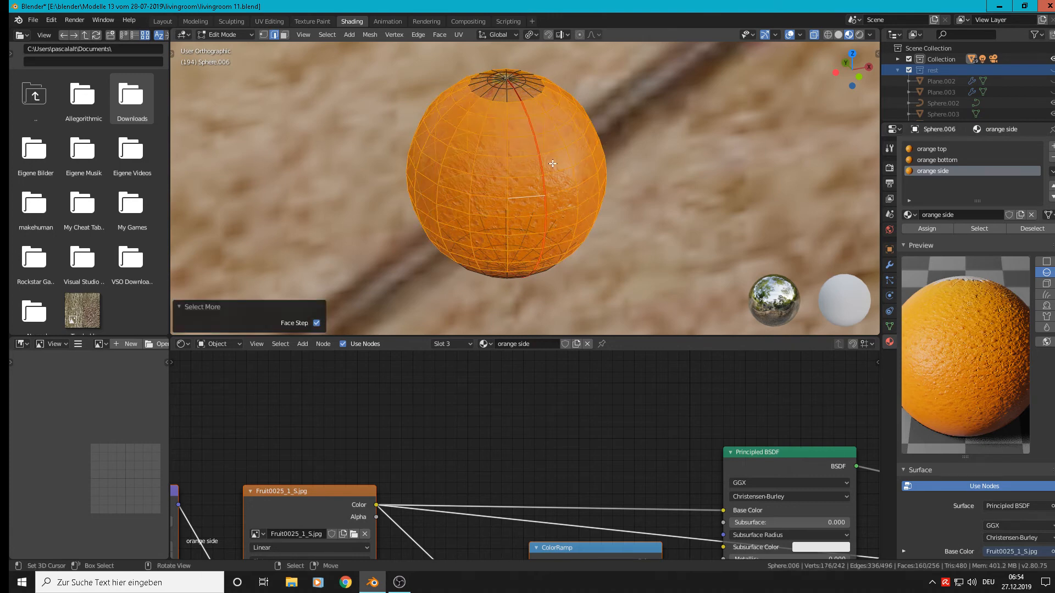
key(u)
click(534, 63)
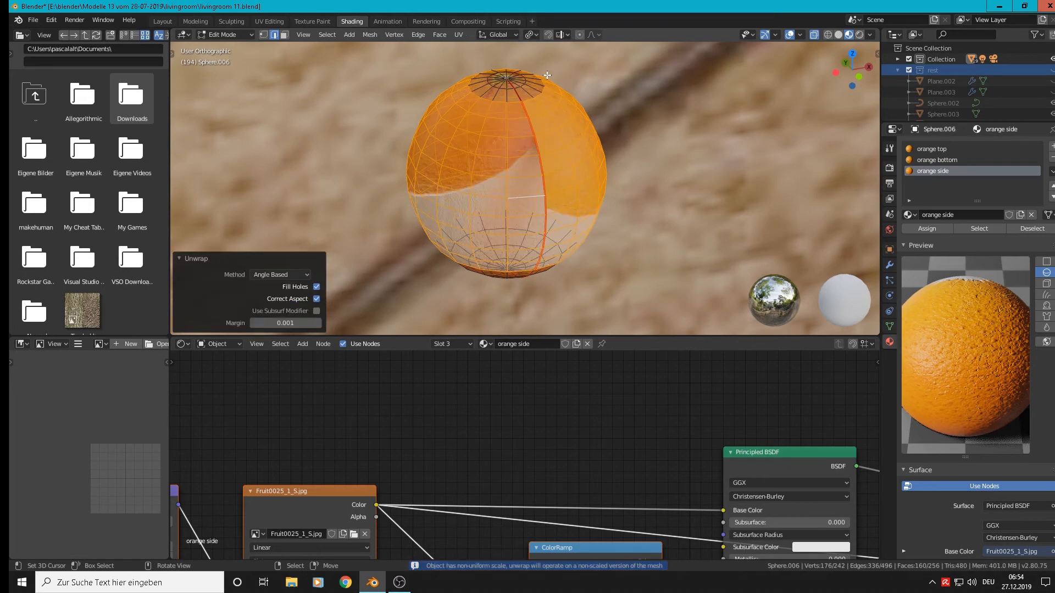
- In the UV Editing workspace, show the UV Squares tools and select all UVs of the unwrapped side band
middle_drag(577, 205, 351, 204)
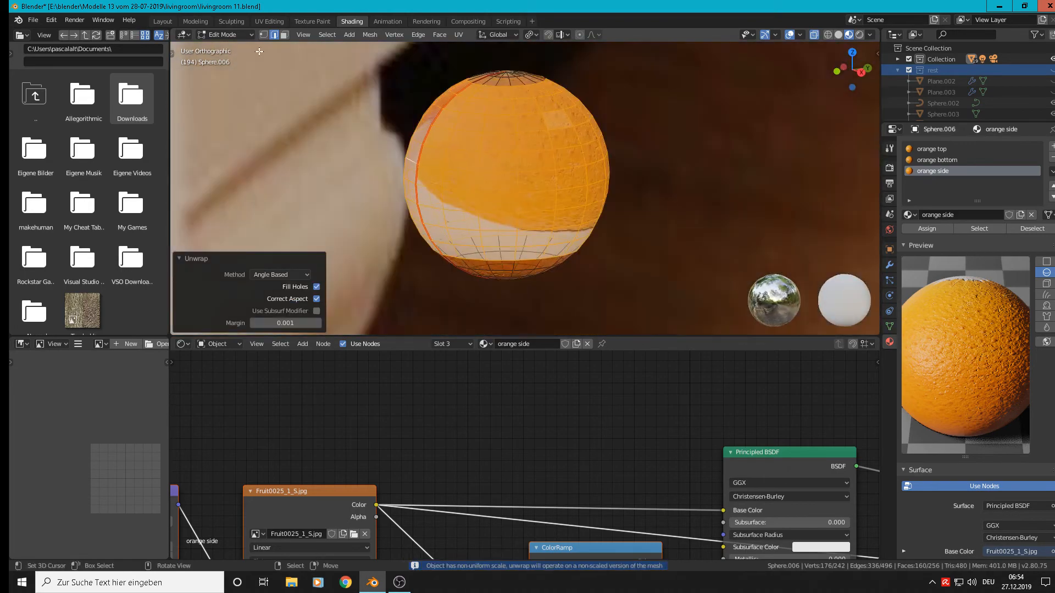
click(270, 21)
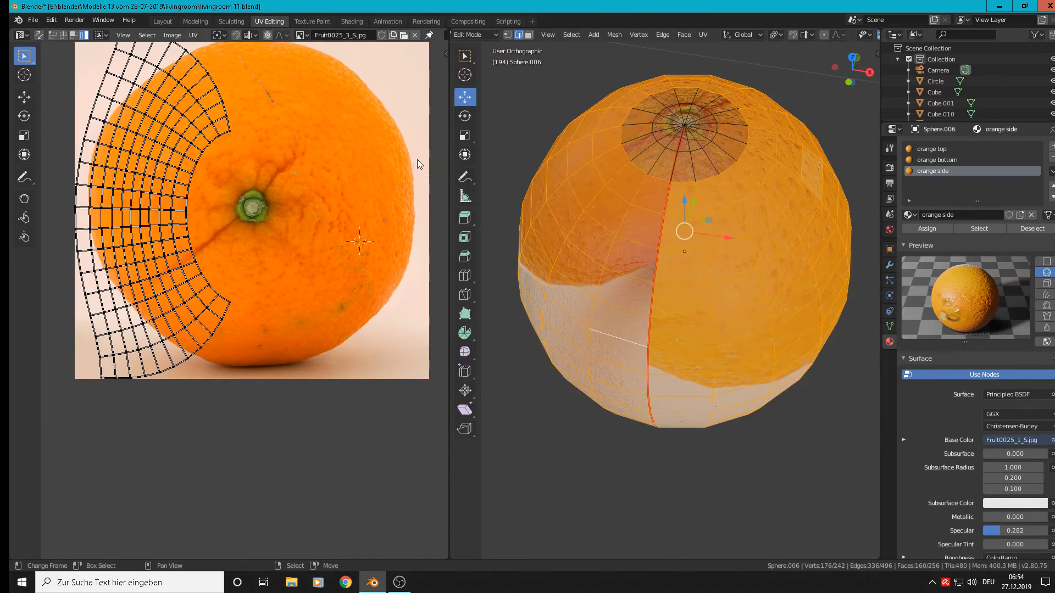
key(n)
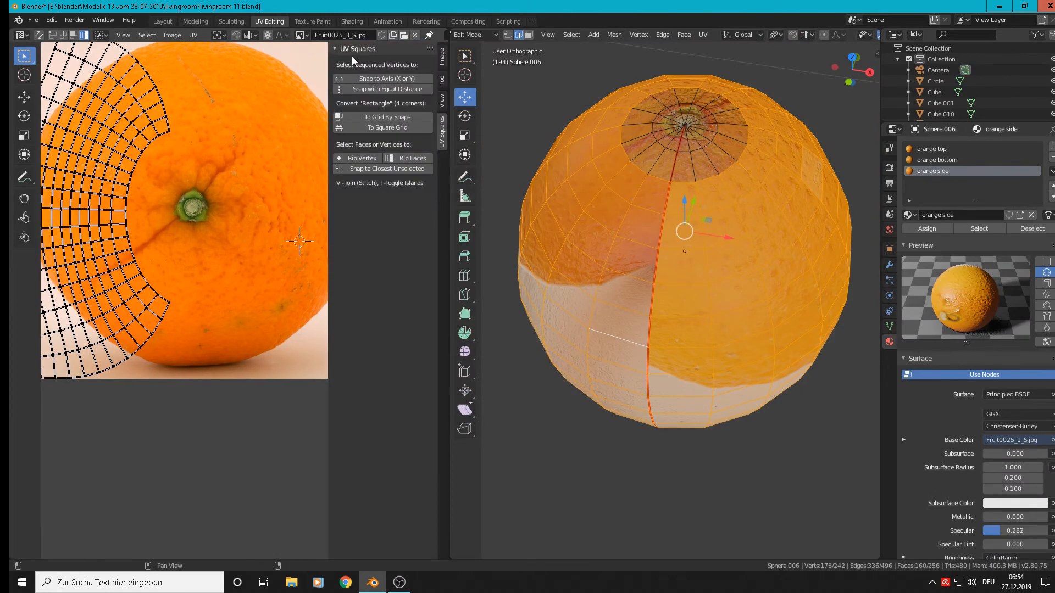
key(a)
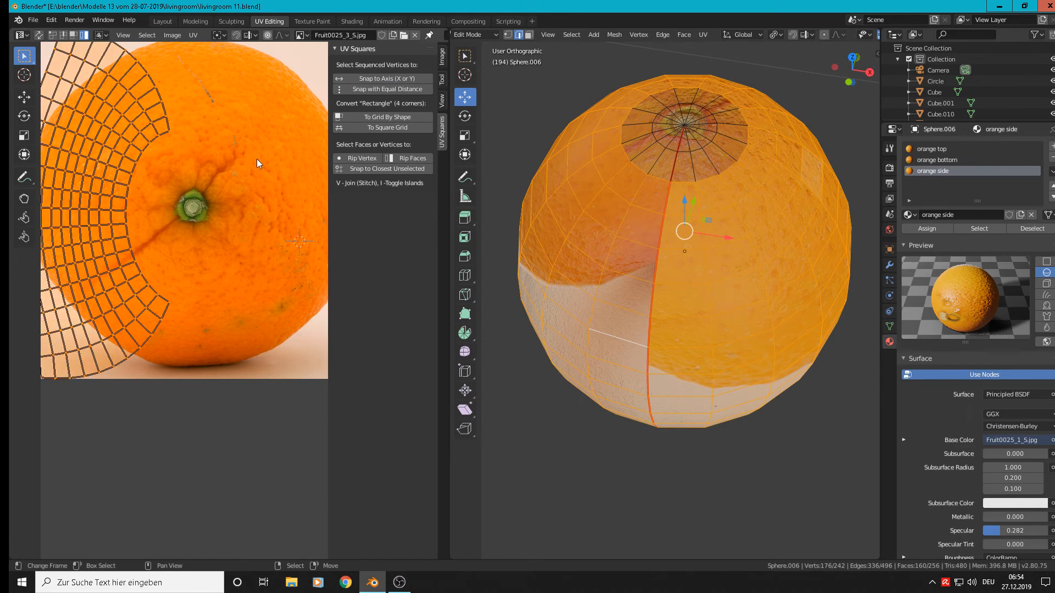
- Try to straighten the curved side UVs with the UV Squares grid and snapping tools
click(398, 76)
click(358, 117)
click(361, 128)
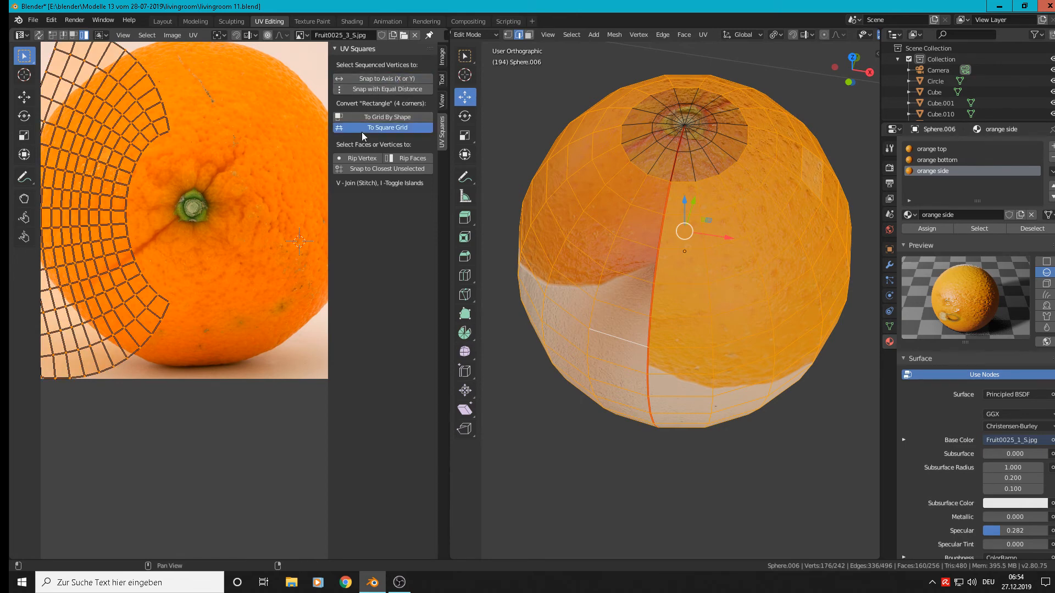
click(358, 170)
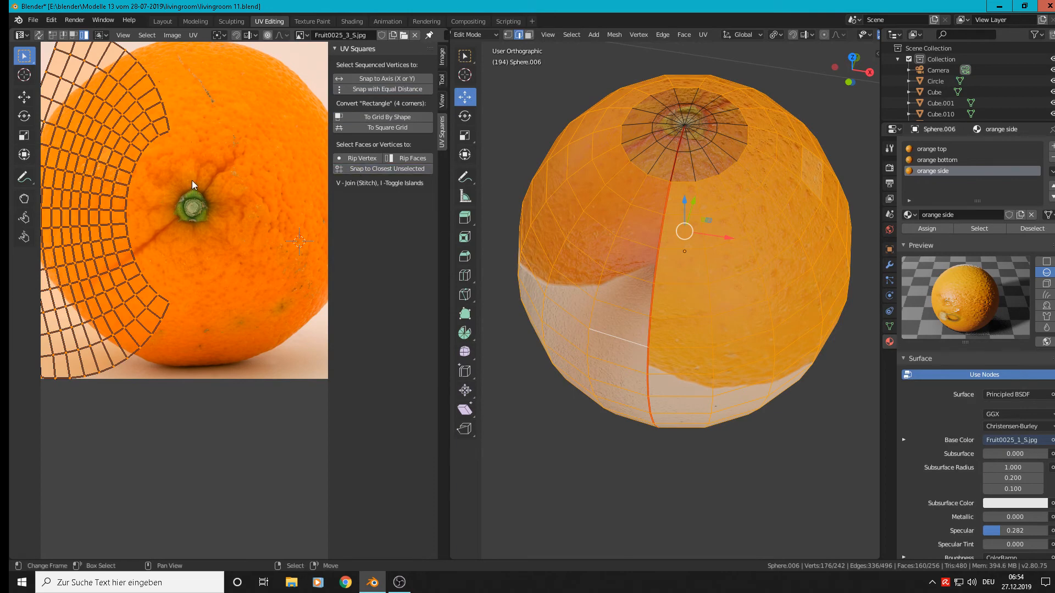
click(352, 90)
click(209, 167)
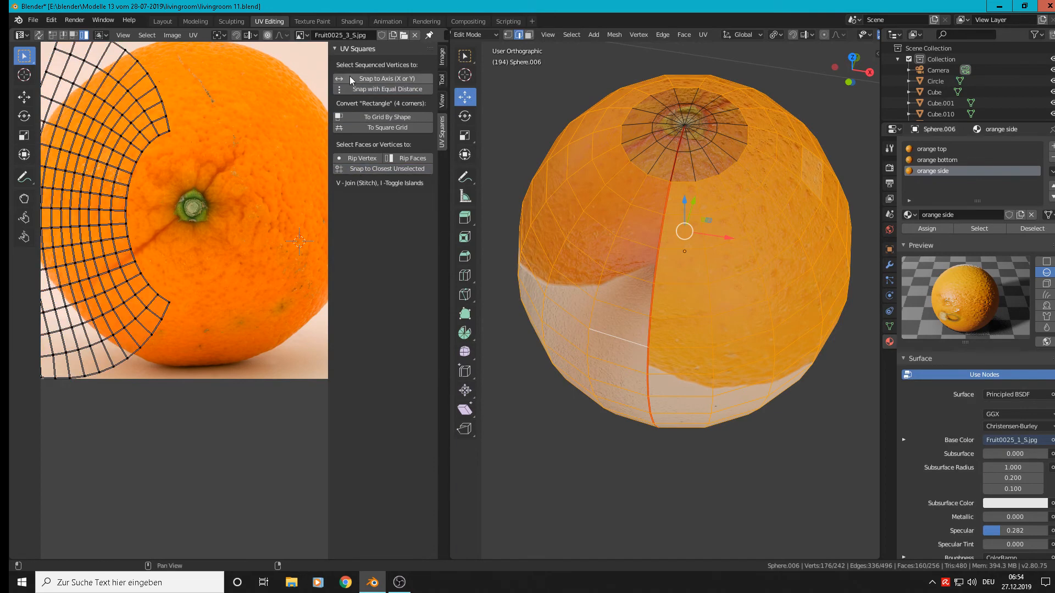
- Display the image Fruit0025_1_S.jpg behind the side band's UVs in the UV editor
scroll(173, 172, down, 2)
middle_drag(173, 172, 259, 189)
scroll(260, 190, up, 1)
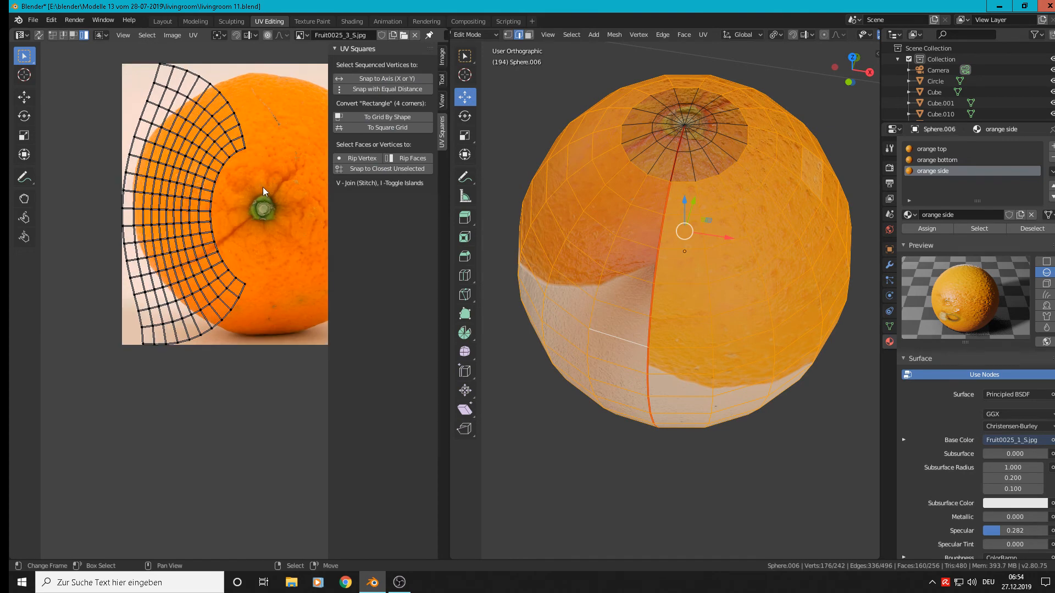
scroll(262, 187, down, 2)
middle_drag(290, 54, 277, 58)
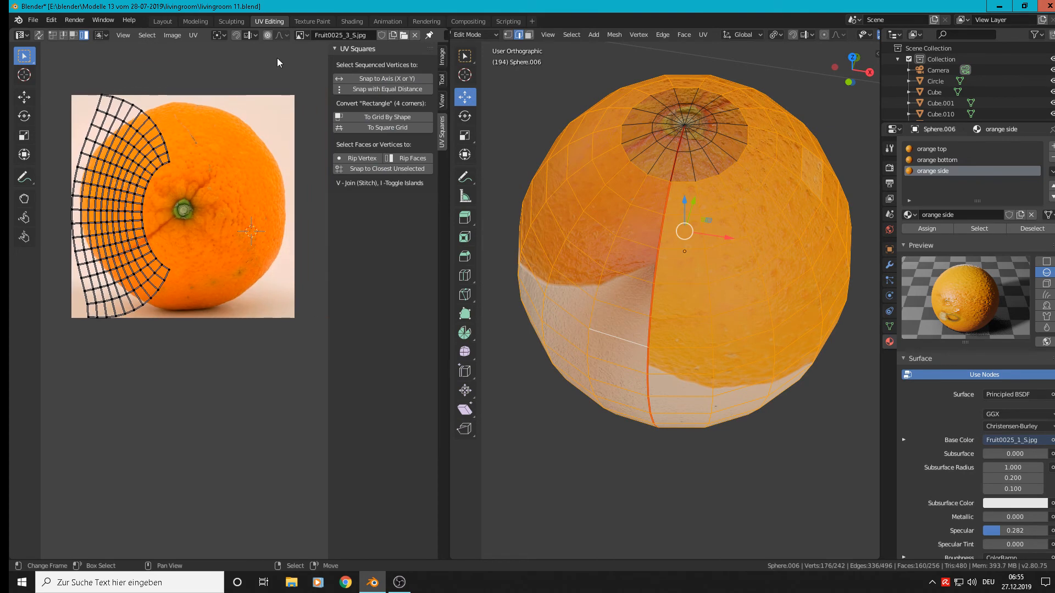
click(302, 35)
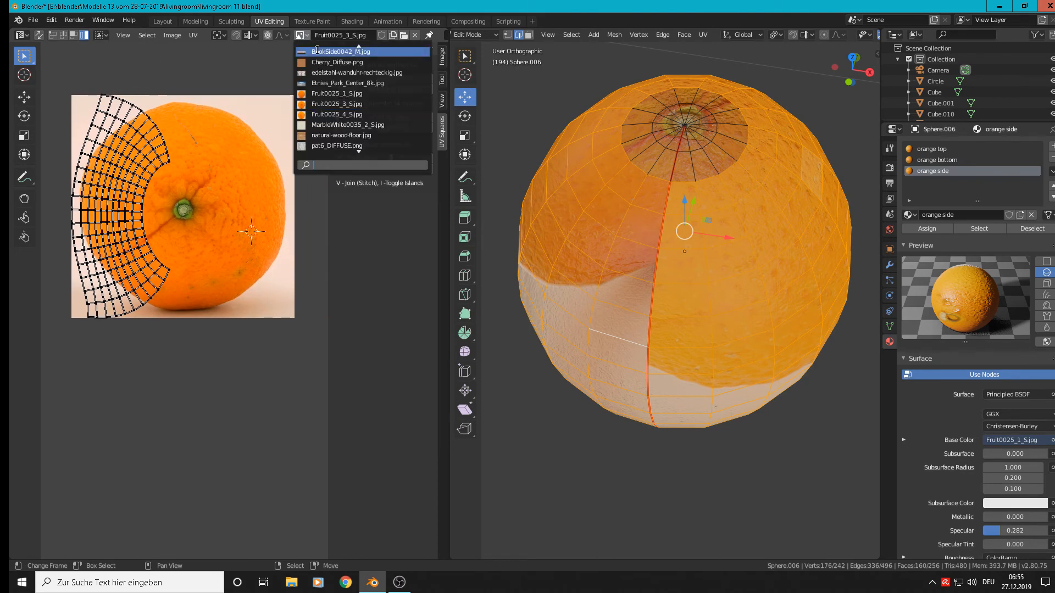
click(328, 95)
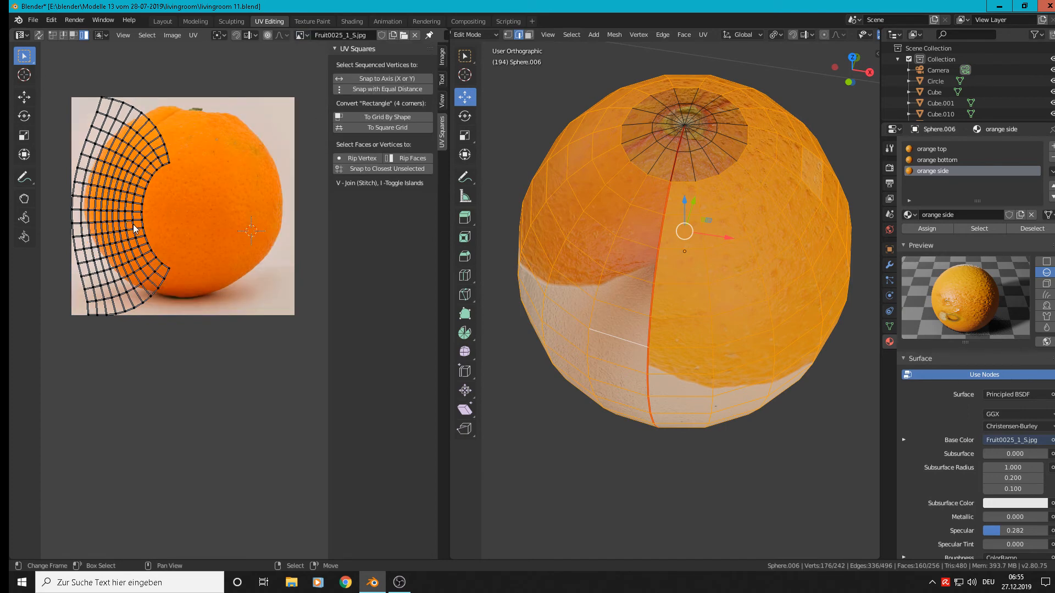
- Move all of the side band's UVs onto the orange in the image and scale them down to fit inside its outline
key(a)
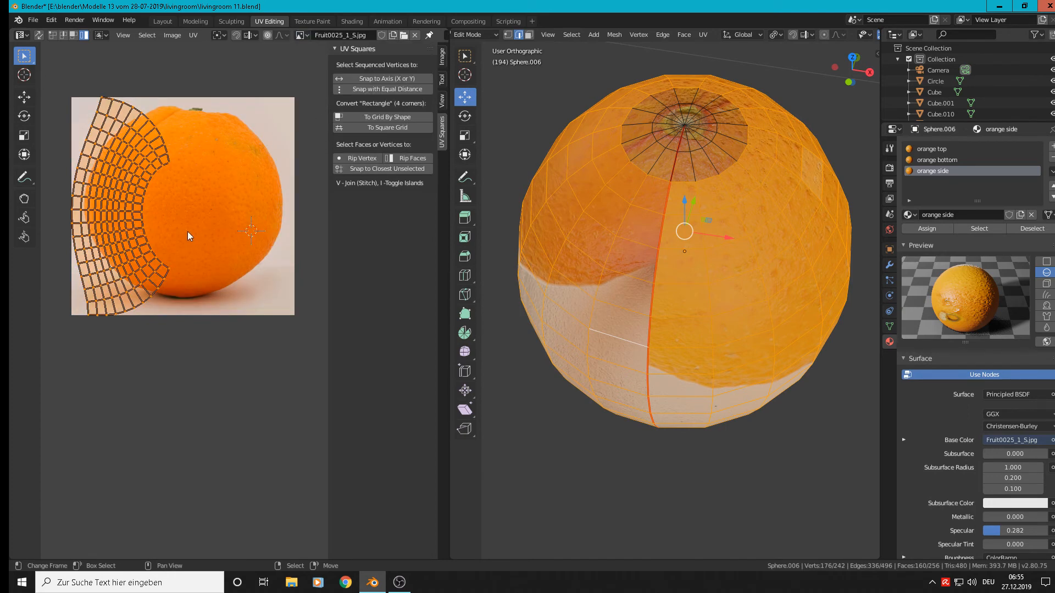
key(g)
click(264, 236)
key(s)
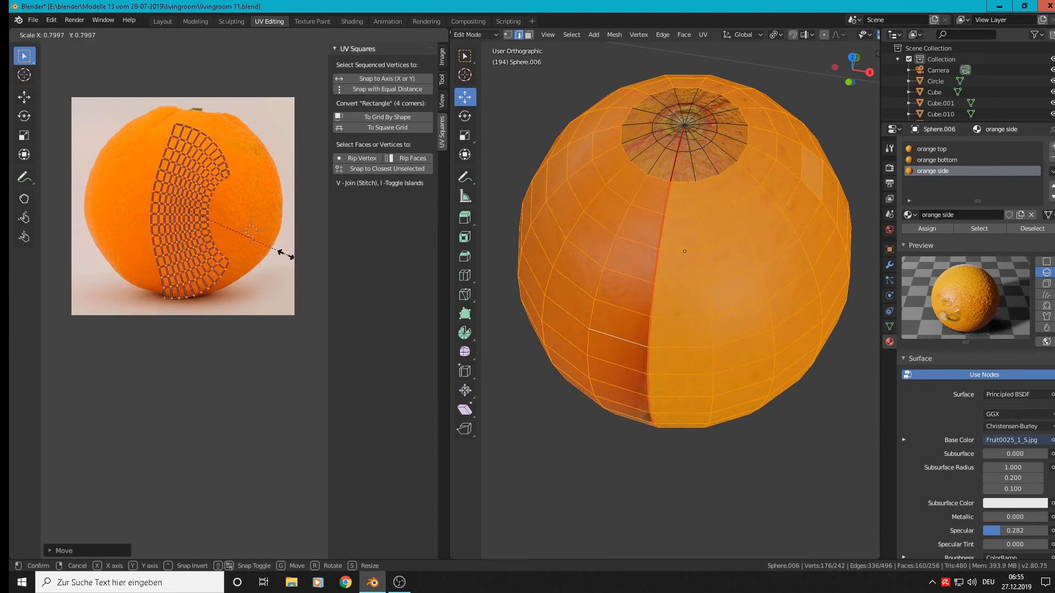
click(271, 249)
- Inspect the orange's side texture and its vertical seam from several angles and distances in Object Mode
key(Tab)
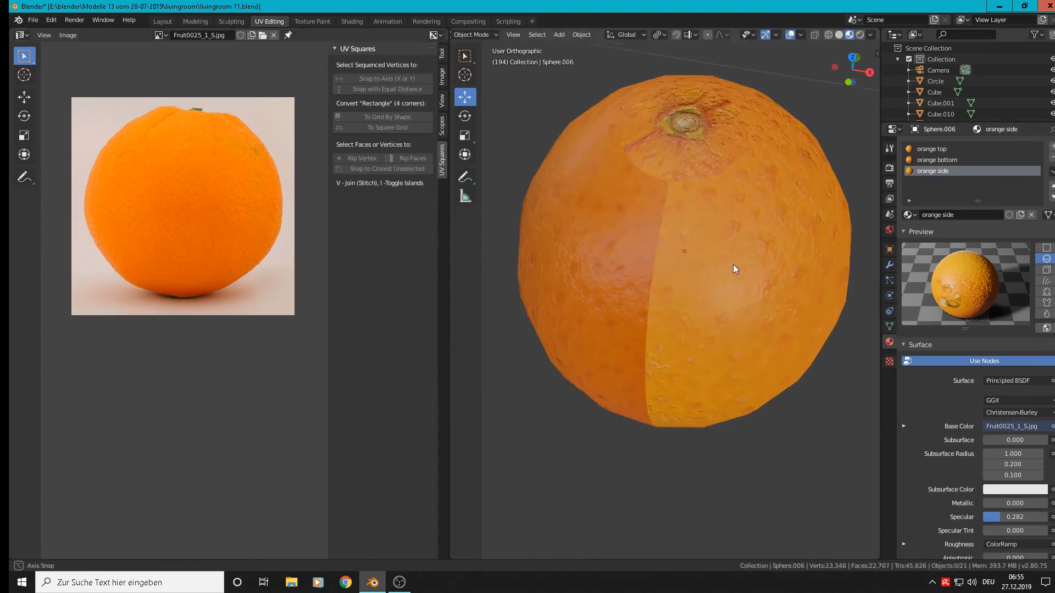
middle_drag(733, 265, 846, 216)
scroll(826, 220, down, 6)
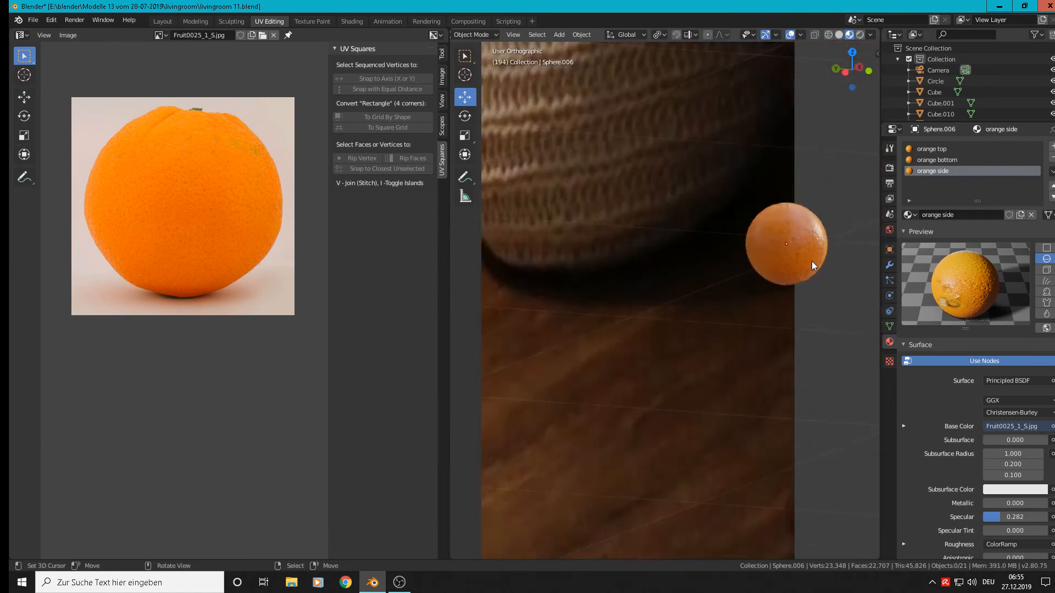
middle_drag(812, 262, 758, 282)
scroll(712, 286, down, 2)
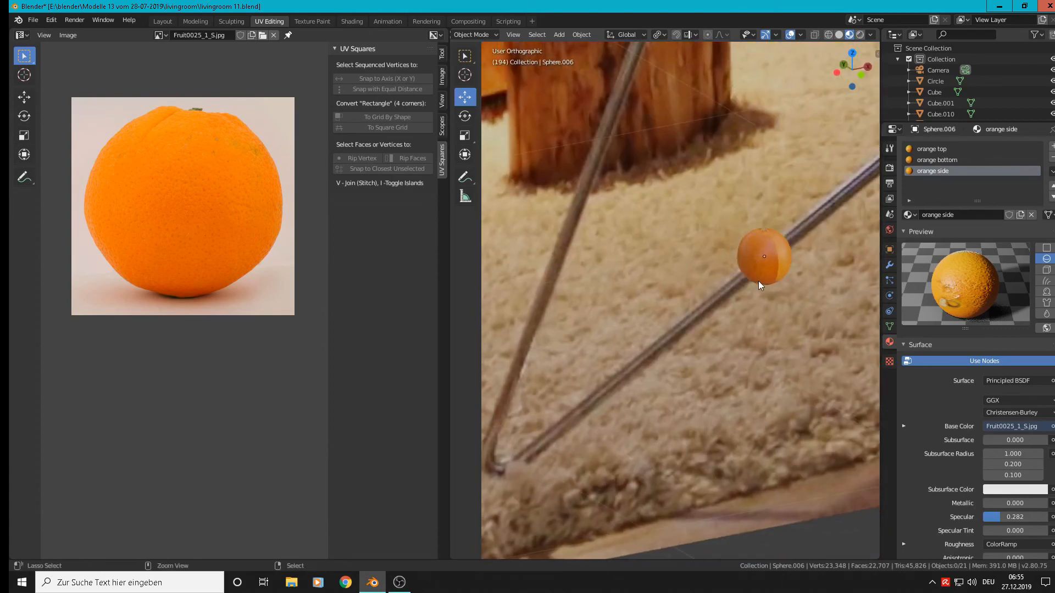
- Undo the last move and scaling of the side band's UVs in Edit Mode
key(Tab)
key(ctrl+z)
key(ctrl+z)
key(ctrl+z)
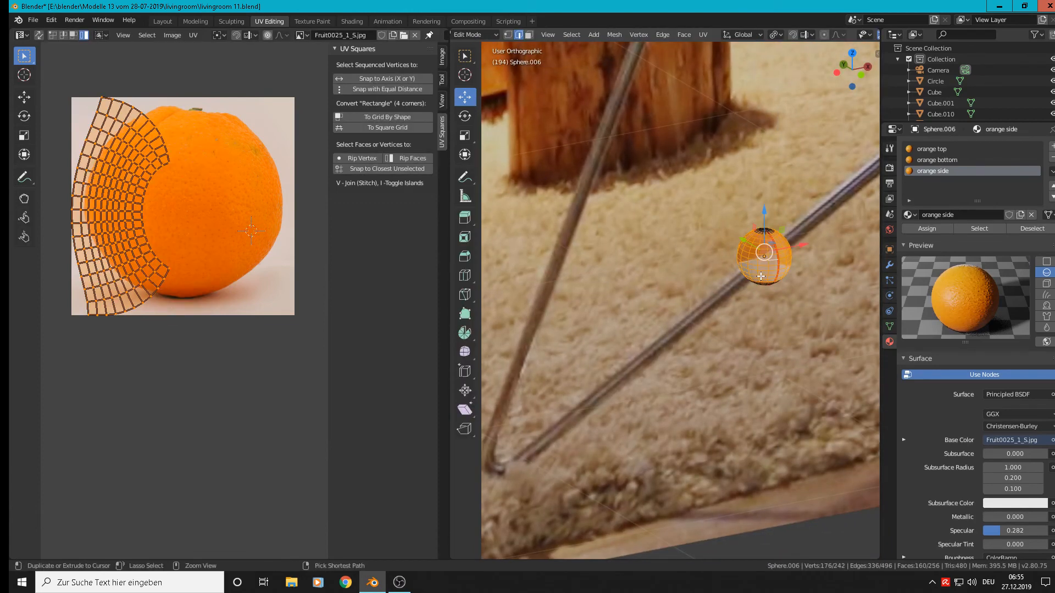
key(ctrl+z)
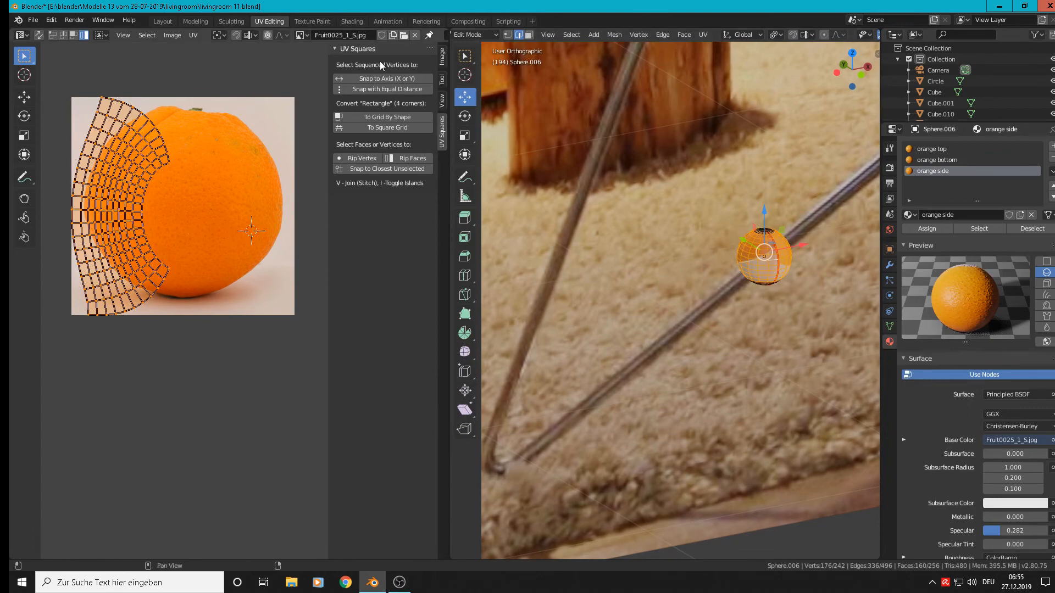
- Switch to the Modeling workspace and inspect the orange's texture and seam from several angles in Object Mode
click(195, 21)
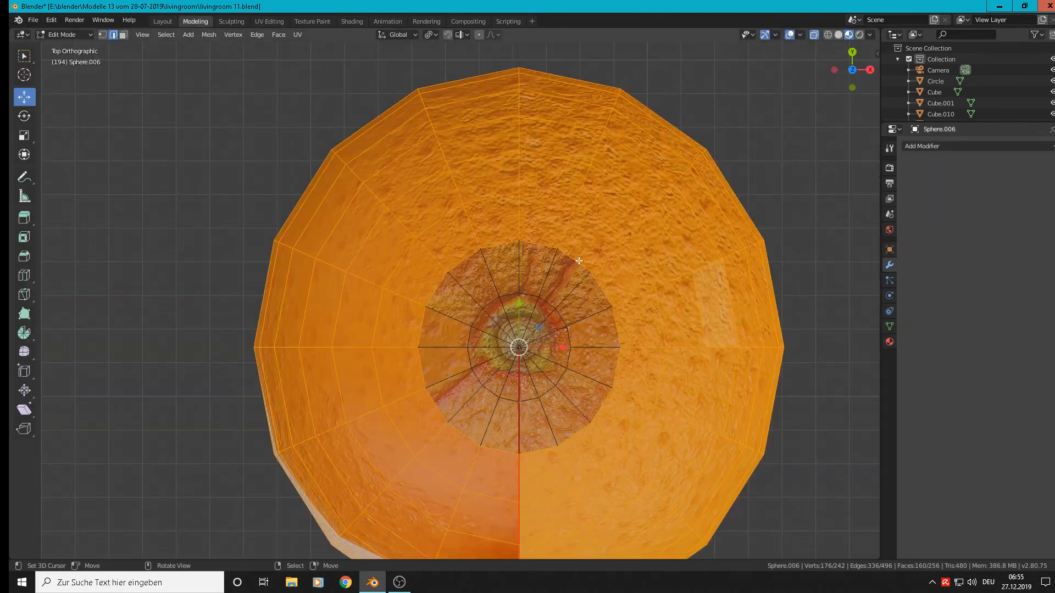
middle_drag(664, 351, 645, 257)
scroll(646, 257, down, 3)
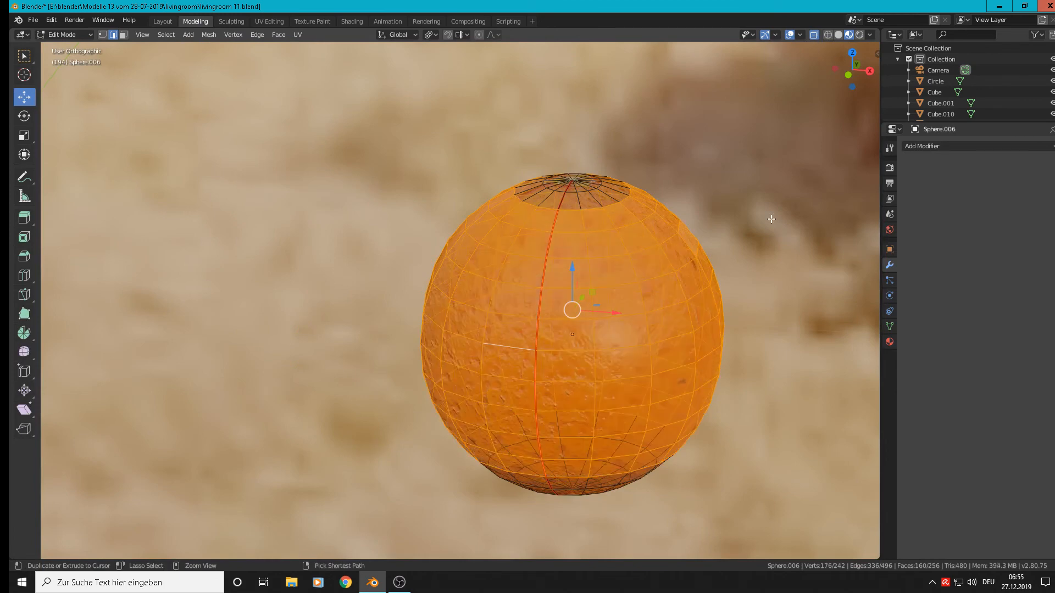
key(Tab)
scroll(770, 219, down, 4)
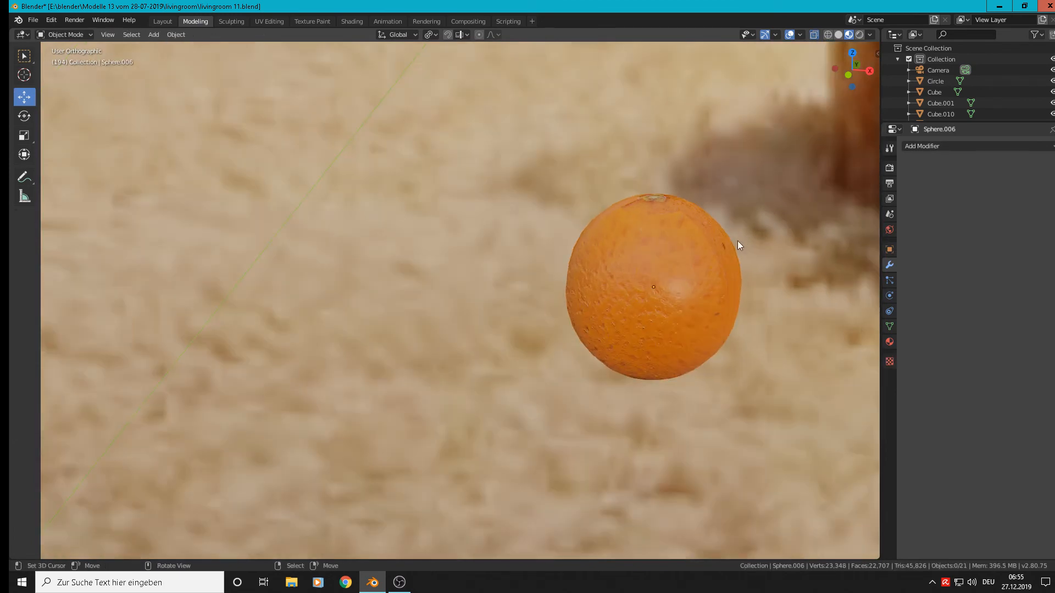
mouse_move(760, 313)
middle_down()
mouse_move(654, 301)
mouse_move(769, 294)
mouse_move(755, 294)
middle_up()
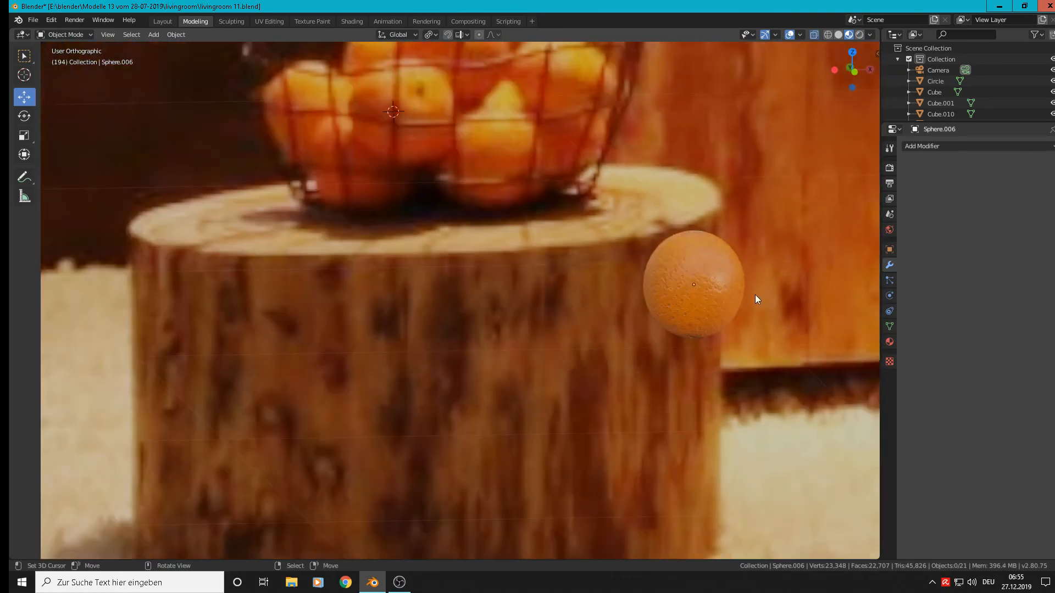
key(Tab)
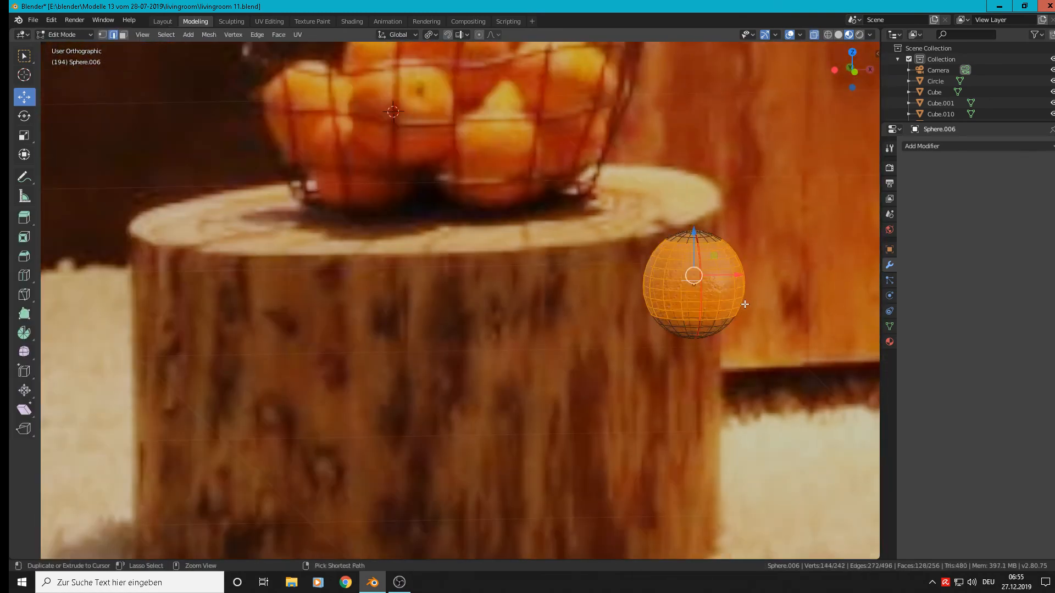
key(Tab)
middle_drag(744, 302, 711, 254)
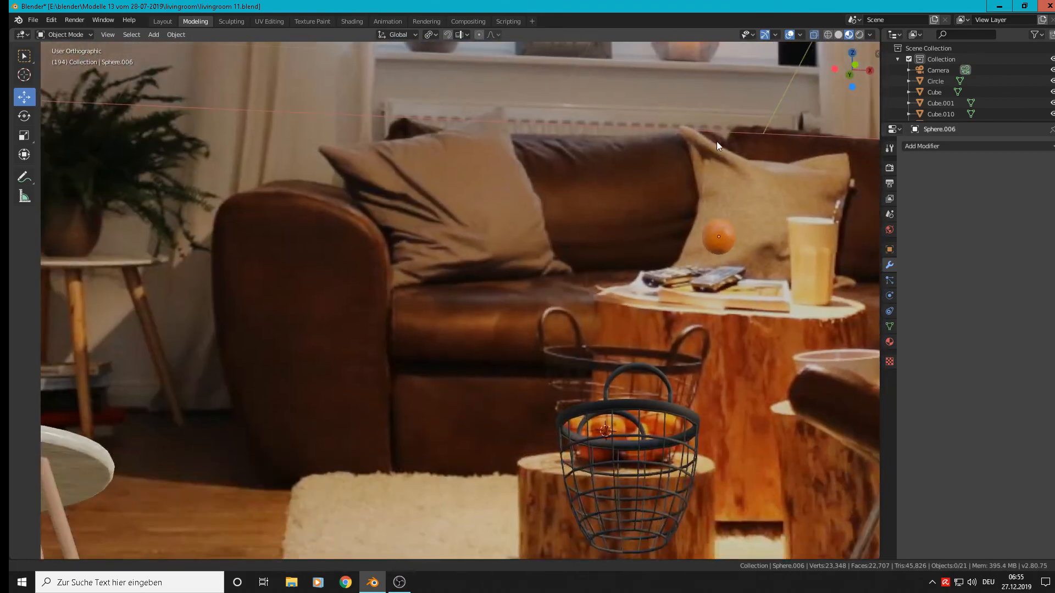
- Lower the orange 1.18 m along Z and move it about -0.695 m in X and -1.35 m in Y over the wire basket
click(714, 233)
drag(713, 230, 716, 462)
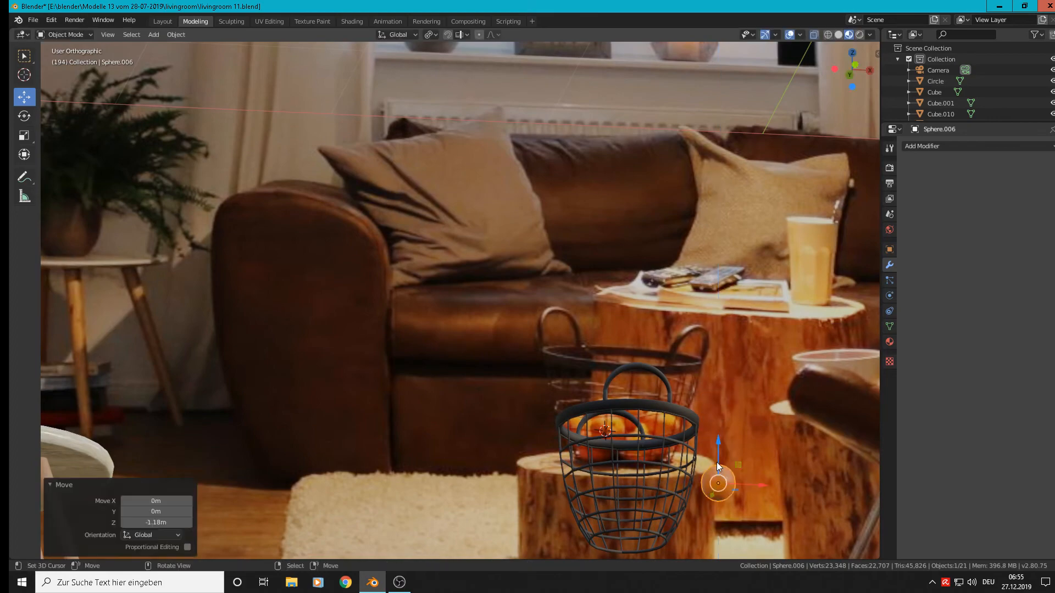
middle_drag(716, 462, 771, 397)
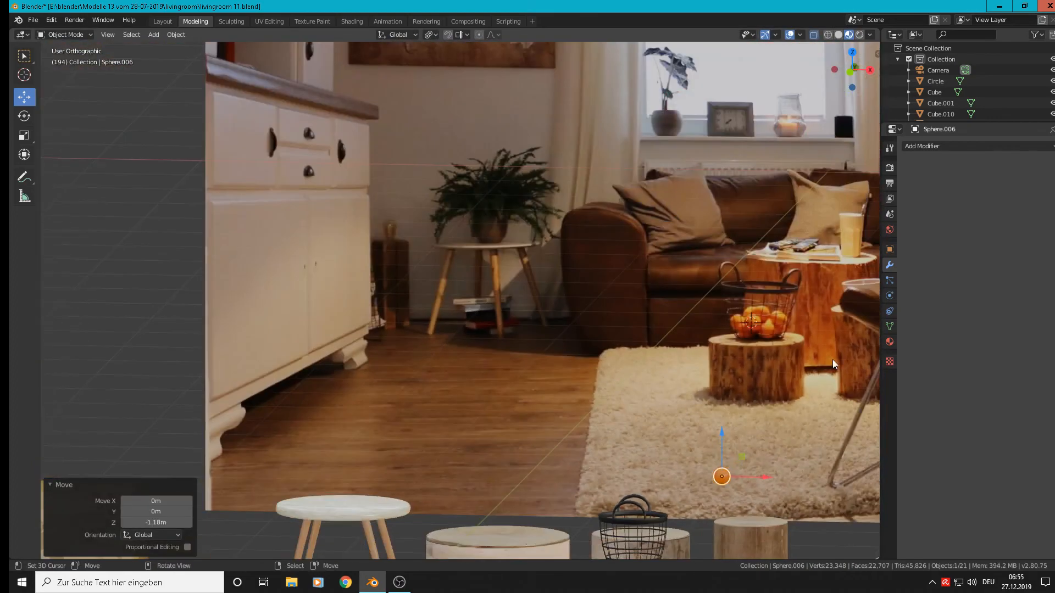
key(KP_7)
scroll(770, 410, down, 1)
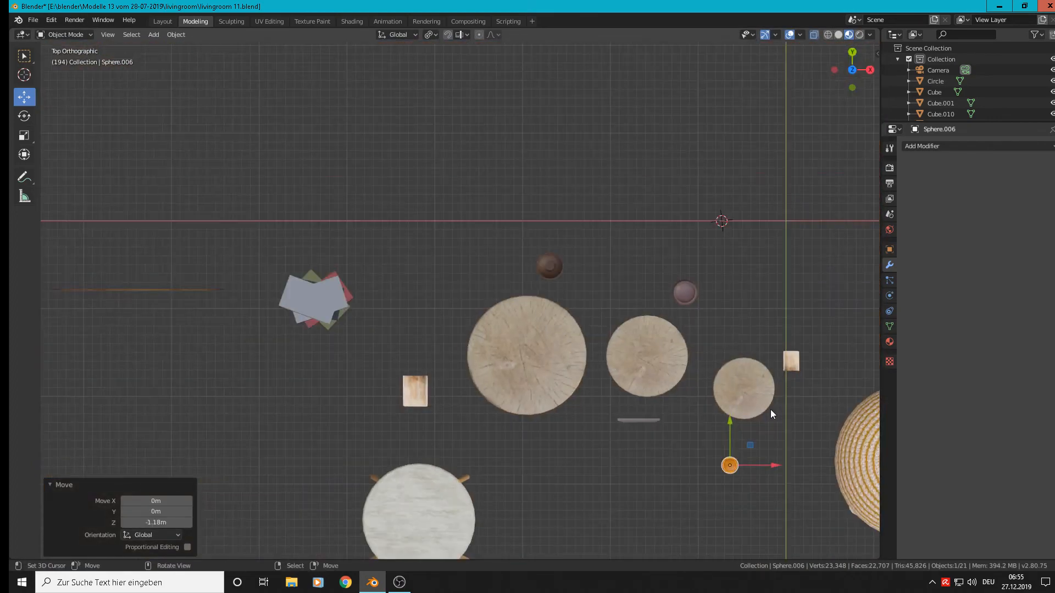
shift+middle_drag(771, 409, 604, 289)
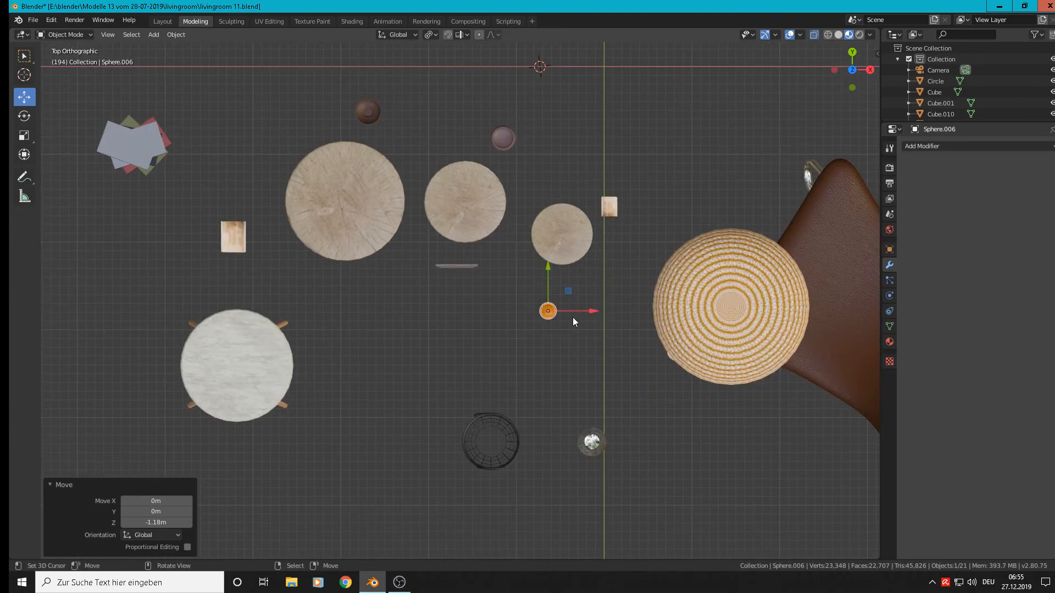
key(g)
click(512, 437)
- Lower the orange 0.671 m along Z into the bottom of the wire basket
middle_drag(512, 437, 718, 226)
scroll(662, 69, up, 7)
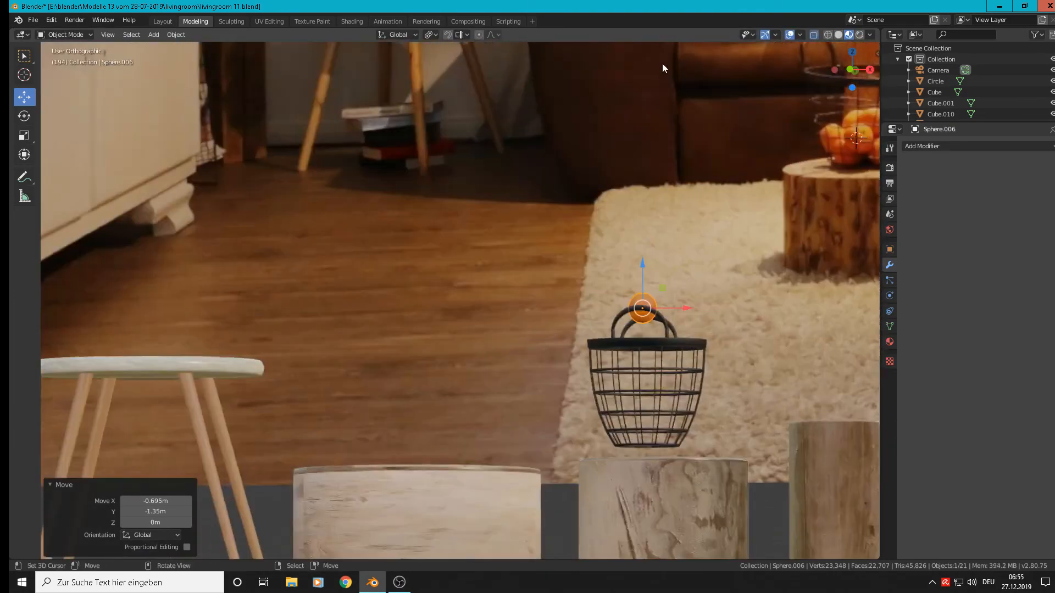
shift+middle_drag(647, 343, 448, 90)
drag(455, 131, 465, 347)
middle_drag(465, 347, 469, 434)
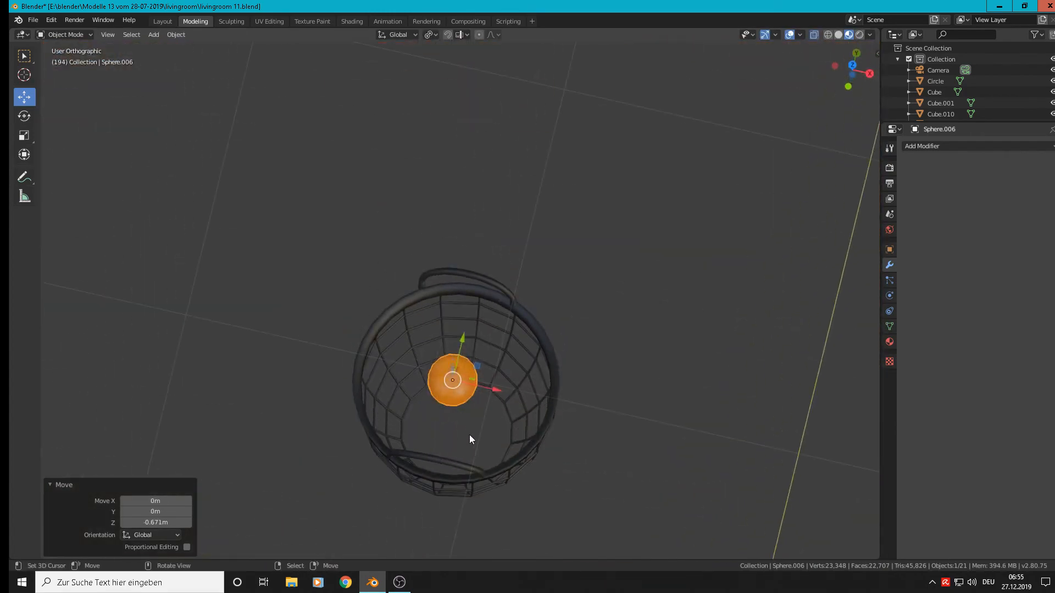
- Duplicate the orange, shift the copy 0.155 m along X and rotate it about -40.3° around X
key(shift+d)
right_click(448, 421)
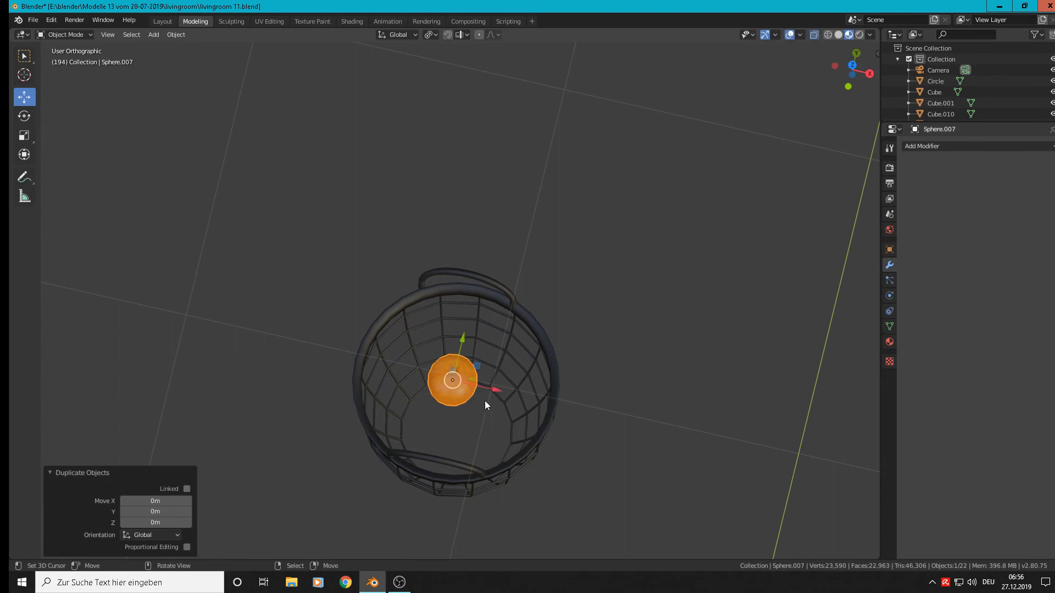
drag(490, 389, 536, 413)
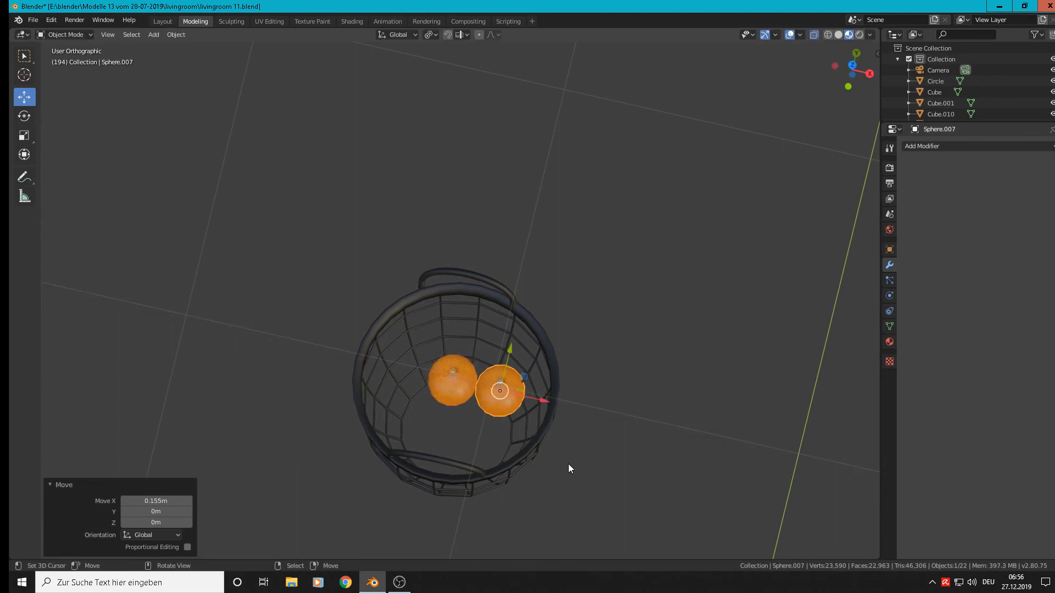
key(r)
key(x)
click(525, 540)
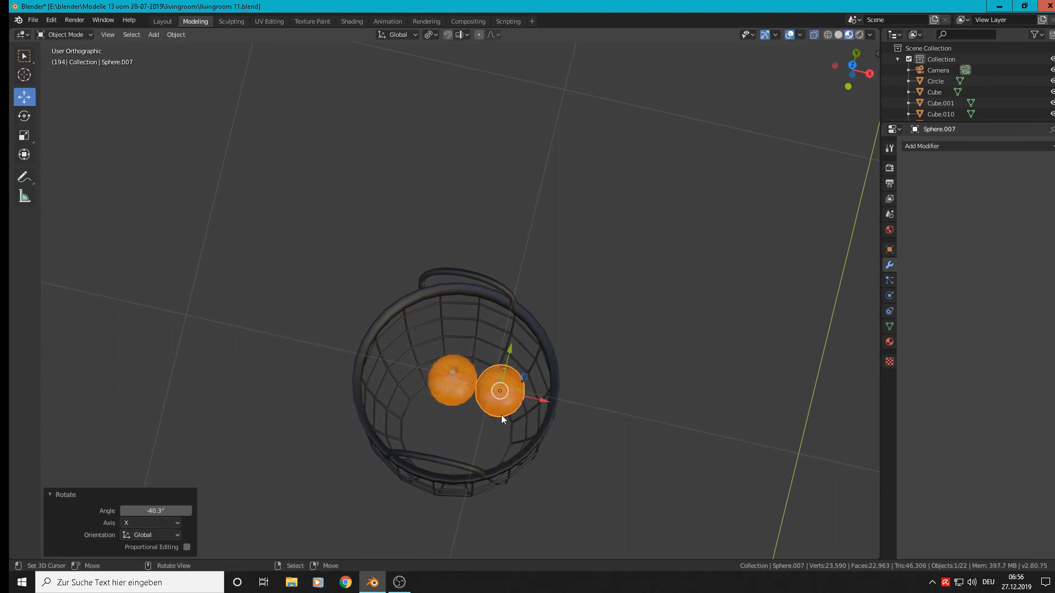
- Add a third orange by duplicating the second, shifting it -0.156 m along Y and rotating it about 61.6° around Z
key(shift+d)
key(y)
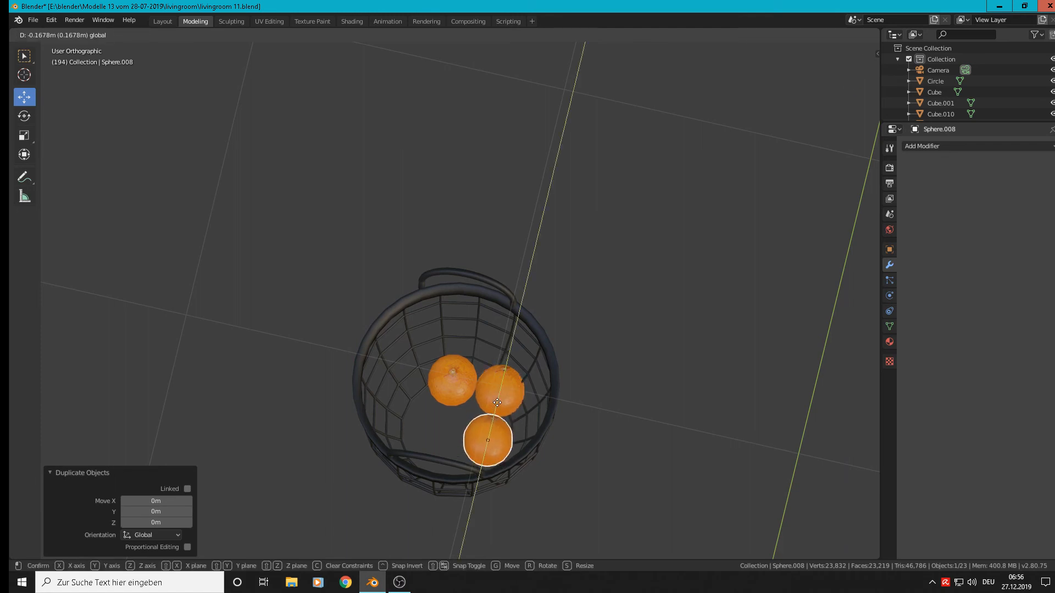
click(498, 403)
key(r)
key(z)
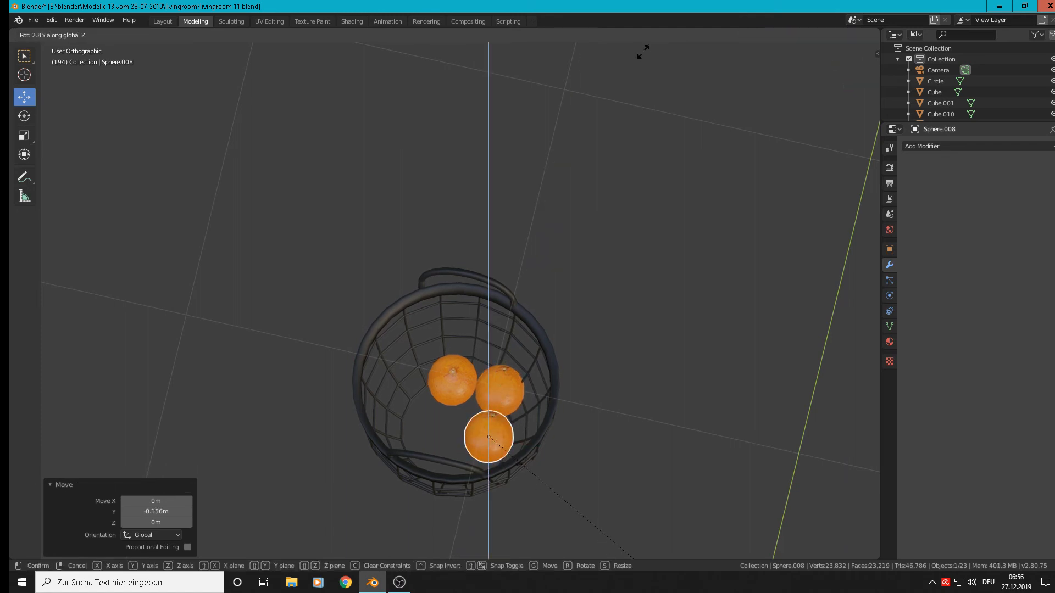
click(553, 419)
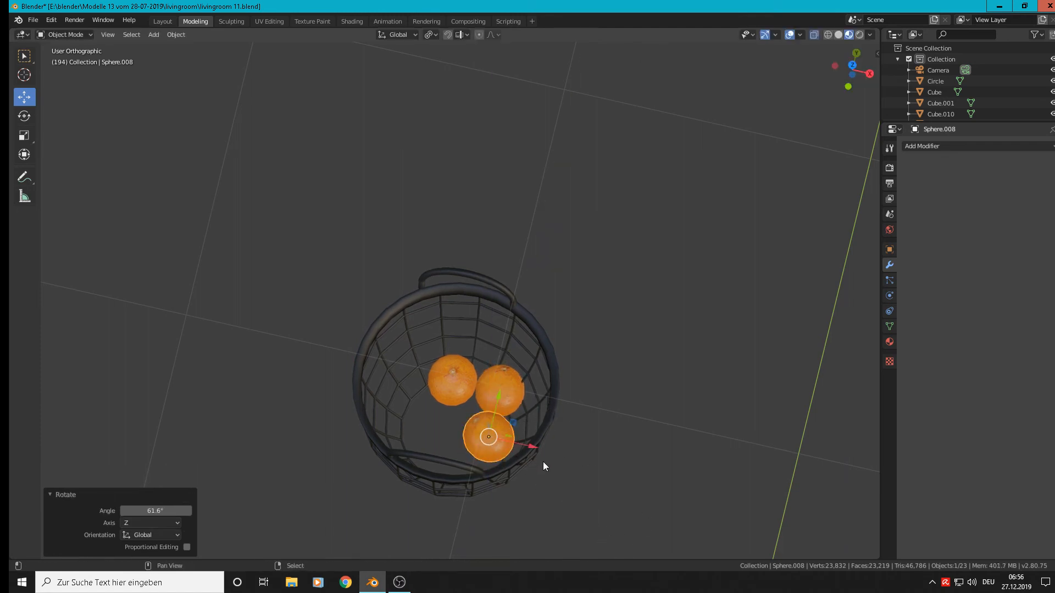
- Add a fourth orange by duplicating the third about -0.204 m in X and rotating the copy -60° around Y
key(shift+d)
click(478, 440)
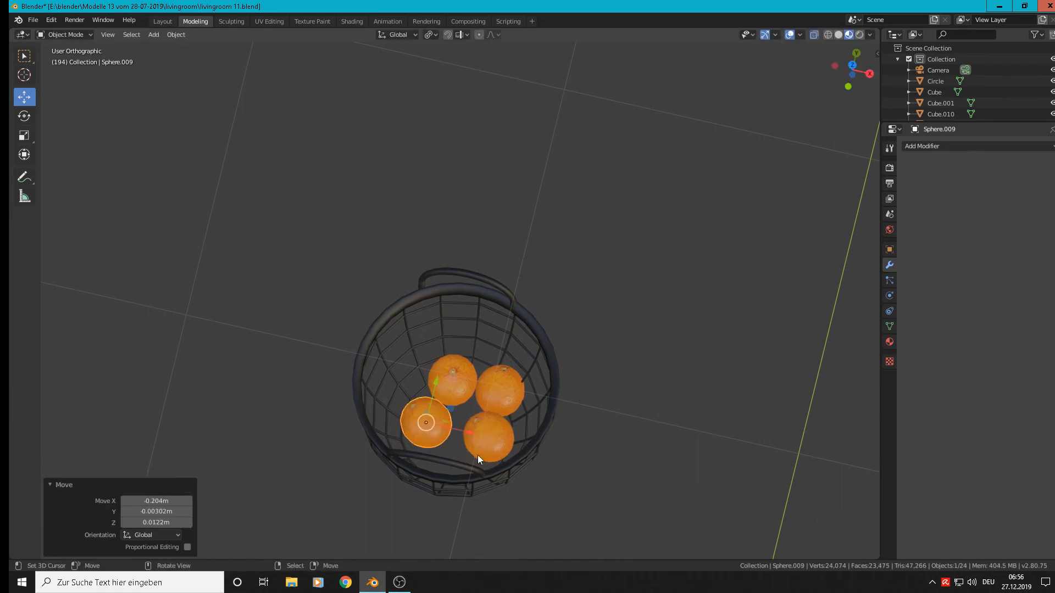
text(ry)
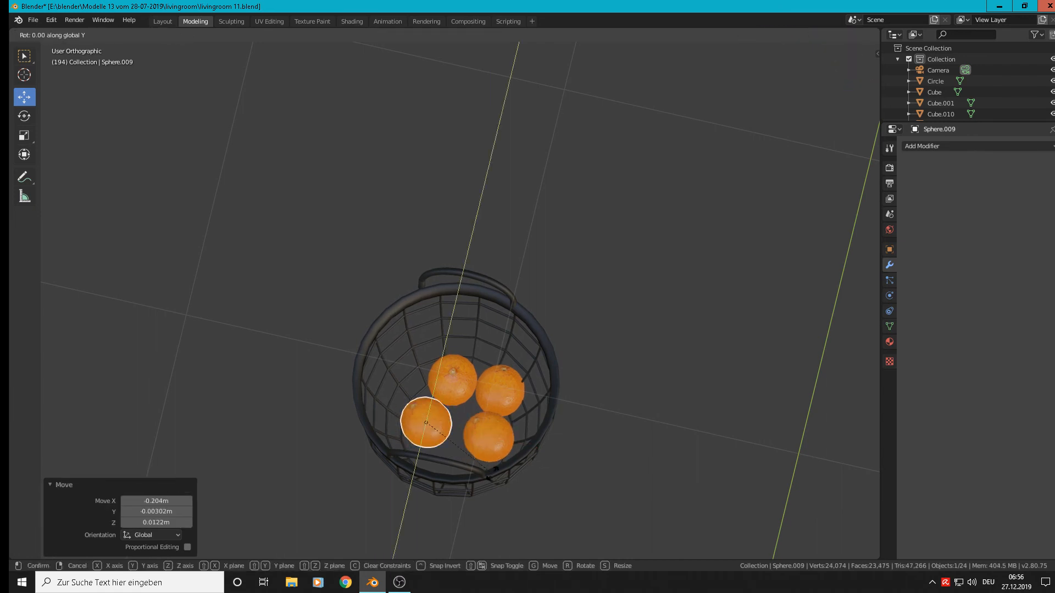
text(-60)
key(Return)
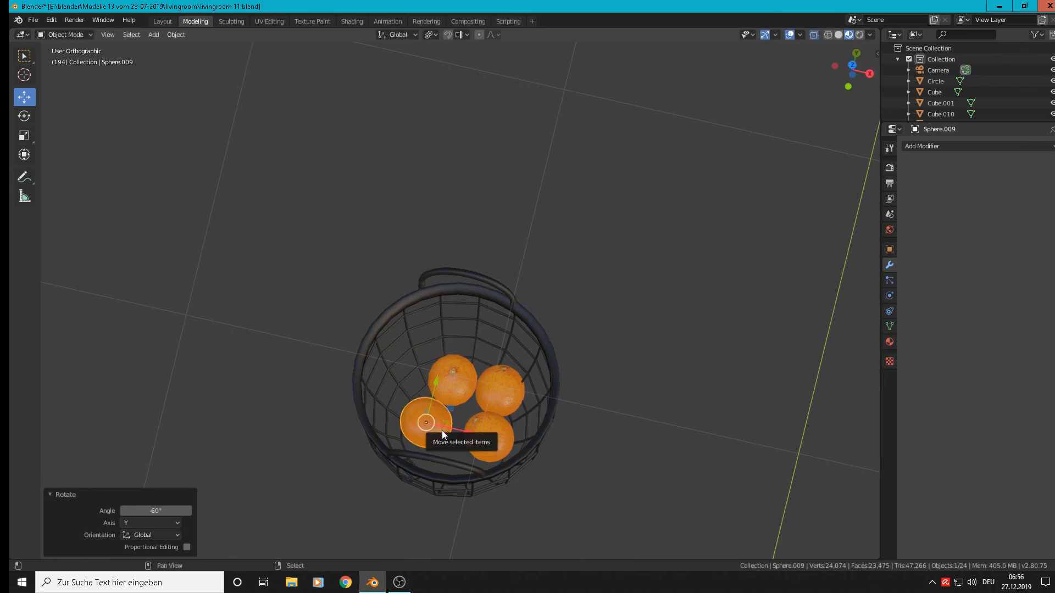
- Duplicate the fourth orange and place the copy beside it to extend the basket's bottom layer
key(shift+d)
click(463, 470)
middle_drag(464, 470, 481, 383)
scroll(456, 427, up, 1)
middle_drag(457, 427, 423, 496)
- Duplicate the fifth orange, place the copy on top of the bottom layer, adjust its height along Z and rotate it about 52.6° around Z
key(shift+d)
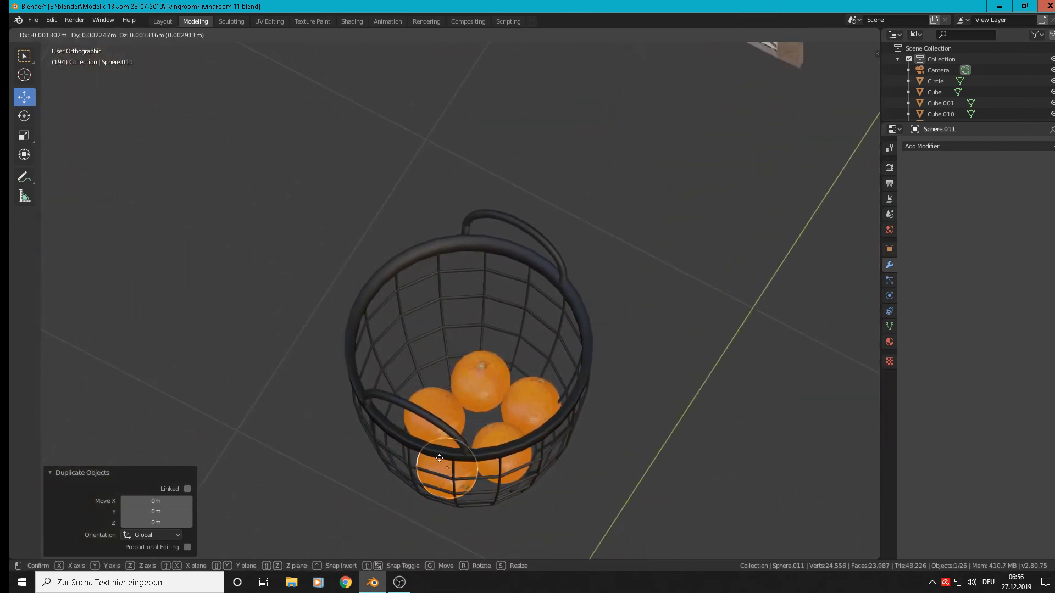
click(461, 399)
middle_drag(461, 398, 437, 341)
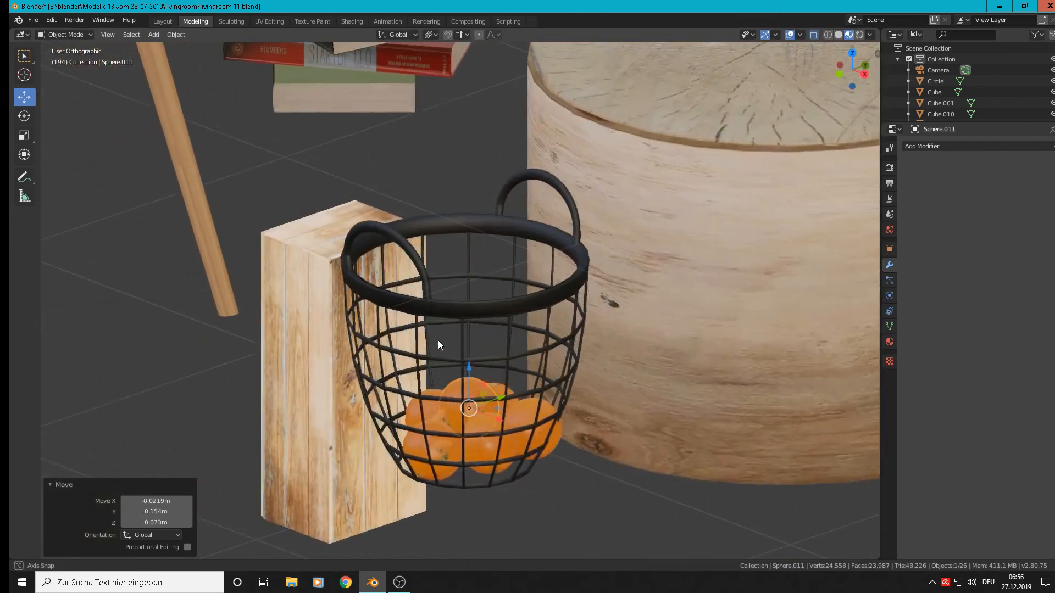
key(g)
key(z)
click(479, 384)
middle_drag(479, 384, 450, 470)
key(r)
key(z)
click(526, 415)
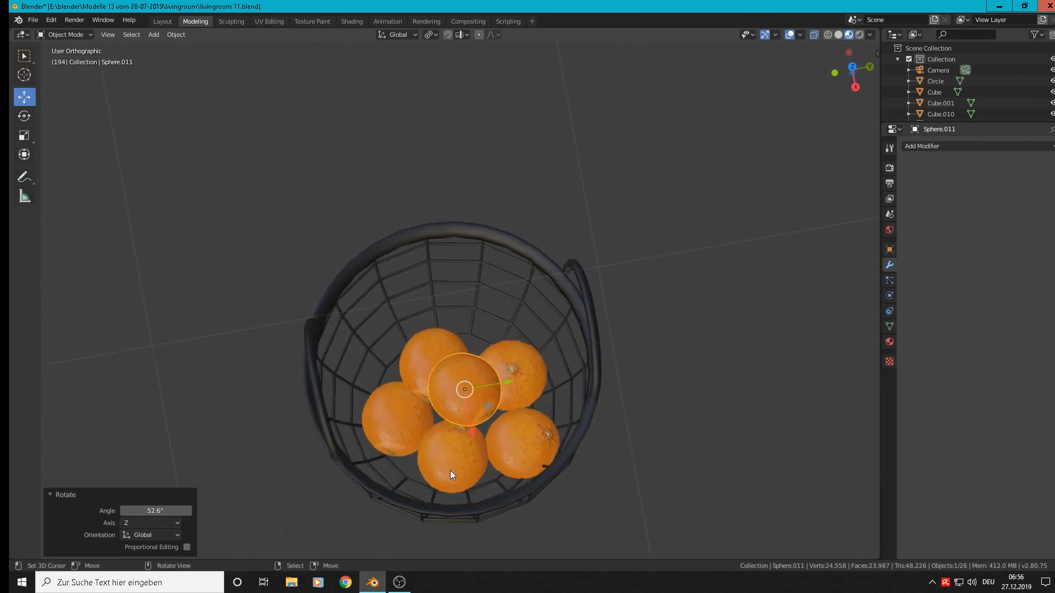
- Duplicate the upper orange five times in a row, placing the copies around it as a second layer in the basket
key(shift+d)
click(417, 405)
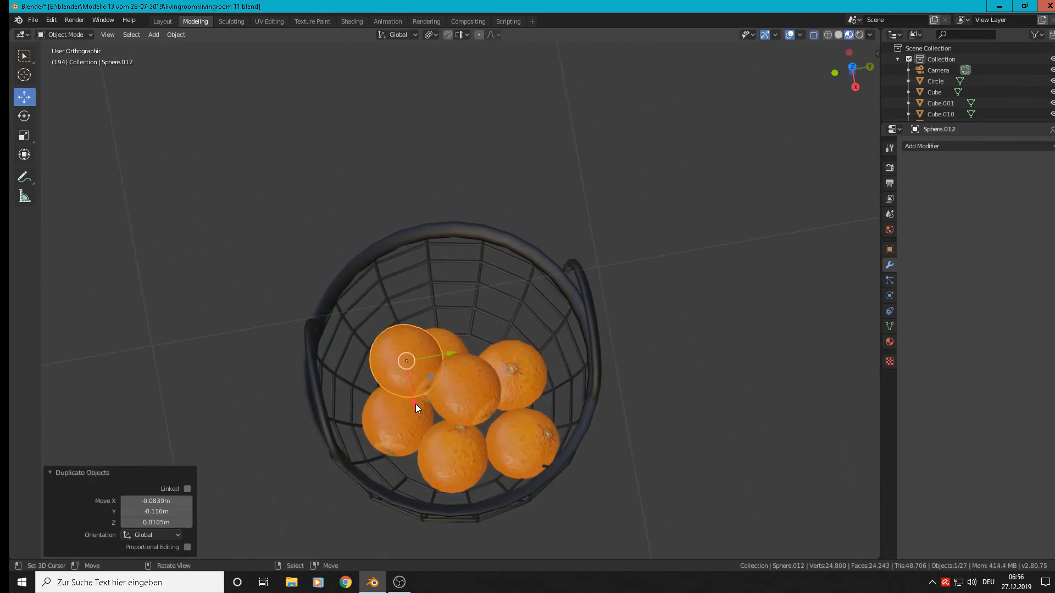
key(shift+d)
click(428, 478)
key(shift+d)
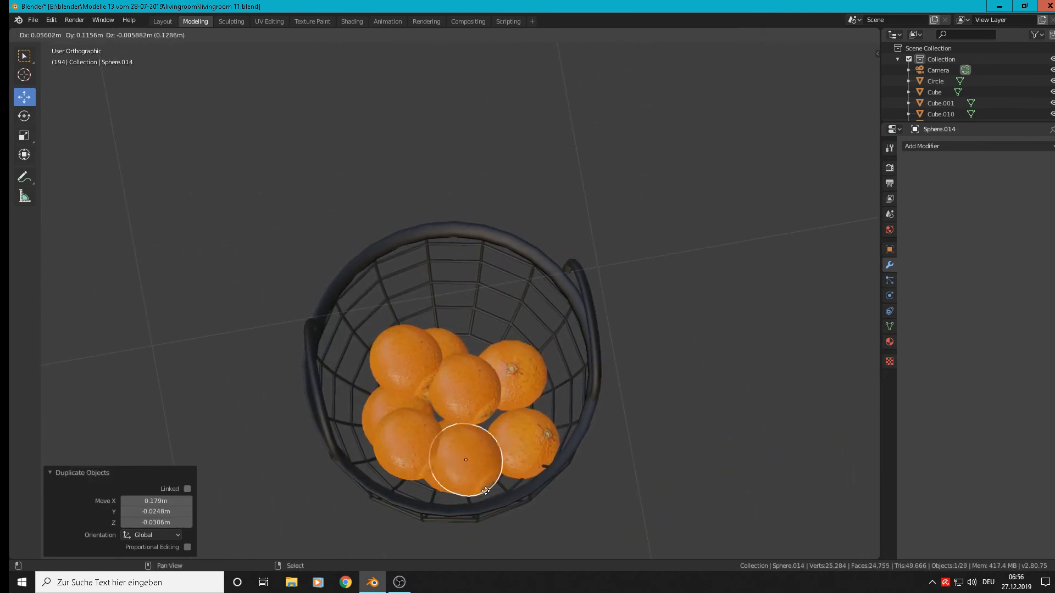
click(507, 486)
key(shift+d)
click(559, 433)
key(shift+d)
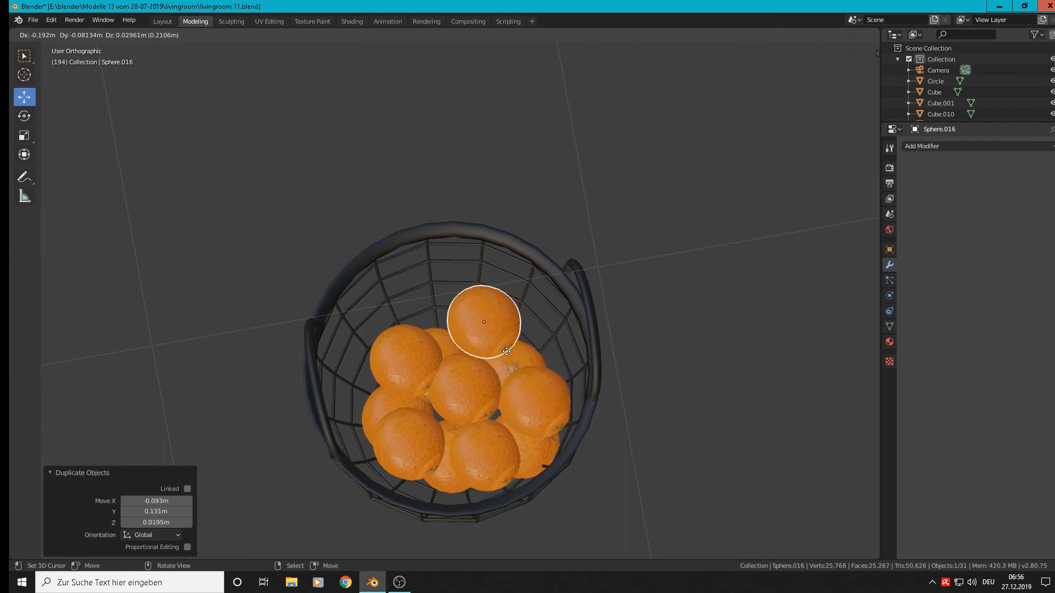
click(526, 366)
- Duplicate another orange near the basket's rim and raise the copy about 0.093 m along Z
key(shift+d)
click(460, 331)
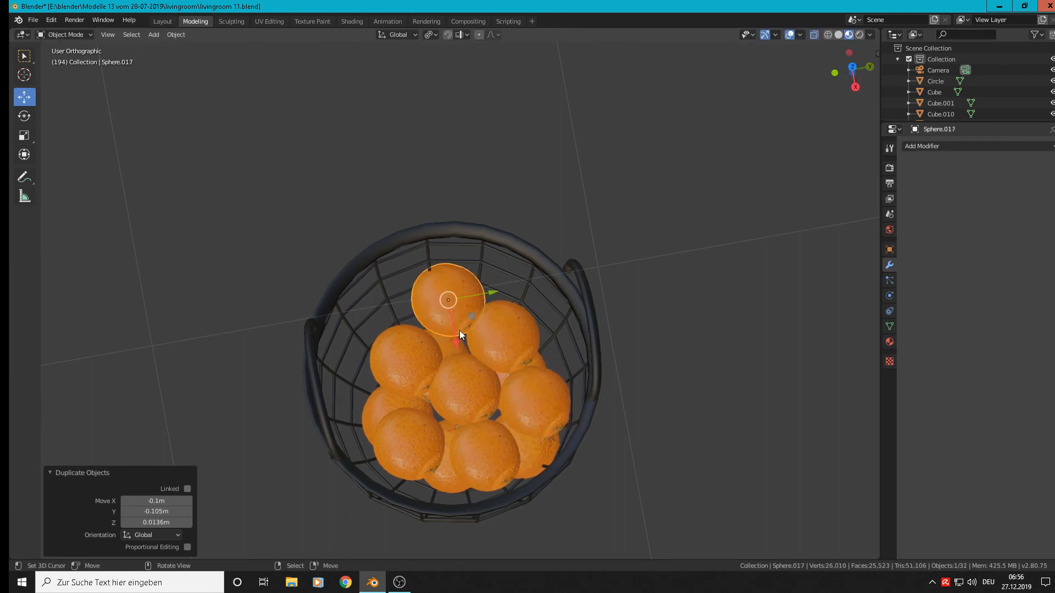
middle_drag(459, 331, 486, 263)
drag(449, 262, 456, 222)
- Add four more orange copies to the pile and shift the last one about -0.083 m in X, -0.049 m in Y and 0.031 m in Z
middle_drag(456, 222, 477, 306)
key(shift+d)
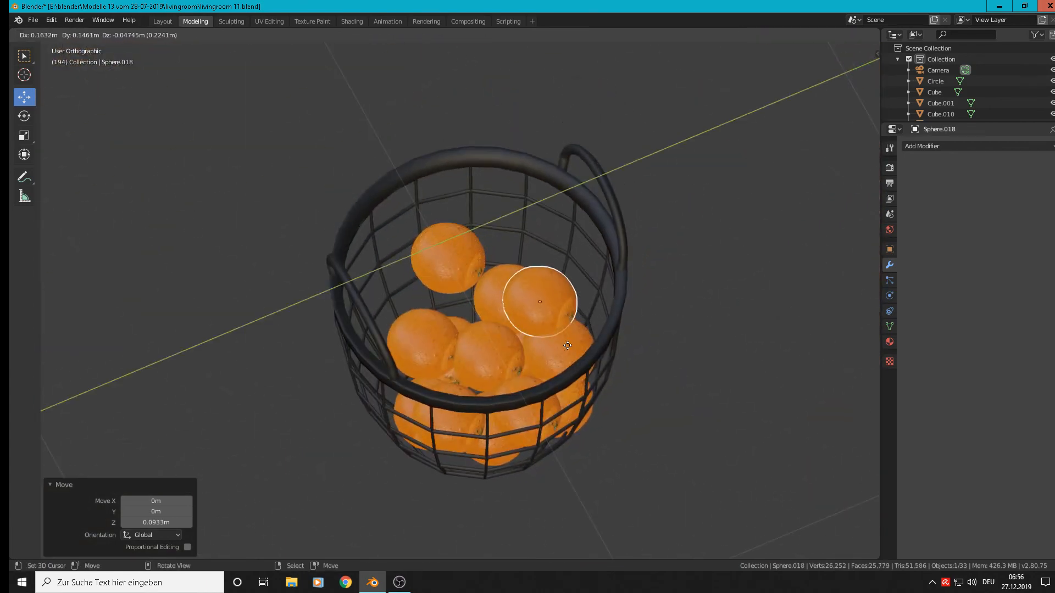
click(532, 372)
key(shift+d)
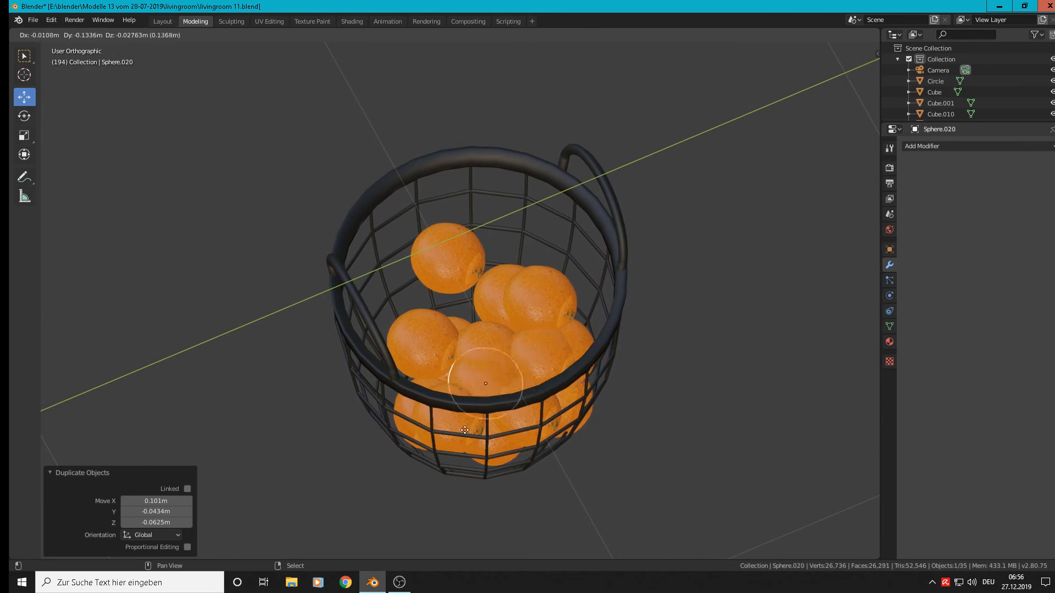
click(463, 420)
key(shift+d)
click(448, 410)
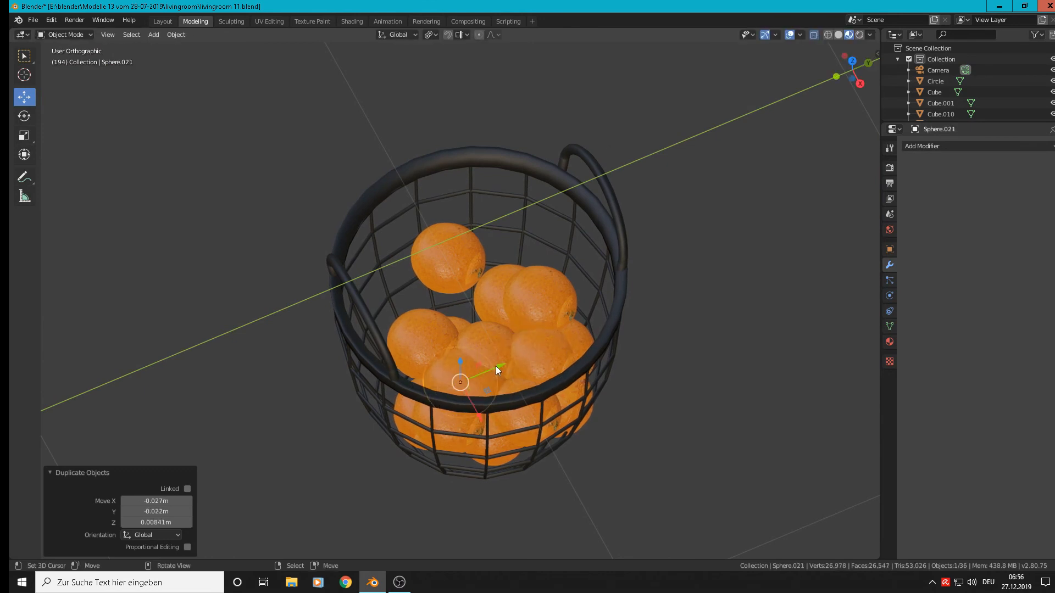
drag(496, 367, 425, 361)
key(shift+s)
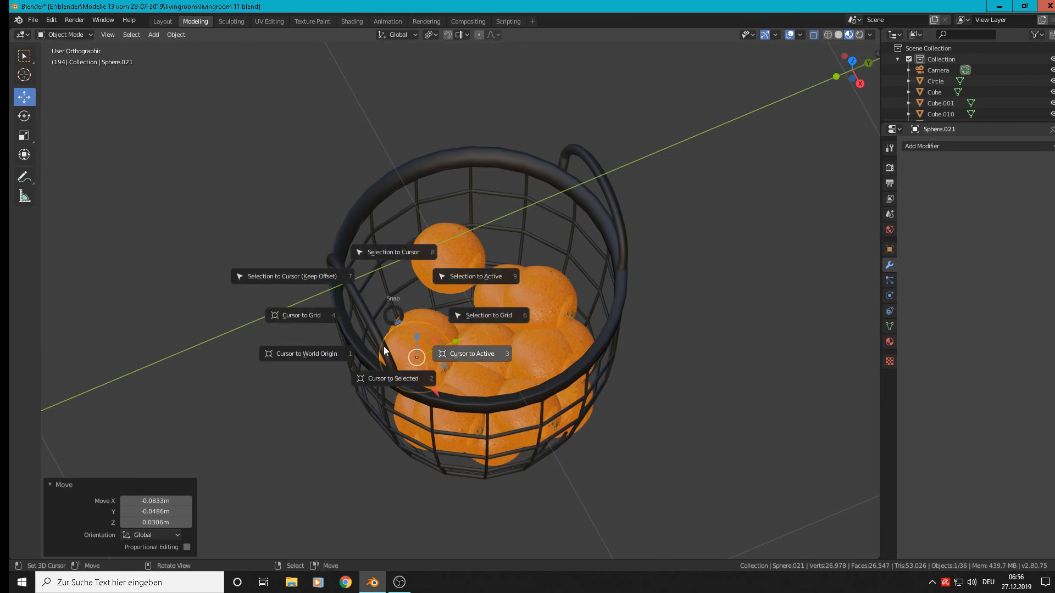
key(Escape)
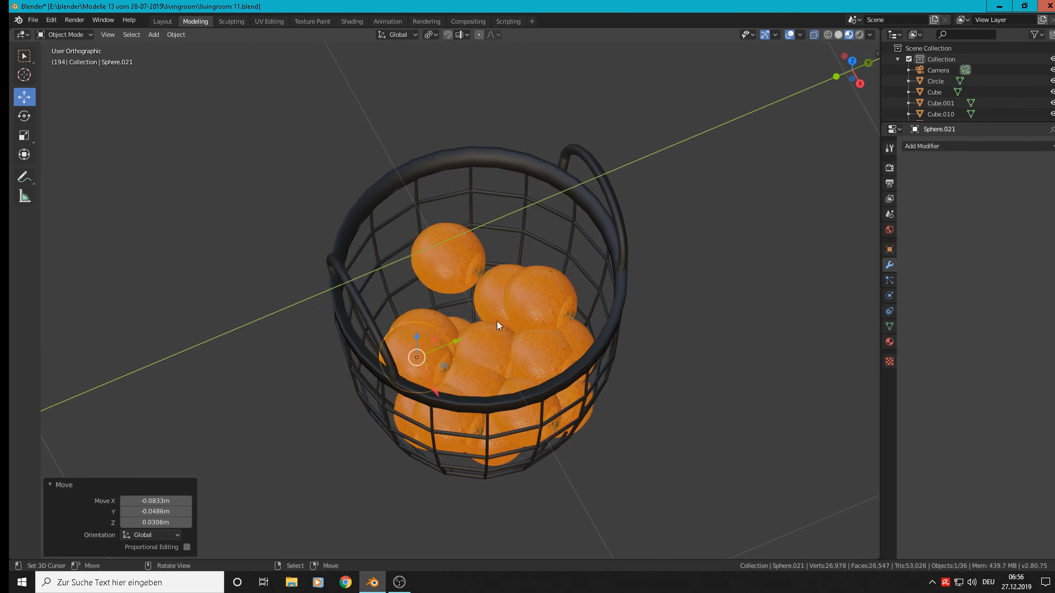
- Duplicate the orange at the basket's near edge and place the copy on top of the pile inside the basket
key(shift+d)
click(436, 268)
middle_drag(436, 268, 539, 201)
- Raise an orange in the upper part of the pile about 0.067 m and another 0.017 m along Z
click(502, 297)
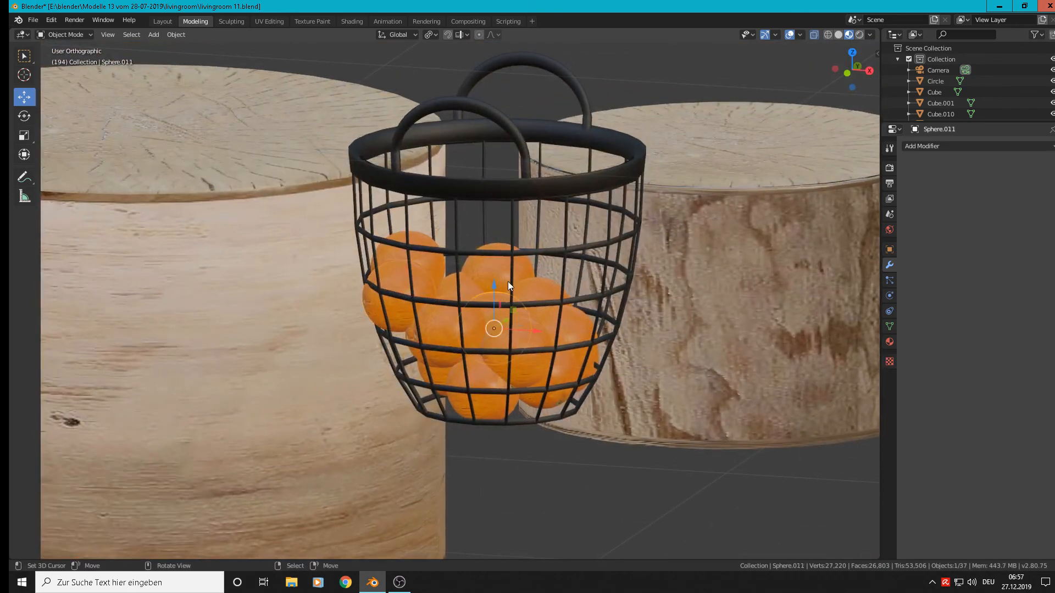
middle_drag(517, 288, 553, 333)
right_click(541, 295)
drag(542, 273, 549, 243)
middle_drag(551, 245, 604, 258)
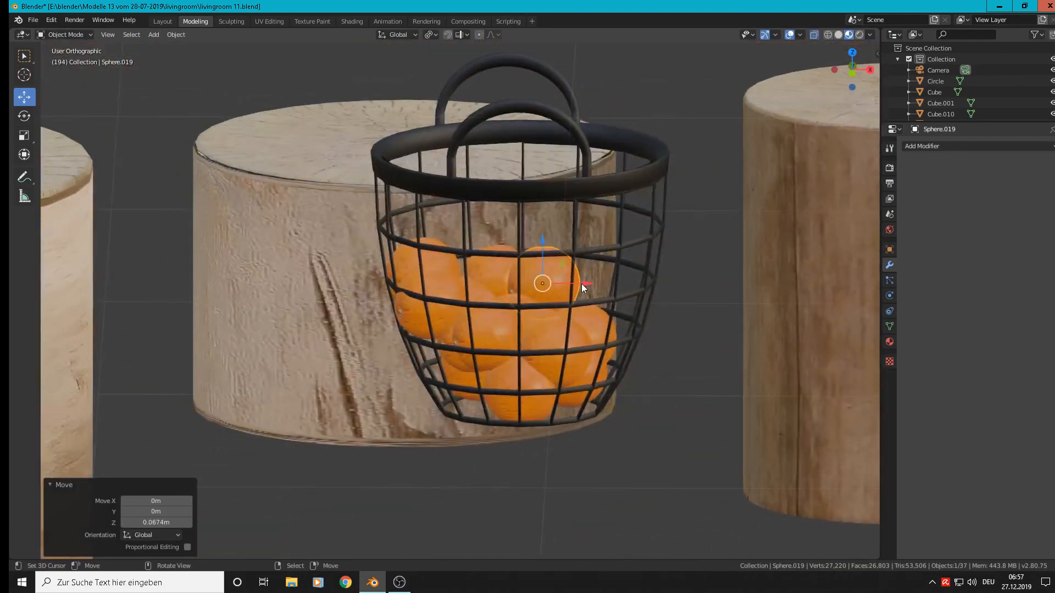
drag(541, 252, 526, 244)
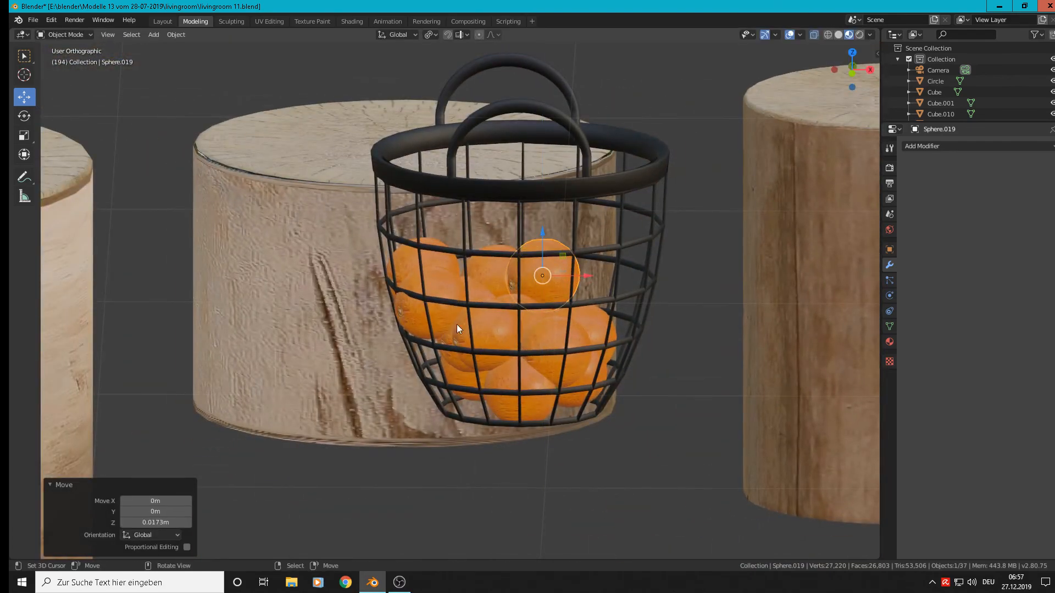
- Lift one overlapping orange about 0.028 m in X, 0.028 m in Y and 0.131 m in Z, and raise a neighbouring orange beside it
right_drag(478, 344, 489, 288)
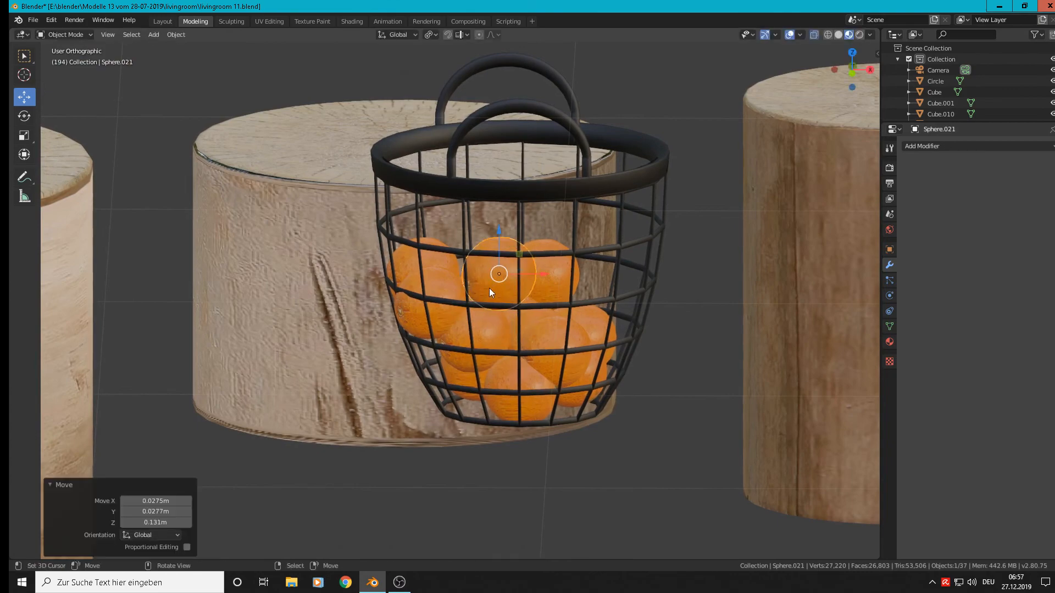
middle_drag(489, 288, 581, 266)
key(shift+d)
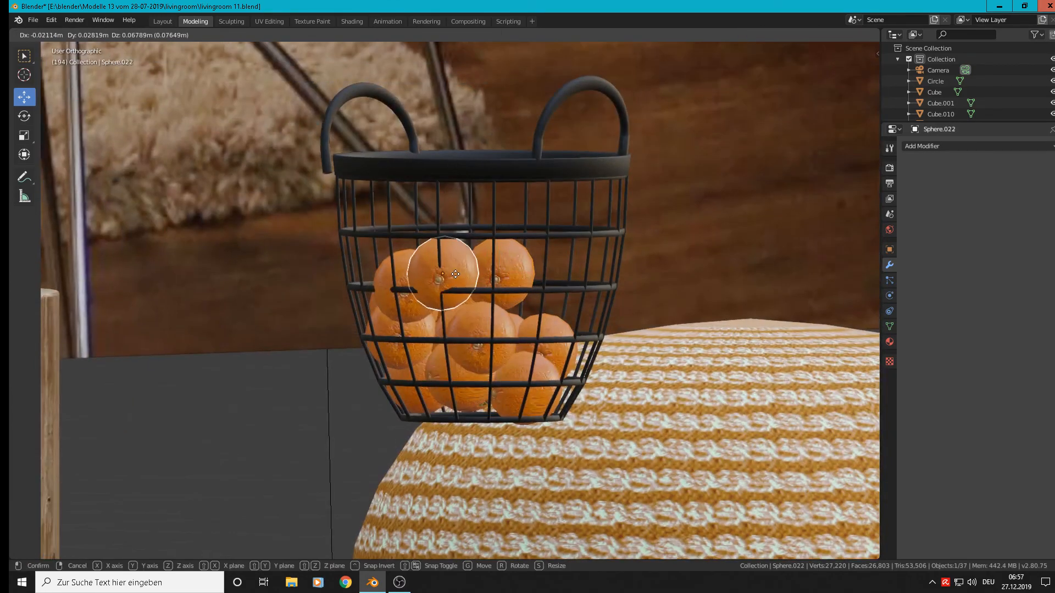
click(465, 266)
- Shift the raised neighbouring orange about 0.023 m along X, inward from the basket's wire wall
right_click(412, 291)
mouse_move(412, 291)
middle_down()
mouse_move(444, 329)
mouse_move(420, 308)
middle_up()
right_click(421, 289)
key(g)
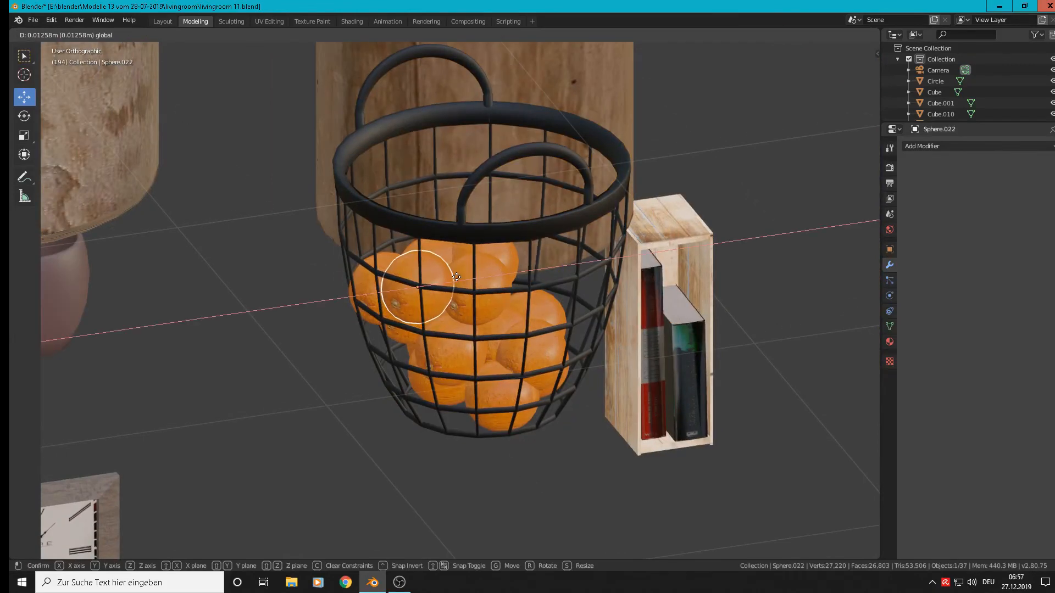
click(460, 277)
middle_drag(460, 278, 460, 380)
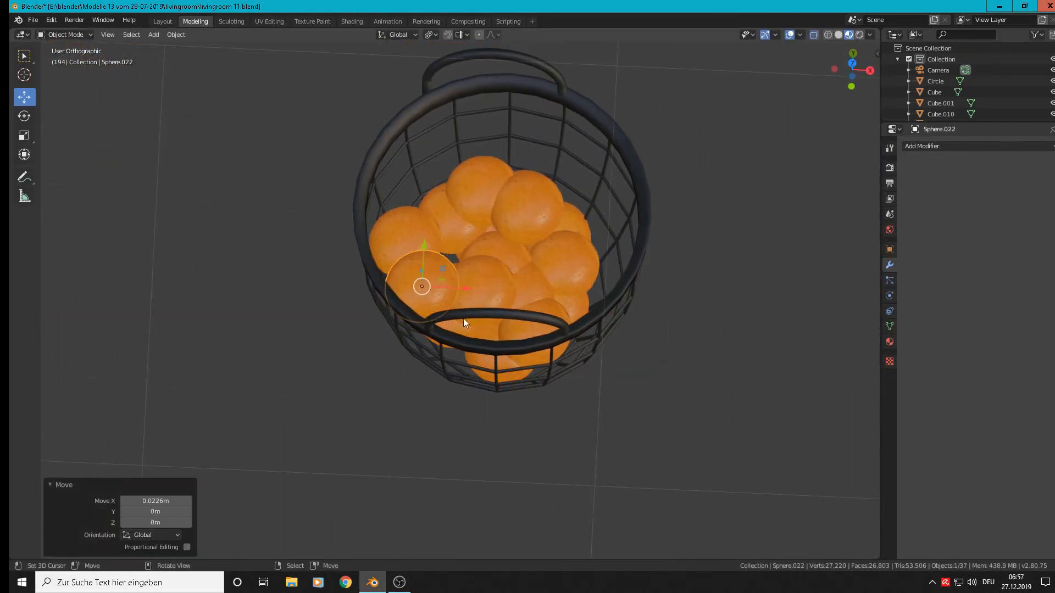
- Adjust the height of the orange at the far side of the pile along Z and shift it about -0.047 m along X
middle_drag(463, 322, 424, 288)
right_click(518, 197)
middle_drag(517, 197, 622, 215)
key(g)
key(z)
click(546, 206)
key(g)
key(x)
click(528, 175)
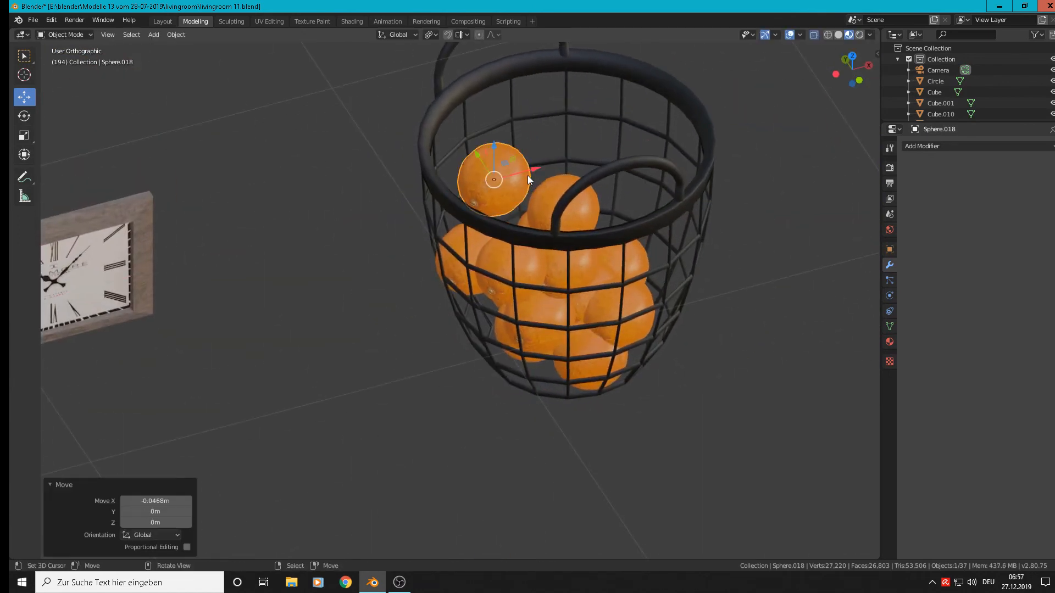
key(g)
key(z)
click(498, 164)
- Raise an orange from inside the pile about 0.143 m along Z and shift it about 0.072 m in X, 0.005 m in Y and -0.008 m in Z
middle_drag(497, 164, 384, 209)
click(555, 280)
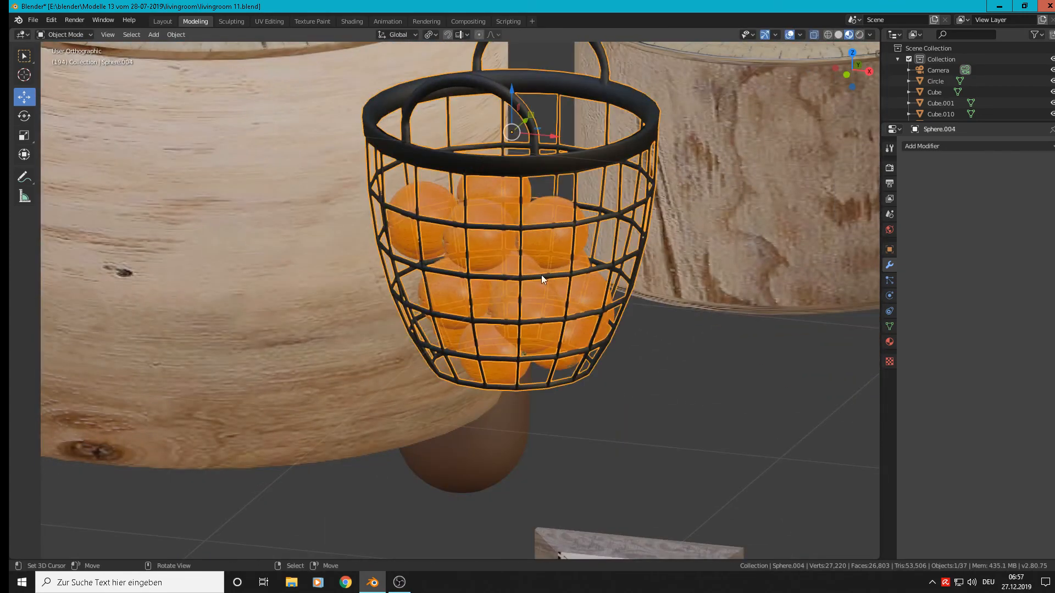
click(541, 275)
key(shift+d)
key(z)
drag(524, 238, 549, 185)
middle_drag(550, 186, 550, 279)
key(g)
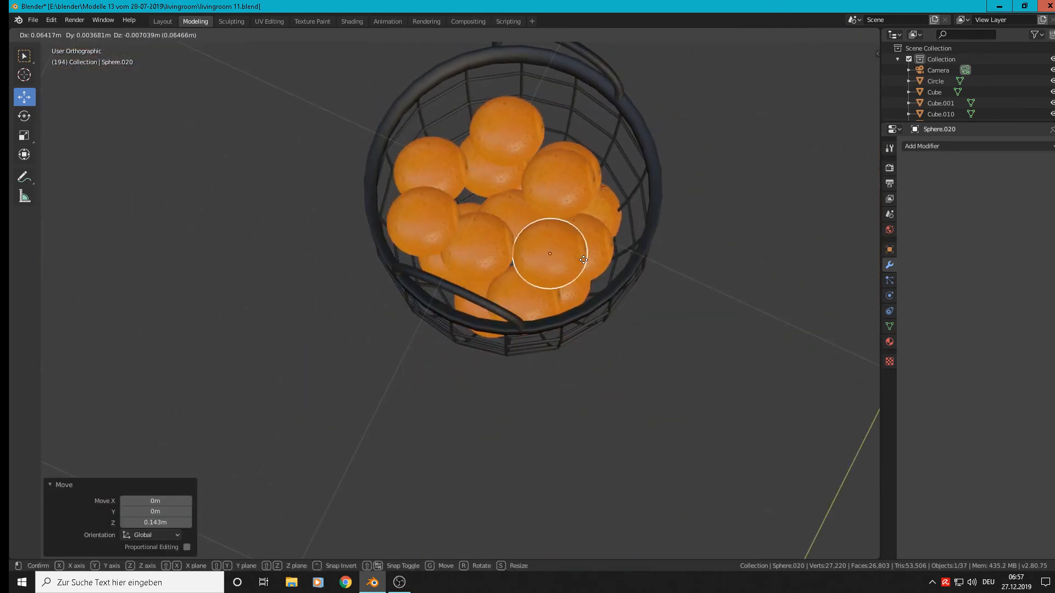
click(577, 244)
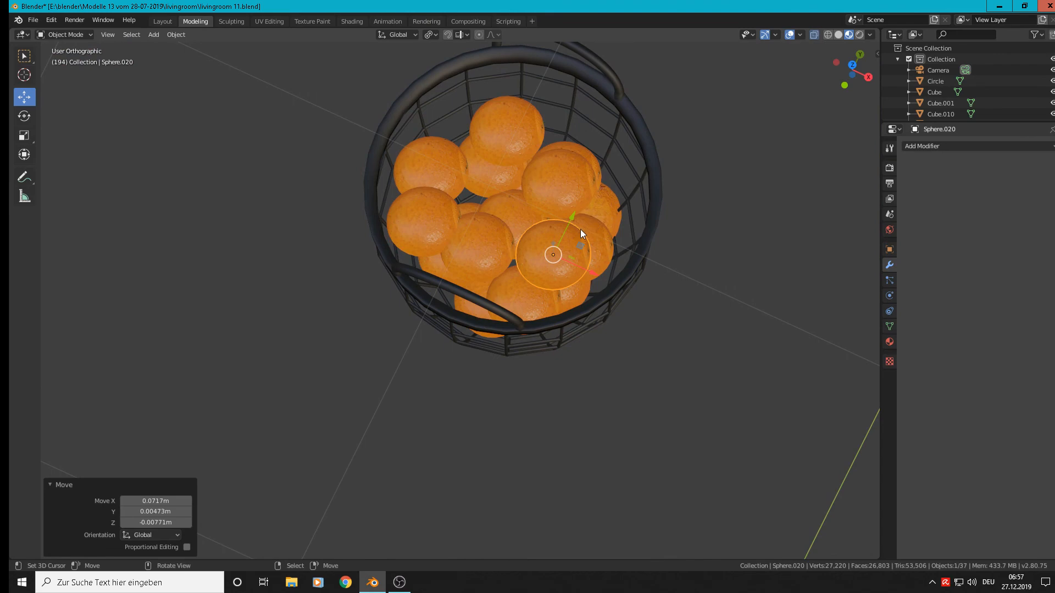
- Duplicate the raised orange along negative Y and shift the copy about -0.042 m along X
middle_drag(585, 253, 522, 244)
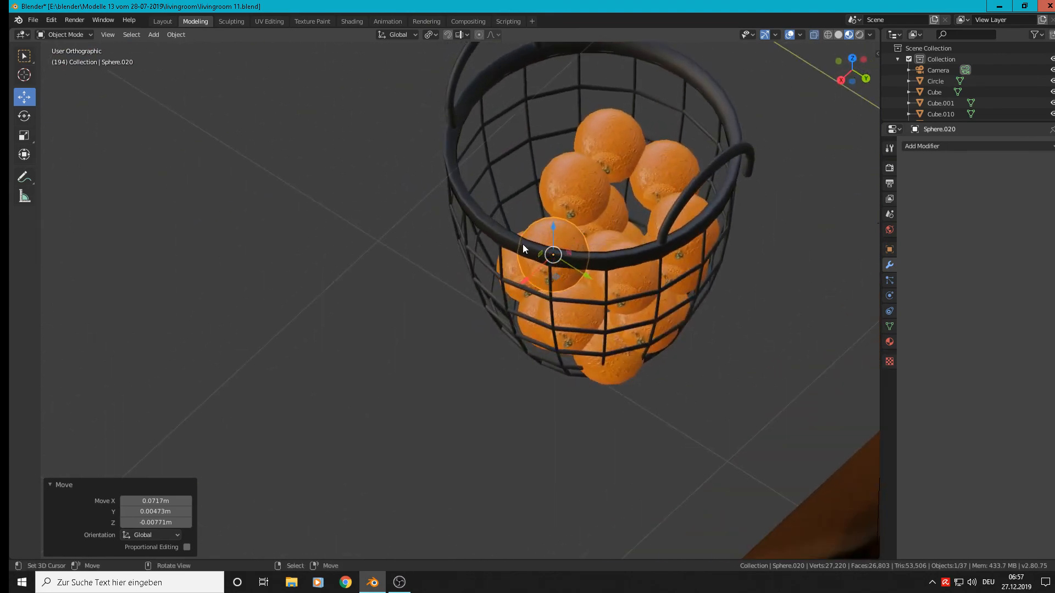
key(shift+d)
key(y)
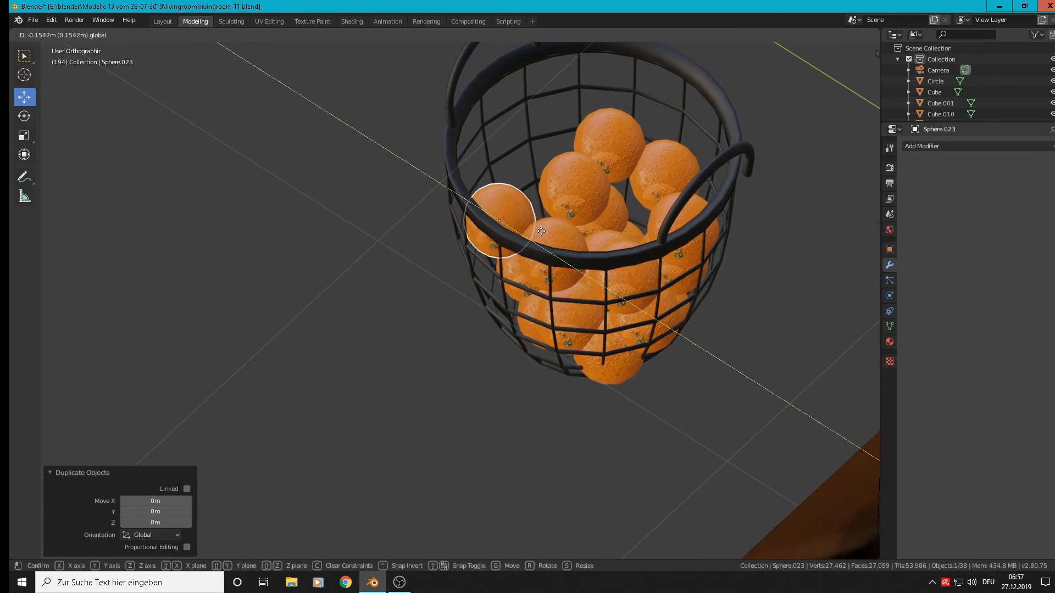
click(541, 231)
key(g)
key(x)
click(493, 232)
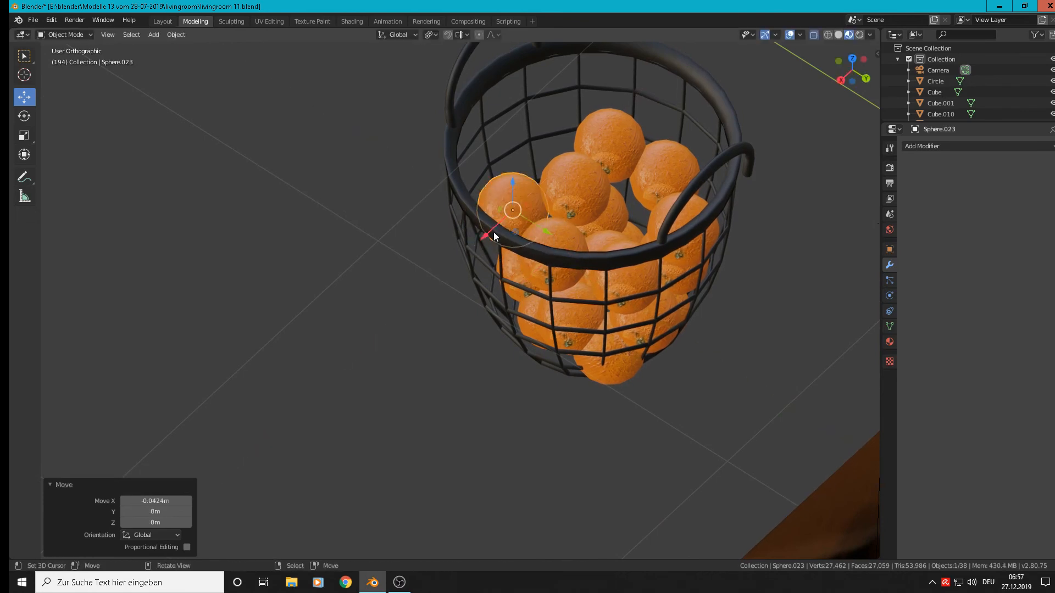
- Duplicate the new orange upward along Z and shift the copy about -0.075 m along X to start a top layer
middle_drag(494, 232, 535, 211)
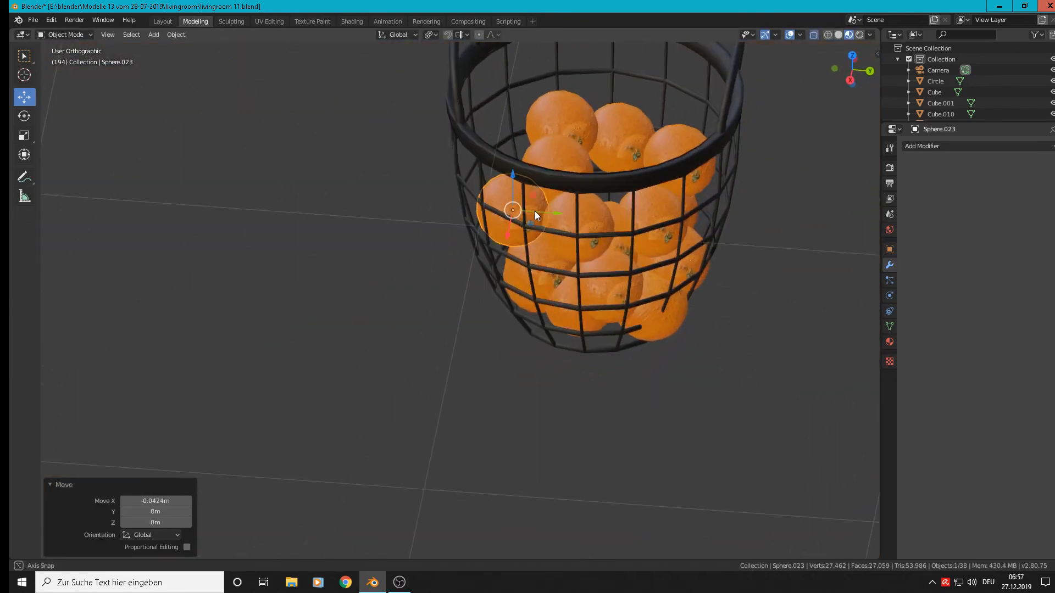
key(shift+d)
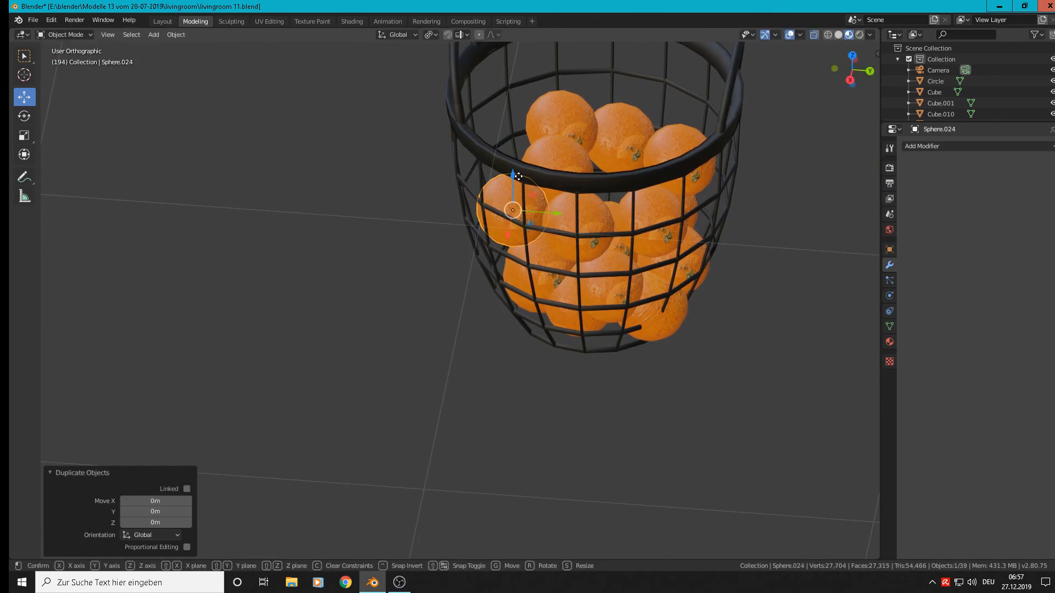
key(z)
click(526, 130)
middle_drag(525, 130, 572, 139)
key(g)
key(x)
click(511, 150)
- Duplicate the top-layer orange about 0.187 m along Y, lower the copy slightly, and shift it another 0.018 m along Y
key(shift+d)
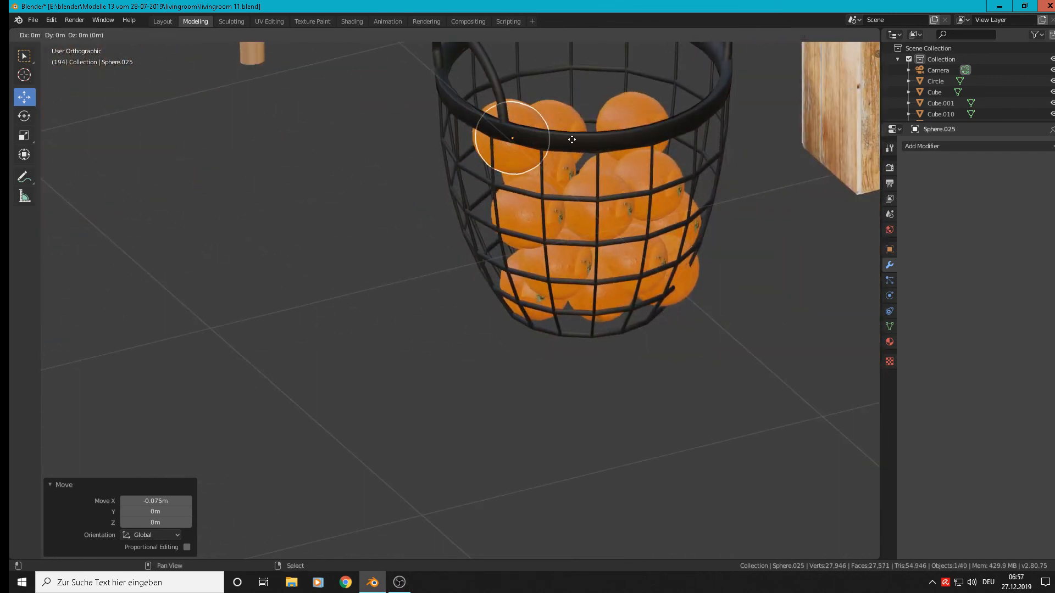
right_click(572, 139)
drag(553, 133, 629, 116)
middle_drag(630, 130, 599, 93)
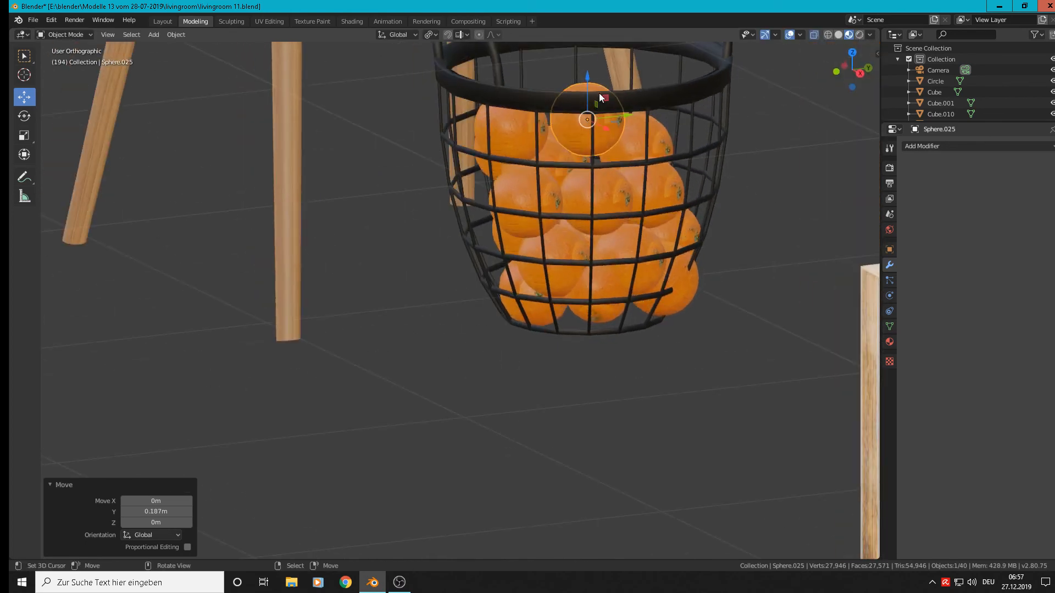
drag(588, 78, 589, 88)
drag(624, 127, 633, 131)
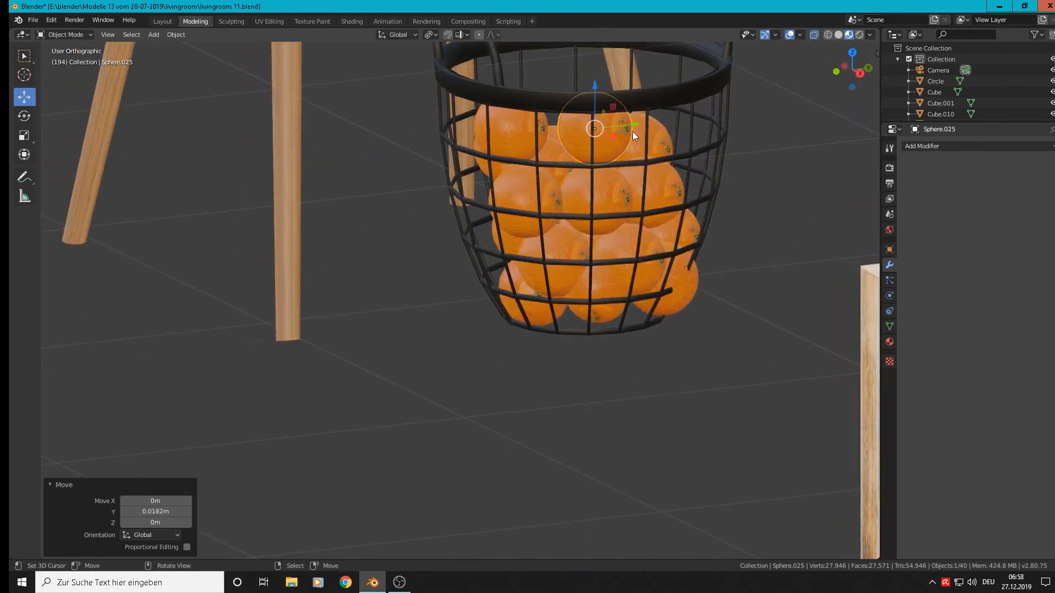
- Duplicate the middle top-layer orange along Y, then shift the copy about 0.005 m in X, 0.002 m in Y and -0.018 m in Z
middle_drag(645, 186, 682, 207)
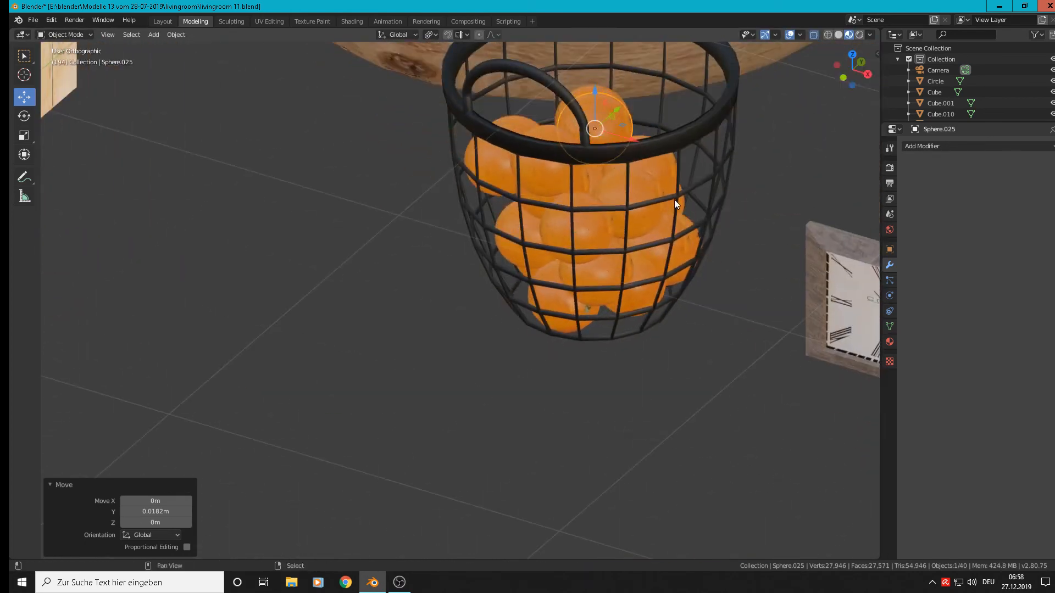
key(shift+d)
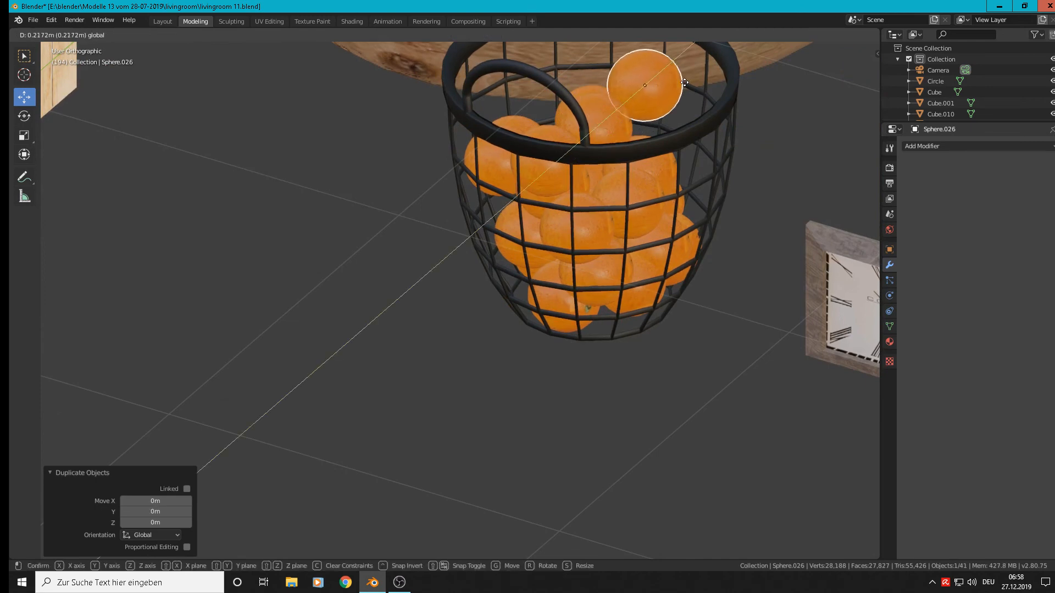
drag(684, 82, 702, 109)
middle_drag(693, 126, 583, 99)
drag(662, 97, 664, 107)
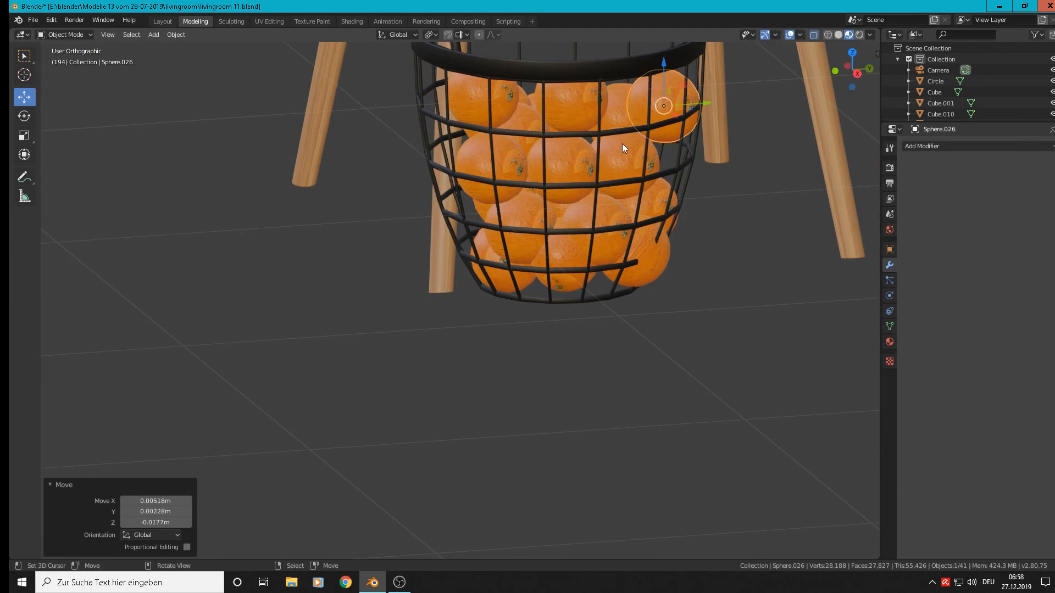
- Duplicate the last top-layer orange about -0.301 m along X and -0.109 m along Y, then shift the copy back about 0.026 m and 0.016 m along X
middle_drag(622, 143, 691, 166)
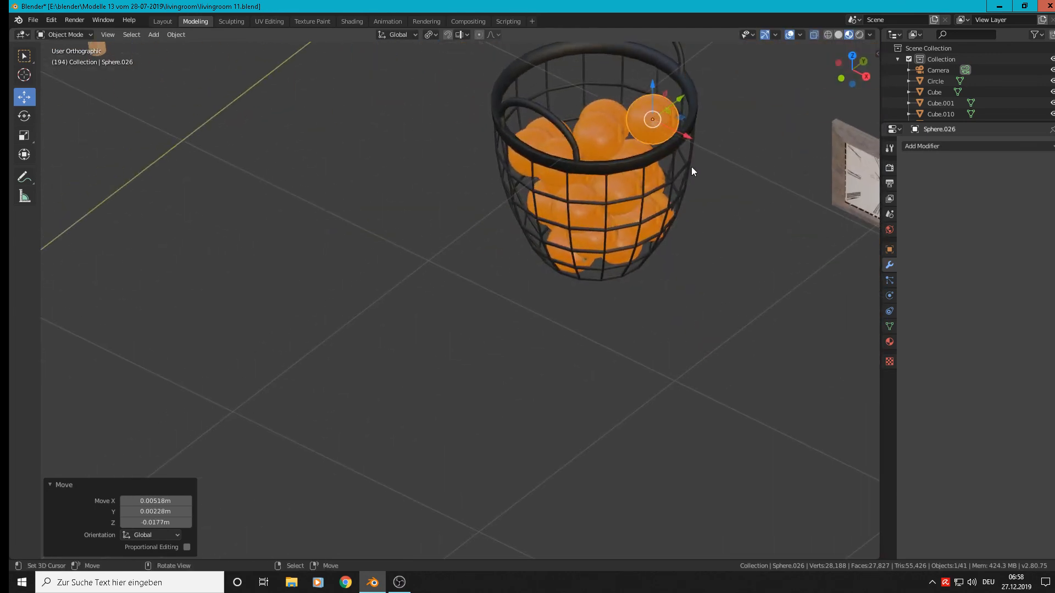
key(shift+d)
right_click(690, 137)
drag(688, 133, 594, 119)
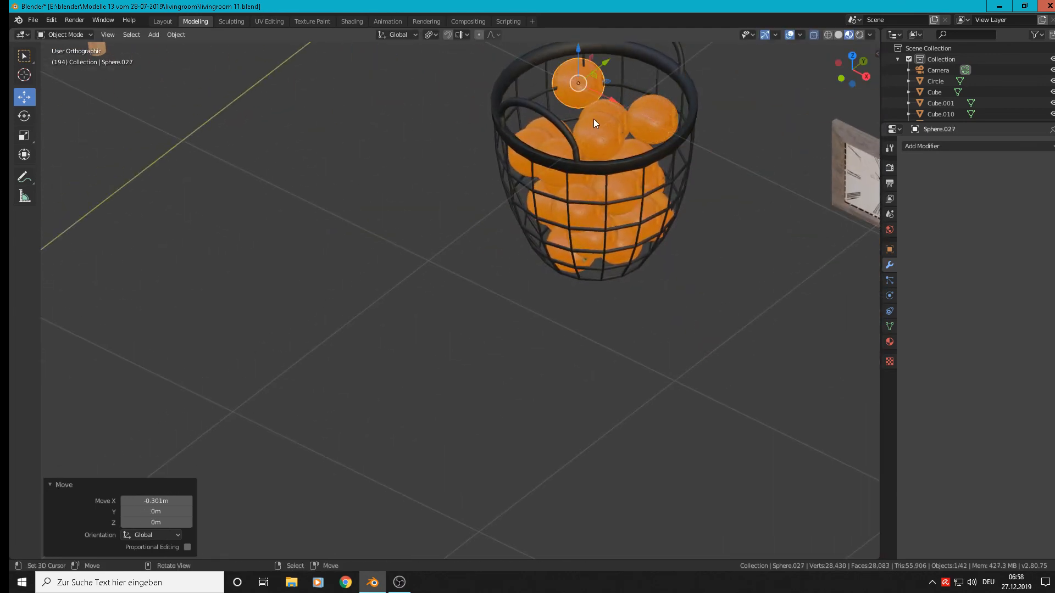
drag(604, 63, 588, 93)
middle_drag(591, 113, 649, 122)
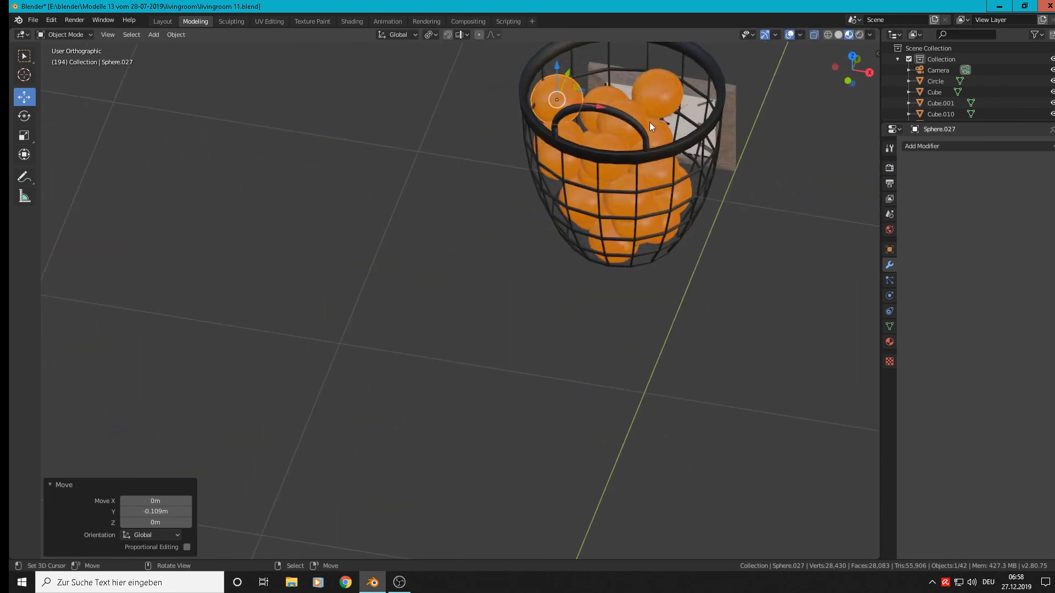
drag(599, 105, 612, 103)
middle_drag(616, 126, 595, 98)
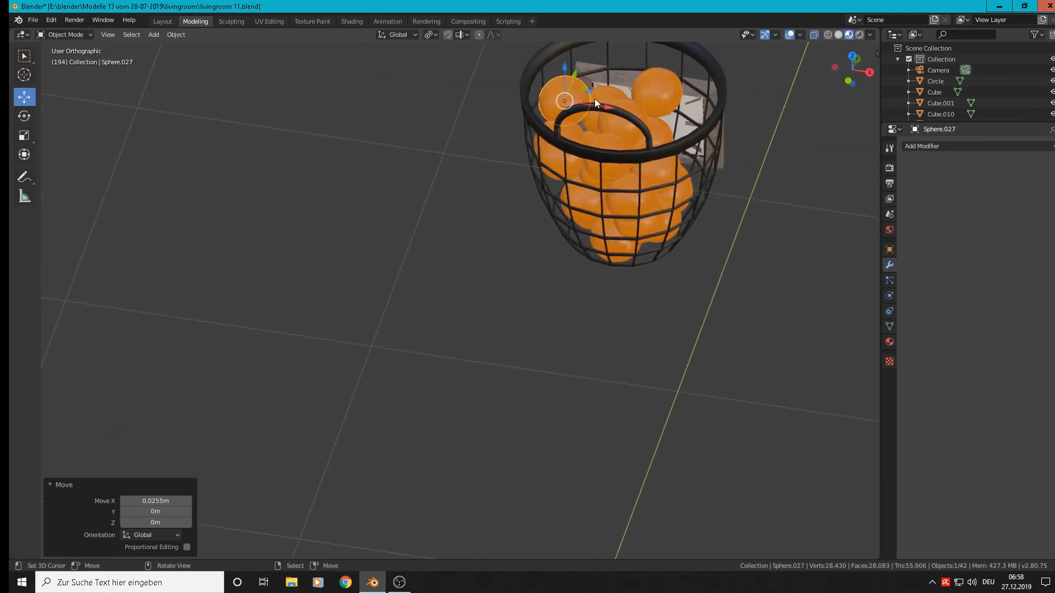
drag(605, 106, 611, 107)
- Rotate the leftmost orange of the top layer about 67.6° around the X axis
middle_drag(605, 133, 534, 94)
scroll(536, 100, up, 1)
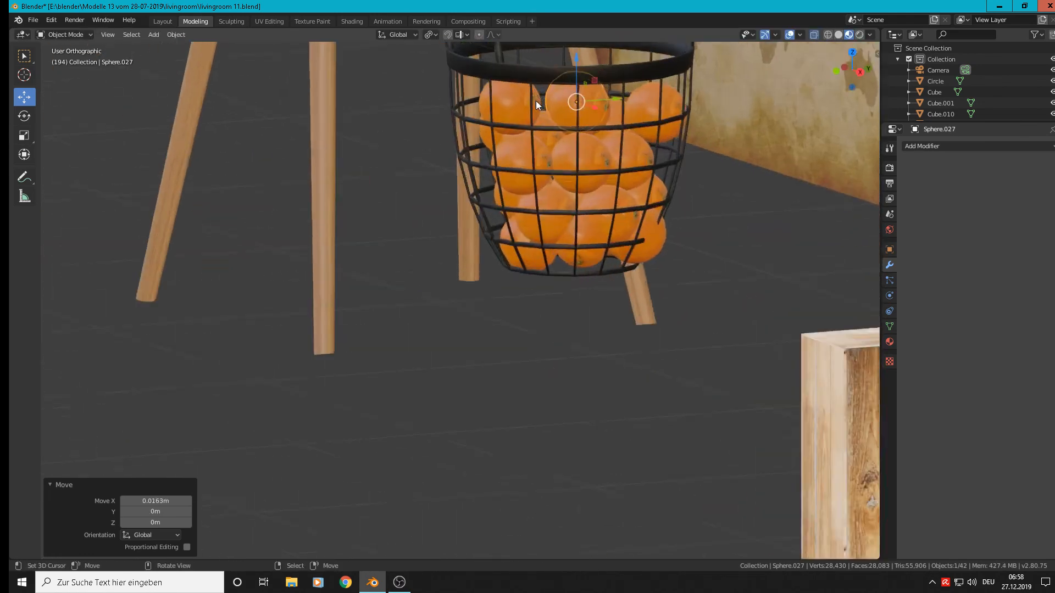
scroll(536, 100, up, 2)
click(505, 114)
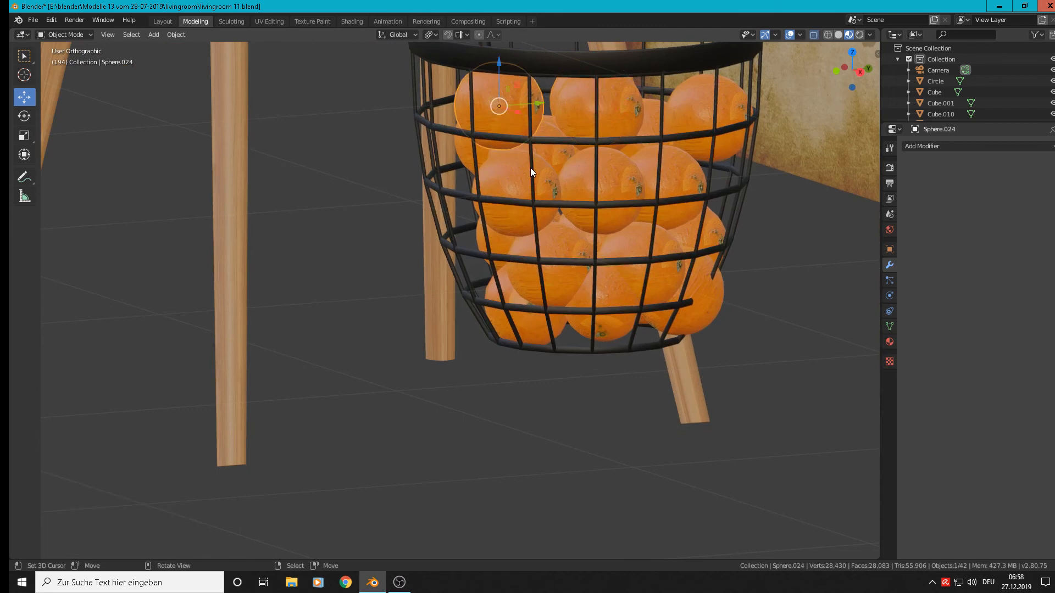
key(r)
key(x)
click(664, 113)
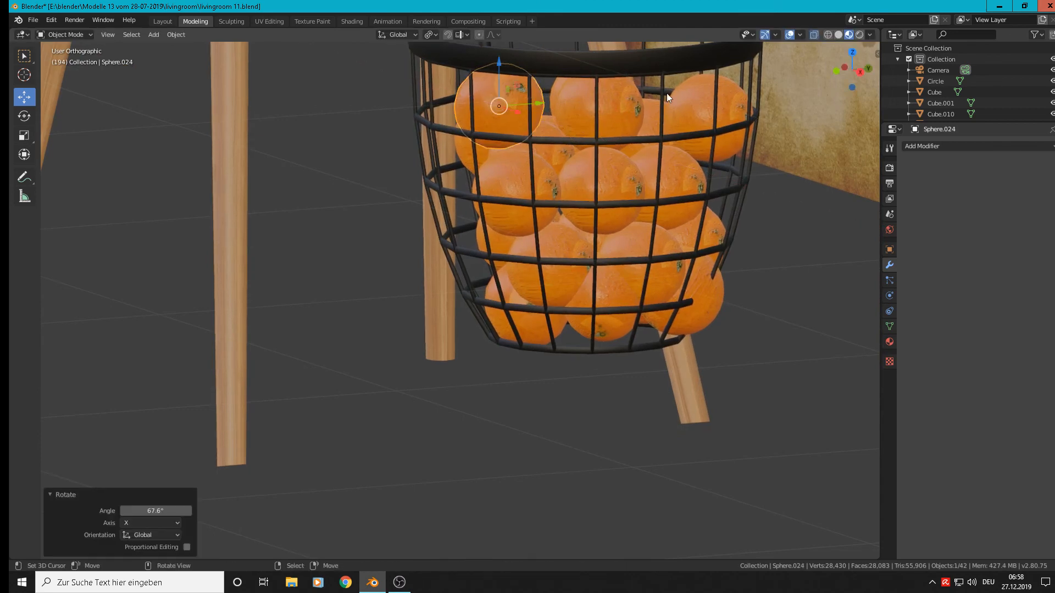
- Rotate the middle orange of the top layer around the Y axis to vary its stem position
click(614, 120)
key(r)
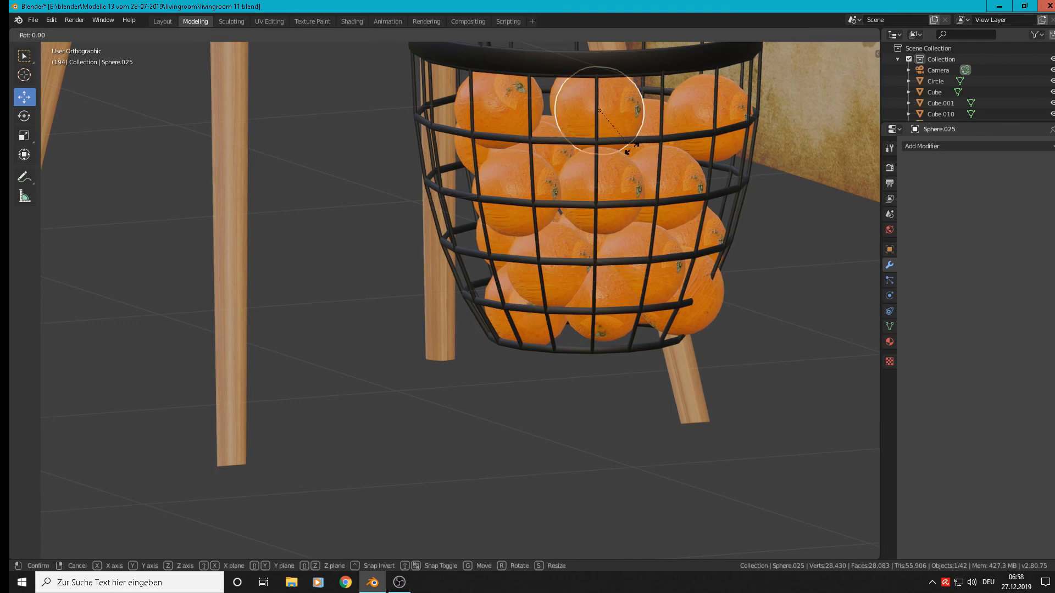
key(y)
click(594, 238)
- Rotate the leftmost orange of the layer below about -165° around the Z axis
click(528, 189)
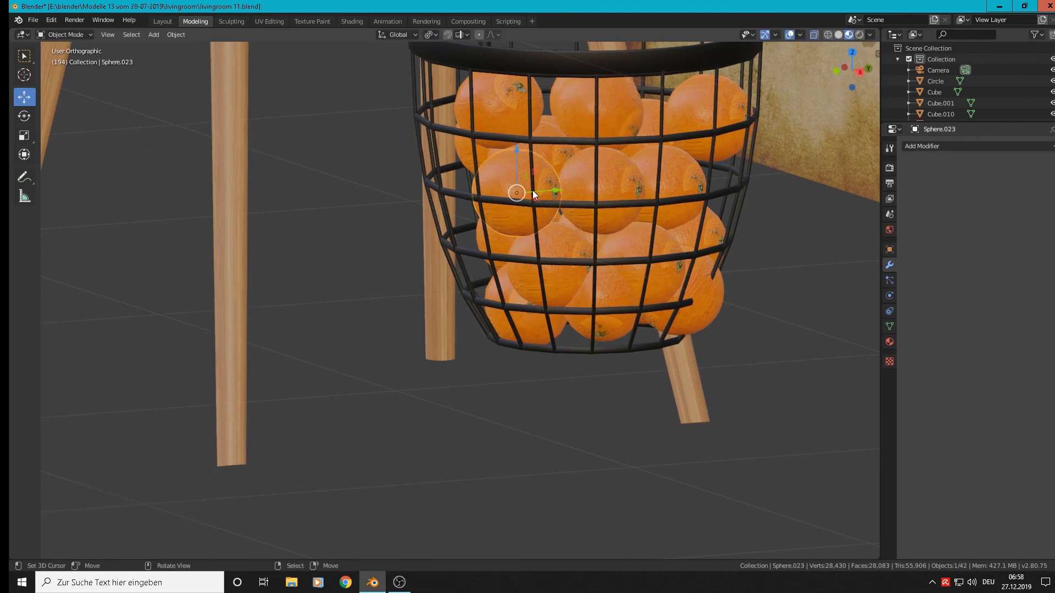
key(r)
key(z)
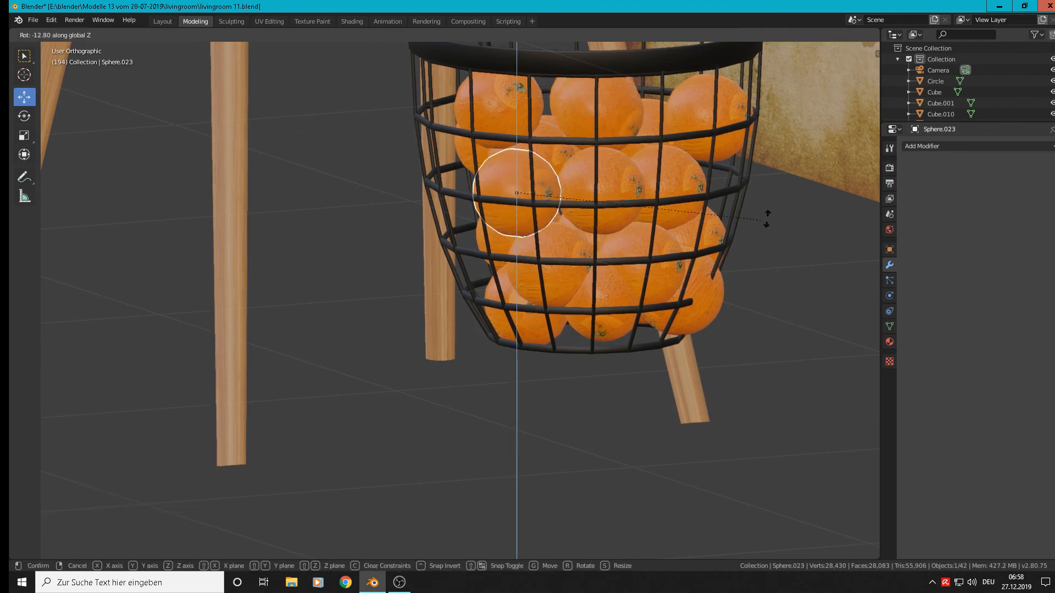
click(615, 190)
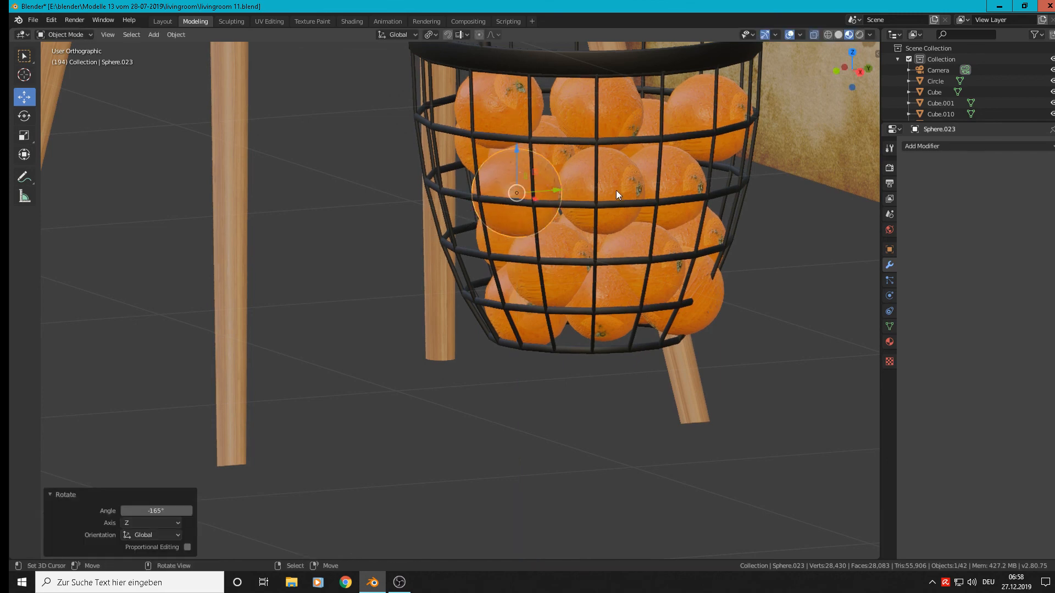
- Rotate the middle orange of the second layer from above around the X axis and select the orange to its right
click(615, 181)
key(r)
key(x)
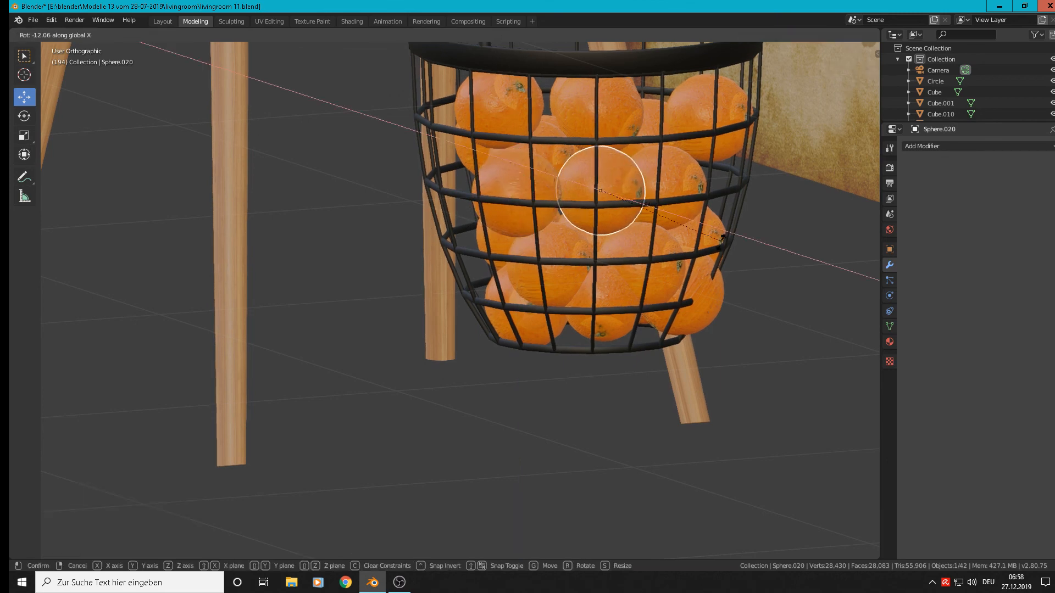
click(678, 176)
click(678, 177)
middle_drag(684, 200, 745, 238)
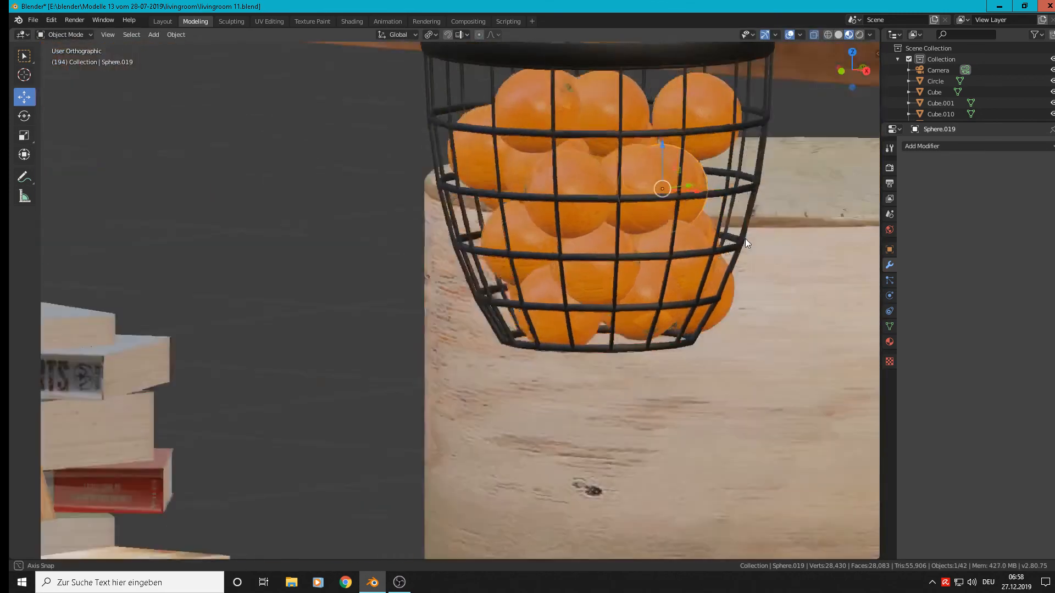
scroll(747, 239, down, 8)
key(Tab)
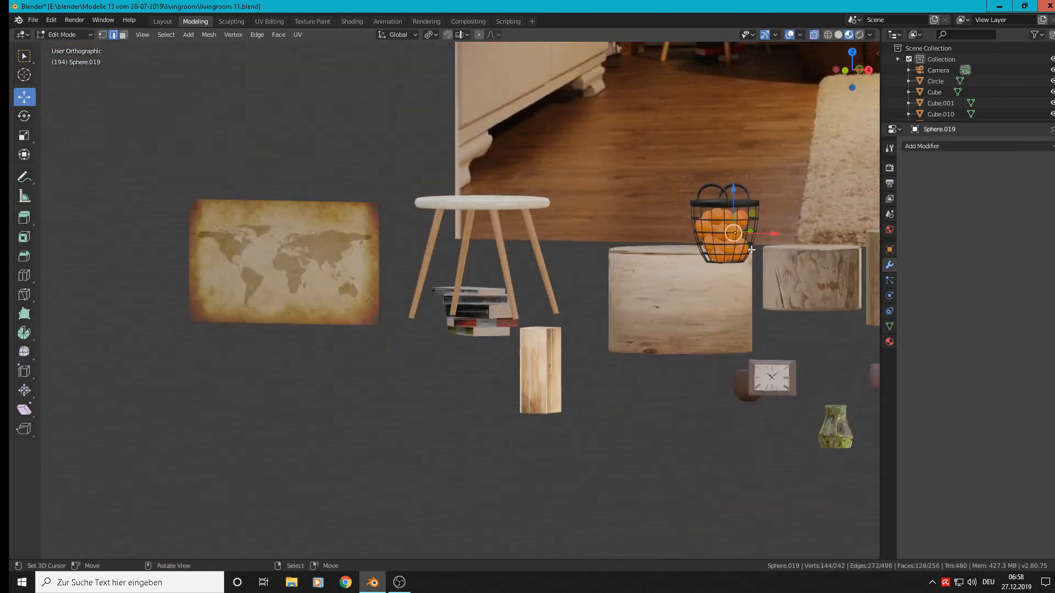
key(Tab)
scroll(751, 251, down, 3)
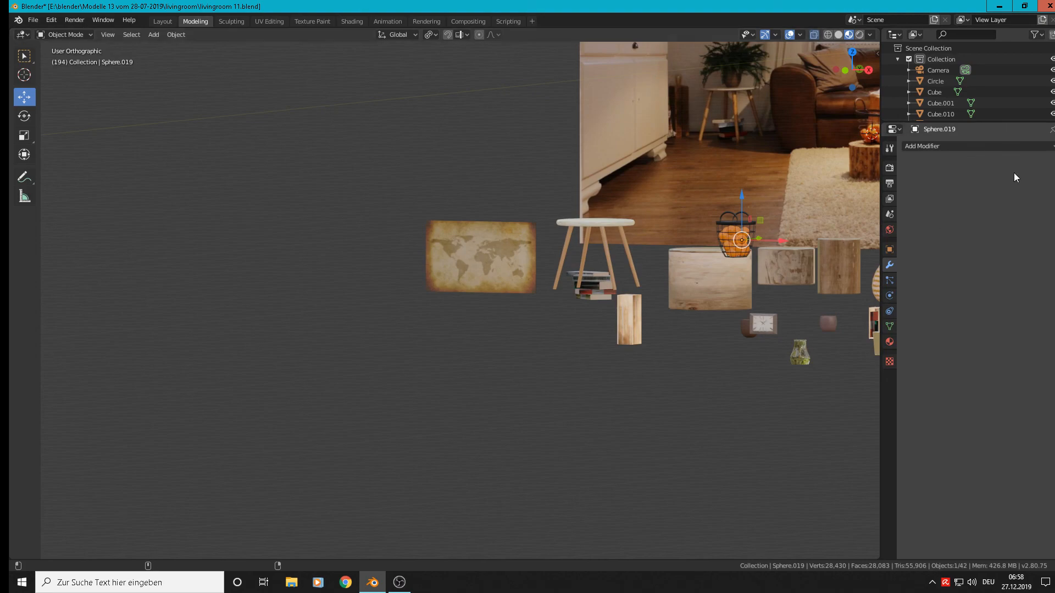
- Move the right-hand orange of the second layer from above along X, outward toward the basket wall
click(760, 245)
scroll(760, 245, up, 10)
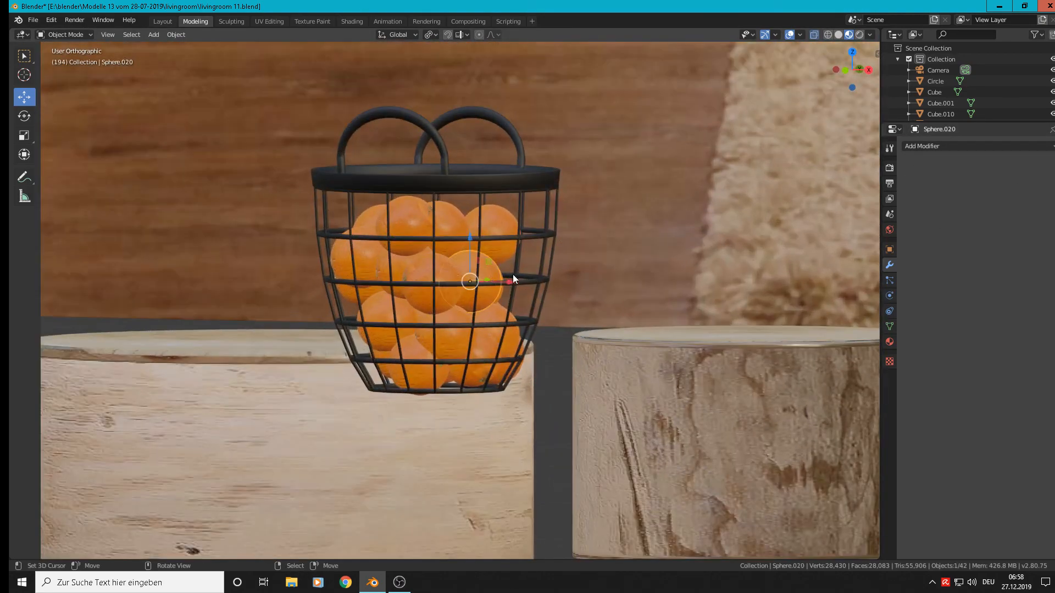
click(501, 293)
middle_drag(503, 295, 467, 318)
right_click(507, 269)
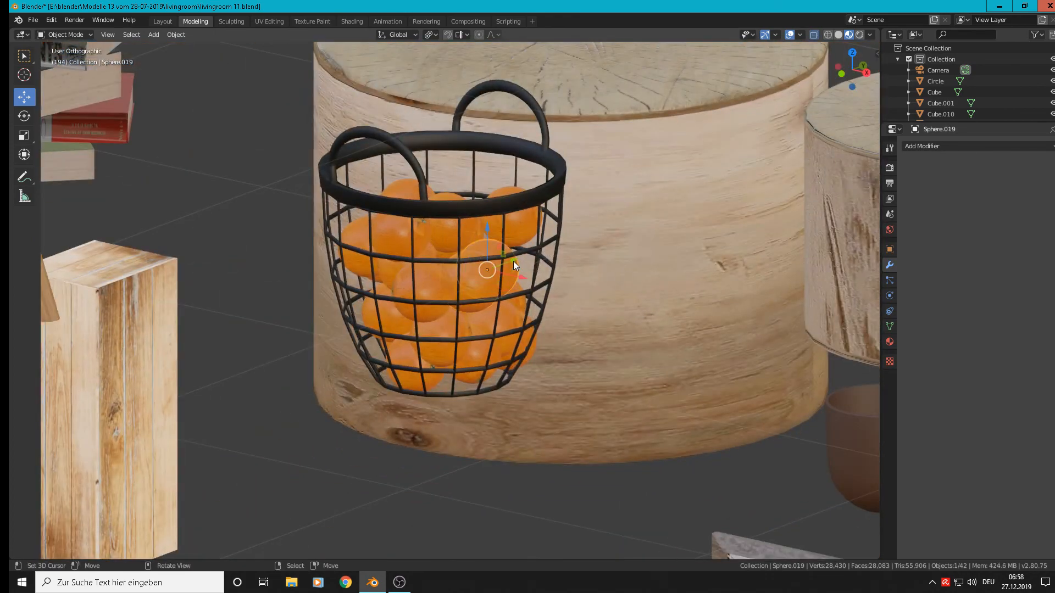
middle_drag(513, 262, 585, 245)
drag(531, 269, 577, 270)
- Move the rightmost top-layer orange about 0.057 m along X, nudge it slightly further outward in front view, and deselect it
click(526, 214)
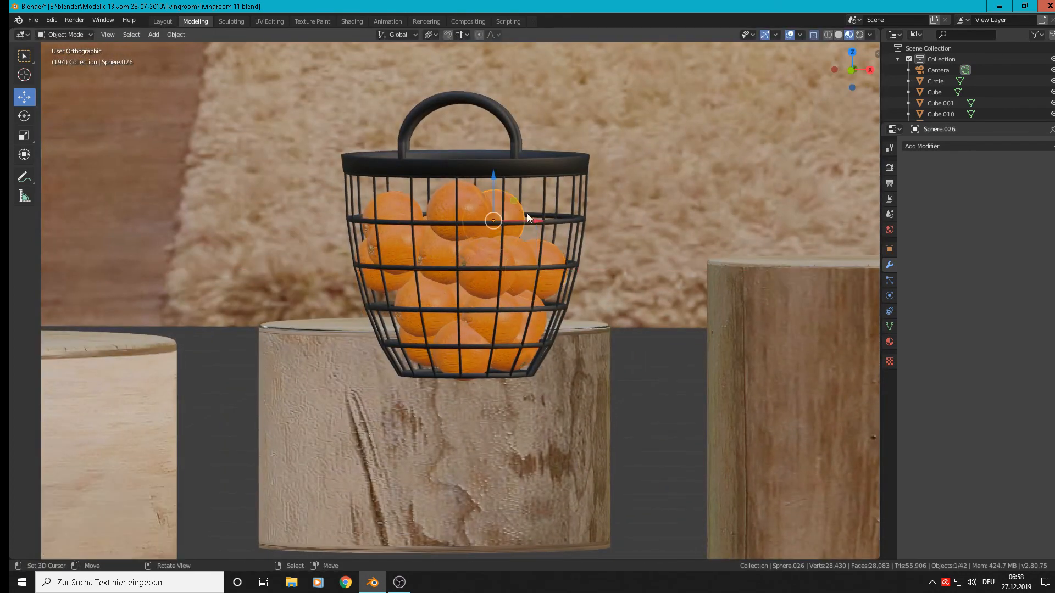
drag(533, 218, 556, 225)
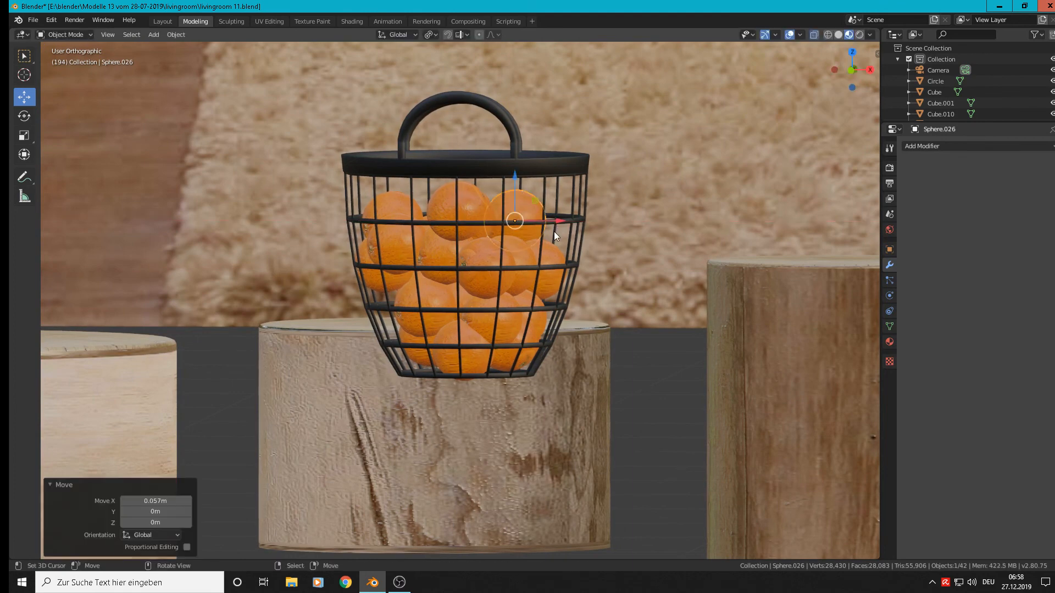
key(KP_1)
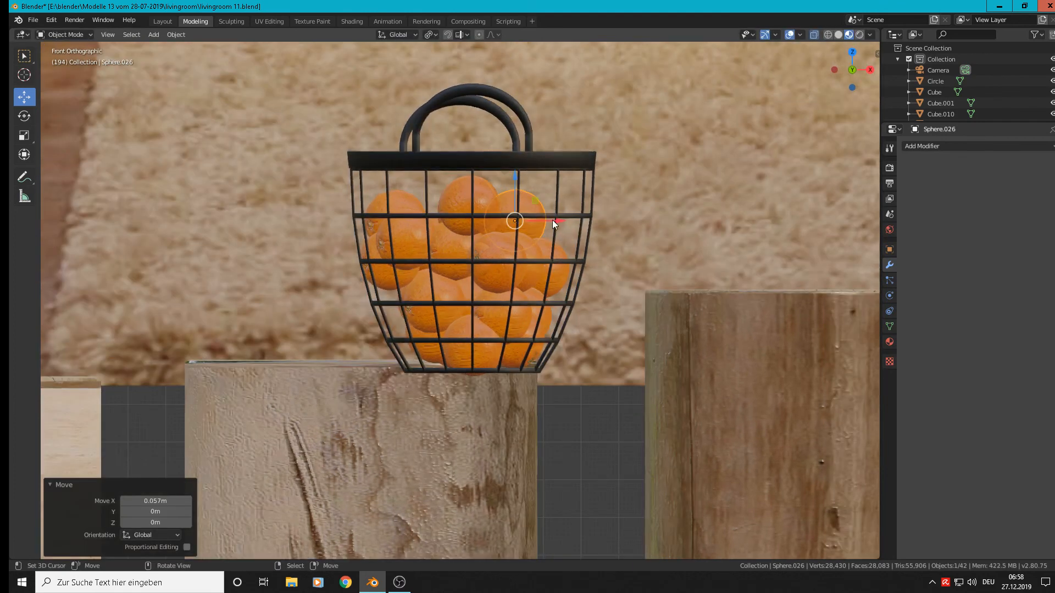
drag(547, 220, 553, 221)
key(alt+a)
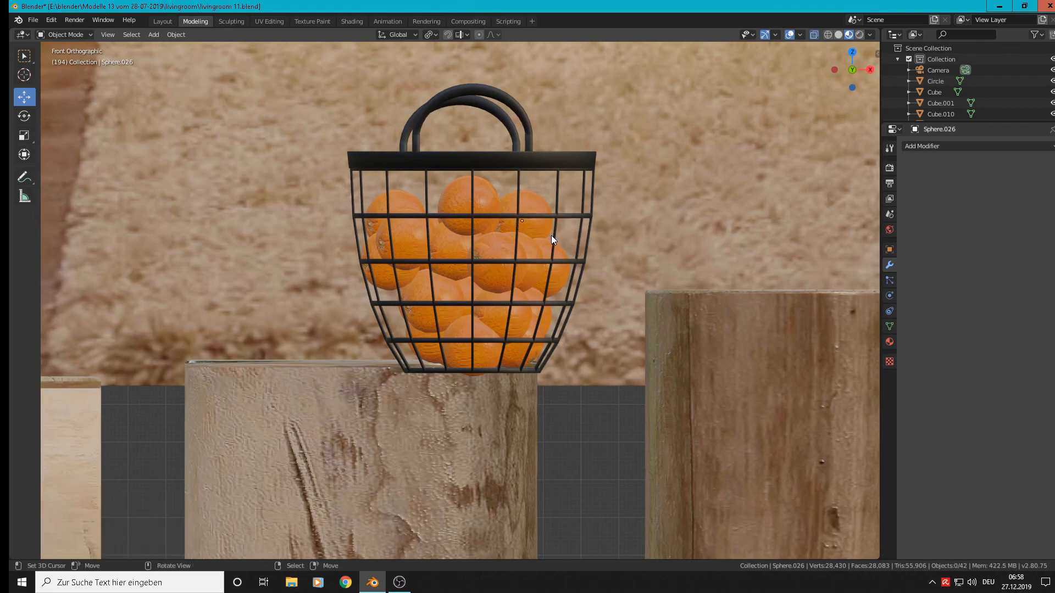
- Move the leftmost orange of the bottom layer about -0.0435 m along X toward the basket wall and deselect it
scroll(551, 235, down, 4)
scroll(529, 275, up, 5)
click(495, 276)
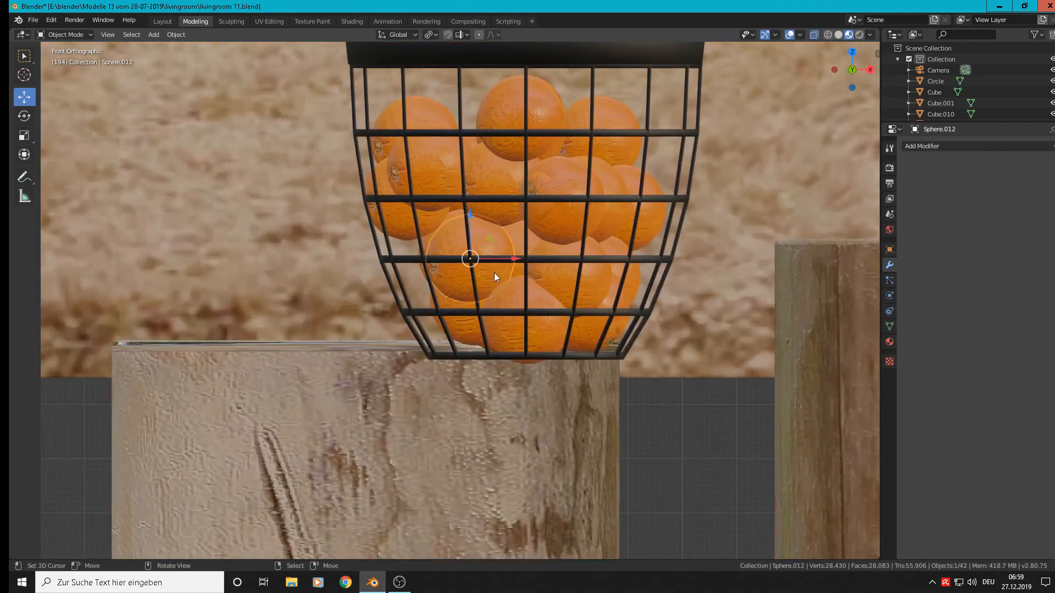
click(466, 320)
key(g)
key(x)
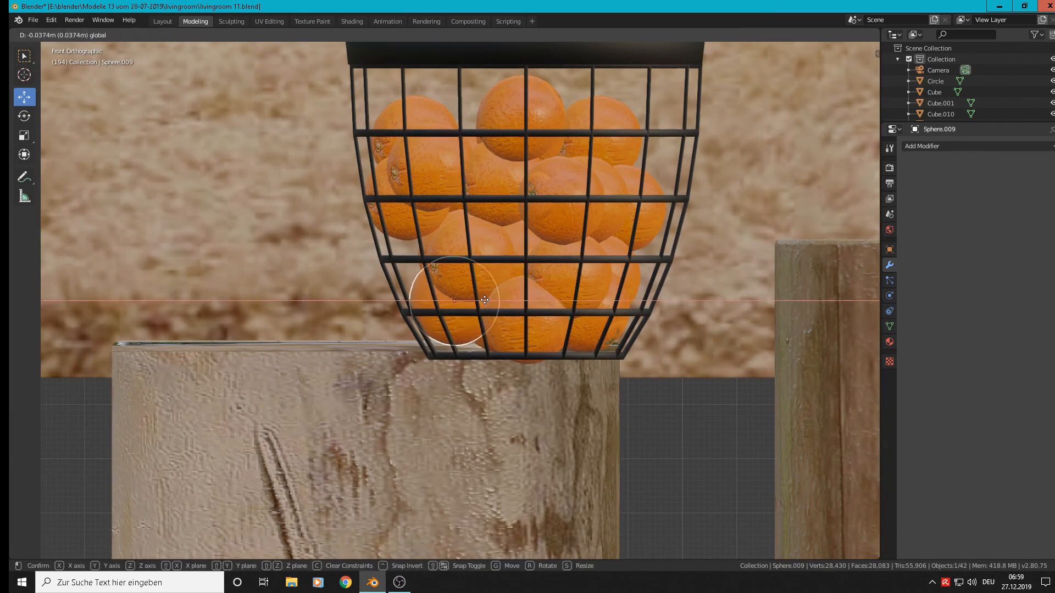
click(482, 298)
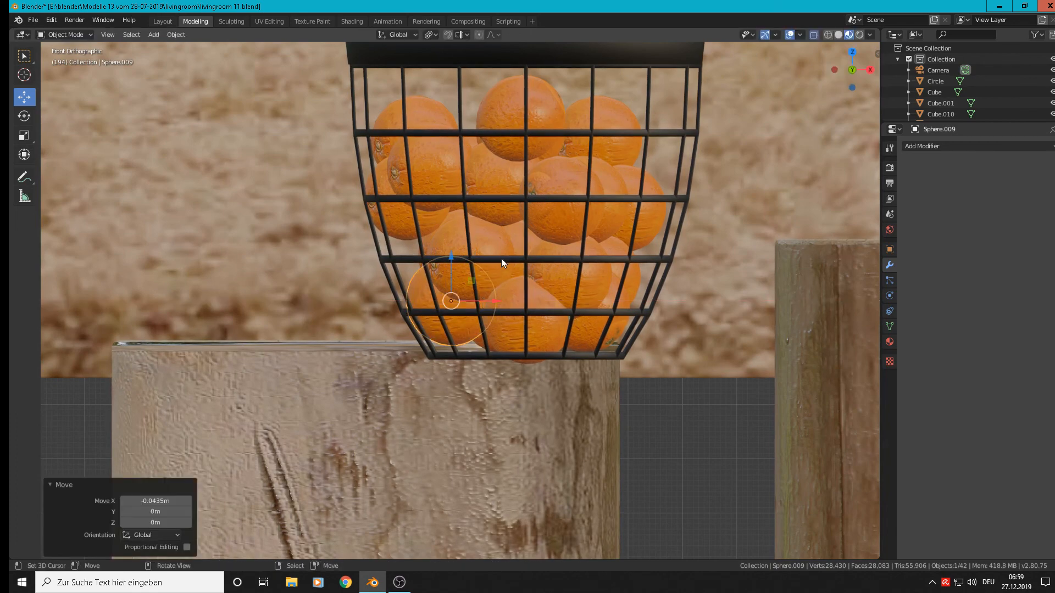
scroll(501, 258, down, 5)
click(554, 277)
- Select the wire basket with all its oranges, join them into one object, and deselect it
scroll(561, 267, down, 5)
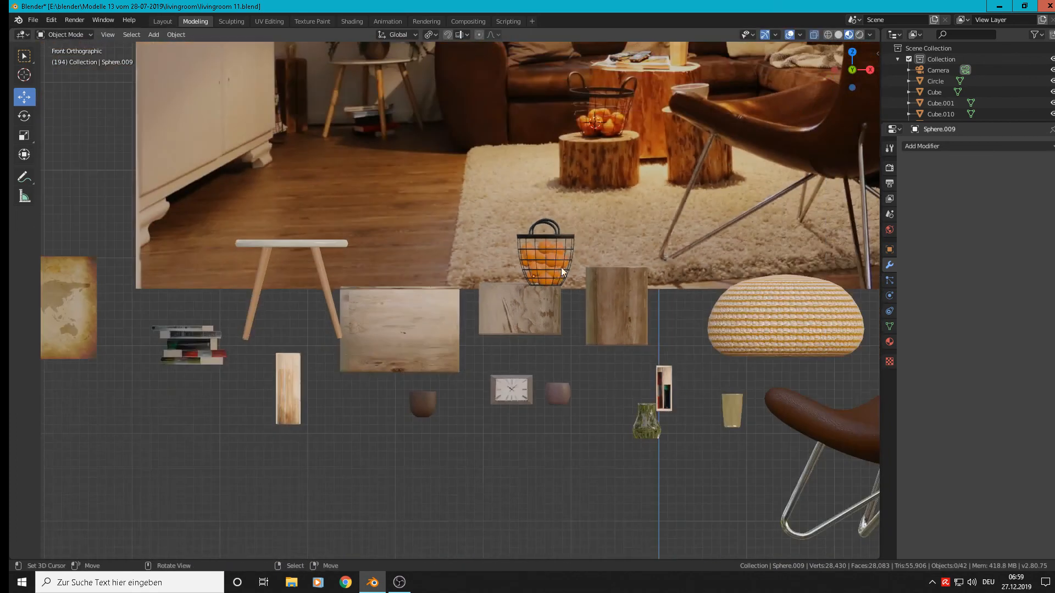
scroll(561, 267, up, 7)
middle_drag(562, 267, 539, 276)
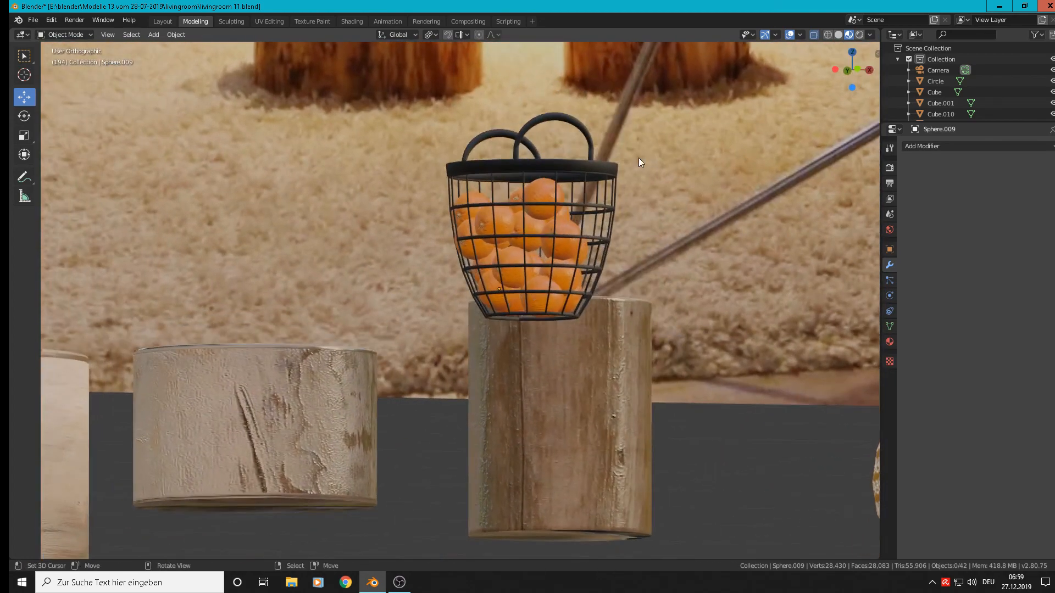
scroll(637, 158, down, 5)
middle_drag(633, 163, 627, 294)
scroll(627, 275, up, 5)
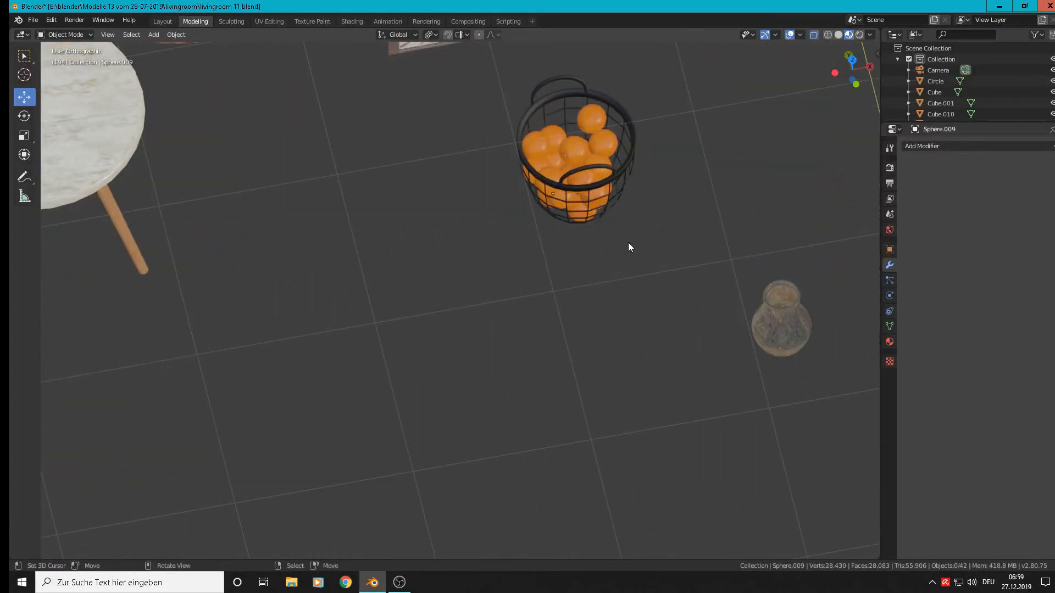
drag(664, 273, 433, 65)
click(176, 35)
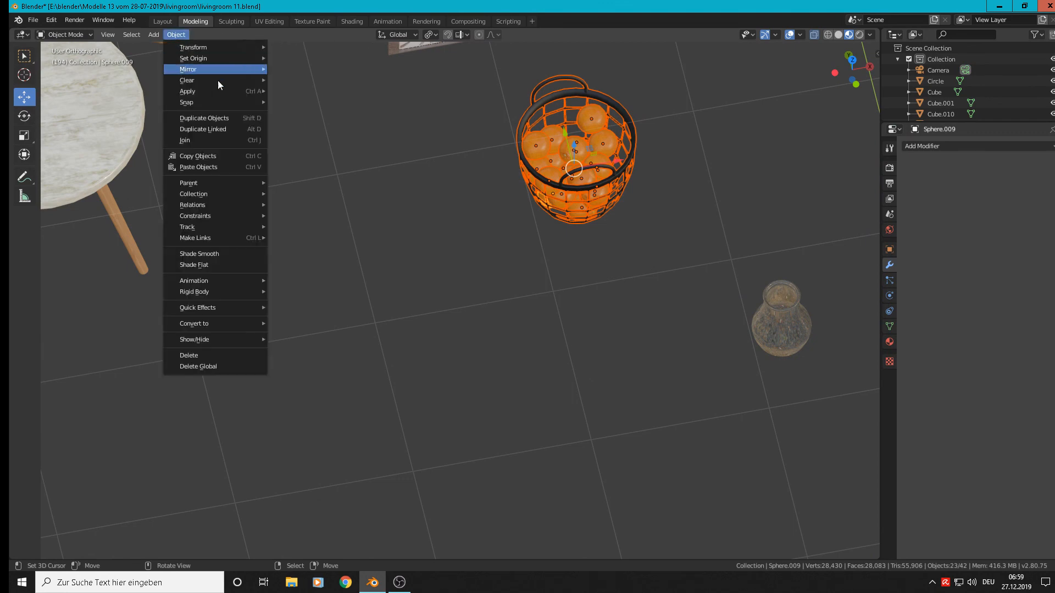
click(207, 151)
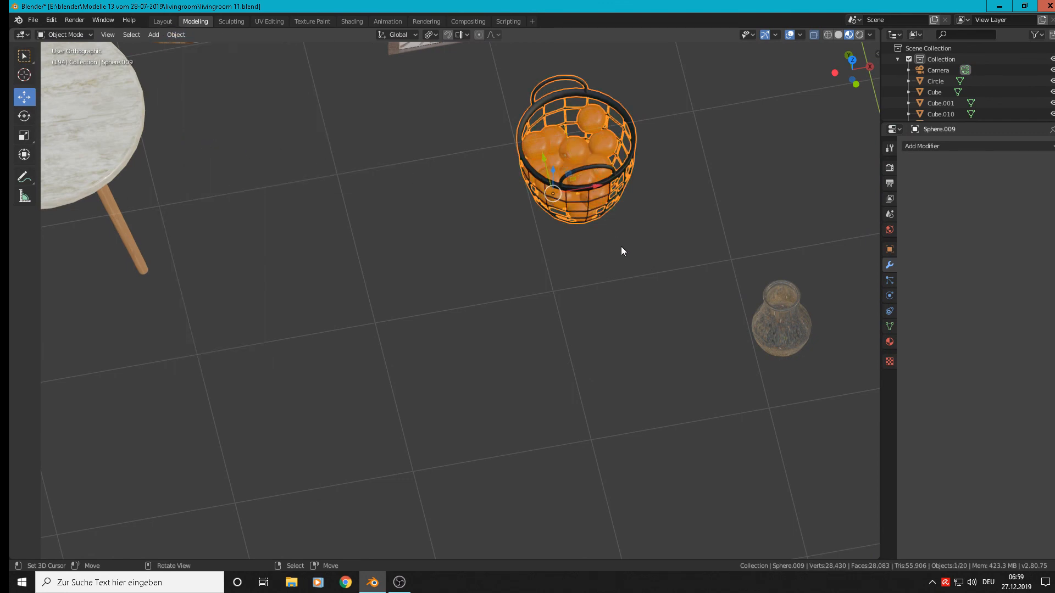
middle_drag(621, 246, 650, 150)
scroll(584, 174, down, 3)
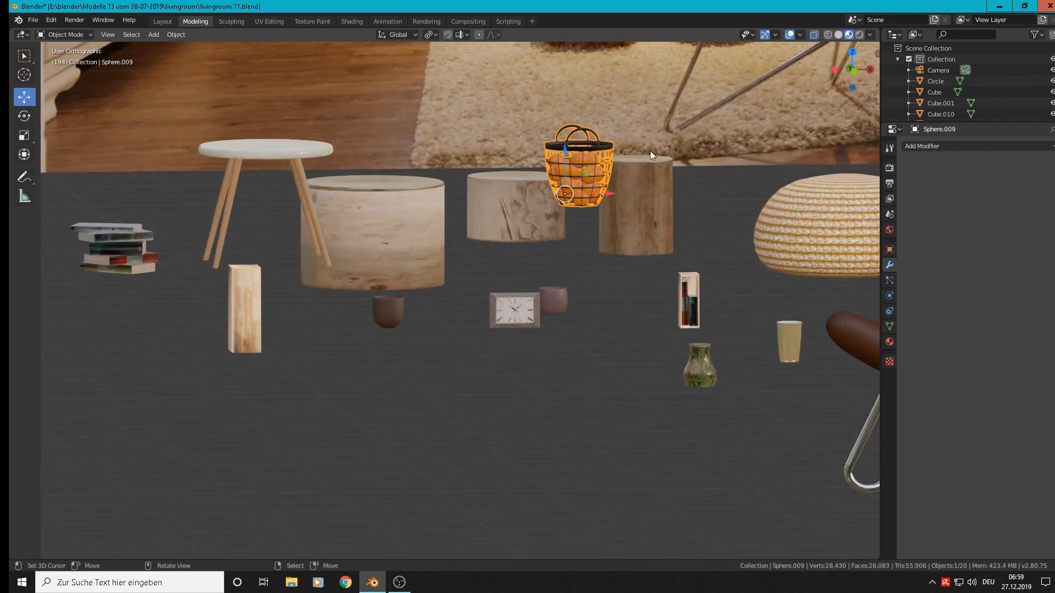
key(alt+a)
- Examine the joined basket's list of material slots from the first entry to the last
scroll(656, 183, down, 5)
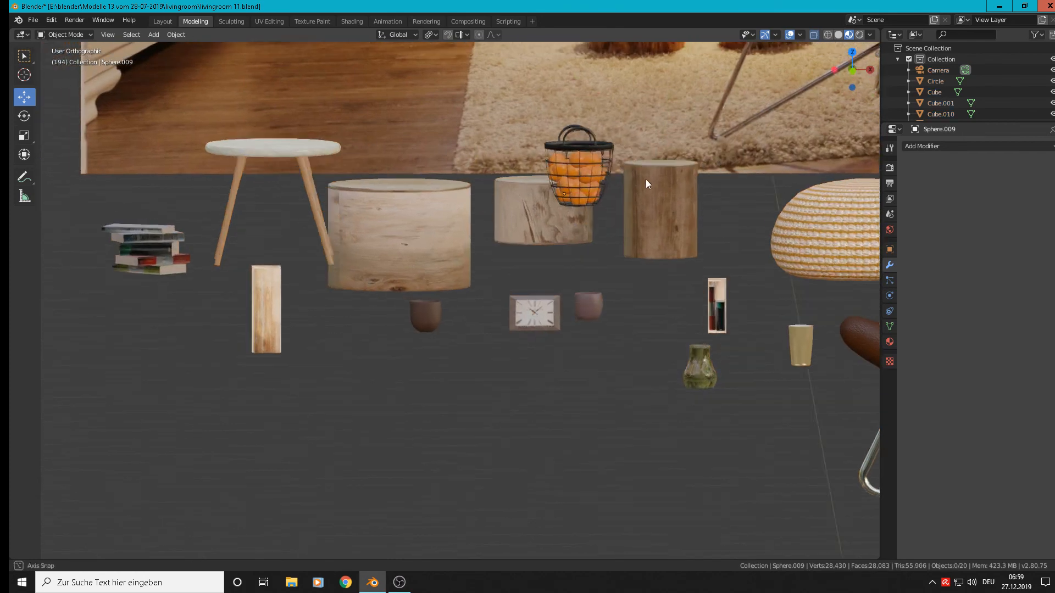
scroll(523, 280, up, 2)
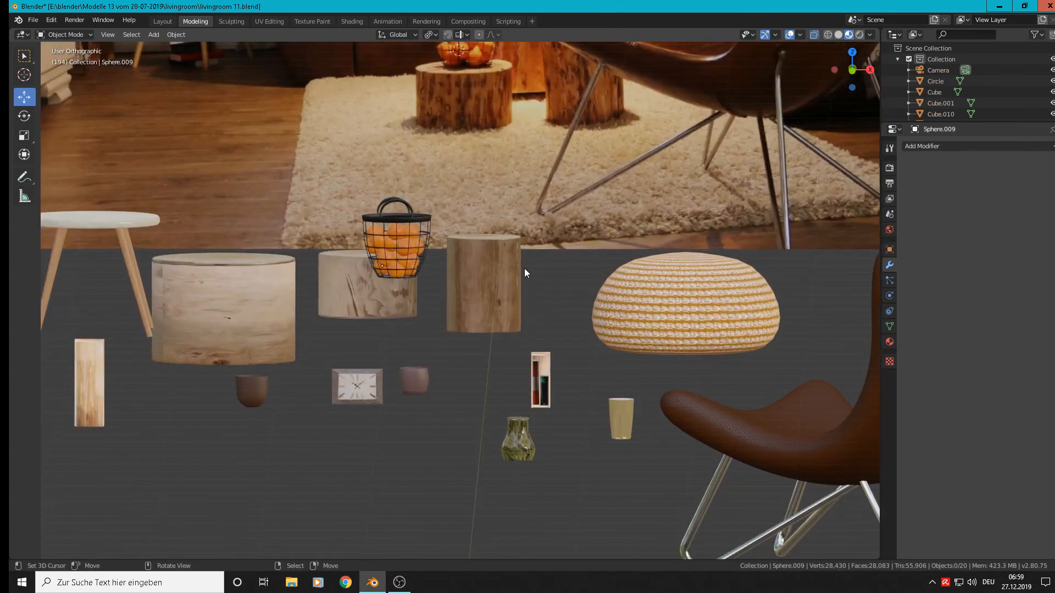
scroll(512, 258, up, 2)
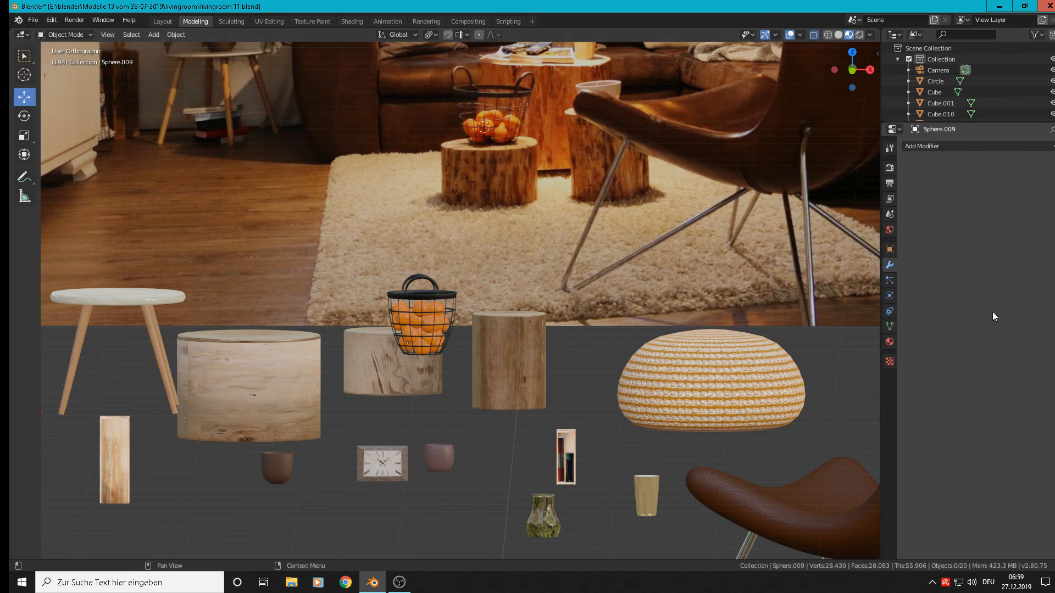
click(890, 342)
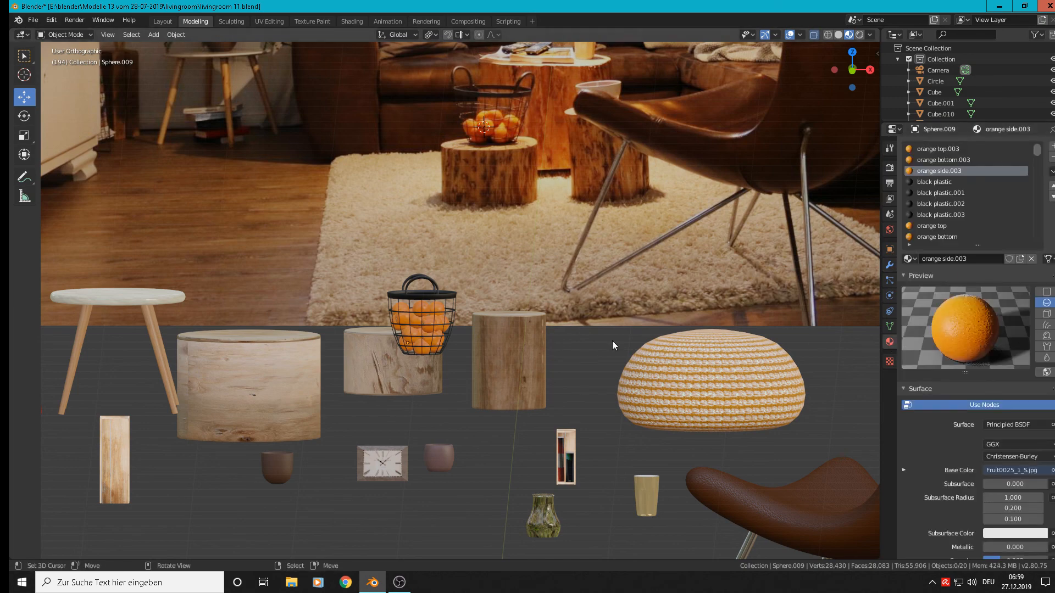
scroll(374, 364, up, 2)
scroll(452, 305, up, 3)
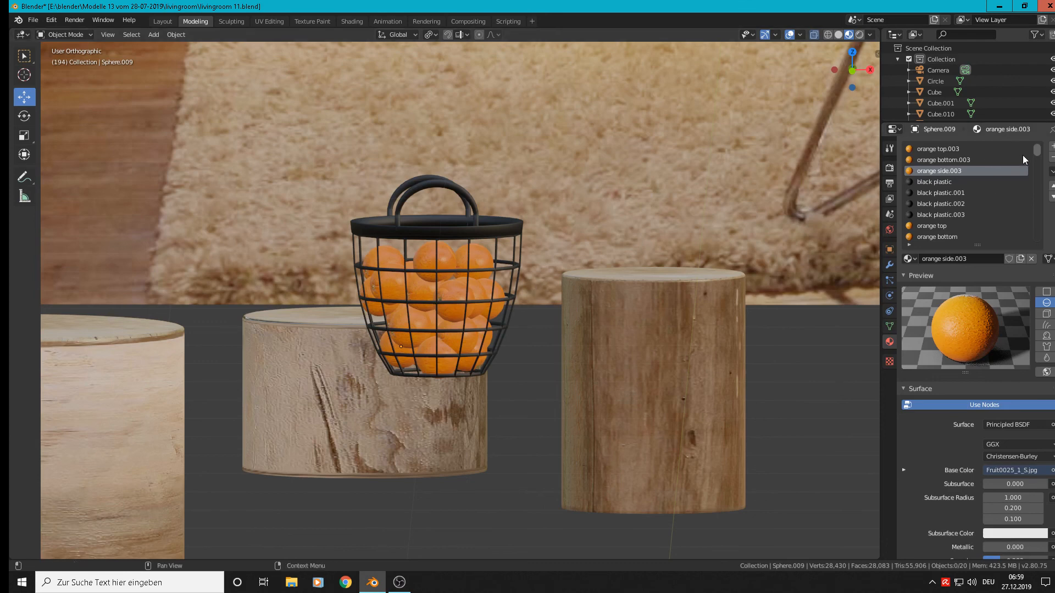
scroll(1023, 155, down, 8)
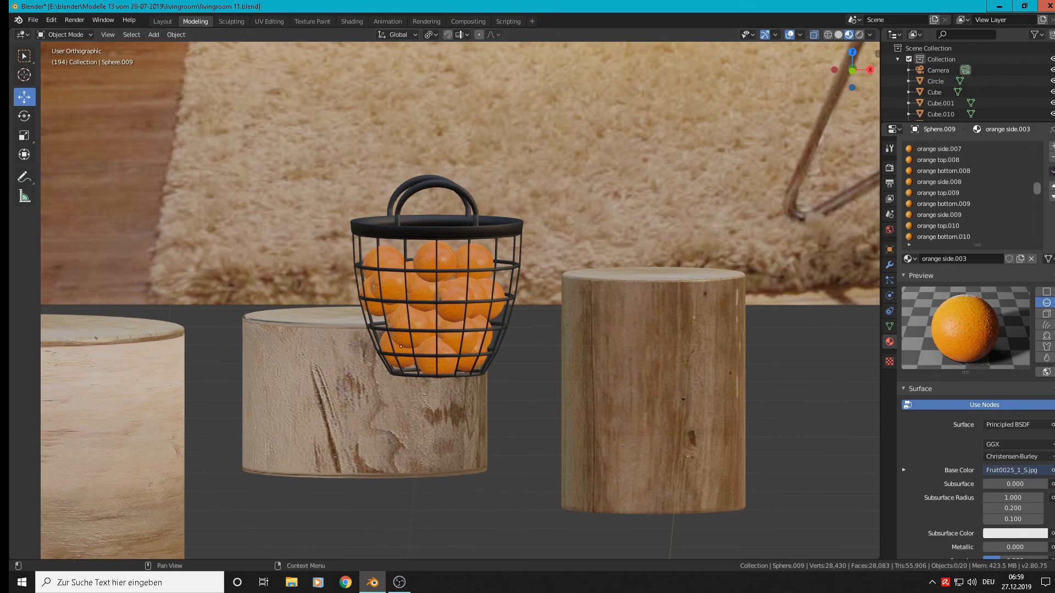
scroll(967, 193, down, 10)
scroll(969, 192, down, 1)
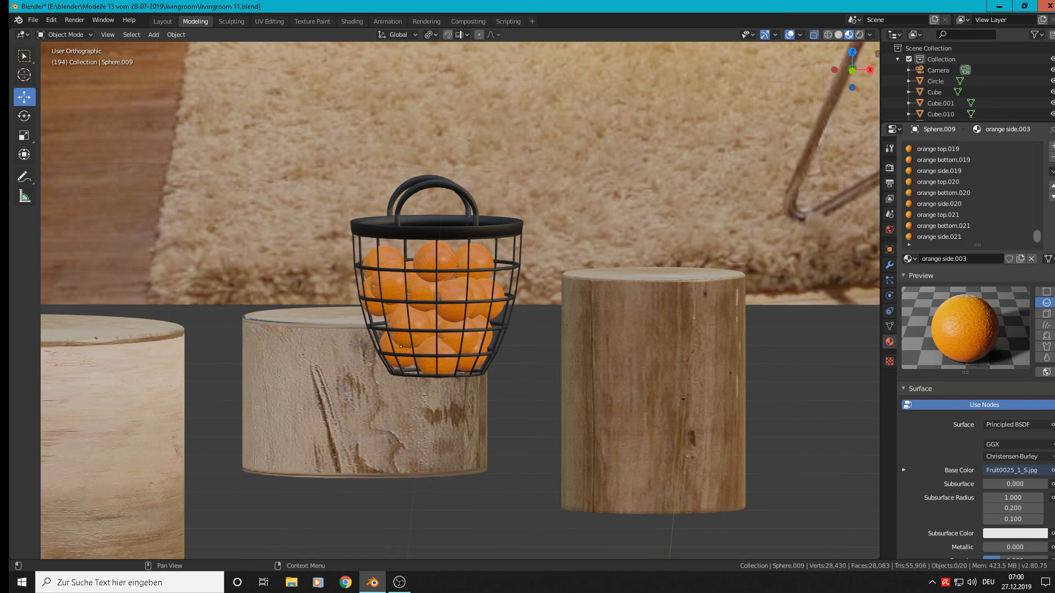
drag(1037, 236, 1051, 157)
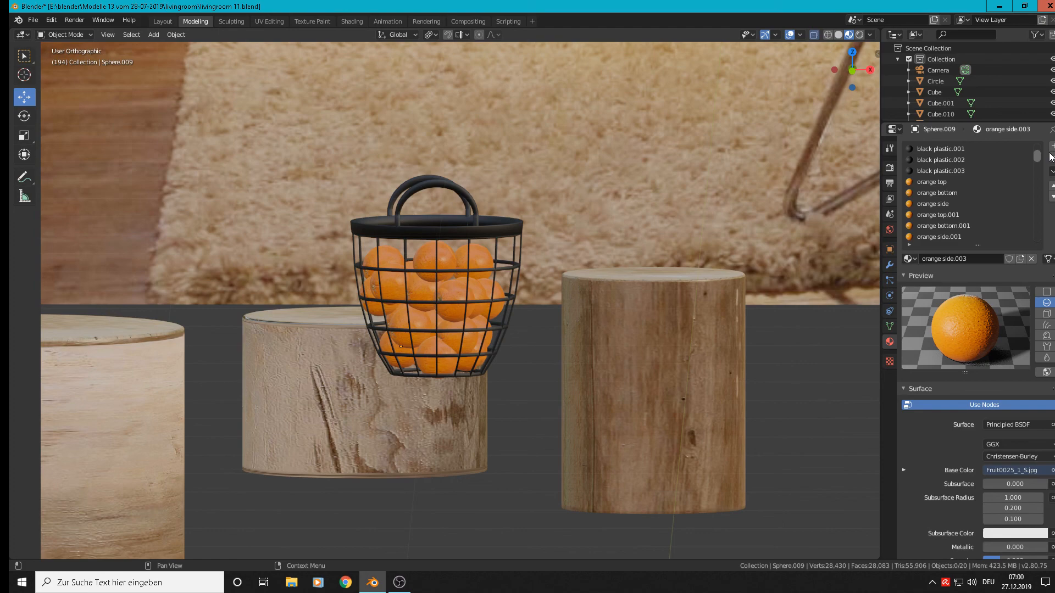
drag(1050, 157, 1015, 67)
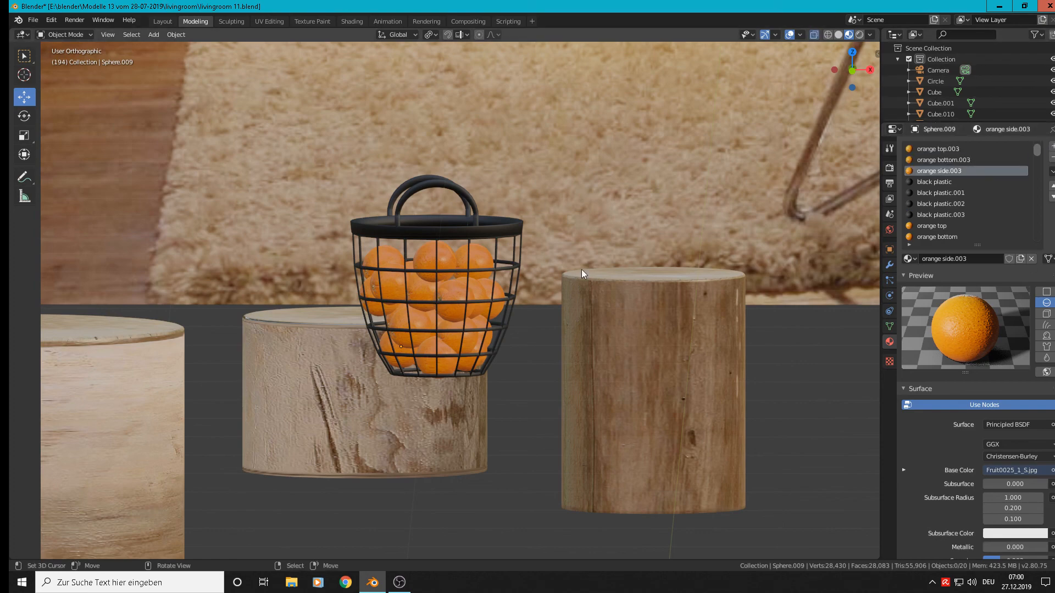
- Move the joined orange basket straight down along Z to just below the wall clock, and deselect it
middle_drag(582, 269, 569, 275)
scroll(569, 274, down, 8)
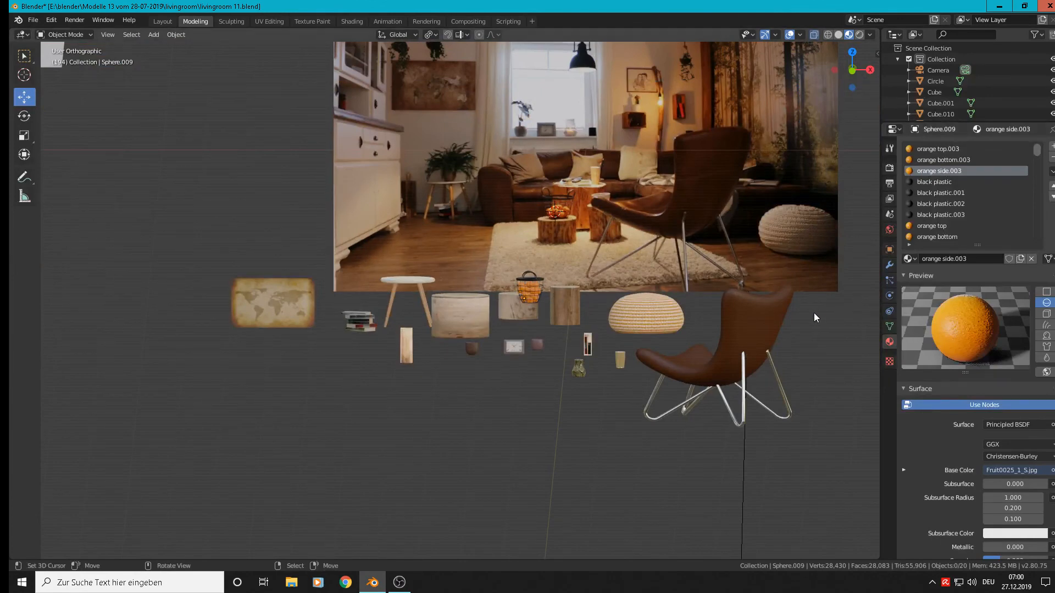
scroll(526, 302, up, 4)
scroll(573, 288, down, 2)
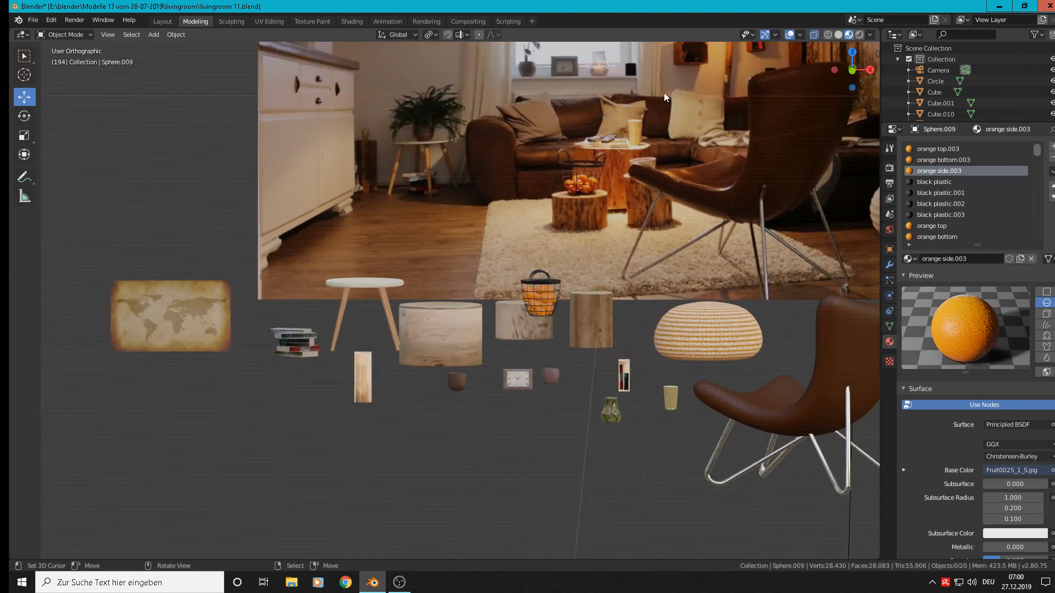
click(550, 293)
key(g)
key(z)
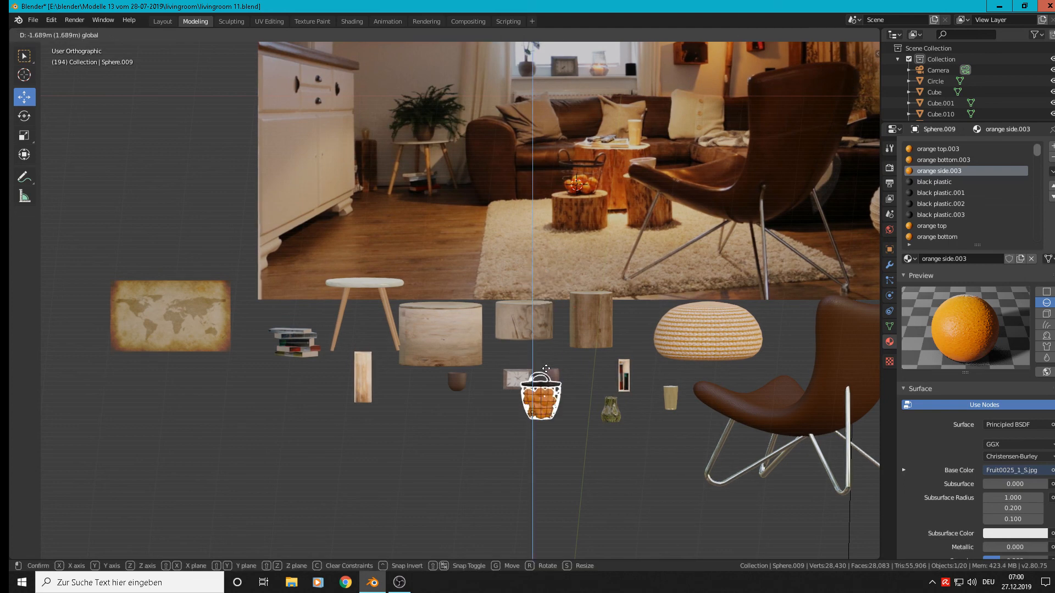
click(547, 382)
key(alt+a)
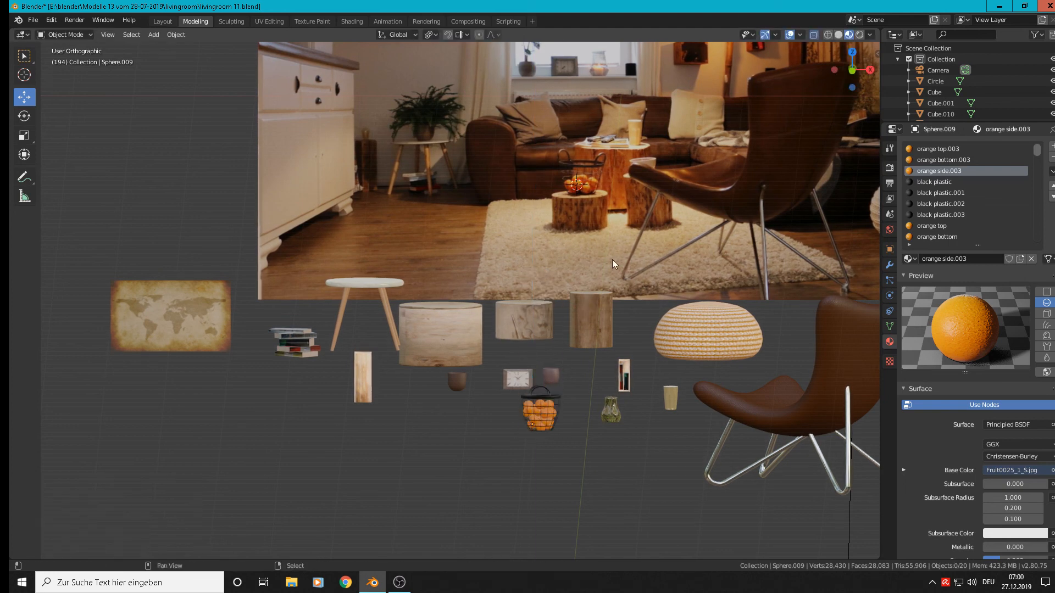
- Inspect the relocated orange basket up close and the hanging pendant lamp in the living room reference image
shift+middle_drag(613, 259, 583, 371)
scroll(532, 486, up, 4)
shift+middle_drag(534, 489, 704, 222)
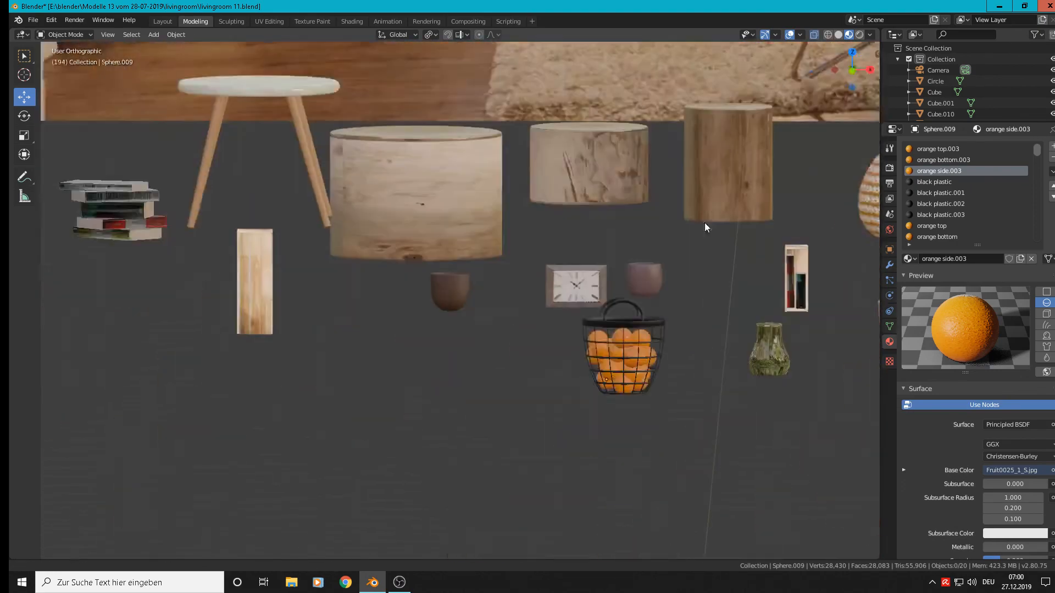
scroll(707, 223, up, 3)
scroll(708, 226, up, 1)
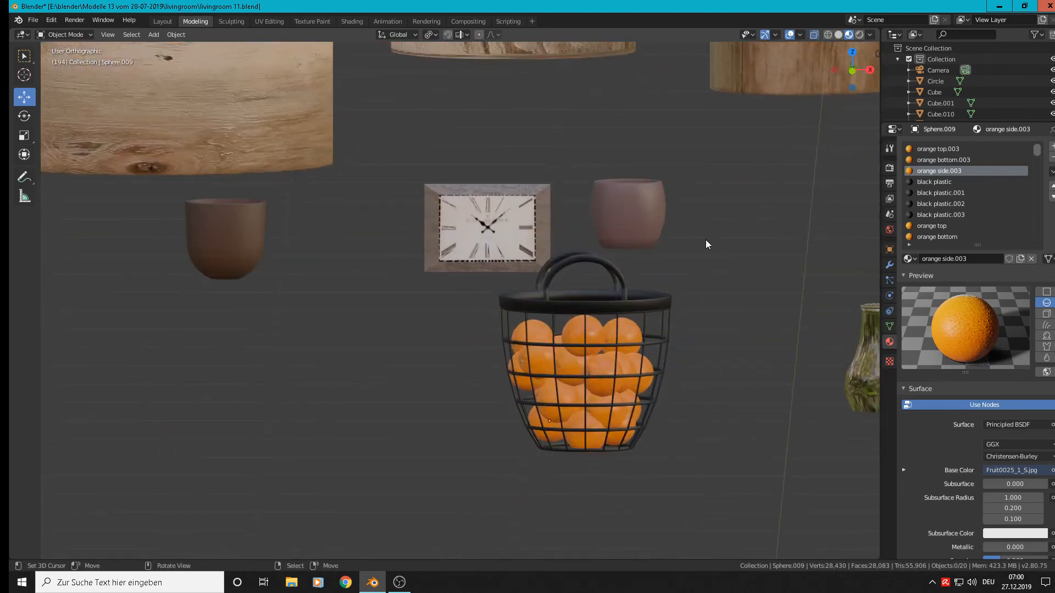
scroll(705, 240, down, 3)
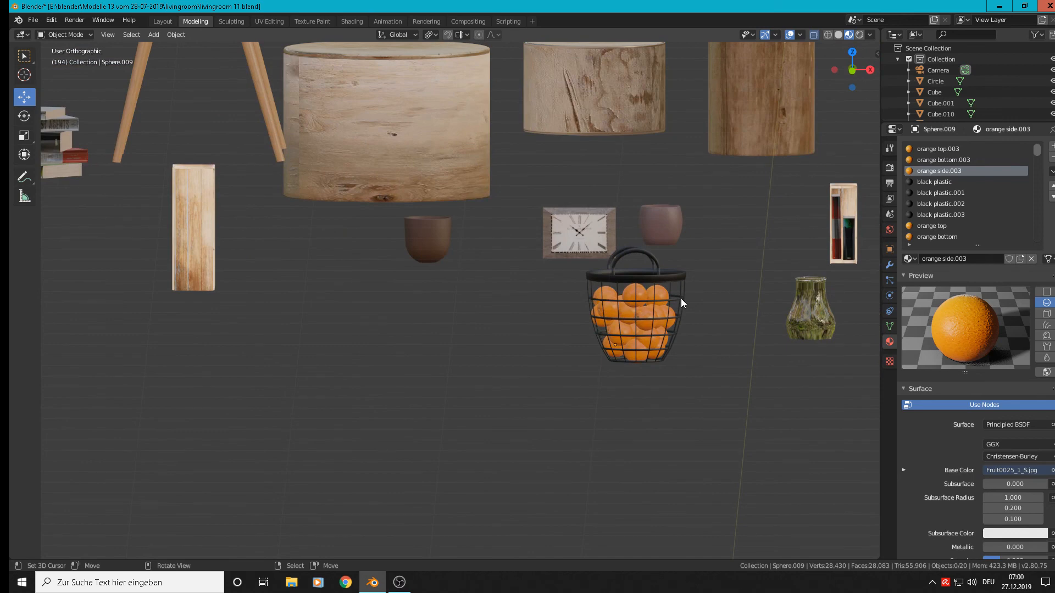
scroll(684, 291, down, 6)
shift+middle_drag(687, 242, 480, 470)
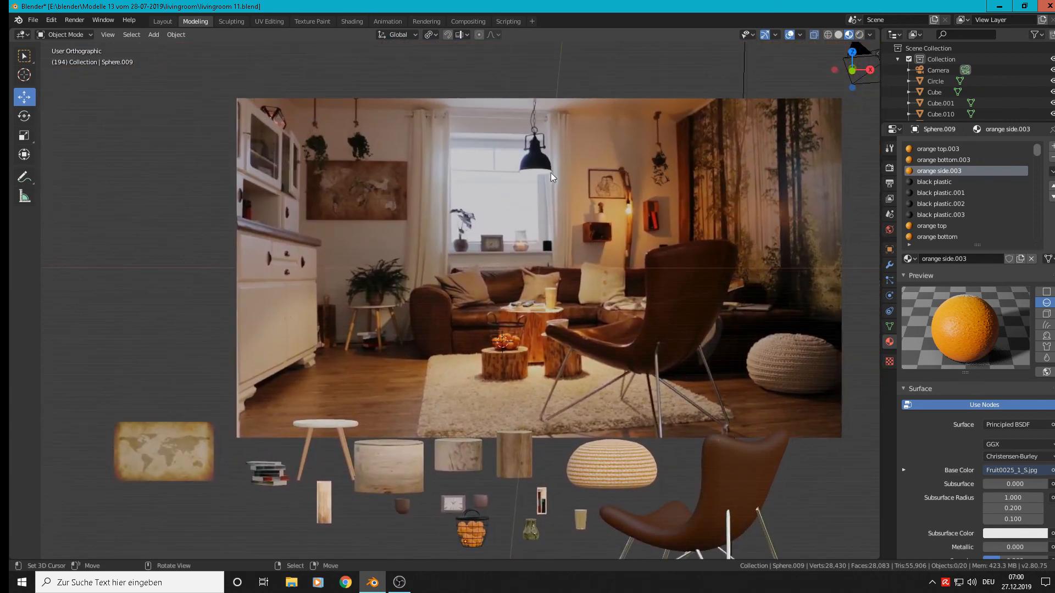
scroll(549, 164, up, 5)
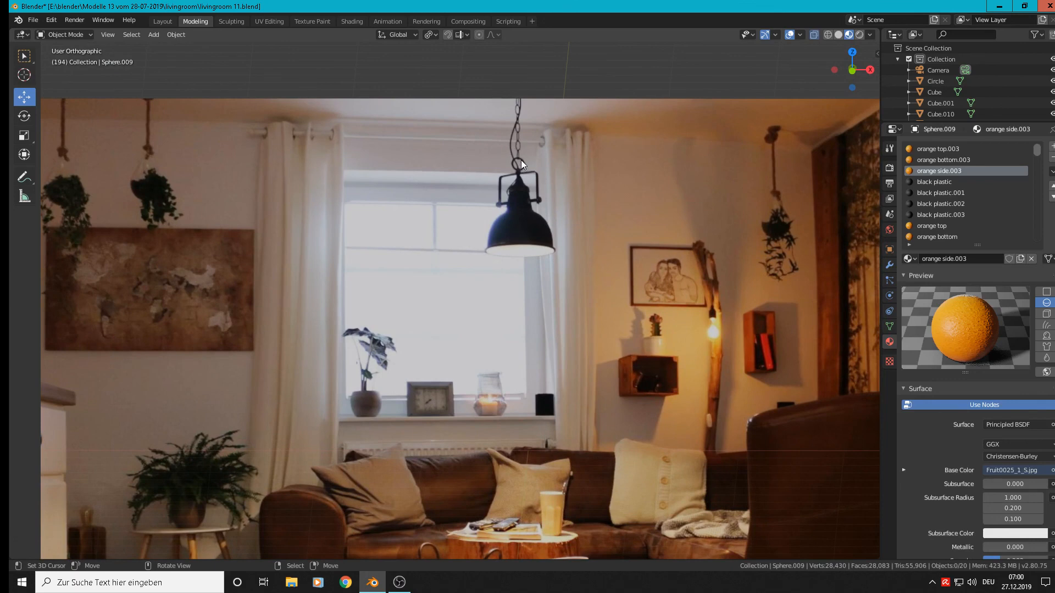
- Save the living room scene over its existing file, livingroom 11.blend
click(34, 20)
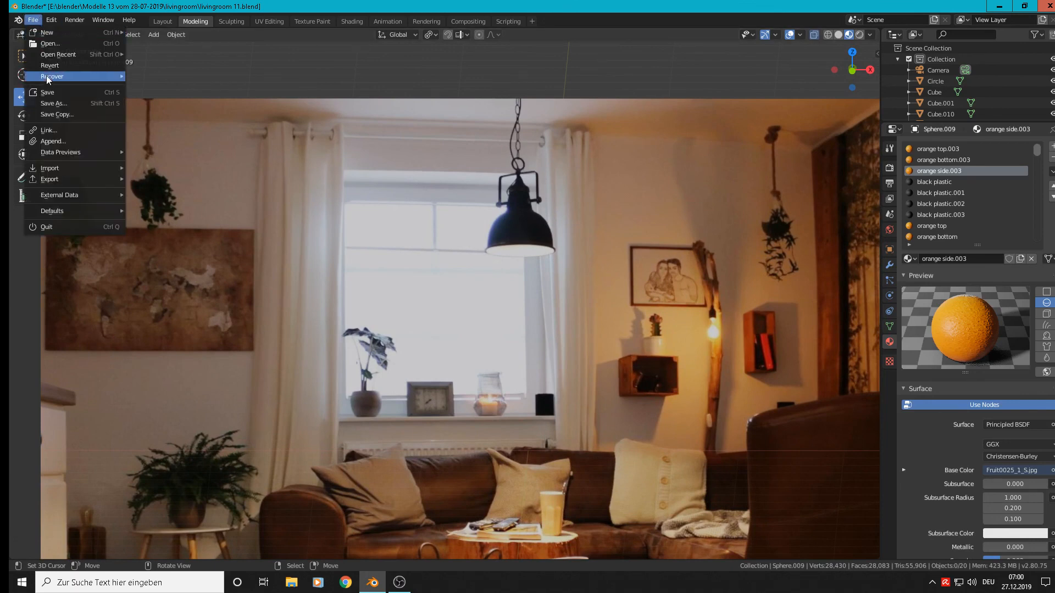
click(48, 93)
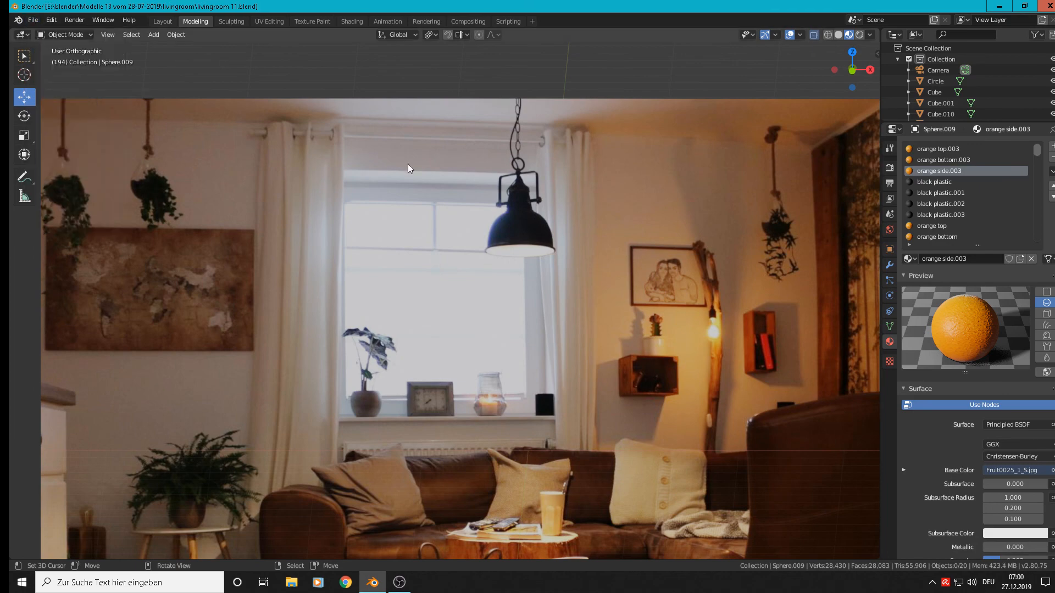
- Review the orange basket among the finished props below the living room reference image
key(KP_0)
scroll(571, 331, up, 5)
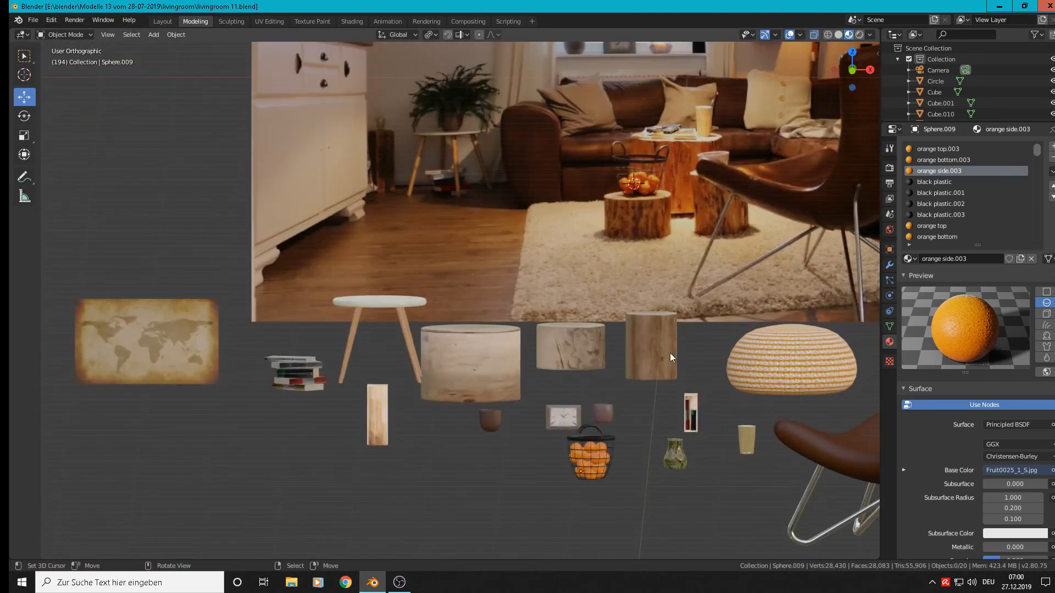
scroll(578, 473, up, 4)
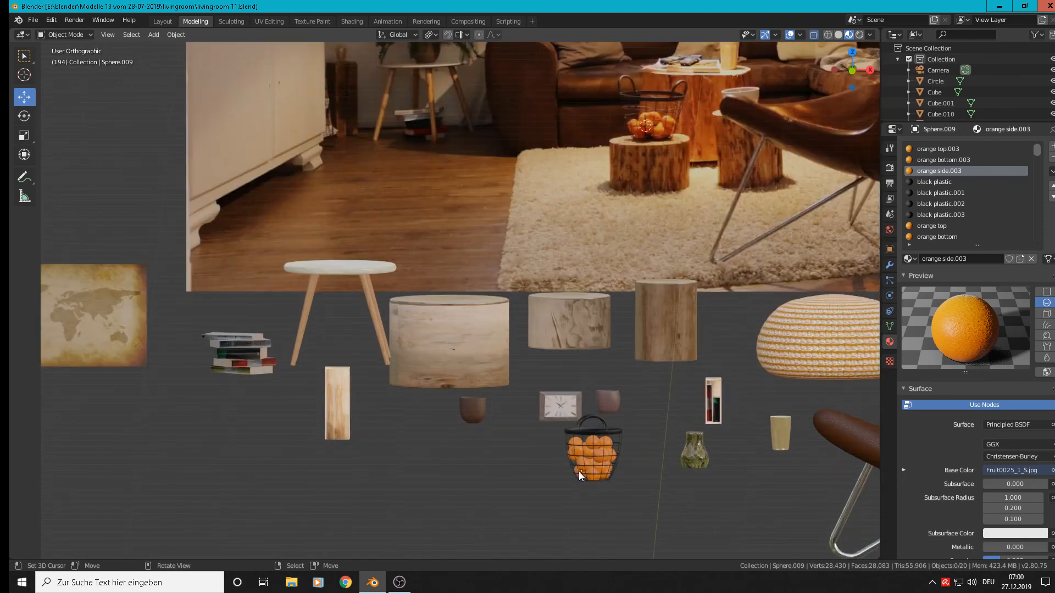
scroll(582, 470, down, 3)
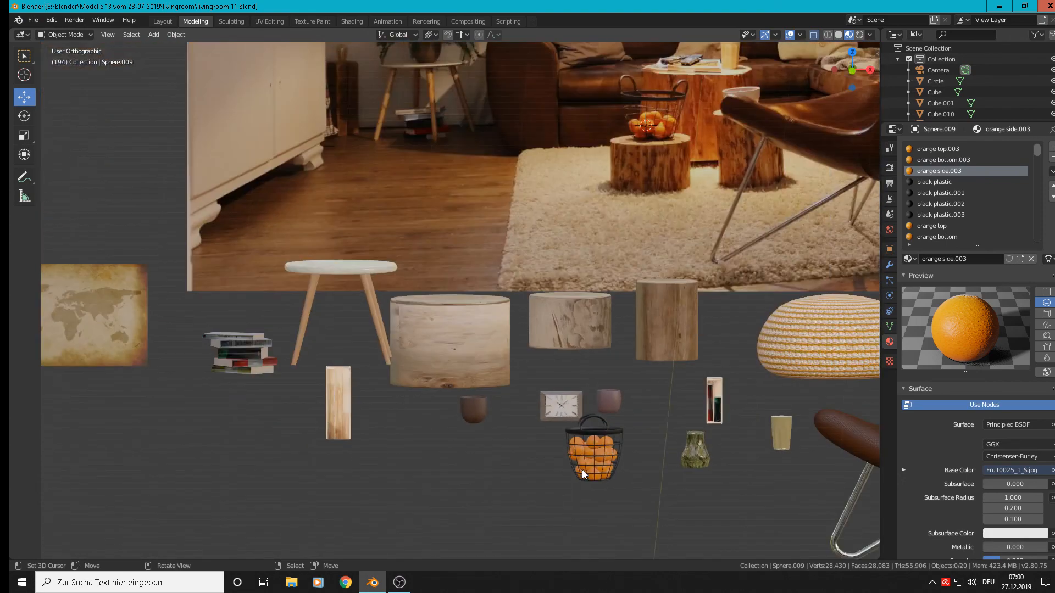
click(34, 20)
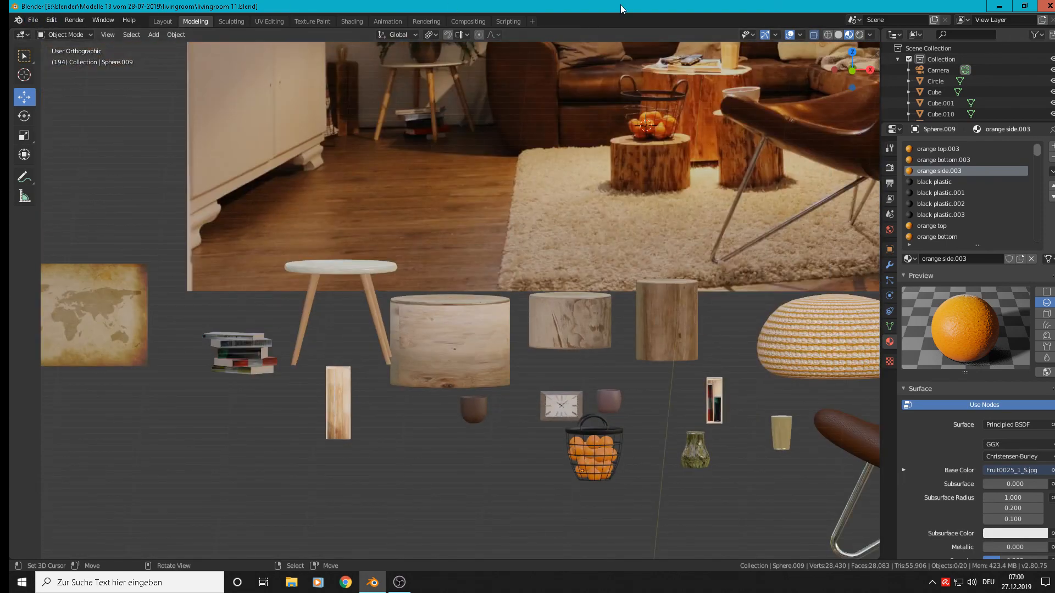
click(399, 583)
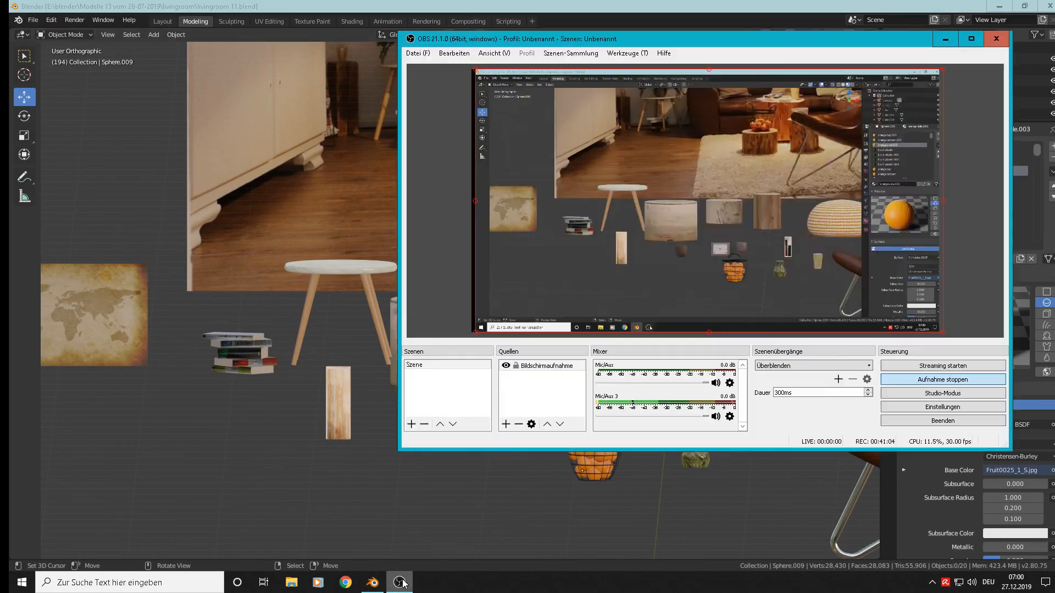